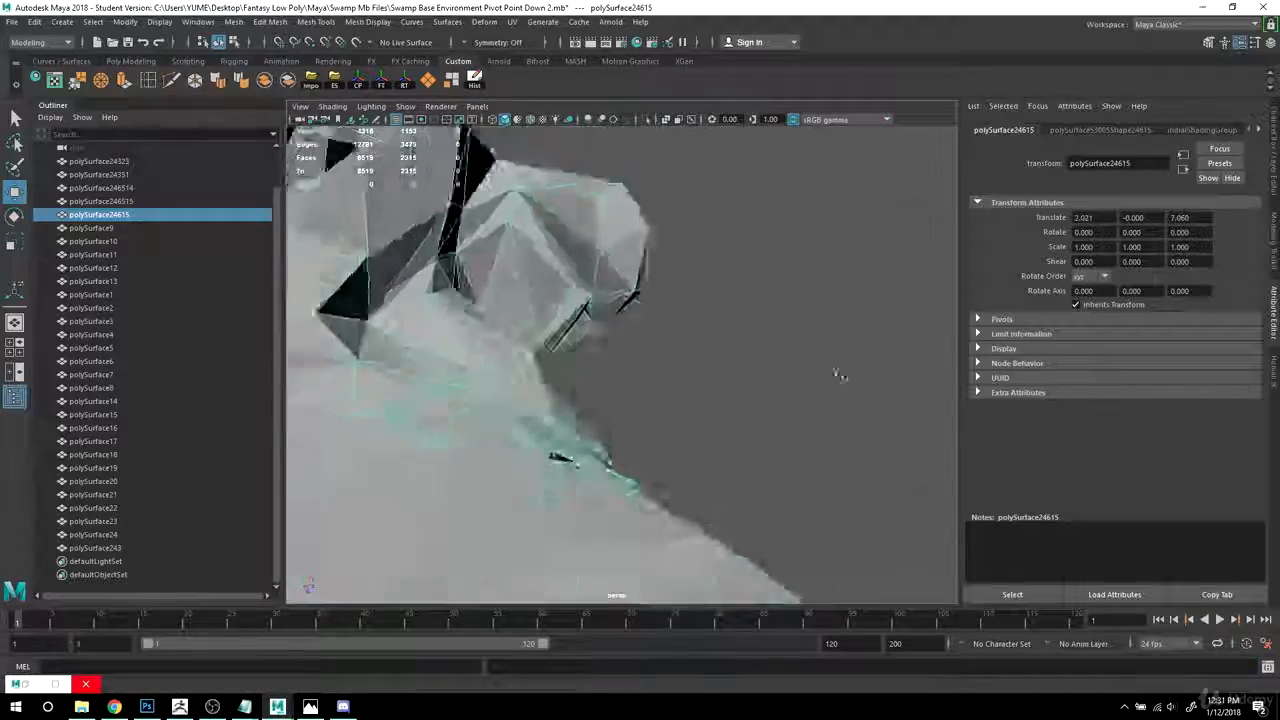
- Switch polySurface24615 to vertex editing around the small black gaps in its base
alt+right_drag(603, 330, 583, 284)
alt+drag(583, 284, 530, 330)
alt+middle_drag(530, 330, 481, 360)
alt+right_drag(481, 360, 593, 387)
alt+middle_drag(593, 387, 700, 388)
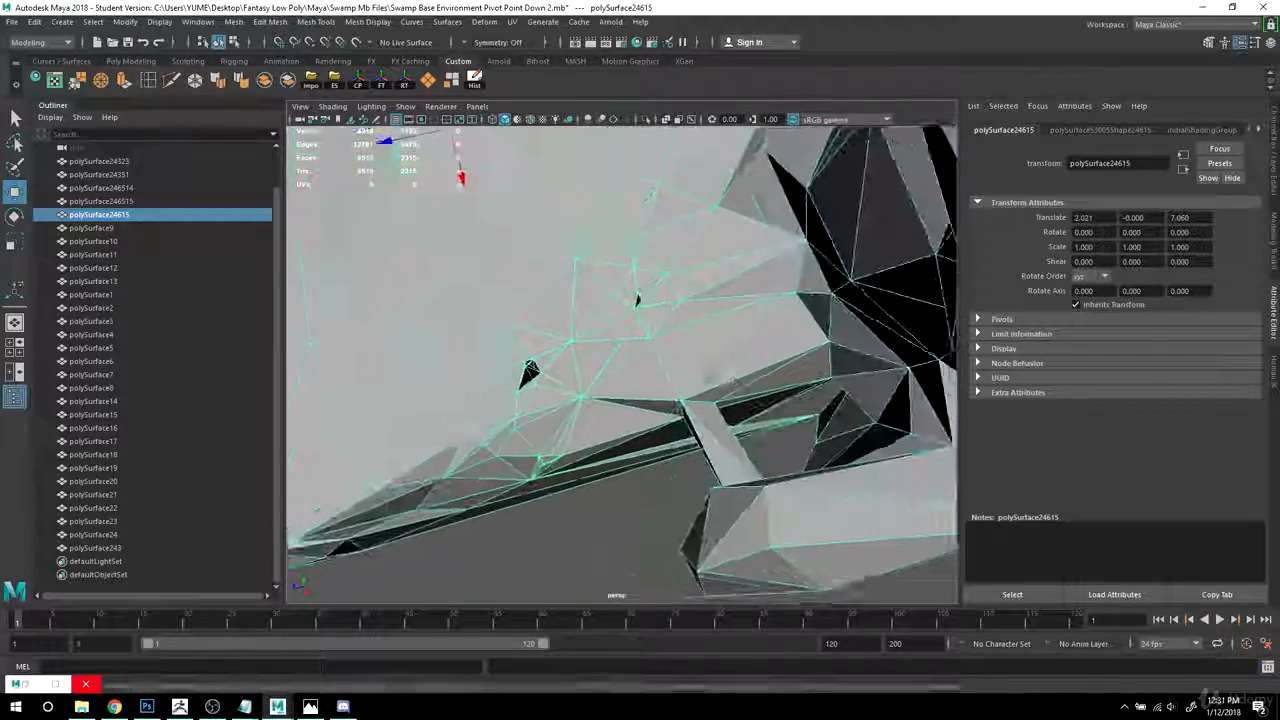
alt+right_drag(700, 388, 735, 375)
alt+middle_drag(640, 358, 765, 324)
right_drag(765, 322, 700, 322)
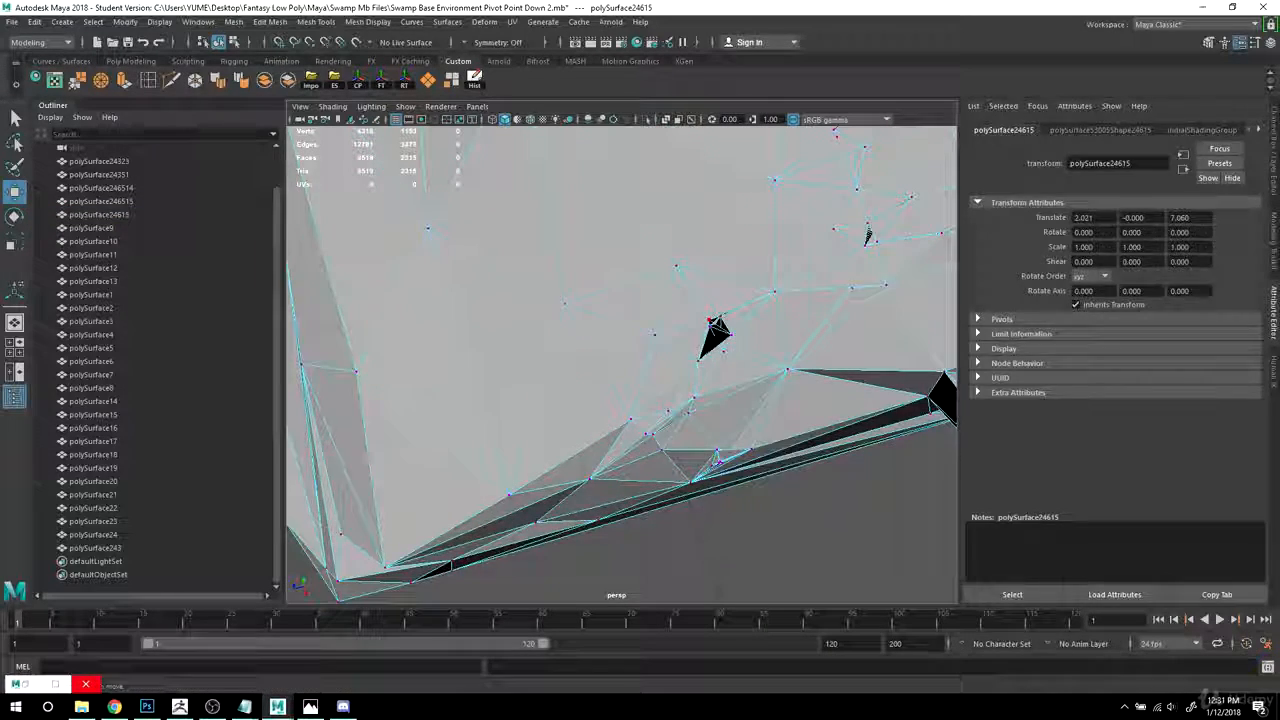
- Examine the small black gaps and stray vertices on the front of the base from several angles
alt+drag(686, 364, 651, 466)
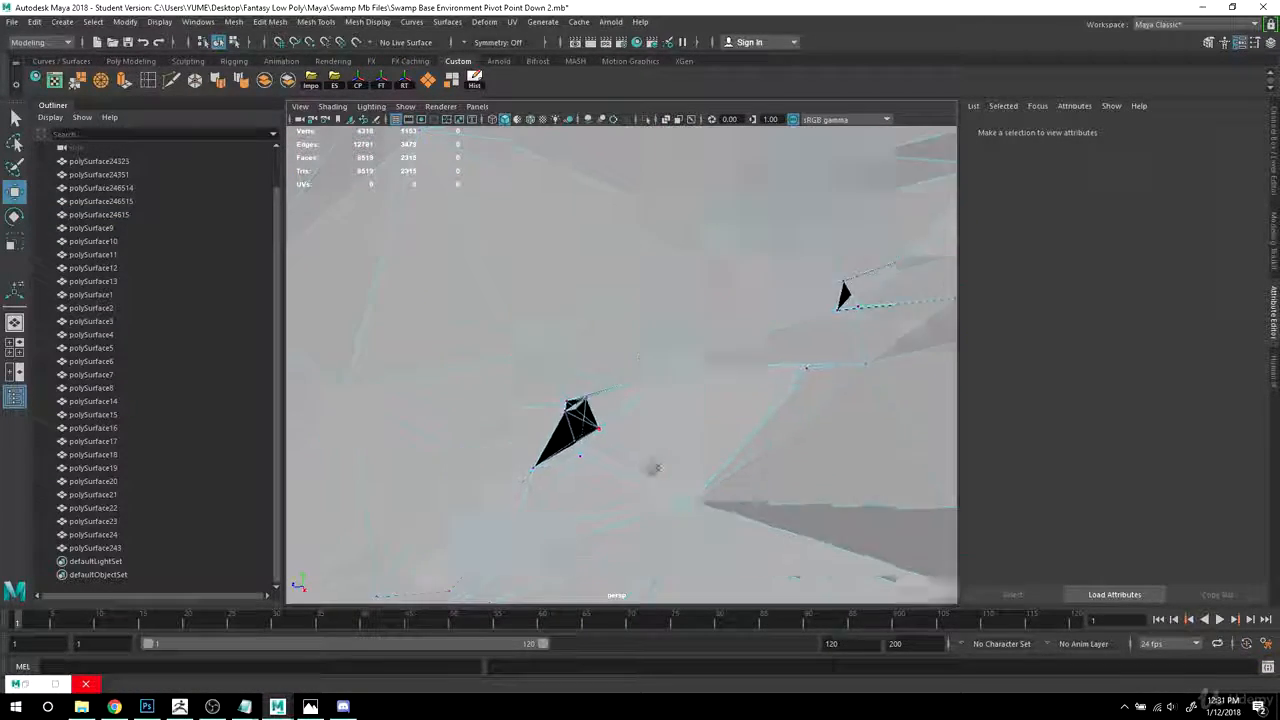
alt+middle_drag(651, 466, 663, 363)
alt+drag(663, 363, 720, 391)
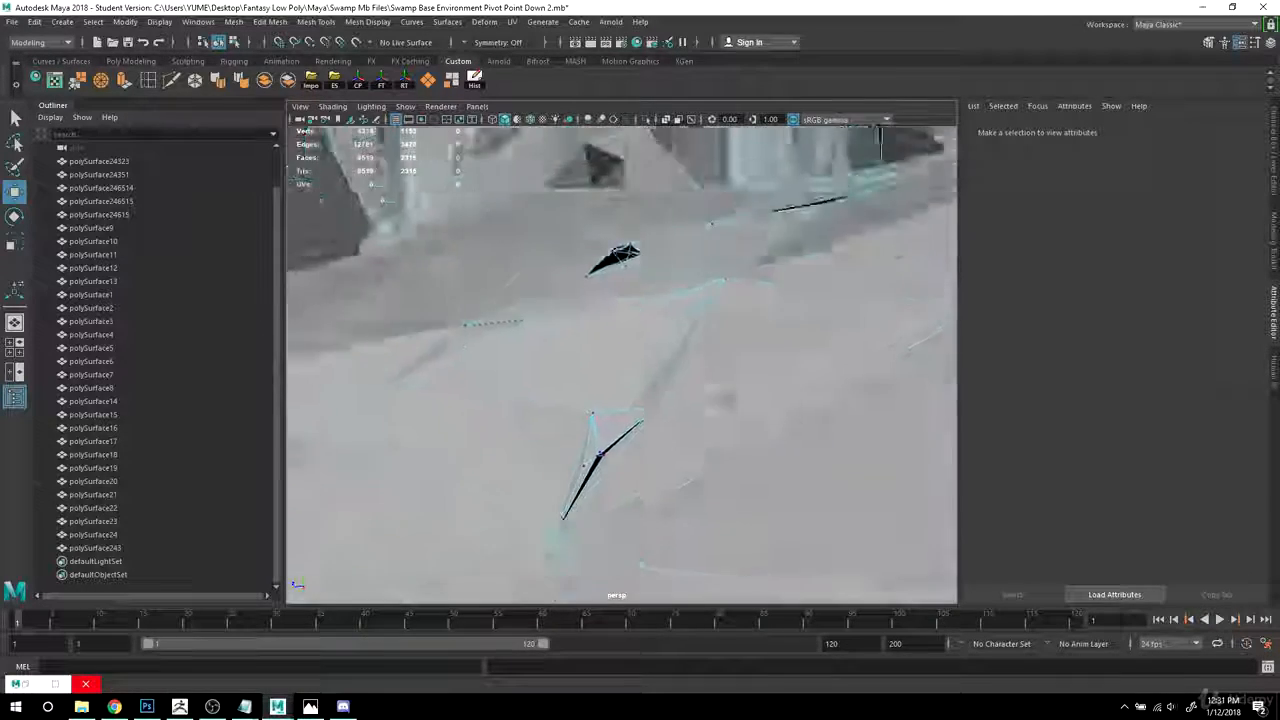
alt+middle_drag(720, 391, 726, 443)
alt+drag(726, 443, 703, 457)
scroll(696, 455, down, 3)
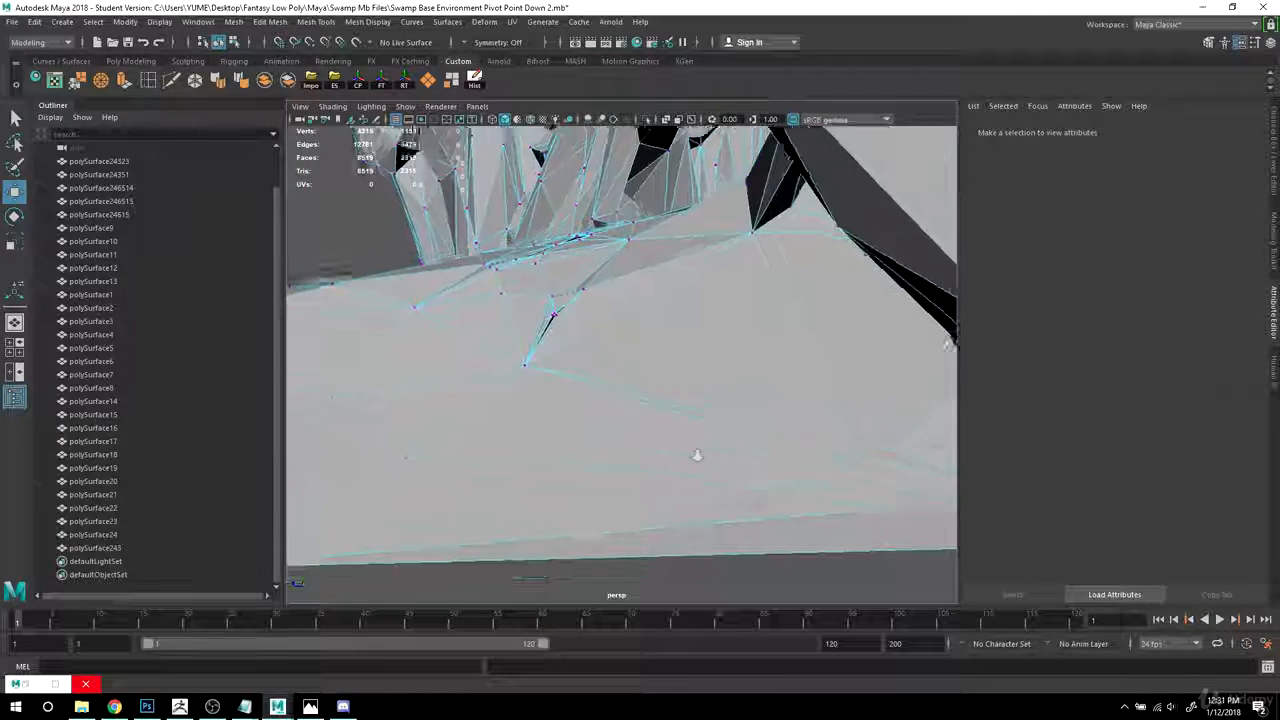
scroll(656, 432, up, 2)
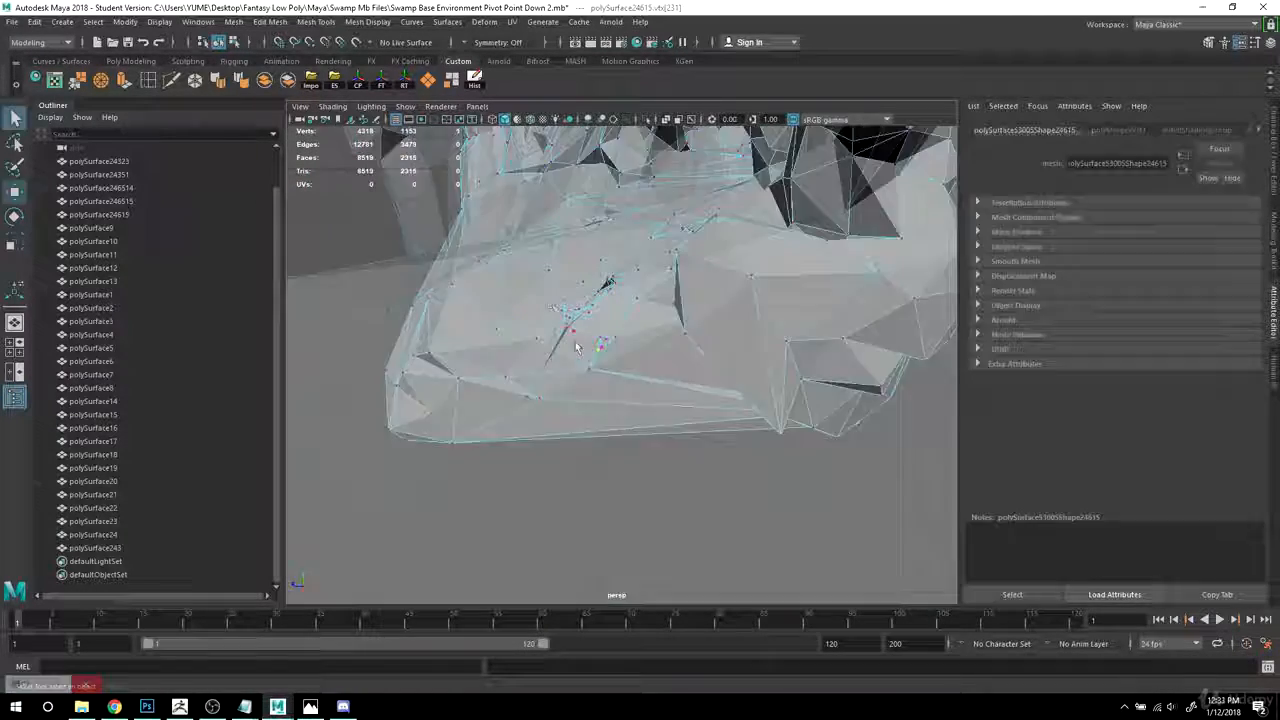
scroll(490, 390, up, 5)
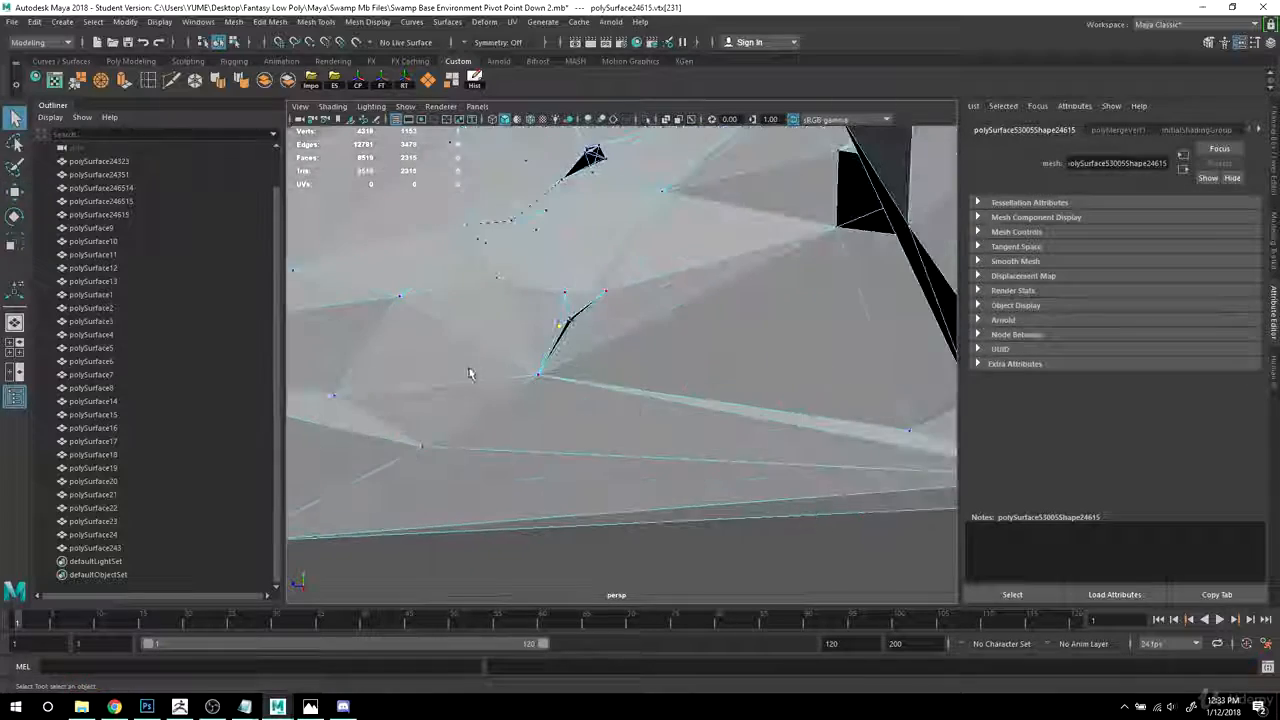
scroll(560, 390, up, 4)
alt+middle_drag(632, 376, 712, 440)
scroll(634, 394, up, 4)
scroll(627, 394, down, 4)
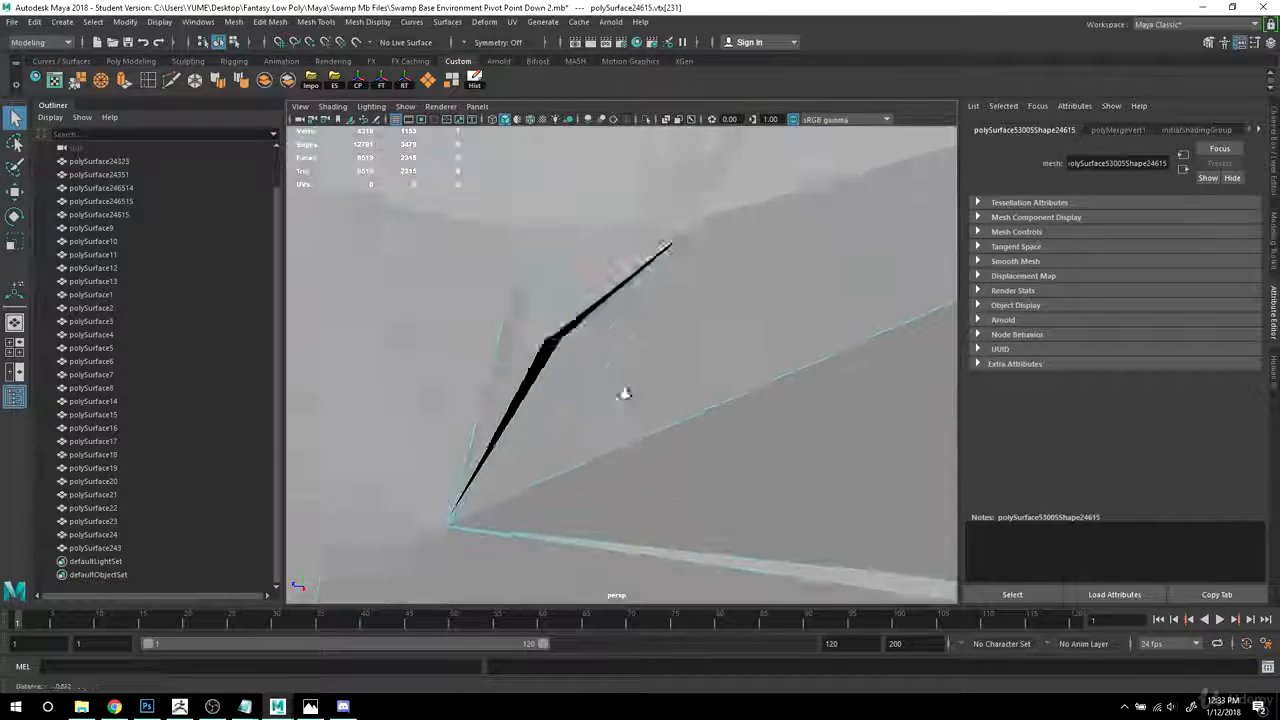
alt+drag(630, 397, 735, 443)
scroll(718, 440, down, 2)
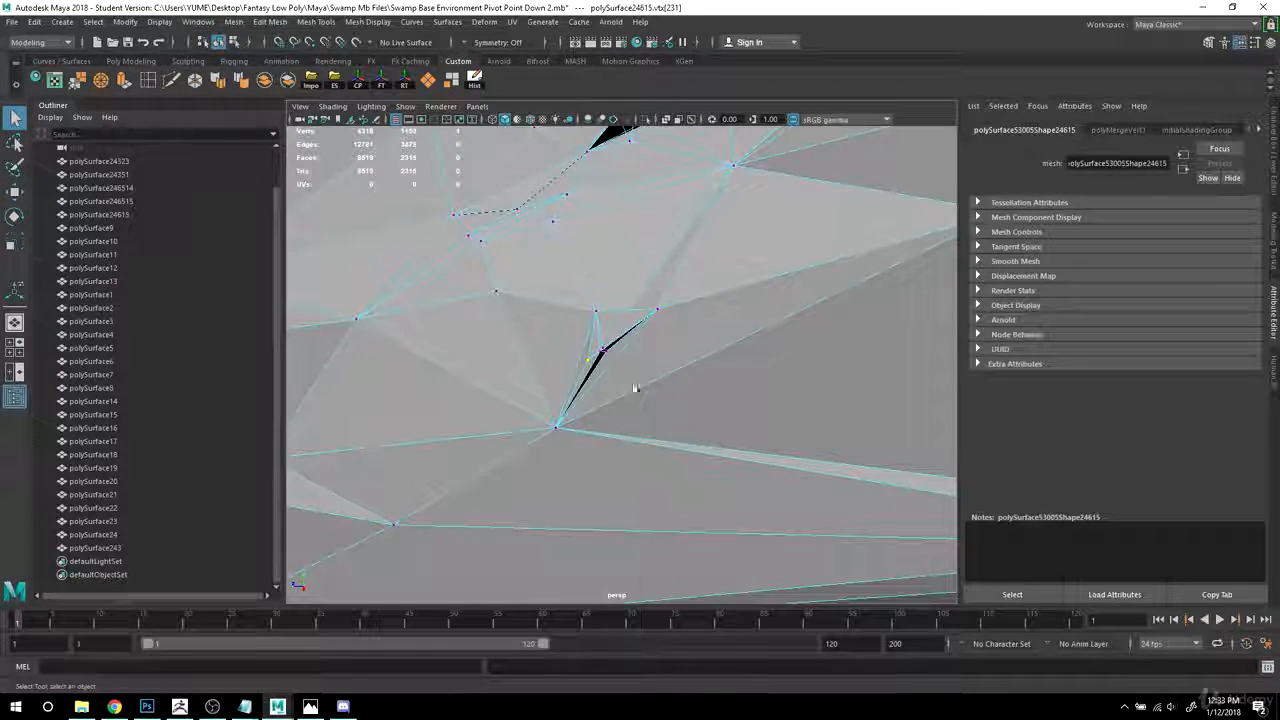
scroll(630, 372, up, 4)
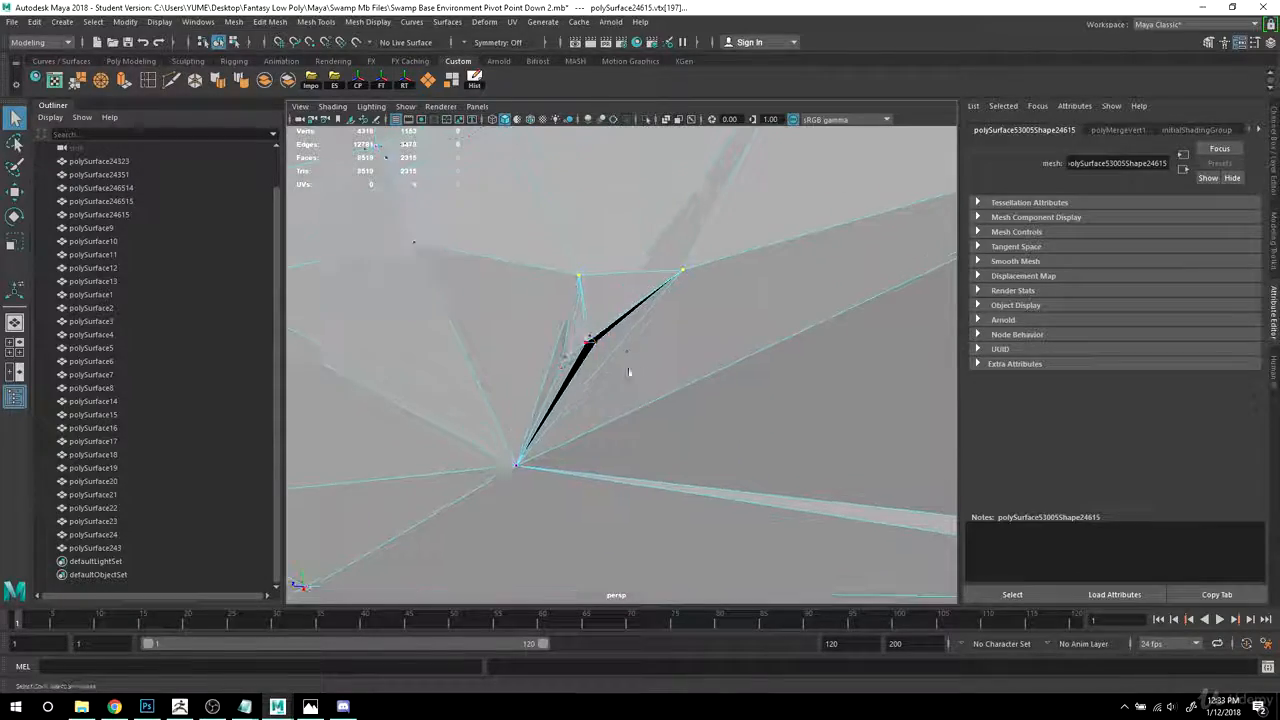
- Try to merge the vertices selected around the narrow front gap to their center point, and undo the merge
drag(652, 404, 541, 277)
scroll(787, 440, down, 8)
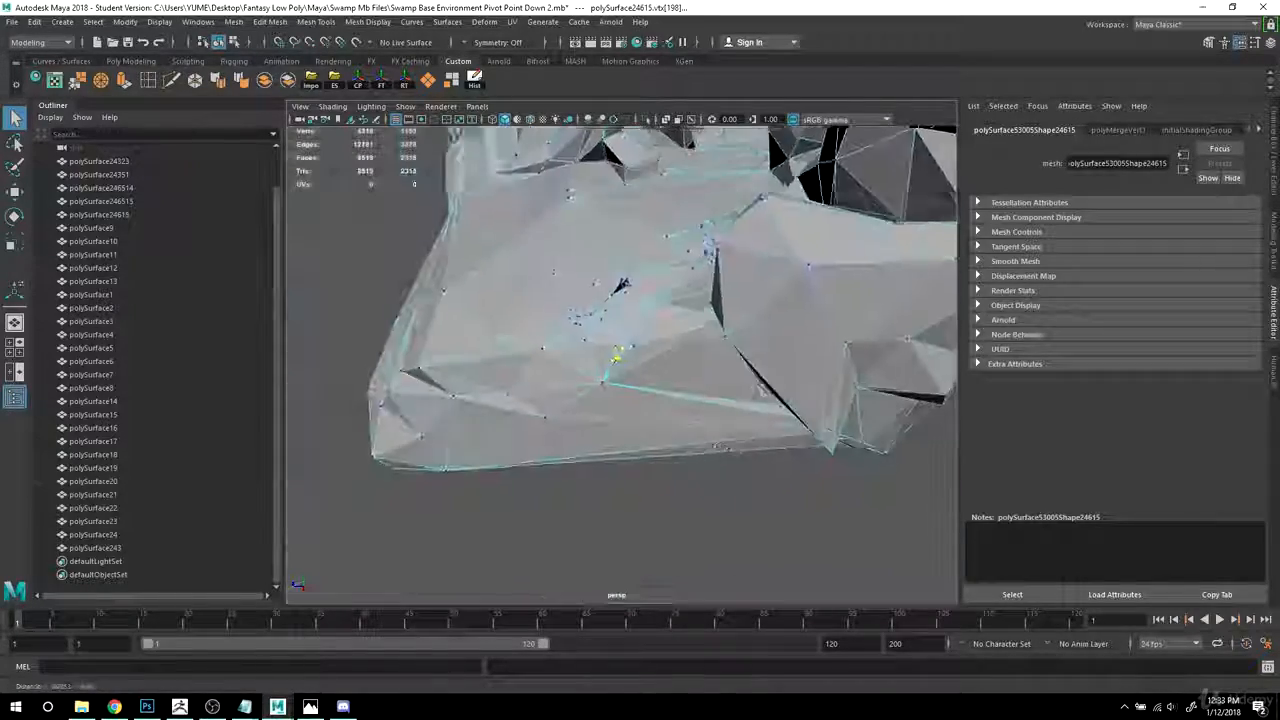
alt+drag(750, 445, 672, 420)
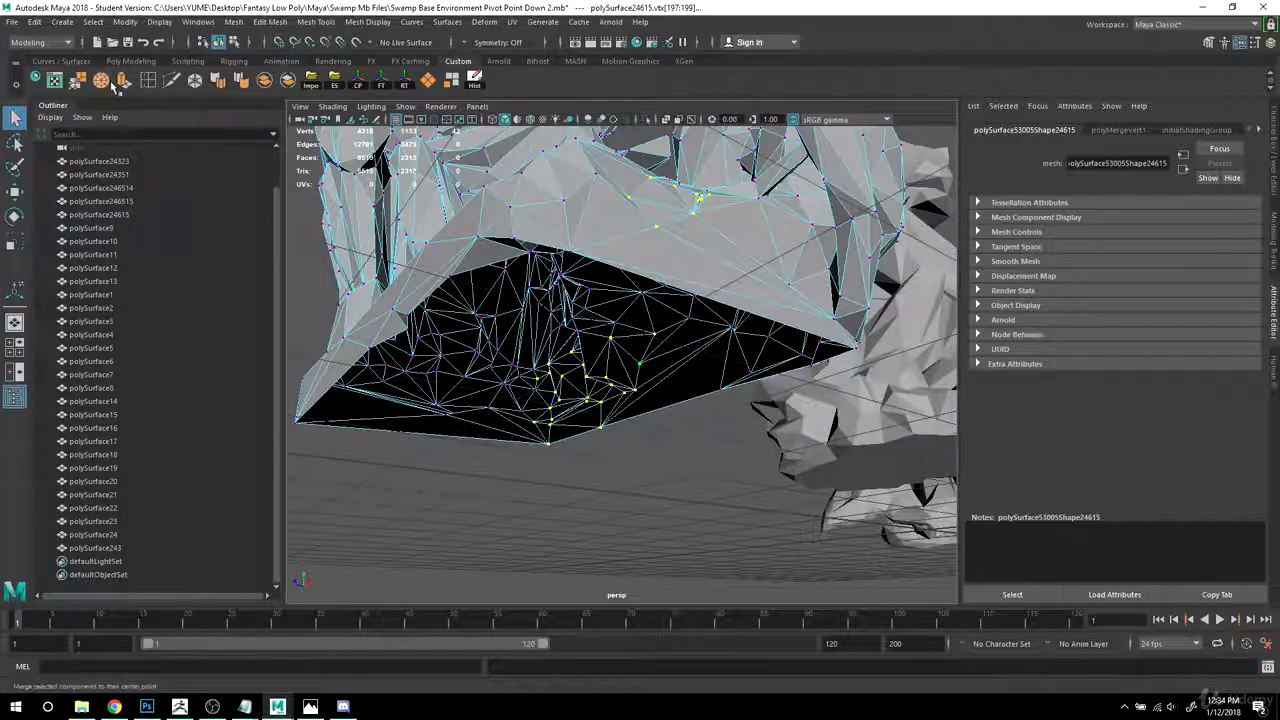
click(115, 86)
alt+drag(600, 360, 600, 391)
key(ctrl+z)
- Examine the selected vertices and surrounding triangles from the underside of the base mesh
alt+drag(560, 451, 702, 404)
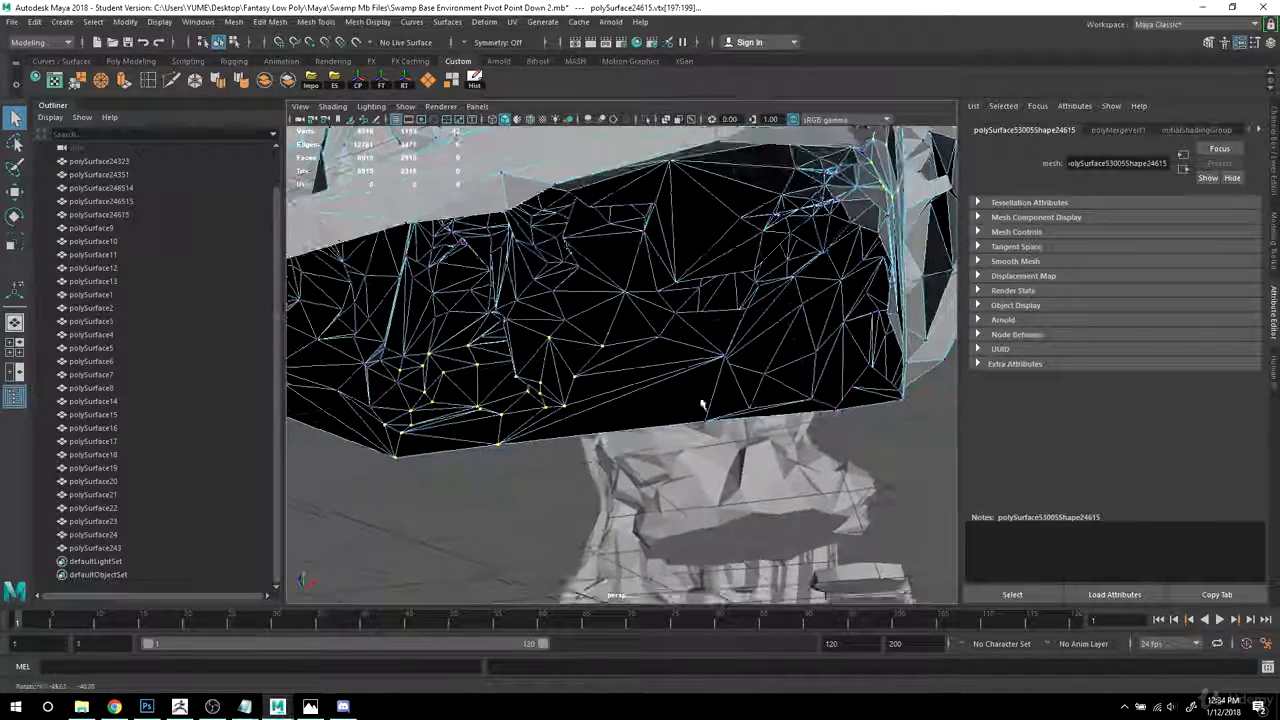
alt+drag(571, 306, 883, 406)
alt+middle_drag(602, 366, 526, 434)
alt+right_drag(526, 434, 740, 425)
alt+middle_drag(740, 425, 614, 417)
alt+right_drag(614, 417, 740, 414)
alt+right_drag(341, 409, 433, 403)
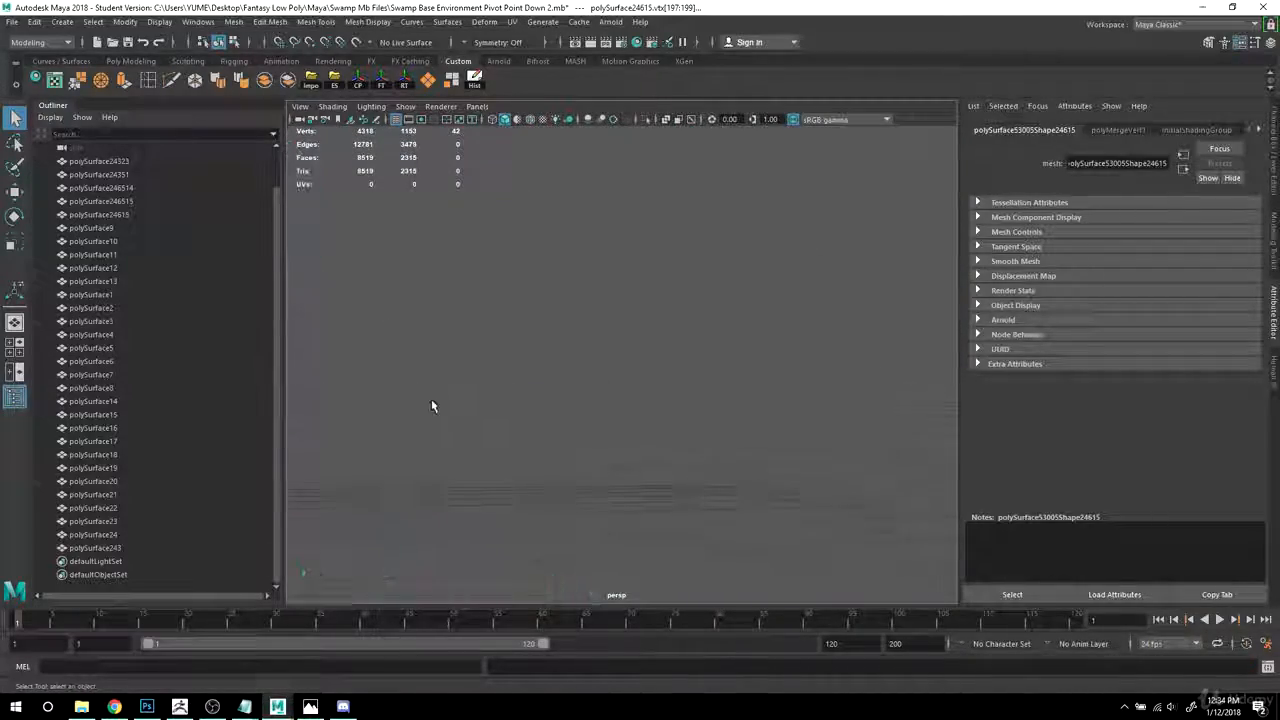
alt+middle_drag(433, 405, 660, 412)
alt+right_drag(660, 412, 556, 403)
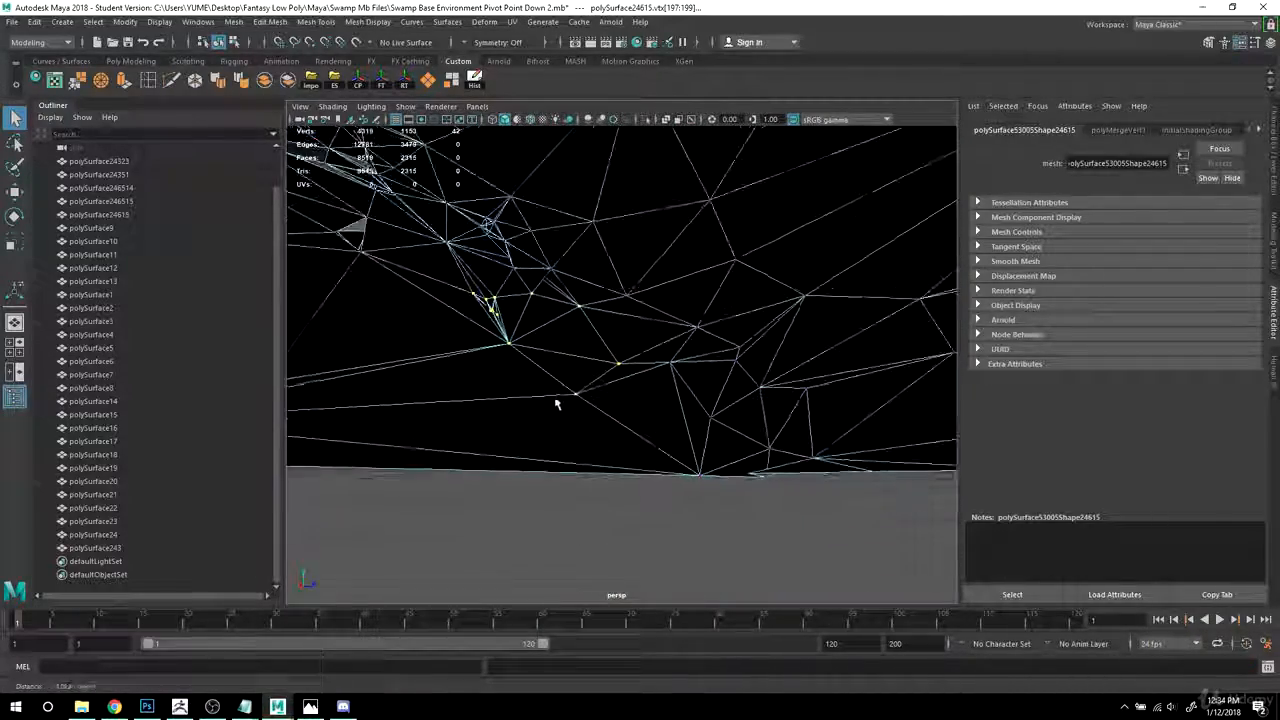
alt+middle_drag(572, 397, 674, 446)
alt+right_drag(597, 434, 640, 430)
alt+middle_drag(556, 406, 620, 406)
alt+right_drag(608, 420, 678, 429)
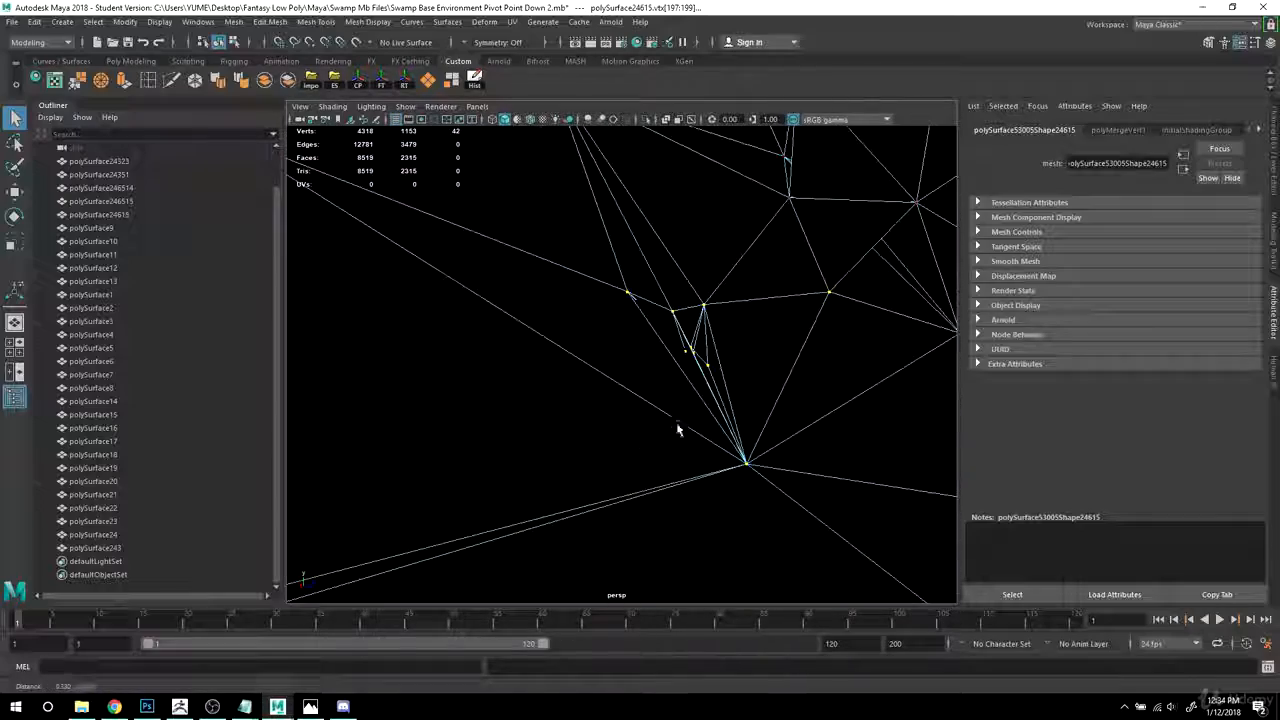
alt+middle_drag(620, 345, 563, 366)
alt+right_drag(563, 366, 566, 394)
alt+middle_drag(566, 394, 598, 425)
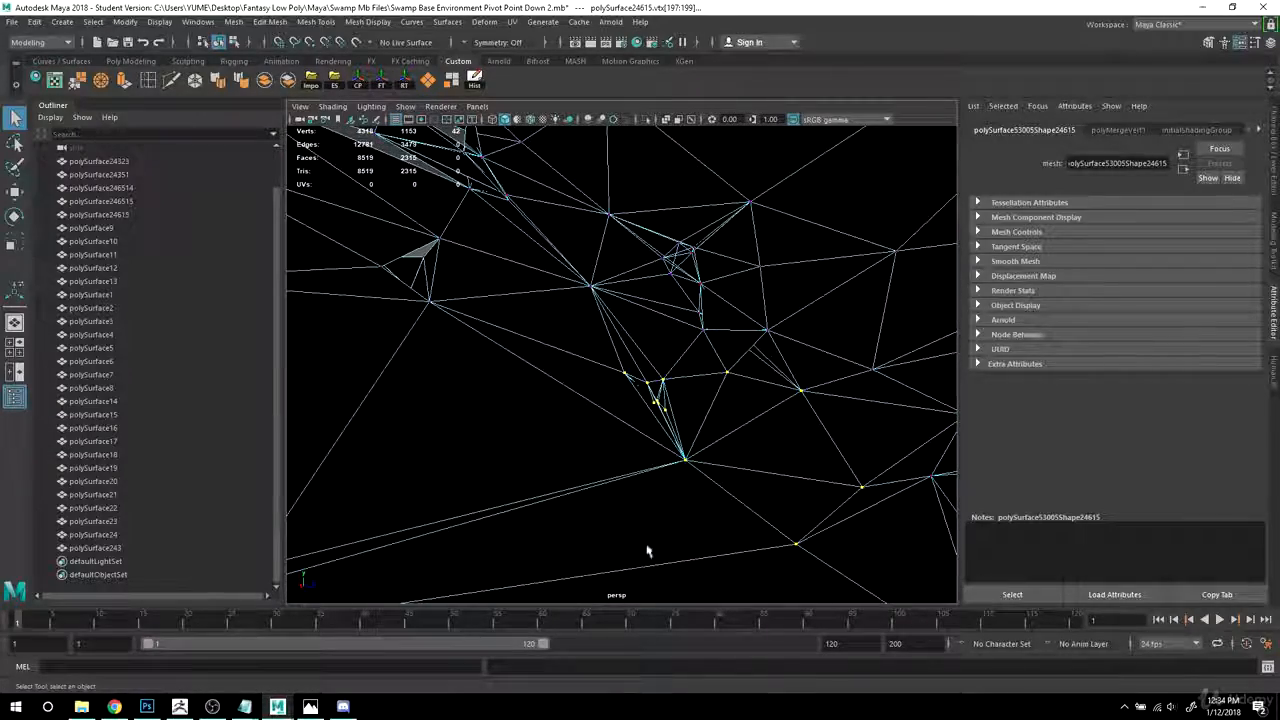
key(ctrl+2)
mouse_move(424, 285)
mouse_down()
mouse_move(425, 313)
mouse_move(452, 261)
mouse_up()
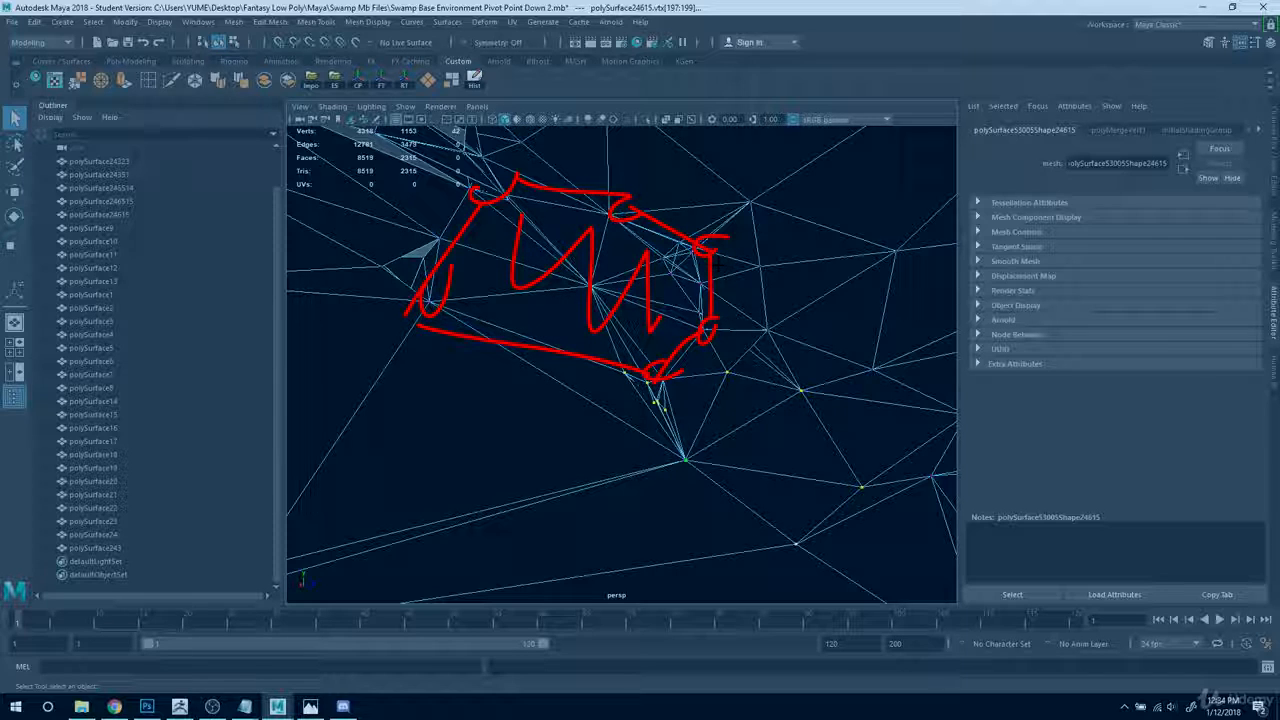
key(Escape)
drag(485, 176, 470, 250)
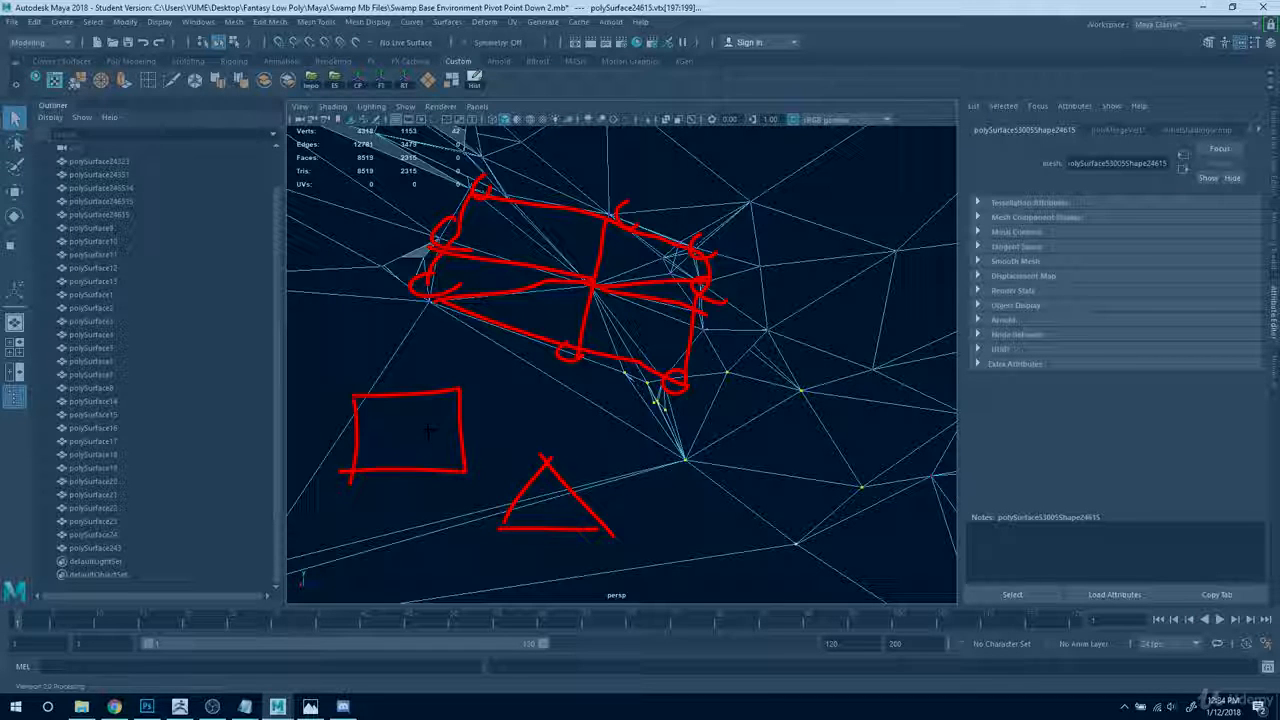
key(Escape)
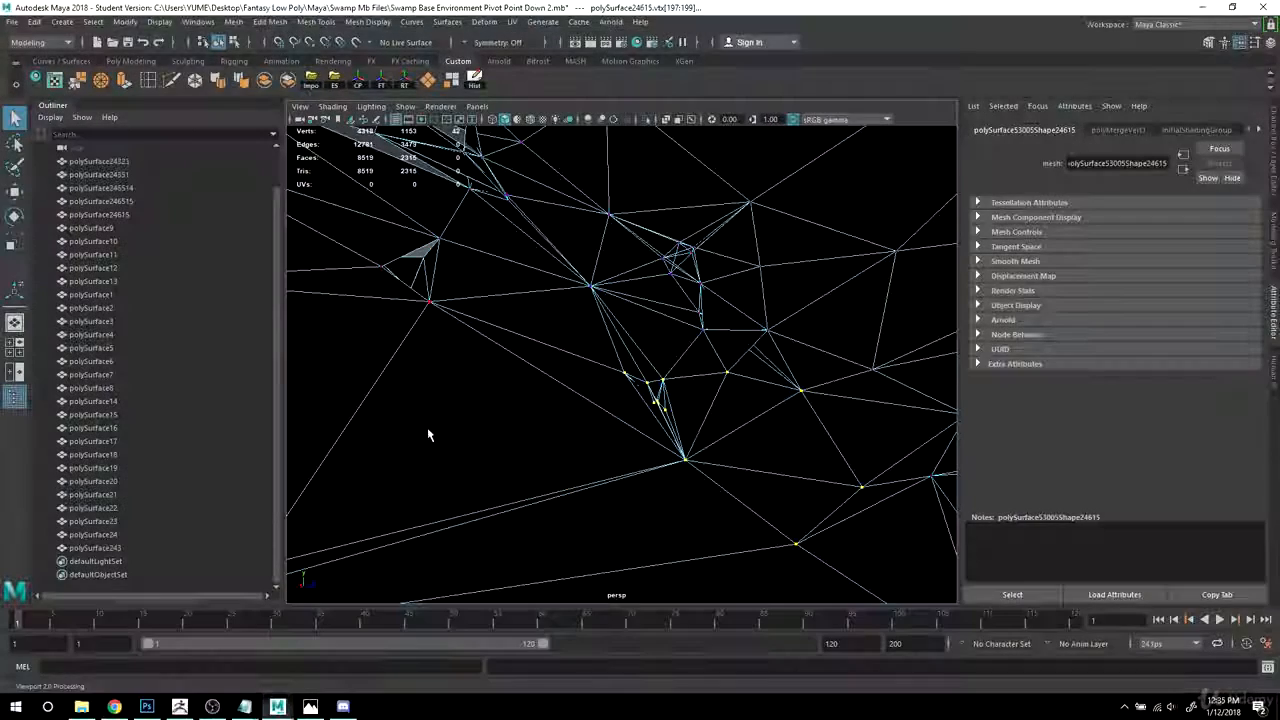
- Merge the six tightly clustered vertices above the narrow gap to their center point
alt+drag(620, 362, 696, 322)
right_drag(696, 322, 632, 324)
alt+right_drag(610, 382, 683, 394)
alt+middle_drag(683, 394, 650, 340)
alt+right_drag(650, 340, 648, 405)
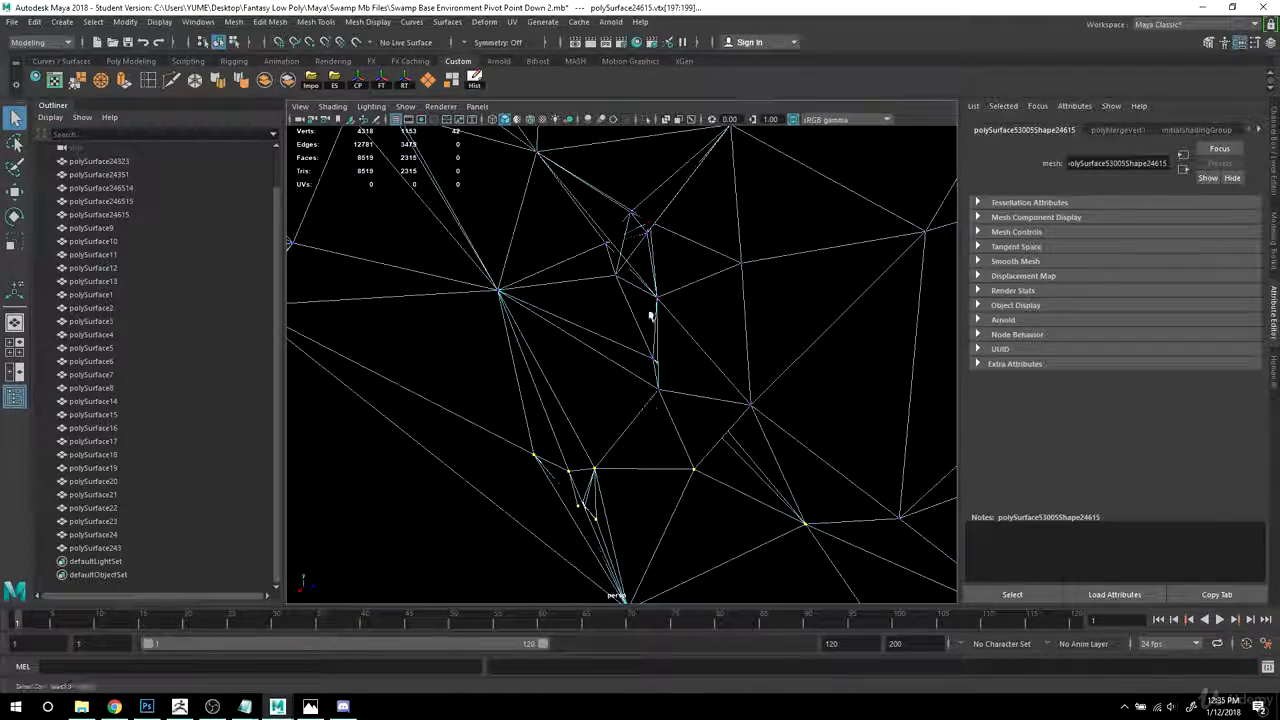
mouse_move(808, 309)
alt+mouse_down()
mouse_move(612, 400)
mouse_move(606, 417)
mouse_move(788, 280)
alt+mouse_up()
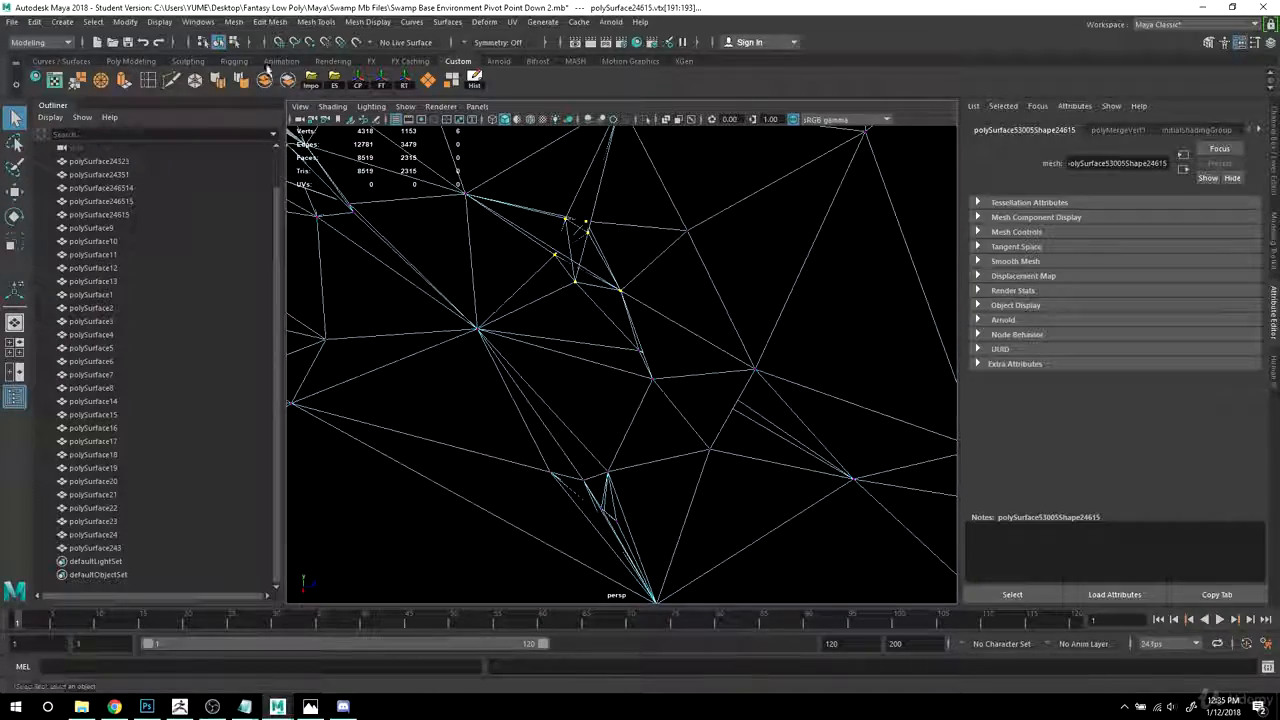
click(103, 82)
- Switch to edge editing and delete the stray edges on the front surface of the base
mouse_move(652, 344)
alt+mouse_down()
mouse_move(733, 378)
mouse_move(634, 443)
mouse_move(551, 434)
mouse_move(551, 413)
mouse_move(610, 395)
mouse_move(647, 413)
mouse_move(643, 391)
alt+mouse_up()
right_drag(664, 312, 666, 275)
click(680, 364)
shift+click(703, 437)
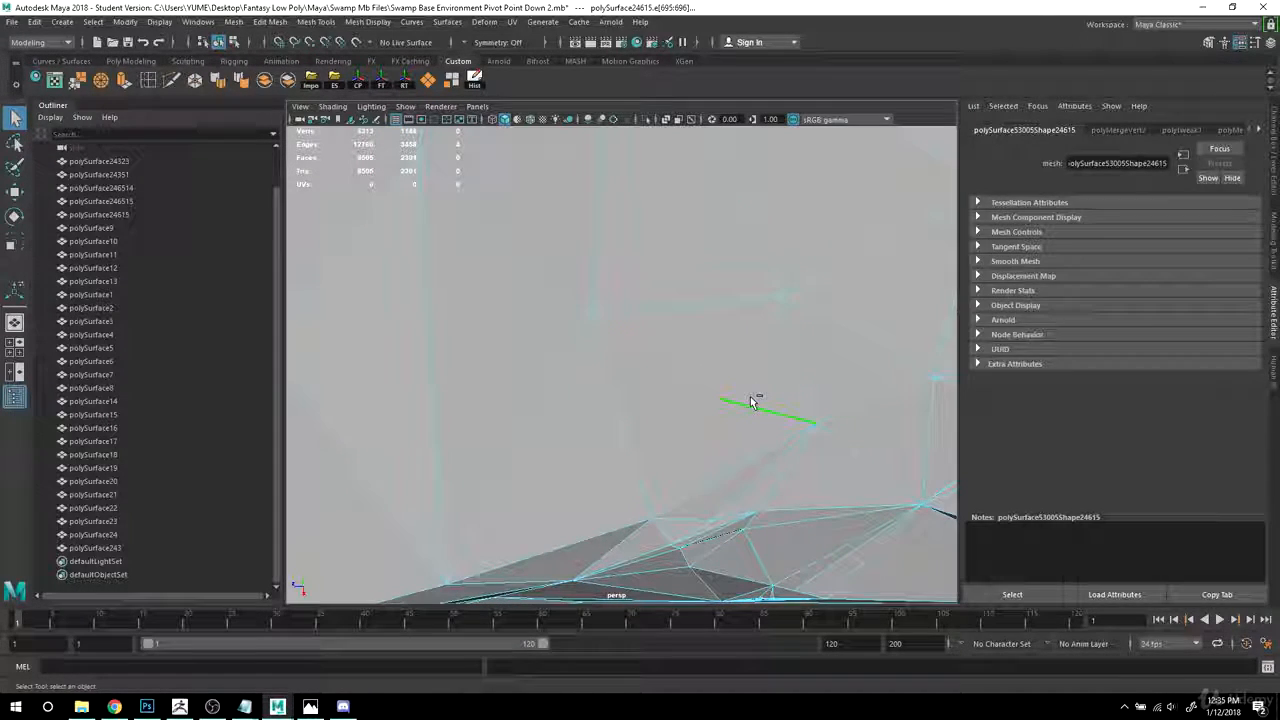
key(Delete)
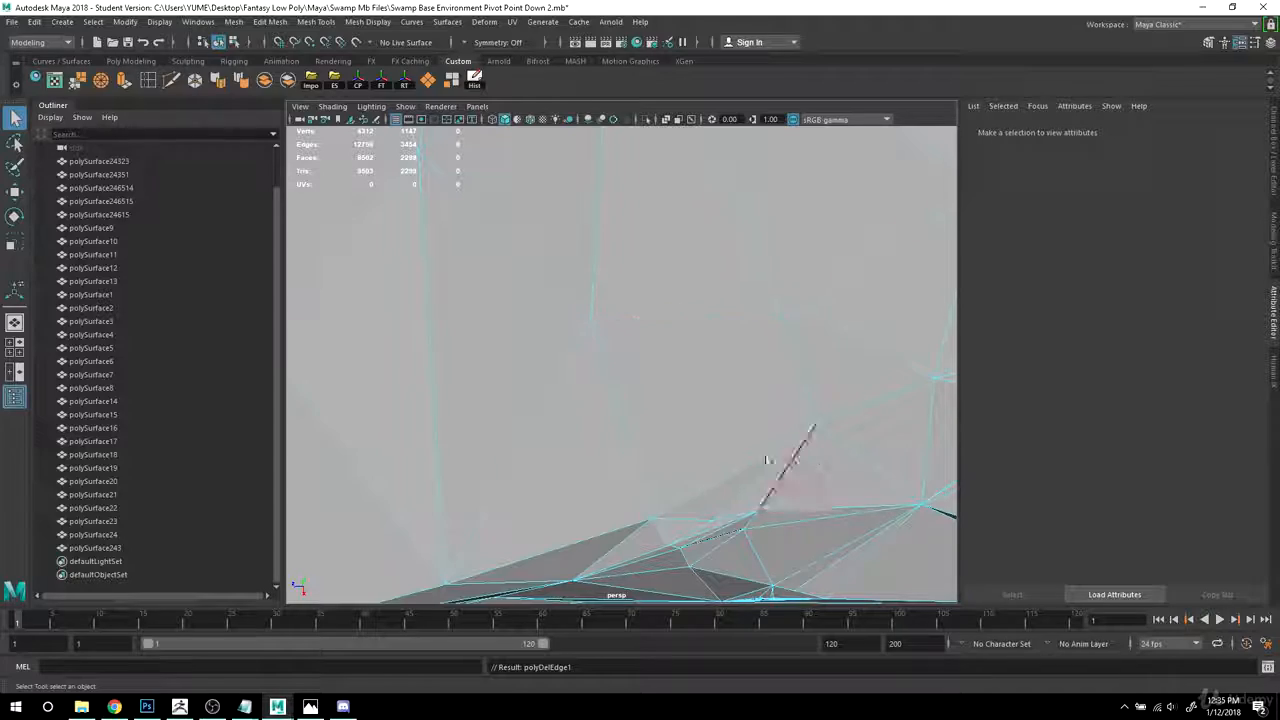
- Switch back to vertex editing and merge the six-vertex cluster just above the narrow gap to its center
alt+drag(783, 400, 720, 438)
alt+drag(652, 495, 728, 418)
right_drag(728, 418, 661, 323)
mouse_move(557, 304)
mouse_down()
mouse_move(778, 545)
mouse_move(743, 451)
mouse_move(566, 486)
mouse_move(790, 462)
mouse_up()
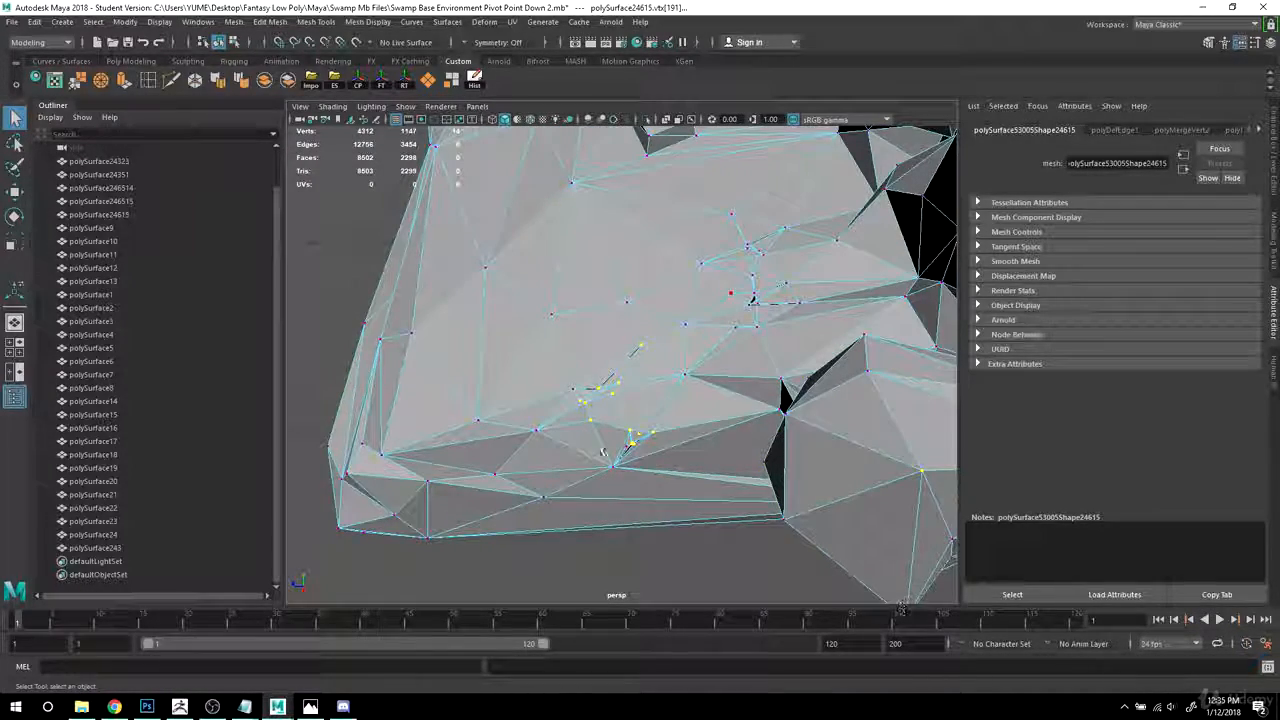
alt+drag(549, 456, 624, 332)
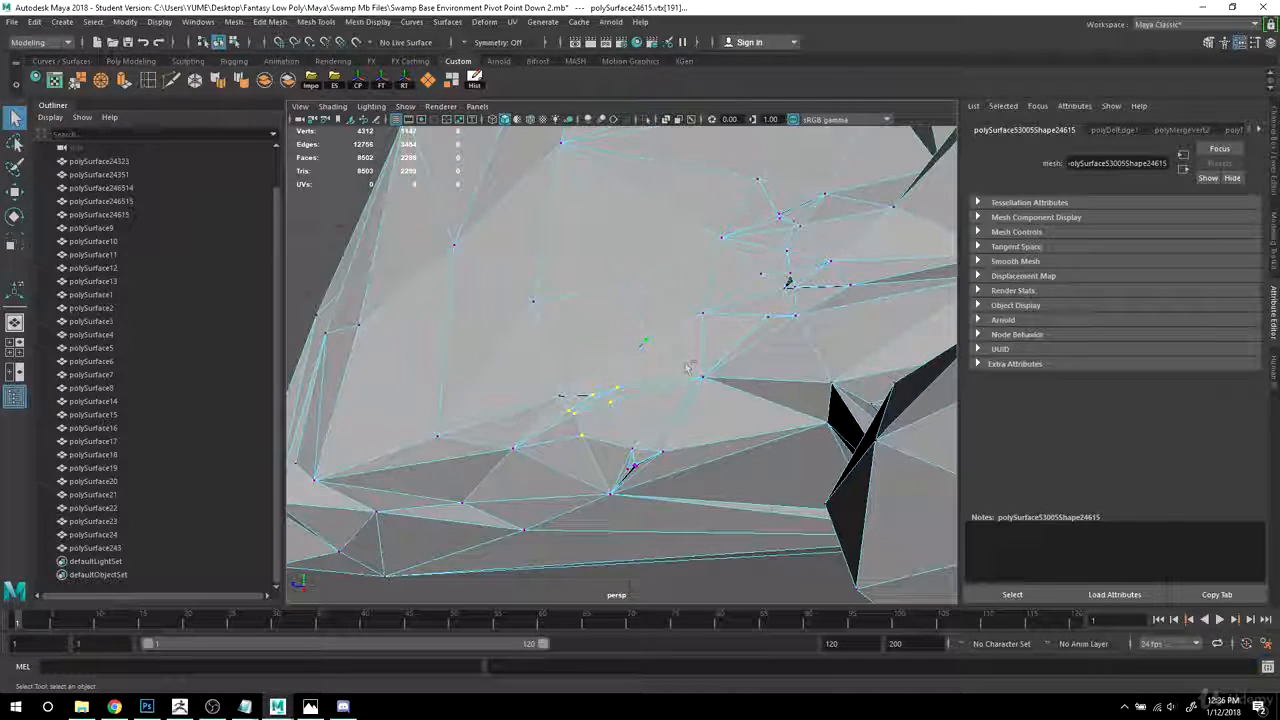
click(103, 82)
alt+drag(663, 413, 794, 431)
alt+right_drag(646, 430, 716, 440)
alt+middle_drag(596, 418, 608, 396)
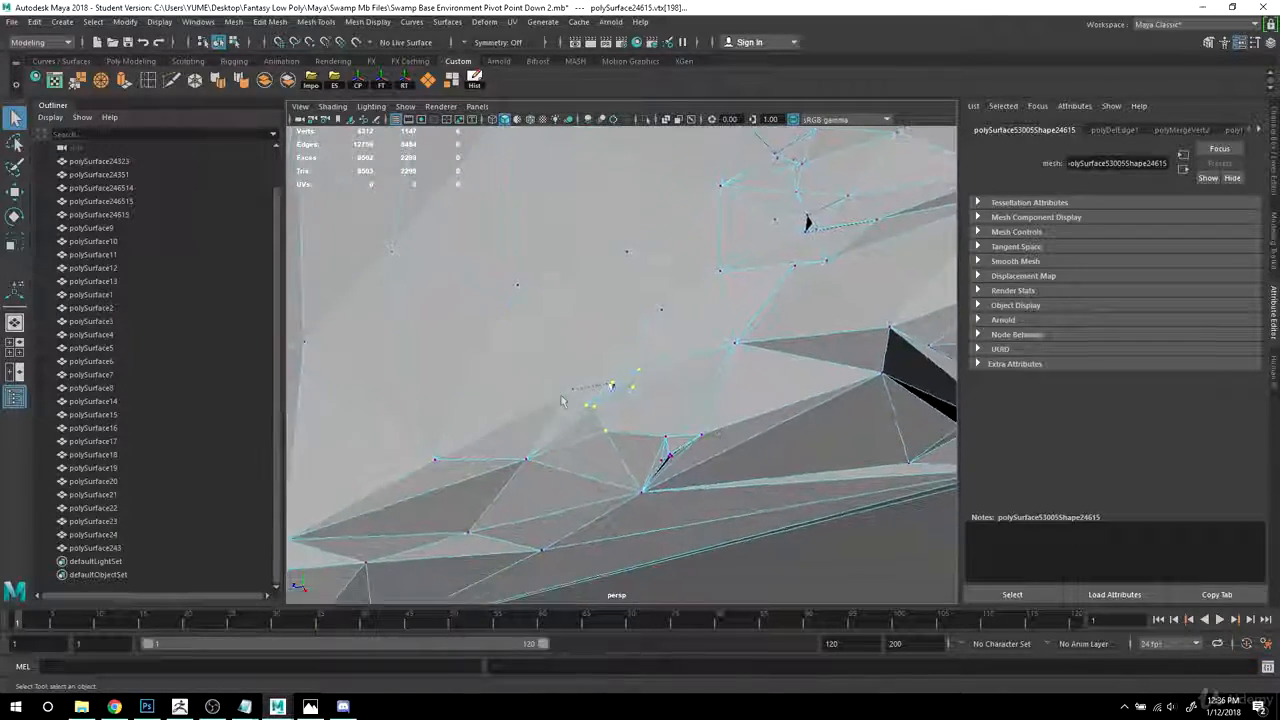
alt+right_drag(608, 400, 666, 440)
click(104, 84)
- Select the eight vertices around the narrow black gap, including its lower tip, and merge them to their center
mouse_move(652, 412)
alt+mouse_down()
mouse_move(708, 174)
mouse_move(720, 380)
mouse_move(660, 436)
mouse_move(672, 417)
alt+mouse_up()
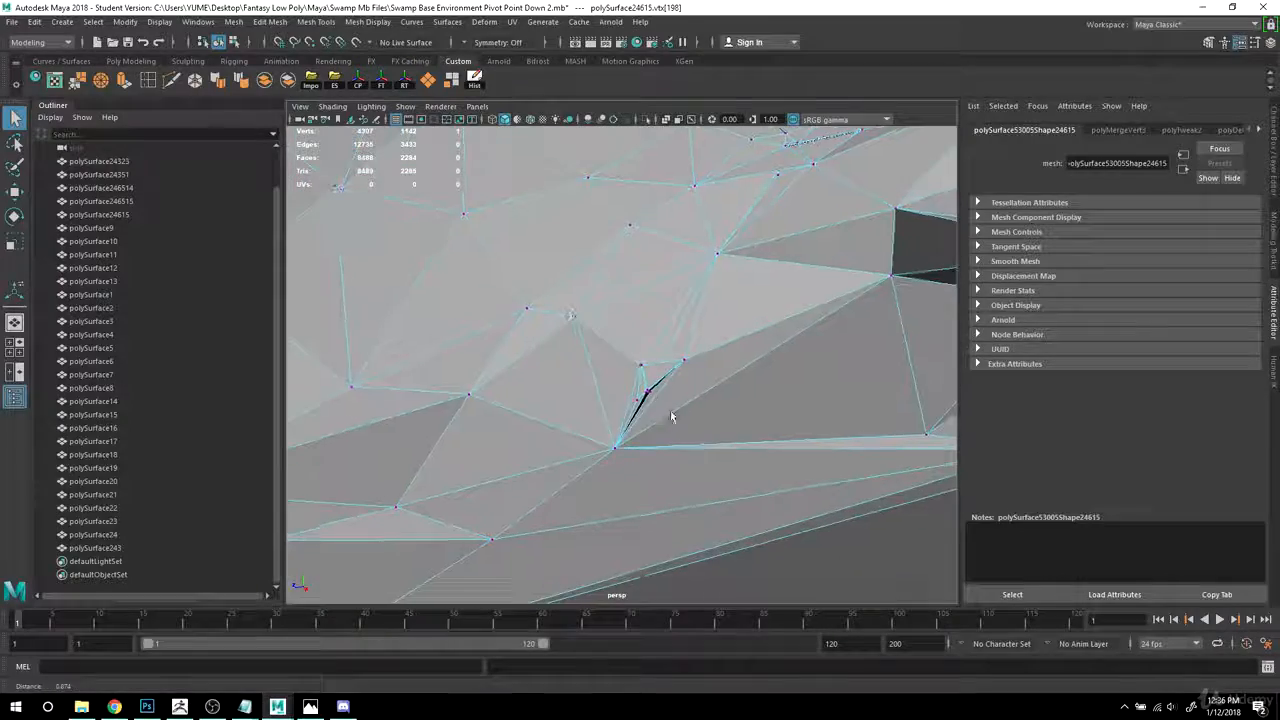
alt+drag(701, 489, 749, 477)
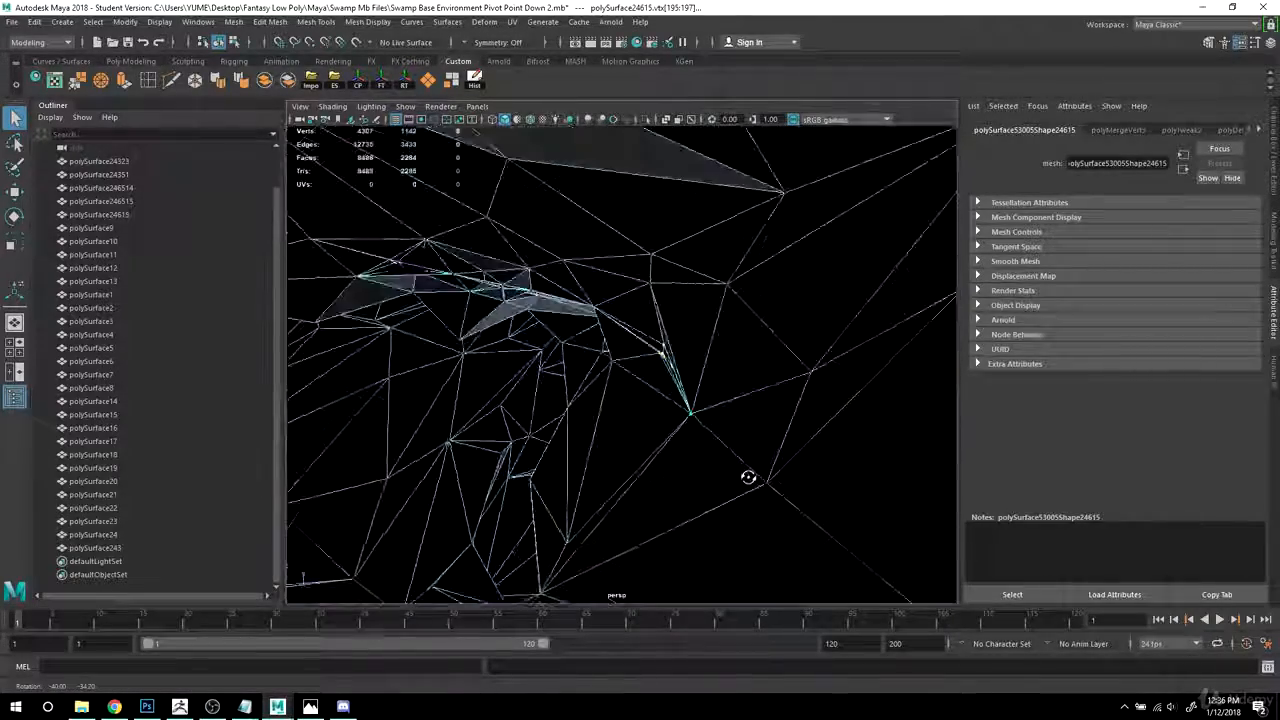
alt+right_drag(749, 477, 701, 459)
alt+drag(701, 459, 660, 400)
drag(422, 180, 627, 447)
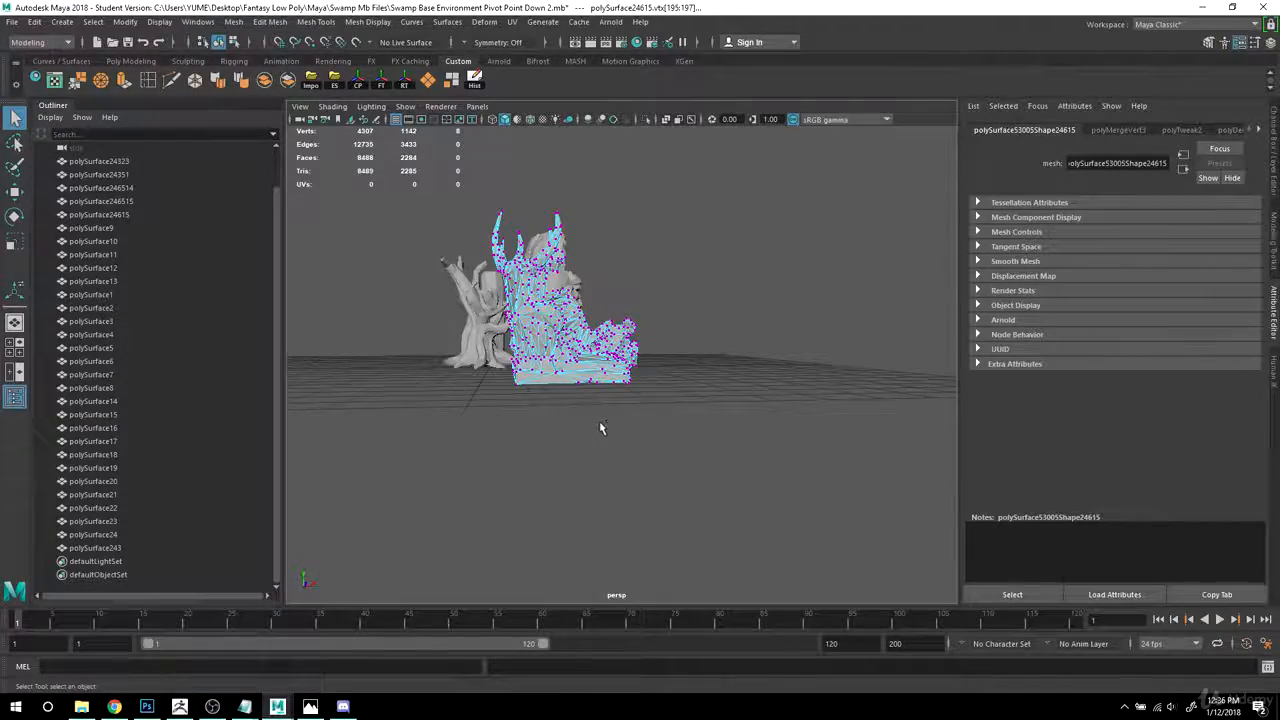
alt+right_drag(601, 428, 942, 490)
alt+drag(942, 490, 629, 457)
alt+right_drag(629, 457, 734, 429)
alt+drag(734, 429, 722, 454)
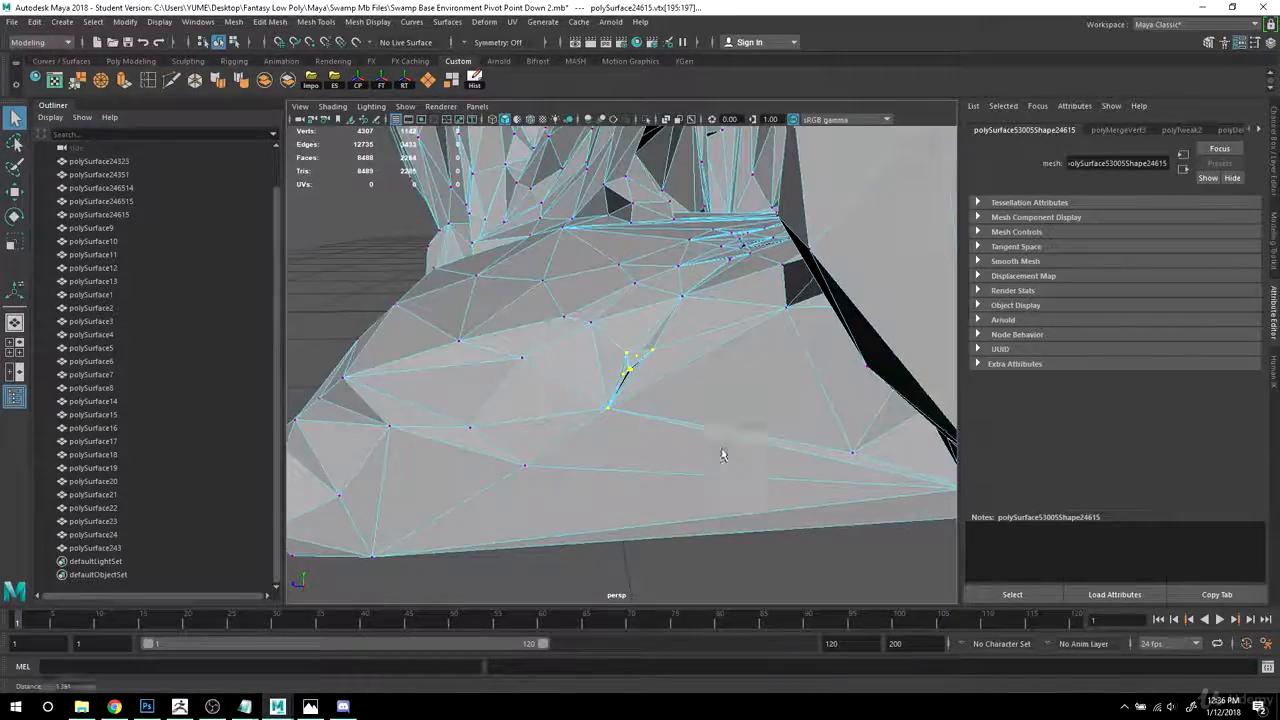
alt+right_drag(722, 454, 477, 377)
alt+drag(477, 377, 752, 428)
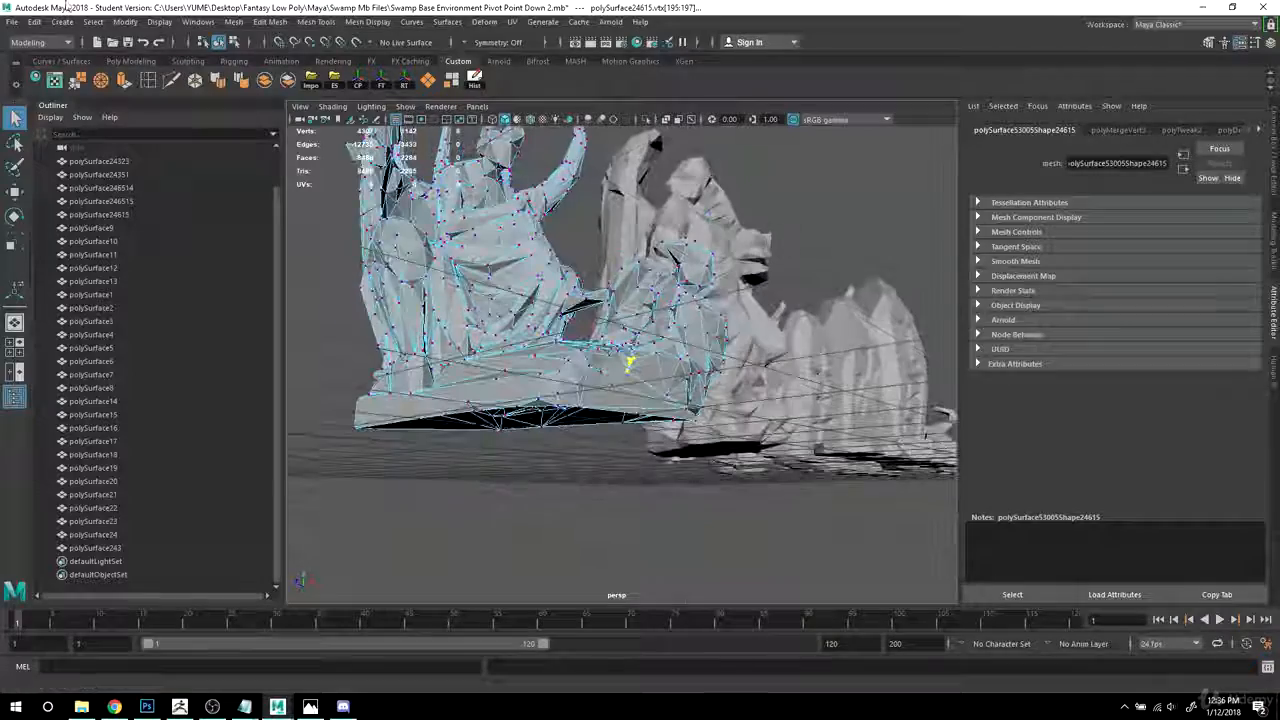
click(104, 84)
- Move the single vertex in the repaired front area of the base to a new position, using vertex snapping
alt+drag(515, 318, 591, 378)
alt+right_drag(591, 378, 846, 448)
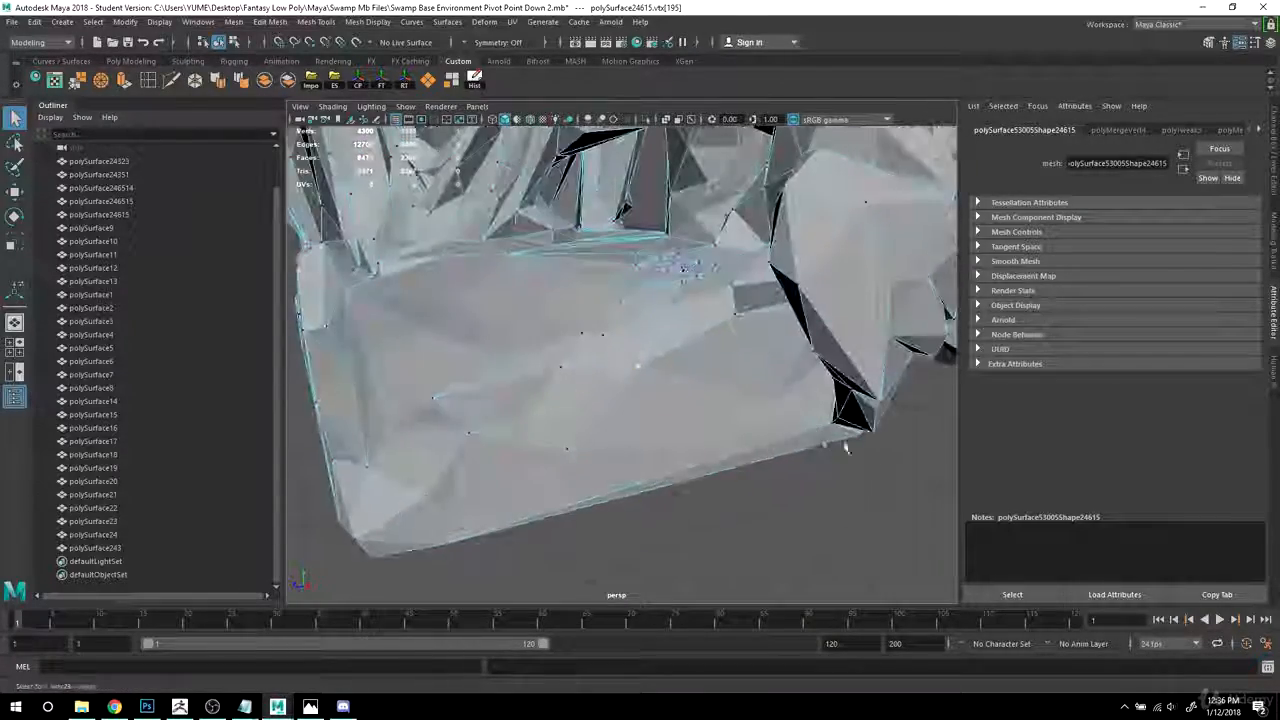
alt+drag(846, 448, 549, 417)
key(w)
alt+drag(717, 402, 677, 360)
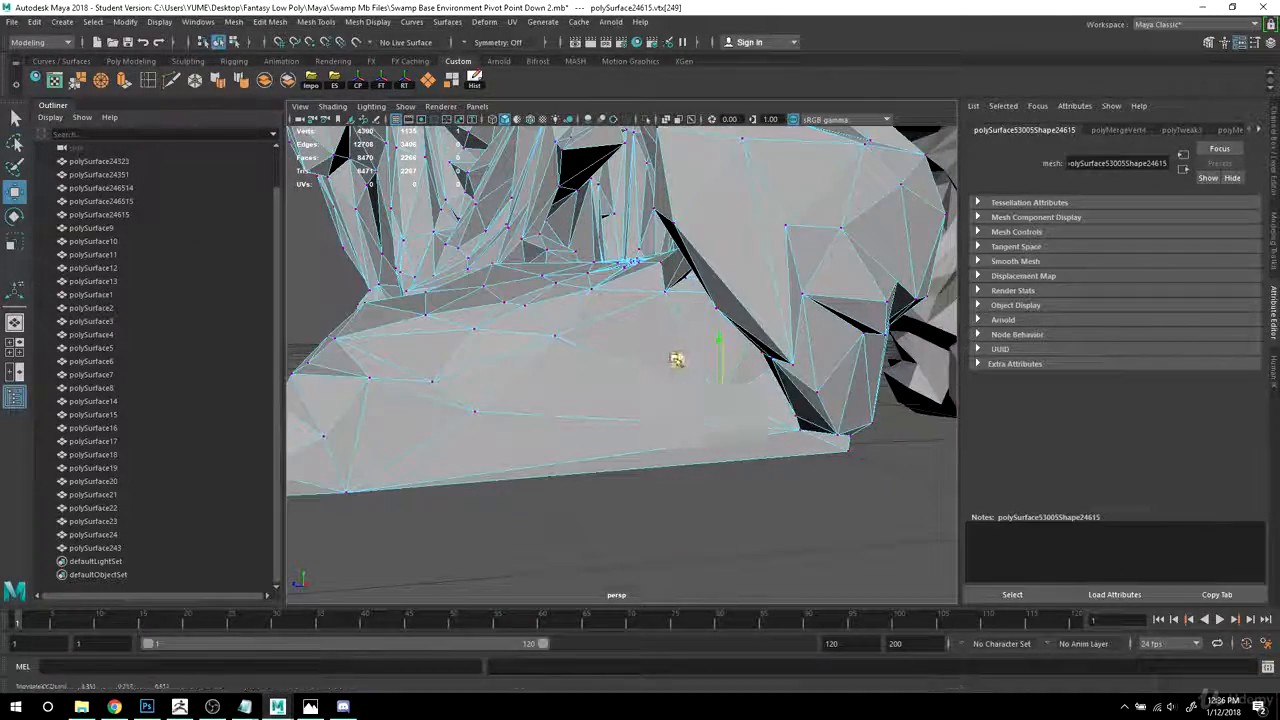
alt+drag(665, 304, 614, 372)
alt+drag(614, 372, 700, 400)
alt+drag(612, 386, 634, 433)
drag(648, 385, 655, 302)
scroll(722, 354, down, 1)
key(v)
drag(690, 342, 658, 341)
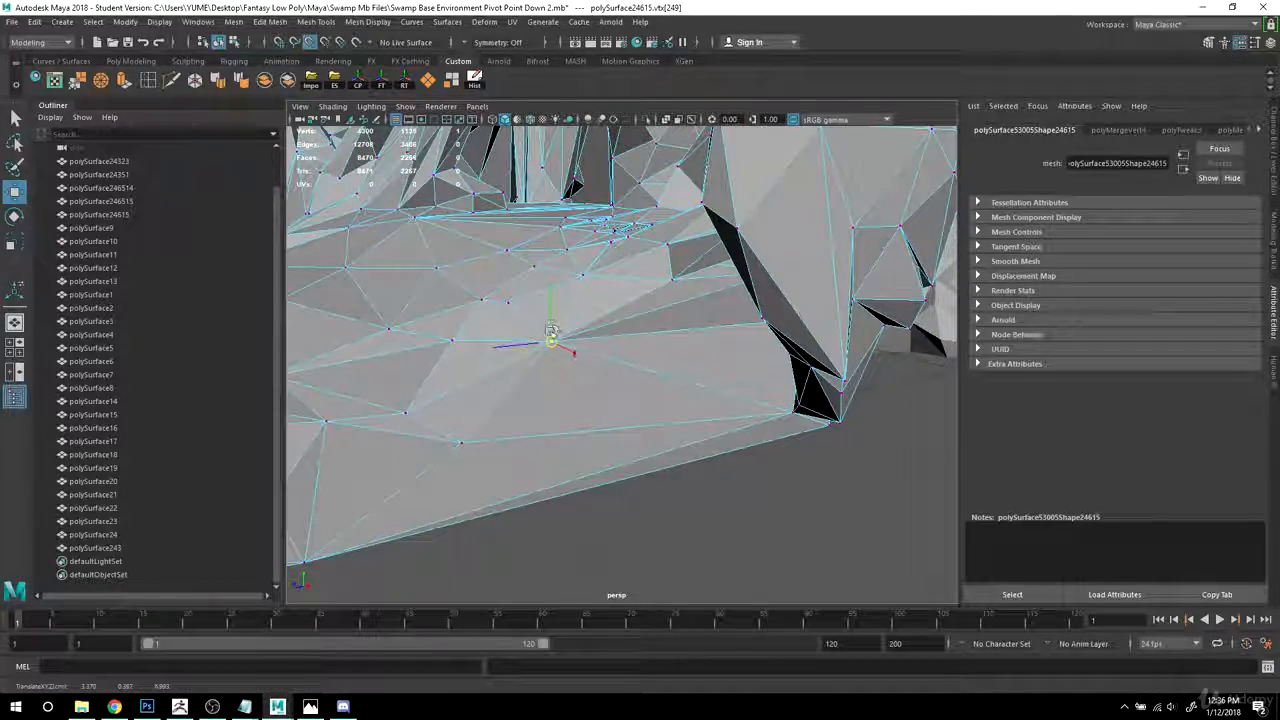
- Settle the snapped front-surface vertex in place, select the vertices across the base's front area, and merge them at a 0.01 distance threshold
drag(551, 330, 552, 331)
scroll(694, 371, down, 3)
drag(388, 222, 888, 592)
scroll(660, 455, down, 3)
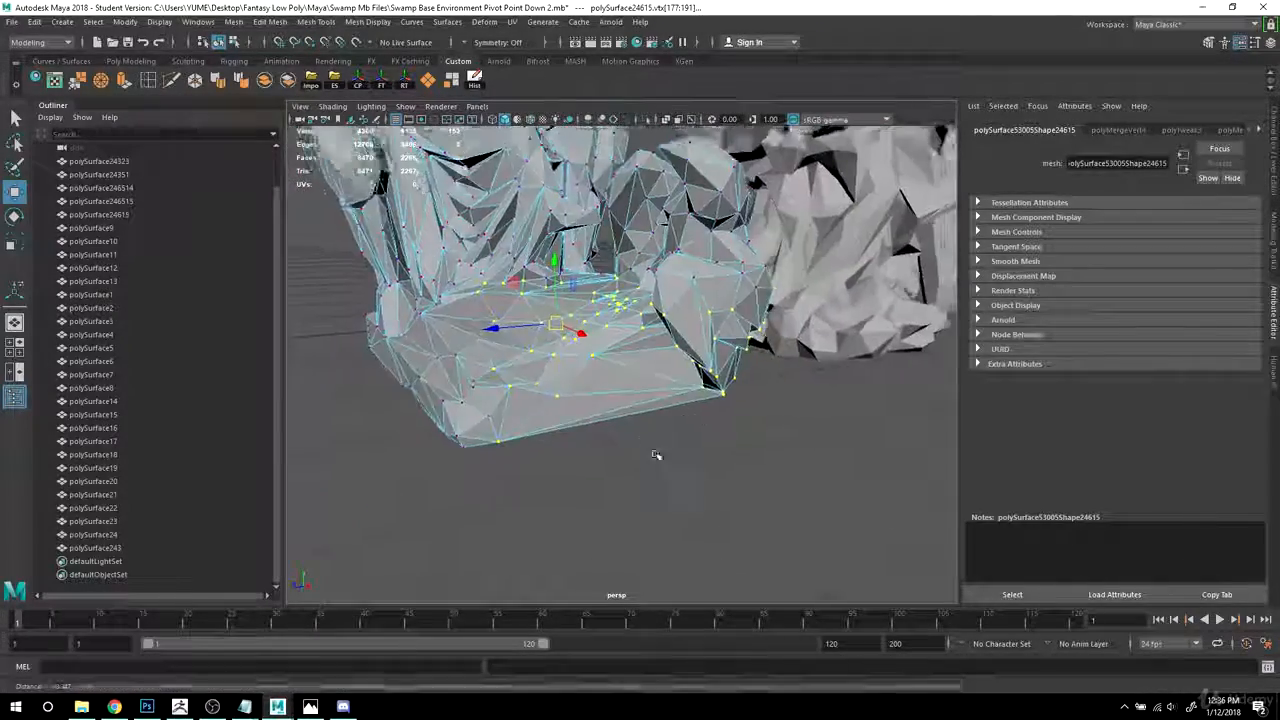
mouse_move(656, 455)
alt+mouse_down()
mouse_move(674, 474)
mouse_move(660, 466)
alt+mouse_up()
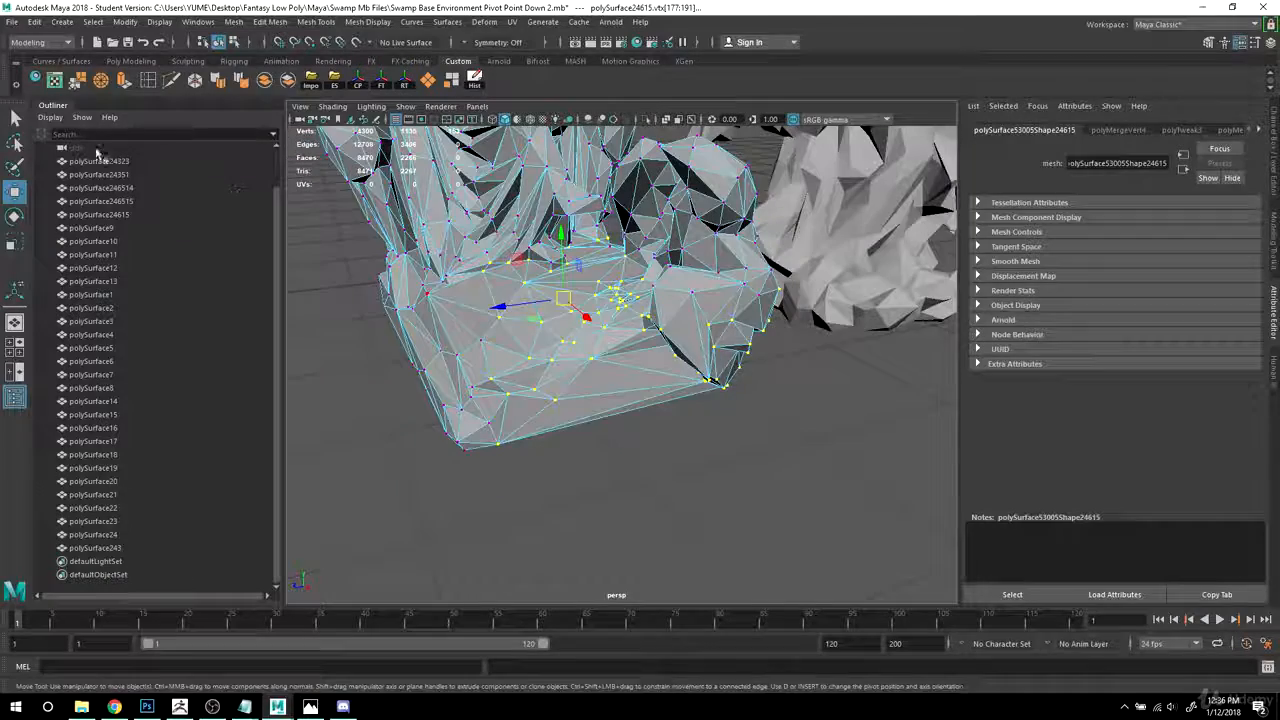
click(78, 82)
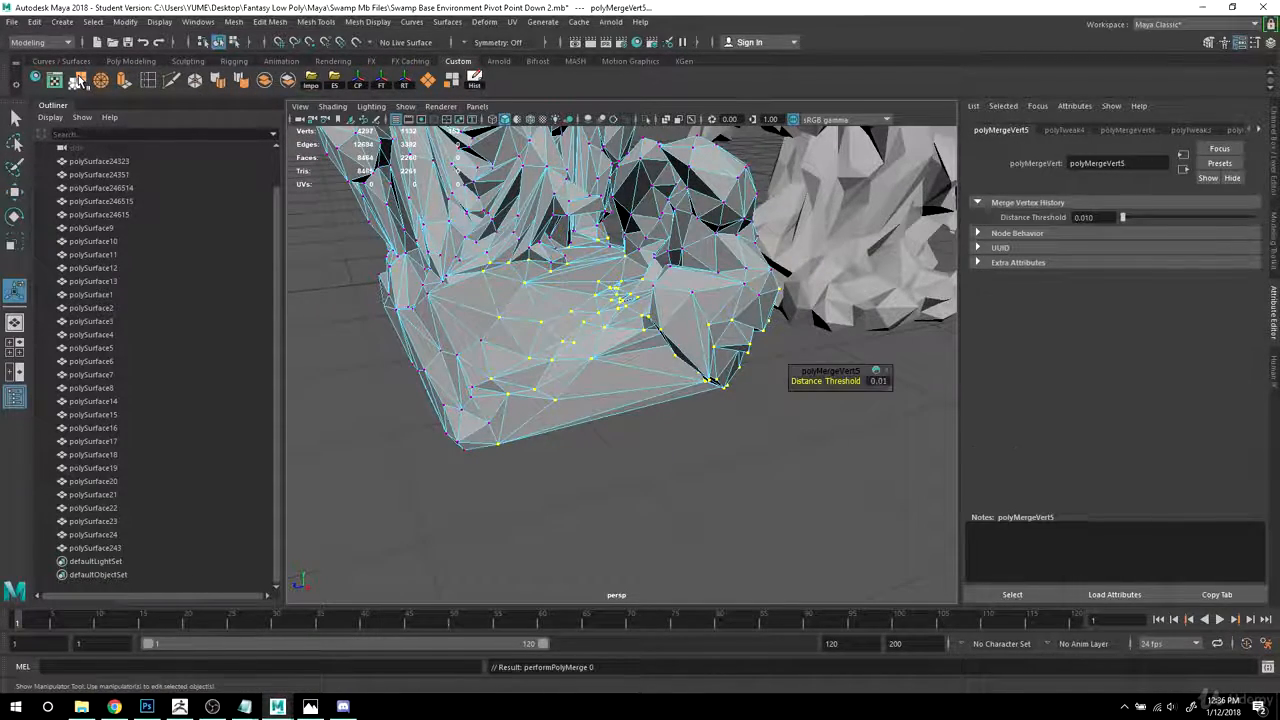
mouse_move(634, 368)
alt+mouse_down()
mouse_move(602, 384)
mouse_move(636, 372)
alt+mouse_up()
click(272, 22)
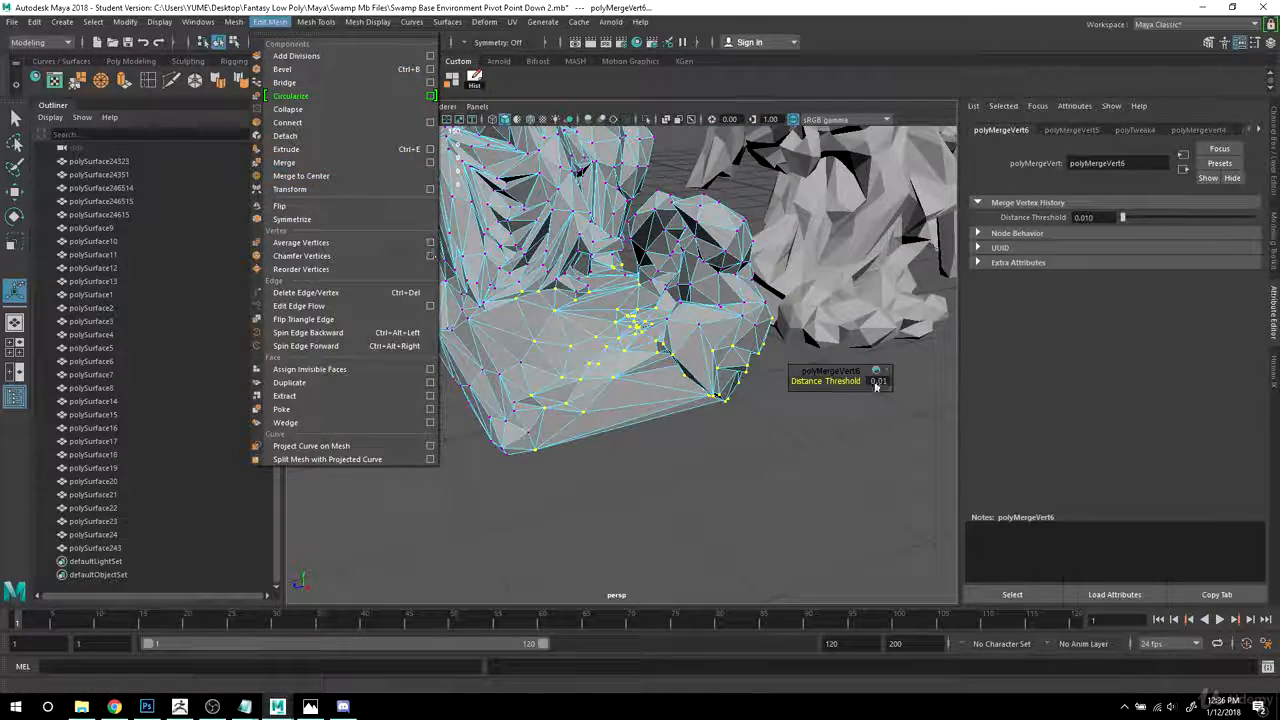
- Select the vertex cluster around the tiny black gap in the base's front surface and merge it
alt+right_drag(690, 411, 750, 430)
alt+drag(640, 410, 674, 426)
alt+right_drag(674, 426, 731, 421)
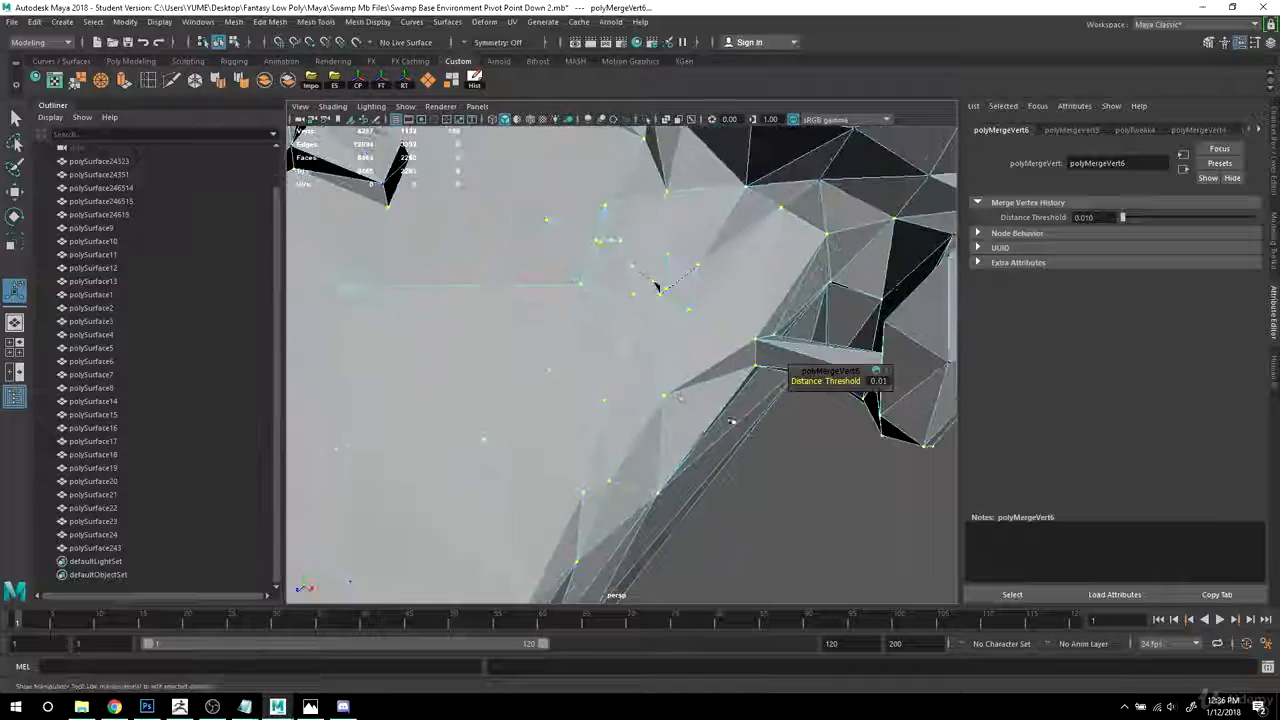
alt+middle_drag(731, 421, 708, 480)
drag(600, 316, 683, 380)
alt+middle_drag(672, 371, 666, 387)
alt+drag(644, 374, 711, 354)
- Select the remaining clustered vertices near the middle of the base's front surface and merge them to their center
scroll(714, 400, down, 6)
alt+drag(717, 471, 738, 605)
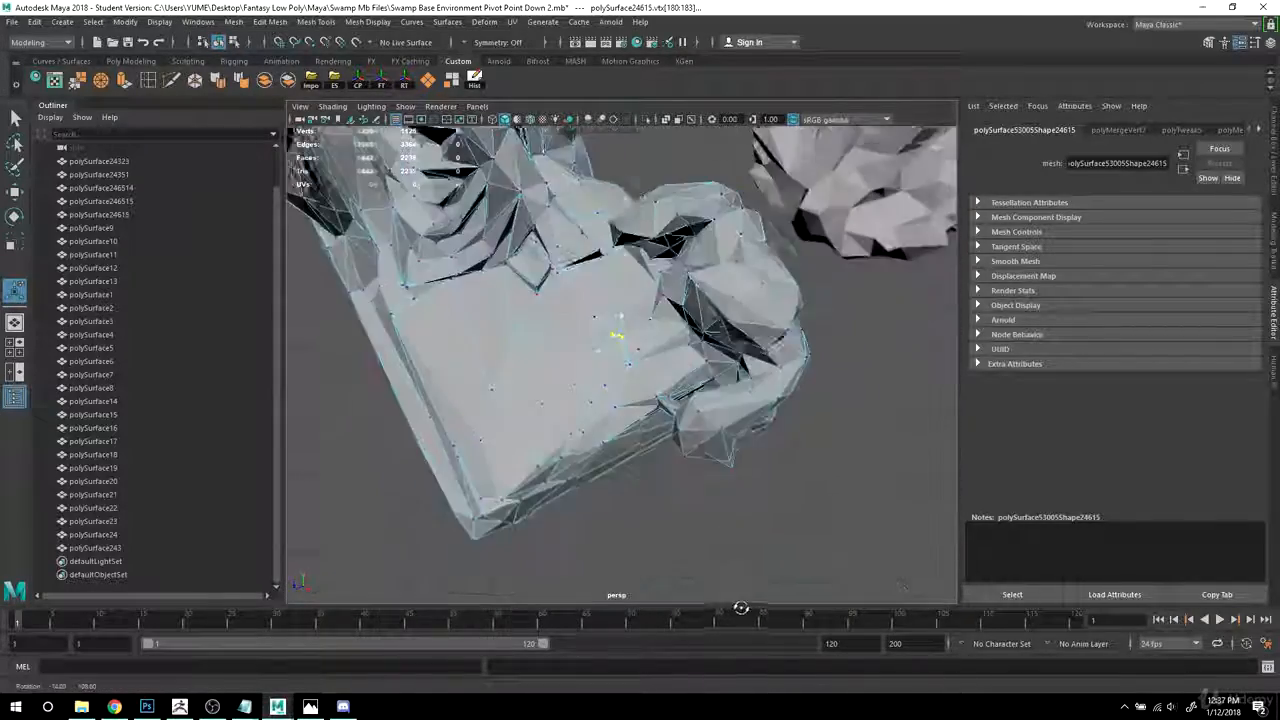
scroll(748, 452, up, 5)
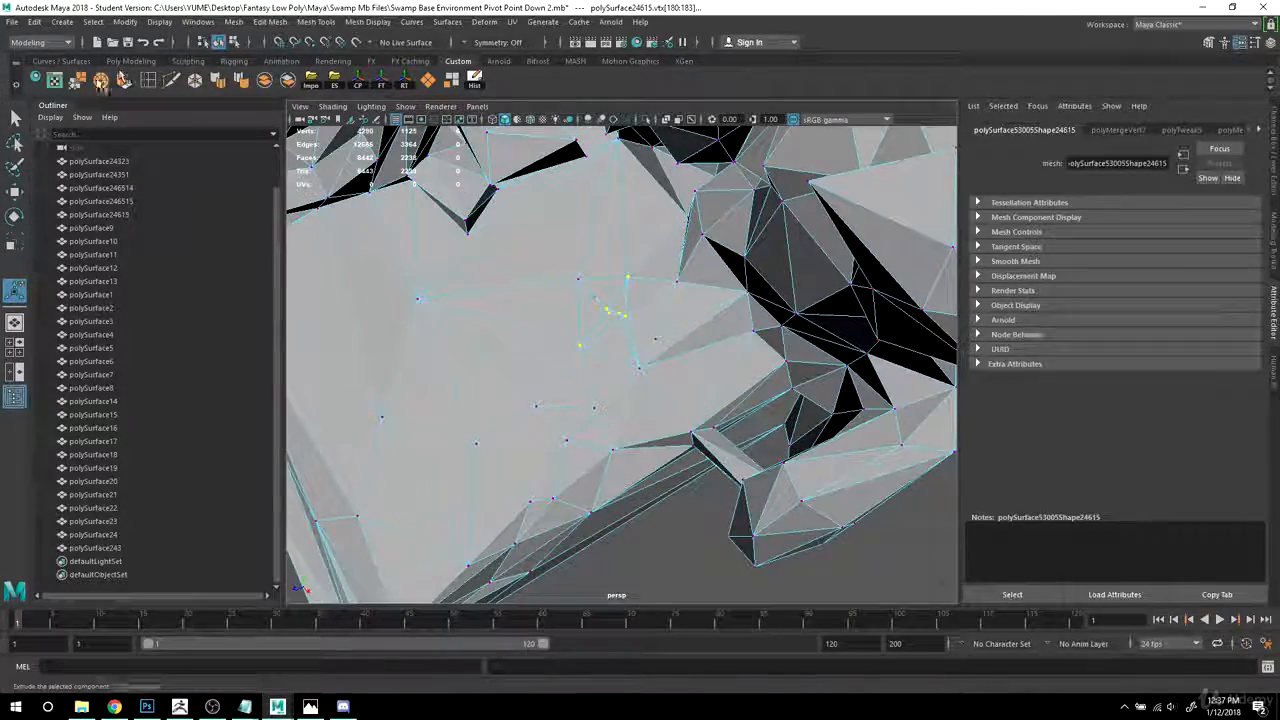
click(101, 83)
- Move the vertex beside the collapsed cluster onto its neighbor with vertex snapping and merge the overlapping vertices
alt+drag(518, 290, 576, 311)
key(q)
key(w)
key(v)
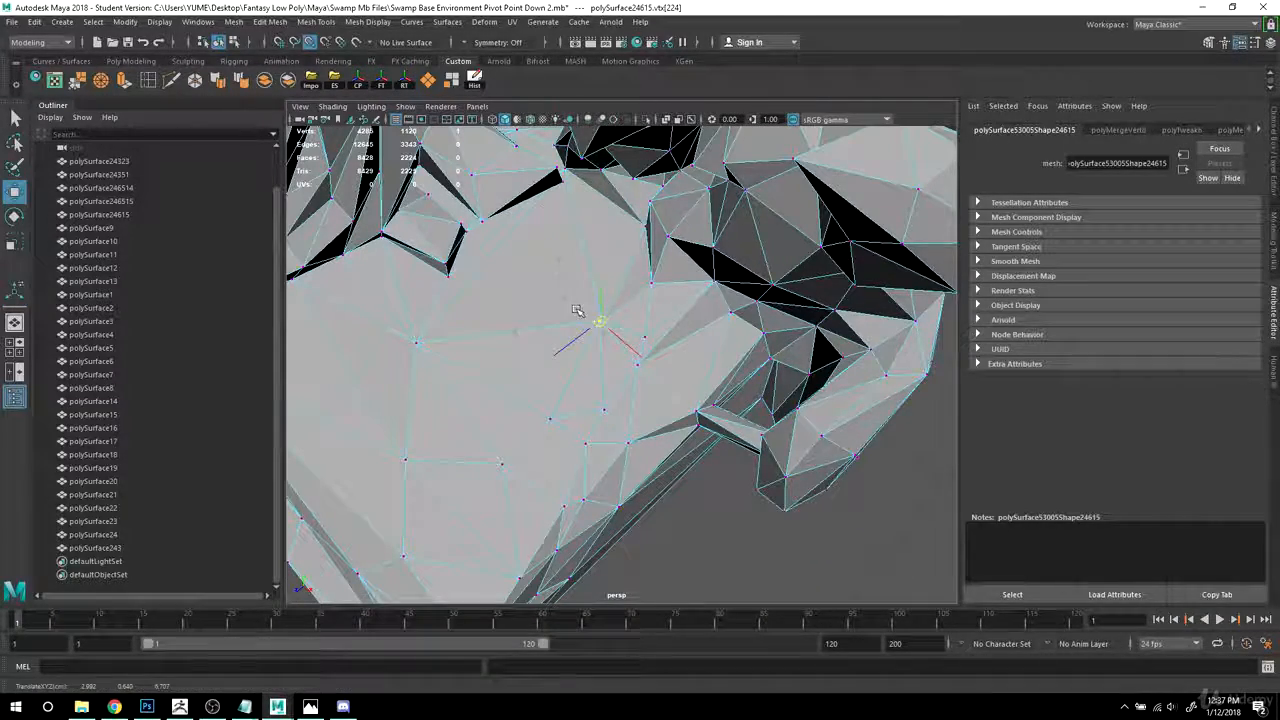
alt+drag(738, 399, 772, 386)
scroll(700, 410, up, 2)
alt+middle_drag(689, 415, 689, 402)
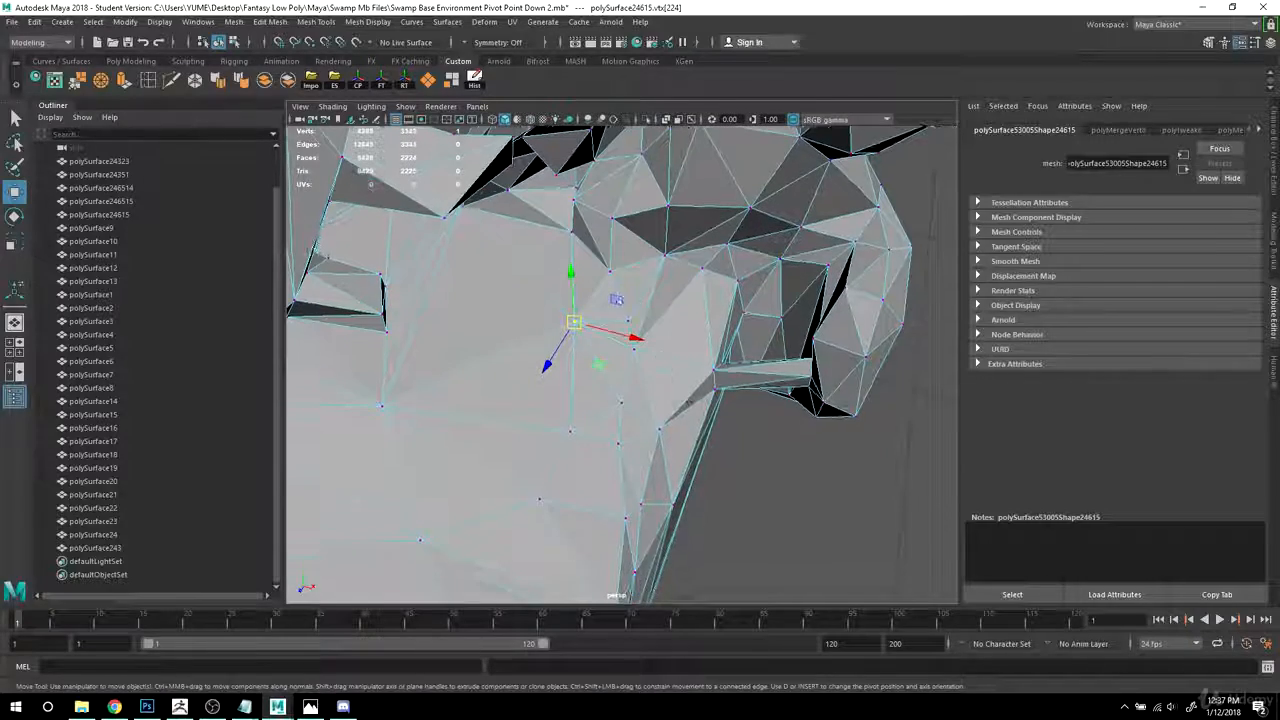
click(75, 84)
- Snap the loose vertex near the rocks onto the adjacent surface vertex, select the surrounding vertices, and merge them at a 0.01 threshold
mouse_move(700, 372)
alt+mouse_down()
mouse_move(640, 362)
mouse_move(686, 366)
alt+mouse_up()
click(660, 350)
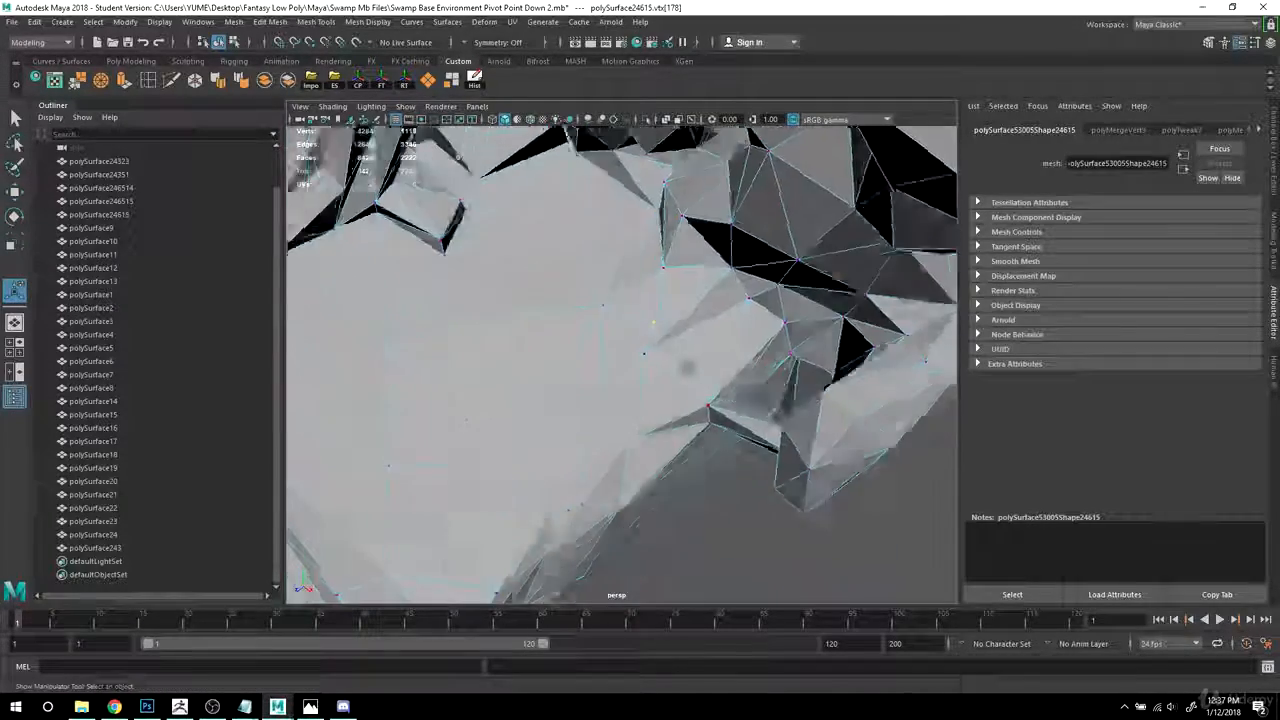
key(w)
key(v)
drag(656, 317, 598, 304)
drag(456, 183, 703, 486)
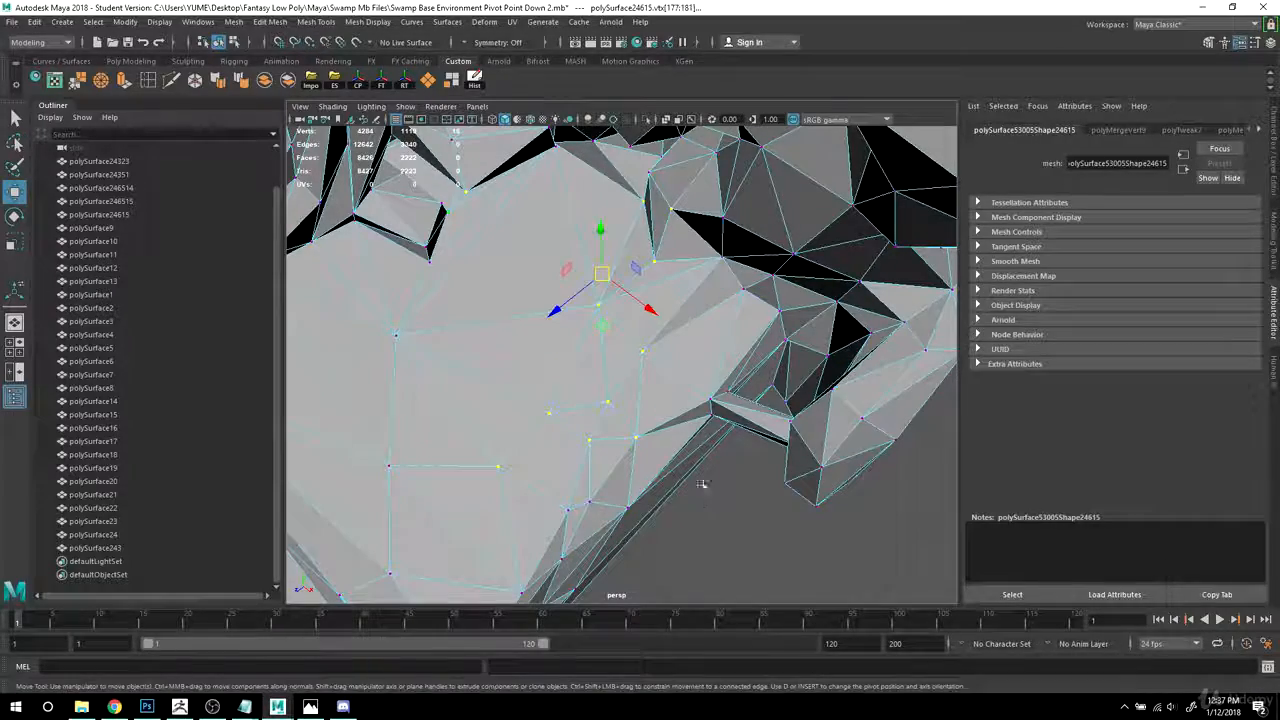
alt+right_drag(576, 262, 580, 328)
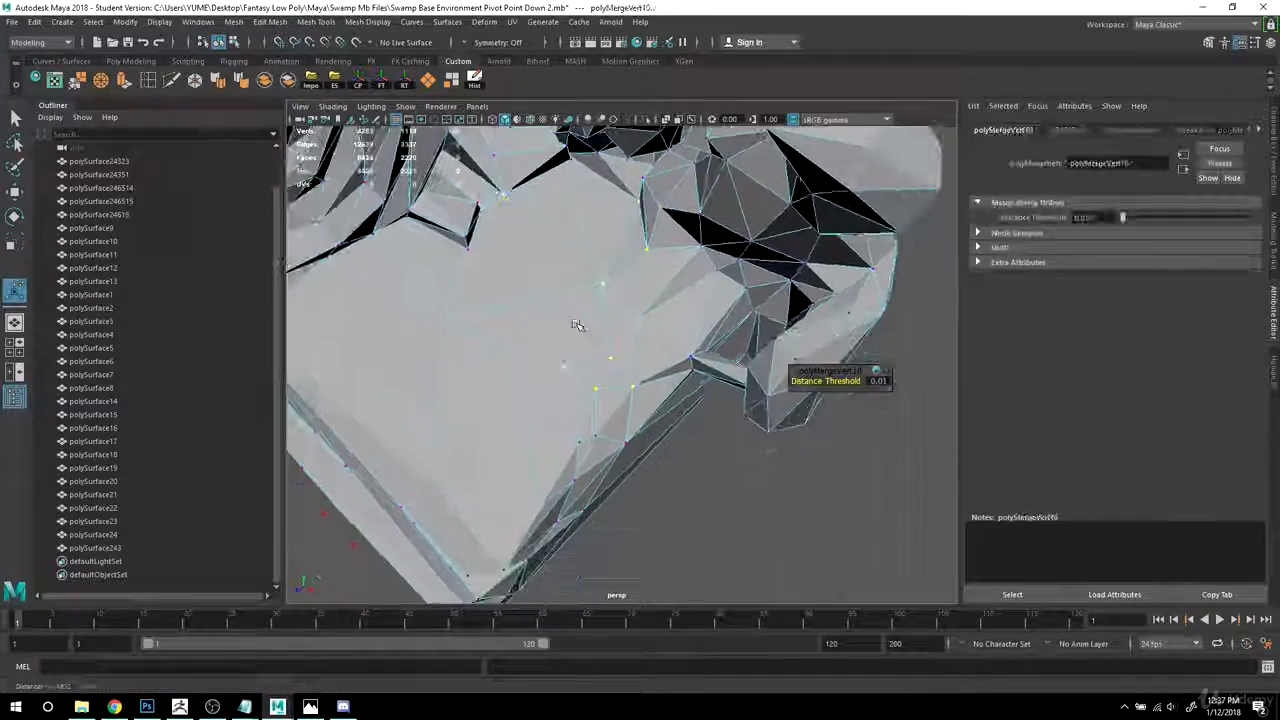
click(749, 468)
- Select all vertices of the whole throne statue mesh, merge them at a 0.01 distance threshold, and clear the selection
alt+drag(749, 468, 643, 472)
alt+right_drag(643, 472, 672, 474)
alt+middle_drag(672, 474, 686, 430)
alt+drag(686, 430, 628, 431)
alt+right_drag(628, 431, 486, 300)
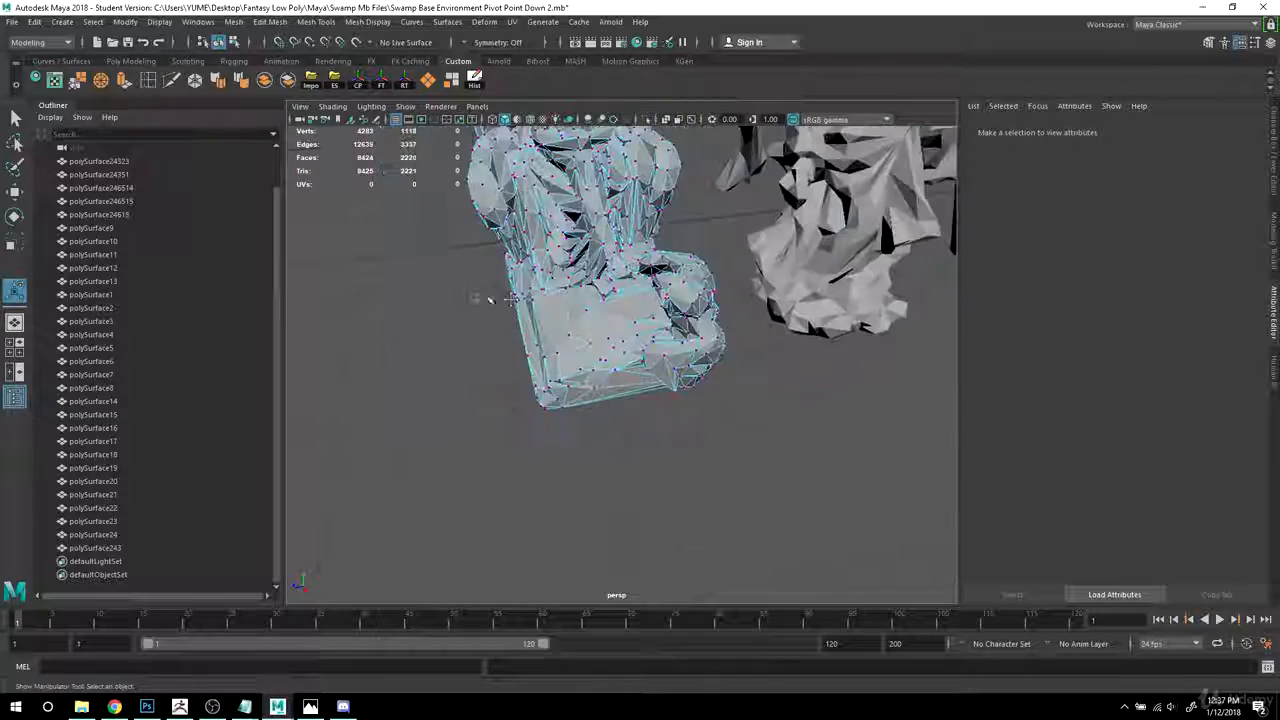
alt+middle_drag(486, 300, 484, 412)
alt+right_drag(723, 417, 444, 134)
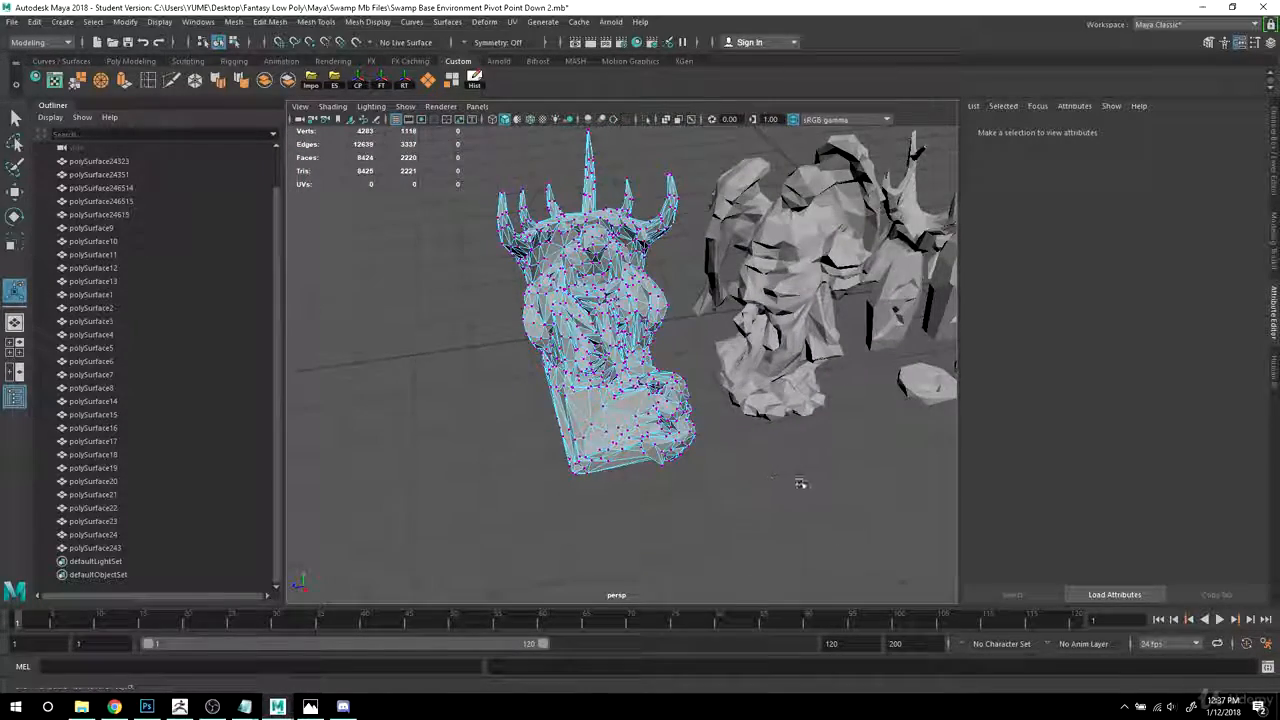
alt+right_drag(800, 484, 745, 460)
alt+middle_drag(745, 460, 750, 484)
drag(492, 166, 778, 524)
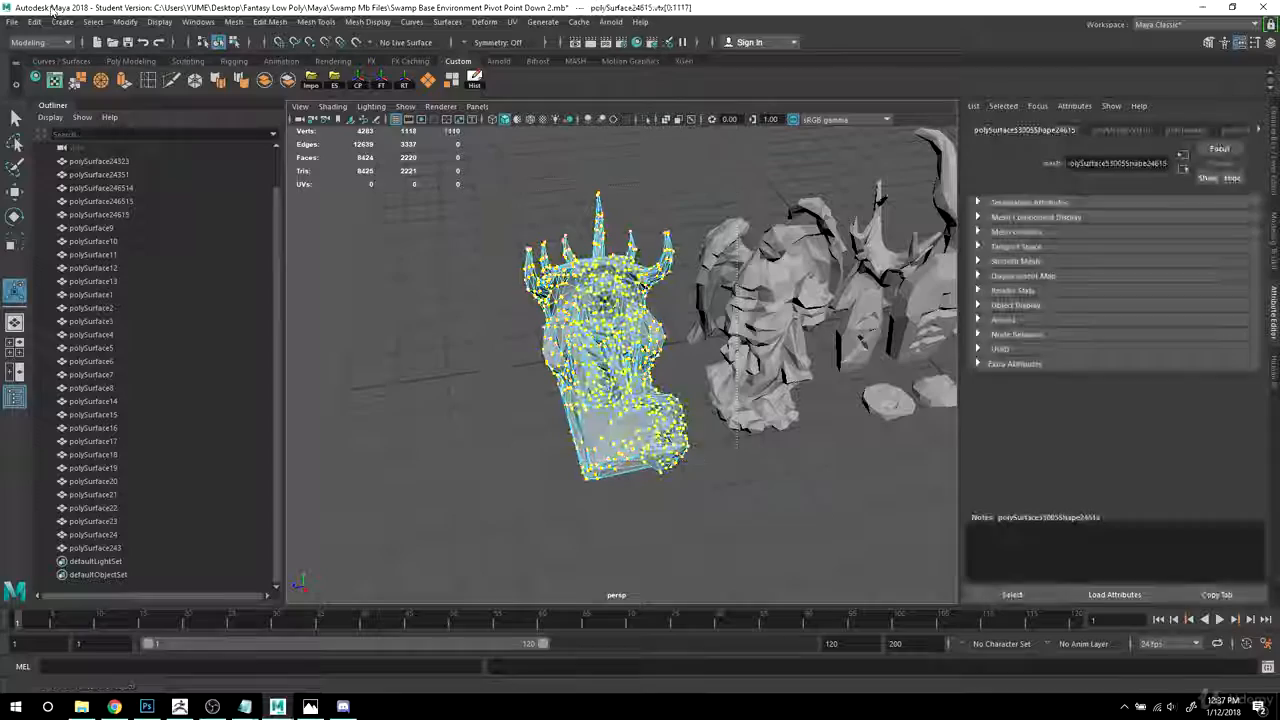
click(80, 87)
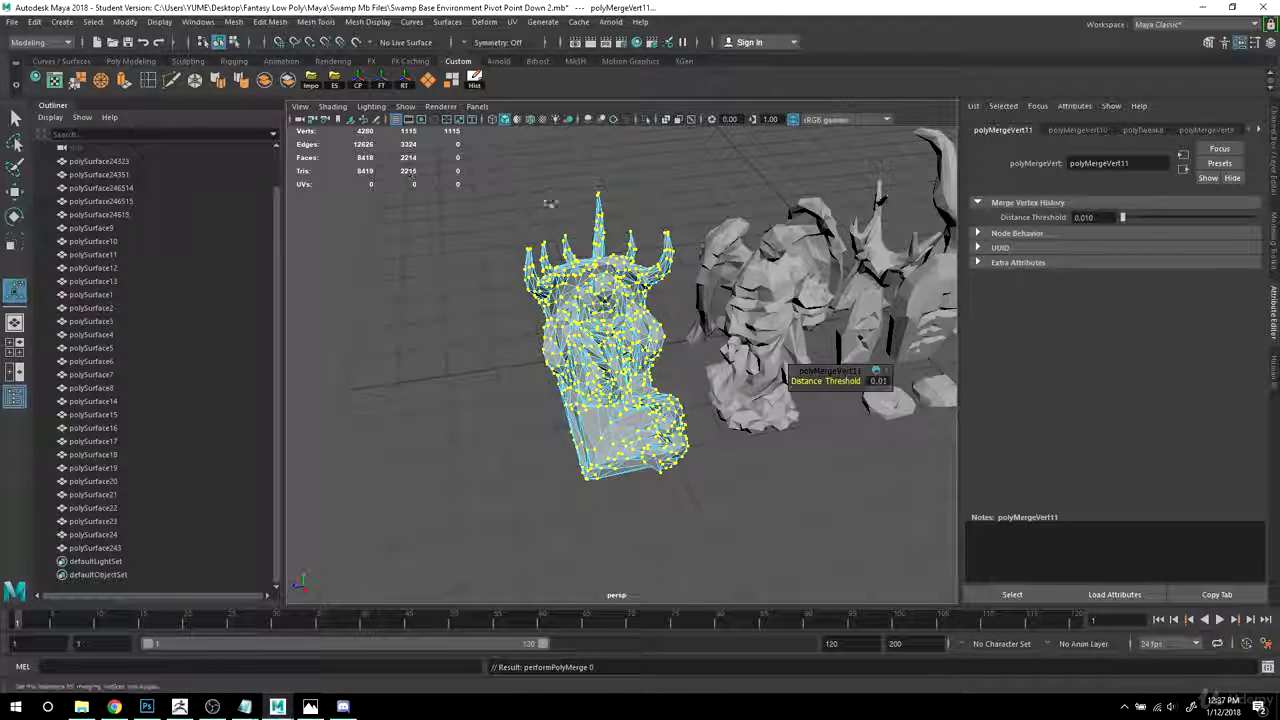
click(451, 322)
- Move the stray vertex on the base's flat surface onto its neighbor, then select the overlapping vertices and merge them
alt+right_drag(451, 322, 911, 494)
alt+middle_drag(840, 442, 808, 297)
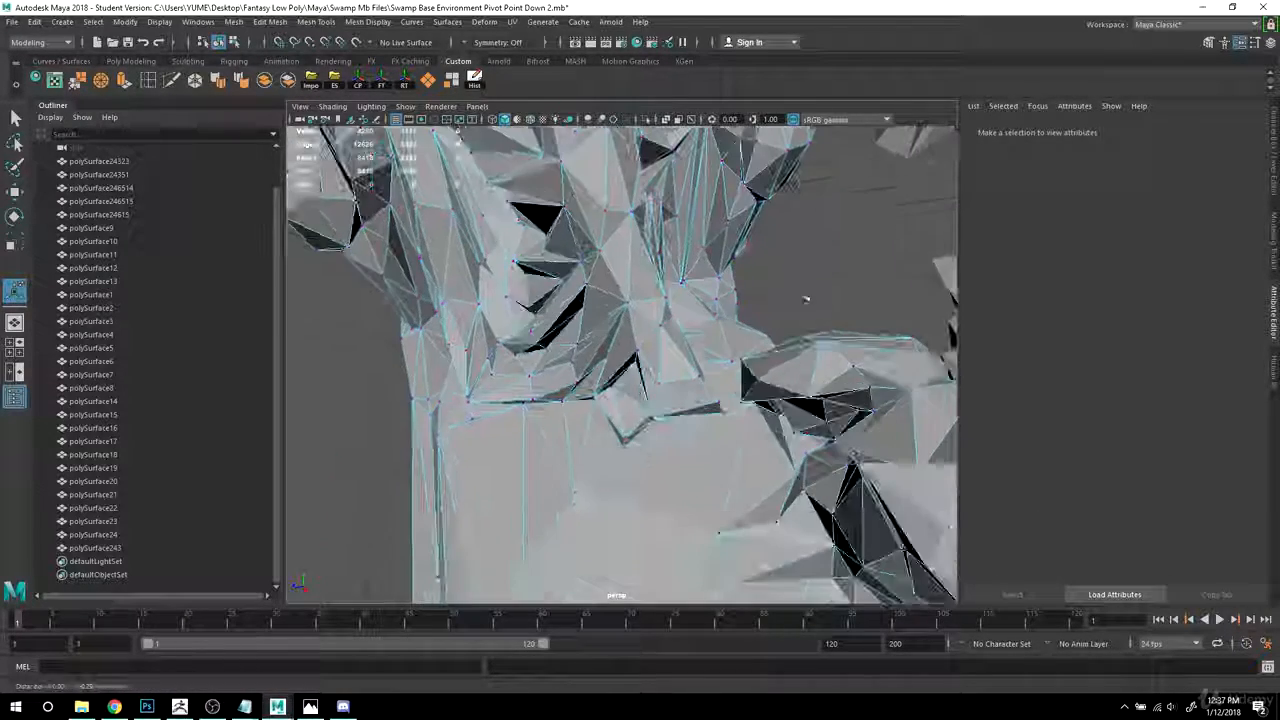
alt+right_drag(808, 297, 705, 285)
alt+middle_drag(630, 528, 636, 387)
alt+right_drag(636, 387, 736, 440)
alt+middle_drag(736, 440, 786, 400)
alt+right_drag(786, 400, 640, 350)
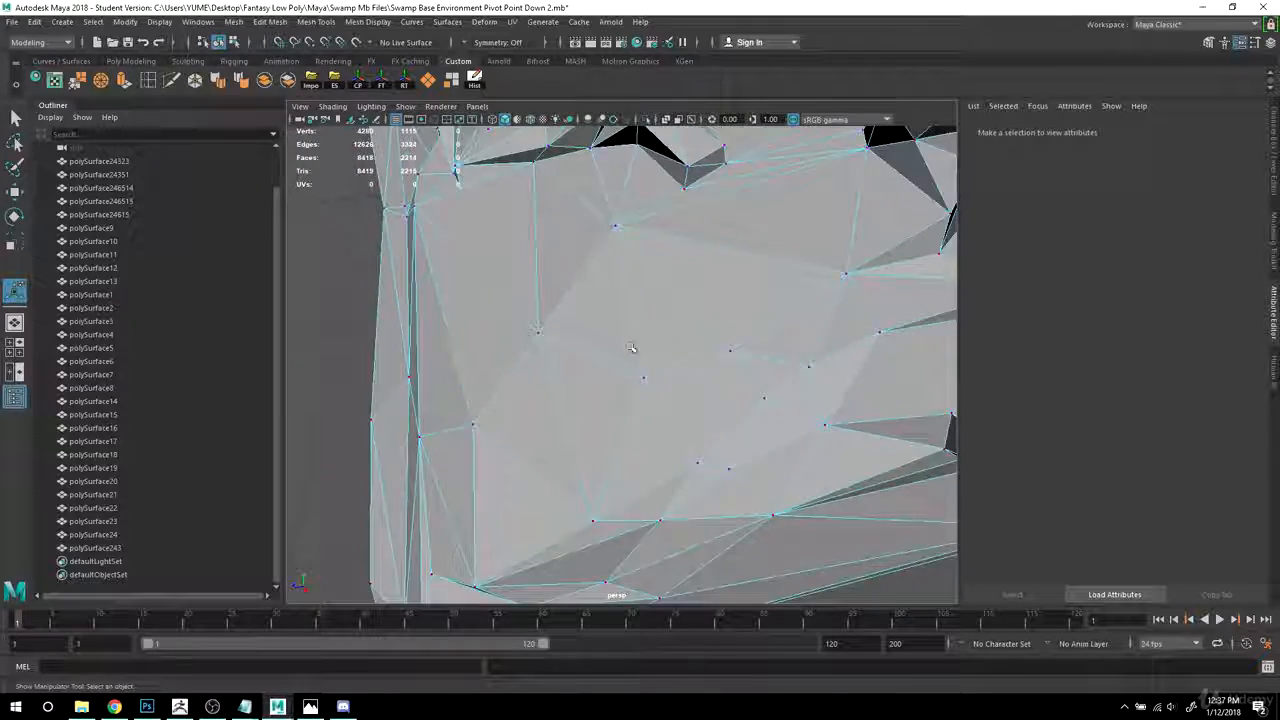
alt+drag(600, 325, 689, 343)
alt+middle_drag(708, 379, 757, 287)
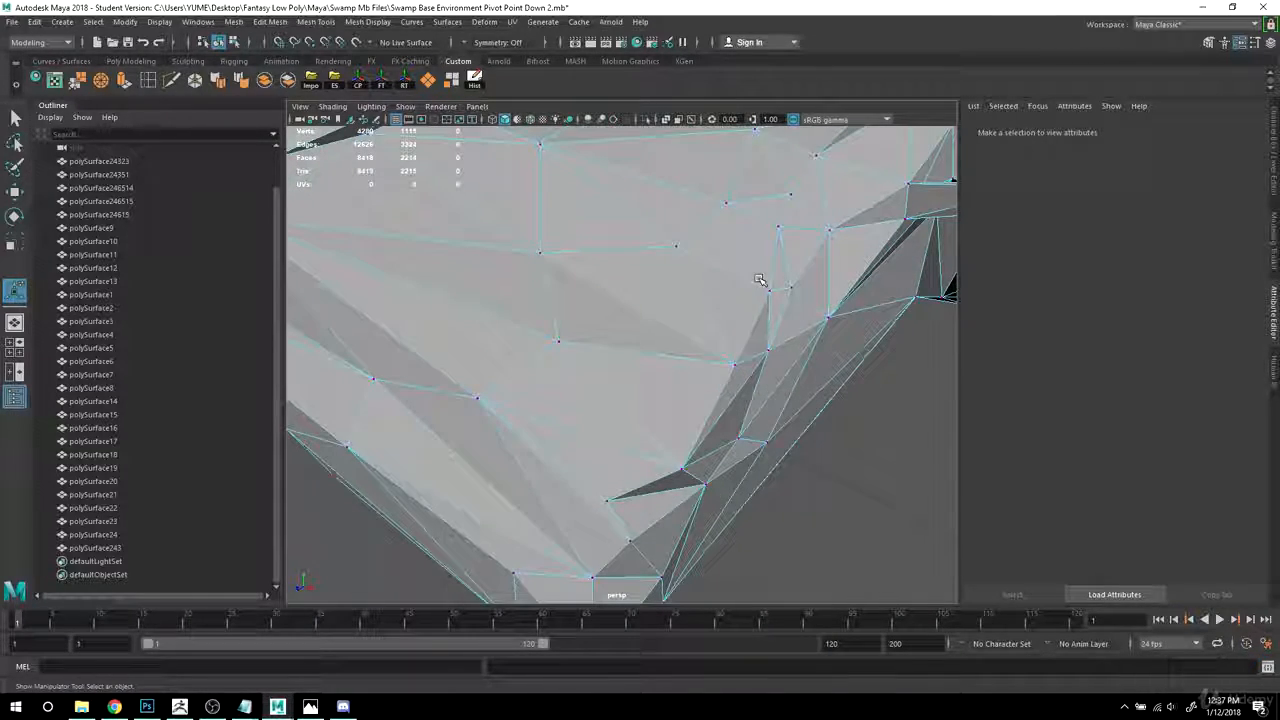
alt+drag(742, 311, 592, 267)
click(690, 333)
key(w)
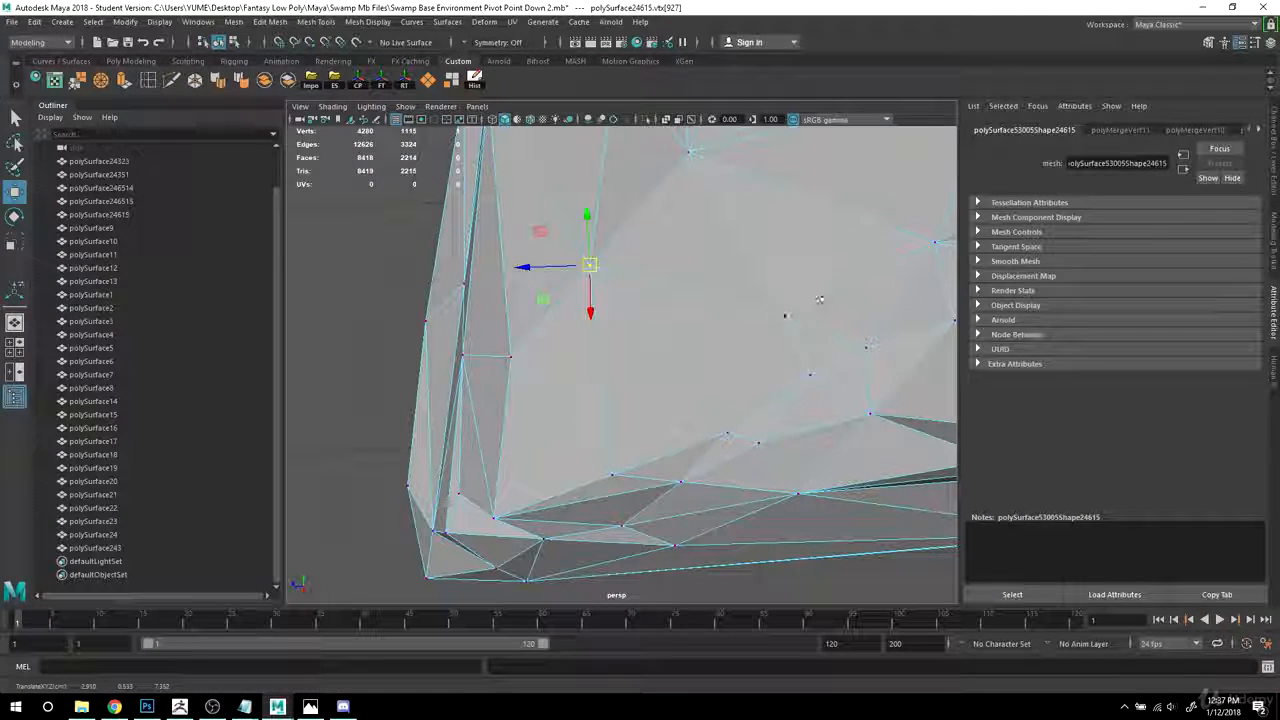
click(868, 310)
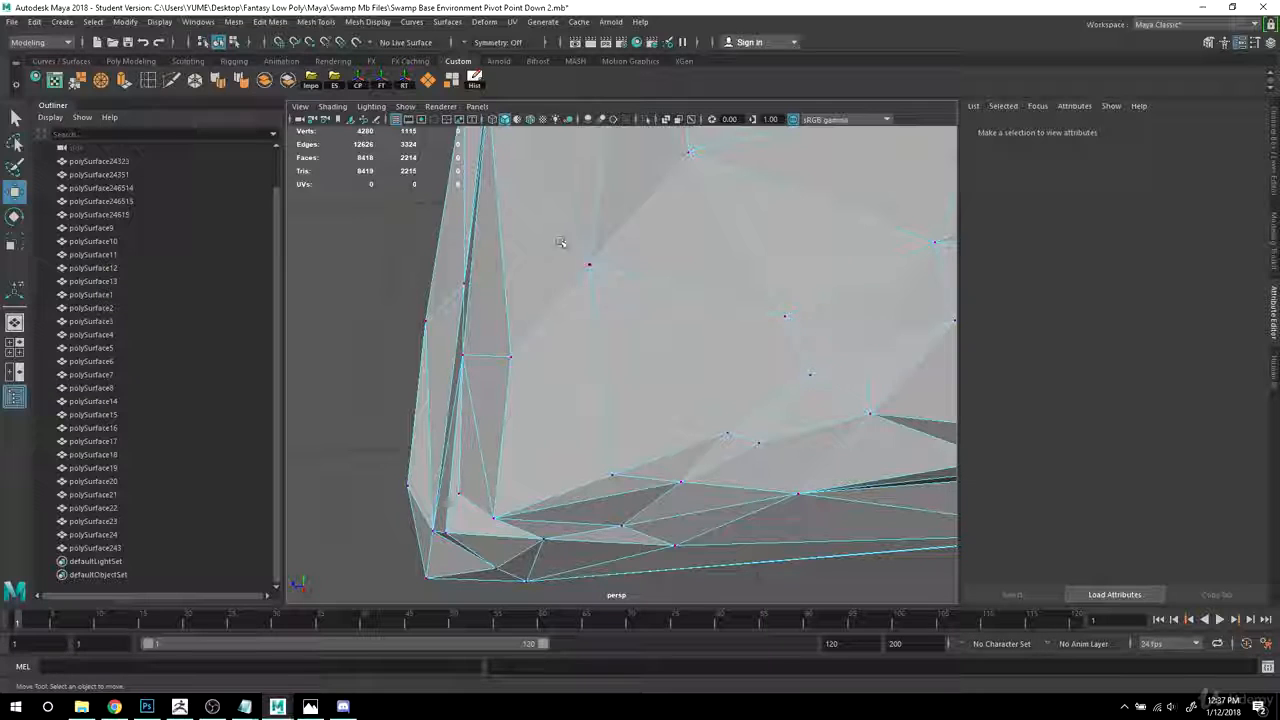
drag(585, 262, 645, 297)
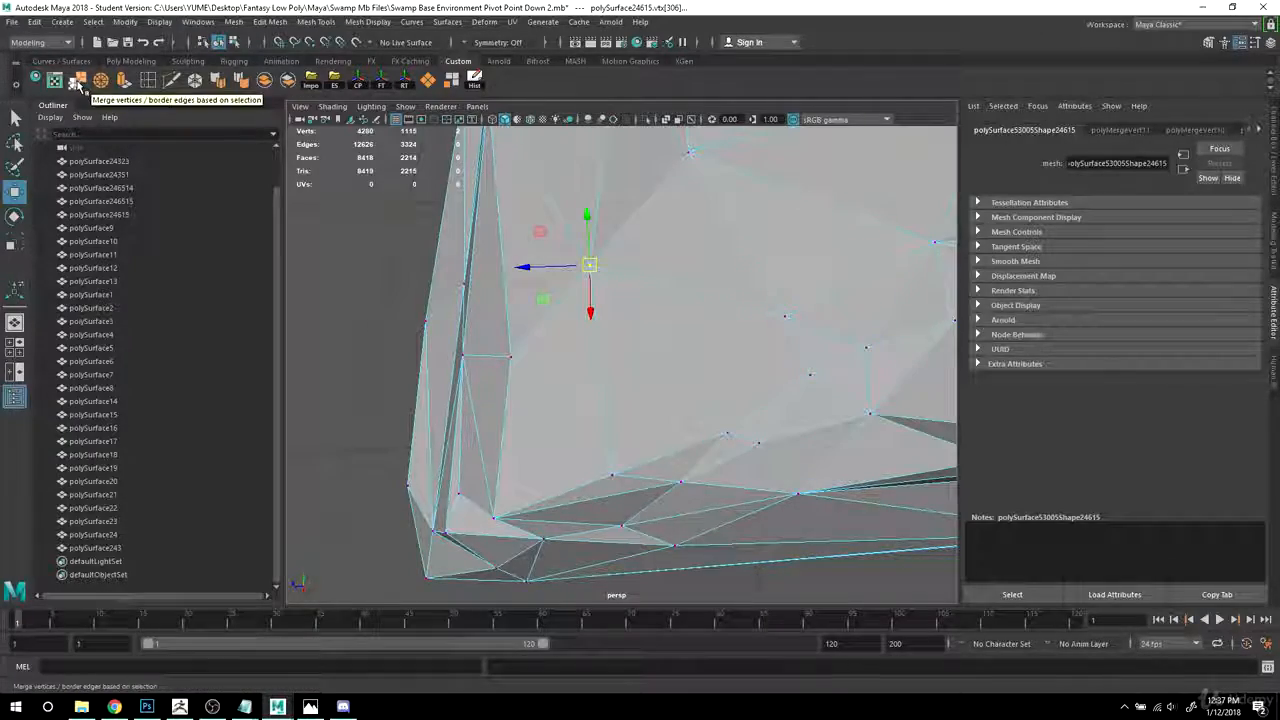
click(78, 85)
- Select the vertex cluster at the front corner of the base and merge it to its center
alt+drag(943, 237, 655, 314)
alt+drag(788, 408, 625, 440)
ctrl+drag(620, 386, 708, 387)
click(264, 86)
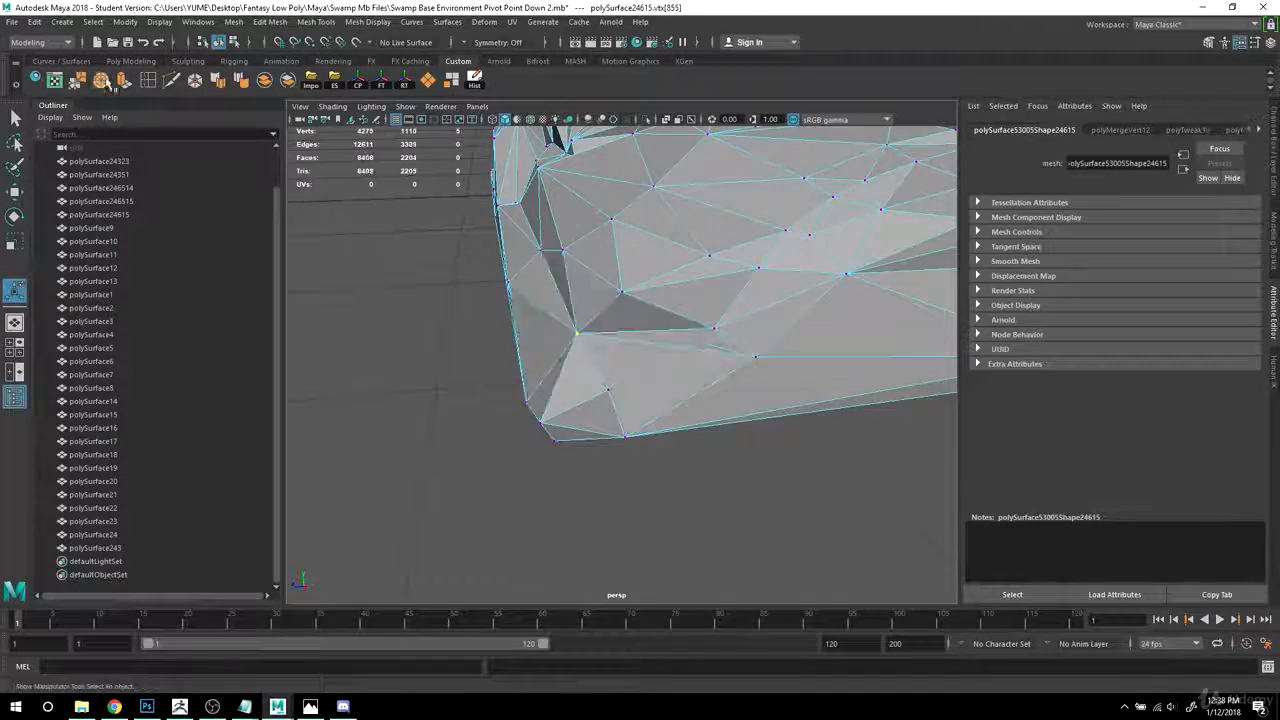
- Select the two overlapping vertices above the base's front edge and merge them into one
mouse_move(575, 240)
alt+mouse_down()
mouse_move(643, 238)
mouse_move(650, 323)
mouse_move(609, 229)
mouse_move(663, 374)
mouse_move(751, 357)
mouse_move(590, 243)
alt+mouse_up()
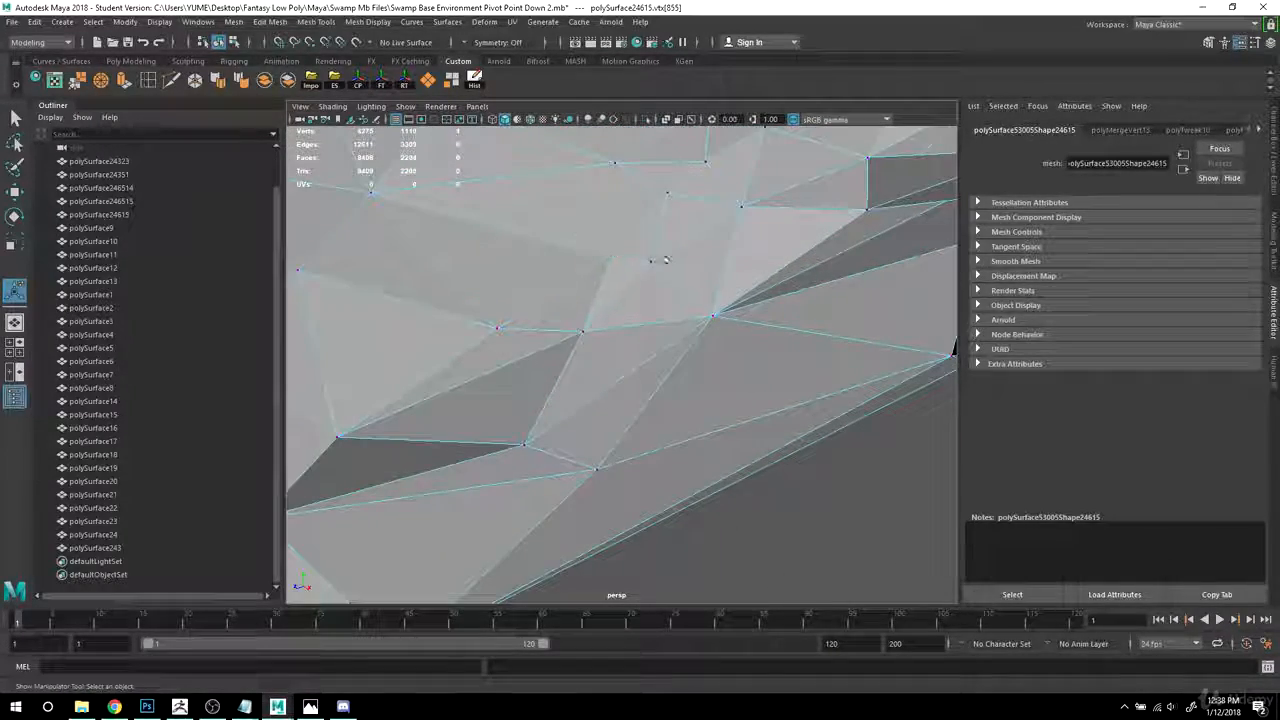
click(113, 86)
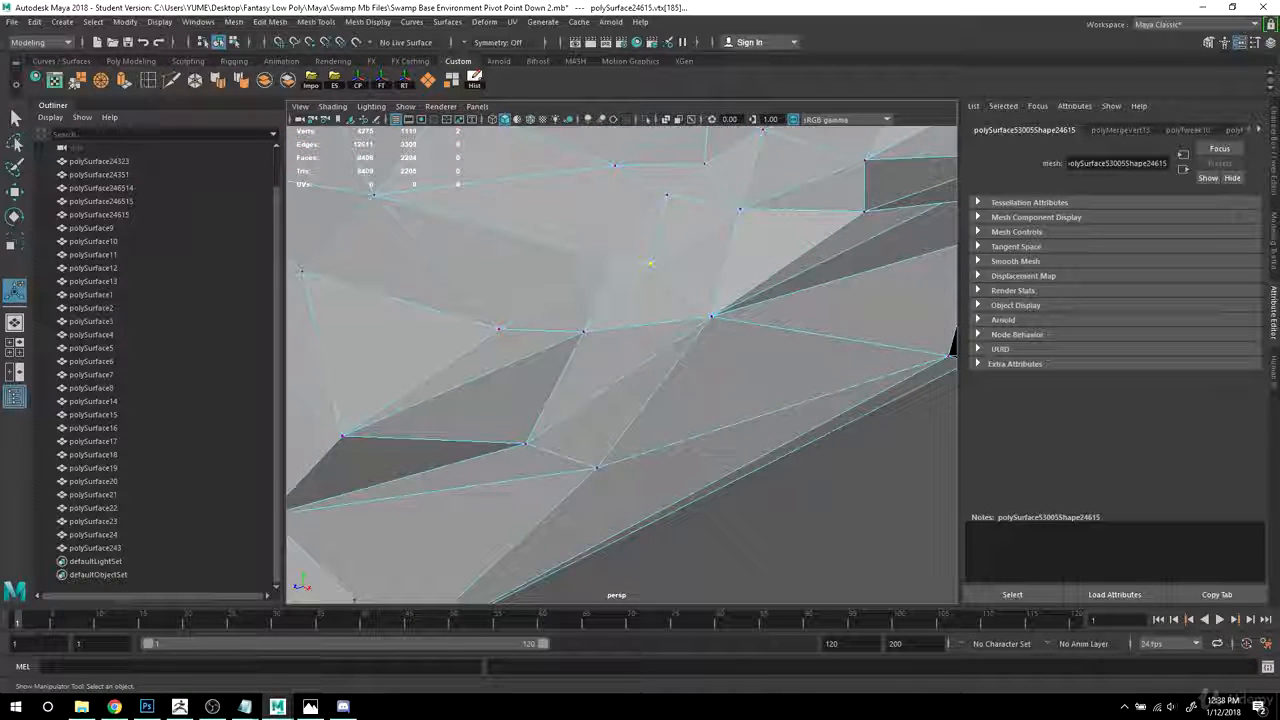
key(g)
- Select the vertices around the small black gap on the side of the statue and merge them
scroll(686, 334, down, 4)
alt+drag(686, 334, 763, 337)
alt+middle_drag(763, 337, 757, 482)
alt+drag(757, 482, 543, 380)
scroll(786, 471, down, 5)
alt+middle_drag(543, 380, 667, 381)
alt+drag(667, 381, 734, 291)
scroll(765, 330, up, 5)
alt+drag(790, 325, 720, 349)
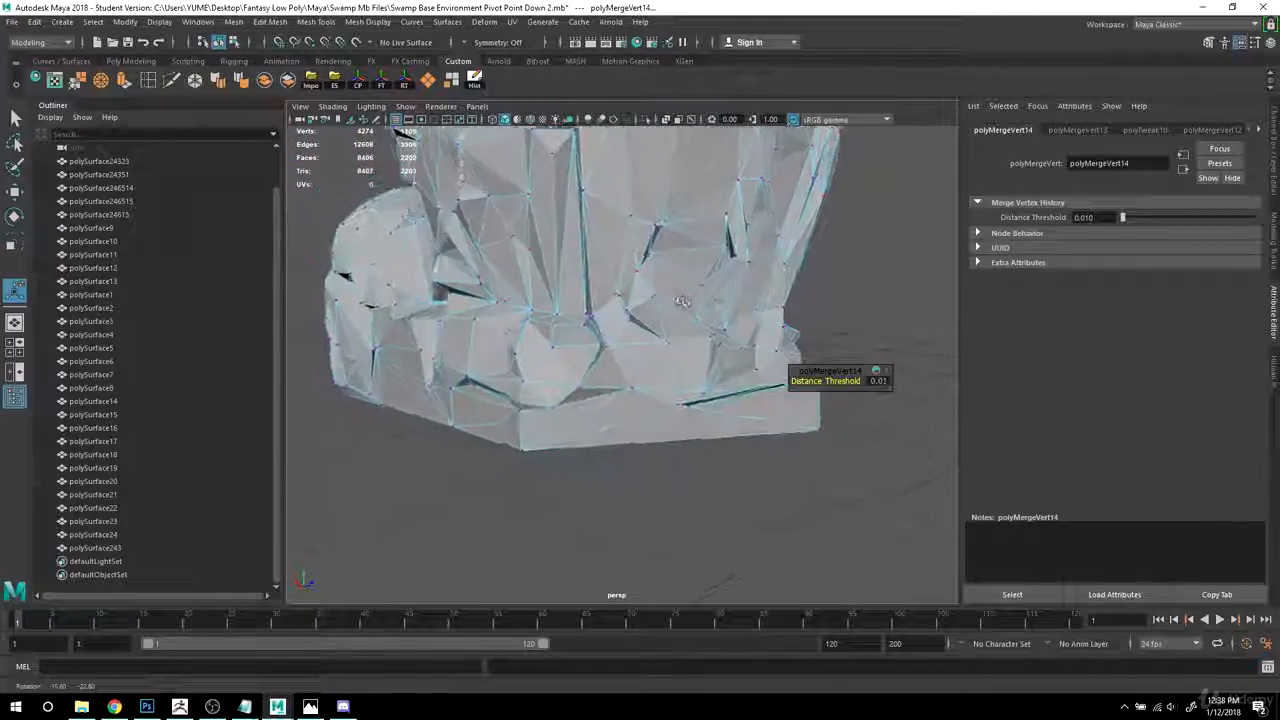
alt+drag(601, 303, 725, 251)
alt+right_drag(680, 262, 745, 262)
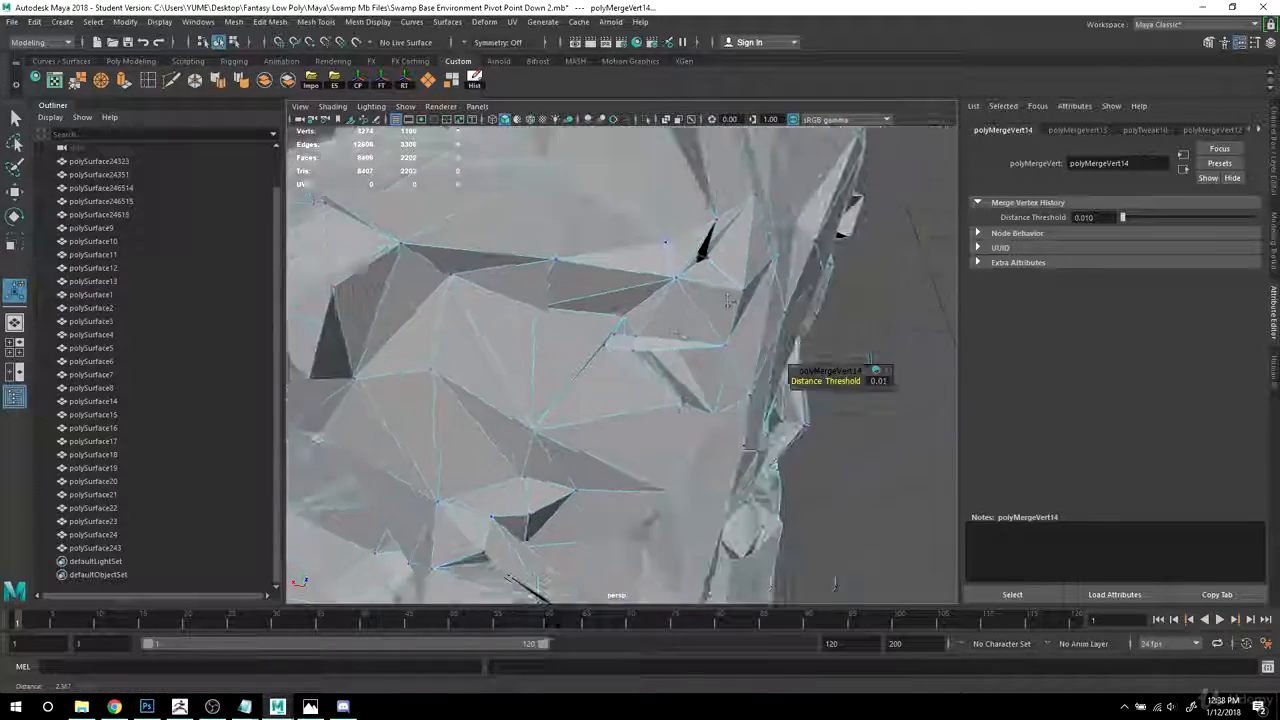
alt+drag(745, 262, 790, 290)
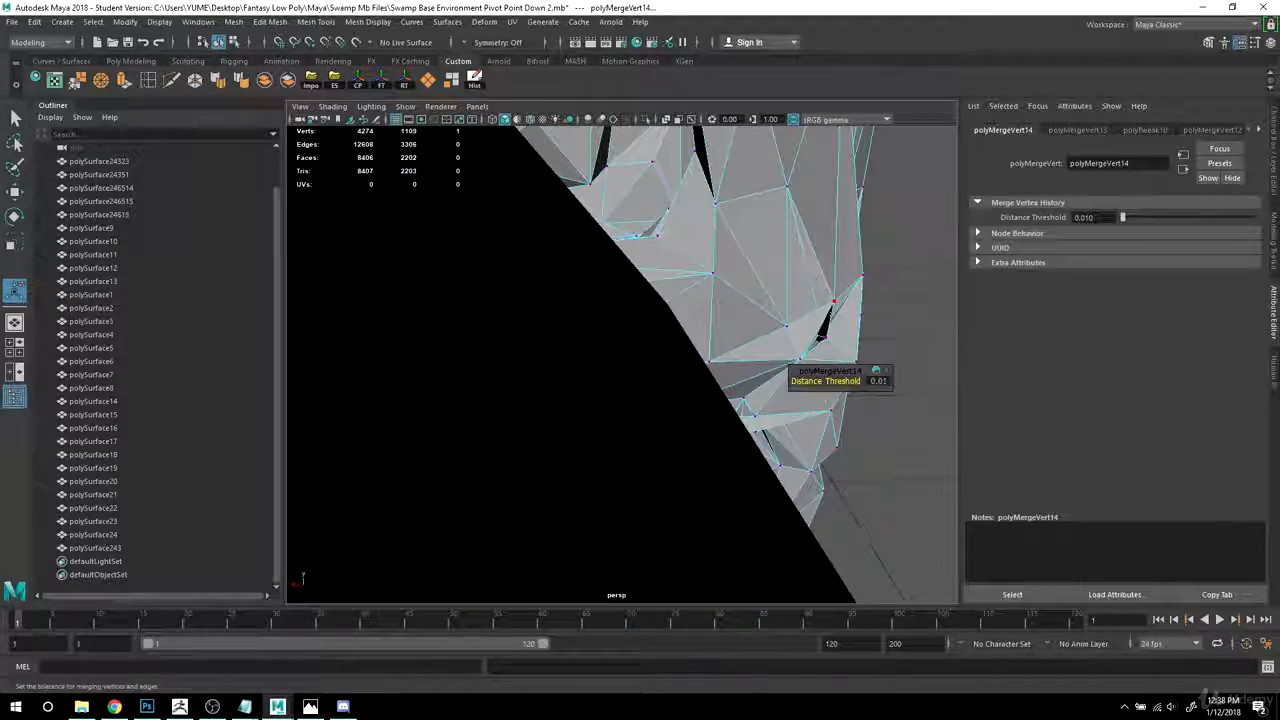
drag(872, 390, 880, 393)
- Select the vertex cluster on the throne's side, deselect the unwanted vertices on its back, and merge the remaining six to their center
alt+drag(882, 388, 714, 358)
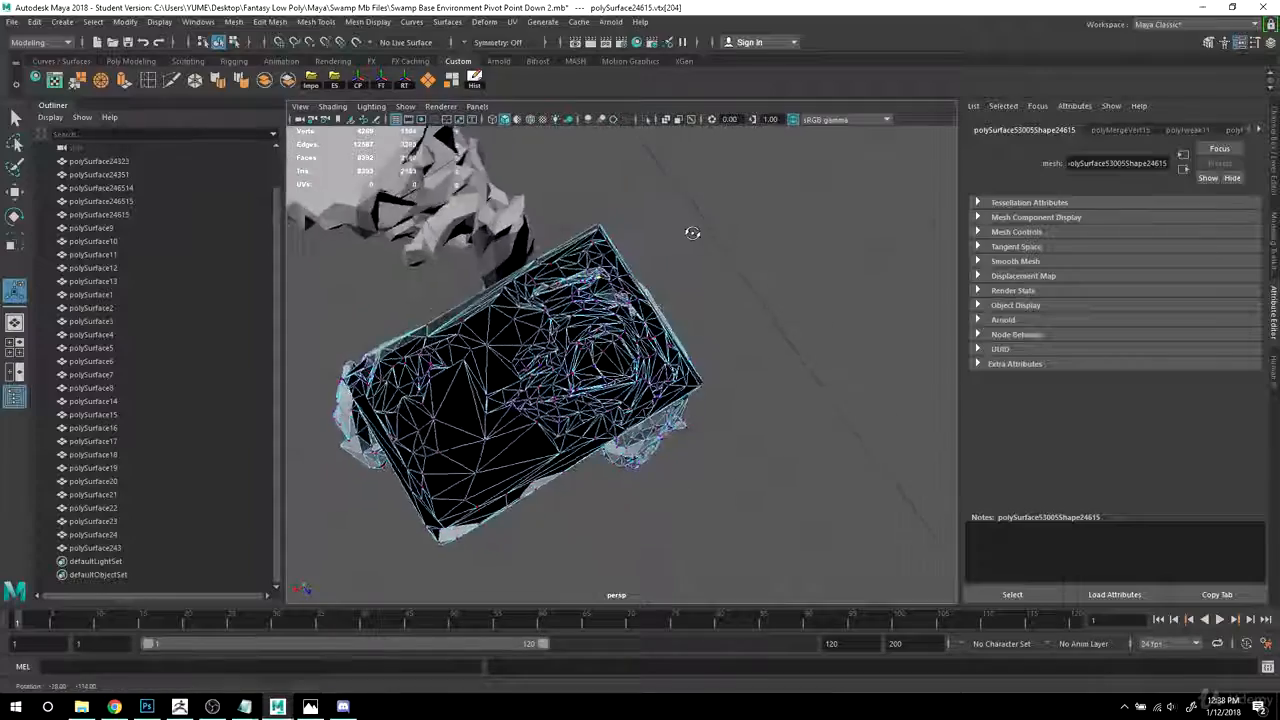
alt+drag(692, 233, 610, 363)
scroll(631, 374, up, 6)
mouse_move(610, 363)
alt+mouse_down()
mouse_move(769, 369)
mouse_move(620, 345)
alt+mouse_up()
scroll(769, 369, down, 5)
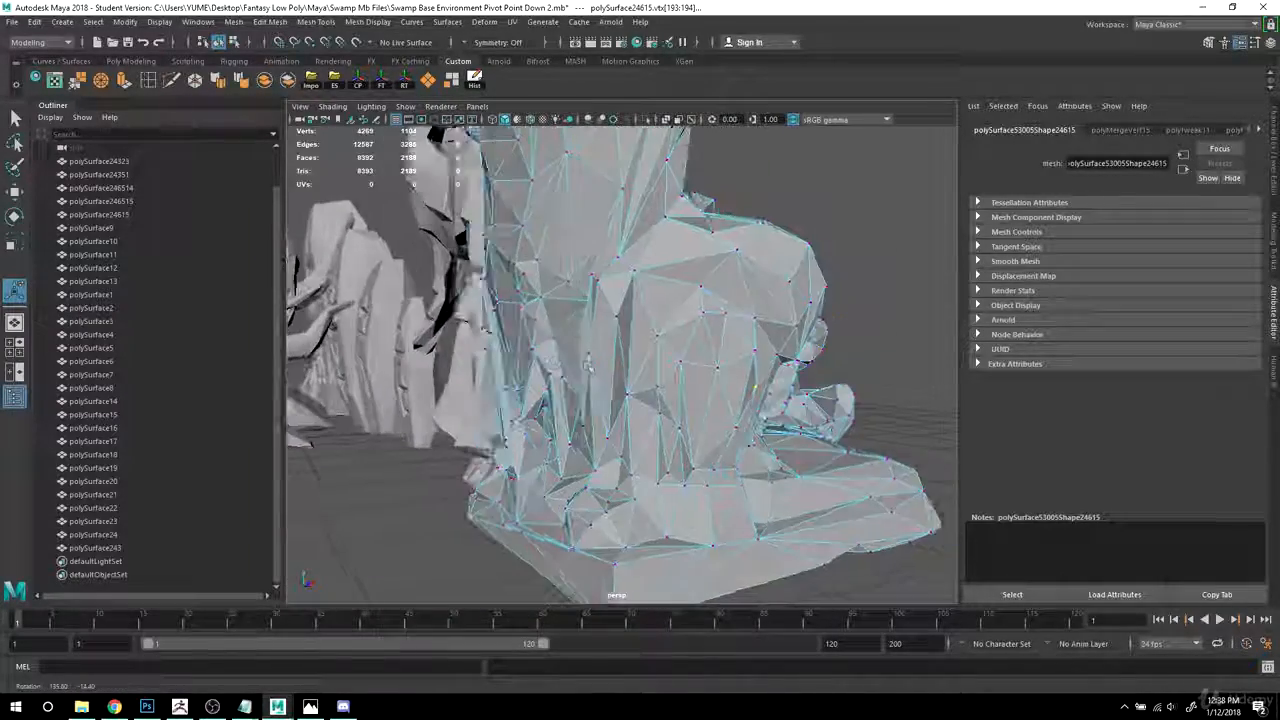
scroll(612, 342, down, 6)
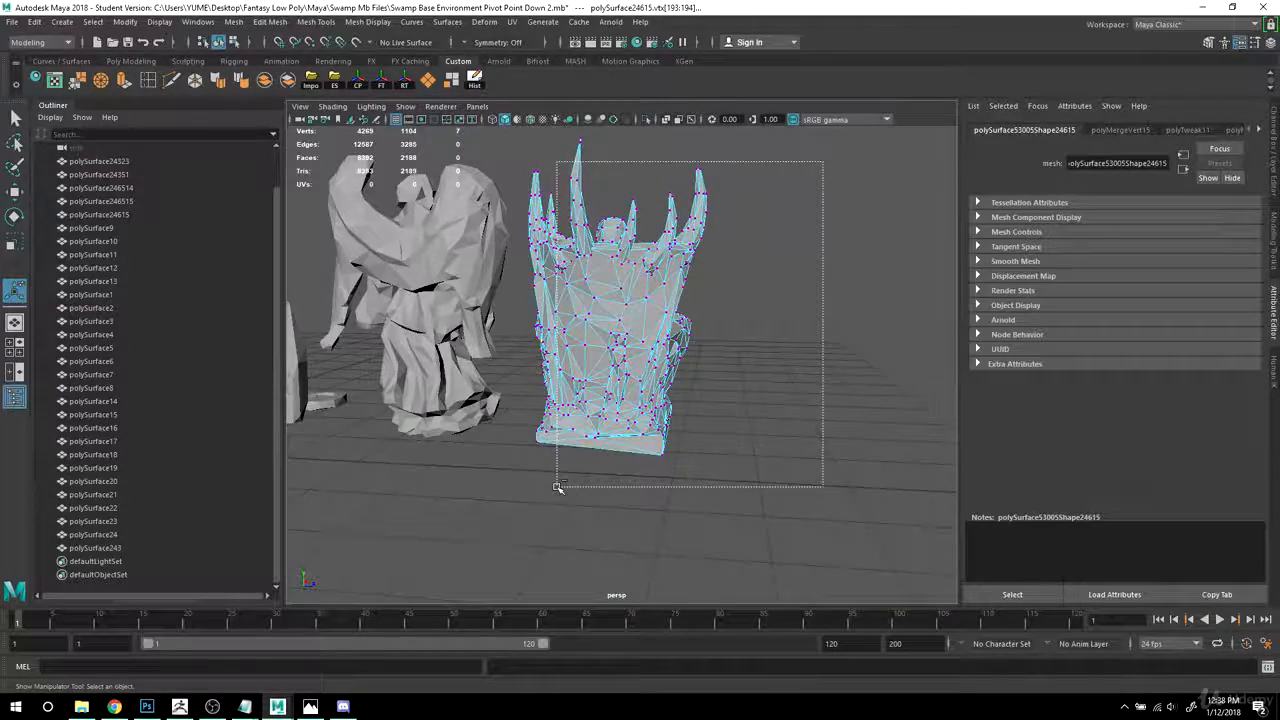
ctrl+alt+drag(557, 487, 557, 487)
alt+drag(563, 337, 643, 384)
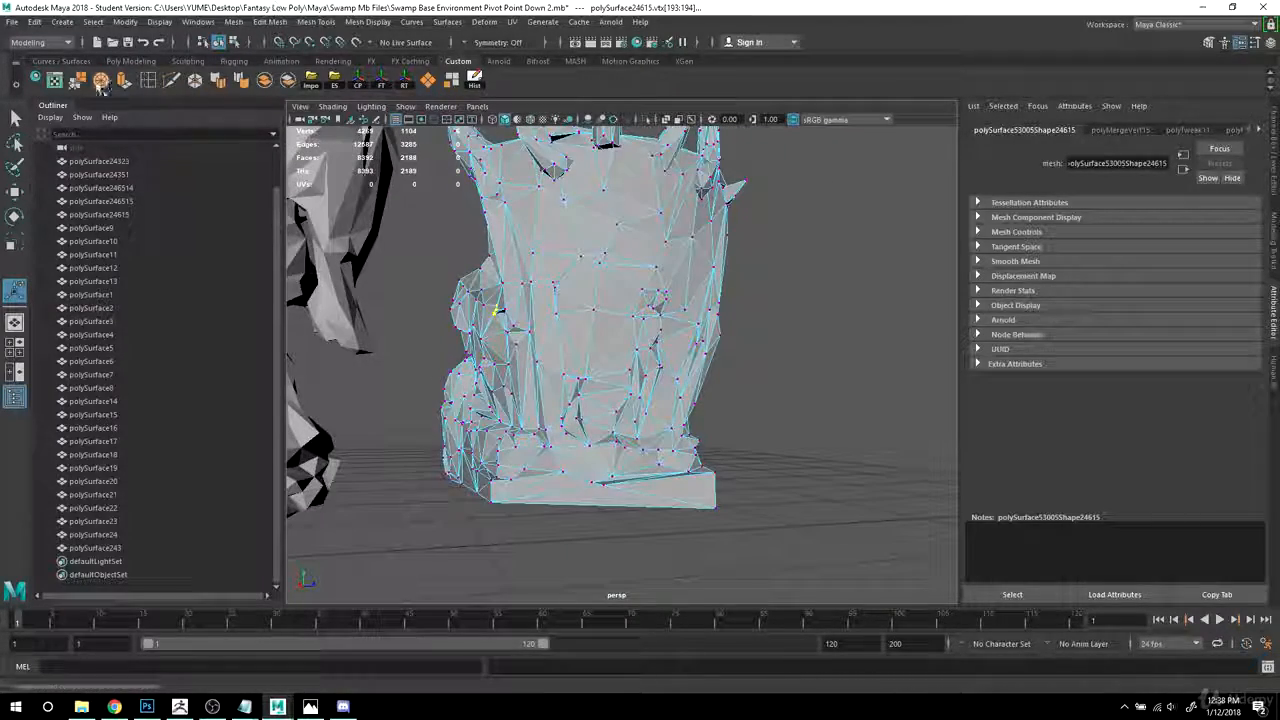
- Select the clustered vertices along the side edge of the throne's back and merge them to their center
alt+drag(705, 346, 511, 333)
scroll(560, 378, up, 4)
scroll(574, 318, down, 8)
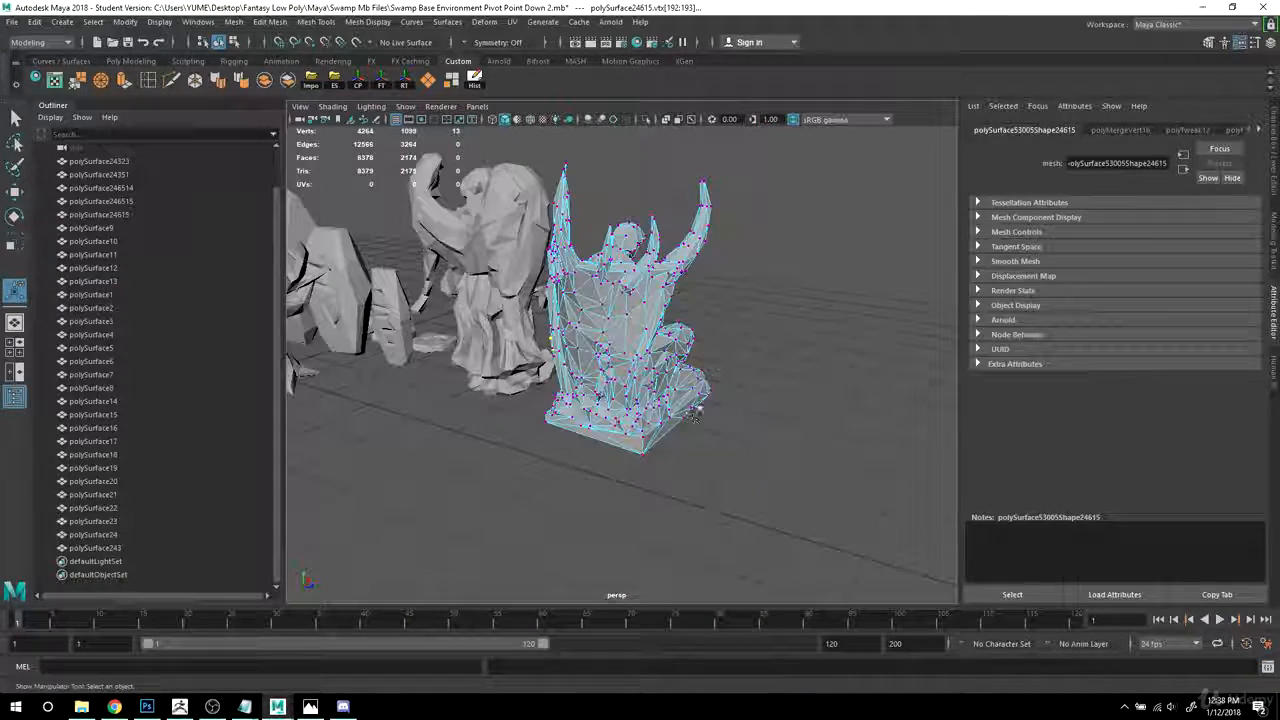
alt+drag(677, 404, 476, 362)
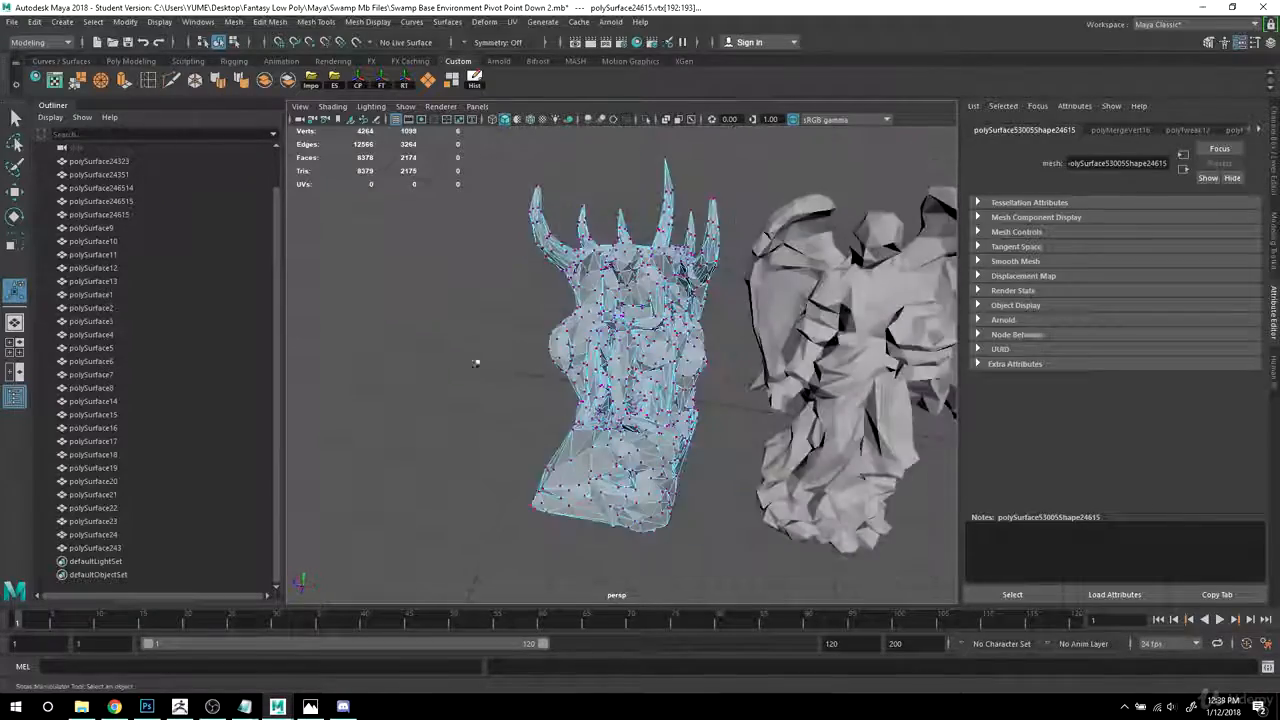
scroll(520, 361, up, 6)
alt+drag(600, 360, 561, 363)
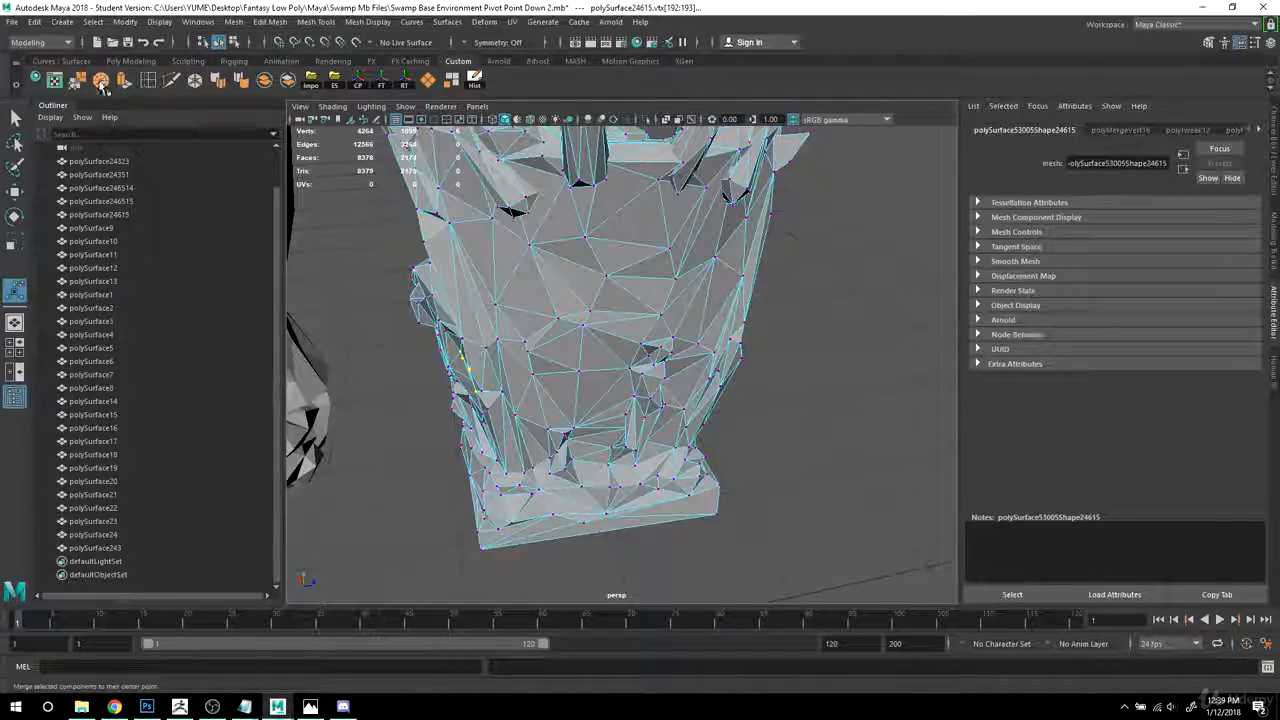
- Select the three vertices around the small dark gap on the throne's side and merge them to their center
alt+drag(744, 319, 682, 364)
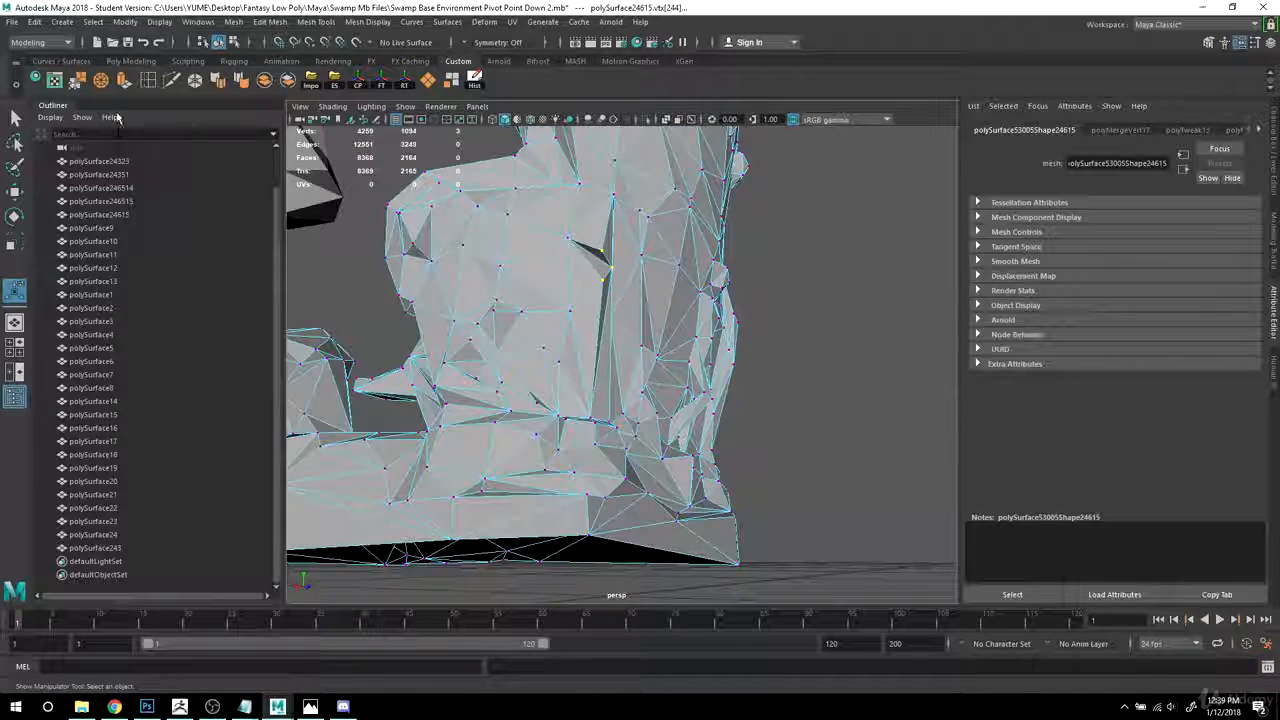
alt+drag(539, 252, 697, 362)
alt+drag(622, 280, 503, 277)
- Select the vertex cluster near the edge of the throne's back, deselect the unwanted vertices, and merge the cluster to its center
alt+drag(812, 192, 788, 263)
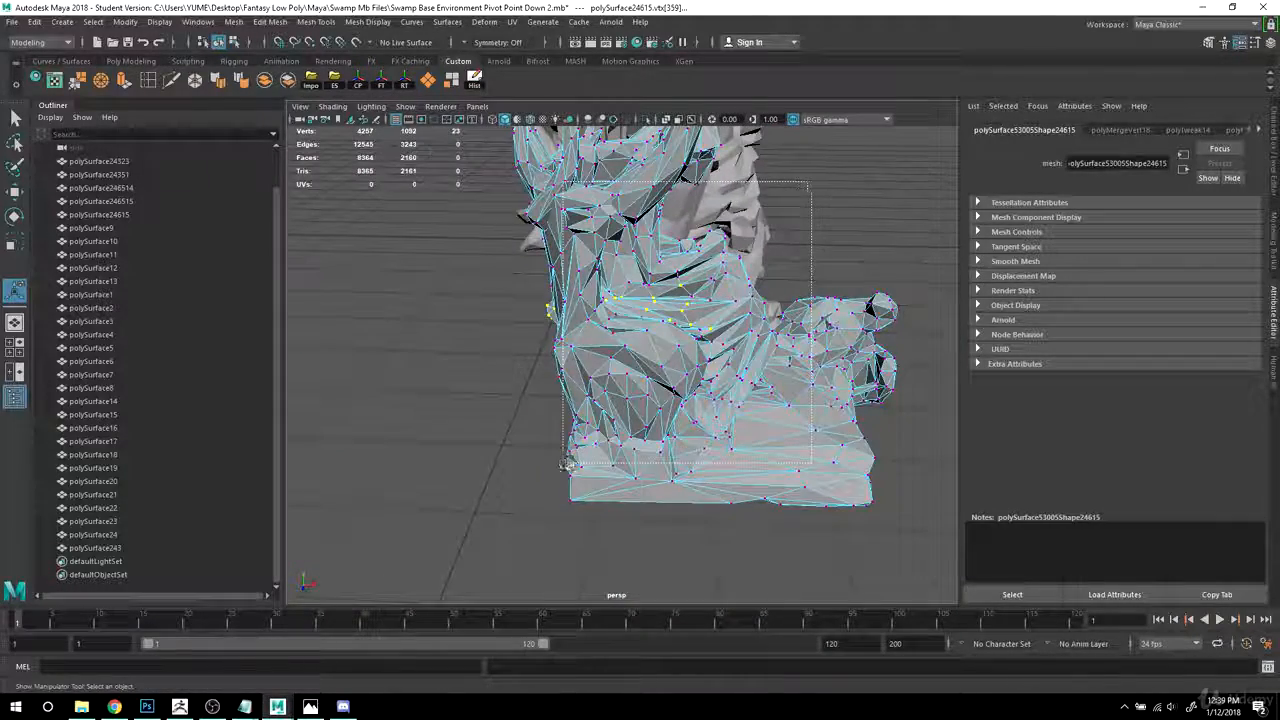
alt+drag(566, 463, 440, 410)
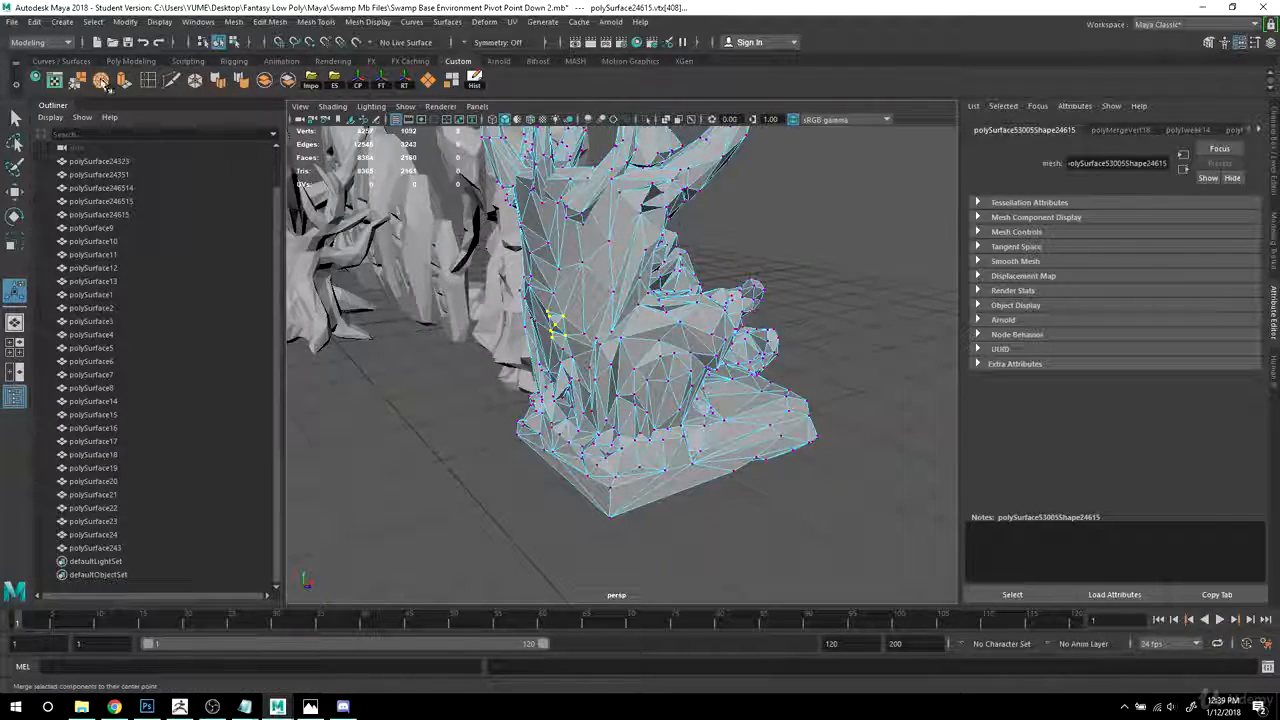
alt+drag(595, 411, 686, 366)
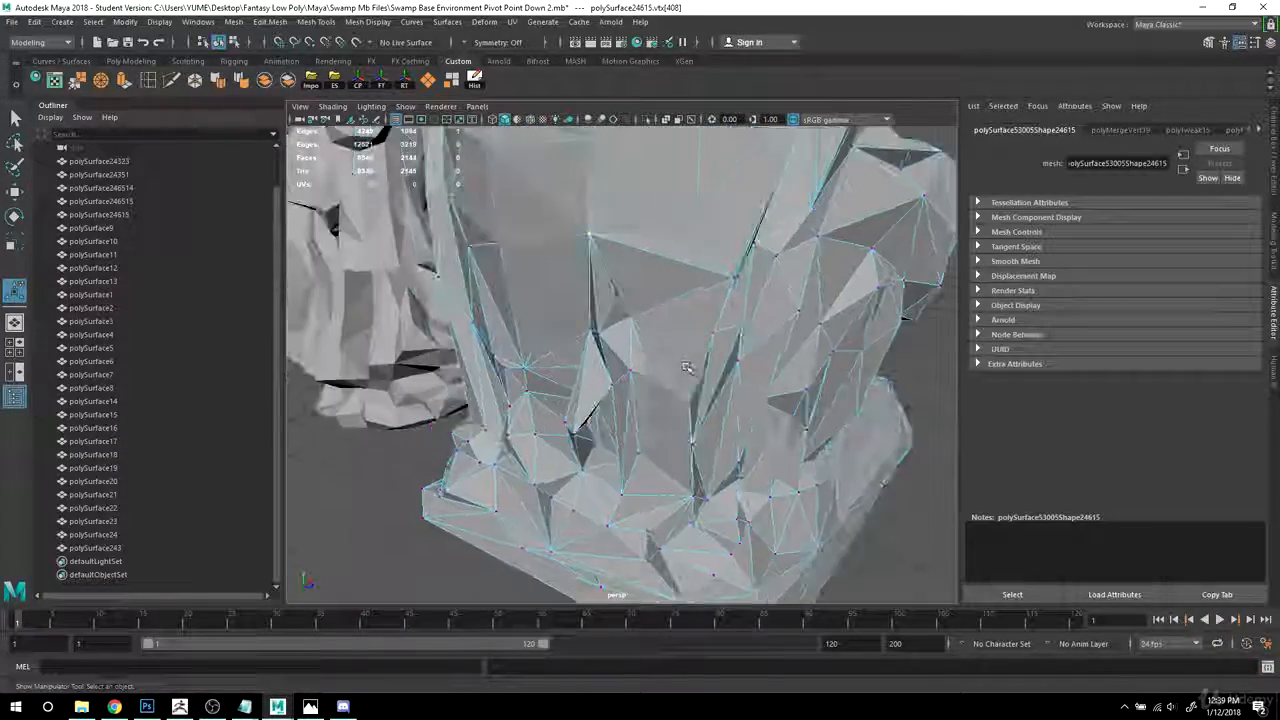
- Select the vertices around the jagged spike low on the throne's back and merge them
click(619, 299)
shift+drag(578, 326, 607, 344)
alt+drag(607, 374, 708, 340)
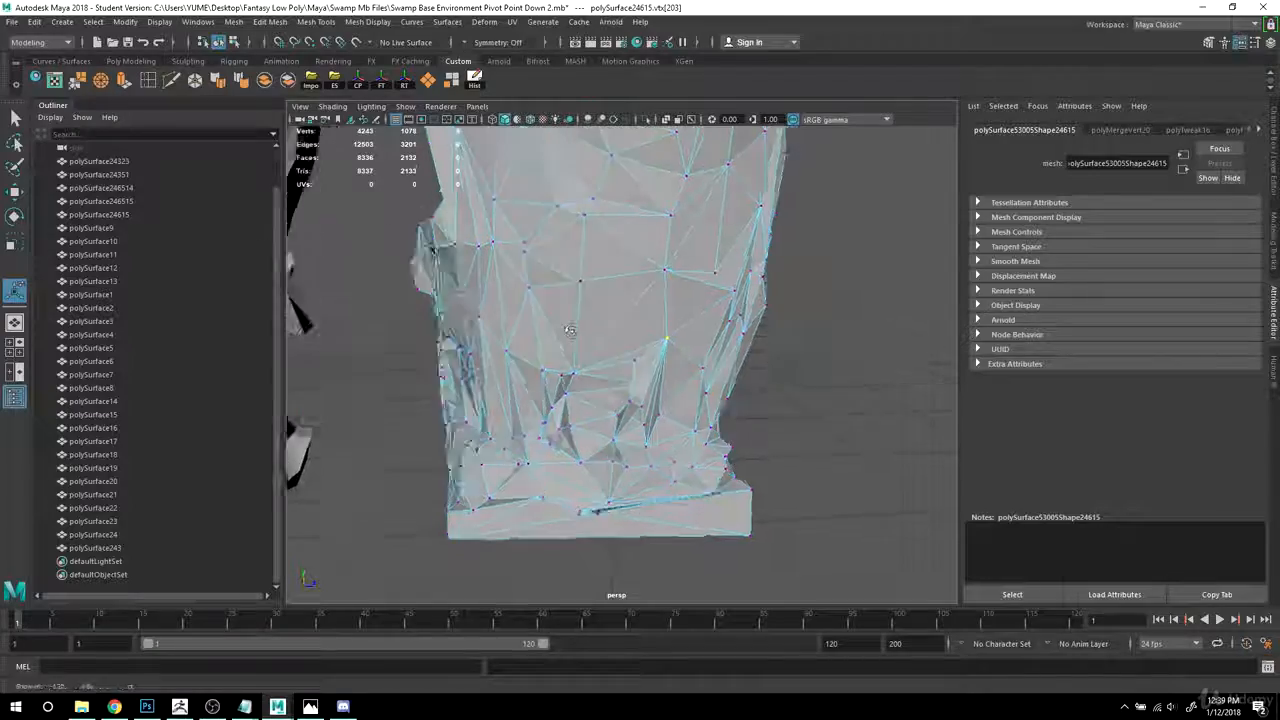
- Select the vertices of the protruding shard above the base, deselect the unwanted ones, and merge the remaining eleven to their center
scroll(654, 372, up, 3)
alt+drag(678, 352, 619, 372)
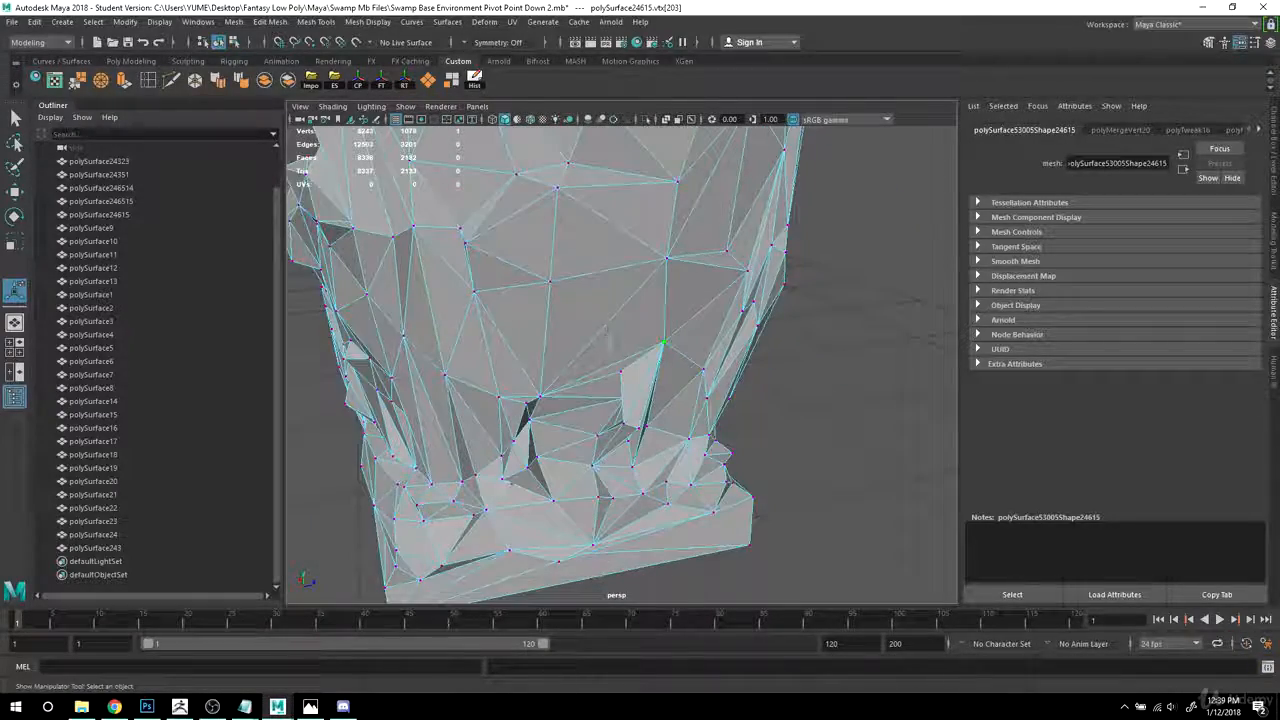
drag(690, 481, 692, 484)
click(660, 404)
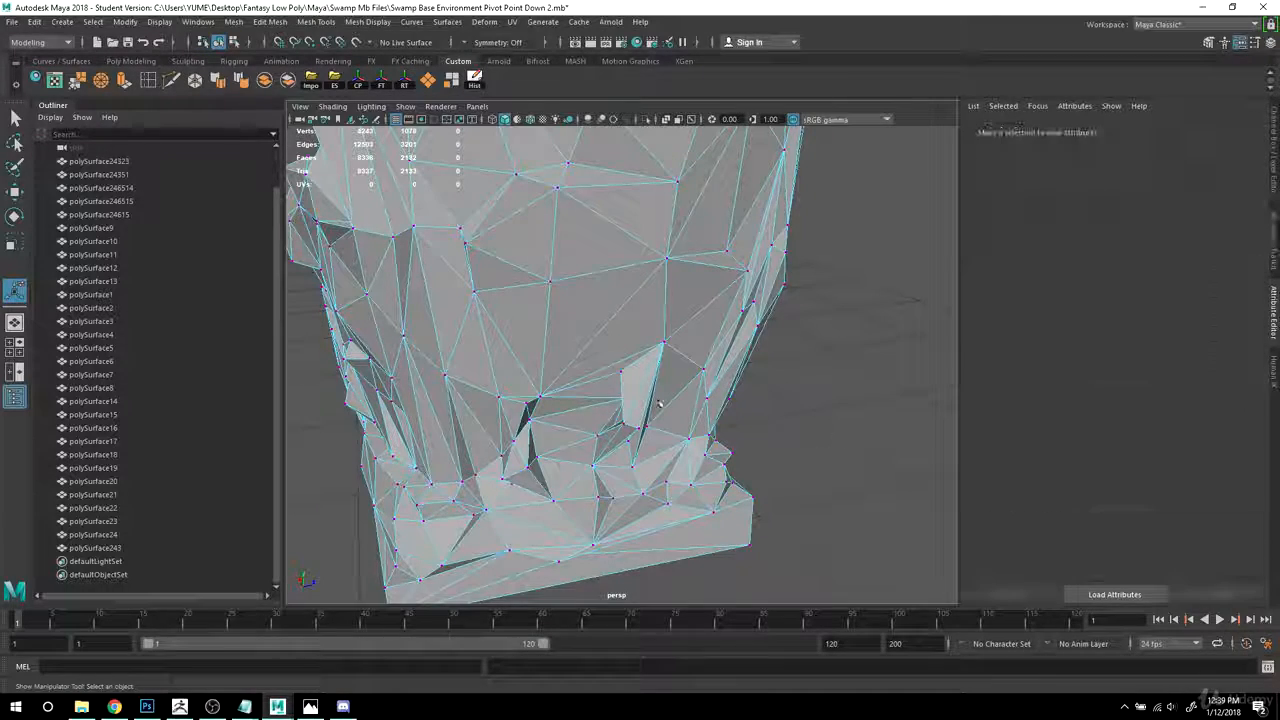
drag(596, 355, 627, 560)
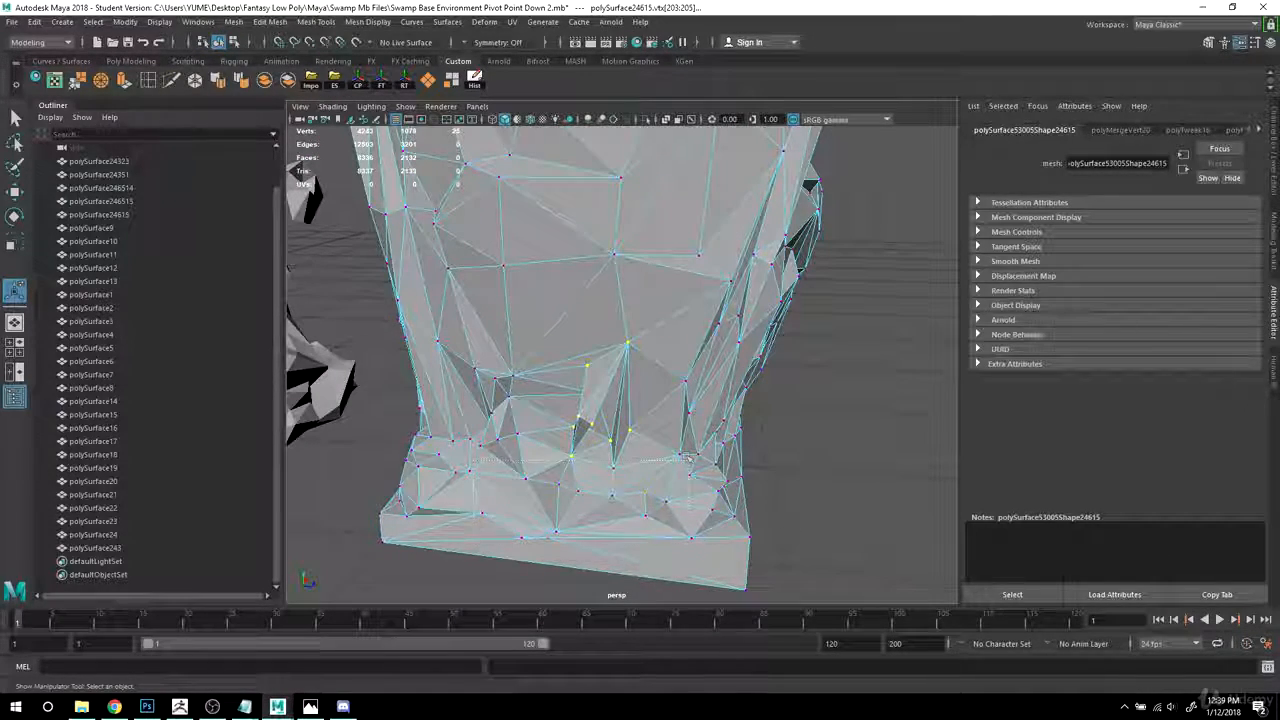
ctrl+drag(690, 458, 692, 459)
alt+drag(700, 459, 740, 432)
ctrl+drag(641, 560, 640, 560)
alt+drag(760, 480, 517, 408)
alt+right_drag(517, 408, 650, 440)
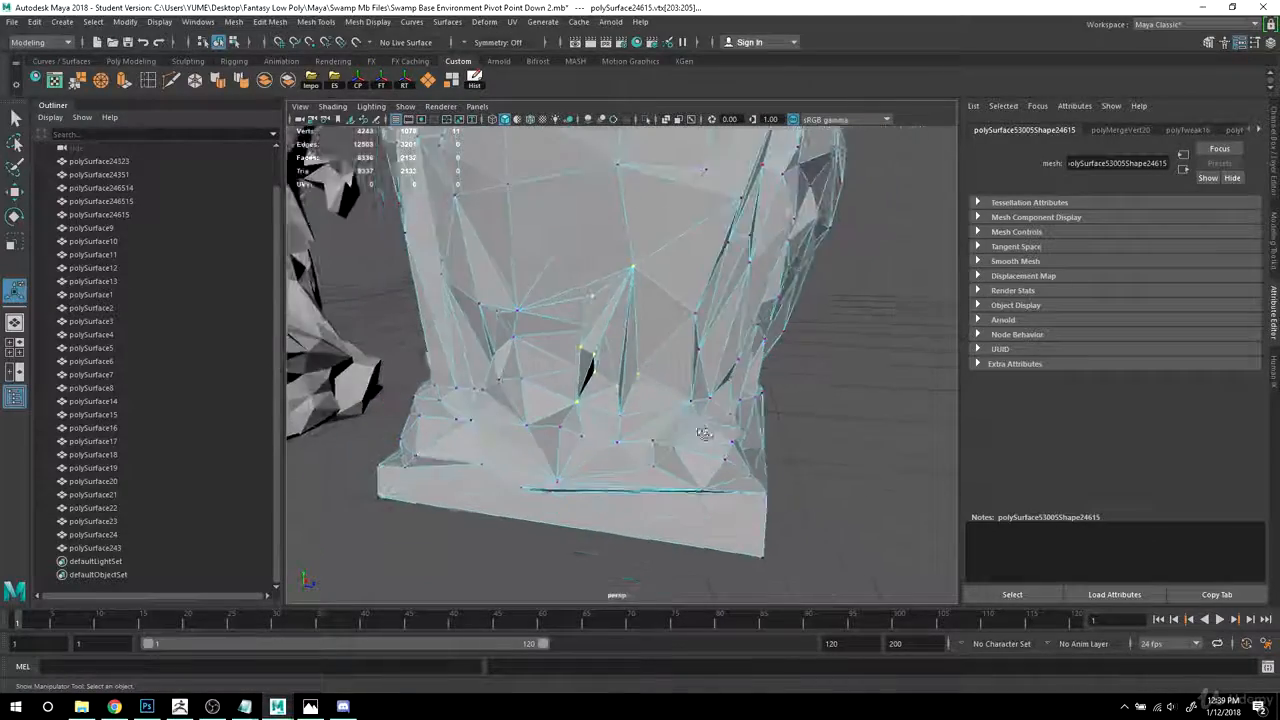
alt+drag(650, 440, 540, 420)
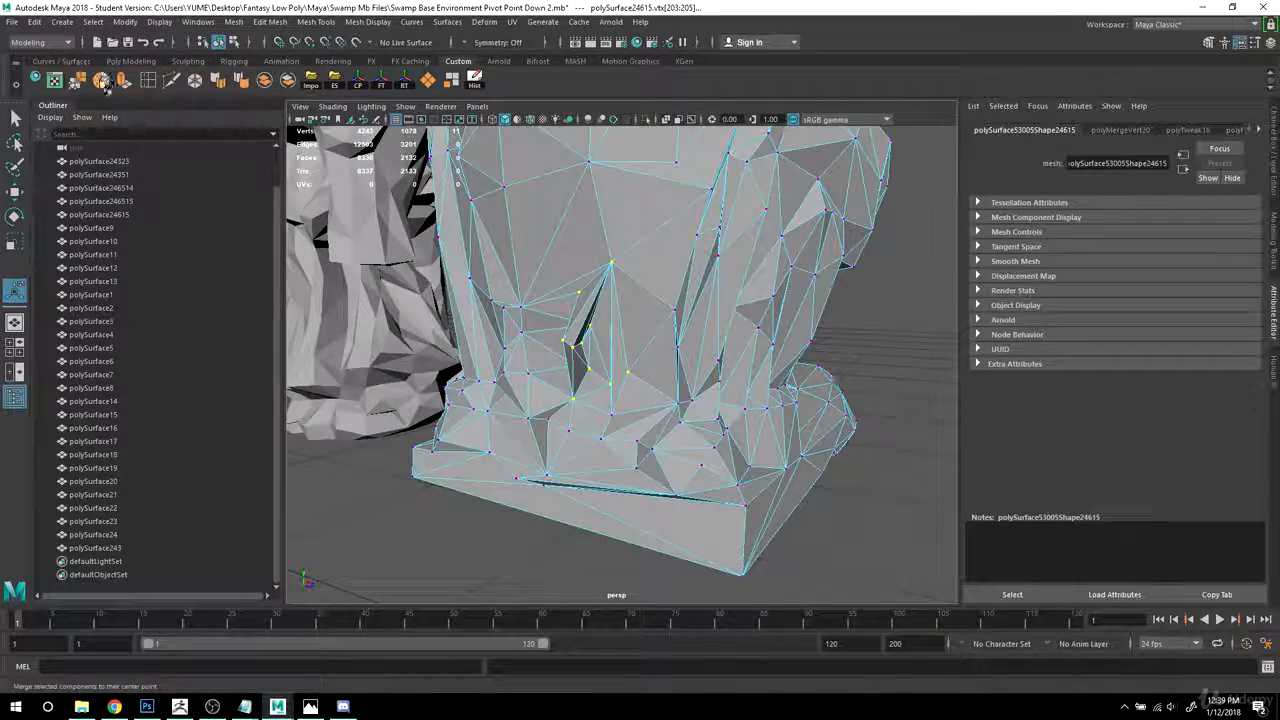
- Select the two vertices at the foot of the narrow crevice above the base and merge them to their center
alt+drag(643, 325, 657, 383)
alt+right_drag(657, 383, 520, 350)
alt+drag(520, 350, 557, 343)
alt+right_drag(557, 343, 665, 283)
alt+right_drag(683, 352, 765, 400)
alt+middle_drag(640, 505, 628, 430)
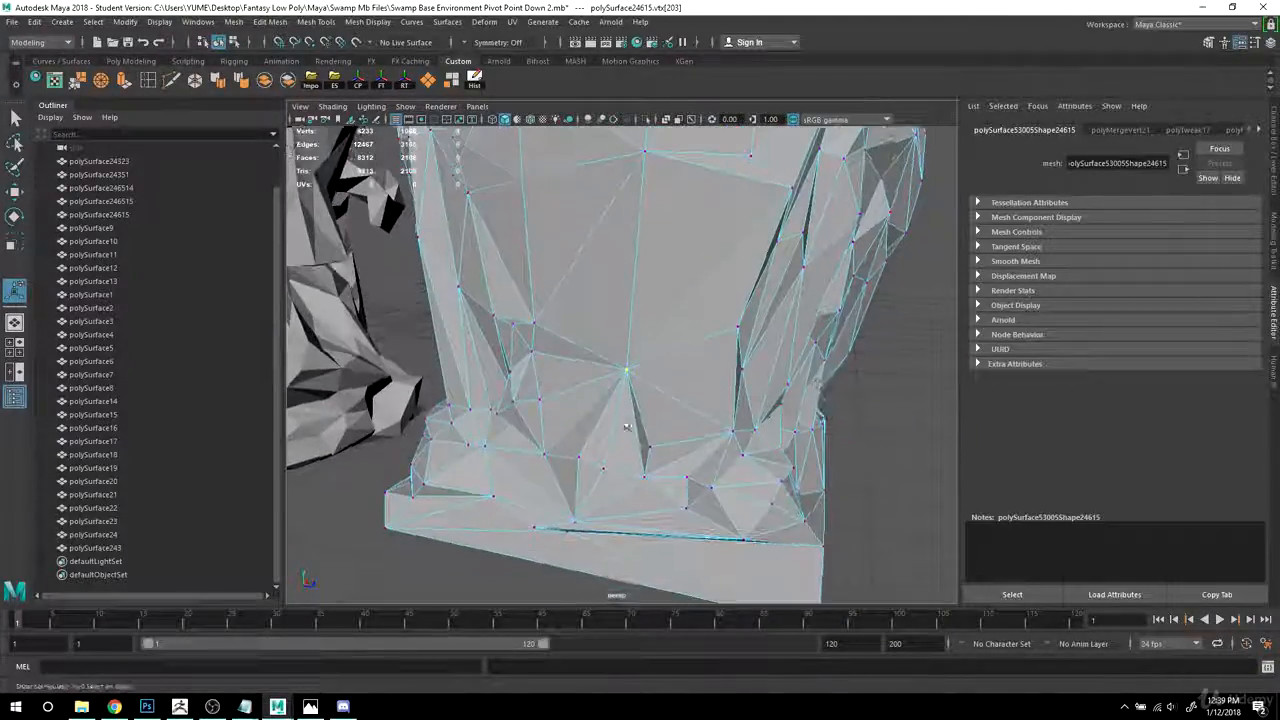
alt+drag(628, 430, 662, 358)
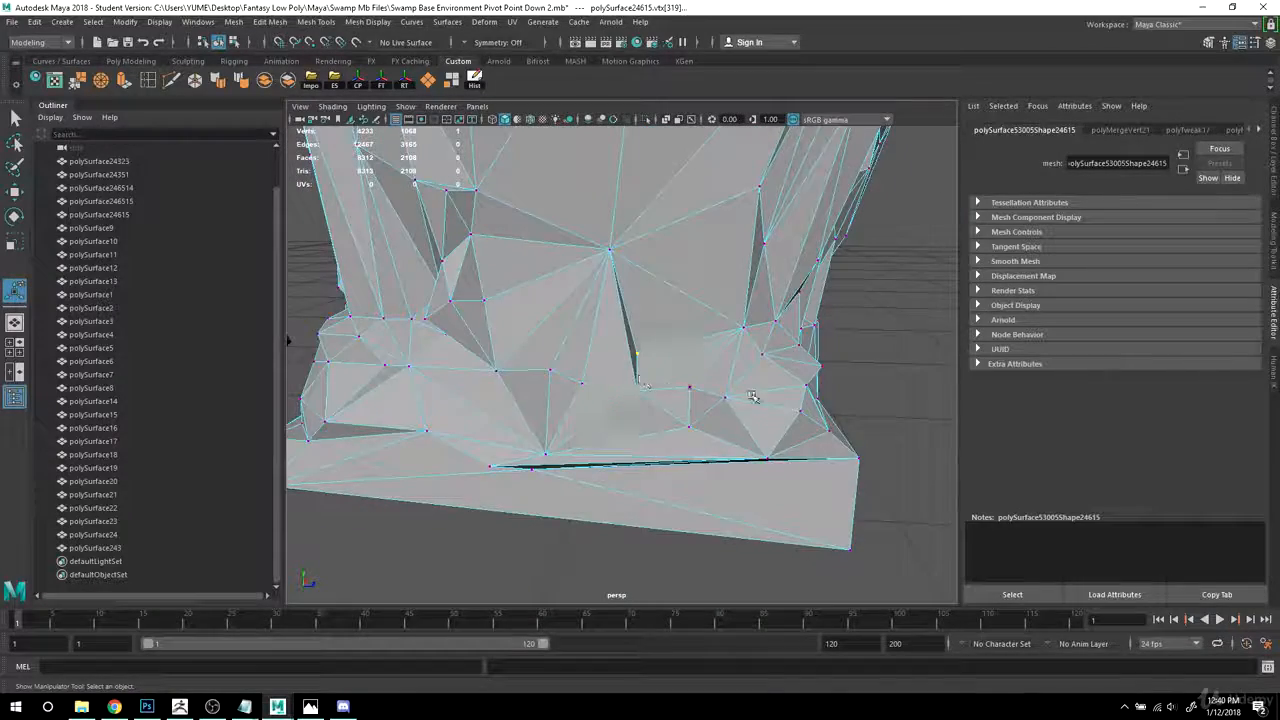
alt+drag(752, 397, 670, 402)
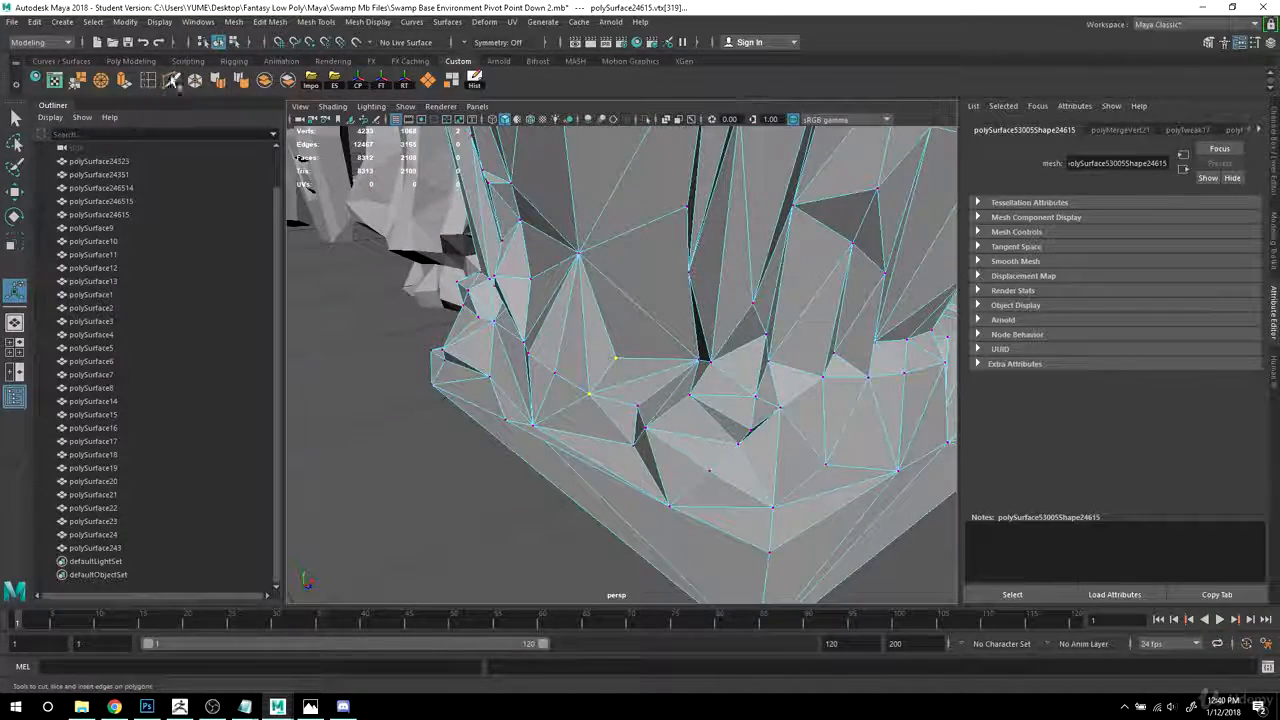
click(100, 83)
alt+drag(634, 326, 771, 349)
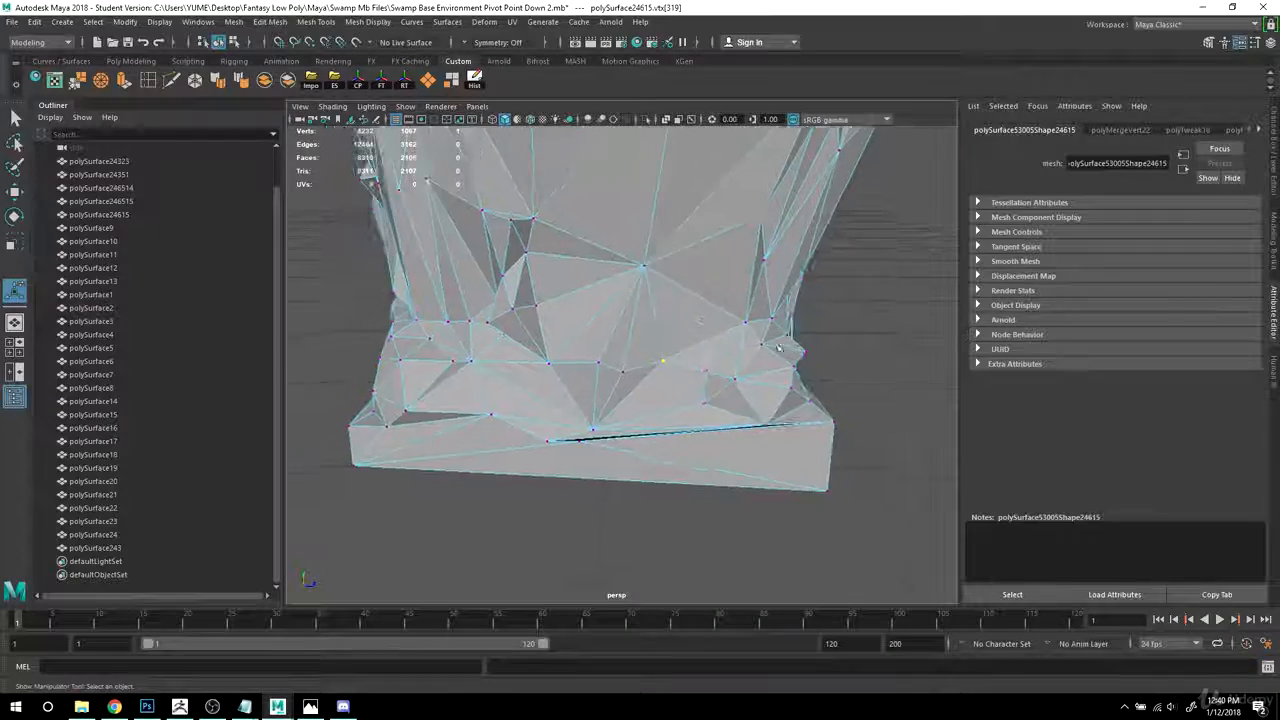
- Move the vertex near the side edge of the throne's back slightly upward along the surface
alt+right_drag(771, 349, 706, 288)
alt+middle_drag(706, 288, 645, 355)
key(w)
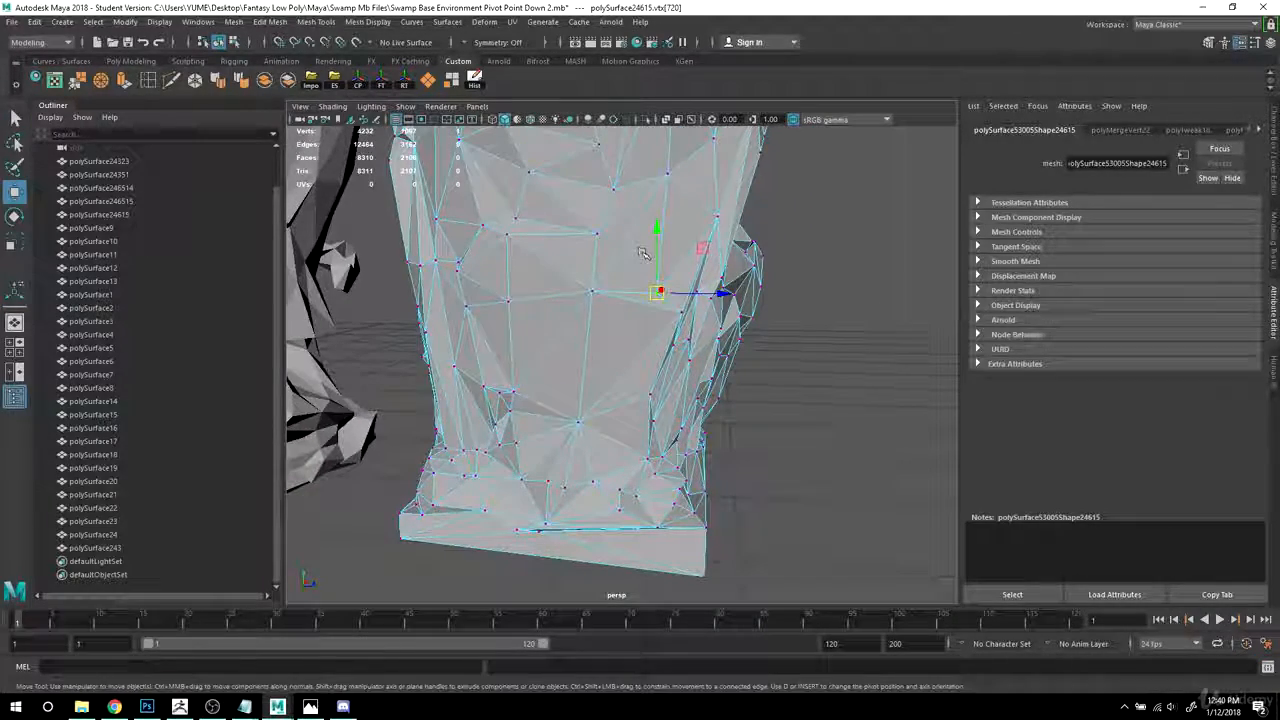
drag(704, 249, 715, 212)
- Select the closely spaced neighbouring vertices on the middle of the throne's back and merge them
alt+right_drag(540, 310, 466, 306)
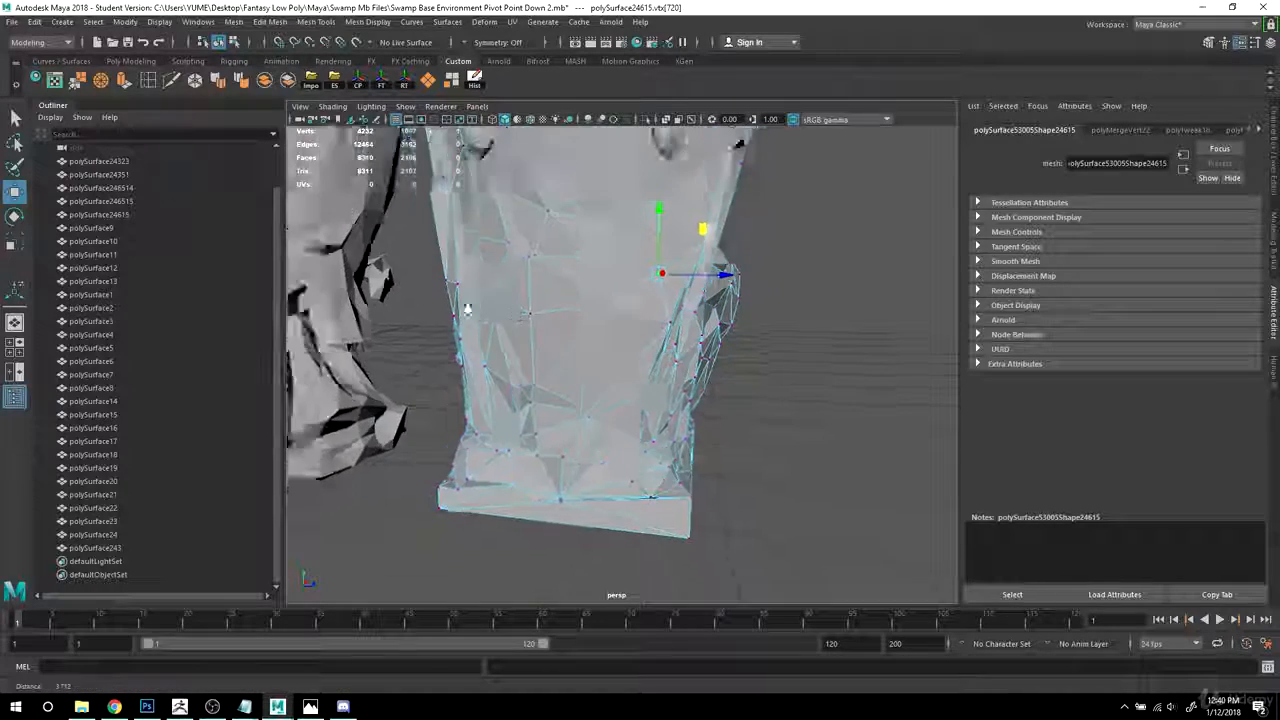
alt+drag(466, 306, 640, 320)
alt+right_drag(510, 345, 563, 350)
alt+middle_drag(563, 350, 601, 388)
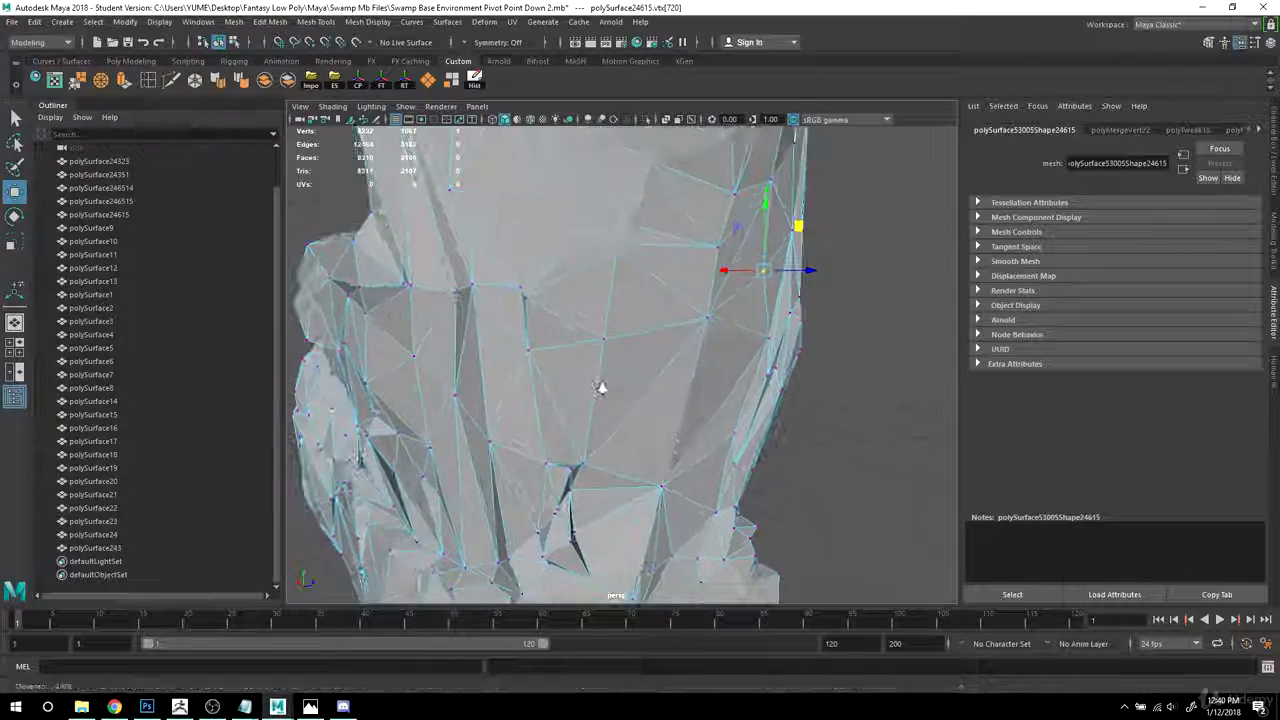
click(529, 286)
drag(520, 278, 502, 266)
alt+drag(400, 258, 615, 365)
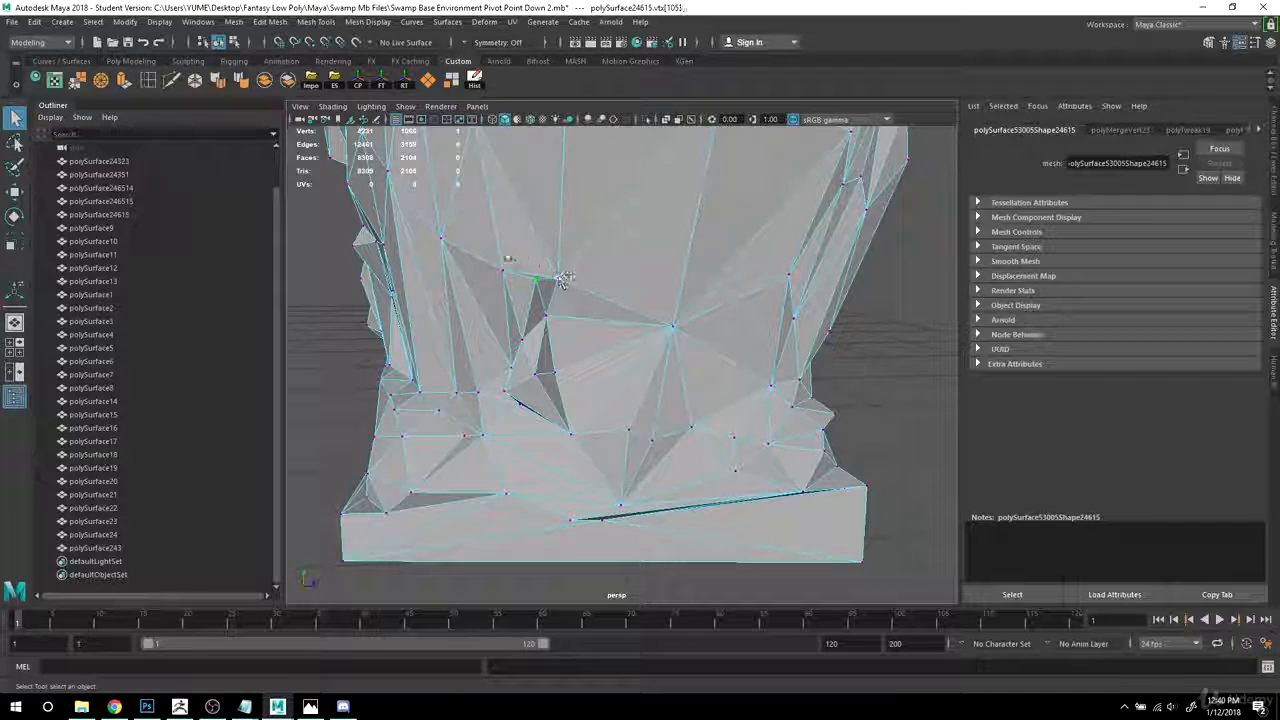
- Merge the vertices around the small hole low on the throne's back to their center
click(103, 83)
alt+drag(640, 335, 623, 360)
scroll(612, 338, up, 3)
alt+drag(717, 318, 620, 331)
alt+drag(563, 255, 506, 368)
- Snap the vertex just above the base onto its neighbour, merge the overlapping vertices, and clear the selection
key(w)
key(v)
alt+right_drag(697, 380, 623, 366)
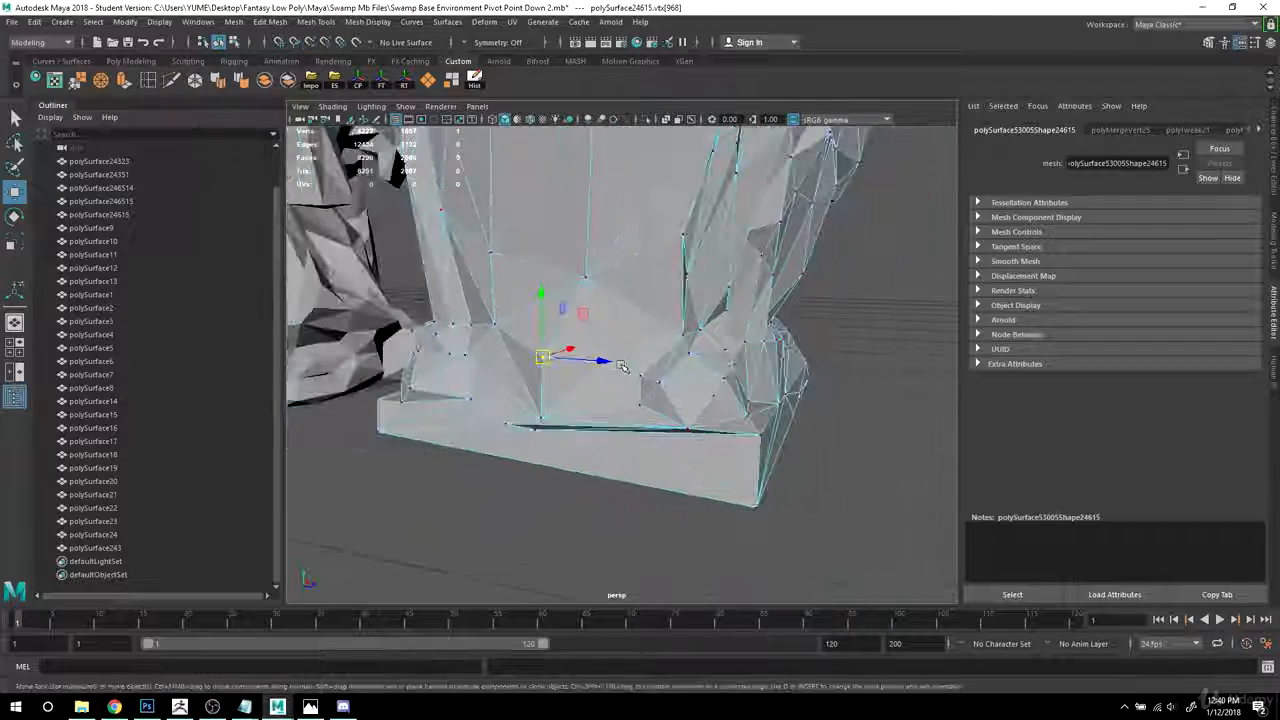
click(78, 85)
alt+drag(595, 428, 646, 490)
click(558, 514)
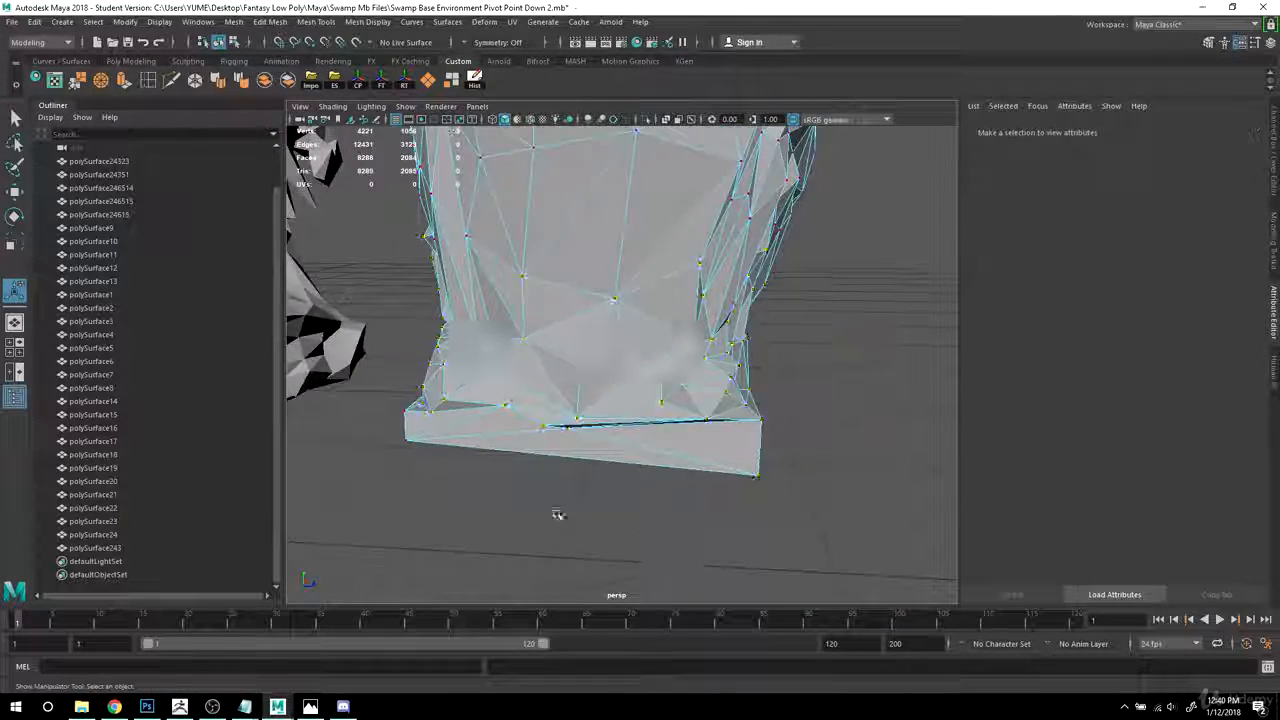
- Select the lower vertex at the narrow end of the long gap along the base's top edge
alt+drag(558, 514, 600, 526)
alt+right_drag(600, 526, 700, 543)
alt+drag(700, 543, 576, 464)
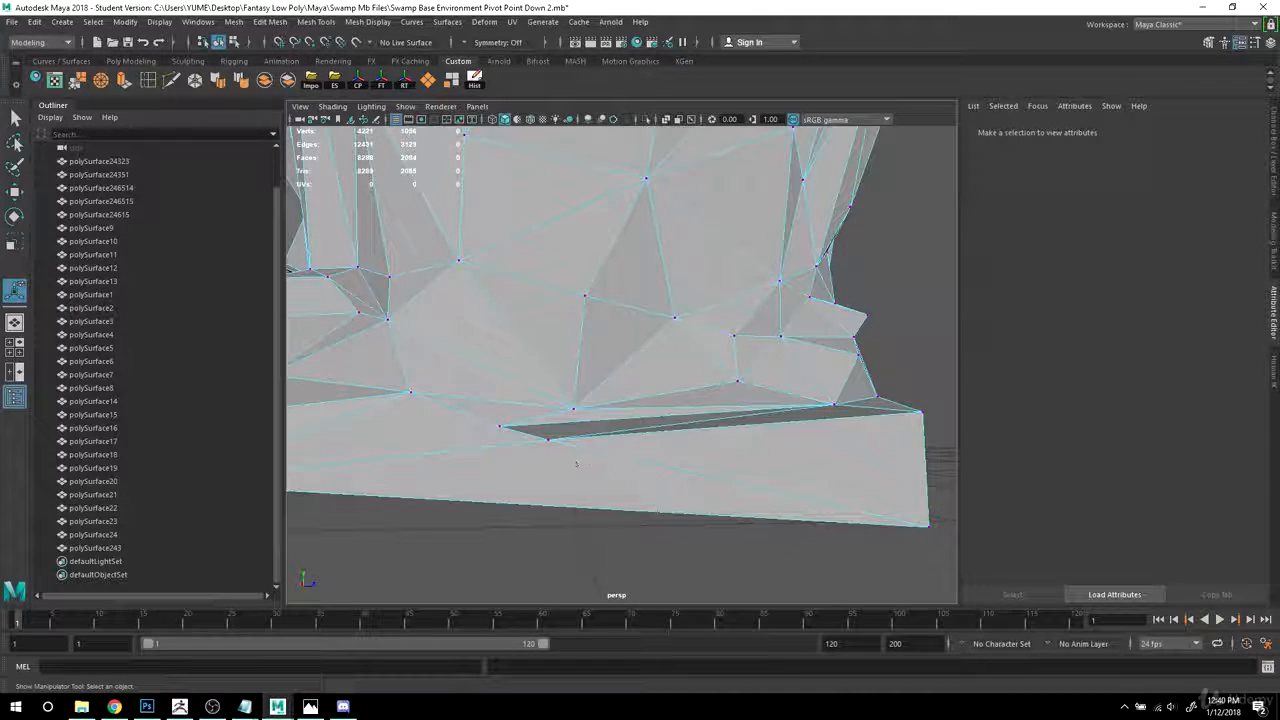
key(q)
mouse_move(533, 426)
mouse_down()
mouse_move(574, 457)
mouse_move(521, 425)
mouse_up()
key(w)
key(v)
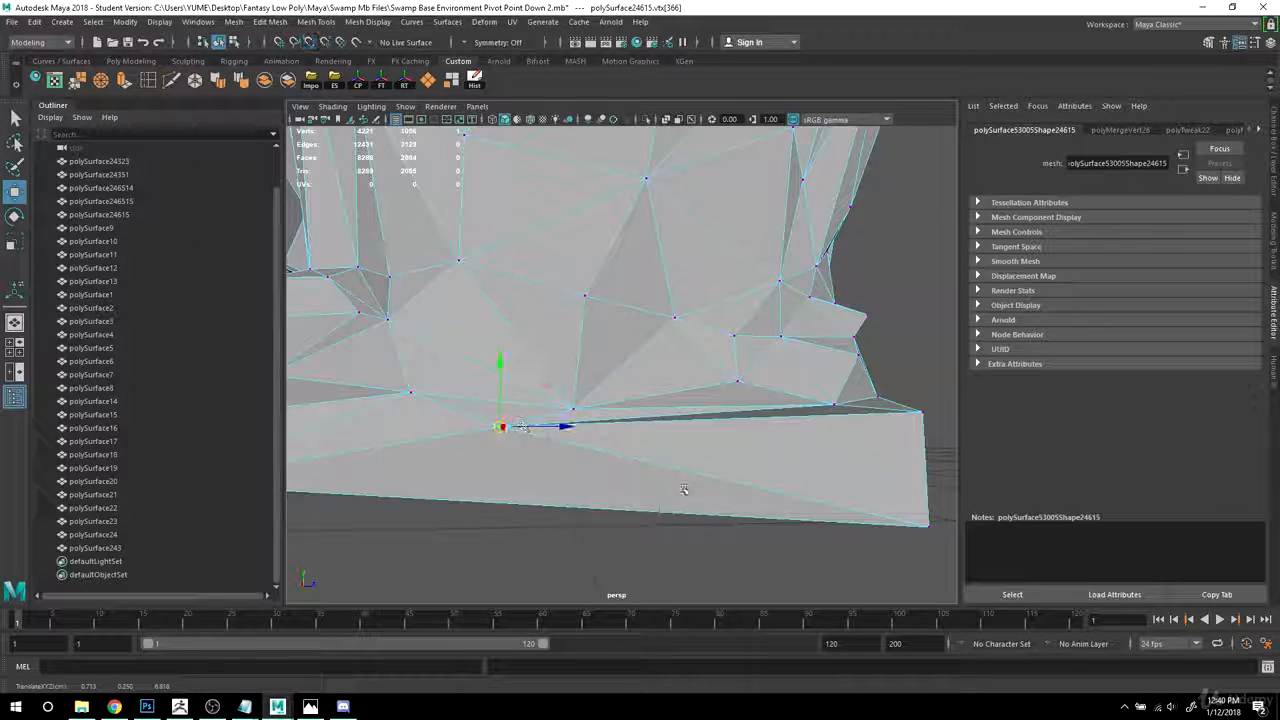
key(ctrl+z)
- Snap the selected gap vertex onto the base's upper corner vertex and merge the overlapping vertices
key(w)
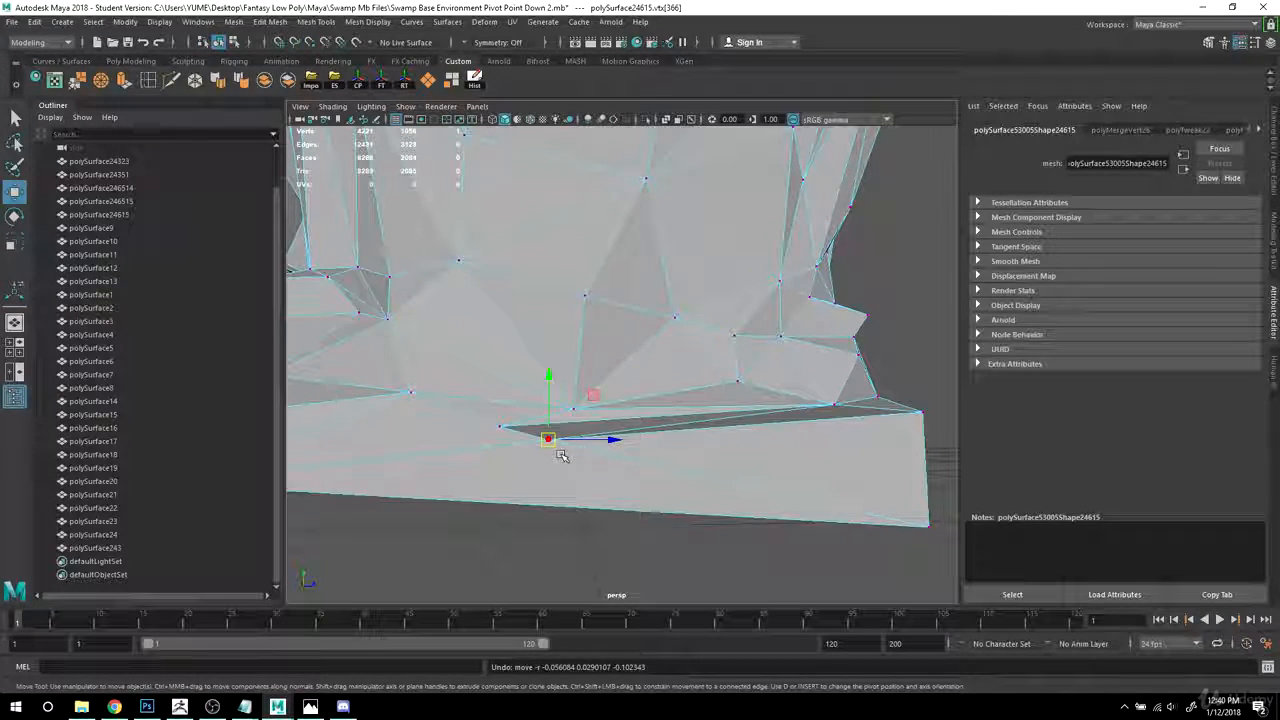
drag(550, 440, 921, 416)
alt+right_drag(901, 466, 705, 440)
alt+drag(705, 440, 669, 466)
alt+right_drag(669, 466, 800, 458)
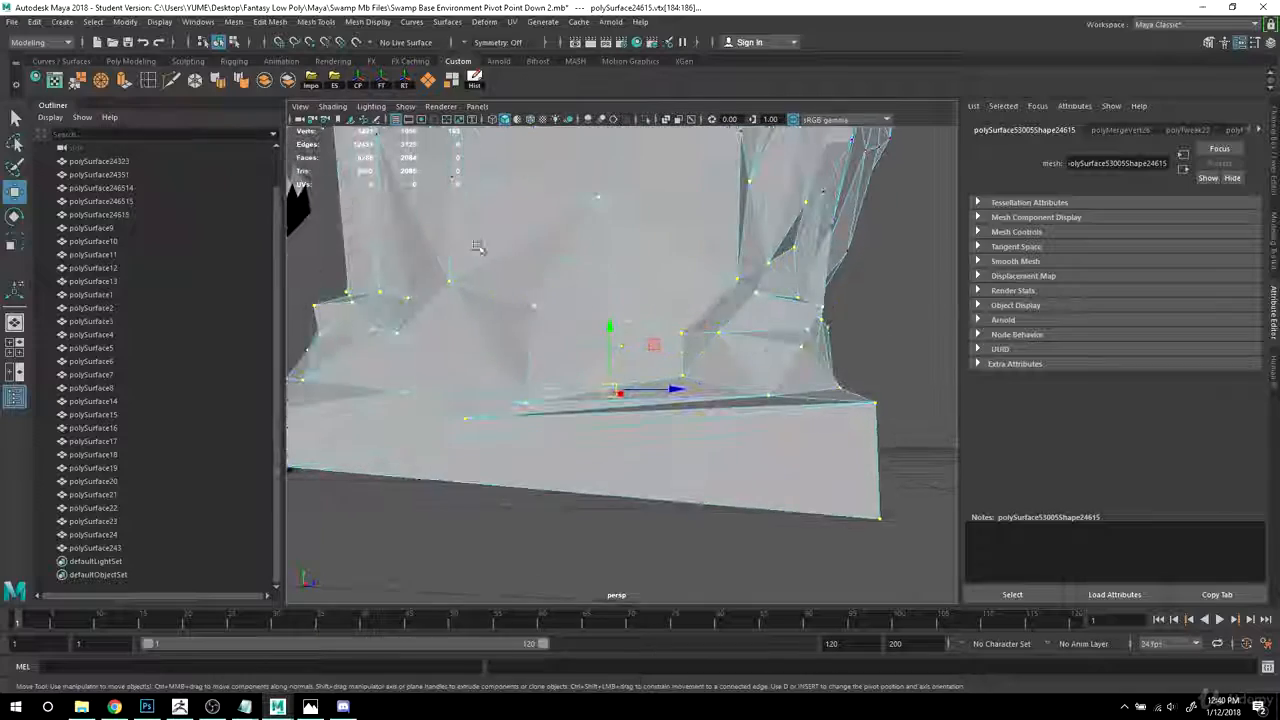
click(428, 80)
- Select the two vertices at the inner end of the base-edge gap and merge them to their center
alt+drag(700, 412, 842, 363)
click(752, 333)
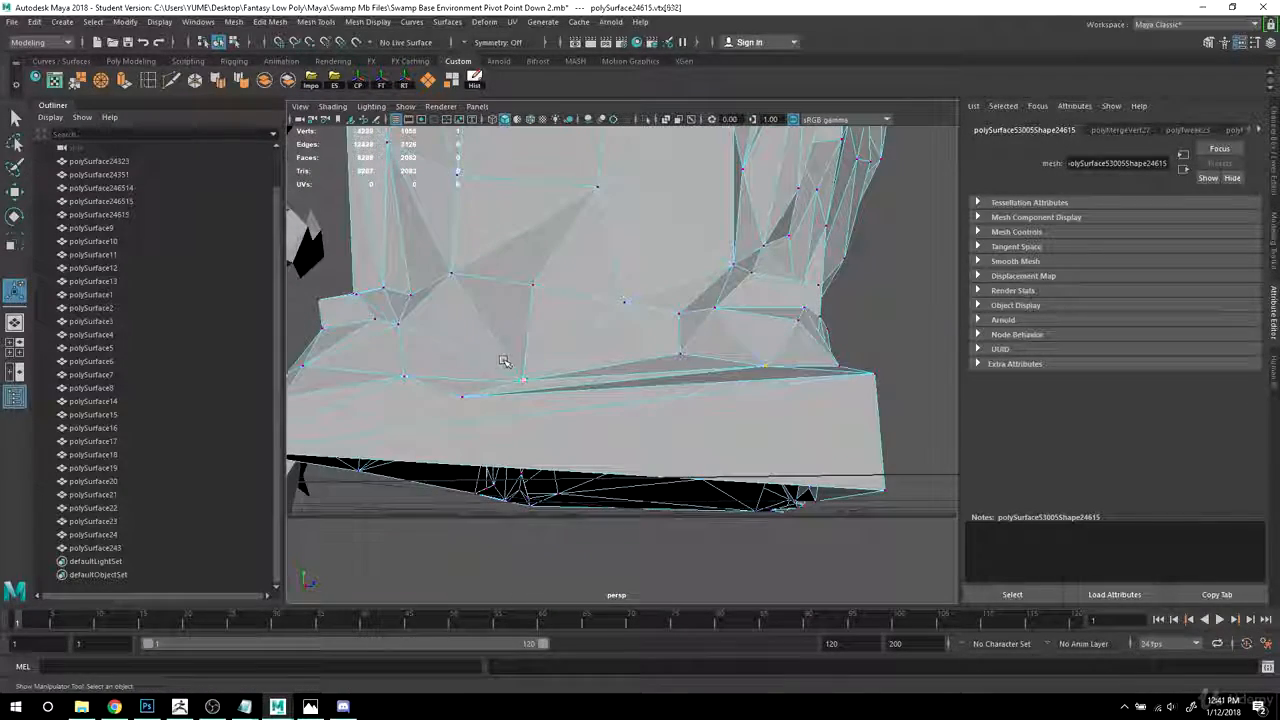
click(101, 80)
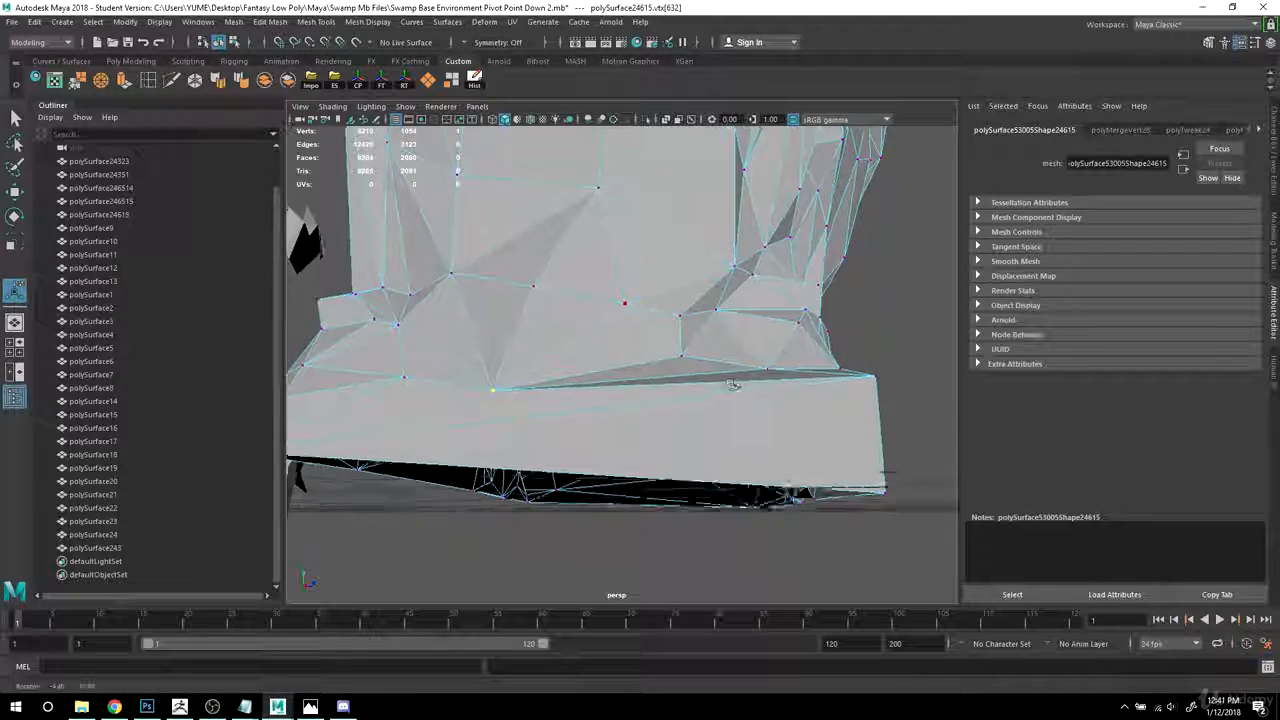
- Select the vertex at the outer end of the base-edge gap with the corner vertex and merge them
alt+drag(760, 500, 672, 381)
shift+click(754, 377)
alt+drag(754, 377, 763, 471)
key(g)
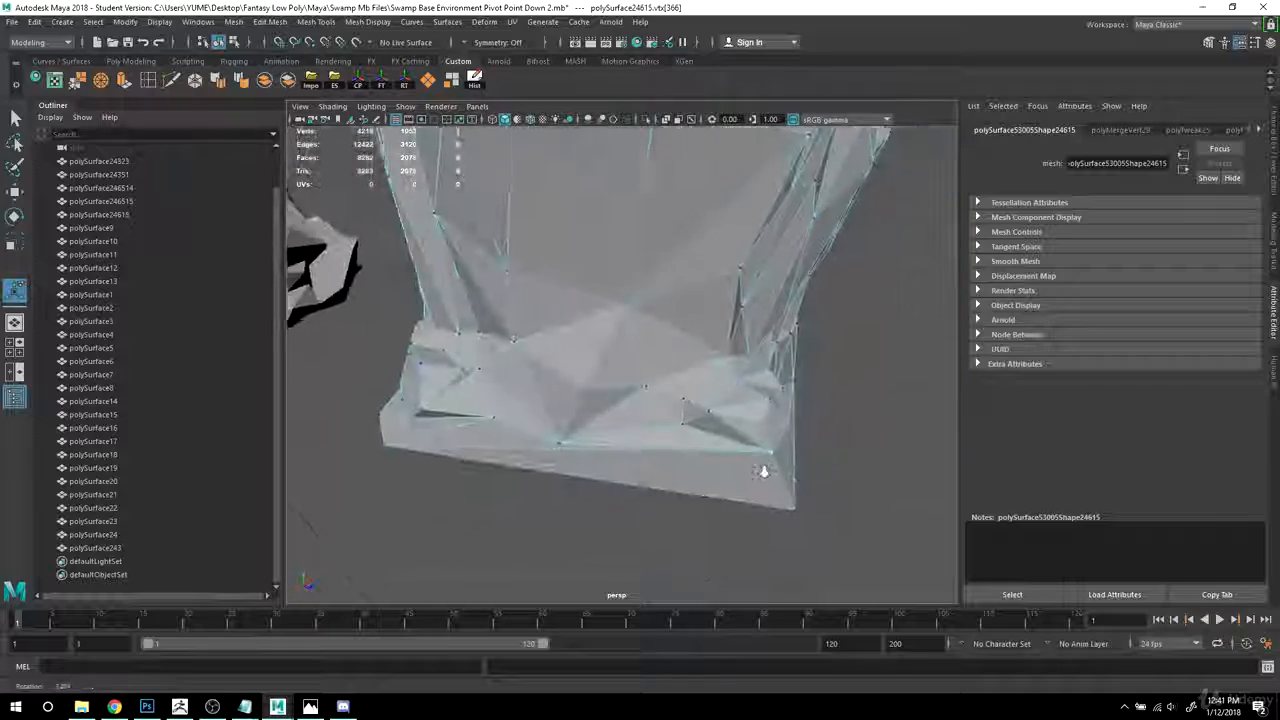
scroll(700, 430, up, 3)
alt+middle_drag(677, 423, 763, 468)
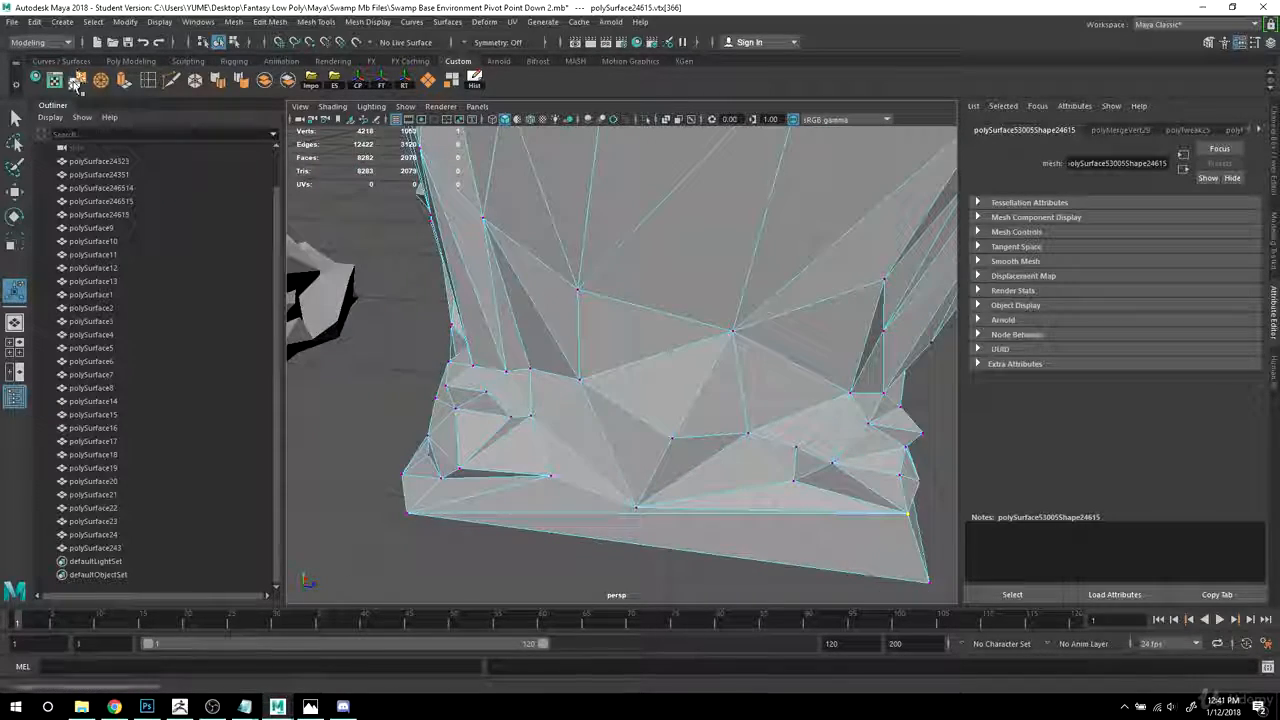
- Select the two vertices at the thin gap above the base's side edge and merge them
alt+drag(550, 354, 636, 368)
scroll(636, 368, up, 3)
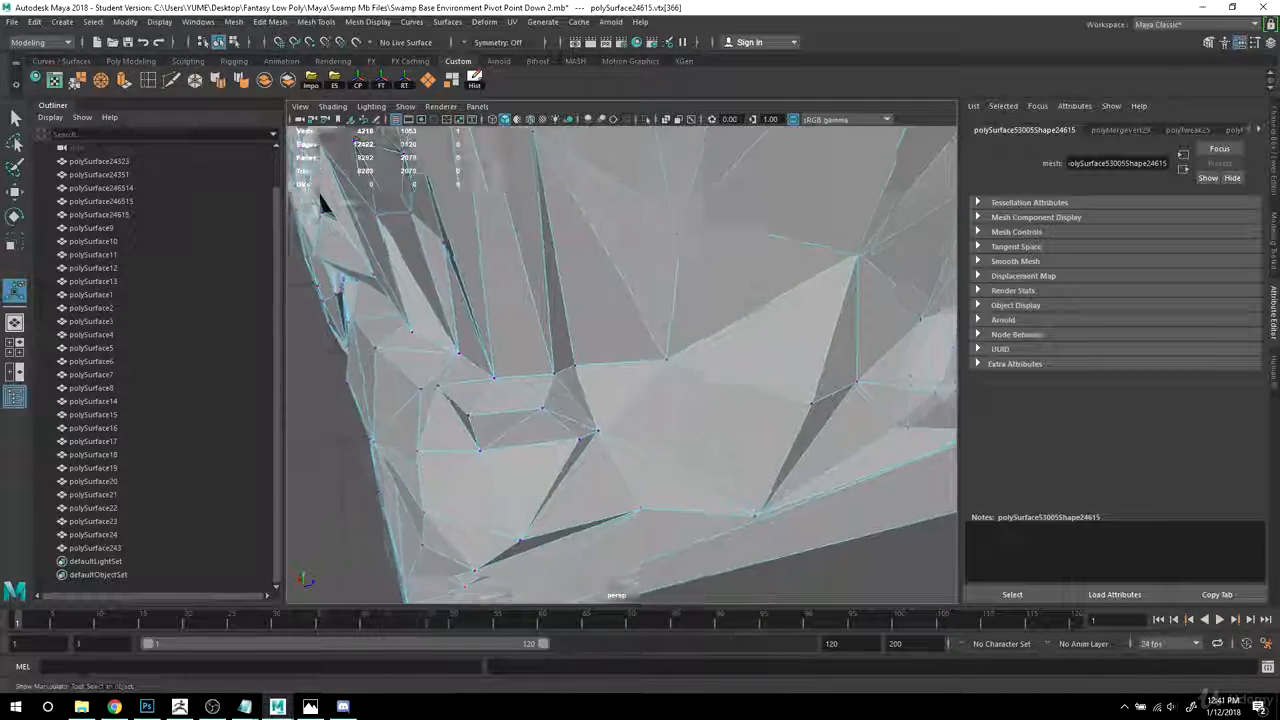
alt+middle_drag(636, 368, 663, 344)
alt+drag(583, 389, 658, 372)
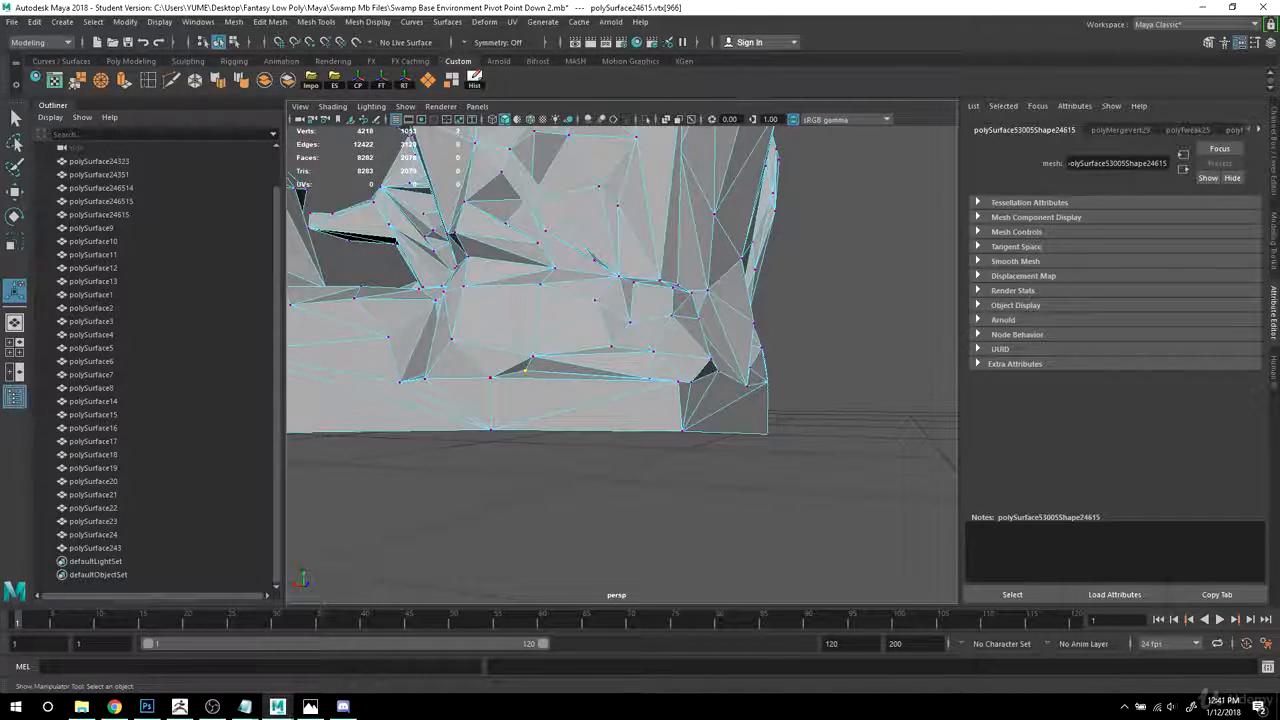
scroll(600, 405, up, 2)
alt+drag(592, 405, 637, 409)
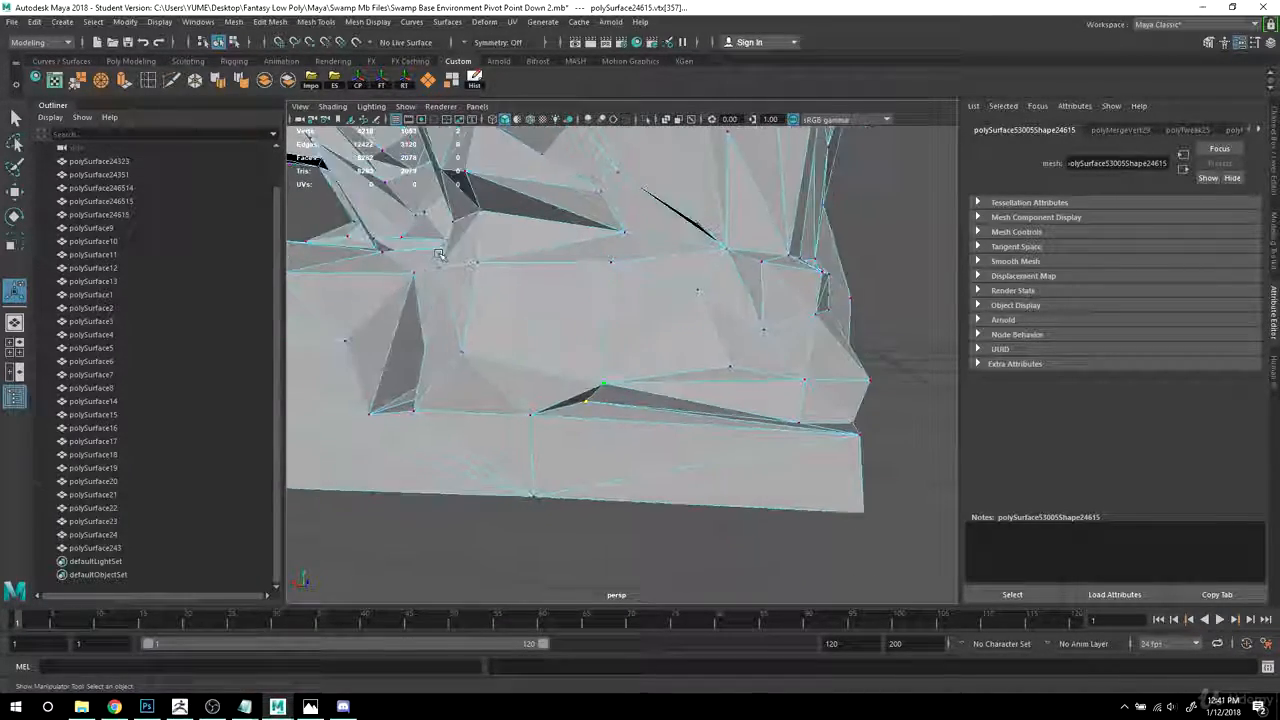
alt+middle_drag(675, 468, 634, 391)
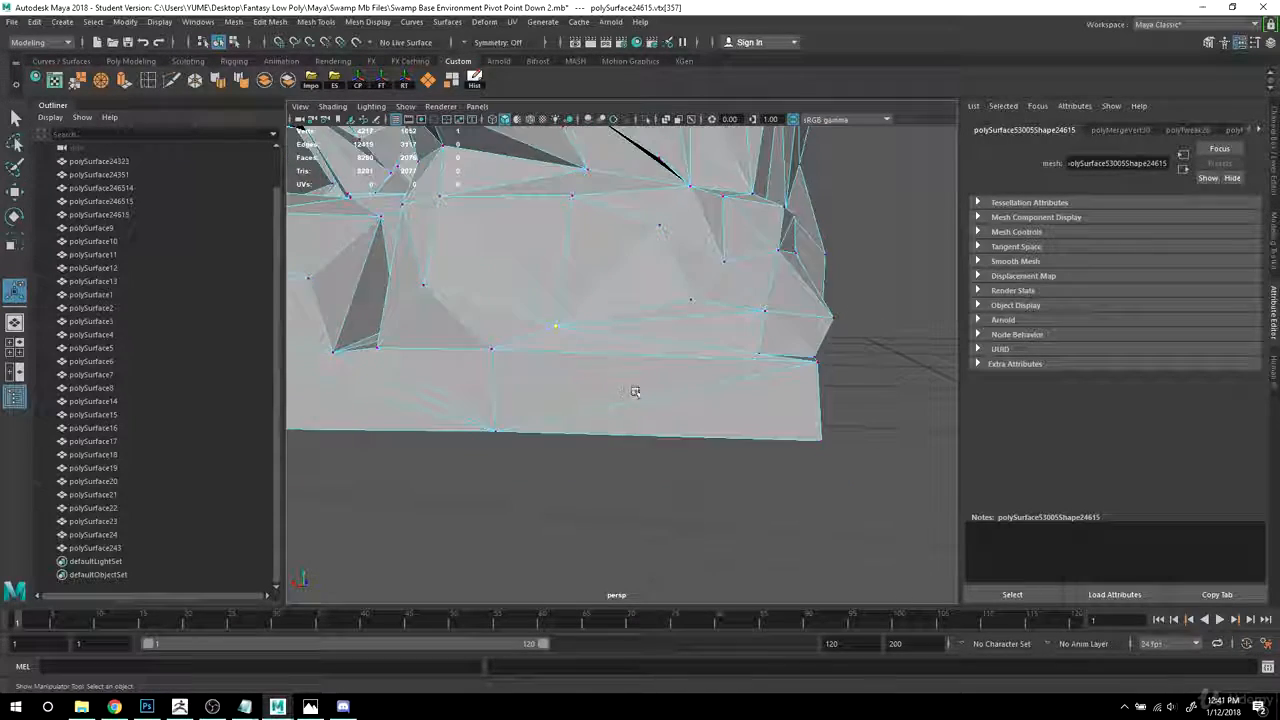
- Select the two vertices on the ledge beside the base corner and merge them
alt+drag(720, 440, 669, 463)
scroll(660, 440, up, 3)
alt+drag(660, 362, 652, 428)
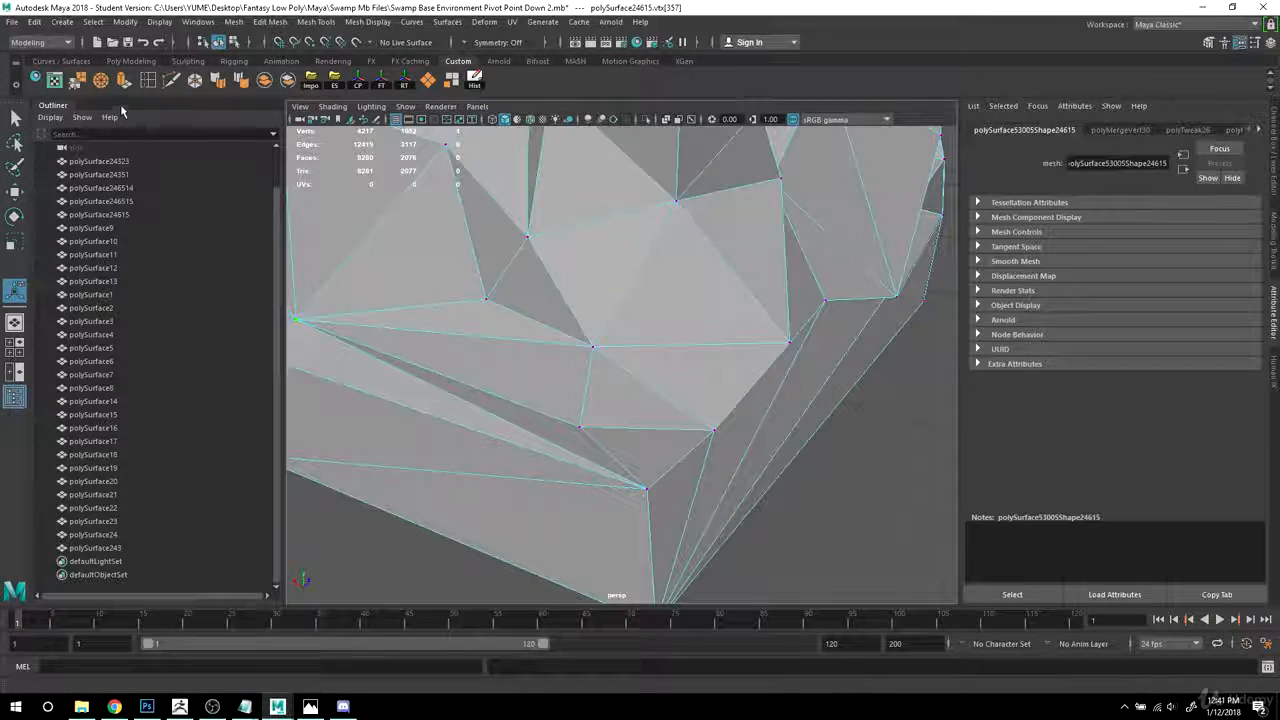
scroll(592, 424, down, 2)
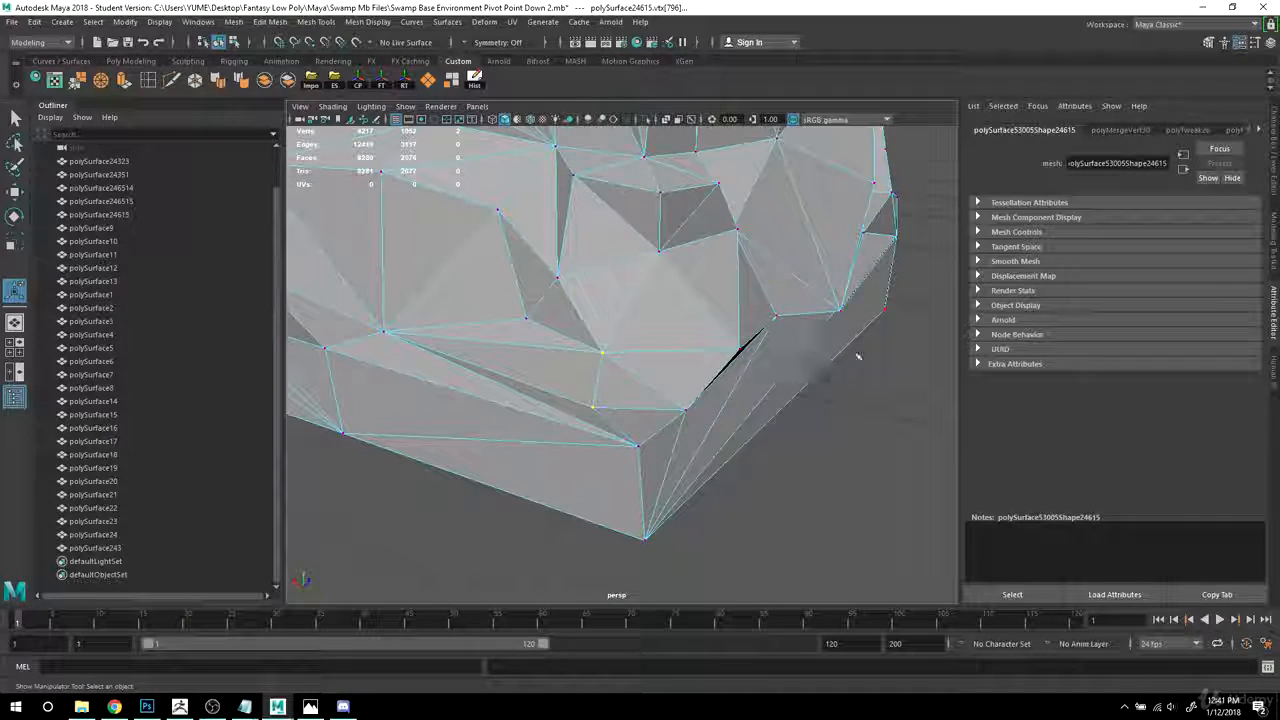
key(g)
- Examine the throne statue from its crown down to the base for remaining gaps
alt+drag(803, 374, 640, 330)
scroll(580, 360, down, 4)
scroll(734, 374, down, 2)
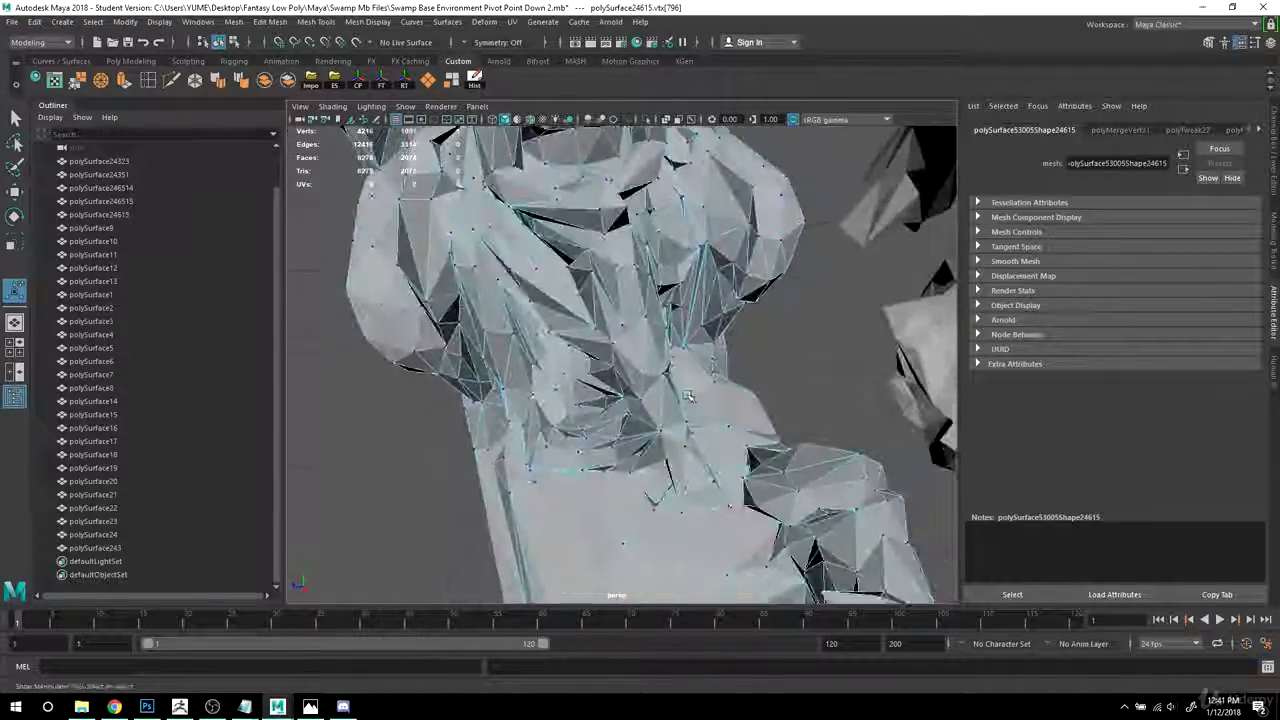
alt+middle_drag(612, 250, 618, 366)
alt+drag(618, 366, 604, 410)
scroll(604, 405, down, 4)
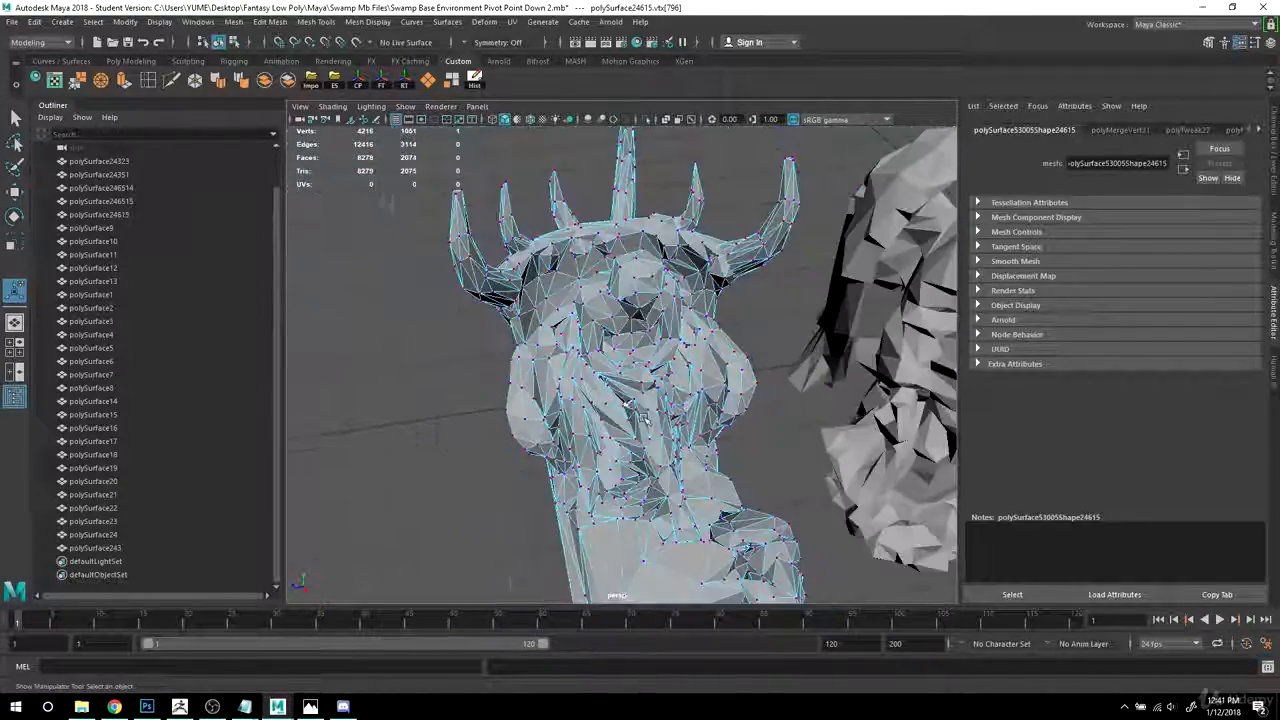
alt+middle_drag(608, 410, 605, 275)
alt+drag(690, 375, 778, 350)
- Switch the throne statue to edge selection and select the border edges along the underside of its base
right_drag(800, 322, 800, 287)
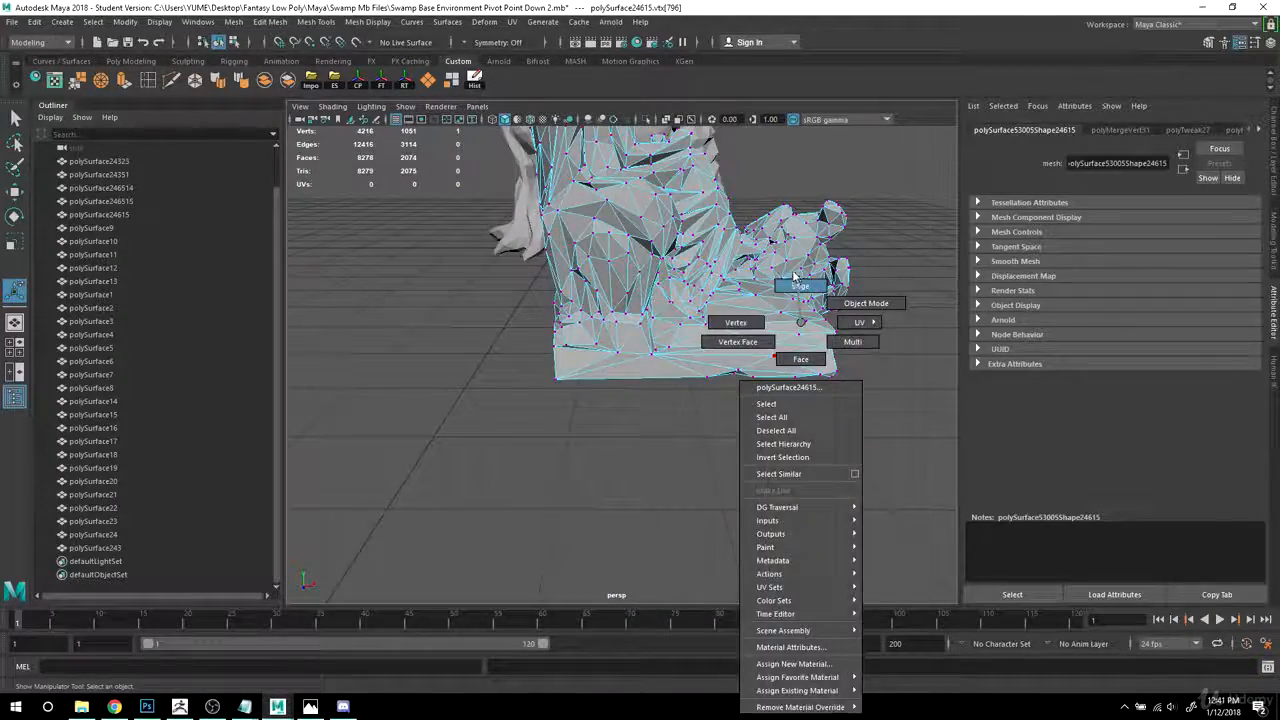
key(q)
alt+drag(652, 383, 857, 403)
click(678, 342)
right_drag(756, 323, 755, 285)
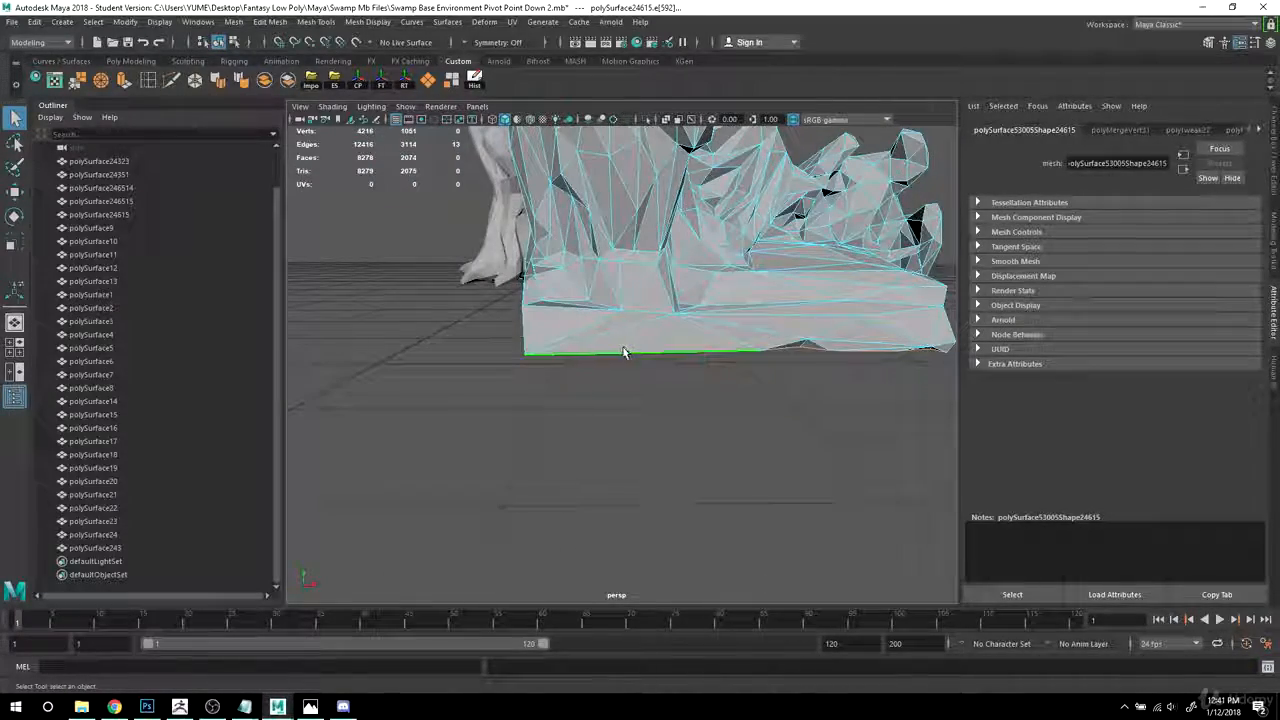
alt+drag(627, 352, 855, 377)
shift+click(763, 331)
key(r)
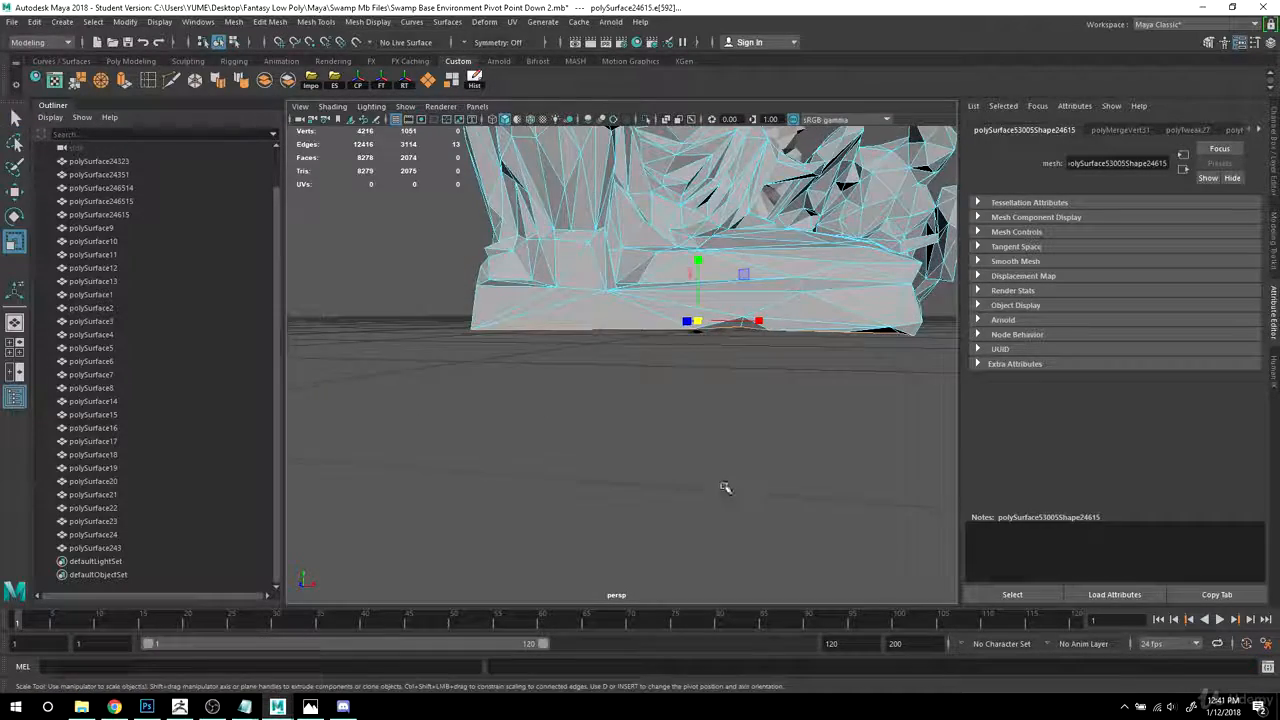
alt+middle_drag(723, 486, 631, 517)
scroll(631, 517, up, 3)
key(w)
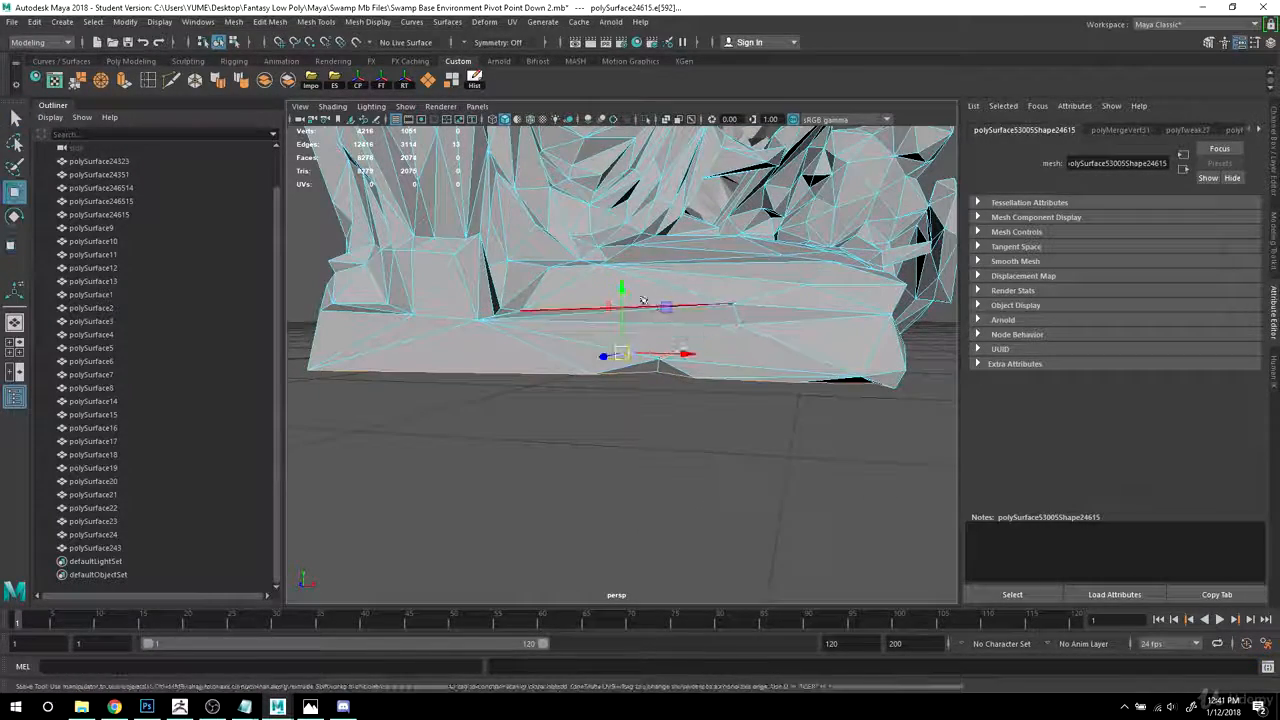
drag(622, 290, 660, 681)
key(r)
alt+drag(674, 595, 587, 461)
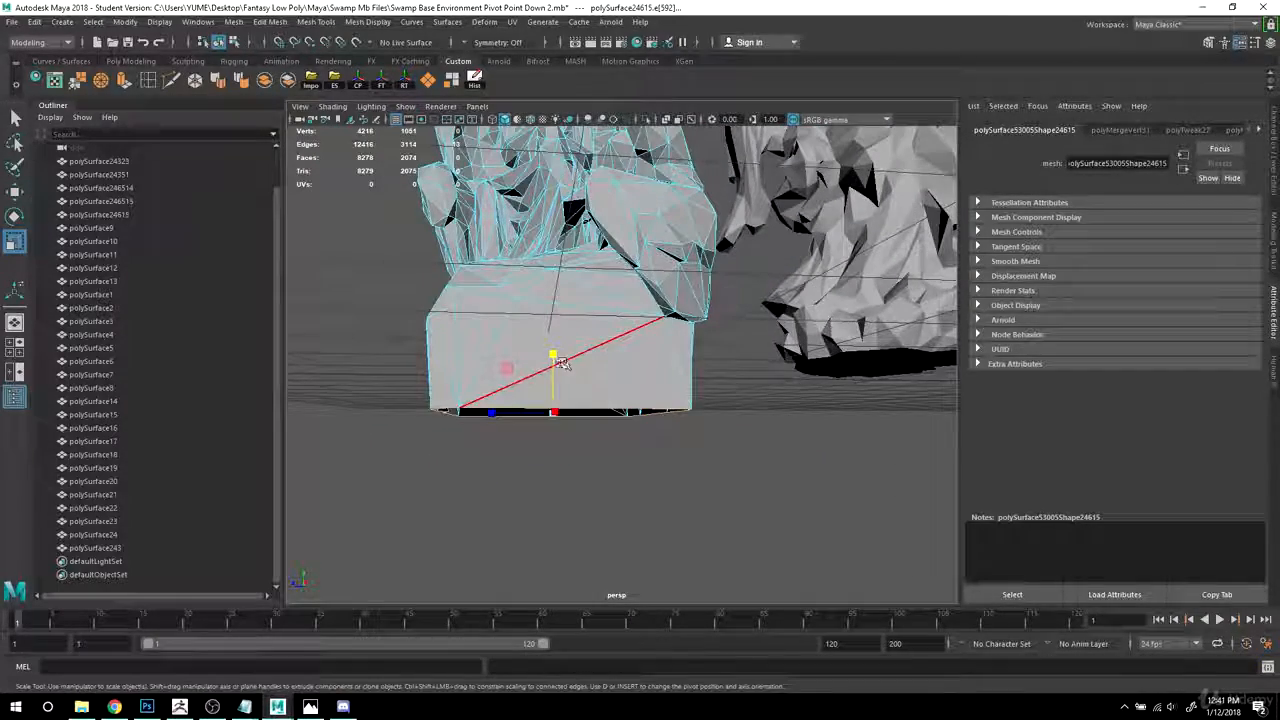
key(ctrl+z)
key(ctrl+z)
- Scale the selected base border edges flat along the vertical axis in the side view
alt+drag(661, 425, 672, 466)
key(space)
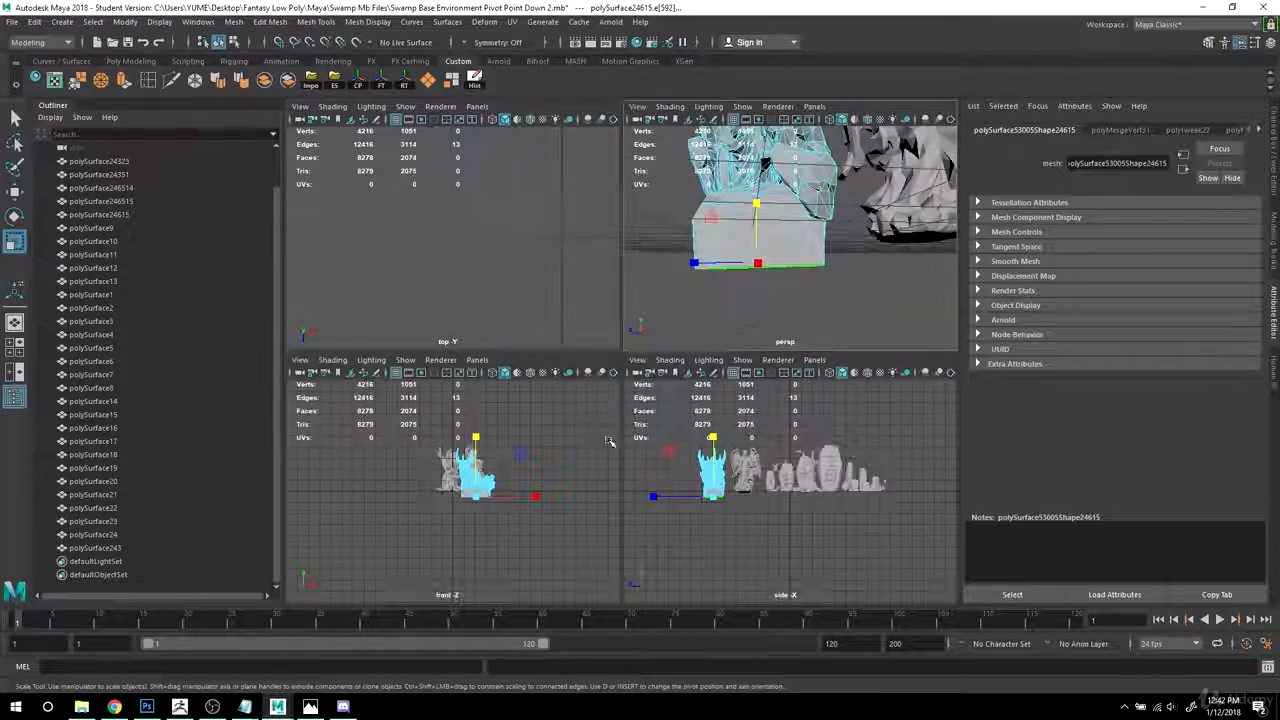
key(space)
key(f)
alt+right_drag(721, 491, 743, 477)
drag(621, 305, 627, 407)
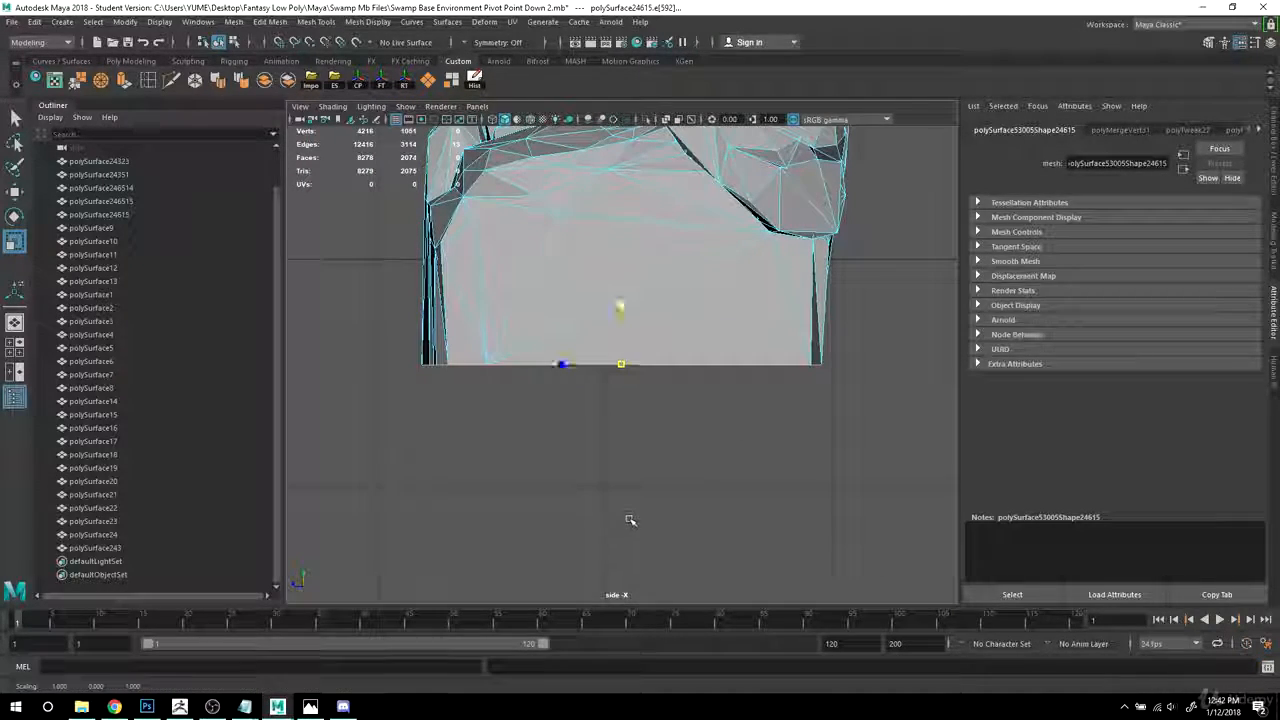
- Return to the perspective view, switch the throne statue to object mode and deselect it
key(space)
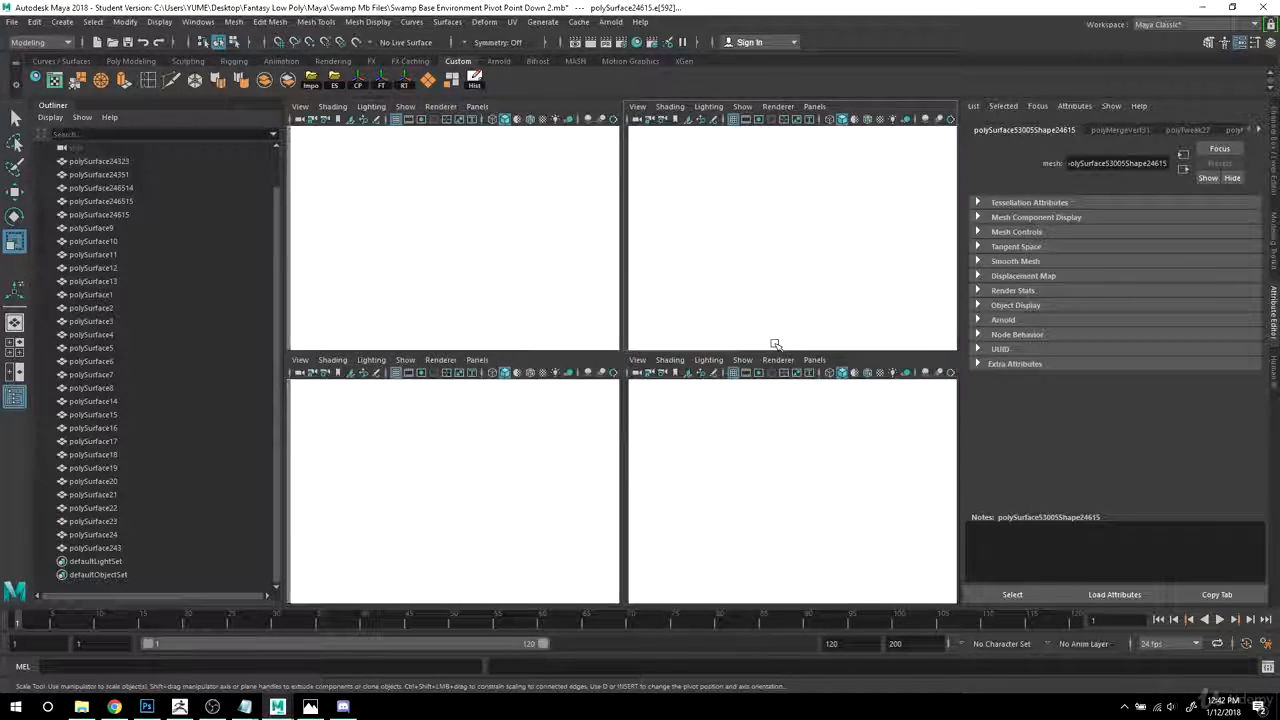
key(space)
key(w)
drag(570, 345, 746, 322)
right_drag(709, 303, 772, 283)
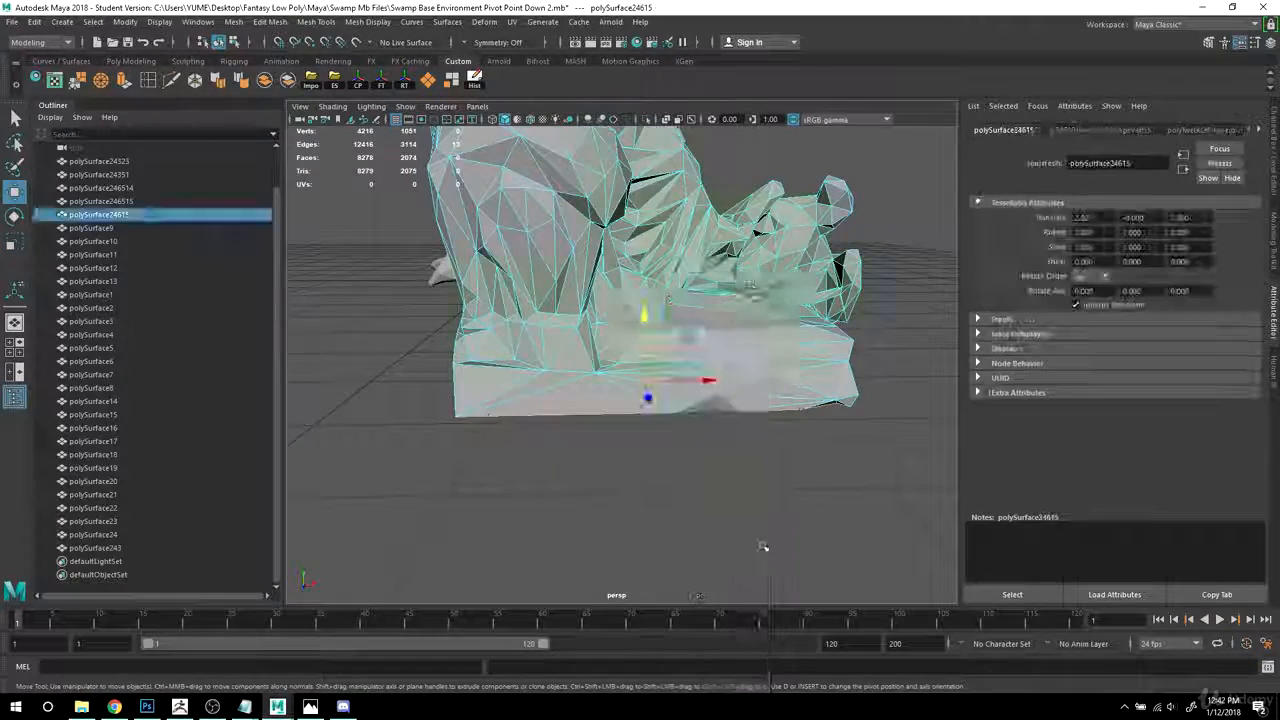
click(763, 546)
- Select the throne statue and examine its crown, horns and seated figure up close
alt+drag(620, 452, 590, 400)
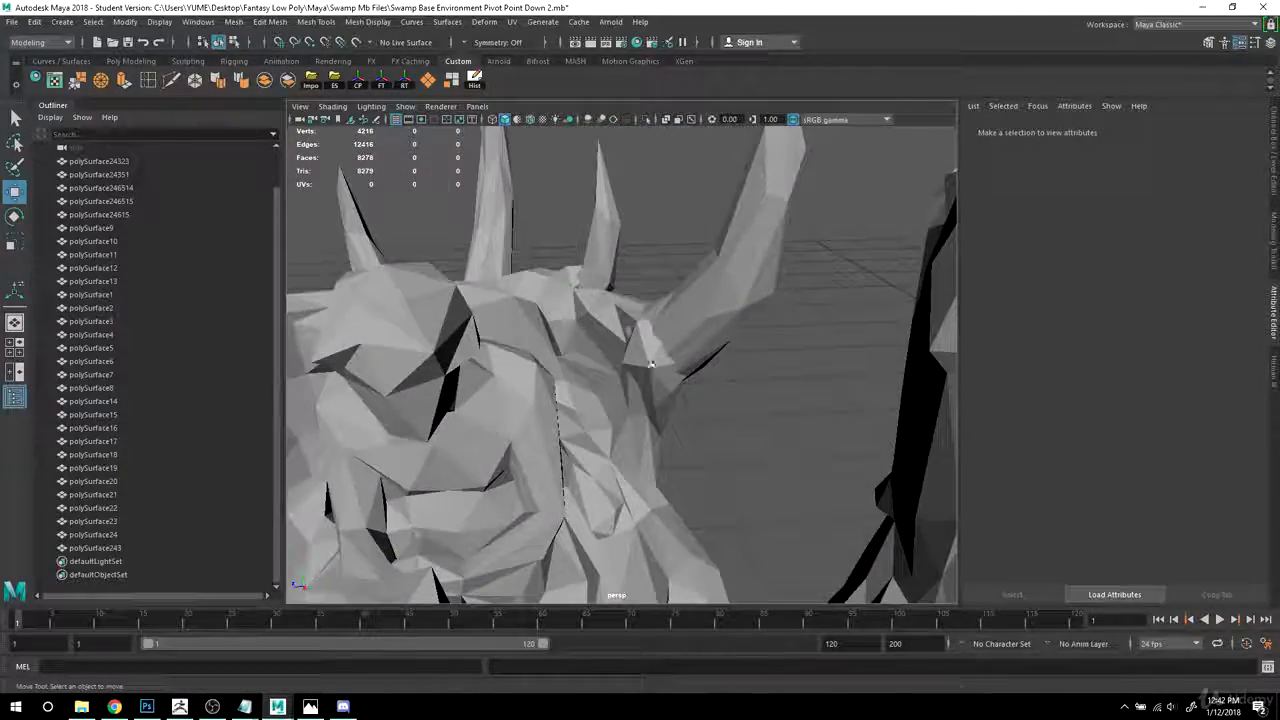
click(686, 364)
alt+drag(772, 331, 730, 372)
alt+middle_drag(730, 372, 623, 414)
alt+right_drag(623, 414, 656, 426)
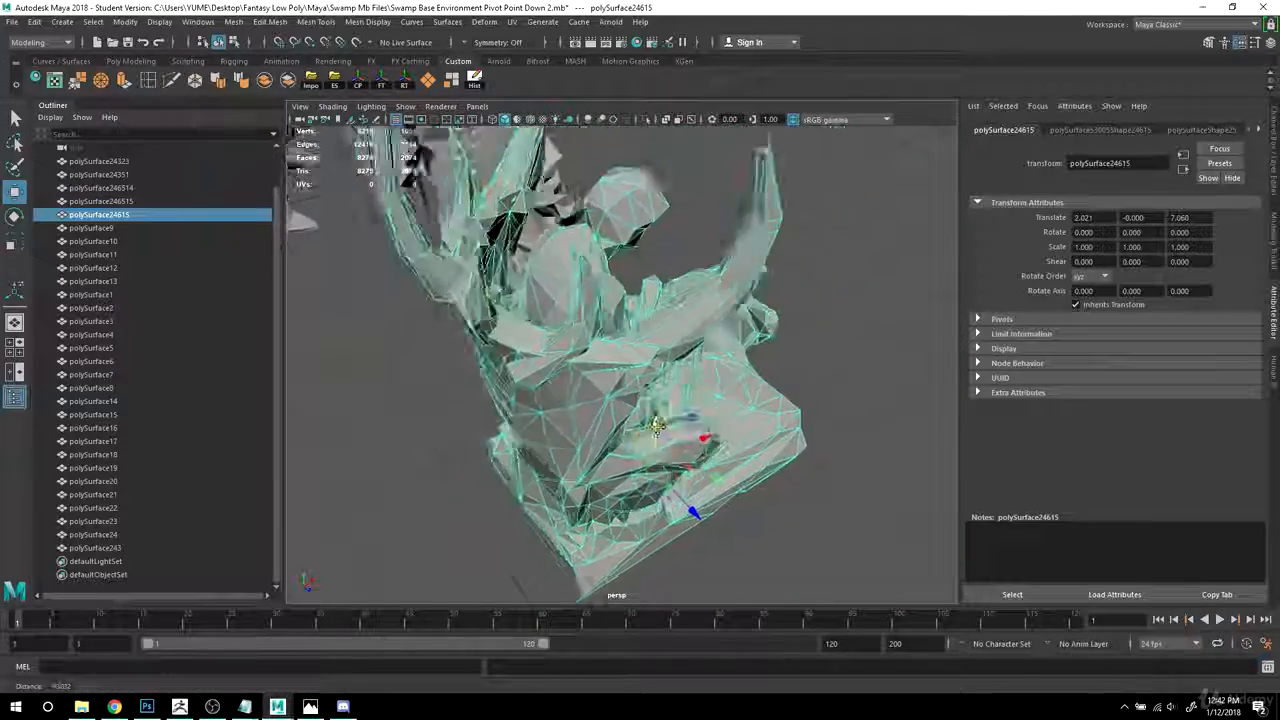
alt+drag(697, 440, 452, 350)
alt+drag(623, 291, 712, 297)
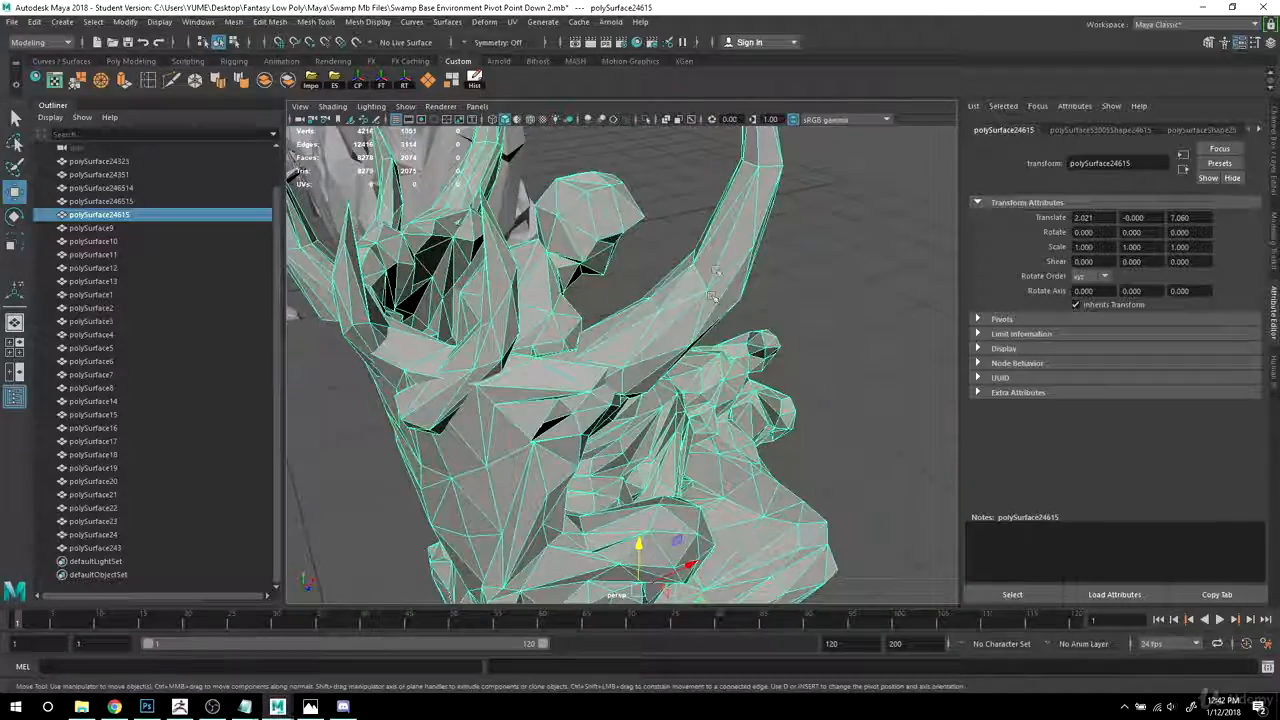
alt+drag(627, 352, 558, 322)
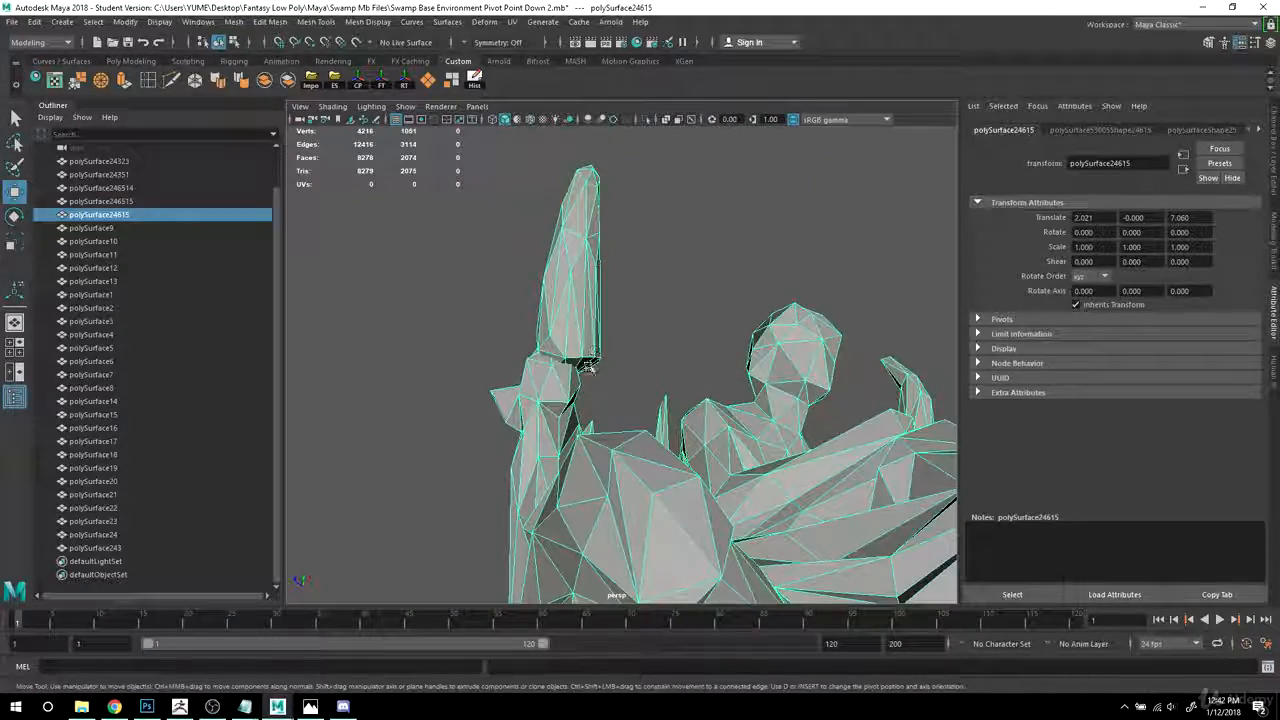
alt+drag(635, 342, 720, 560)
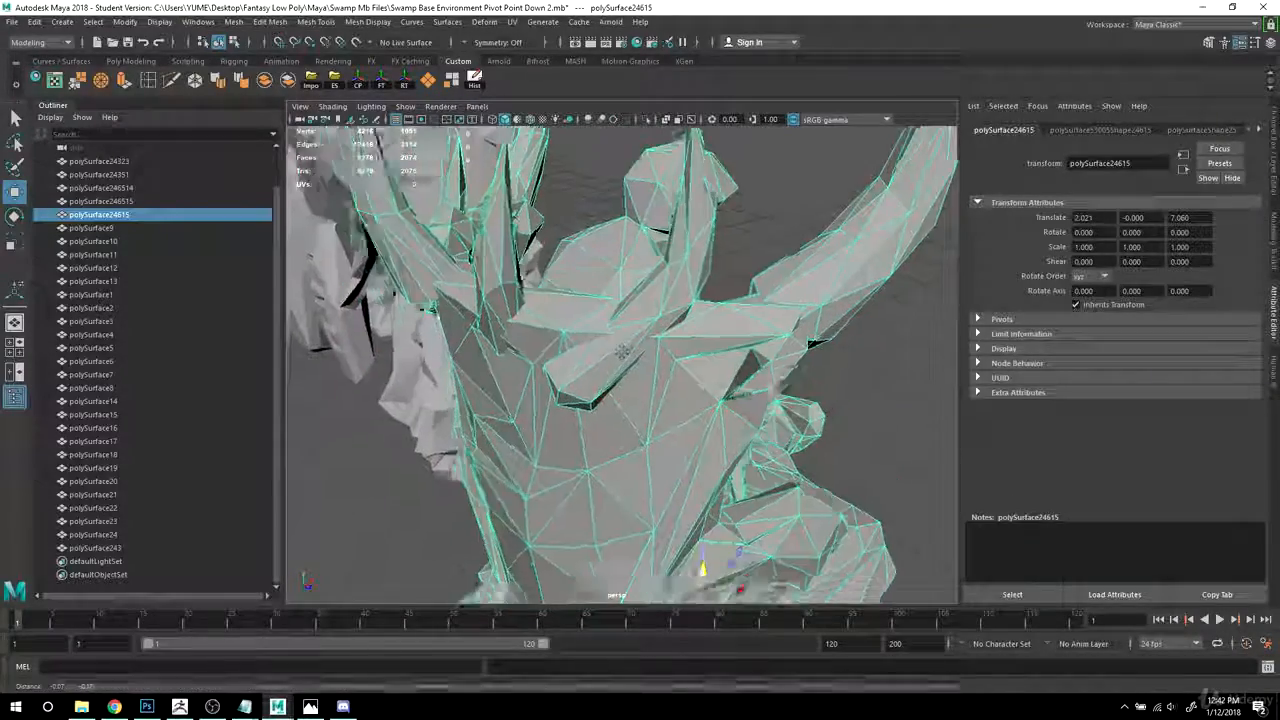
alt+drag(621, 351, 625, 380)
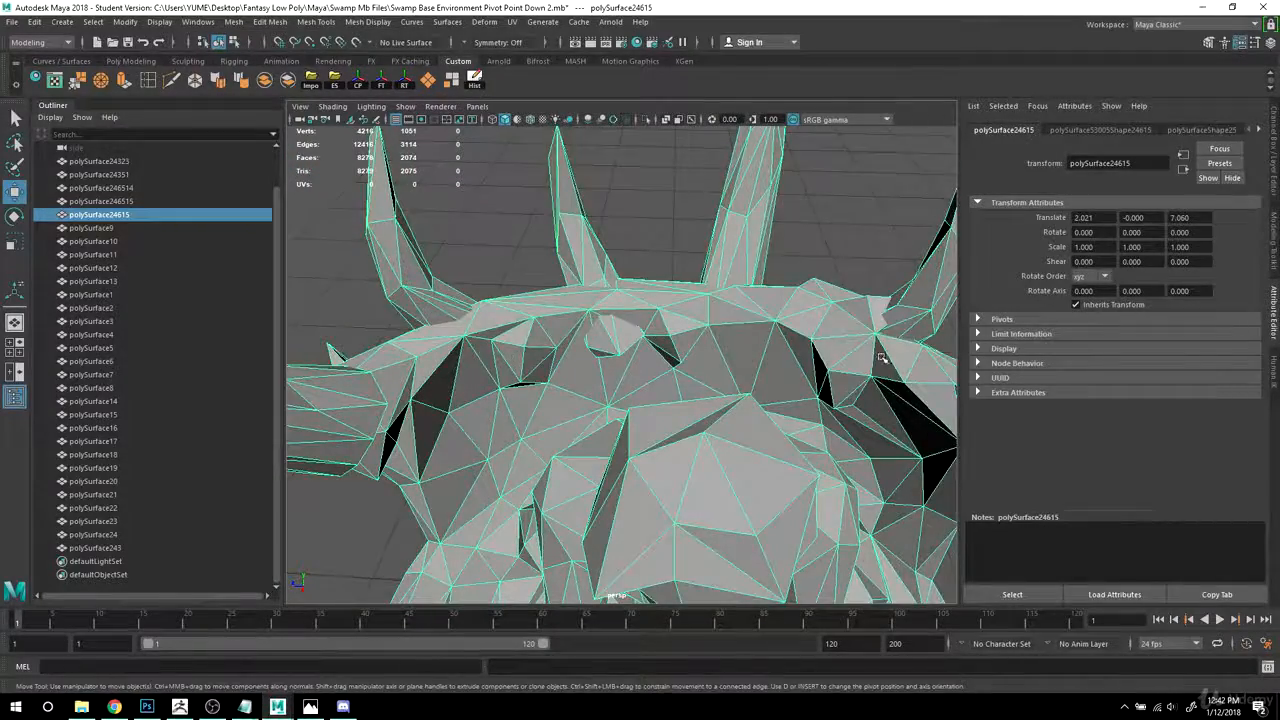
- Examine the whole throne statue in object mode from the front, sides and underside of the base
alt+right_drag(882, 357, 800, 428)
alt+drag(800, 428, 527, 365)
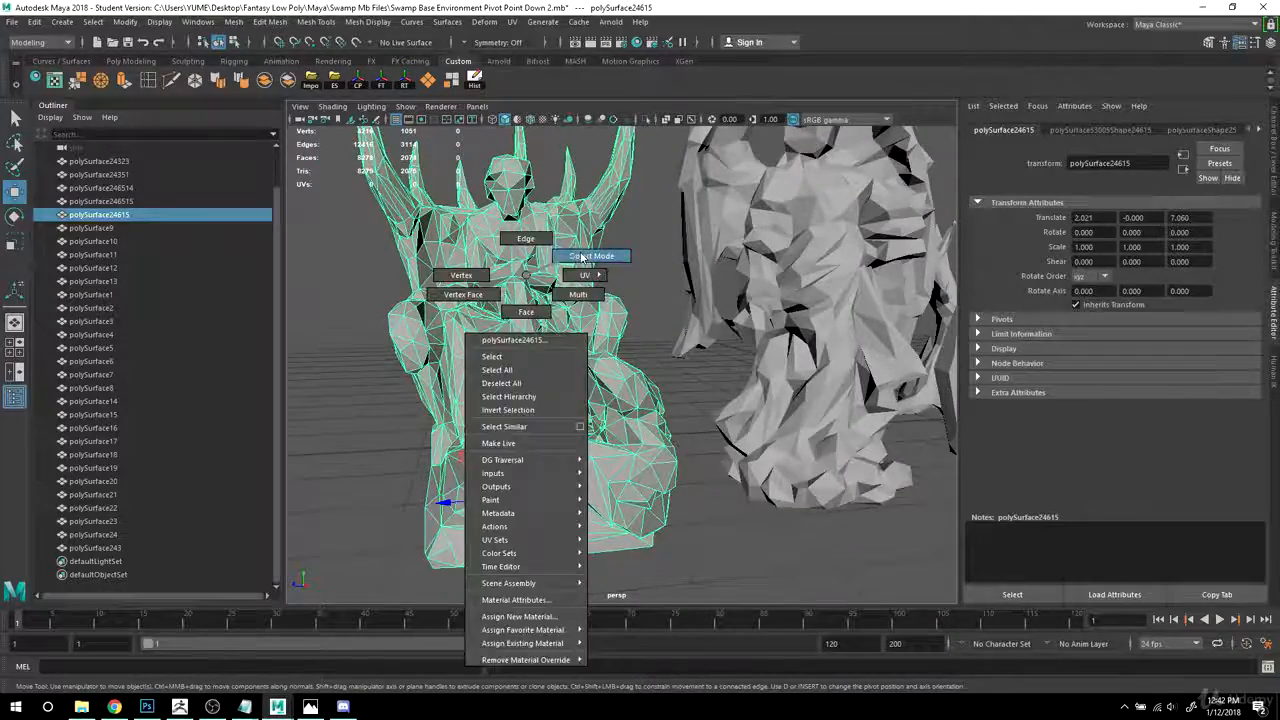
click(583, 258)
click(640, 298)
click(563, 330)
alt+drag(563, 330, 610, 320)
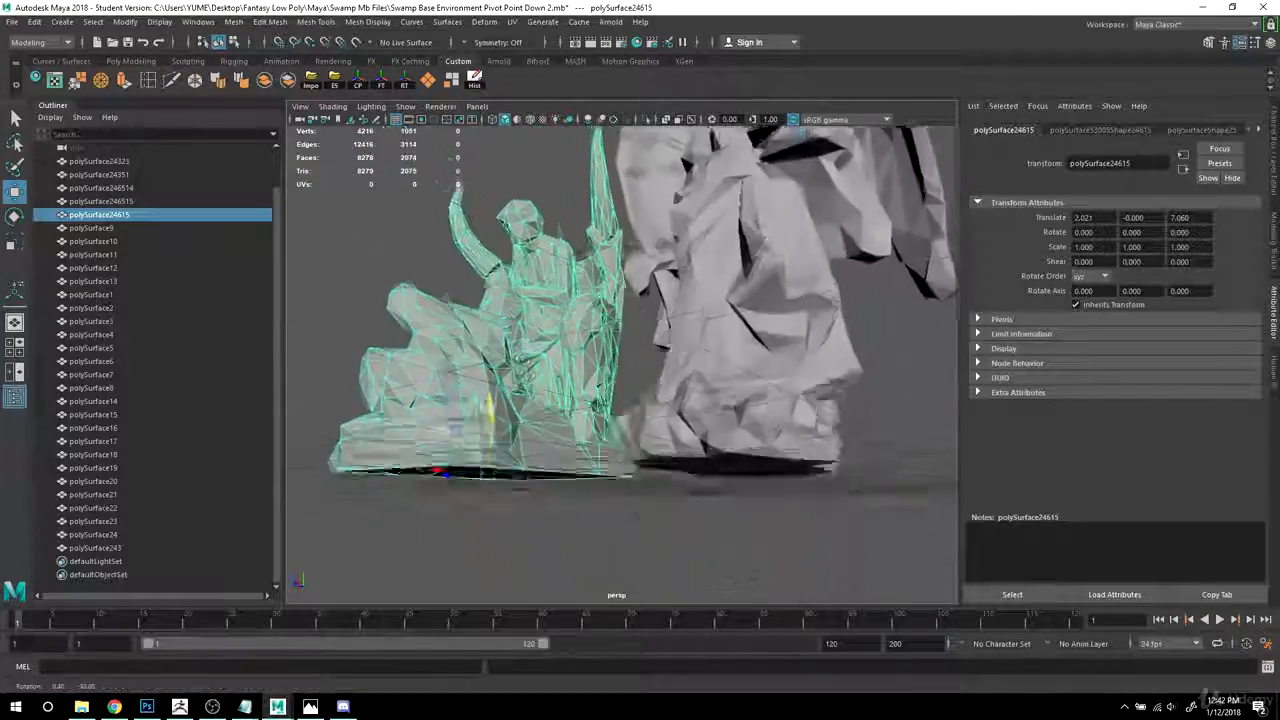
alt+right_drag(610, 583, 646, 443)
alt+drag(646, 443, 653, 358)
alt+drag(732, 421, 850, 405)
alt+right_drag(850, 405, 780, 400)
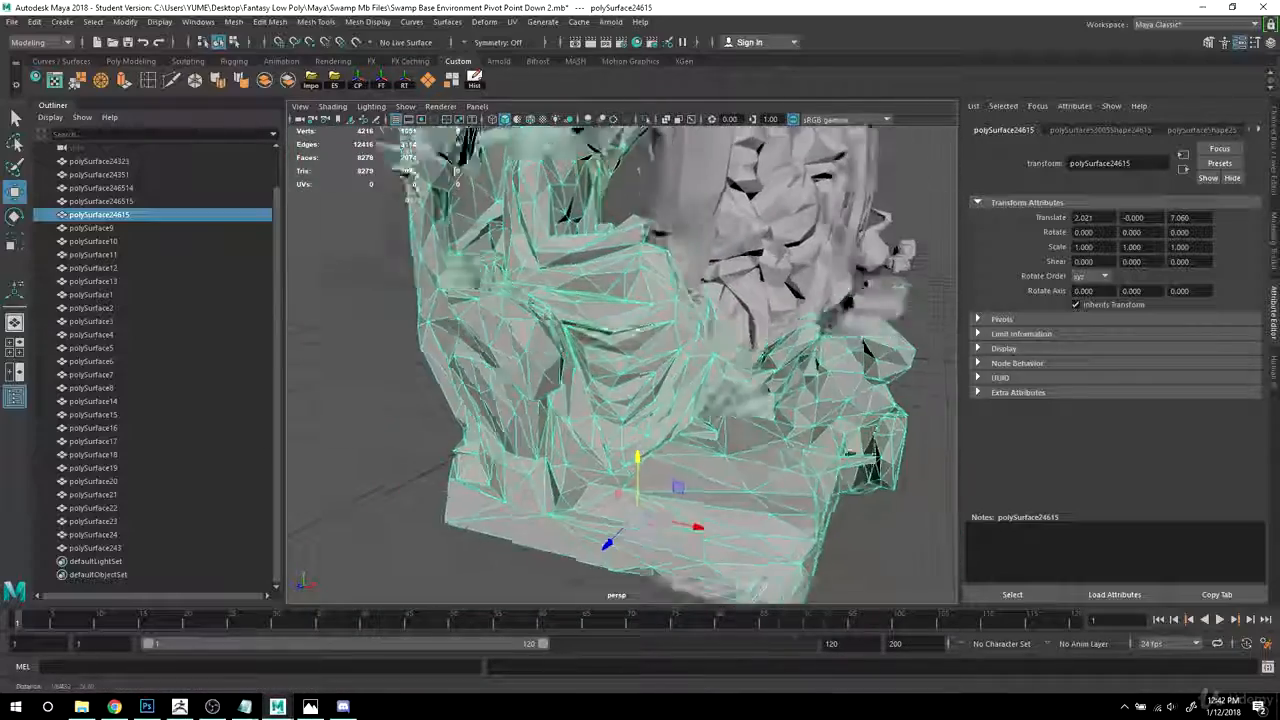
alt+drag(780, 400, 600, 405)
alt+middle_drag(600, 405, 615, 500)
alt+drag(645, 410, 737, 405)
alt+middle_drag(737, 405, 570, 340)
- Select the winged statue next to the throne and examine its body and lower end
click(675, 345)
alt+right_drag(675, 345, 735, 355)
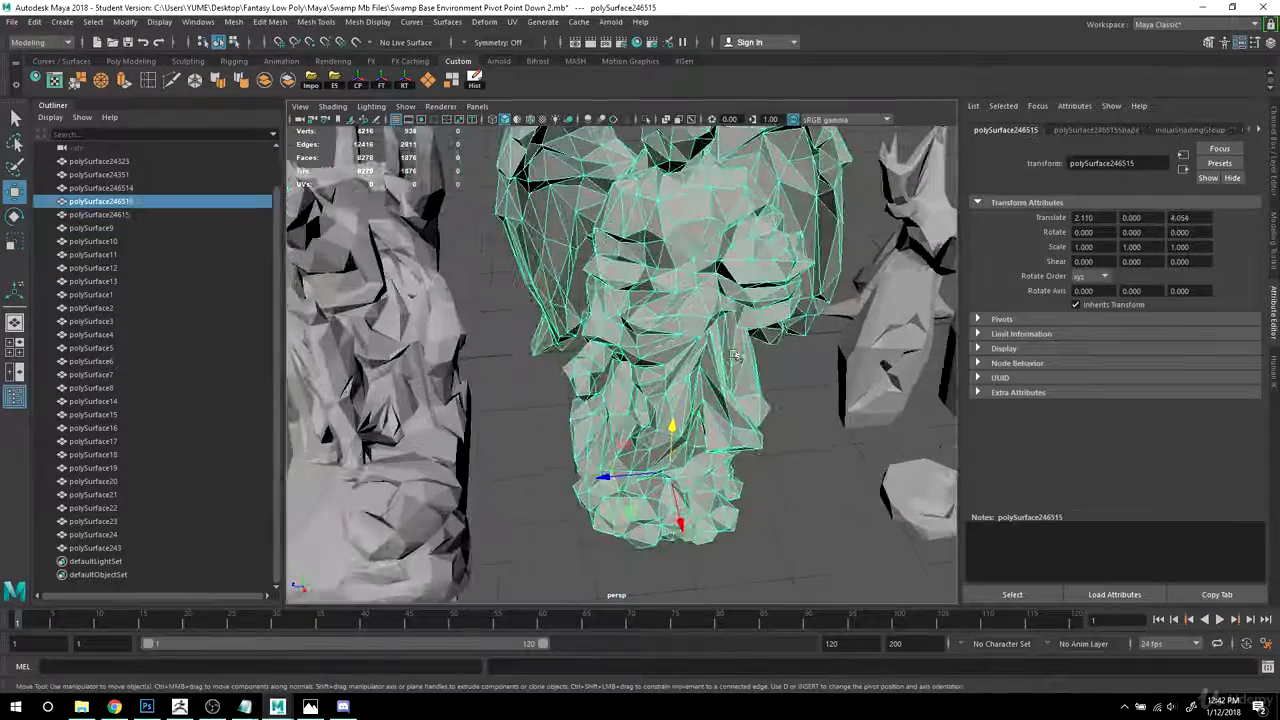
alt+right_drag(662, 293, 720, 310)
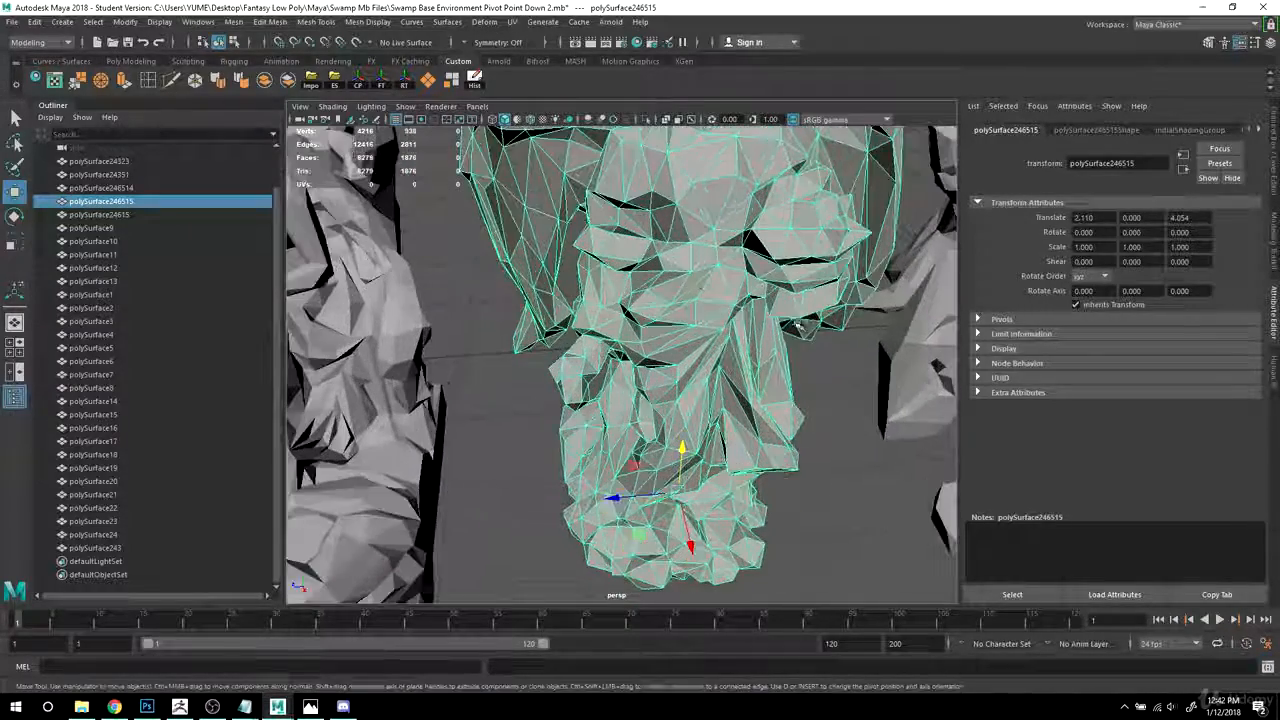
alt+middle_drag(720, 310, 670, 395)
alt+right_drag(800, 430, 748, 443)
alt+drag(748, 443, 747, 300)
alt+drag(769, 350, 717, 420)
alt+middle_drag(717, 420, 752, 275)
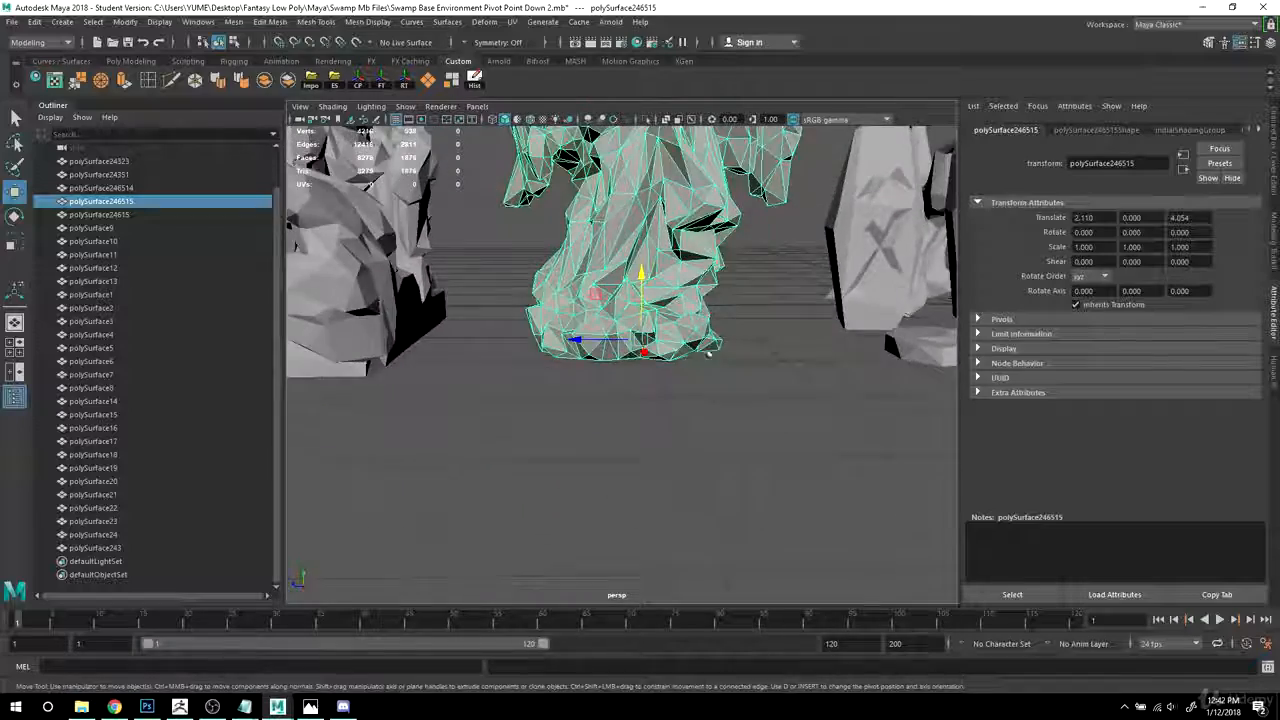
alt+right_drag(715, 330, 774, 352)
- Switch the winged statue to face selection and view the faces on its underside
right_drag(697, 294, 694, 329)
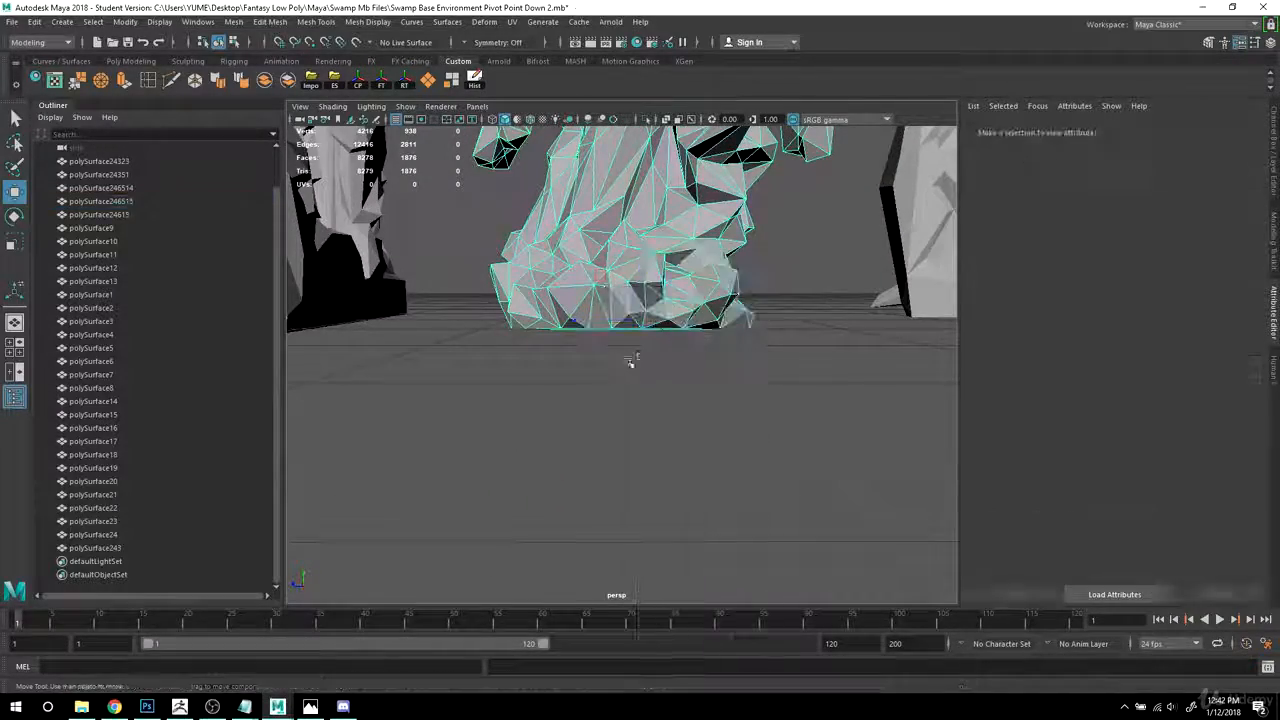
alt+drag(631, 363, 691, 331)
alt+middle_drag(691, 331, 701, 348)
alt+drag(694, 322, 760, 380)
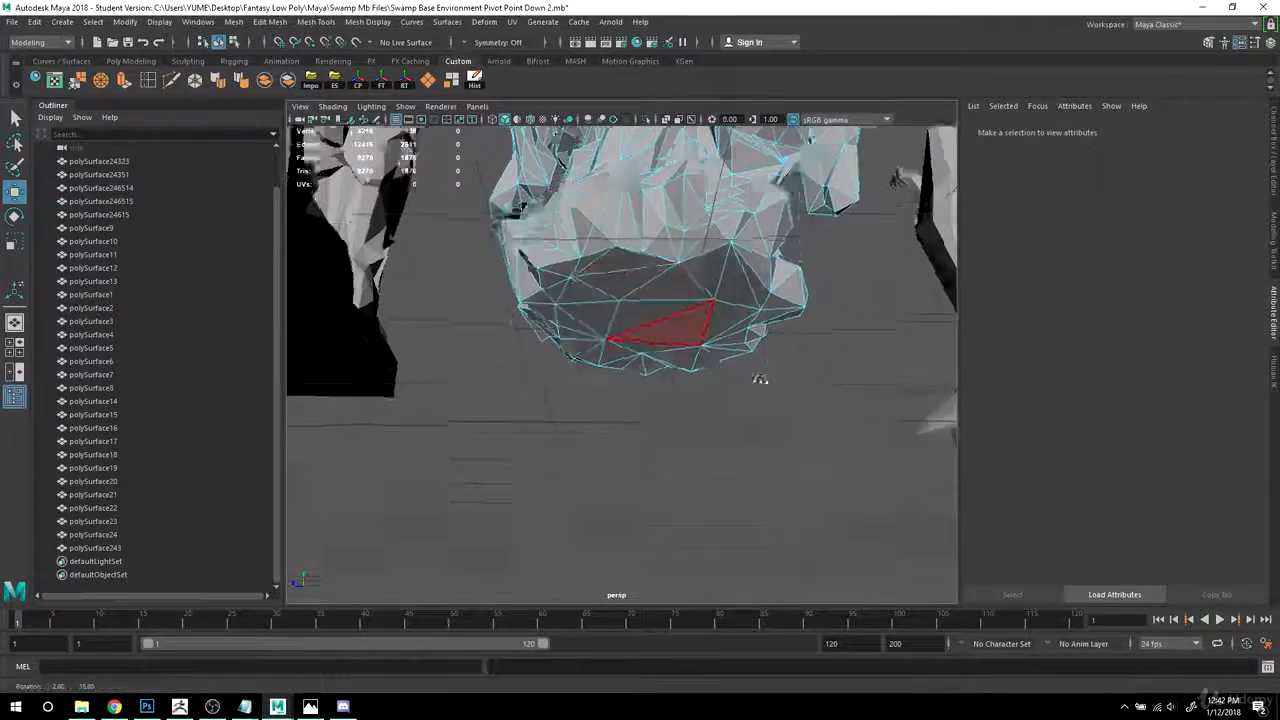
- Examine the winged statue's base up close in the side view
key(space)
key(space)
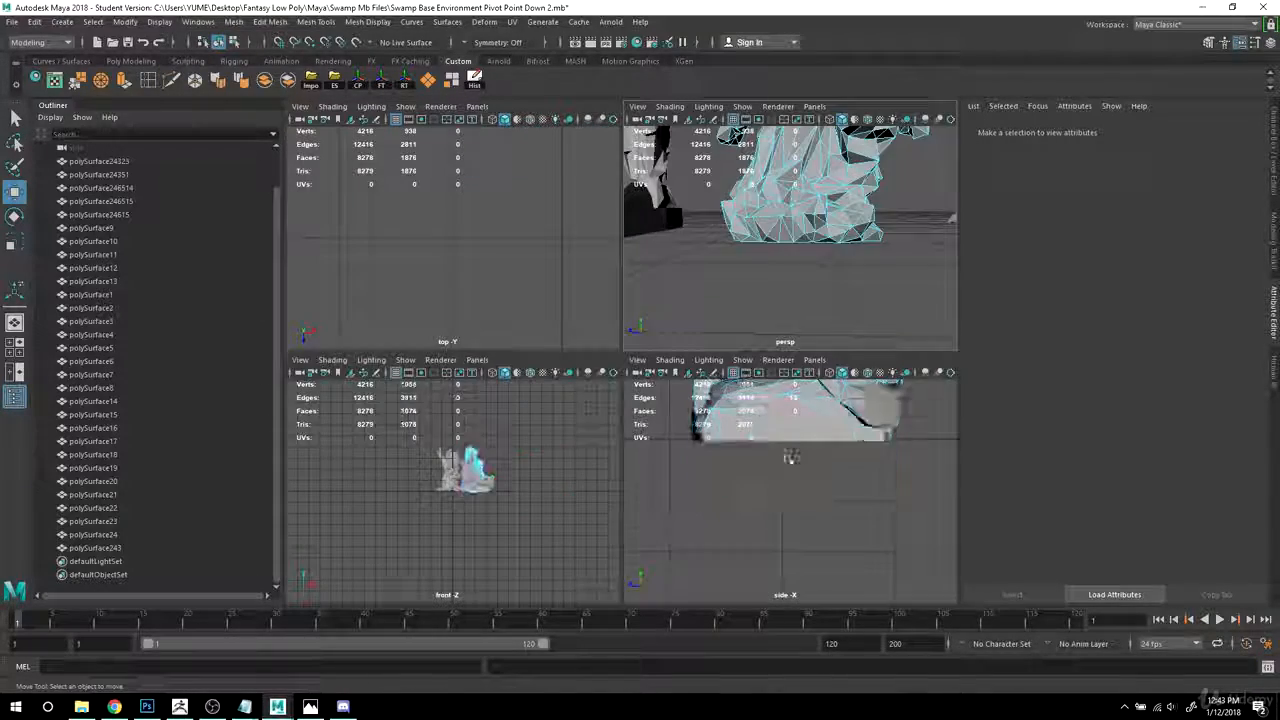
key(a)
scroll(577, 471, up, 6)
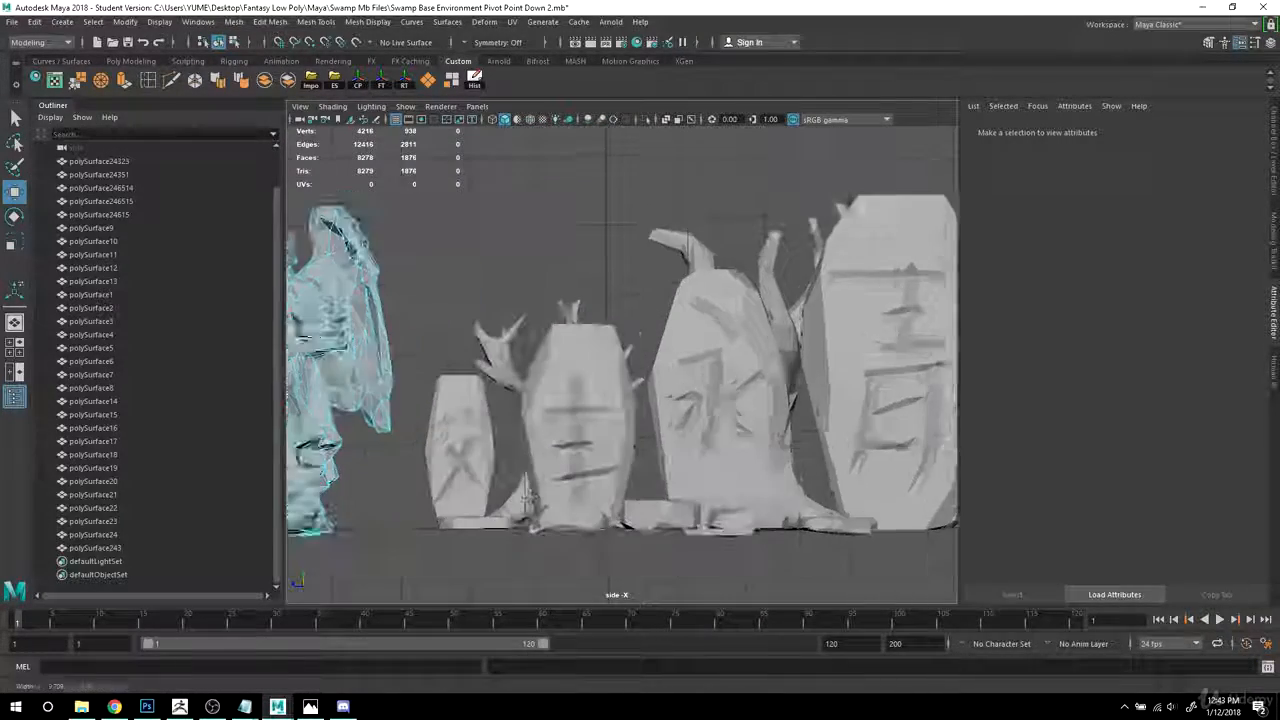
alt+middle_drag(367, 561, 705, 409)
scroll(630, 461, up, 3)
scroll(486, 446, up, 2)
alt+middle_drag(586, 448, 634, 426)
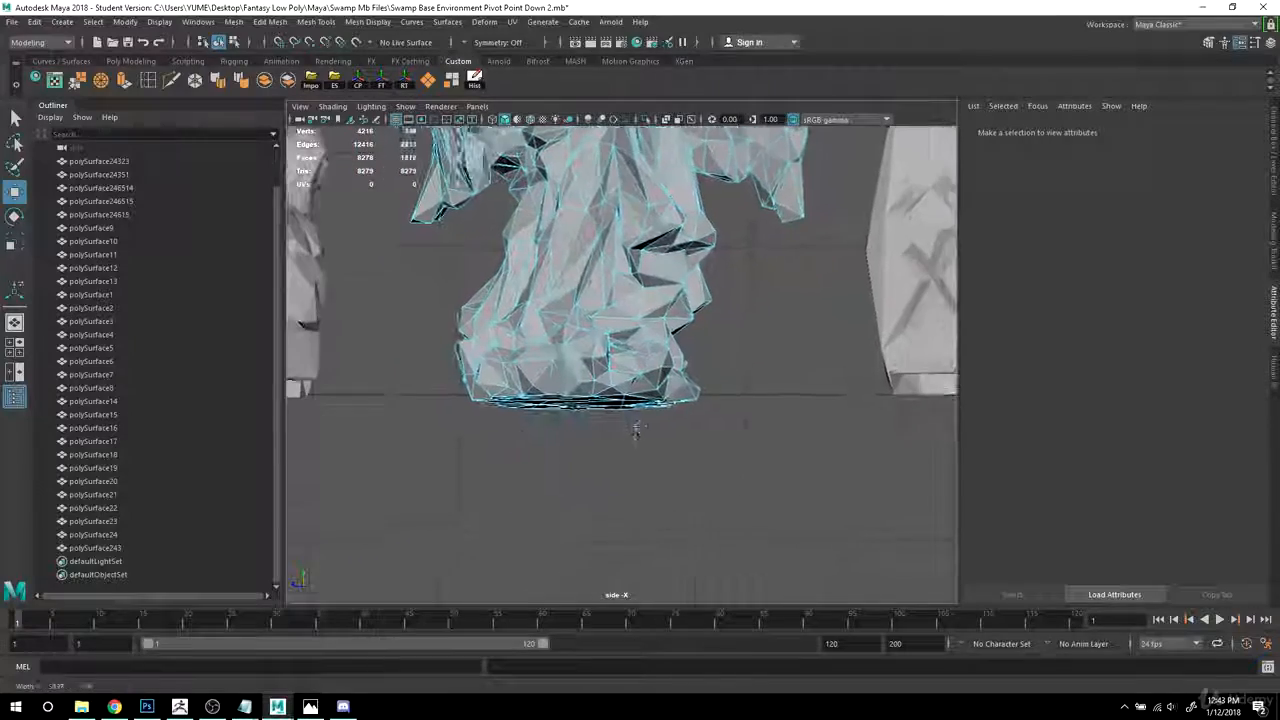
scroll(549, 483, up, 1)
alt+middle_drag(627, 486, 659, 453)
scroll(635, 460, up, 2)
- Frame all the models in the front, top and side views
key(space)
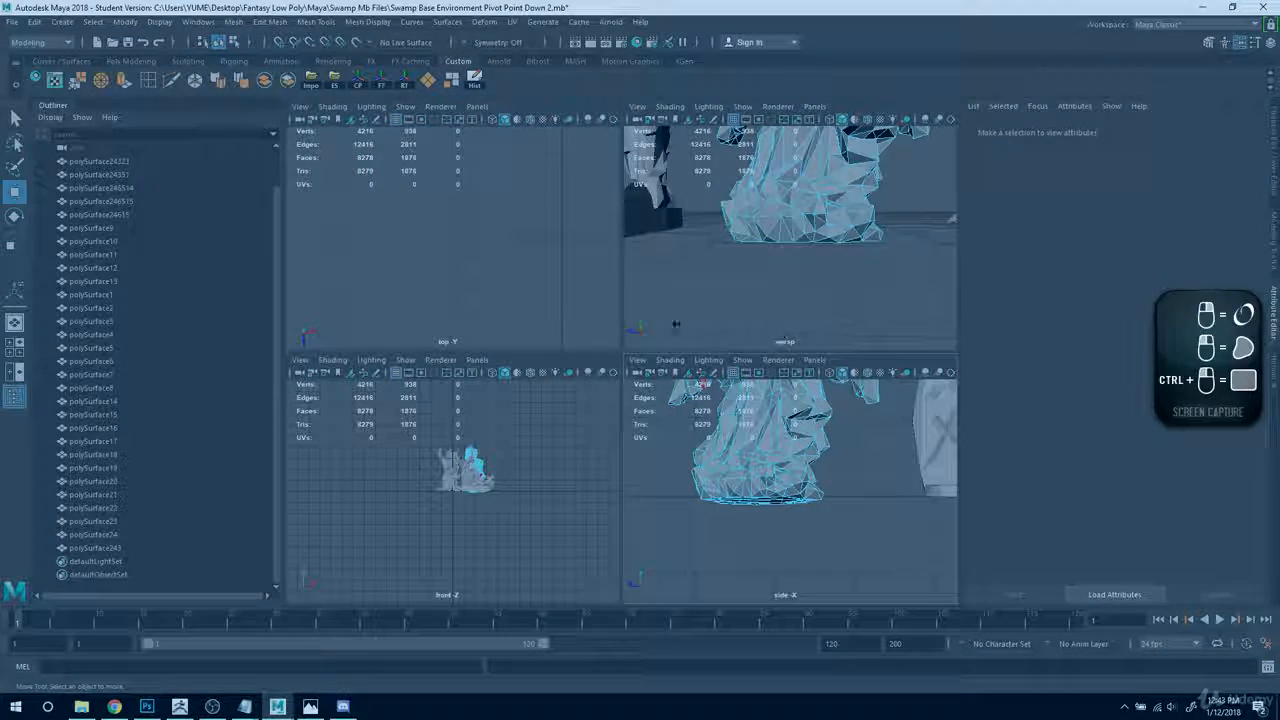
click(638, 331)
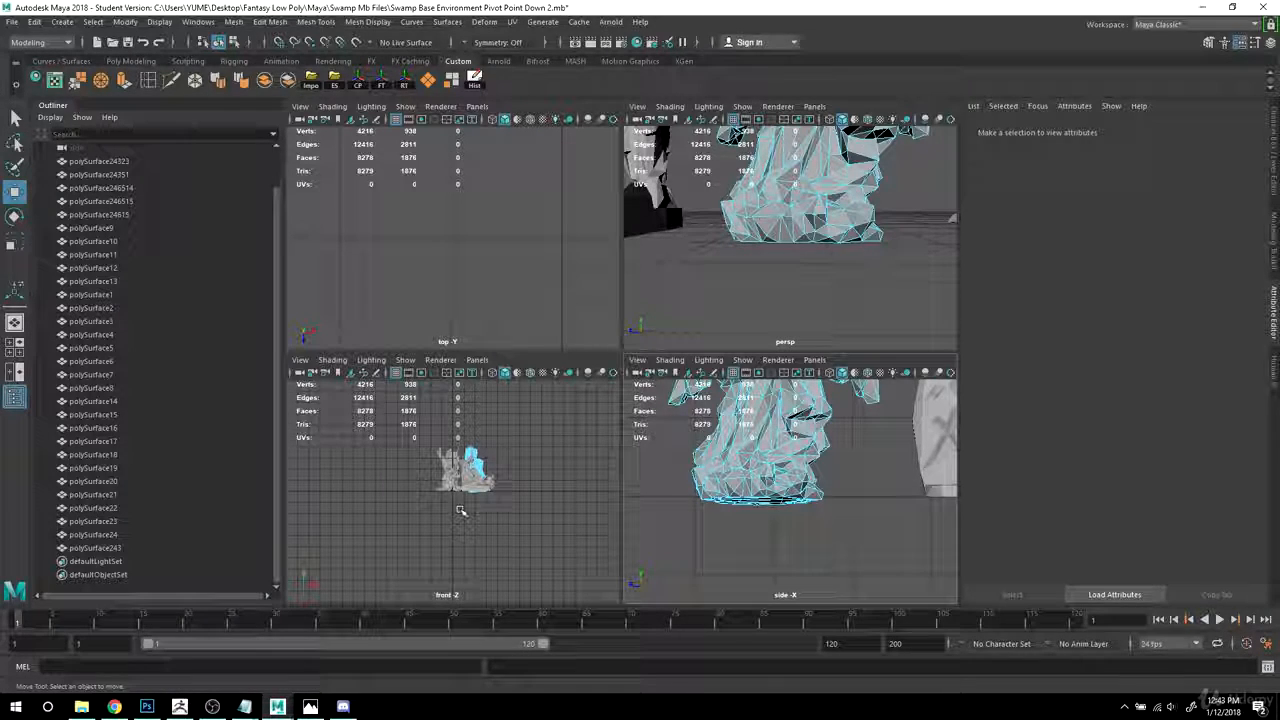
key(a)
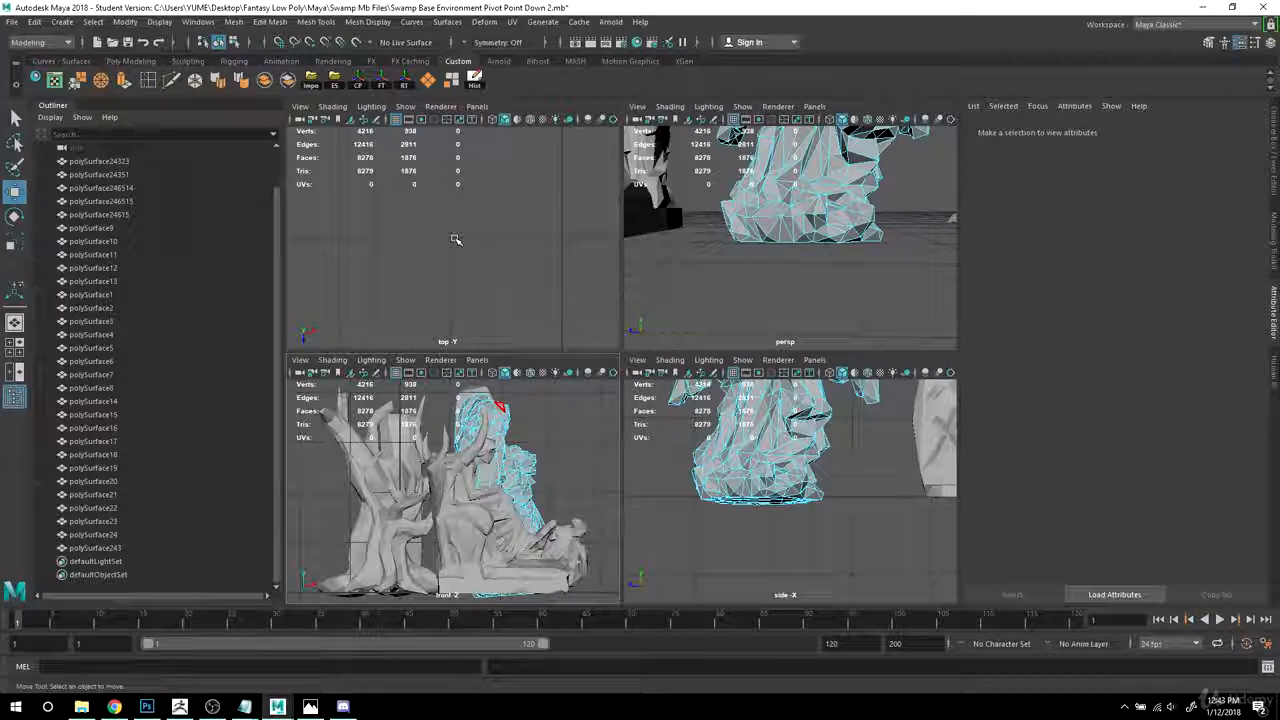
key(a)
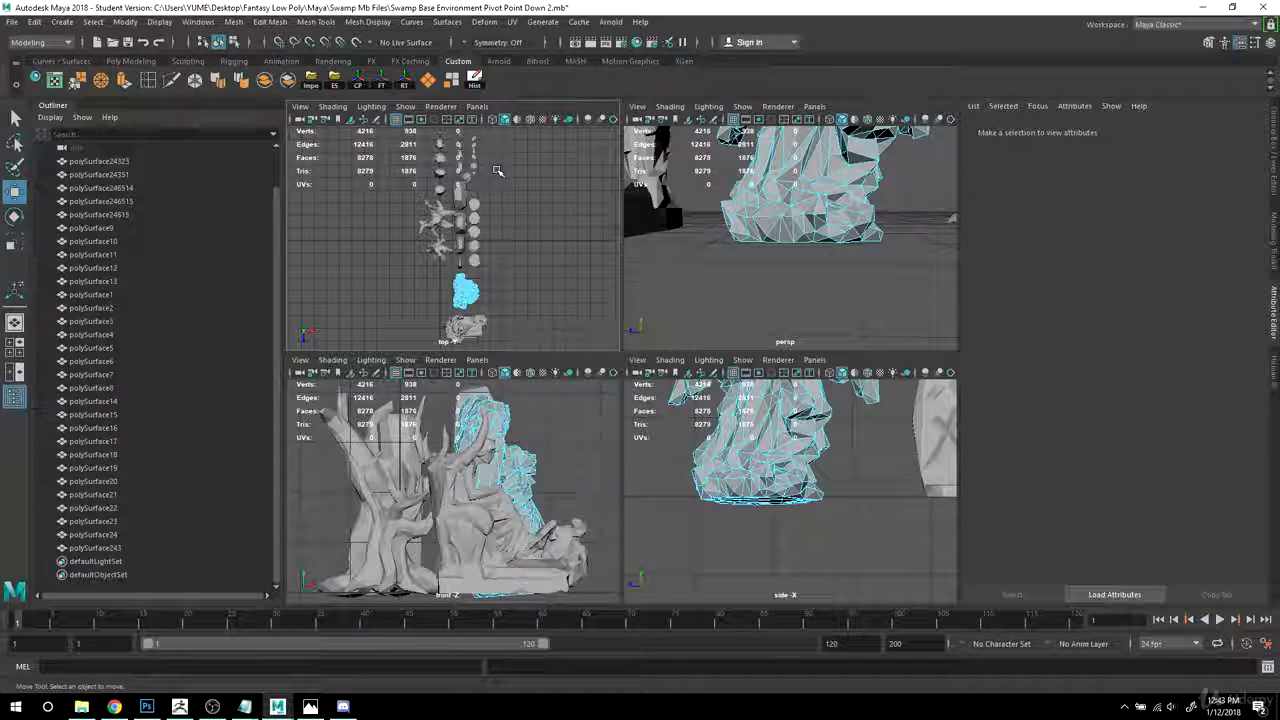
click(300, 106)
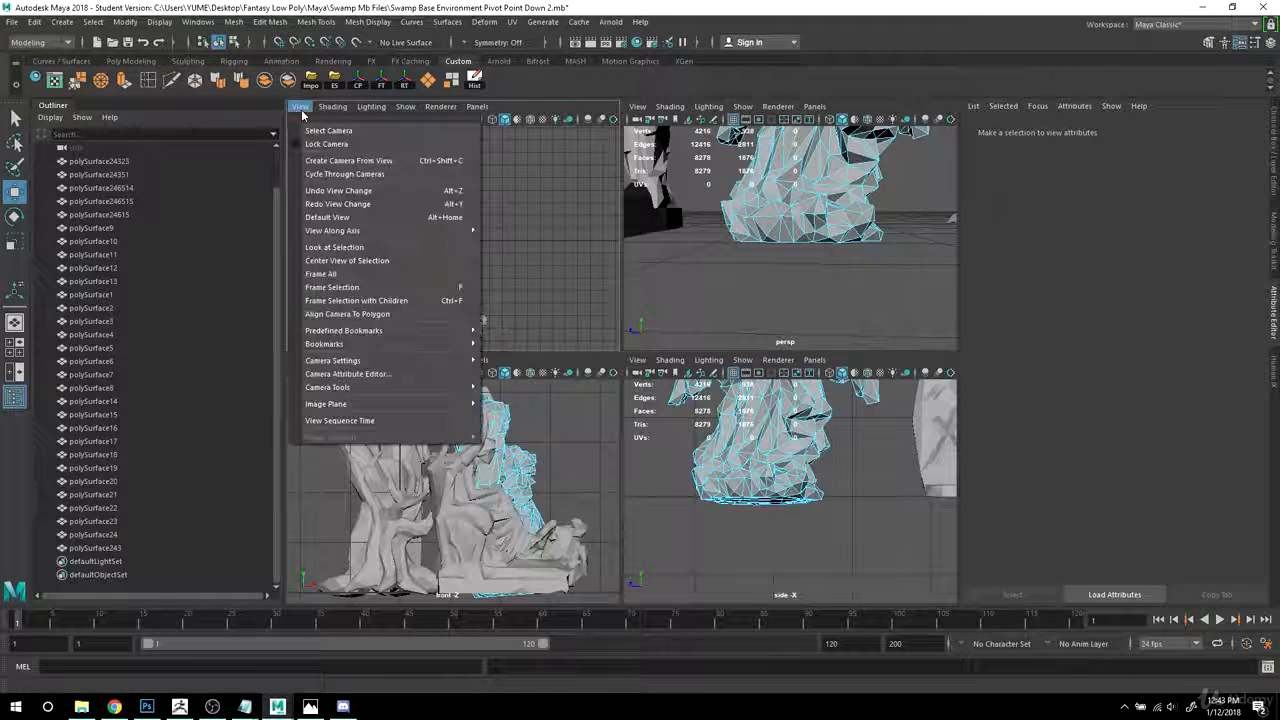
click(317, 132)
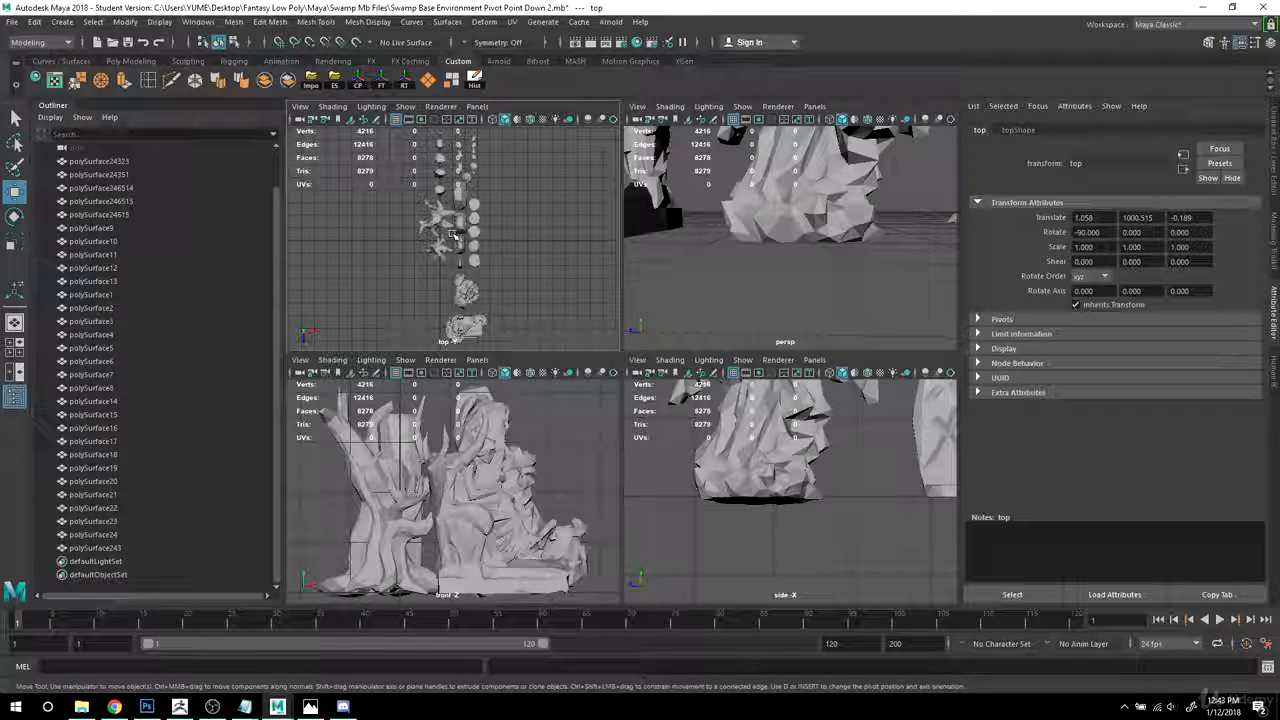
key(space)
key(space)
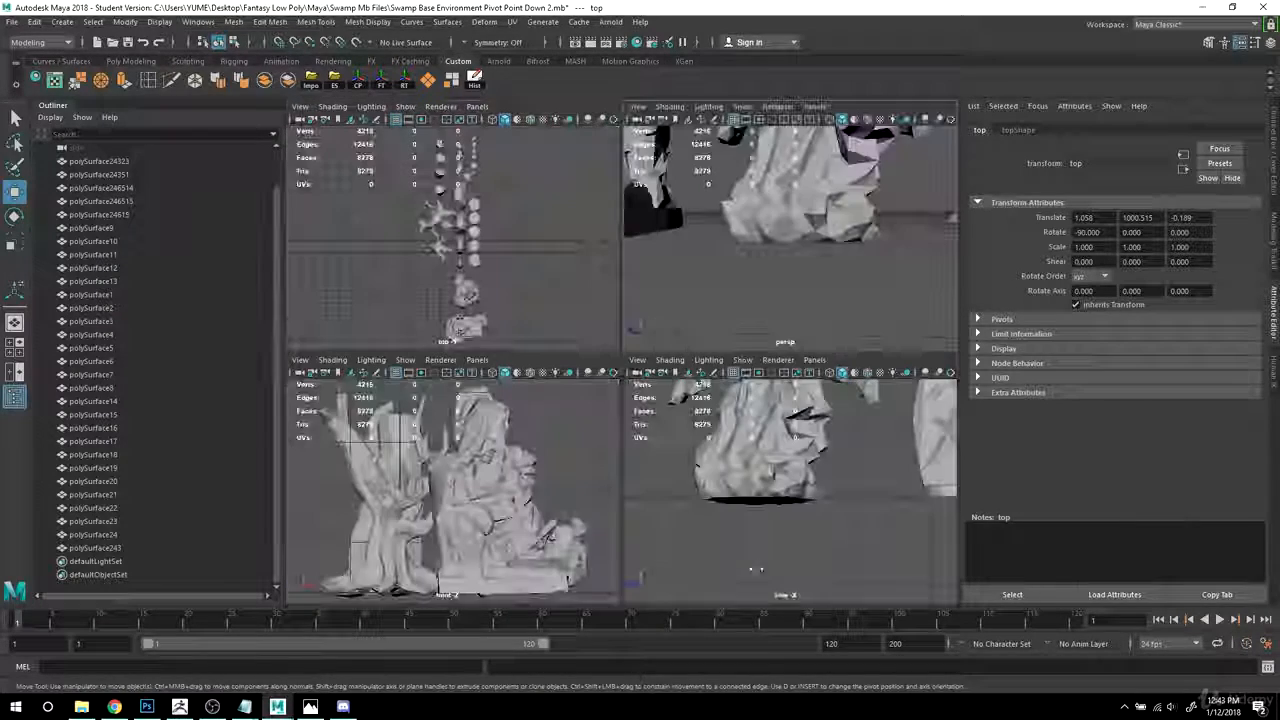
key(space)
key(a)
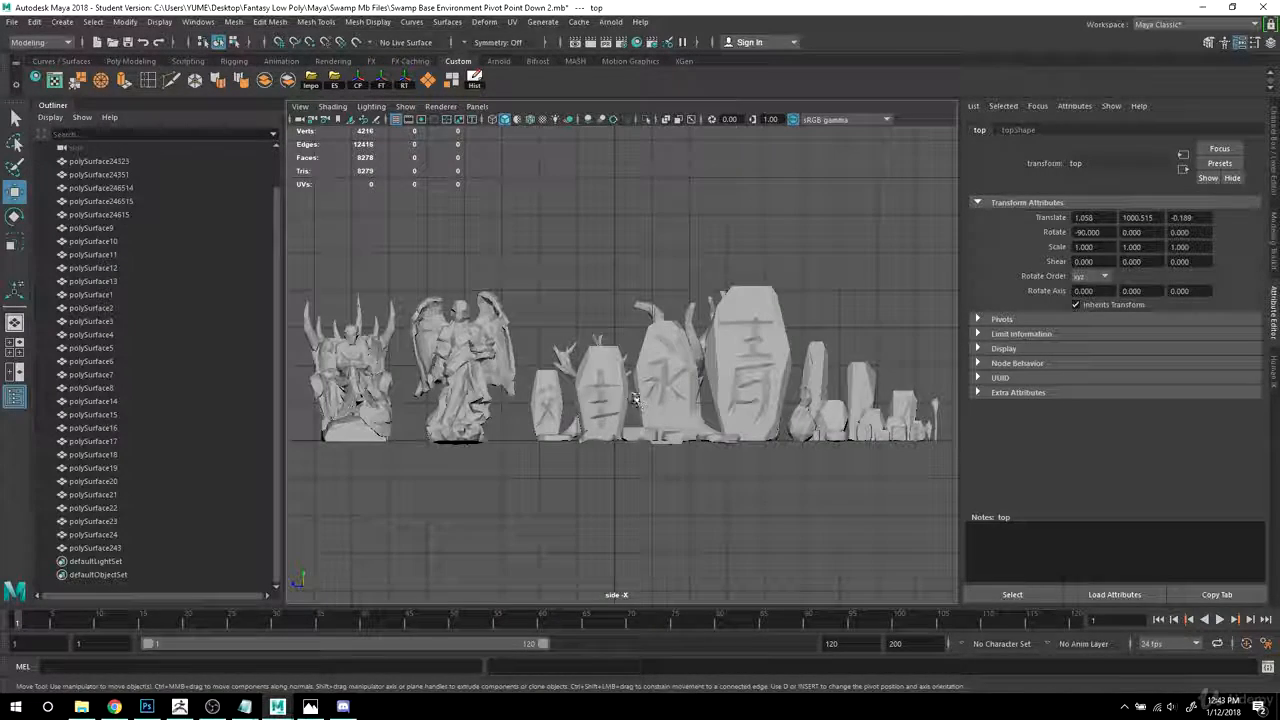
- Select the winged statue in the perspective view and switch it to face selection
key(space)
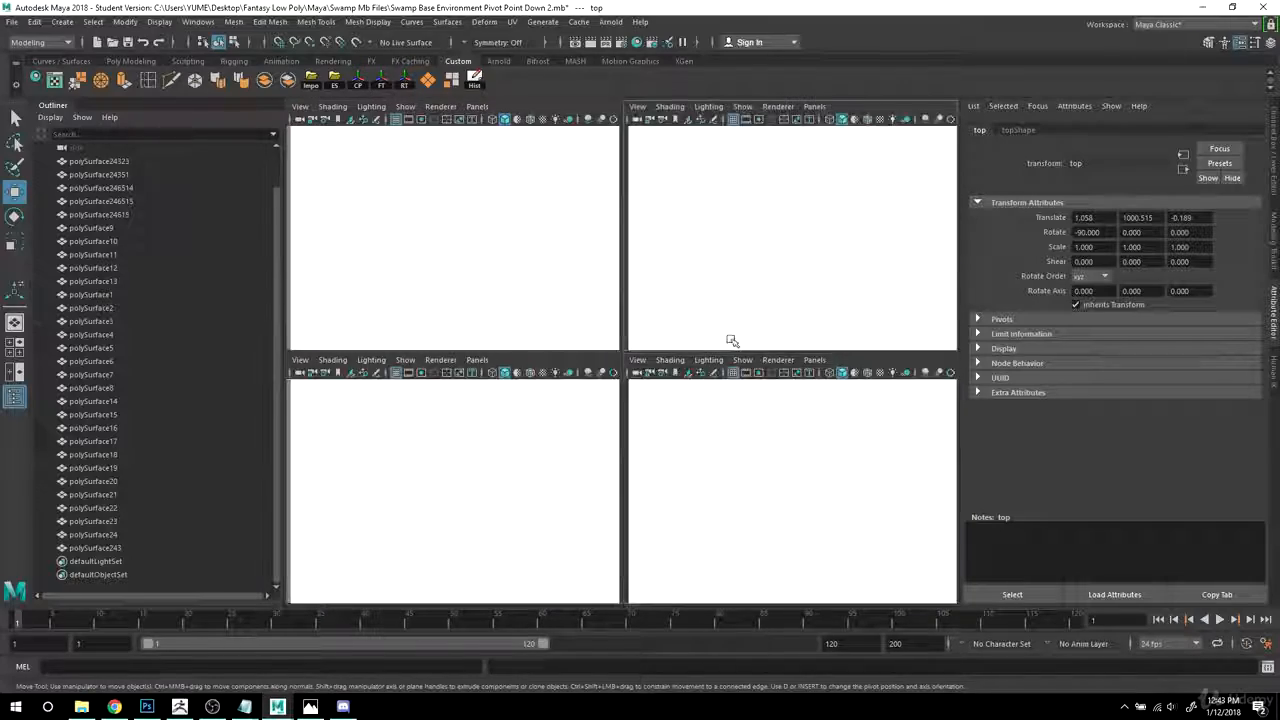
key(space)
alt+drag(731, 340, 671, 277)
click(671, 277)
right_drag(666, 277, 658, 287)
- Select the faces along the bottom of the winged statue in the side view and delete them
key(space)
key(space)
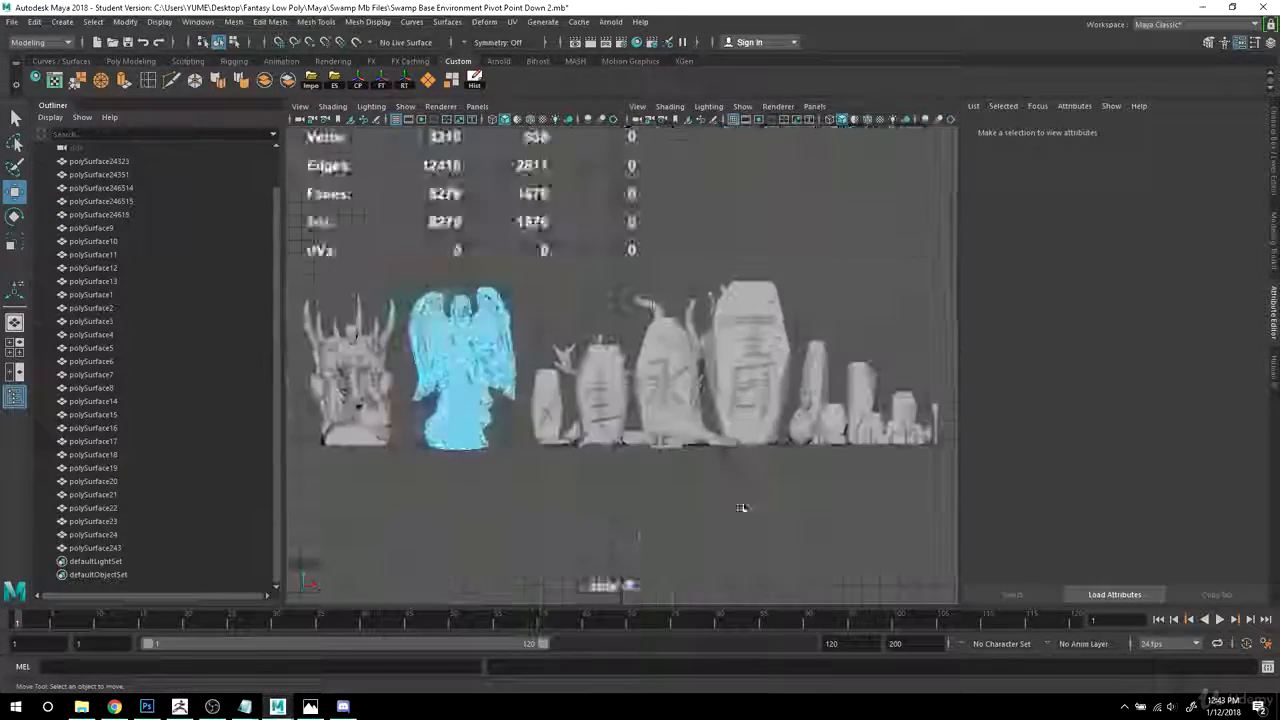
alt+middle_drag(651, 524, 857, 437)
alt+right_drag(663, 429, 688, 460)
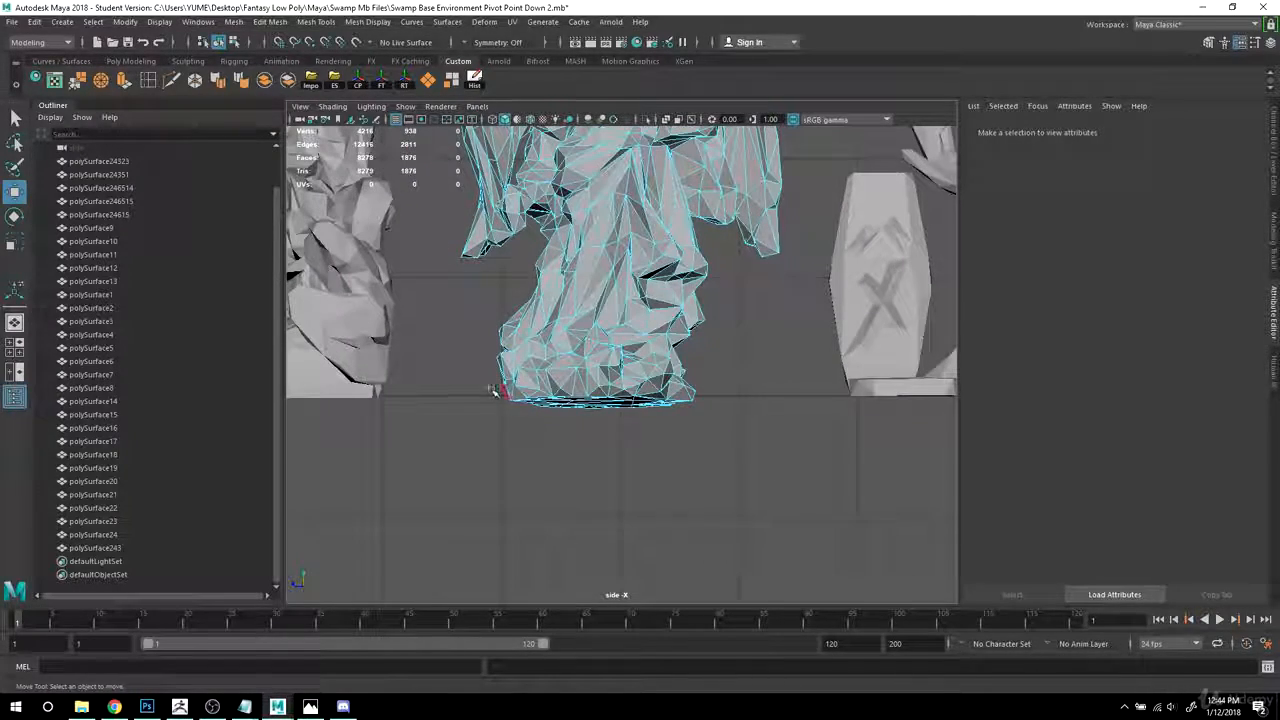
drag(750, 463, 748, 463)
drag(457, 322, 739, 391)
key(space)
key(space)
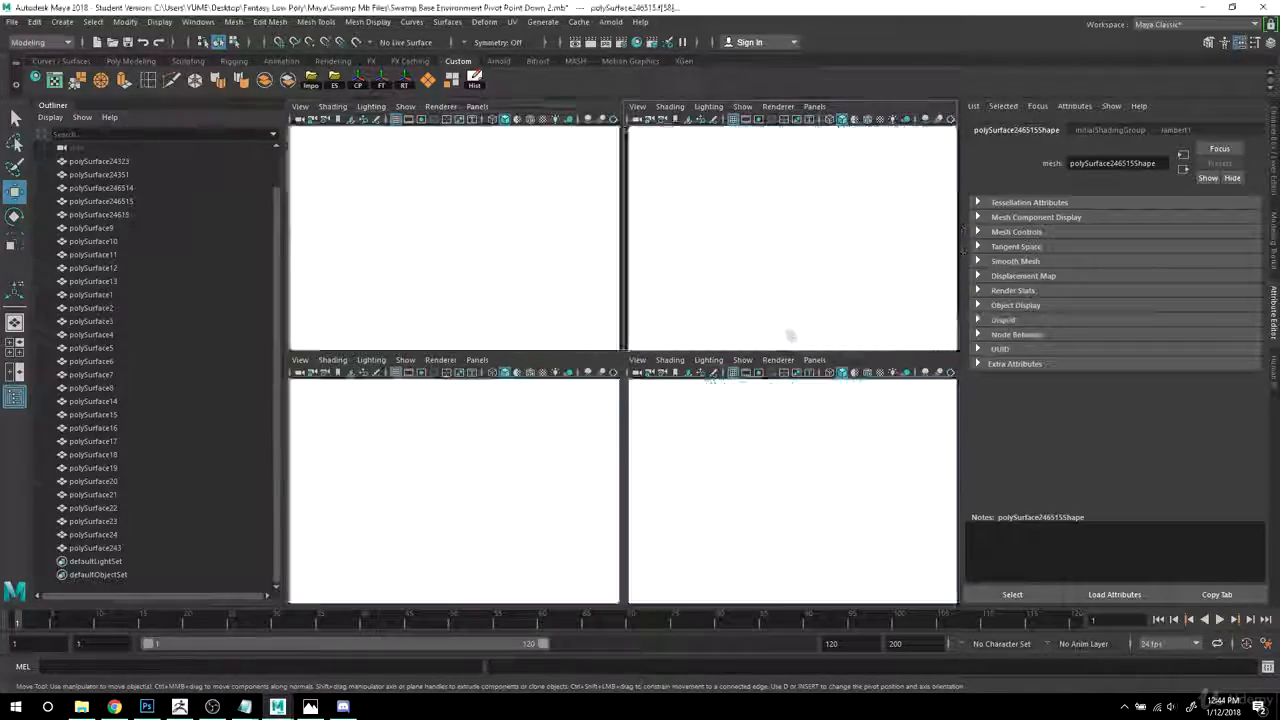
alt+drag(791, 334, 480, 431)
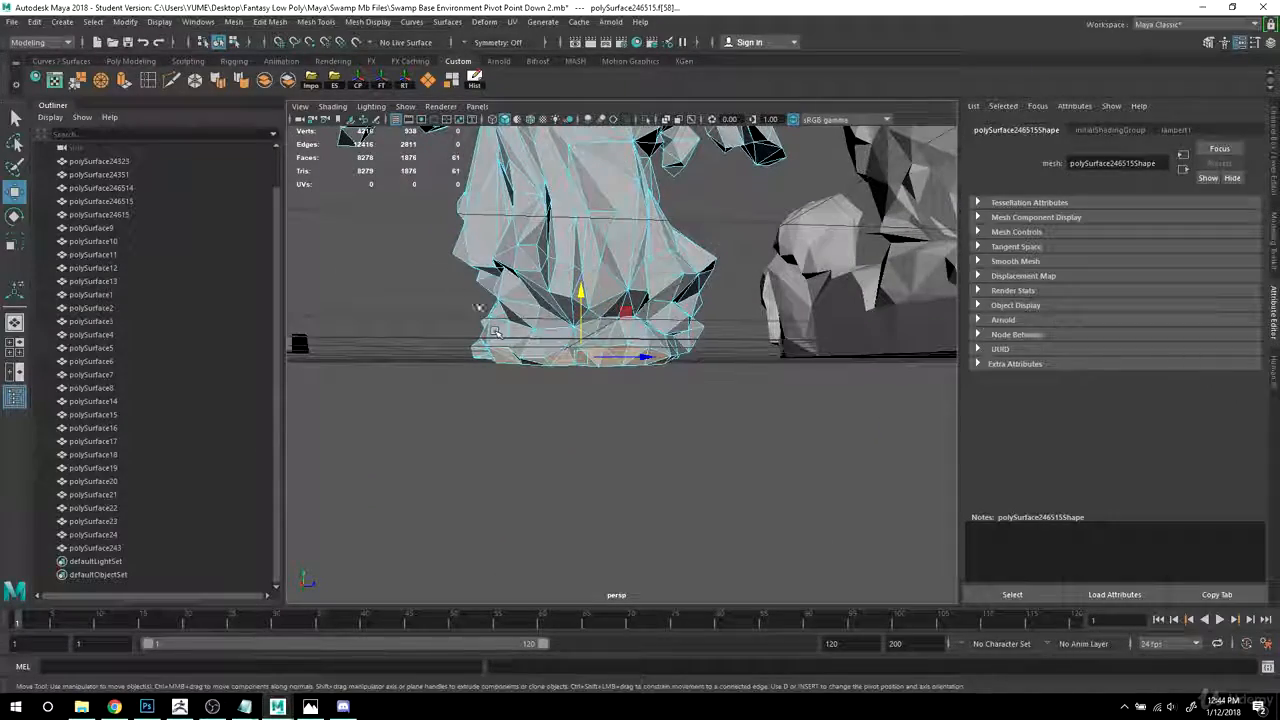
alt+drag(589, 425, 763, 352)
key(Delete)
- Select the open border edge loop of the winged statue's base, flatten it vertically, adjust its height, and return to object mode
right_click(663, 250)
right_drag(664, 218, 664, 214)
alt+right_drag(678, 242, 726, 254)
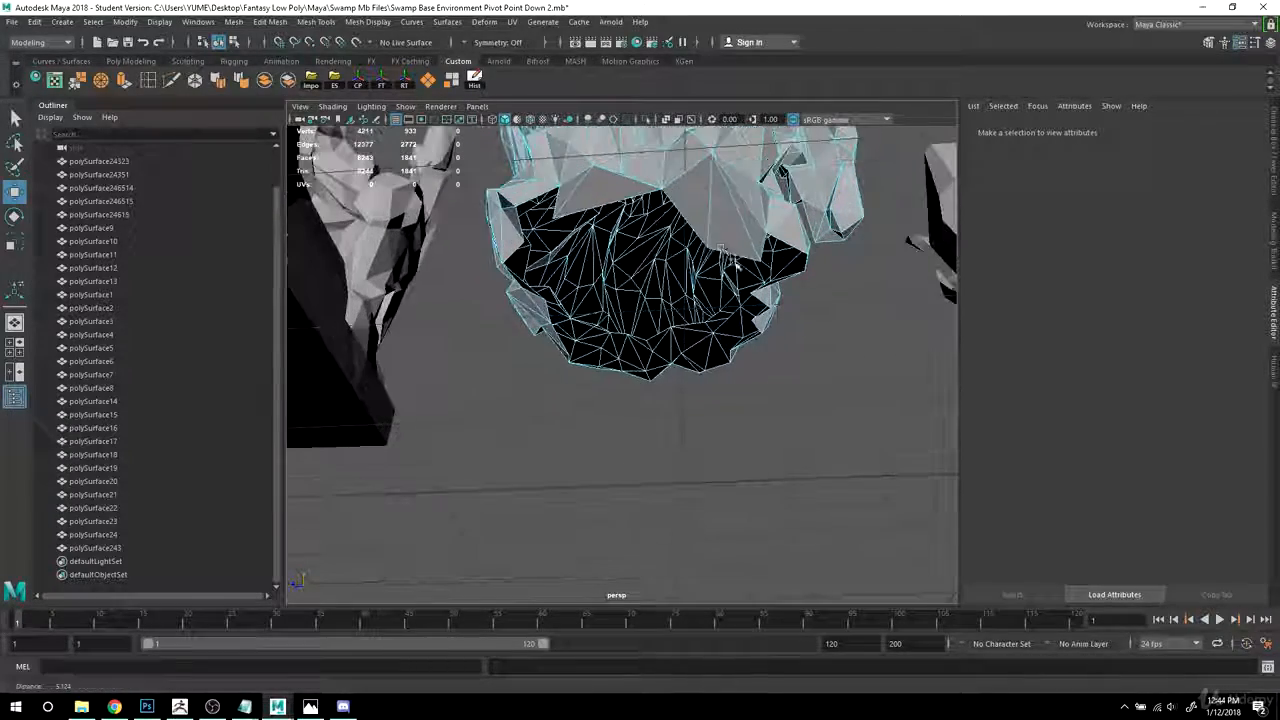
click(685, 213)
alt+drag(685, 213, 671, 286)
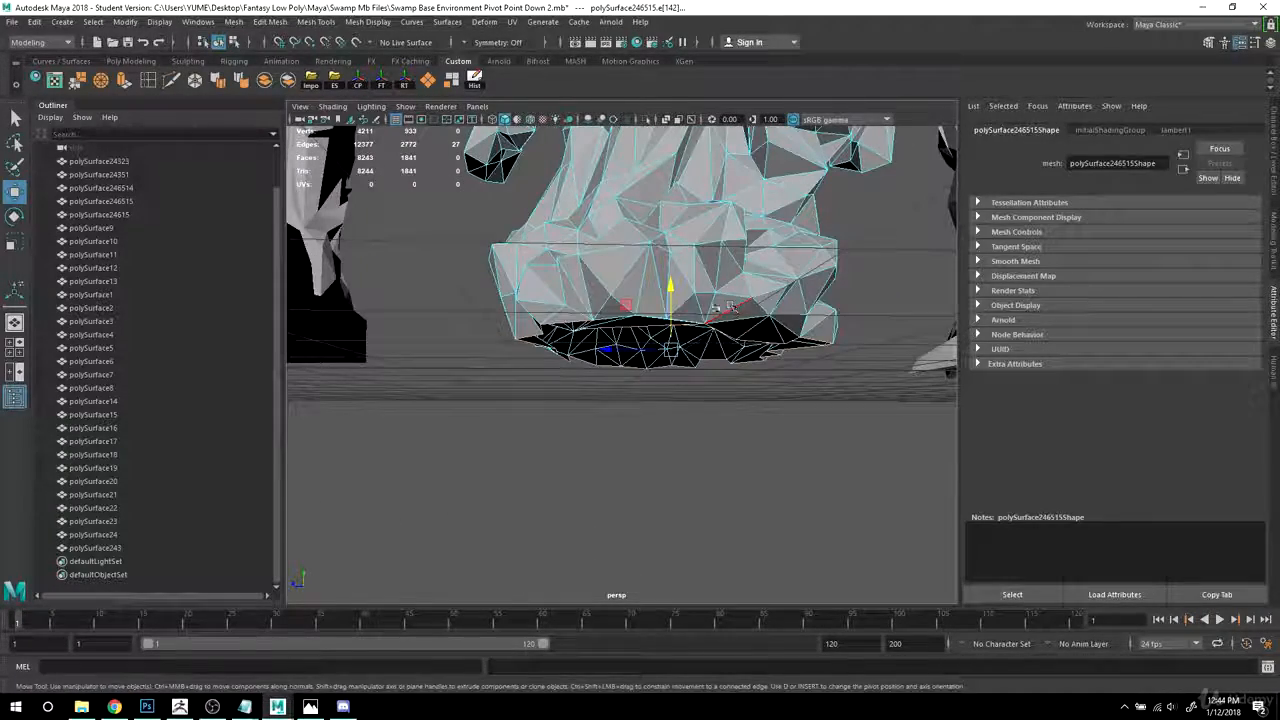
key(r)
mouse_move(722, 452)
alt+mouse_down()
mouse_move(709, 466)
mouse_move(720, 457)
alt+mouse_up()
key(w)
alt+drag(668, 335, 595, 311)
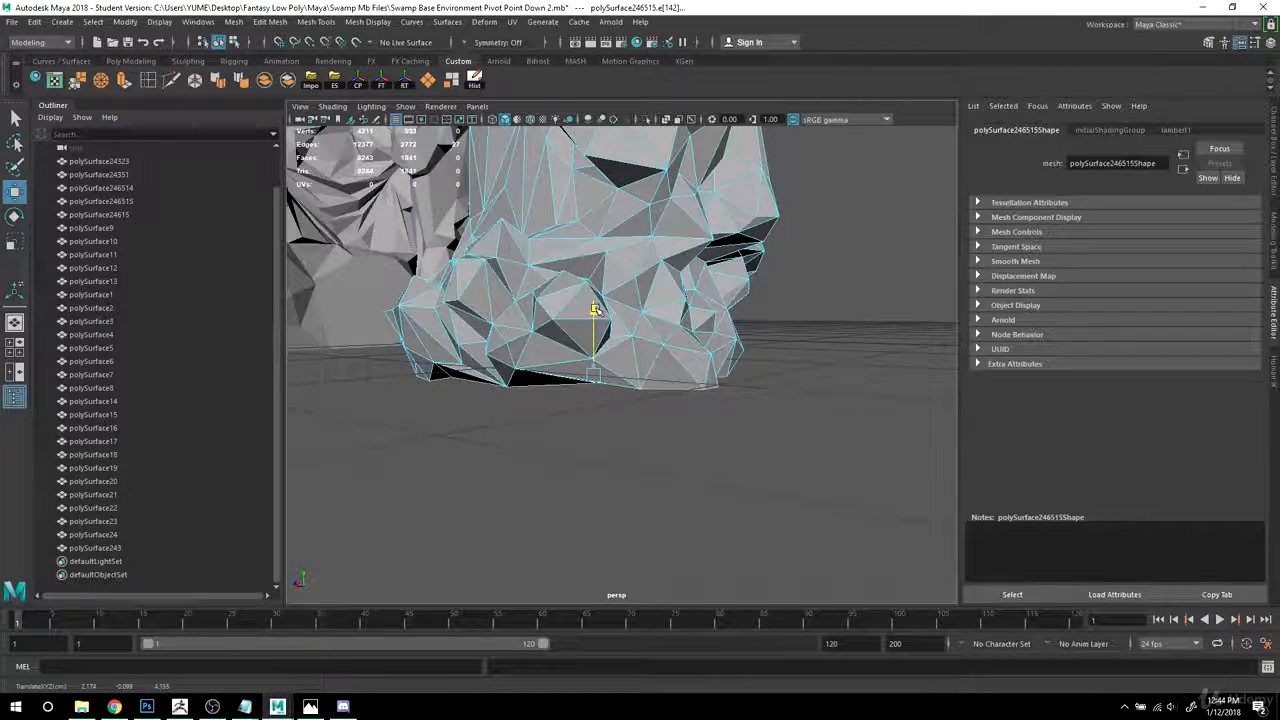
right_drag(597, 246, 662, 226)
click(876, 387)
scroll(878, 388, down, 8)
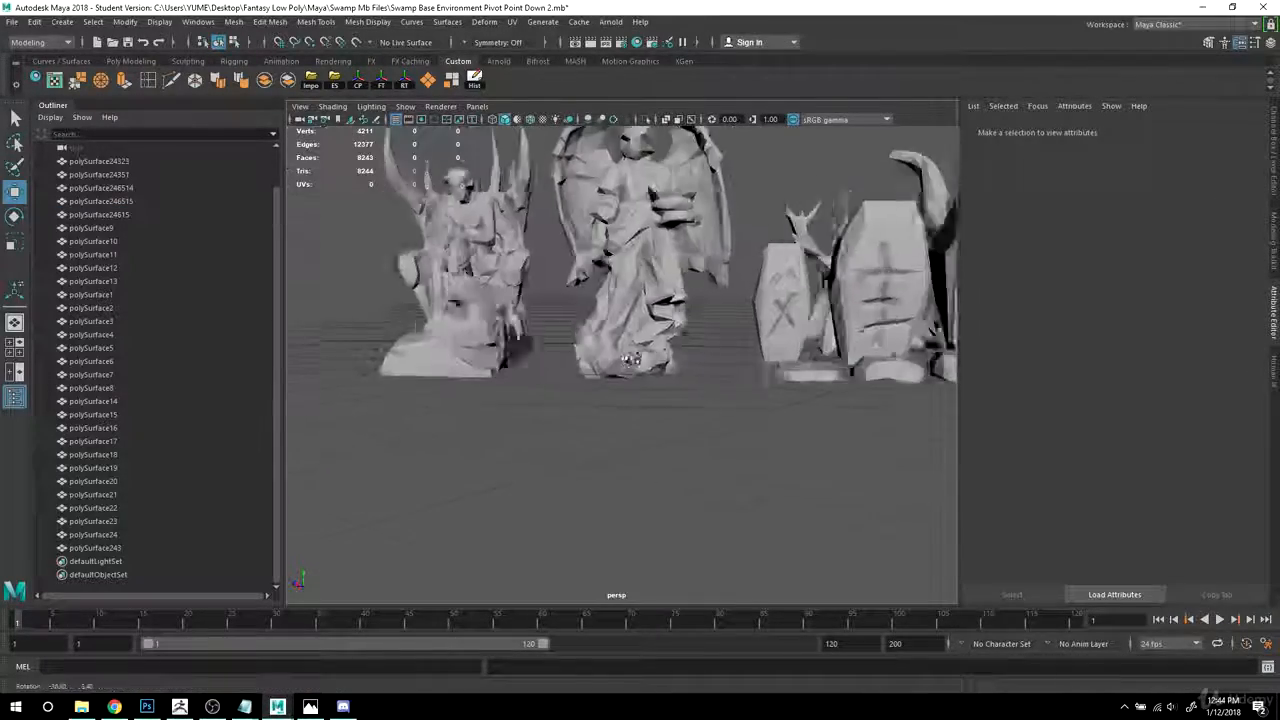
- Select the winged statue and examine its flattened base in the perspective and side views
alt+drag(800, 385, 671, 358)
click(655, 290)
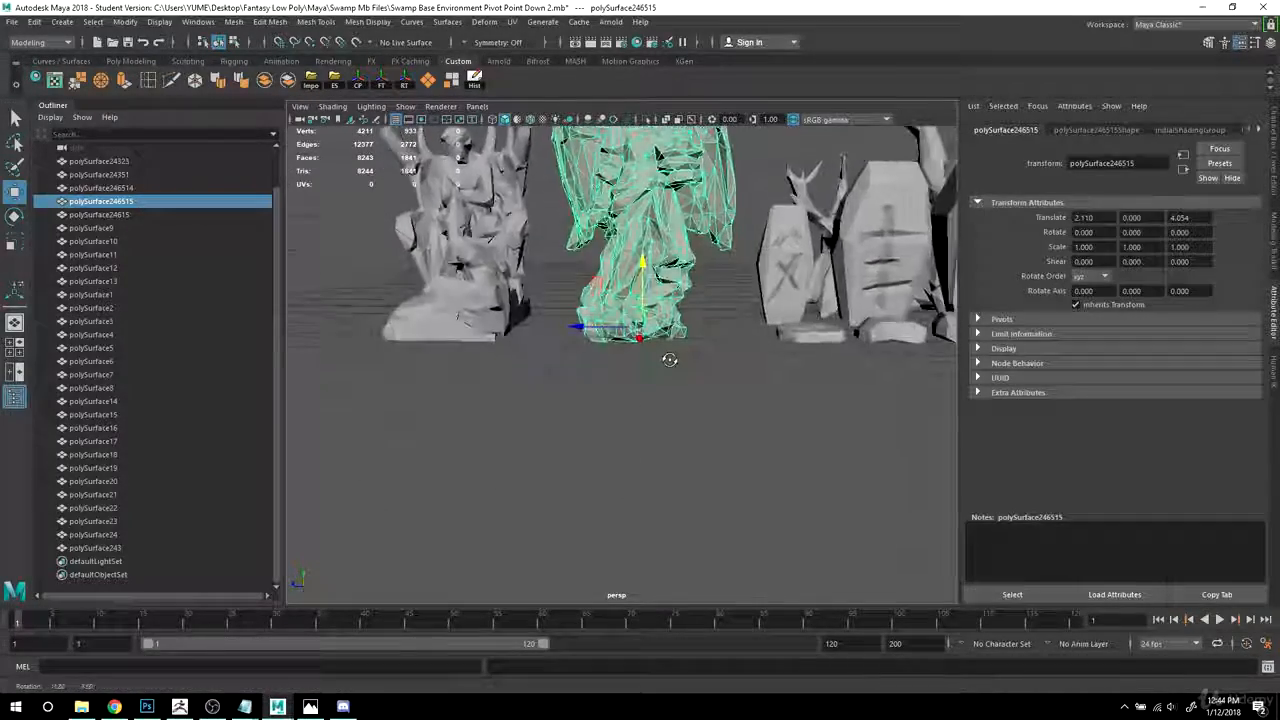
scroll(774, 394, up, 7)
alt+drag(774, 394, 673, 332)
key(space)
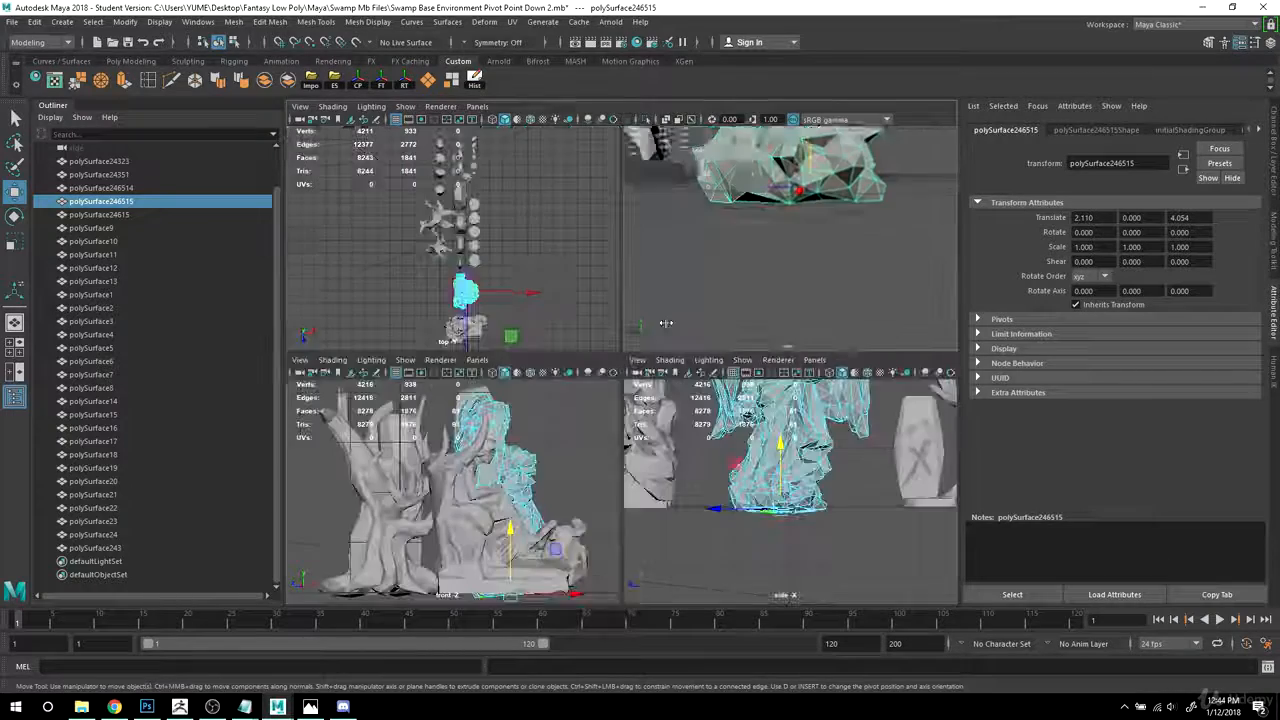
key(space)
scroll(800, 506, down, 2)
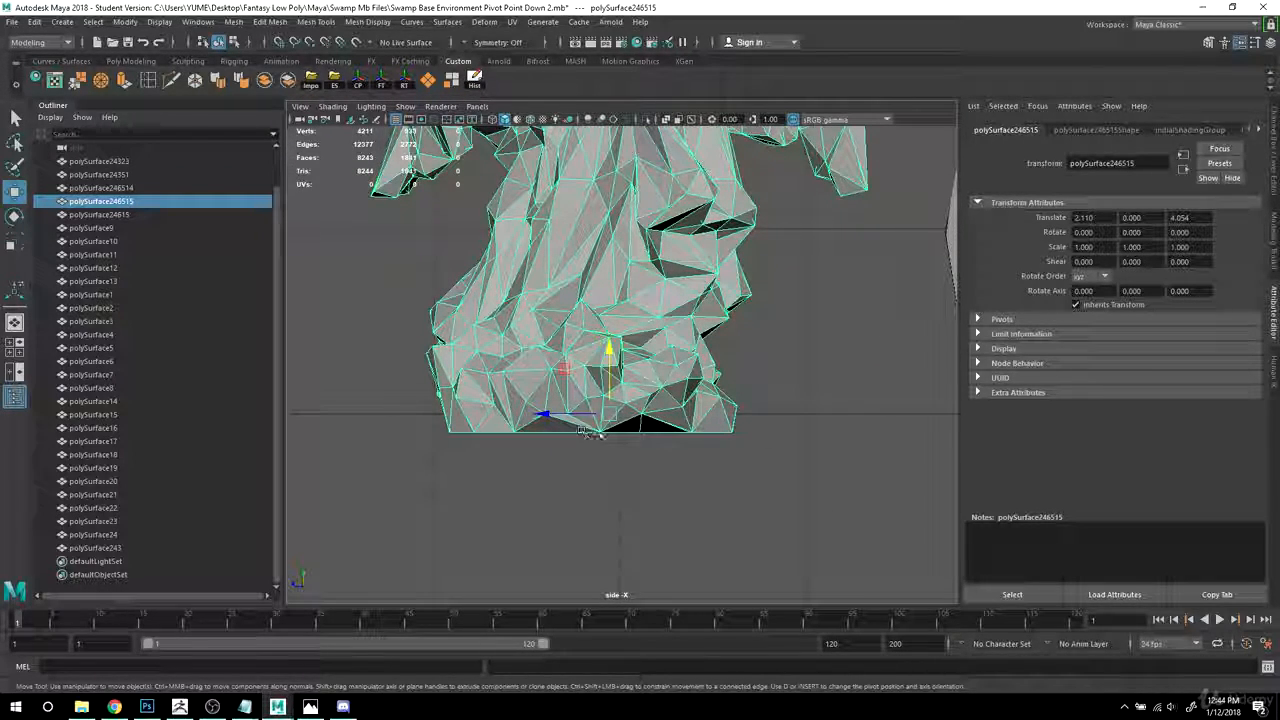
key(Print)
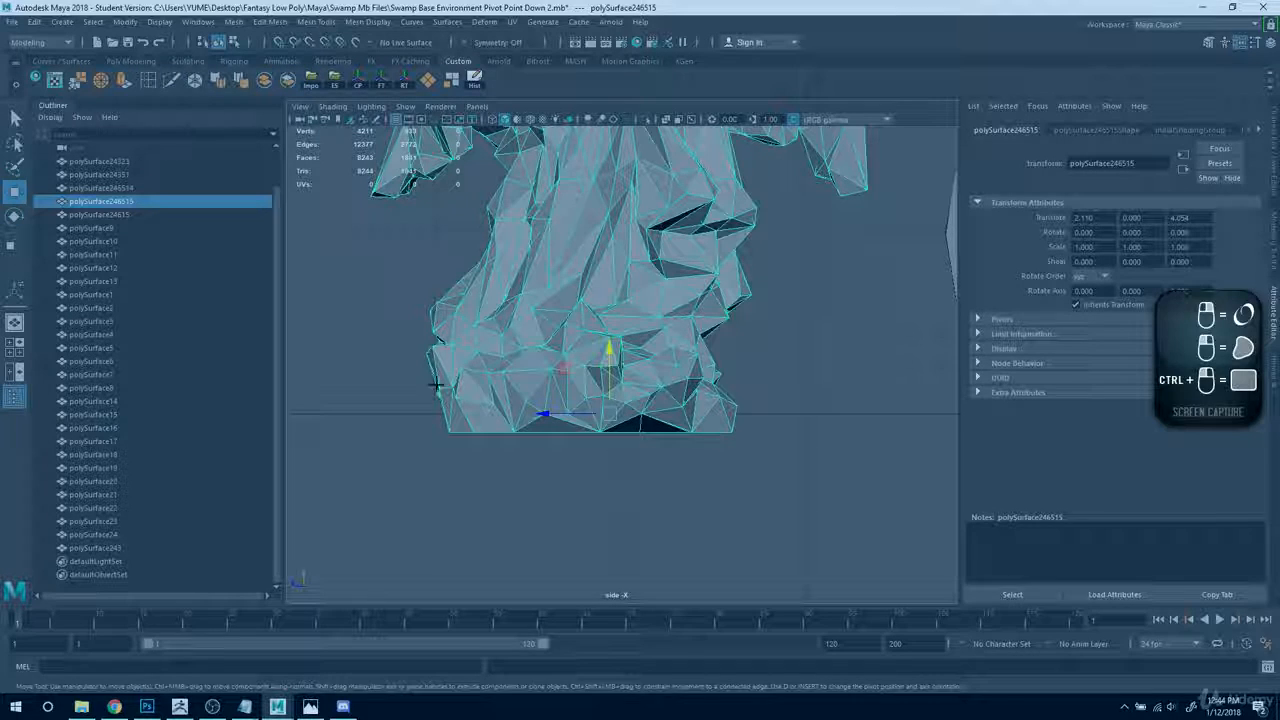
drag(437, 423, 648, 429)
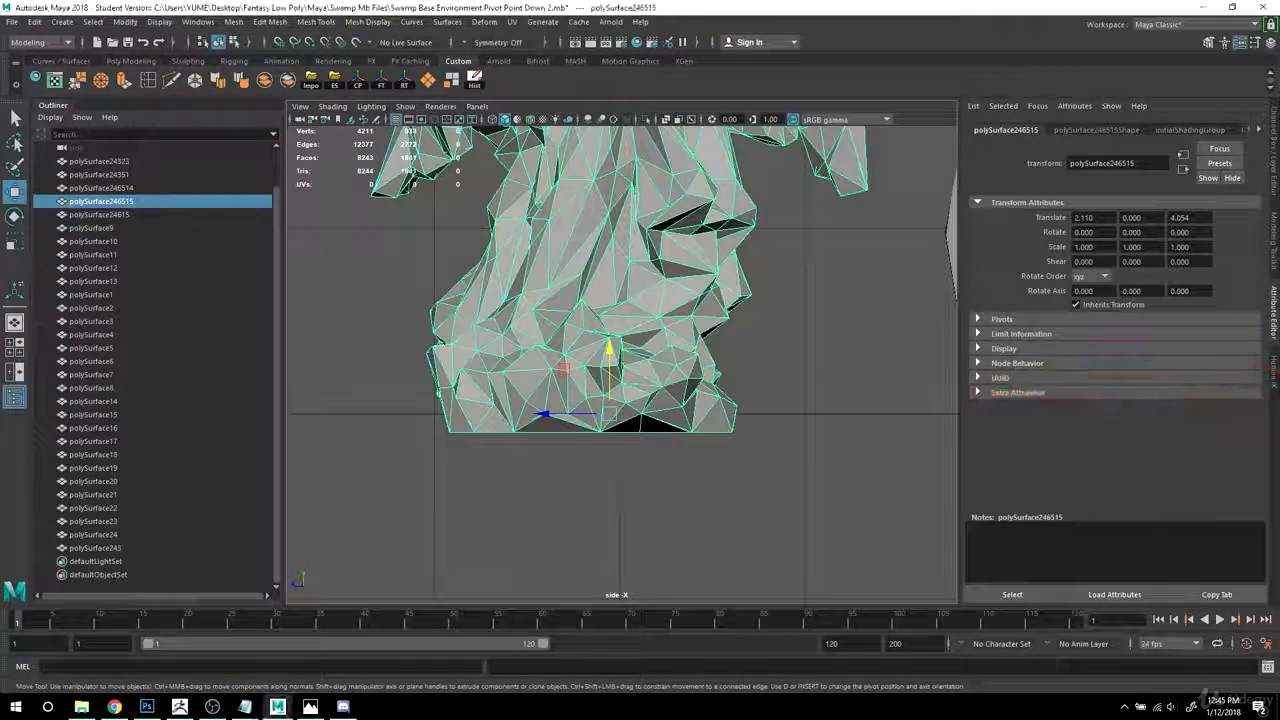
- Select the throne statue and compare its base with the winged statue's against the ground line in side and perspective views
scroll(756, 465, down, 3)
alt+right_drag(756, 466, 877, 503)
click(550, 345)
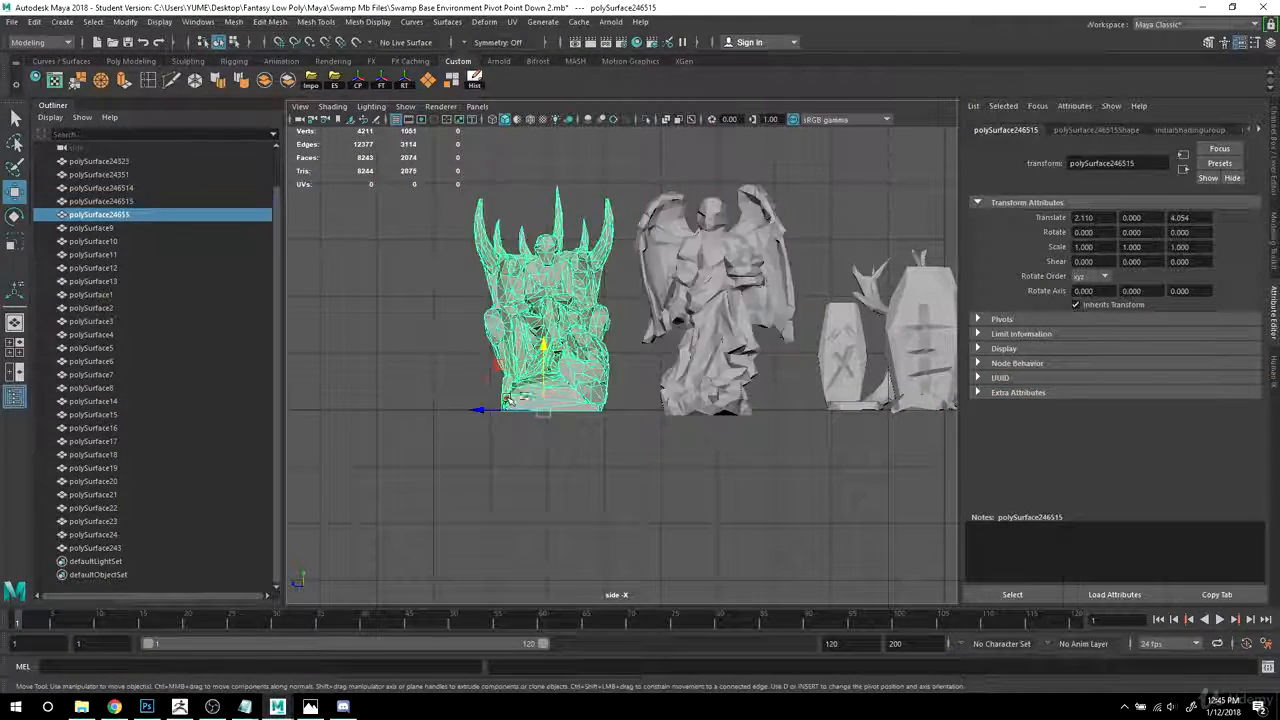
alt+right_drag(575, 420, 733, 461)
alt+middle_drag(590, 472, 626, 434)
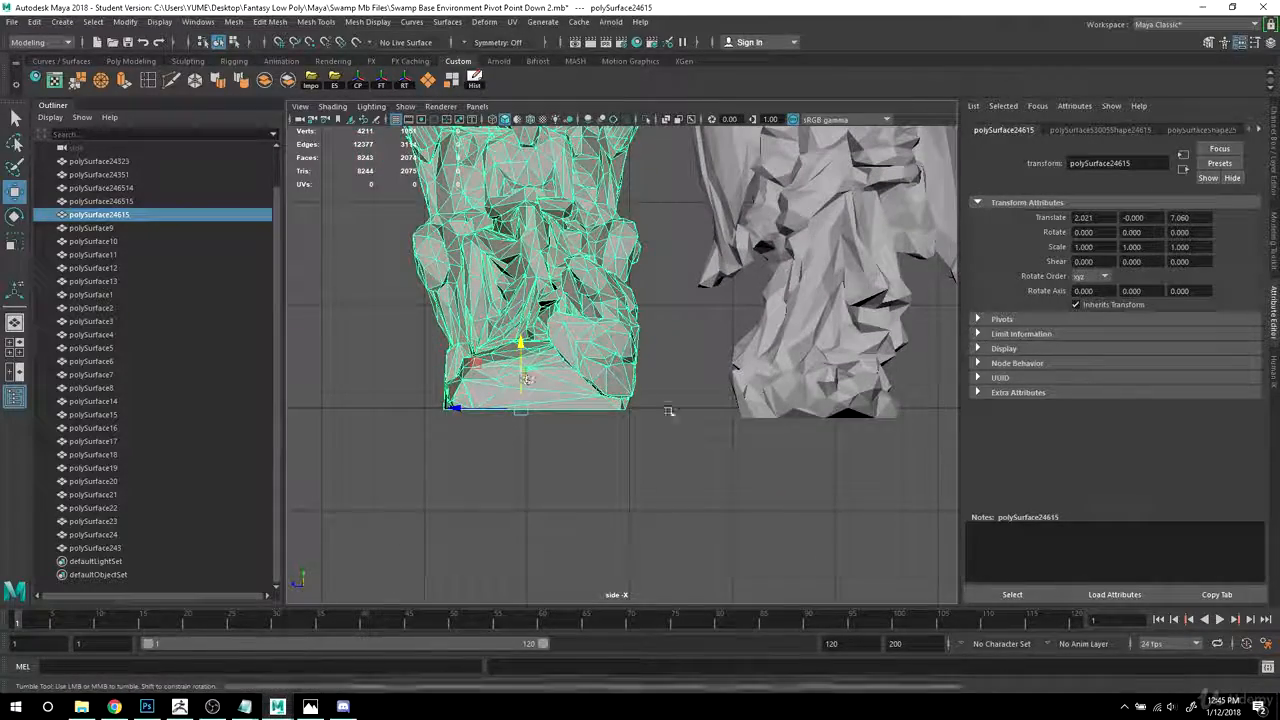
key(space)
key(space)
alt+right_drag(786, 374, 614, 381)
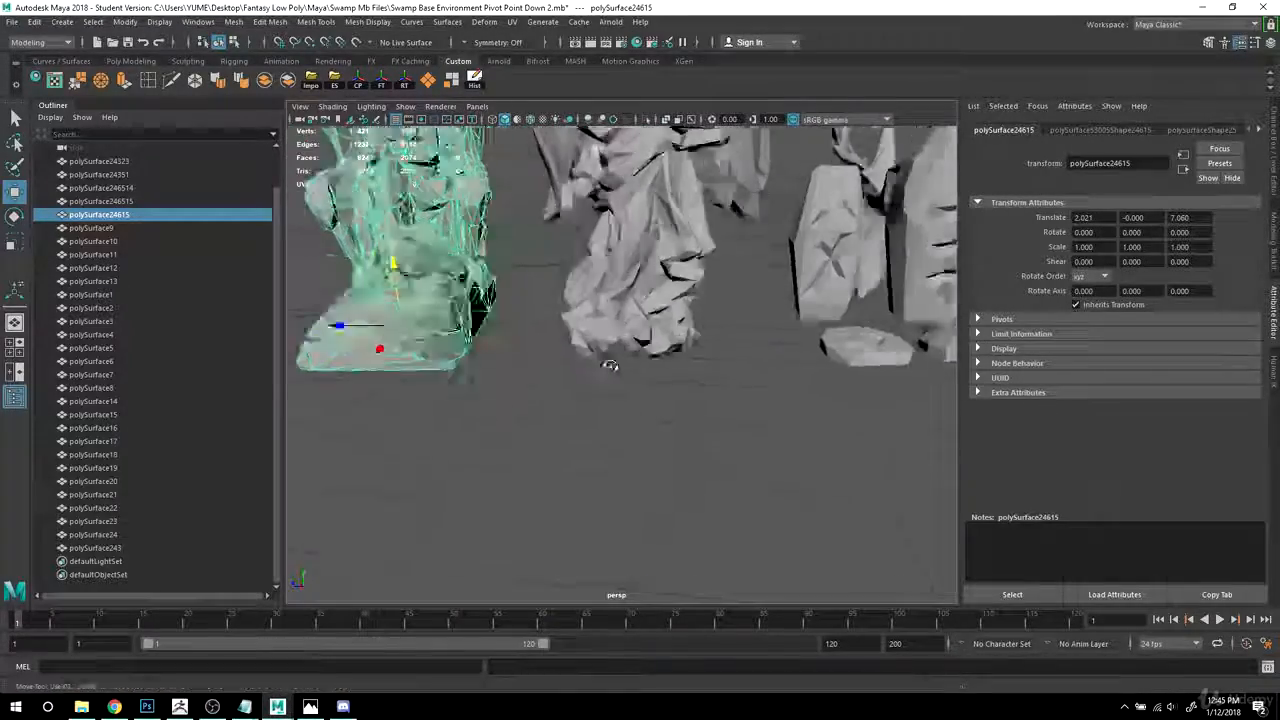
alt+drag(614, 381, 651, 390)
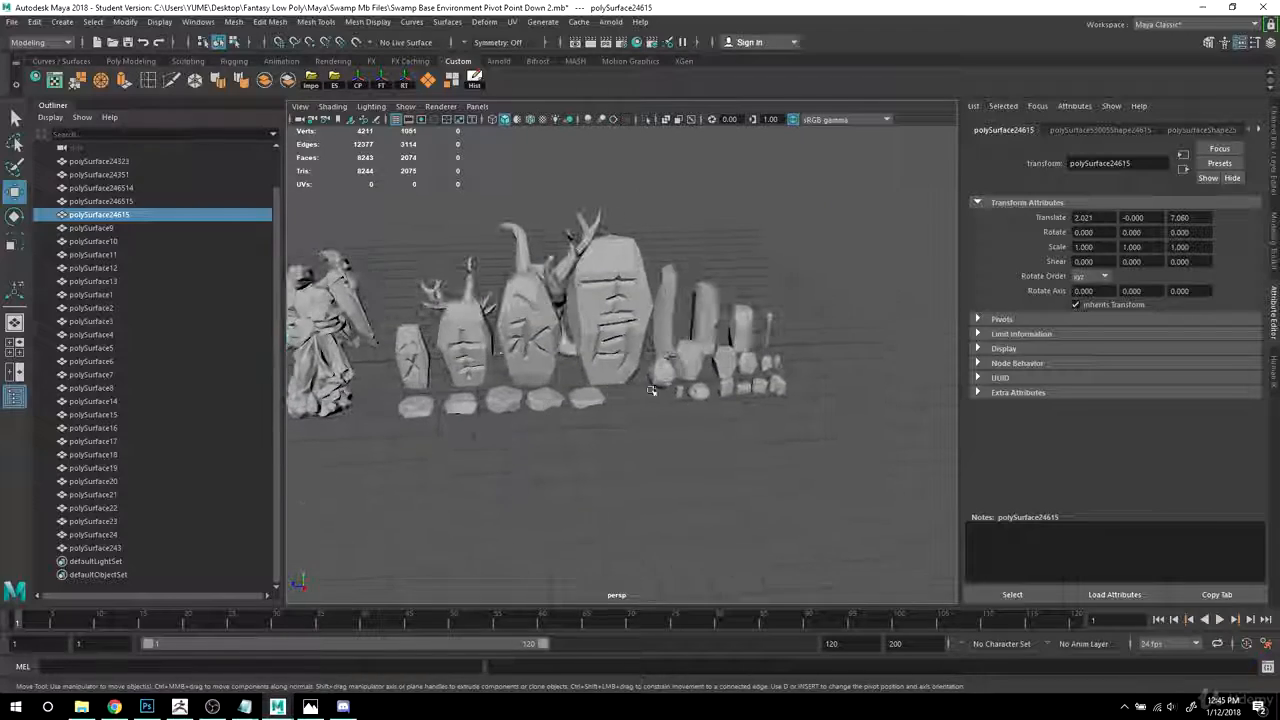
- Select the carved rune stones and flat stepping stones one after another and look over them from the front and above
click(614, 324)
alt+drag(566, 420, 583, 394)
alt+right_drag(583, 394, 606, 402)
mouse_move(606, 402)
alt+mouse_down()
mouse_move(580, 429)
mouse_move(606, 415)
alt+mouse_up()
click(549, 412)
click(528, 346)
click(430, 341)
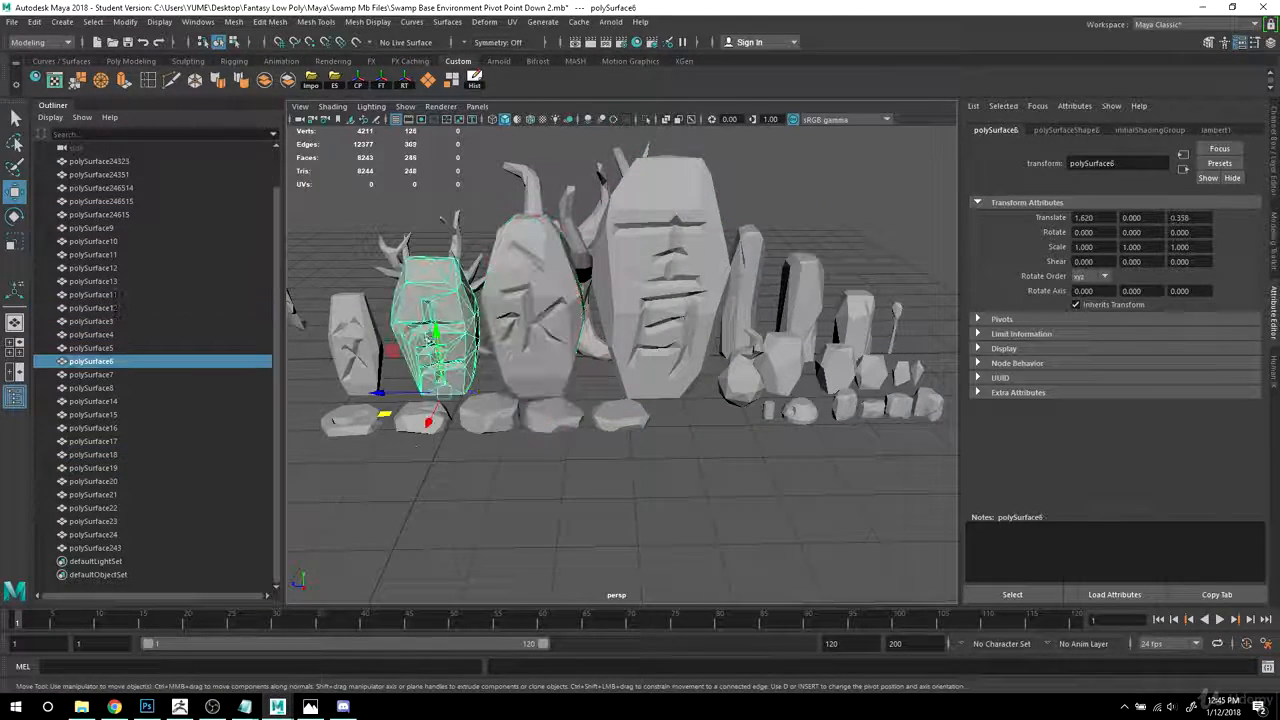
click(360, 423)
alt+drag(830, 494, 846, 474)
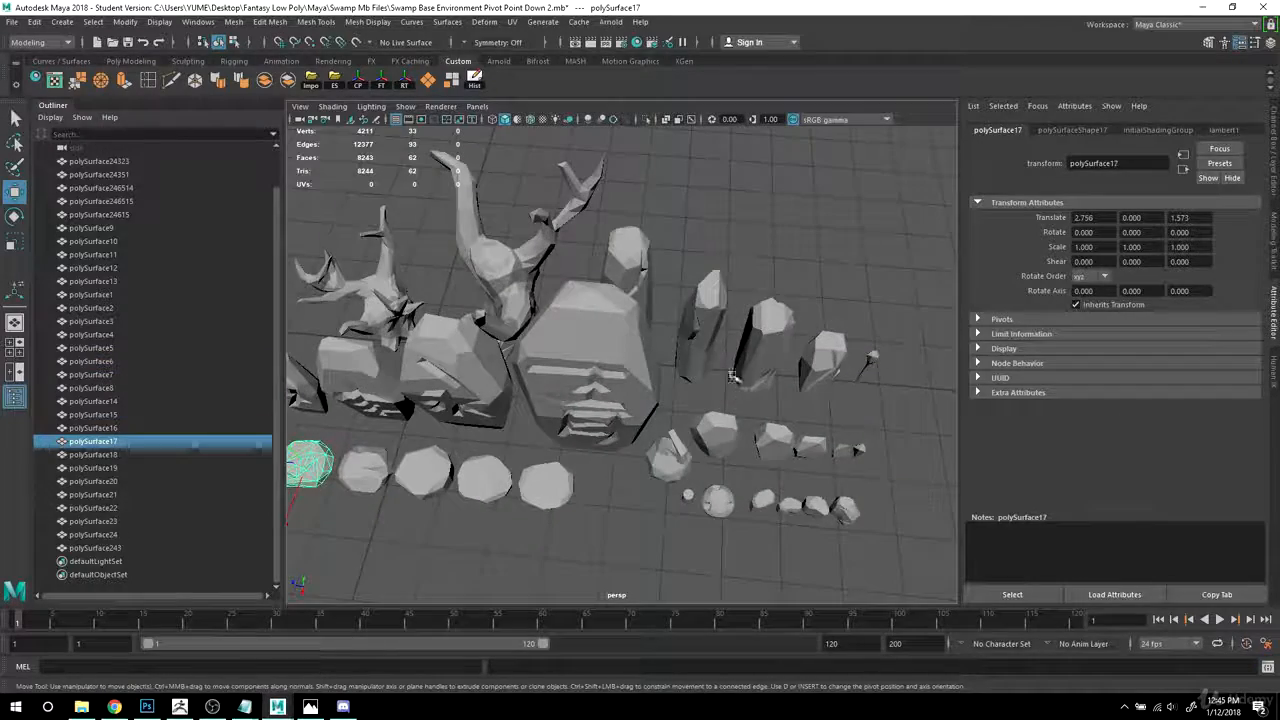
- Select the standing pillars and small rocks at the end of the row, individually and as a group, to examine them
click(697, 325)
alt+drag(868, 412, 879, 317)
click(815, 419)
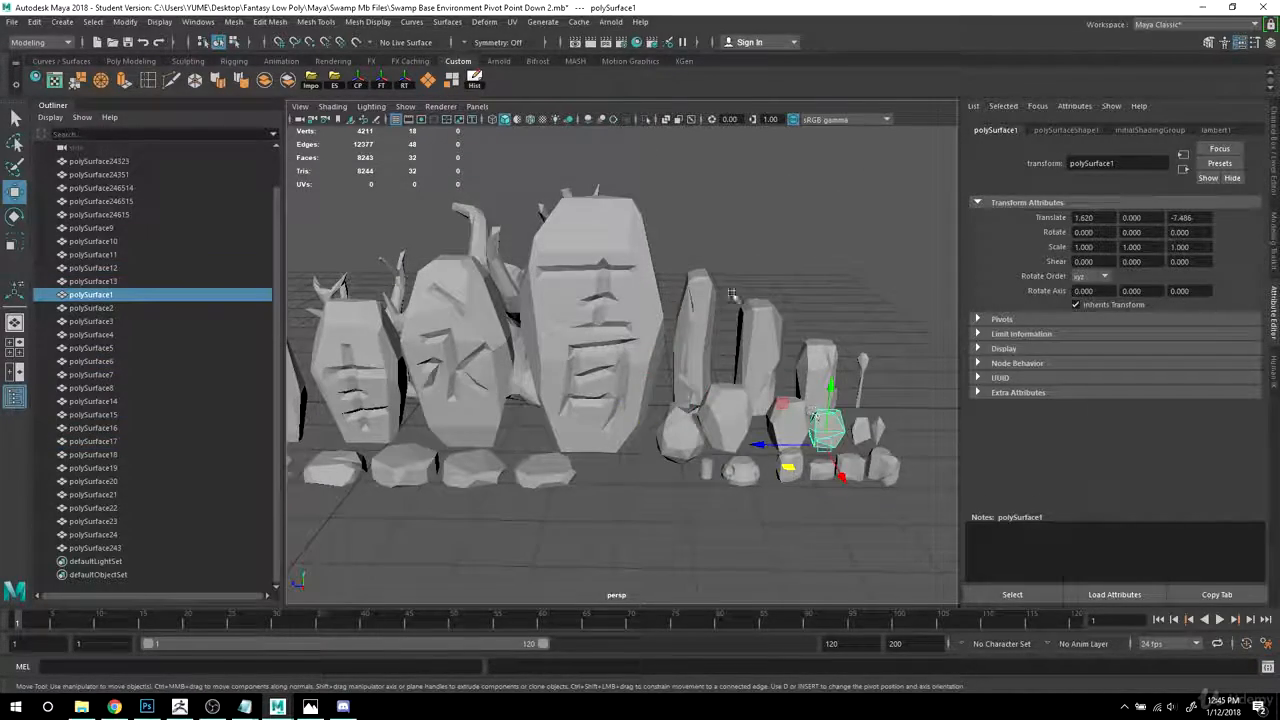
click(700, 296)
drag(700, 246, 810, 424)
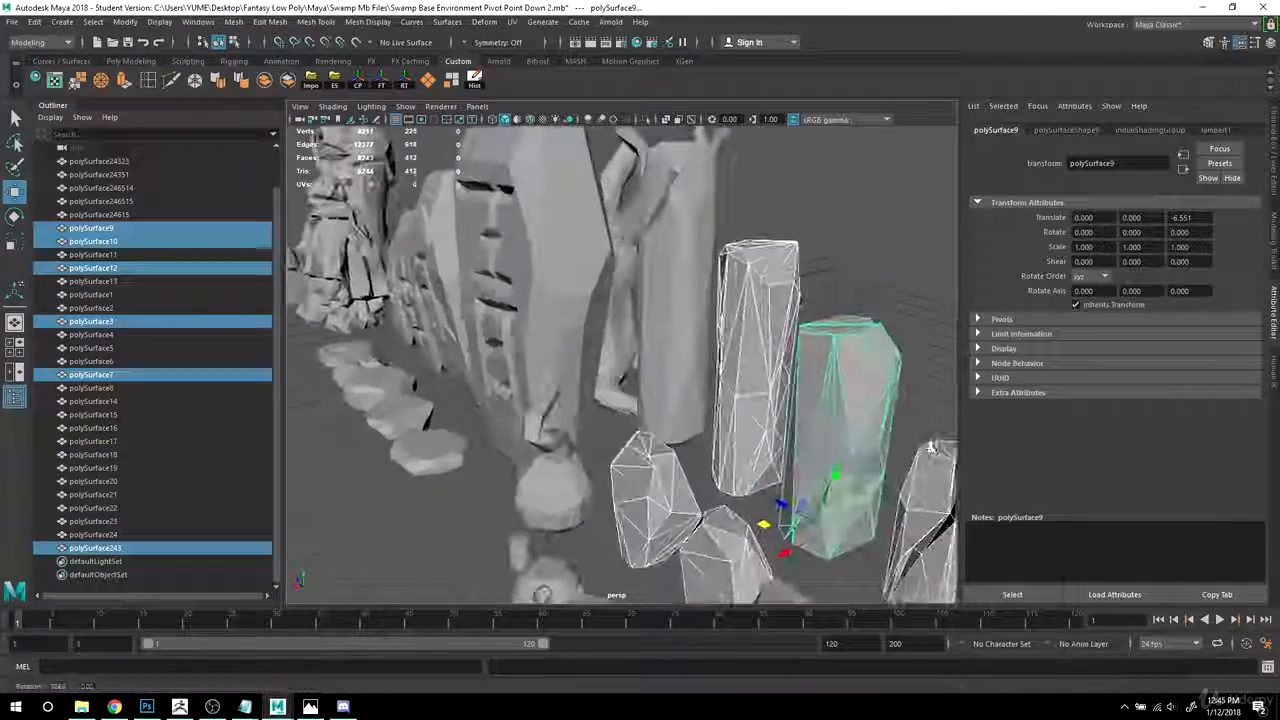
- Examine the stone pillars from behind, selecting them individually up to the tallest one
alt+middle_drag(920, 395, 757, 371)
click(757, 371)
alt+drag(757, 371, 525, 318)
click(566, 302)
click(482, 335)
scroll(500, 325, down, 2)
alt+middle_drag(606, 266, 516, 317)
click(578, 328)
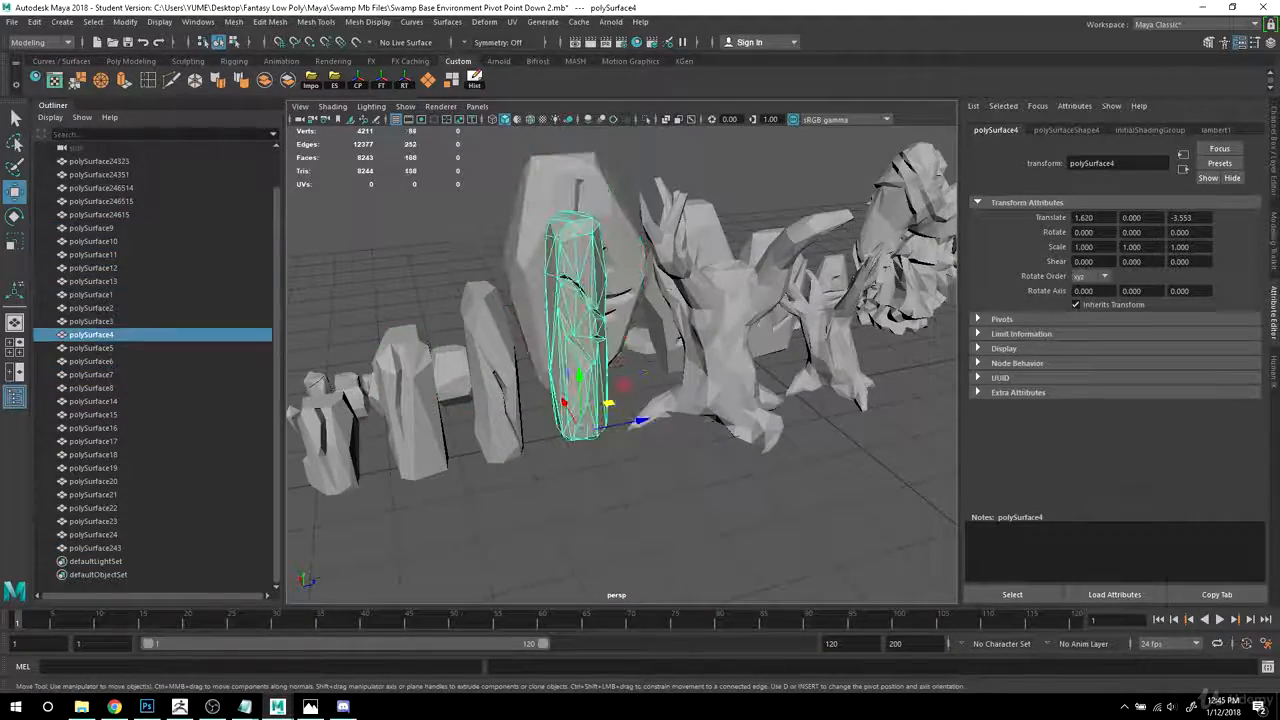
click(580, 330)
- Select the large branching tree behind the rune stones and examine its trunk up close
click(696, 352)
alt+middle_drag(693, 355, 611, 417)
alt+right_drag(611, 417, 760, 470)
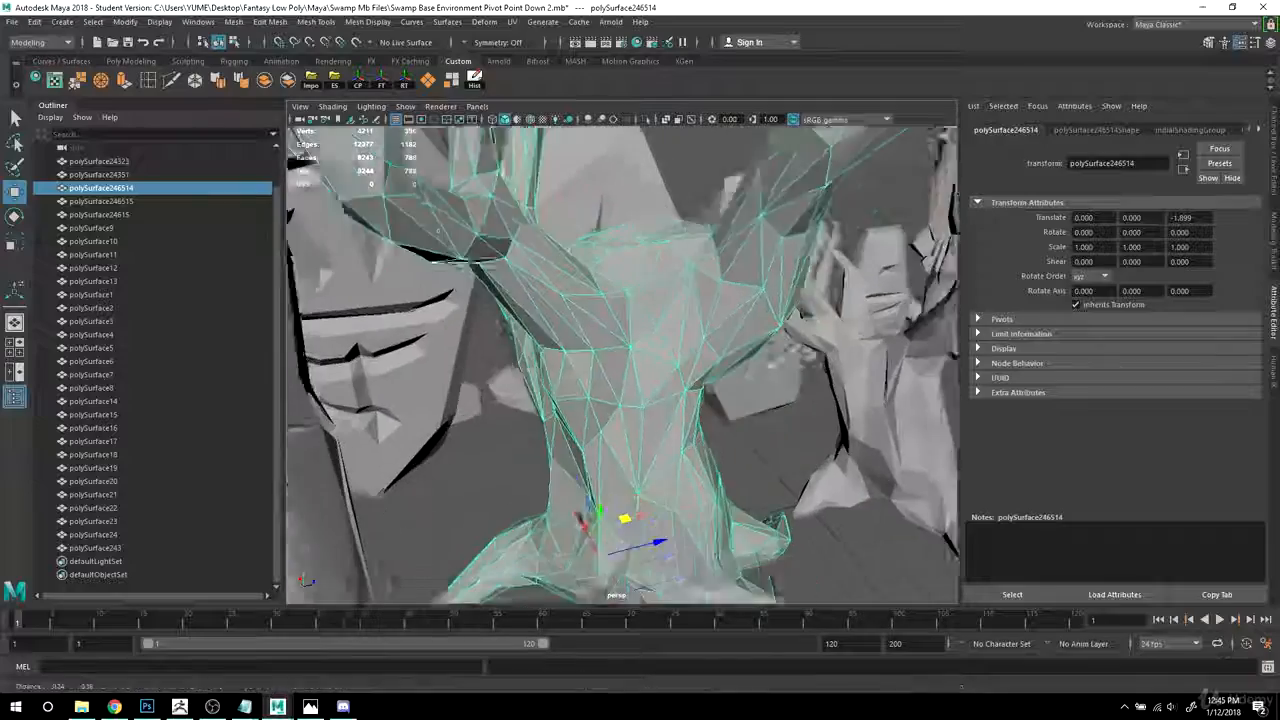
alt+middle_drag(765, 480, 785, 426)
alt+drag(785, 426, 657, 399)
alt+right_drag(657, 399, 735, 420)
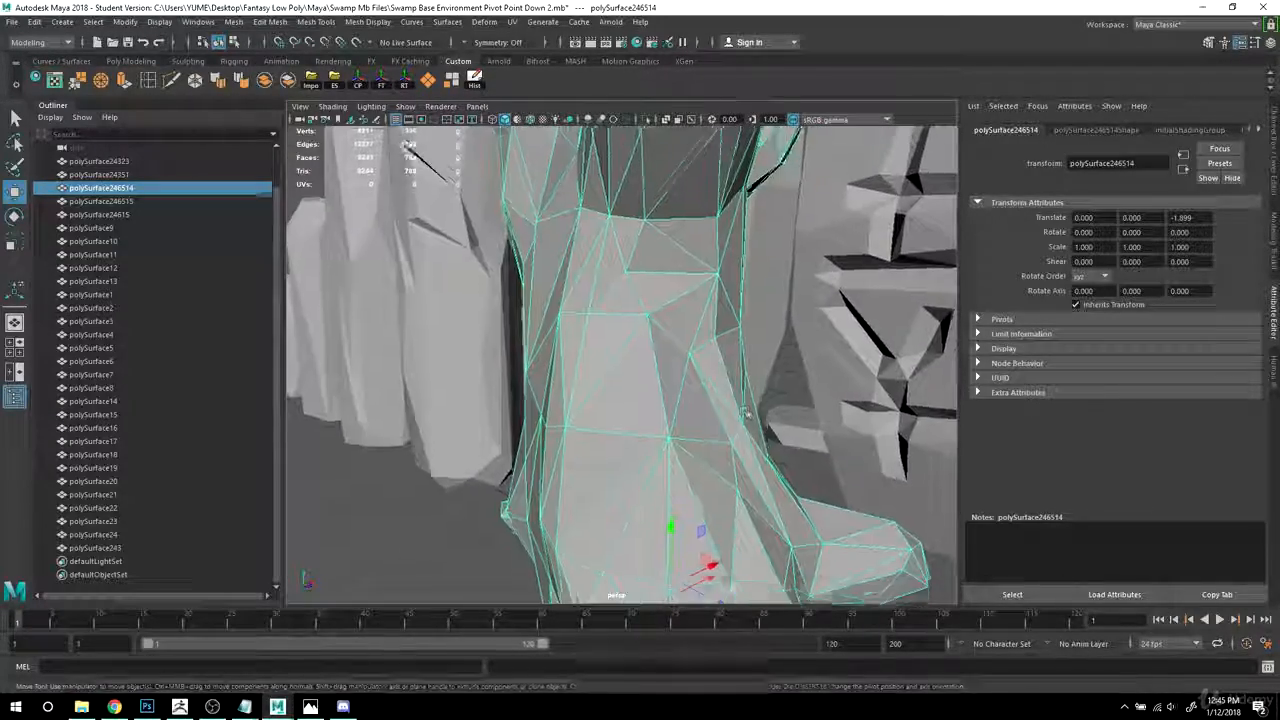
- Switch the tree to vertex selection, try to move a vertex on its trunk, and undo the move
right_drag(651, 270, 605, 264)
click(624, 289)
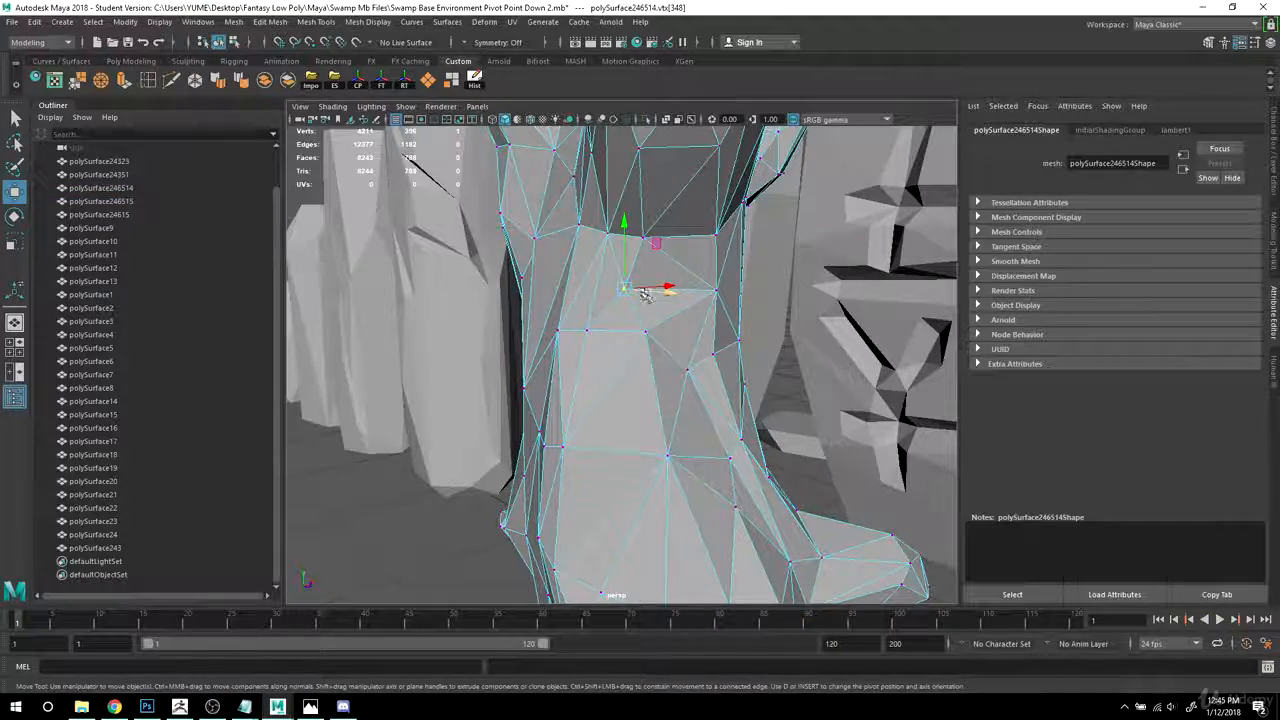
alt+drag(742, 318, 822, 358)
key(ctrl+z)
key(ctrl+z)
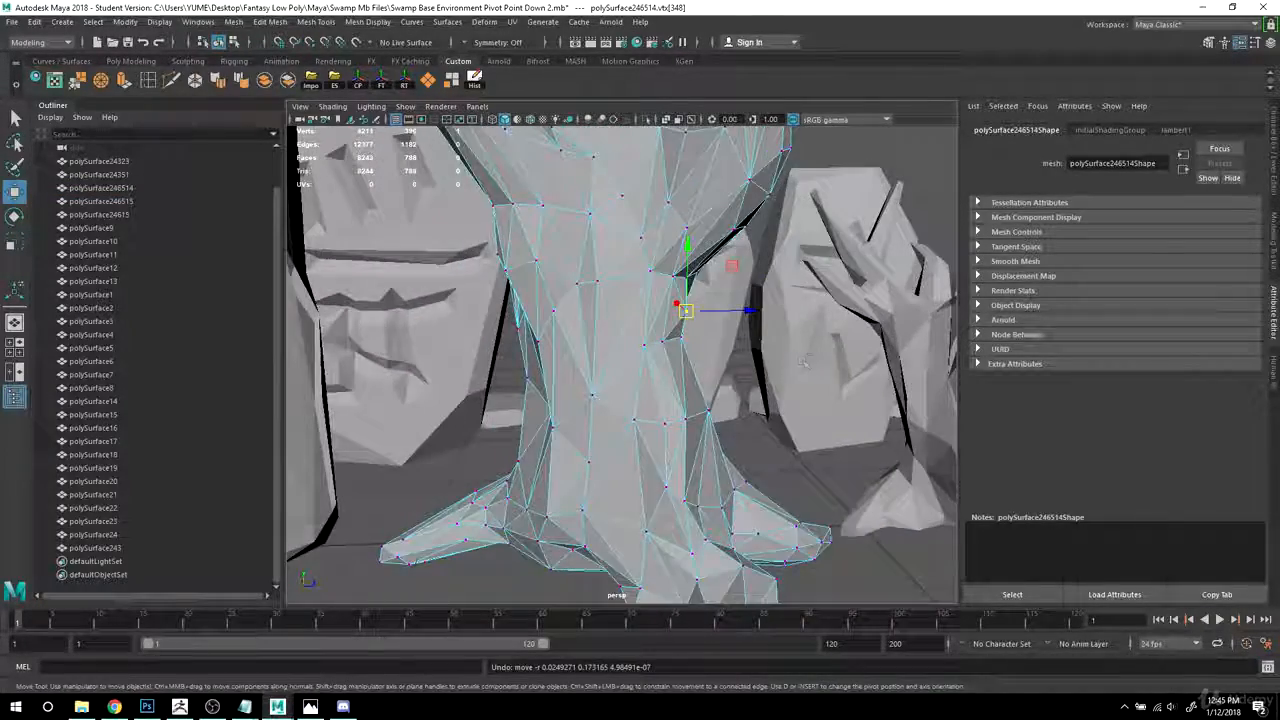
- Return the large tree to object selection and check its roots against the ground line in the side view
right_drag(627, 284, 698, 267)
scroll(670, 400, down, 5)
alt+drag(658, 470, 590, 440)
scroll(625, 400, up, 4)
alt+middle_drag(620, 470, 615, 350)
alt+drag(614, 350, 726, 393)
key(space)
key(space)
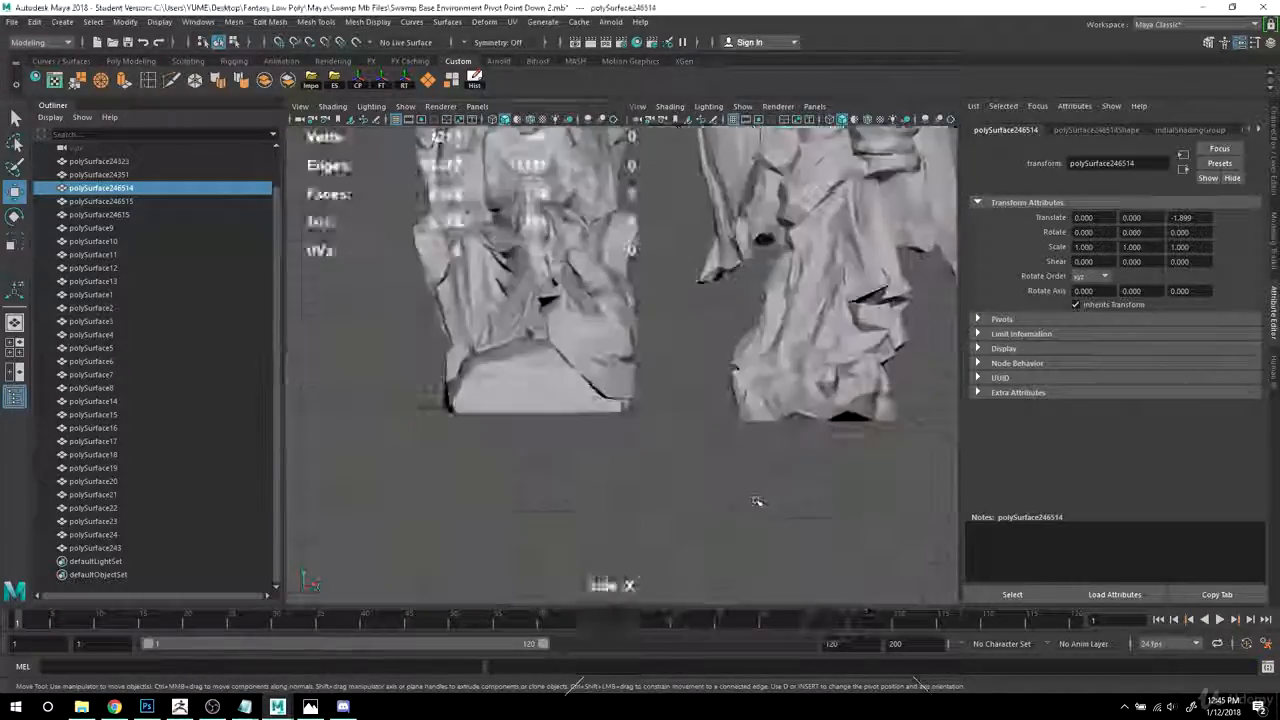
scroll(757, 500, down, 3)
alt+middle_drag(735, 523, 727, 466)
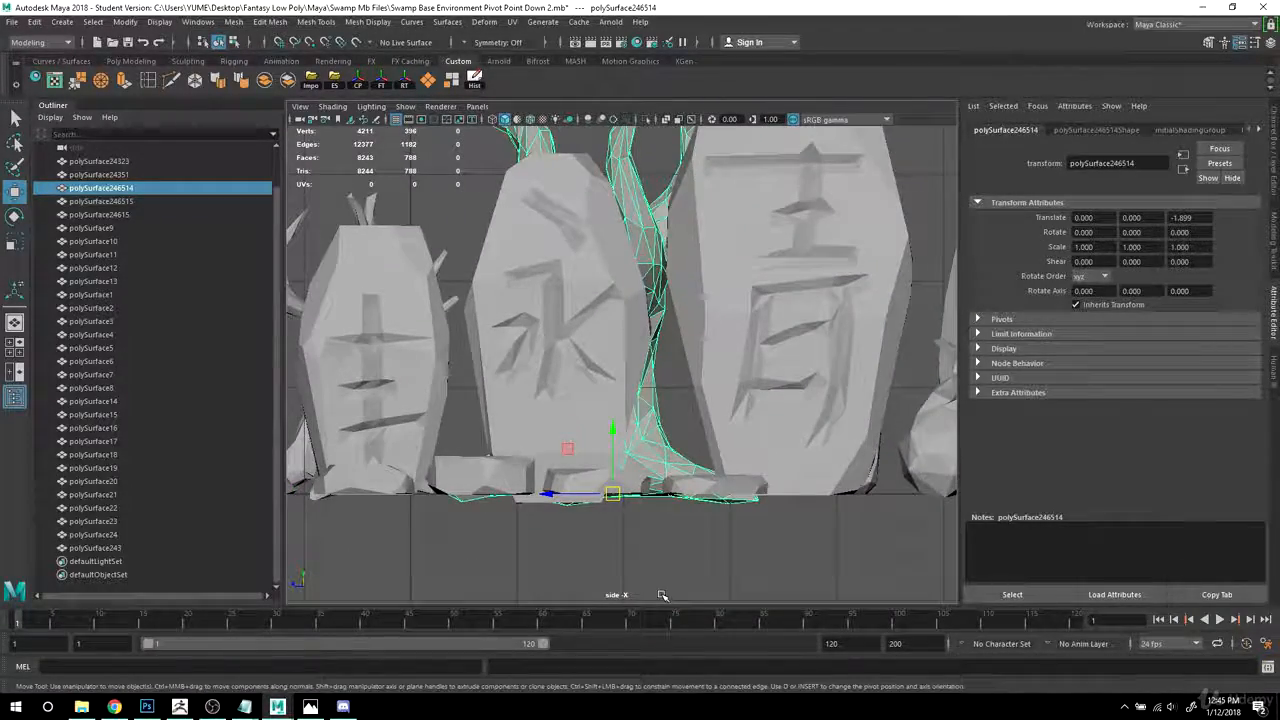
key(Print)
drag(409, 494, 884, 502)
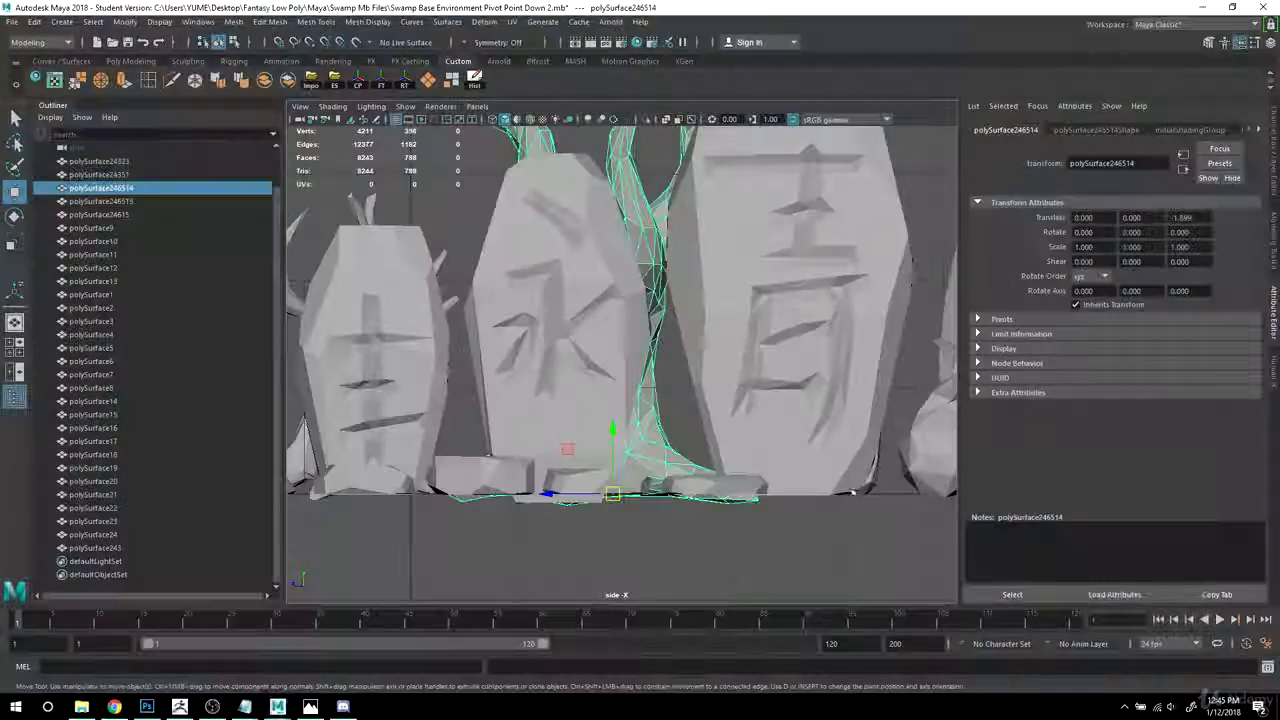
key(space)
key(space)
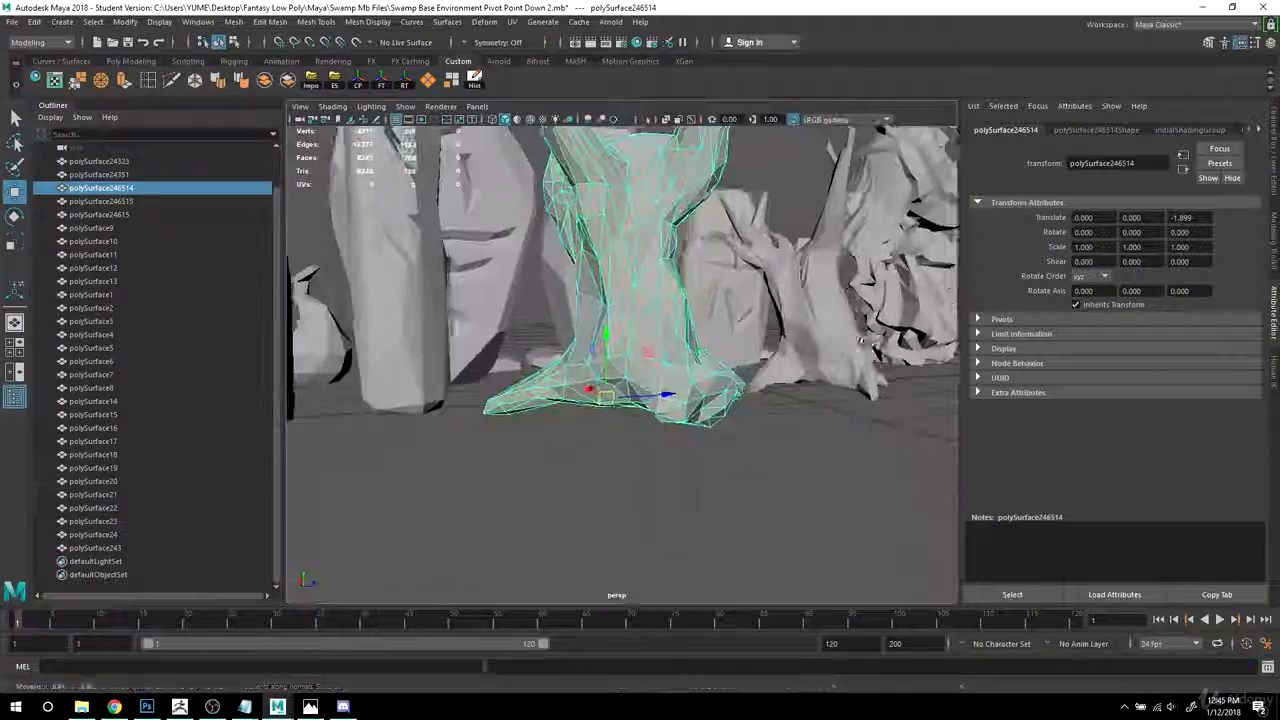
- Examine the large tree's roots at ground level and temporarily mark the arched gap beneath them with on-screen annotation lines
alt+middle_drag(830, 405, 640, 380)
alt+drag(730, 385, 650, 382)
alt+middle_drag(650, 382, 770, 364)
alt+drag(660, 352, 463, 349)
alt+right_drag(463, 349, 540, 205)
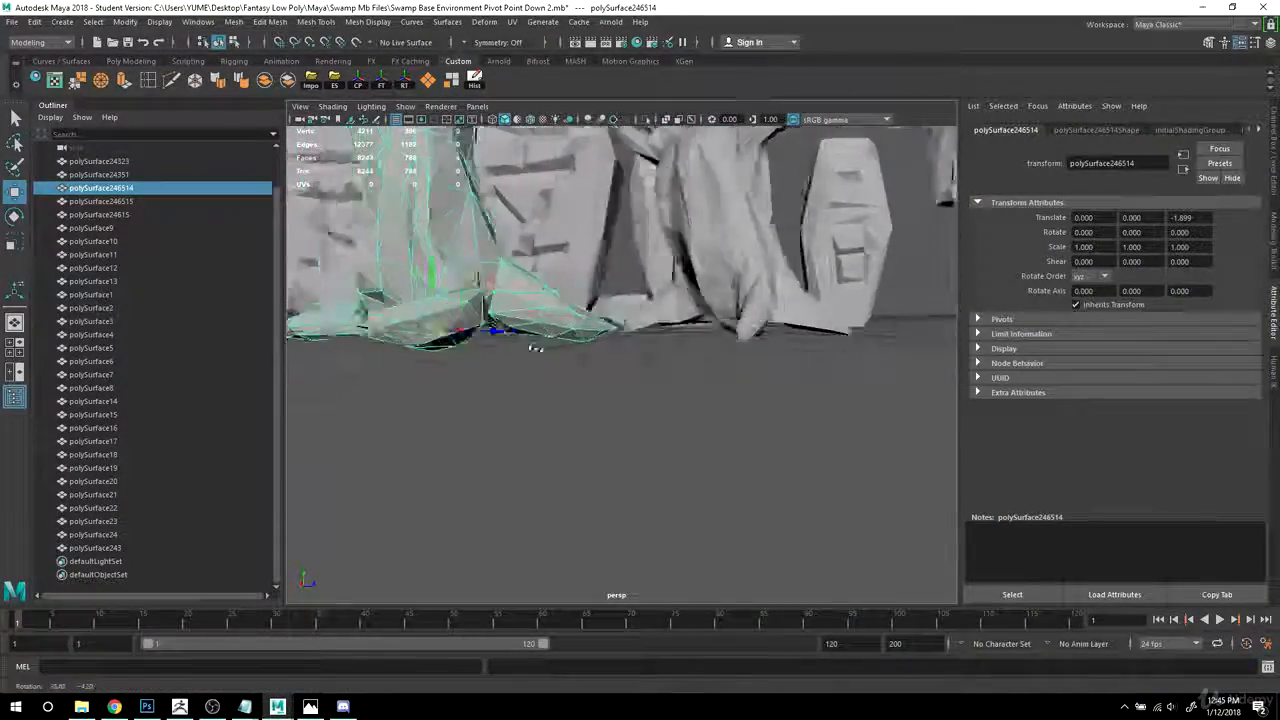
alt+middle_drag(540, 205, 541, 210)
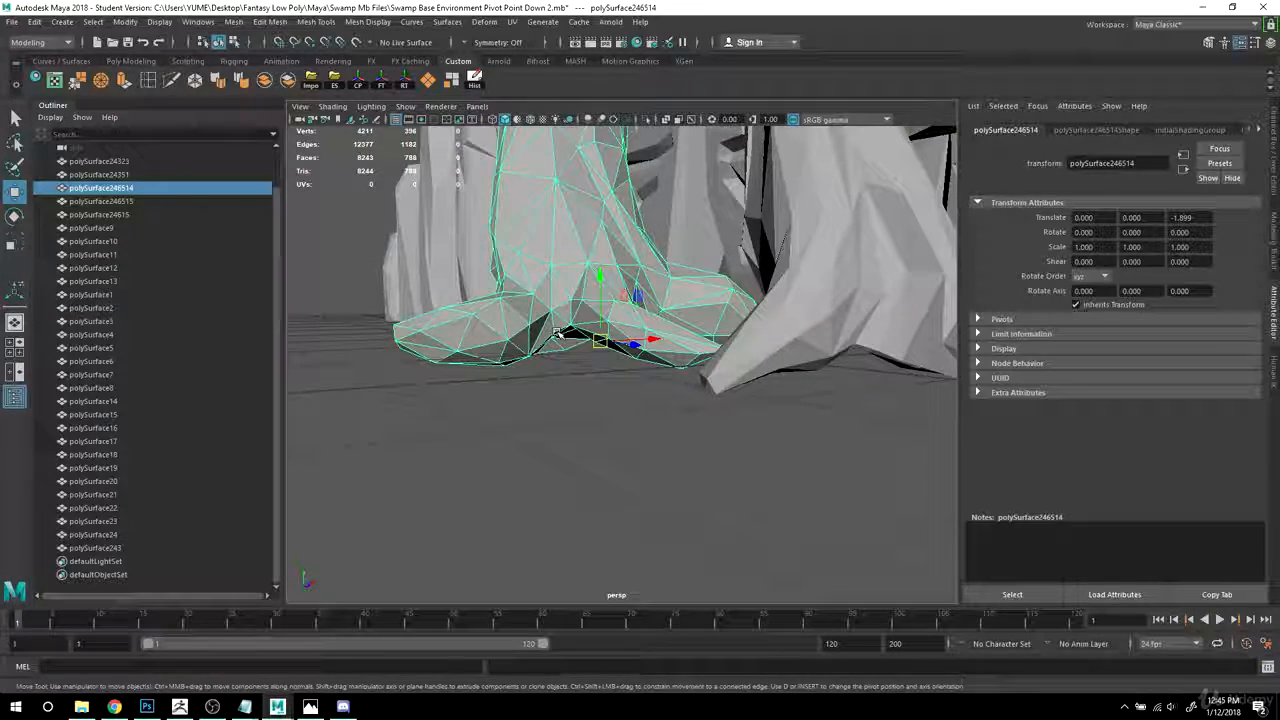
key(ctrl+2)
drag(507, 363, 607, 324)
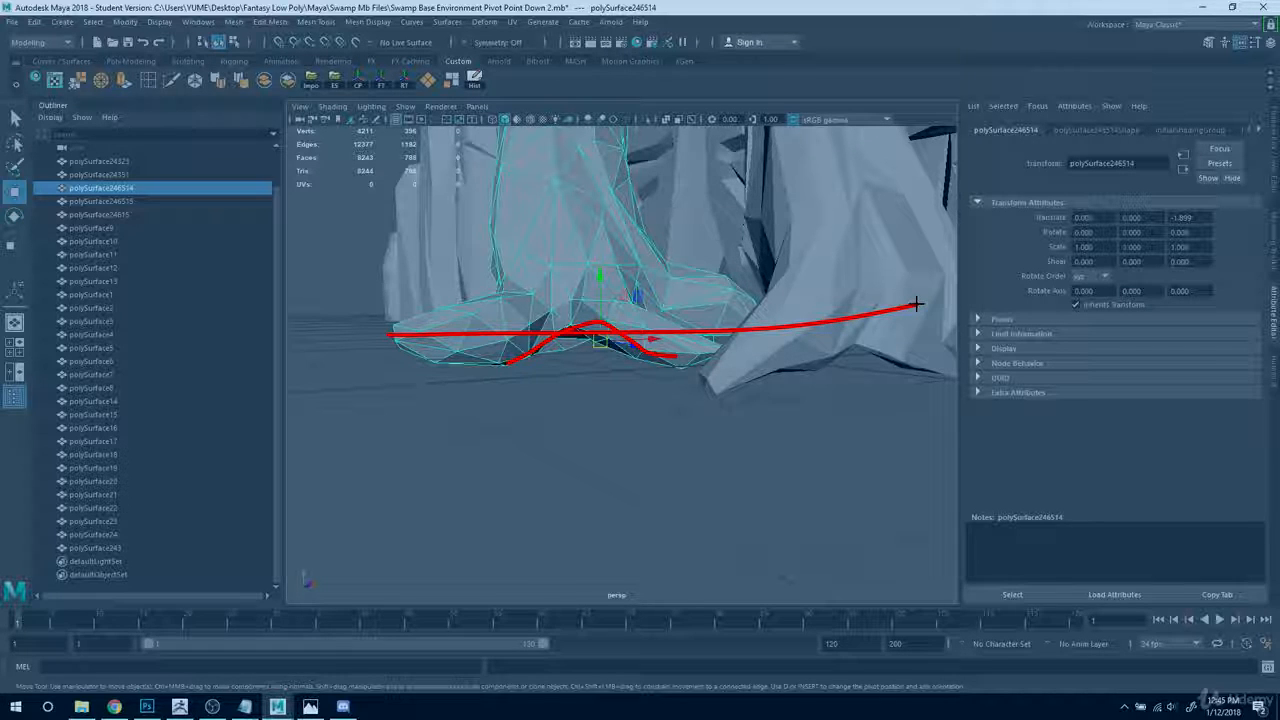
key(Escape)
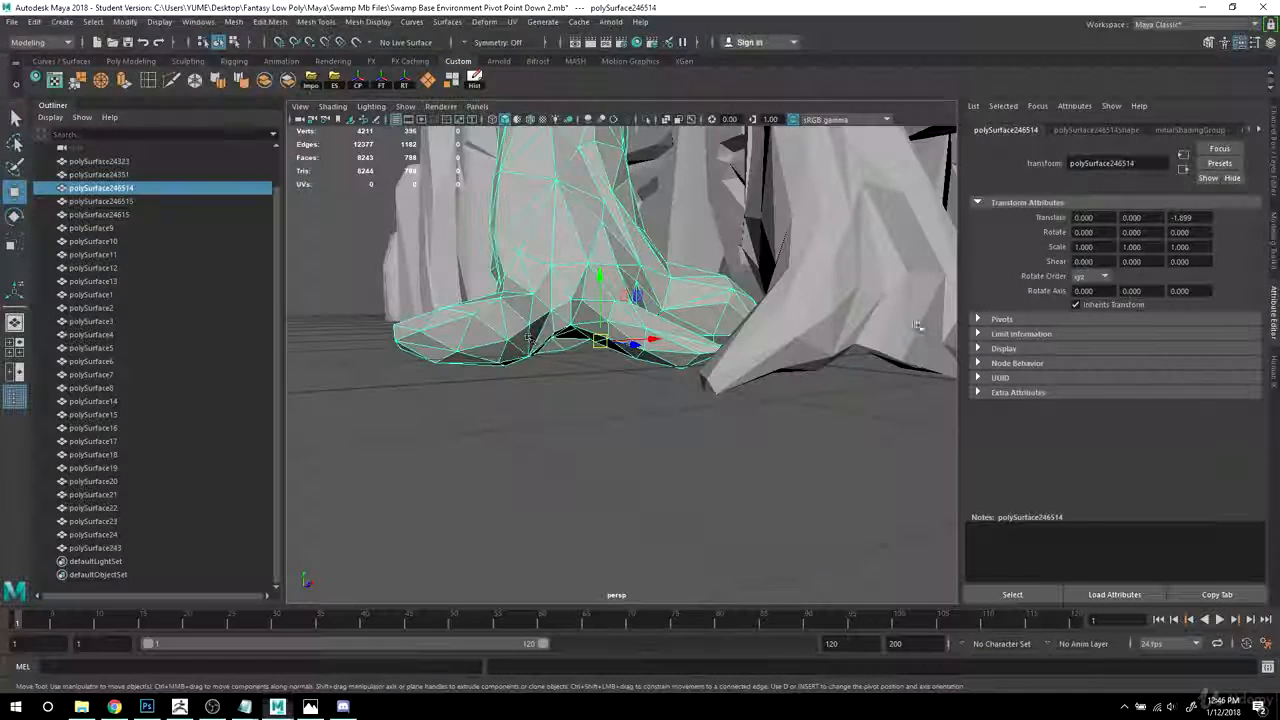
- Select the smaller tree behind the rune stones, clear the selection, and survey the whole row of models
scroll(690, 460, down, 5)
alt+middle_drag(723, 417, 640, 462)
click(658, 440)
alt+drag(658, 474, 500, 450)
scroll(678, 444, down, 4)
scroll(540, 395, down, 5)
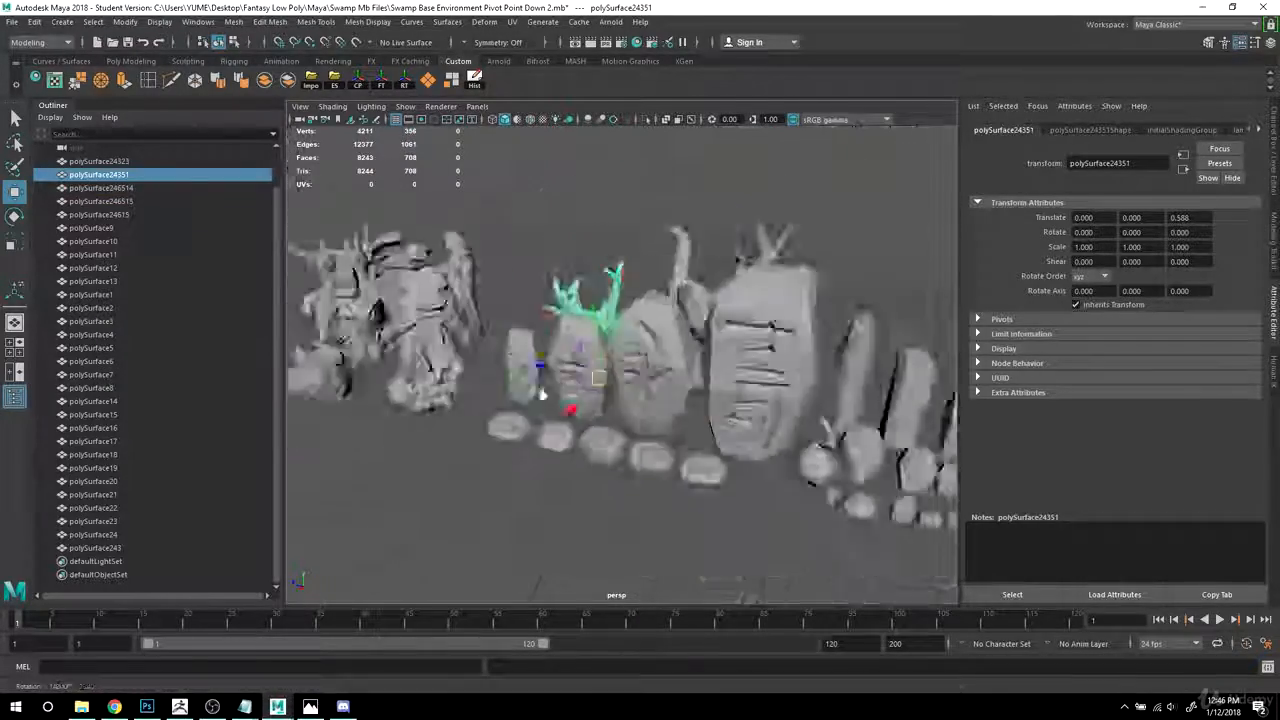
alt+drag(543, 391, 622, 455)
scroll(622, 455, up, 3)
click(757, 500)
alt+drag(757, 500, 695, 480)
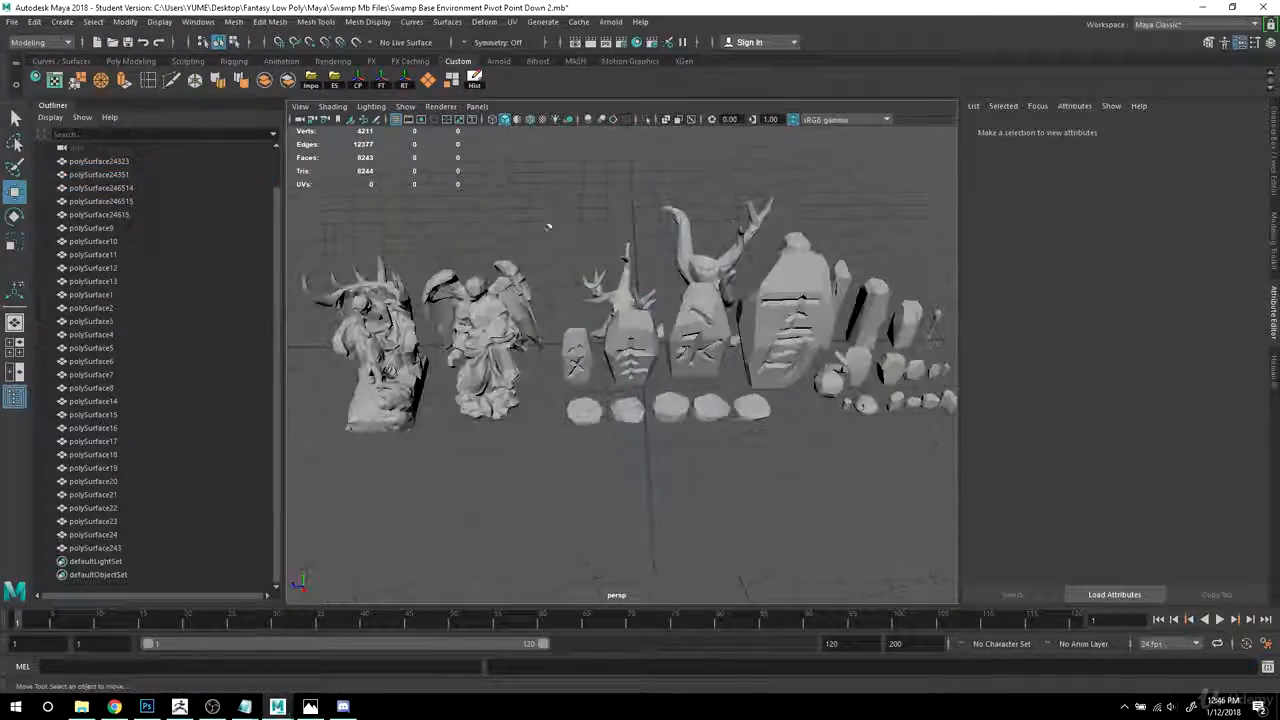
- Delete the construction history of all objects in the scene and save the scene file
click(37, 23)
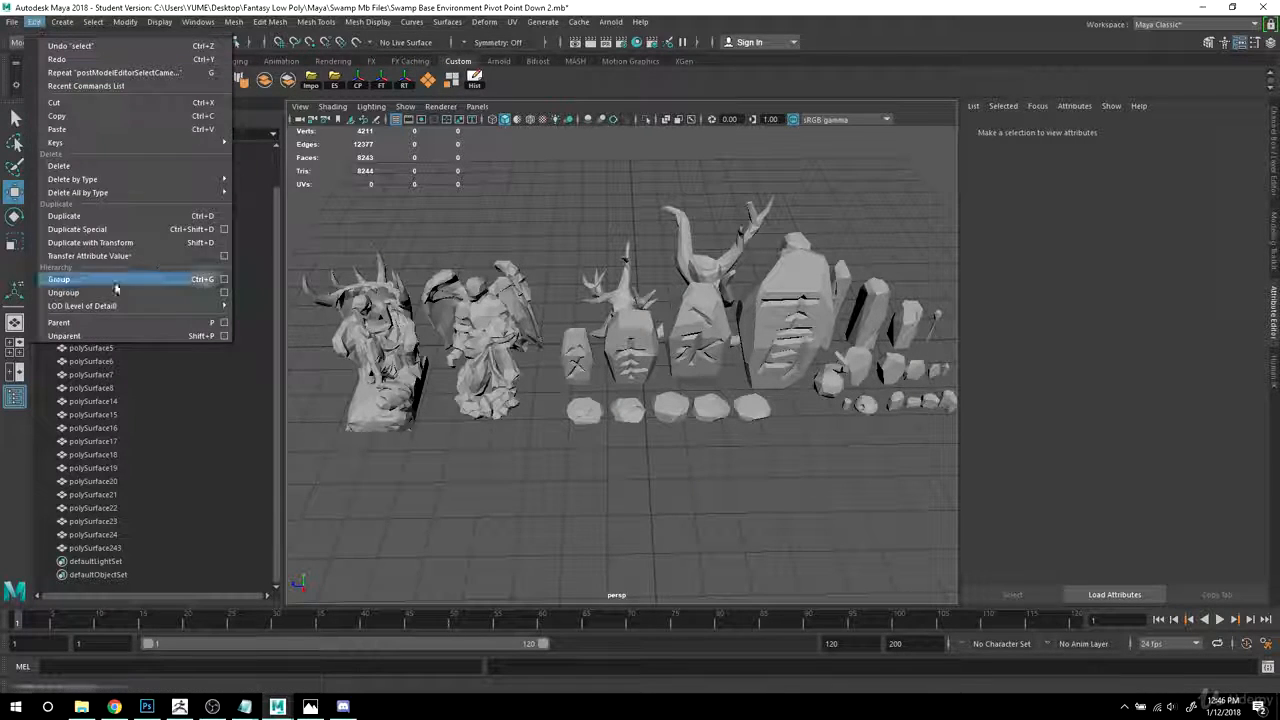
mouse_move(108, 194)
click(260, 205)
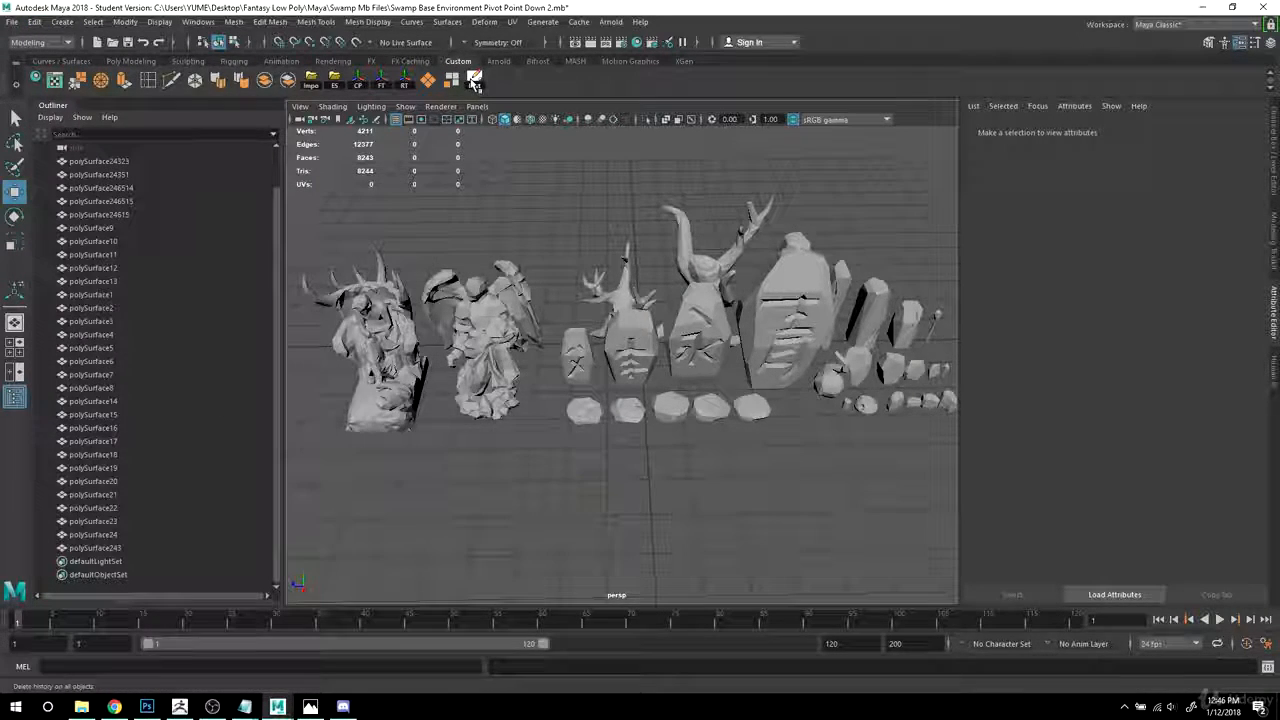
scroll(718, 290, down, 4)
alt+drag(686, 258, 733, 312)
scroll(730, 300, up, 5)
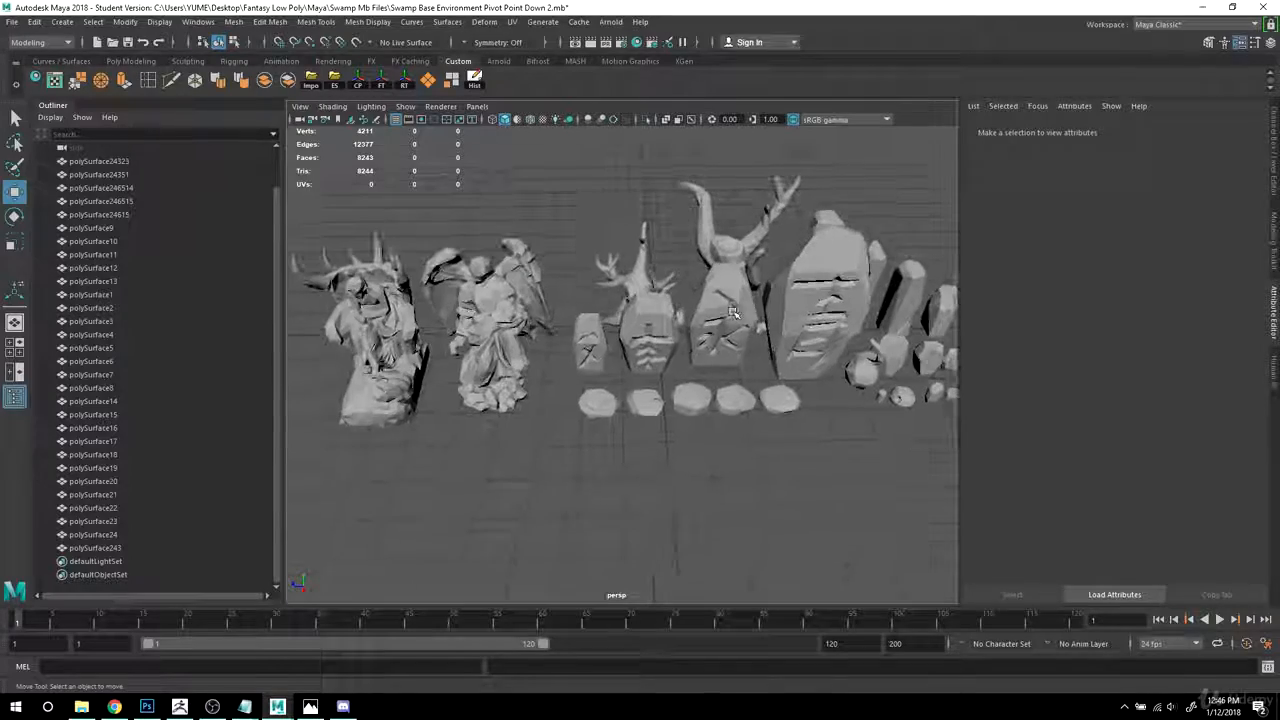
key(ctrl+s)
click(613, 365)
scroll(655, 338, down, 4)
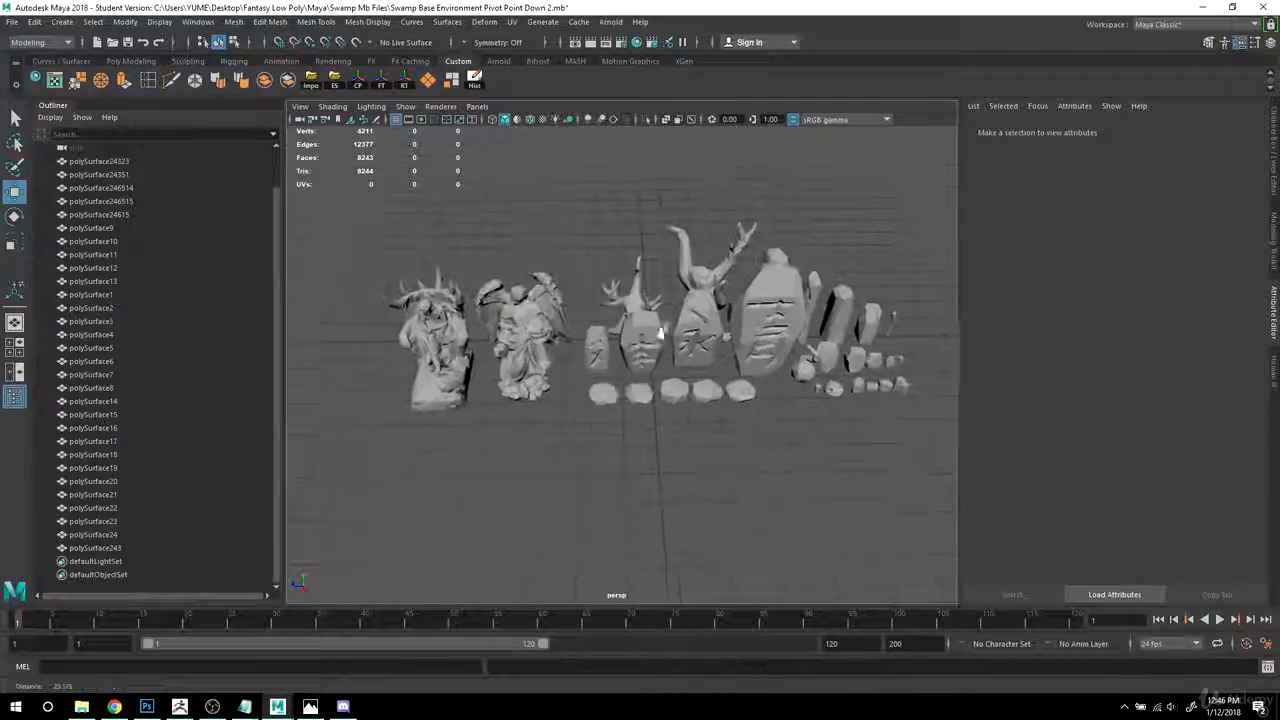
alt+drag(660, 334, 595, 399)
scroll(595, 399, up, 5)
alt+middle_drag(522, 436, 674, 409)
scroll(674, 409, down, 2)
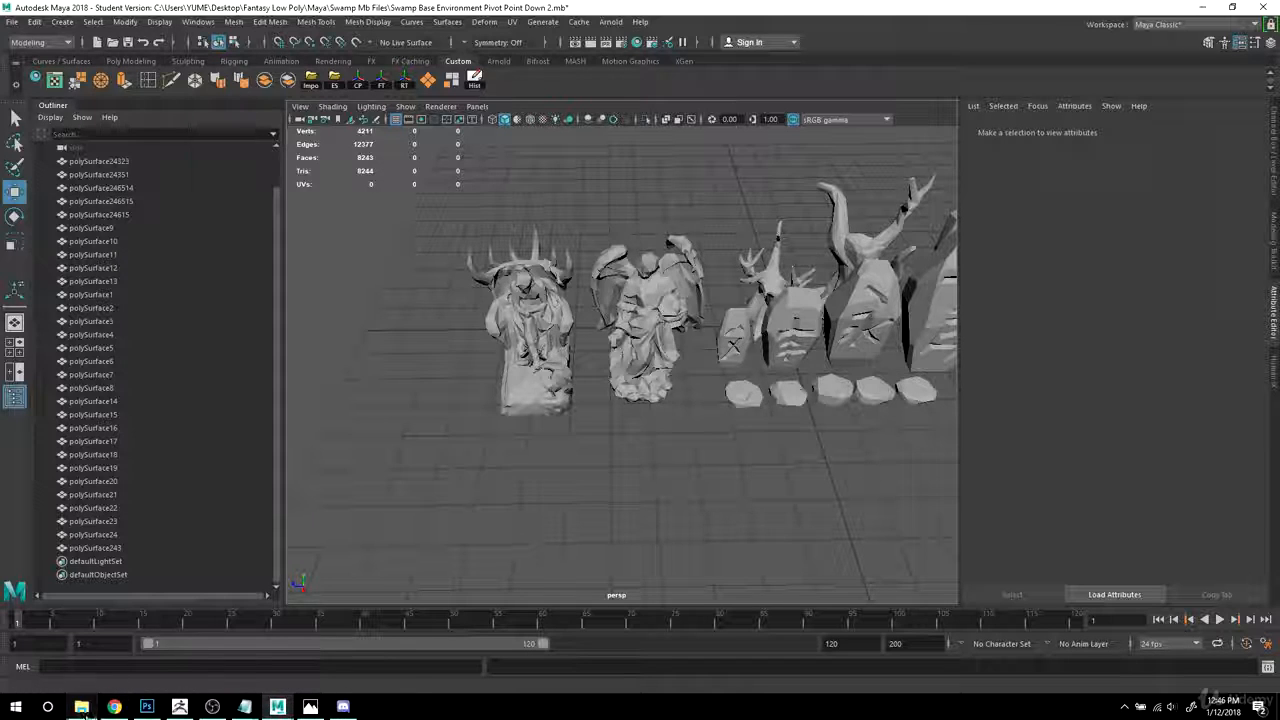
- Switch to File Explorer and open Swamp Asset List from the Notes folder in Fantasy Low Poly, placing it beside the models
click(83, 708)
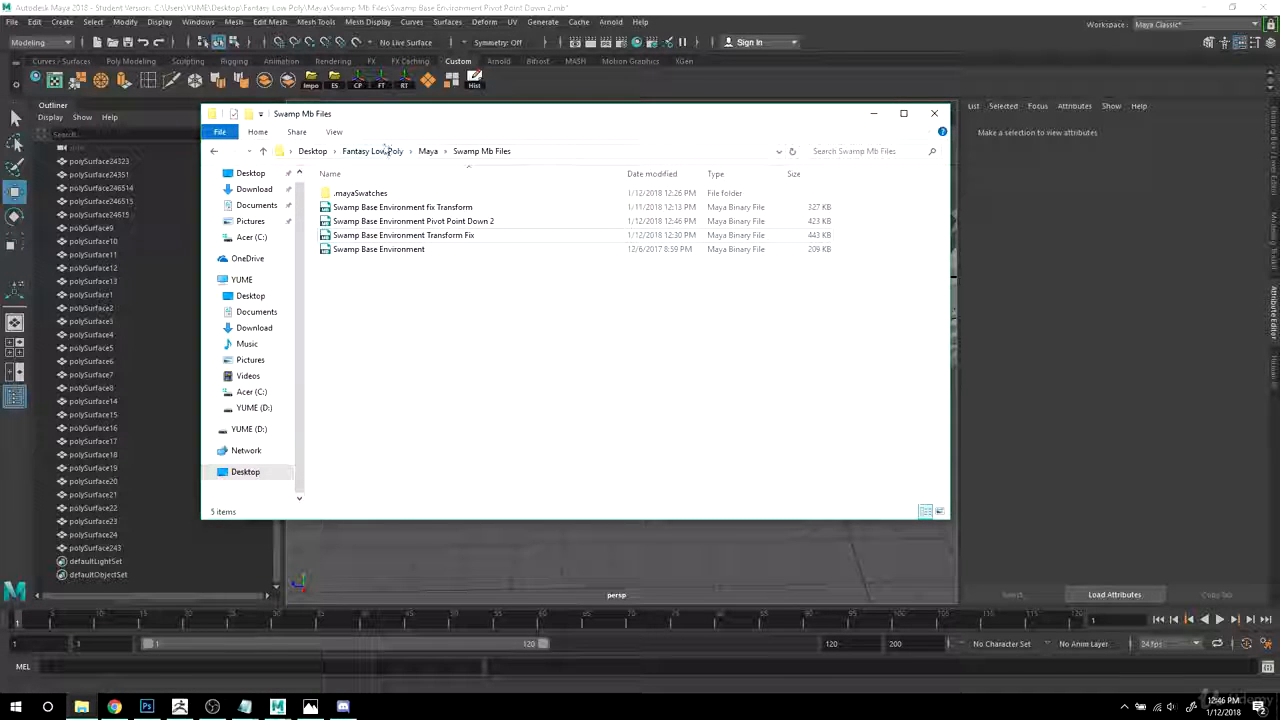
click(383, 151)
double_click(345, 221)
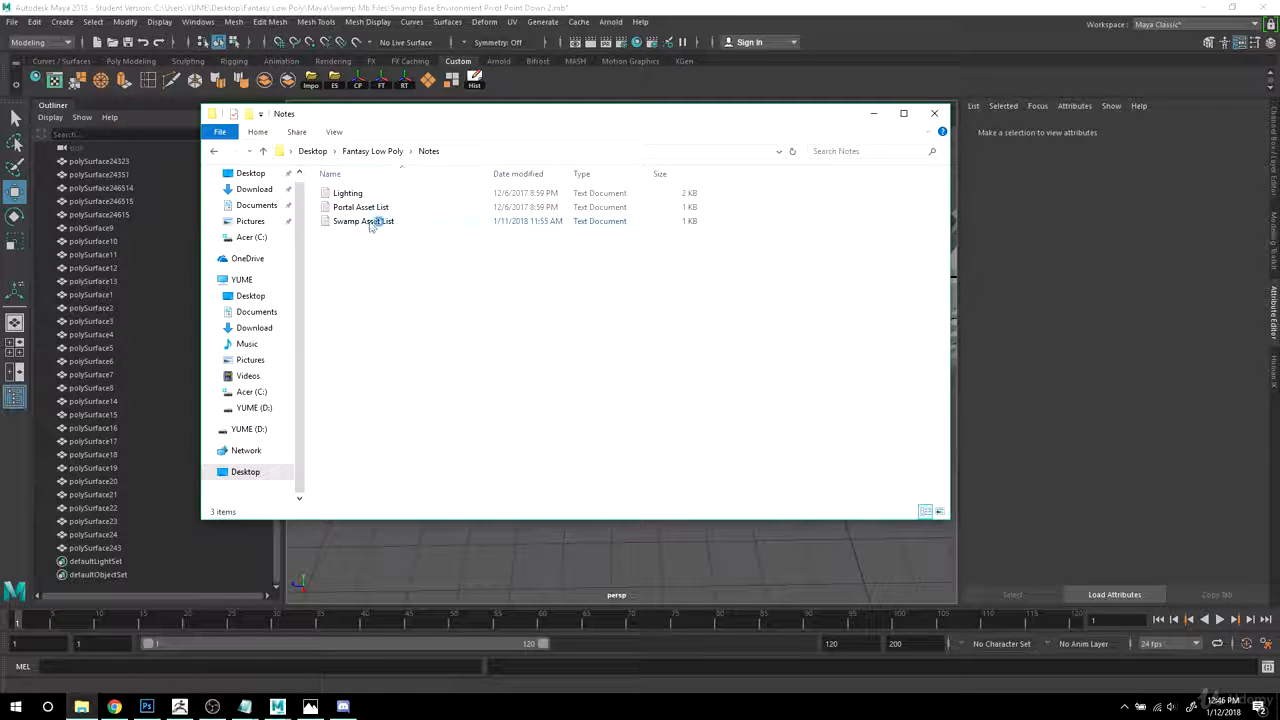
double_click(370, 222)
click(933, 113)
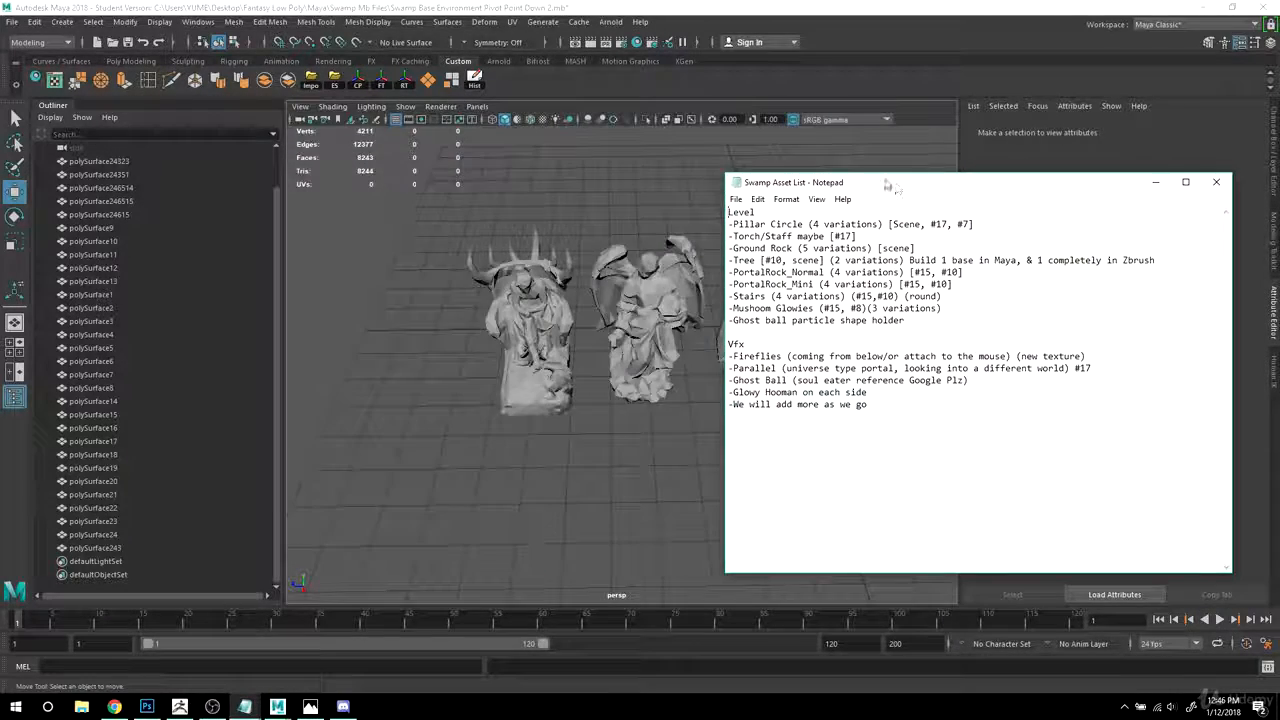
drag(888, 186, 328, 155)
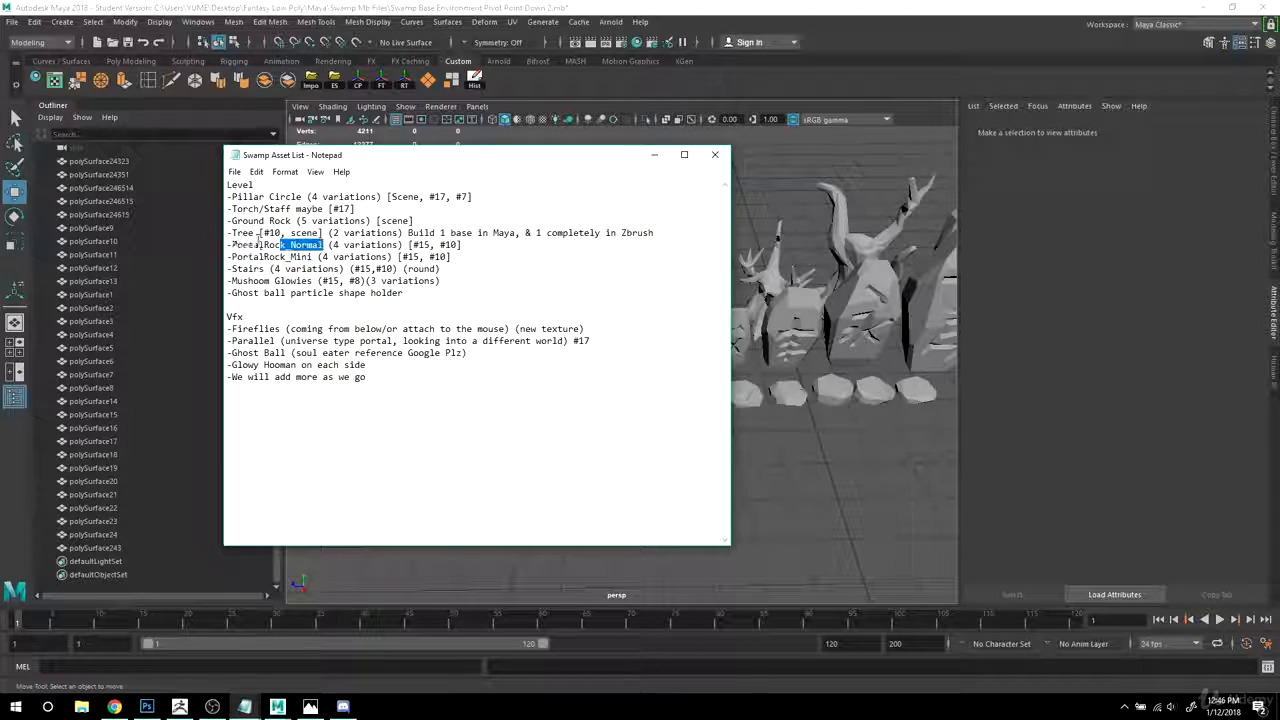
- Review the Level section of the asset list, highlighting the entries from Pillar Circle to Mushoom Glowies
drag(259, 241, 226, 233)
click(424, 269)
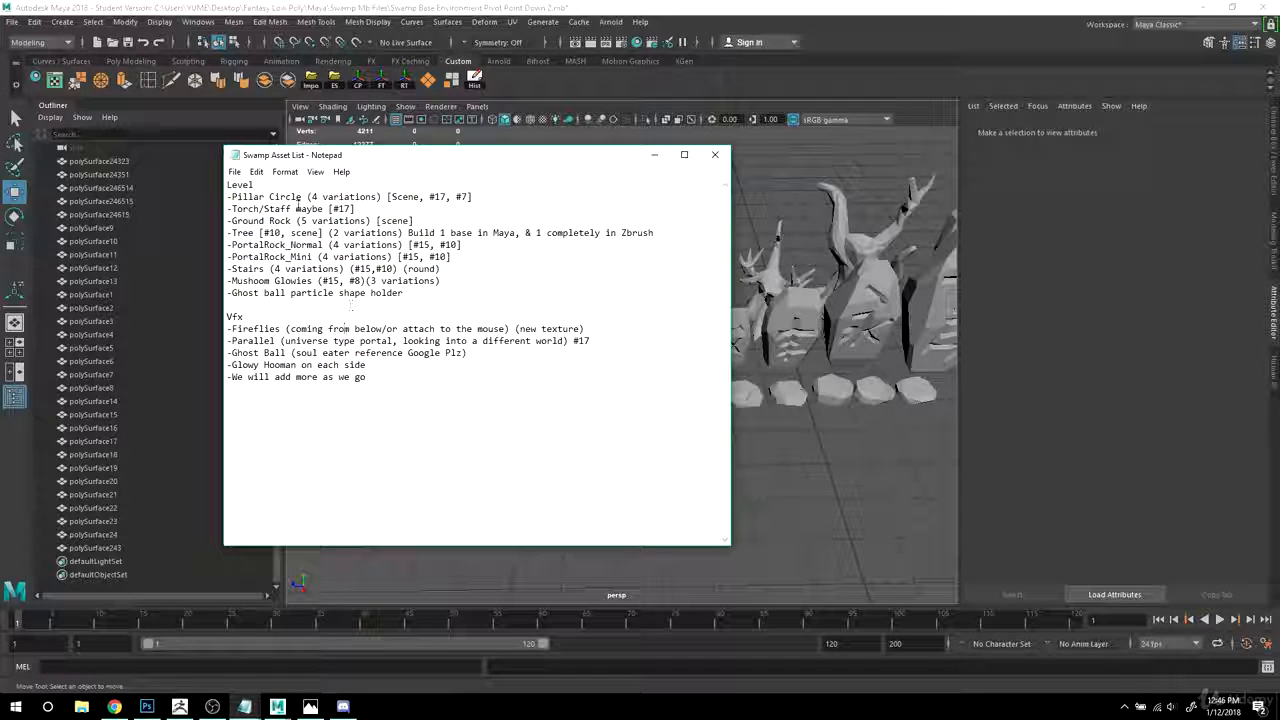
drag(404, 269, 241, 233)
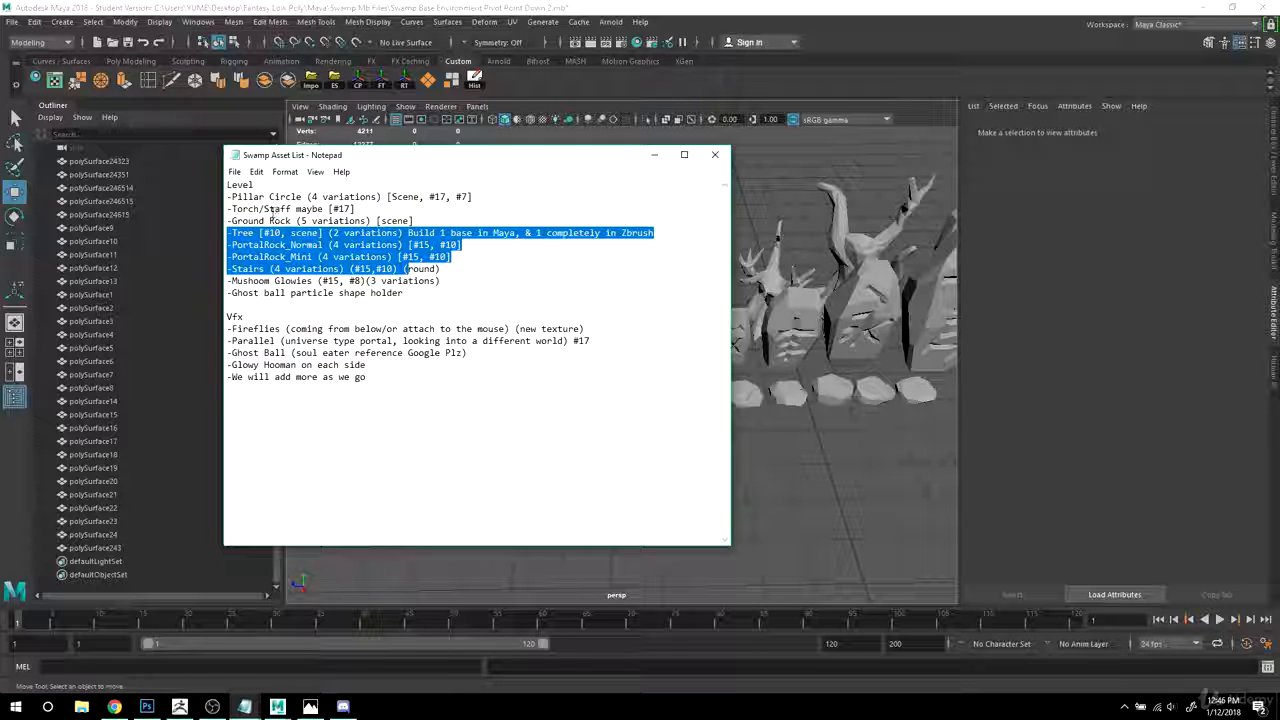
drag(243, 185, 412, 283)
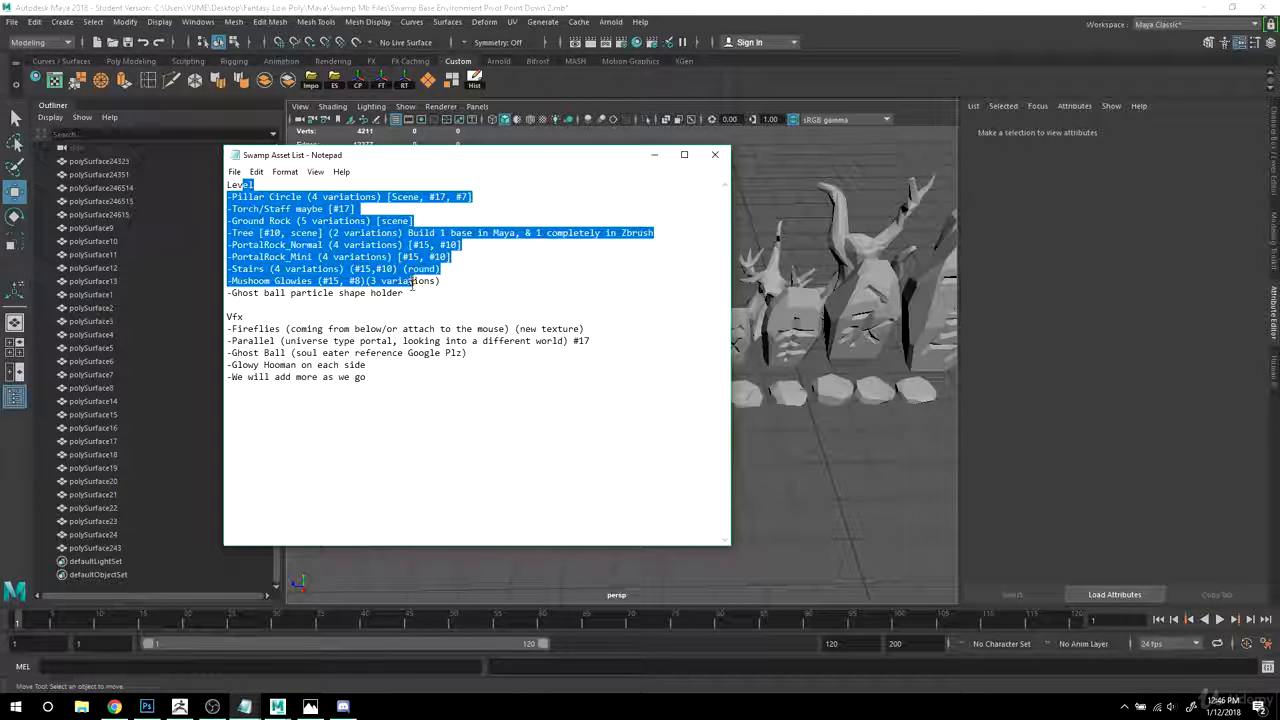
click(392, 281)
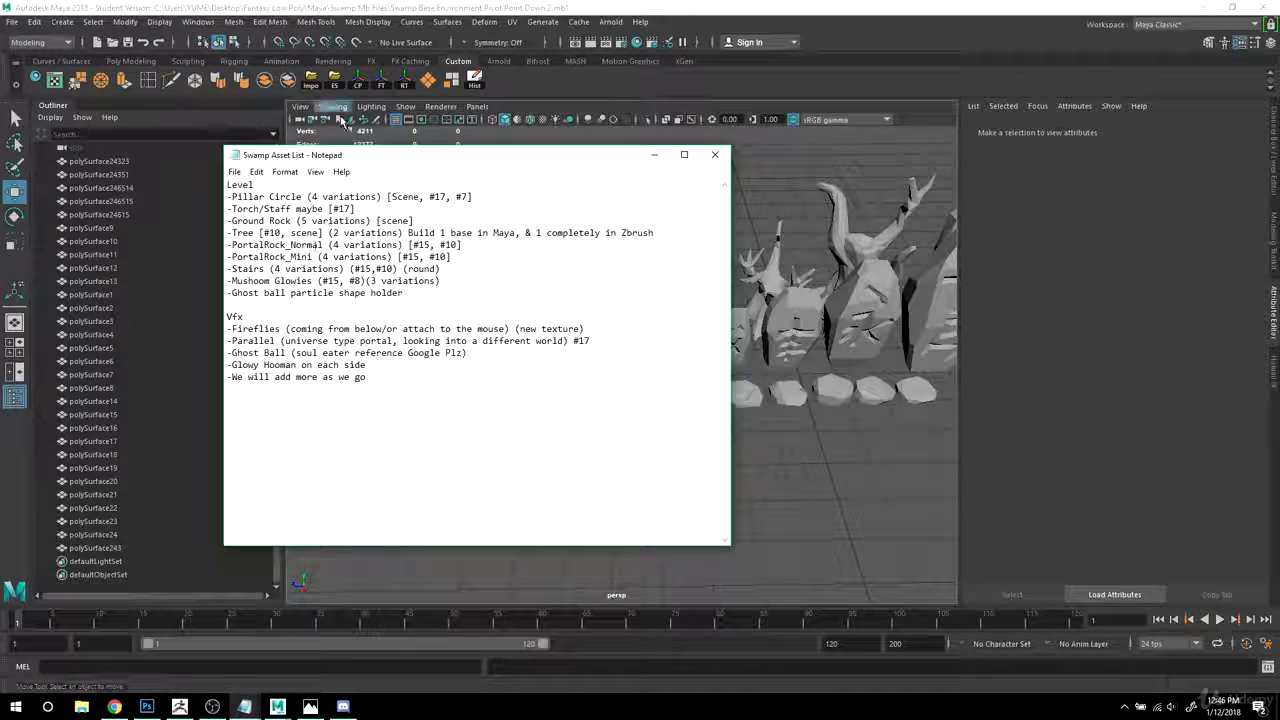
drag(343, 159, 301, 151)
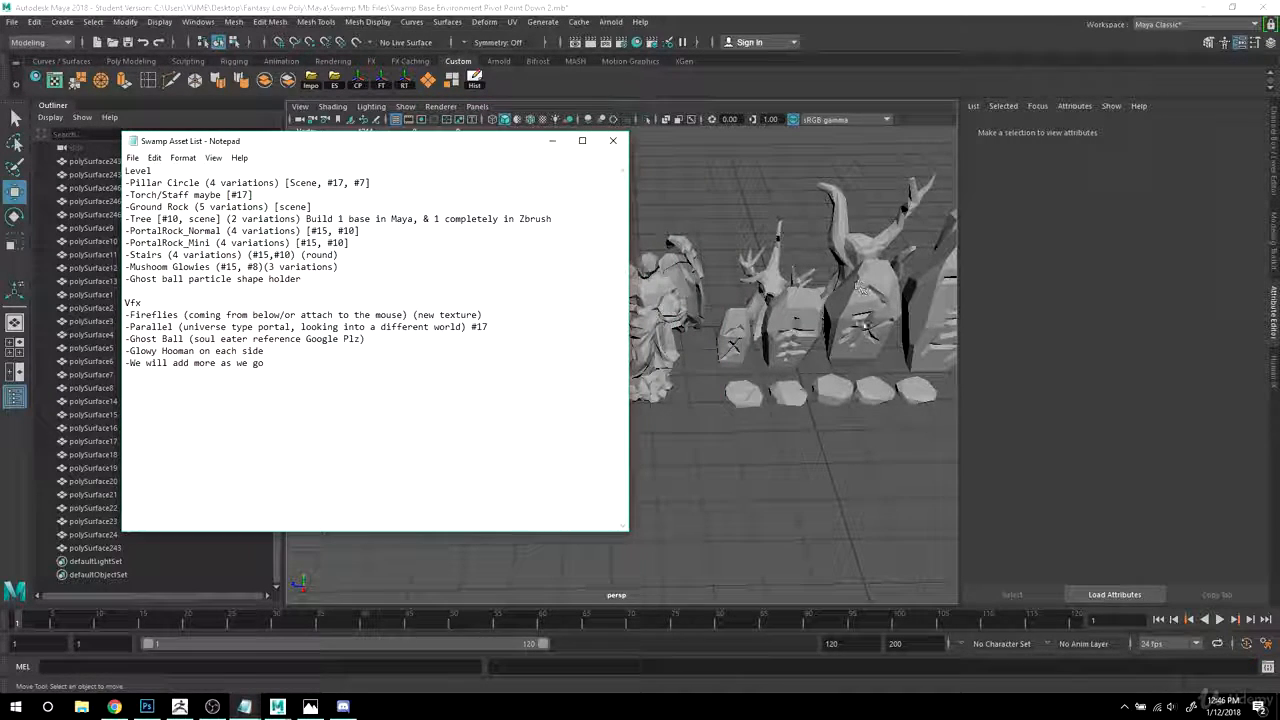
- Switch back to Maya, survey the row of models, and select the antlered sitting statue to examine it up close
alt+right_drag(822, 395, 734, 397)
alt+drag(928, 382, 626, 411)
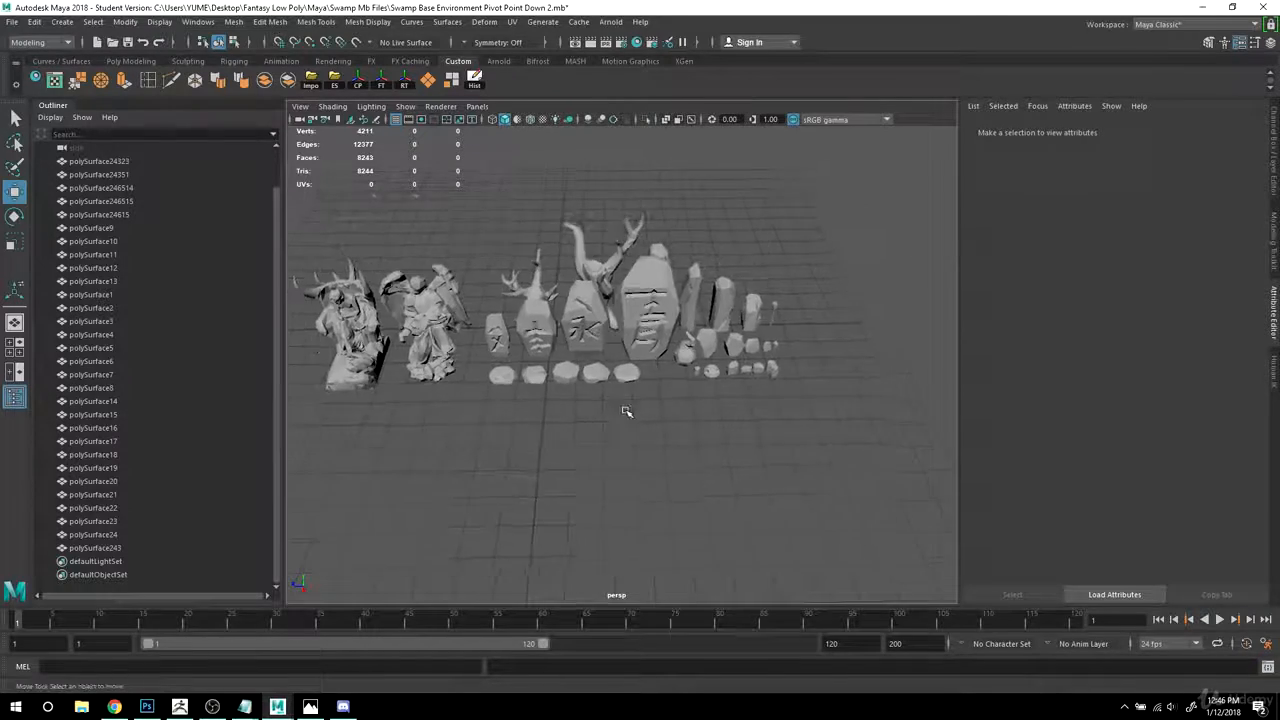
alt+middle_drag(450, 371, 564, 366)
alt+drag(563, 366, 631, 413)
alt+middle_drag(545, 408, 697, 420)
alt+drag(697, 420, 680, 335)
click(555, 310)
alt+right_drag(510, 340, 571, 346)
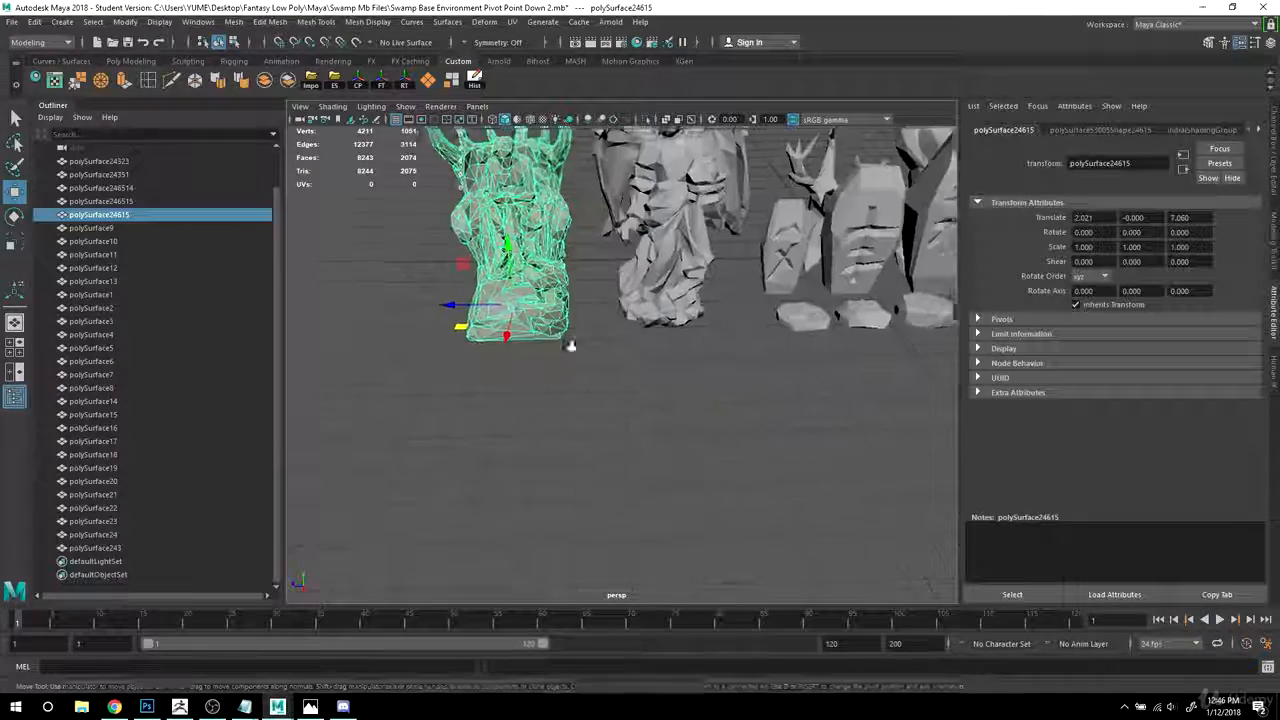
alt+middle_drag(571, 346, 617, 435)
alt+drag(617, 435, 617, 420)
- Switch to the Notepad asset list and add the entries -Statue_Sitting and -Statue_Angel below the ghost ball particle shape holder line
key(alt+Tab)
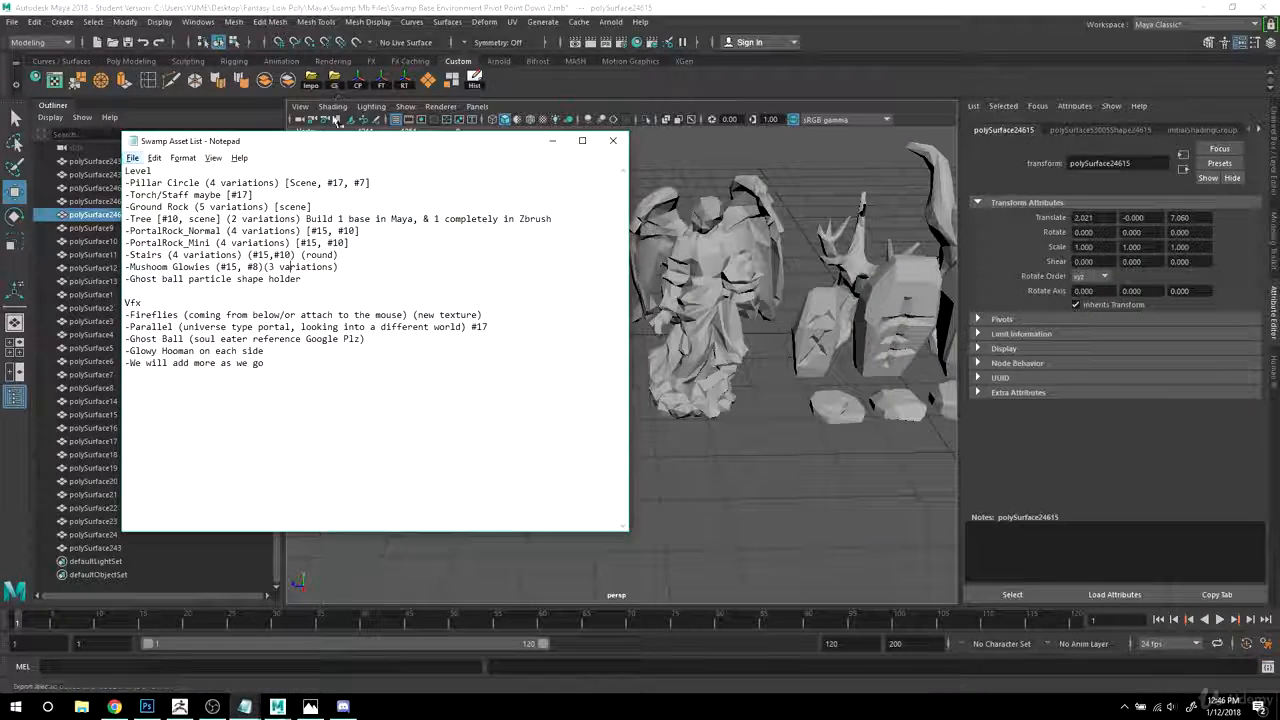
drag(340, 141, 342, 120)
click(346, 266)
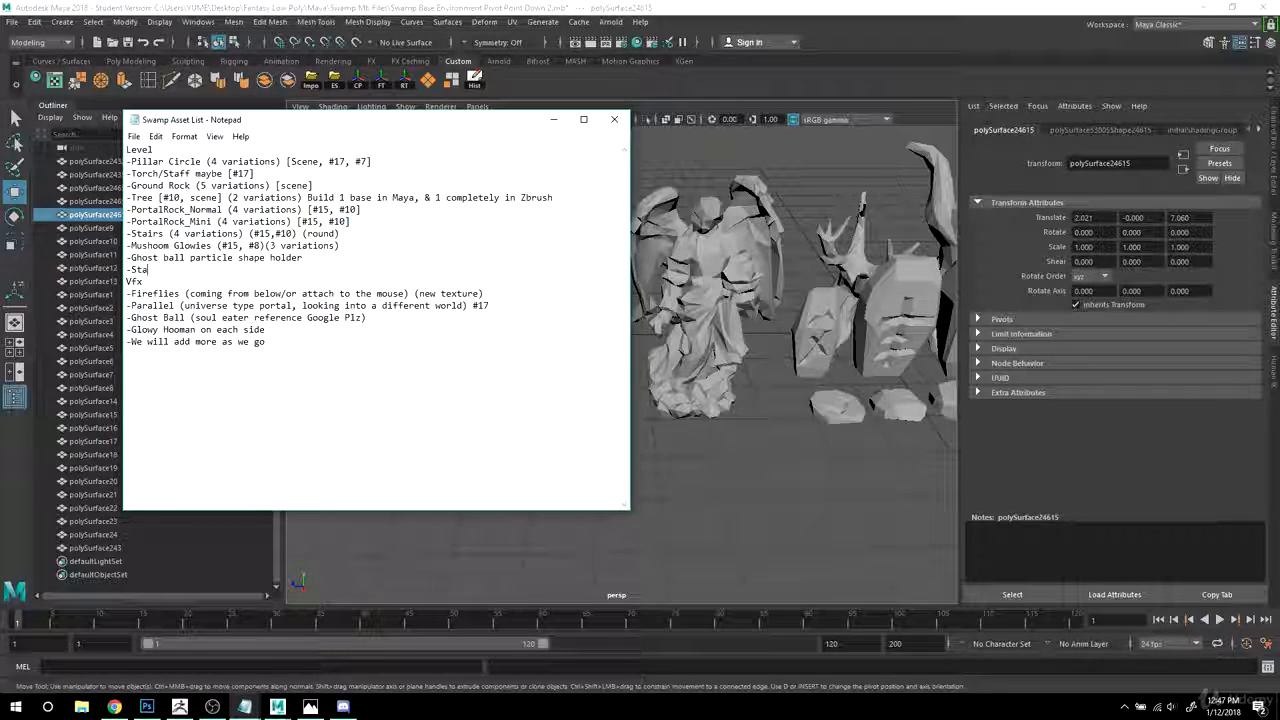
drag(307, 125, 375, 133)
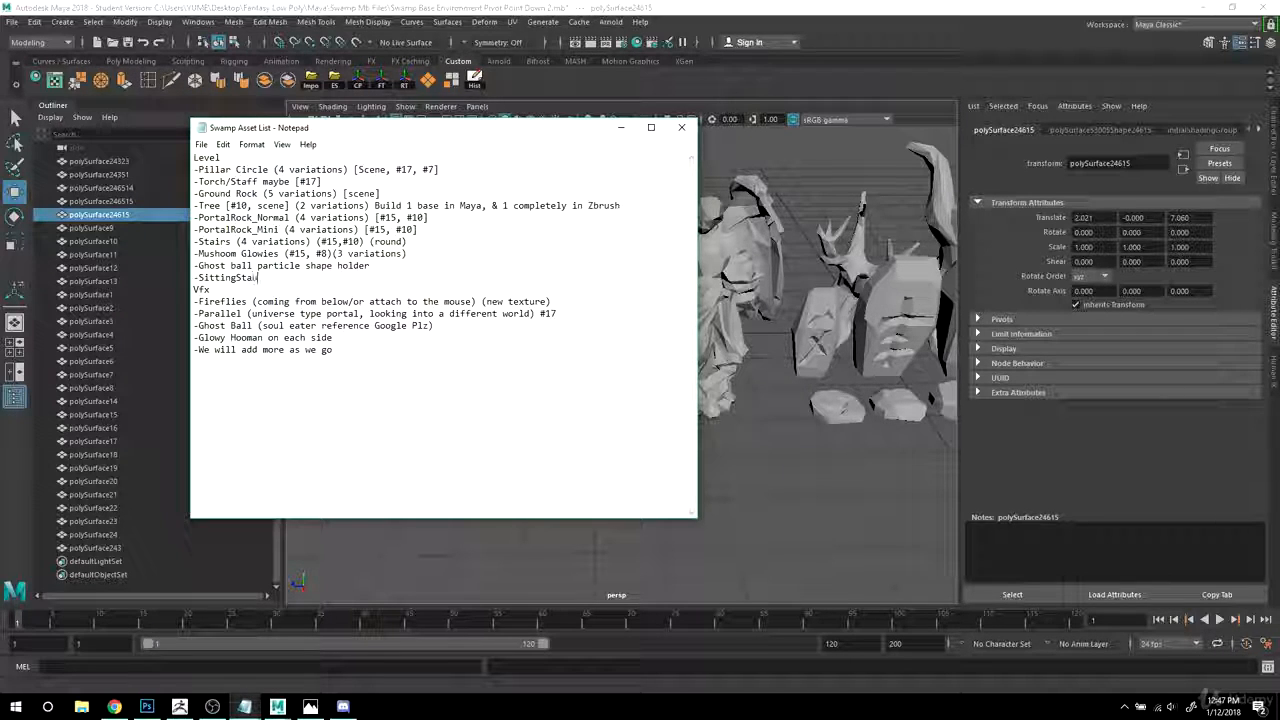
text(tue)
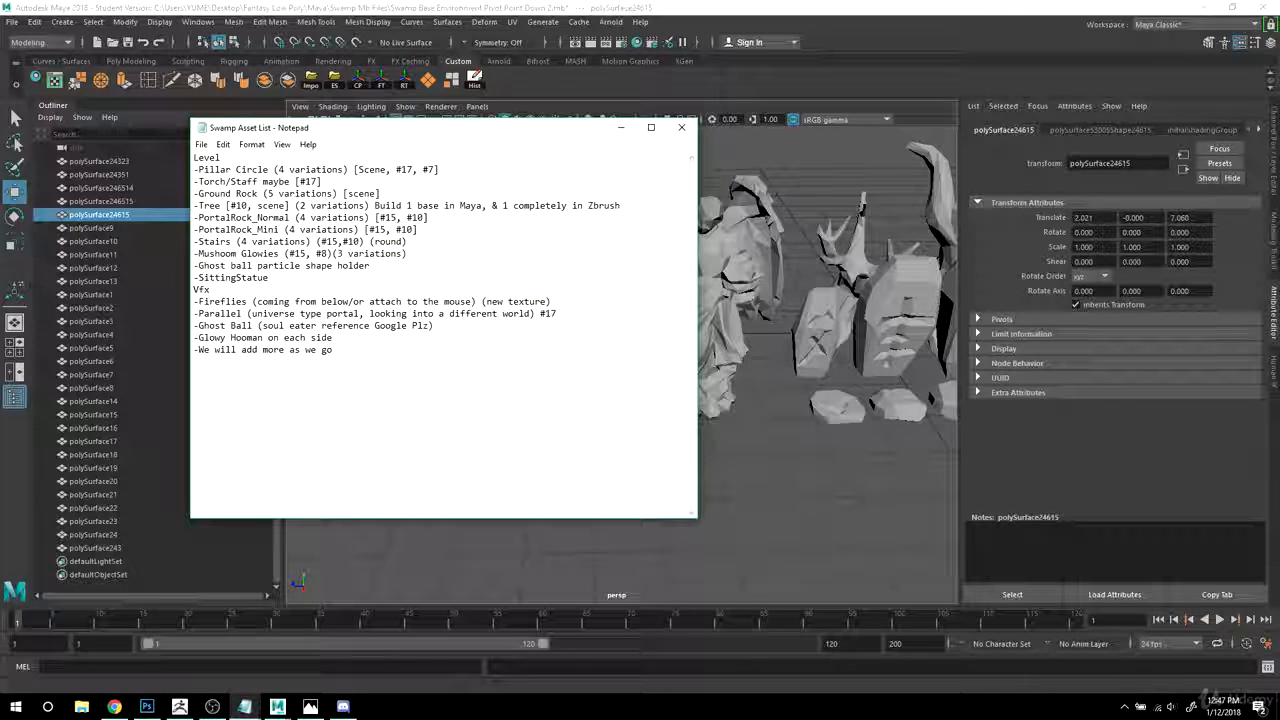
key(Return)
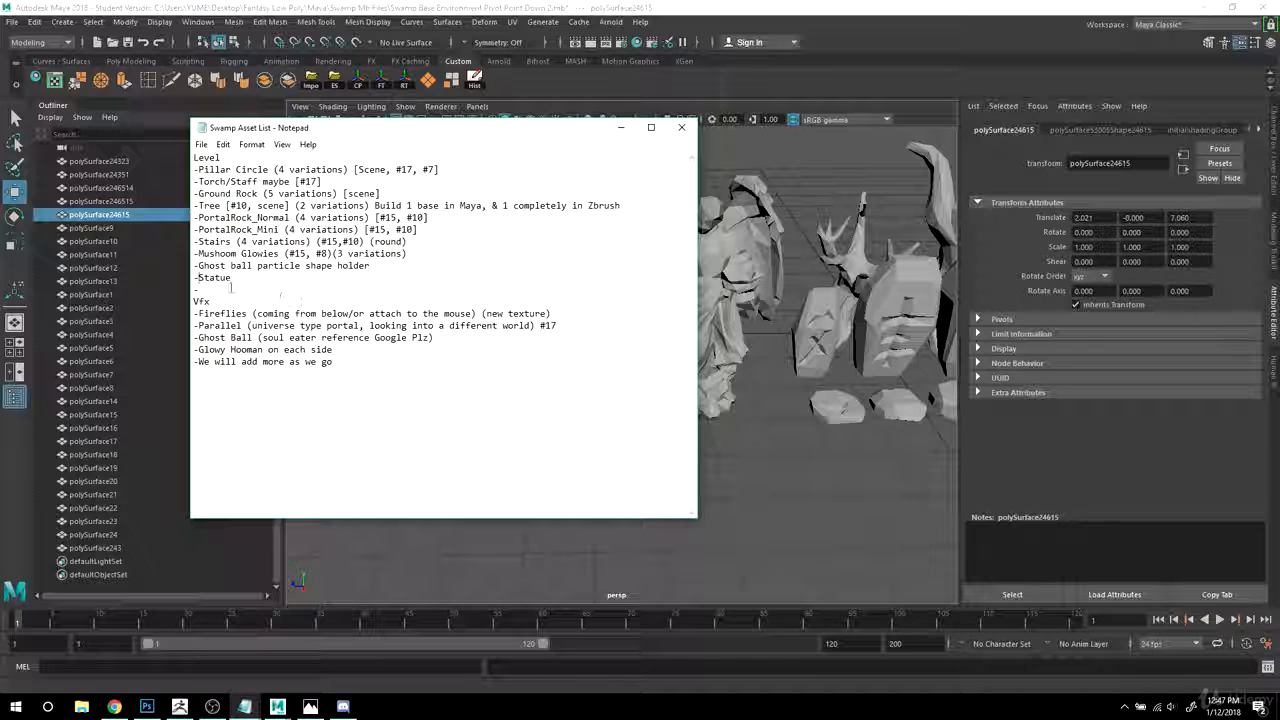
text(_Sitting)
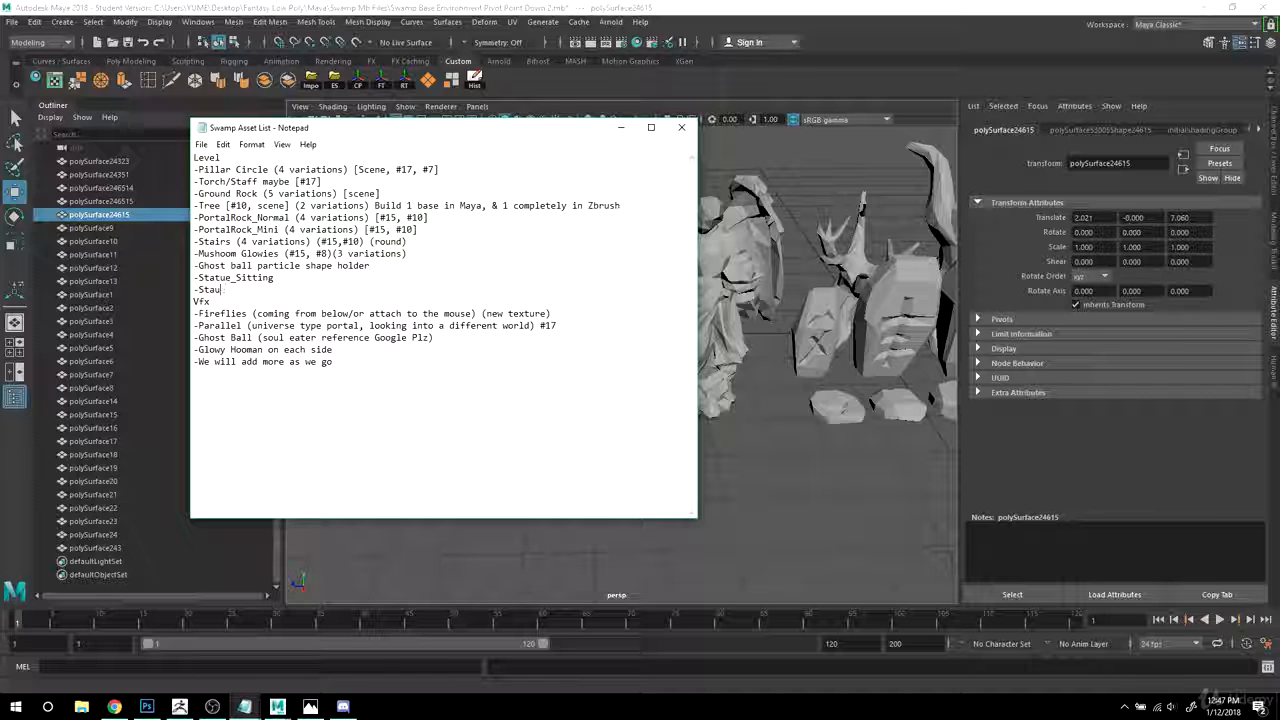
text(_)
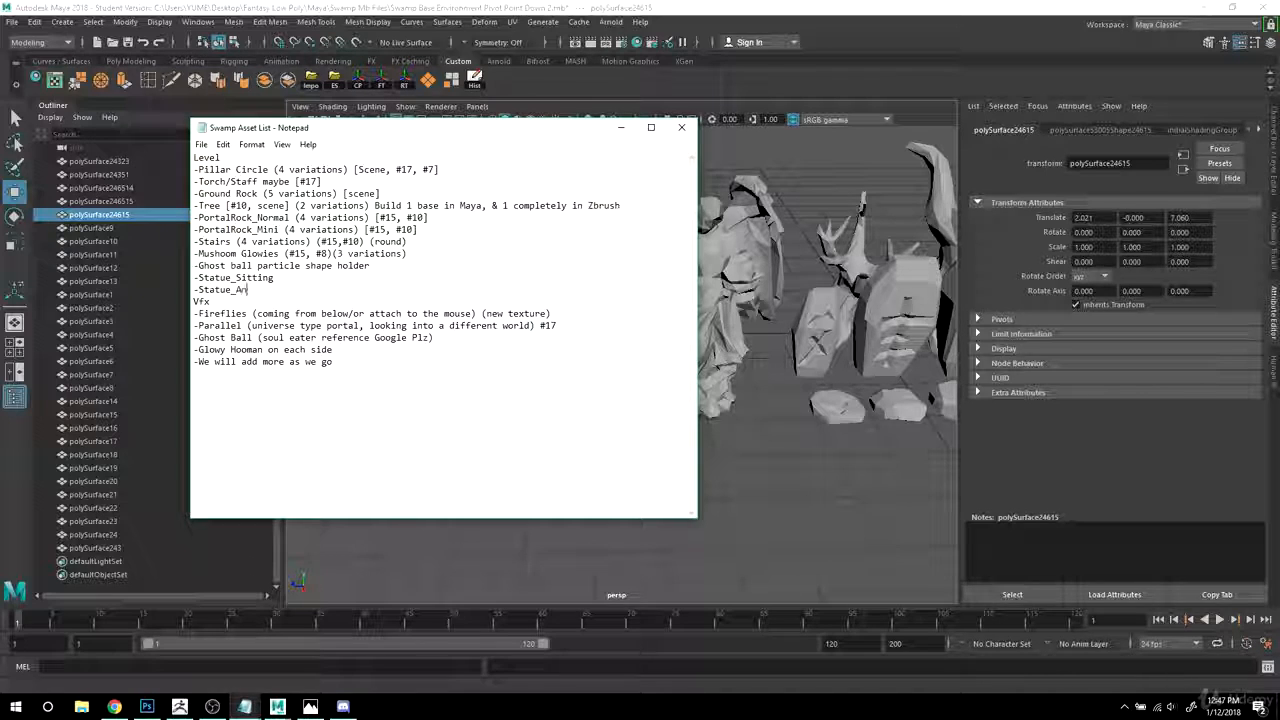
drag(274, 278, 199, 278)
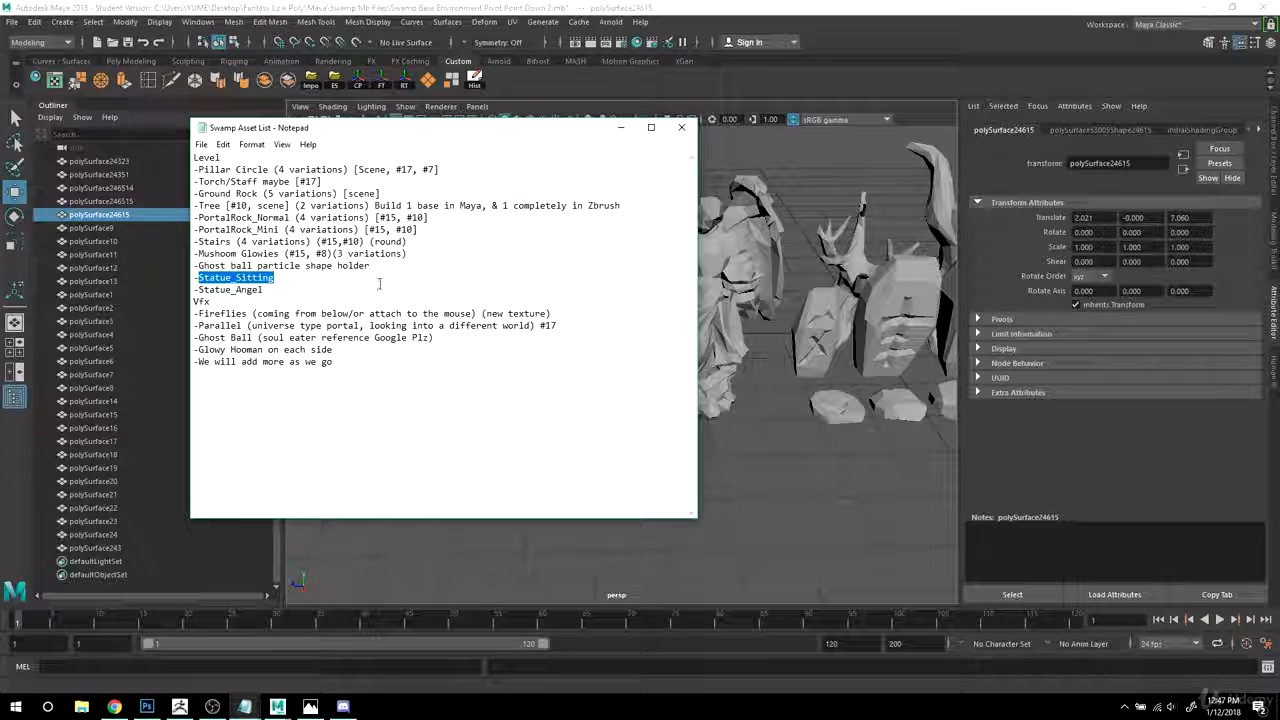
click(278, 193)
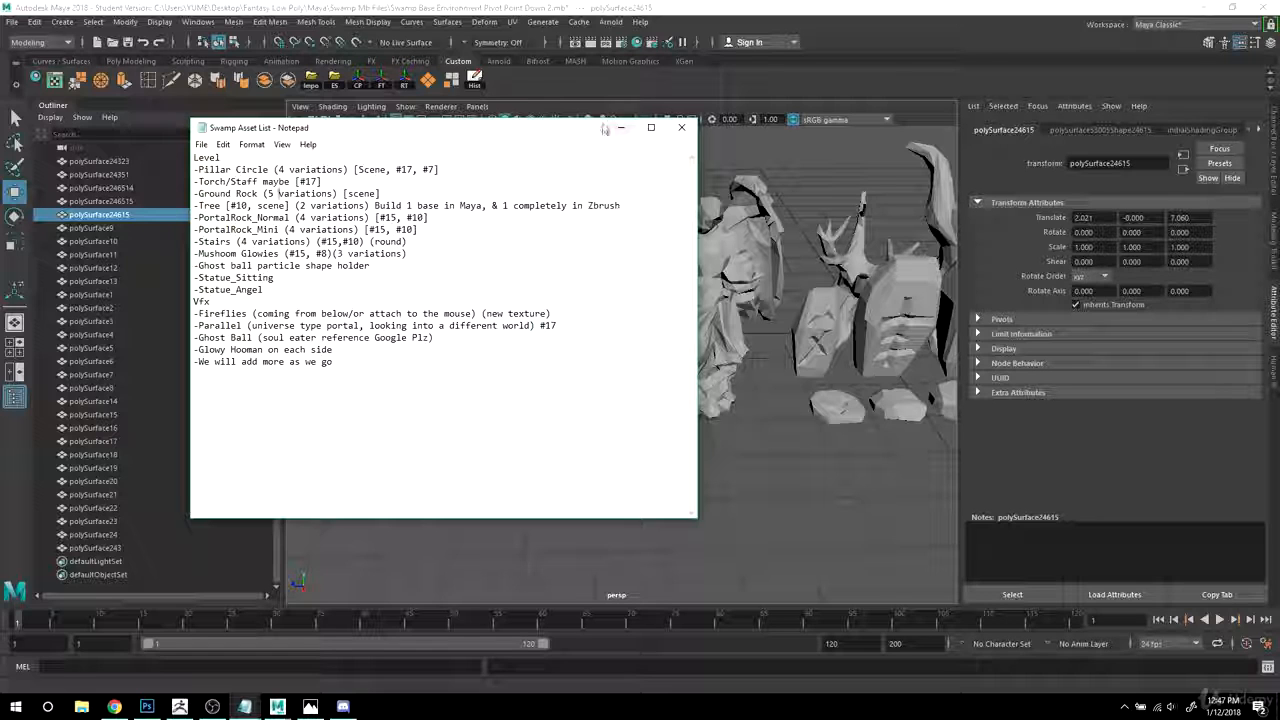
- Move the Swamp Asset List window aside and close the Outliner in Maya
click(202, 145)
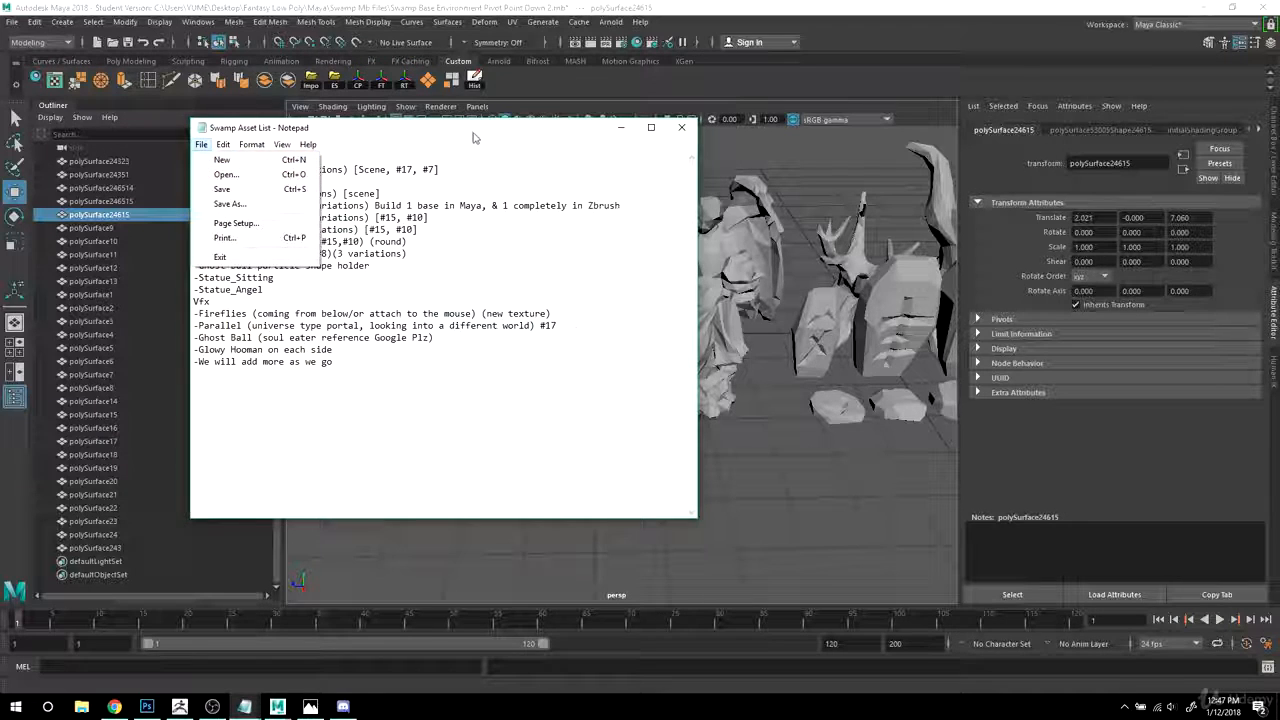
drag(474, 137, 788, 166)
scroll(118, 222, up, 1)
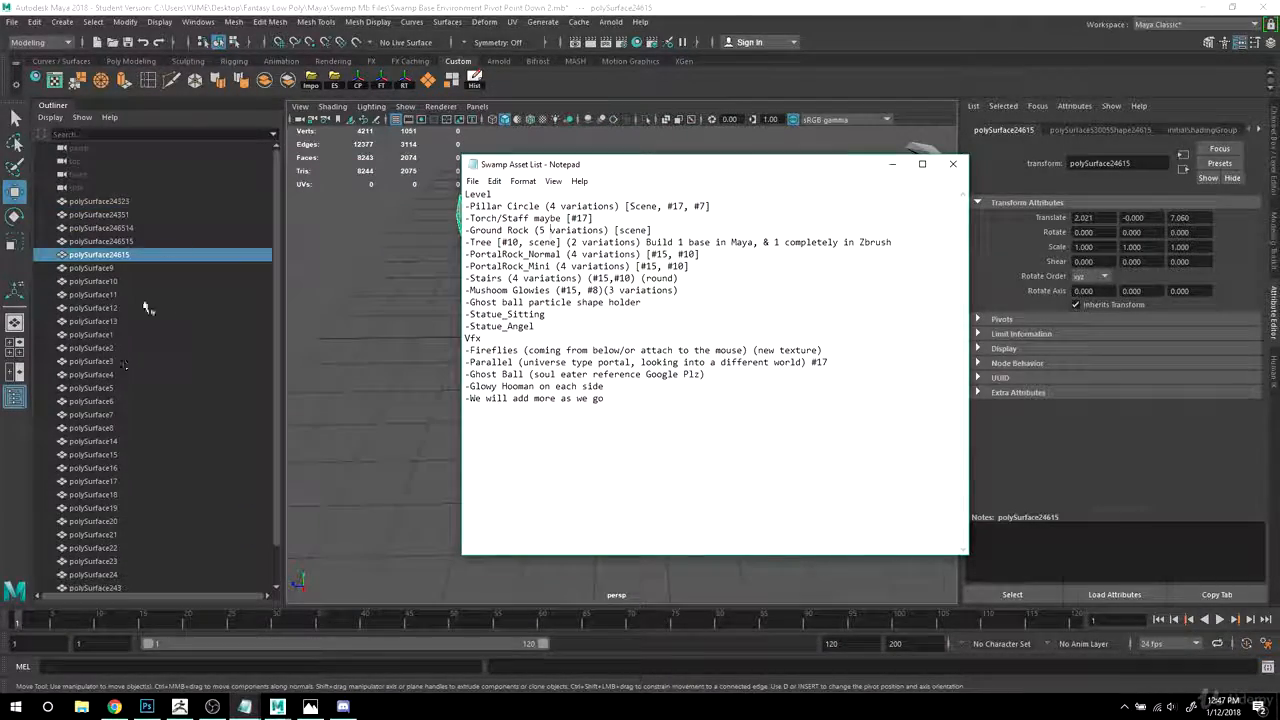
right_click(62, 105)
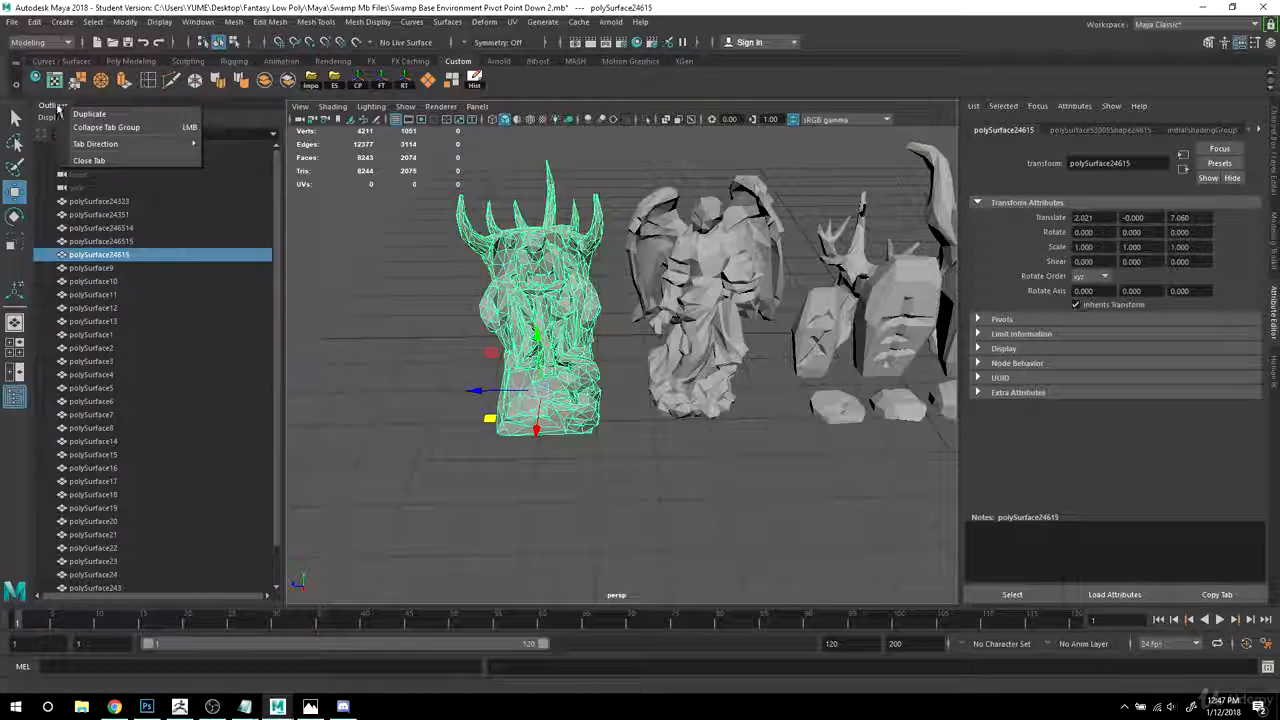
click(82, 166)
right_click(62, 106)
click(82, 161)
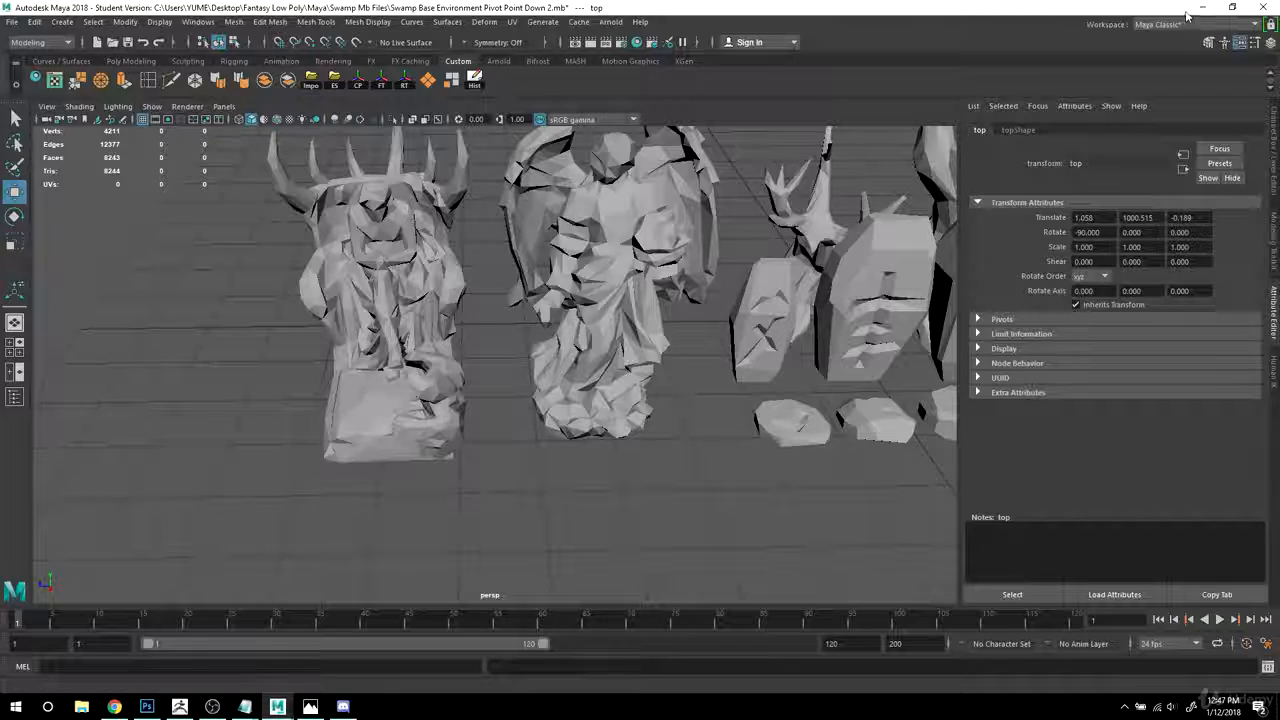
- Restore Maya to a smaller window and resize it, leaving a strip of desktop free for the asset list
click(1228, 6)
drag(664, 12, 1078, 12)
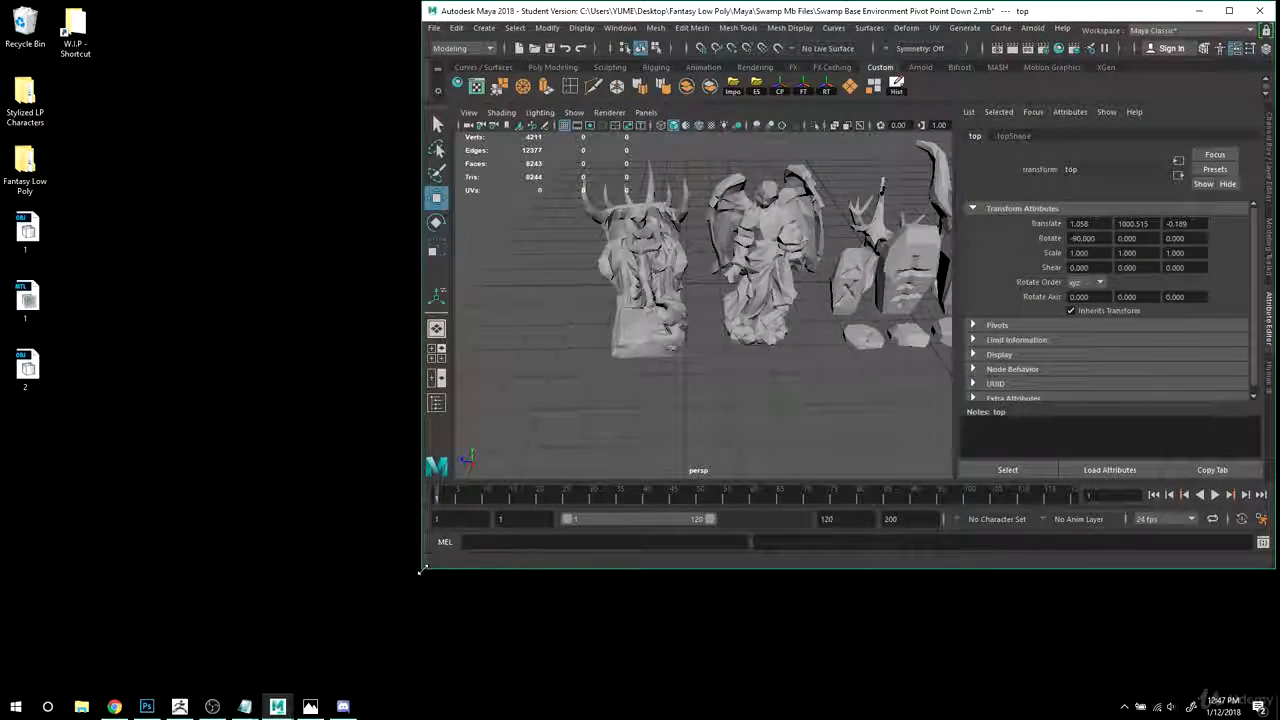
drag(421, 568, 264, 686)
- Close the two outdated Swamp Asset List copies in Notepad that lack the statue entries
mouse_move(244, 706)
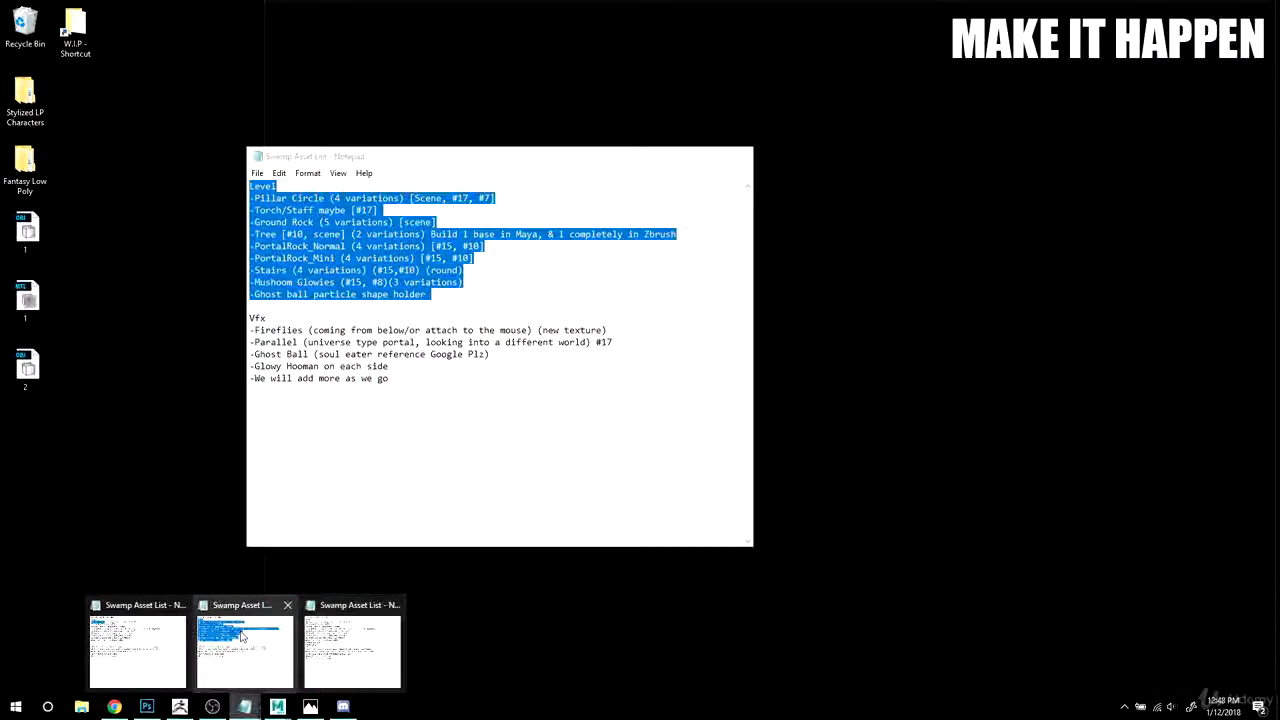
click(241, 636)
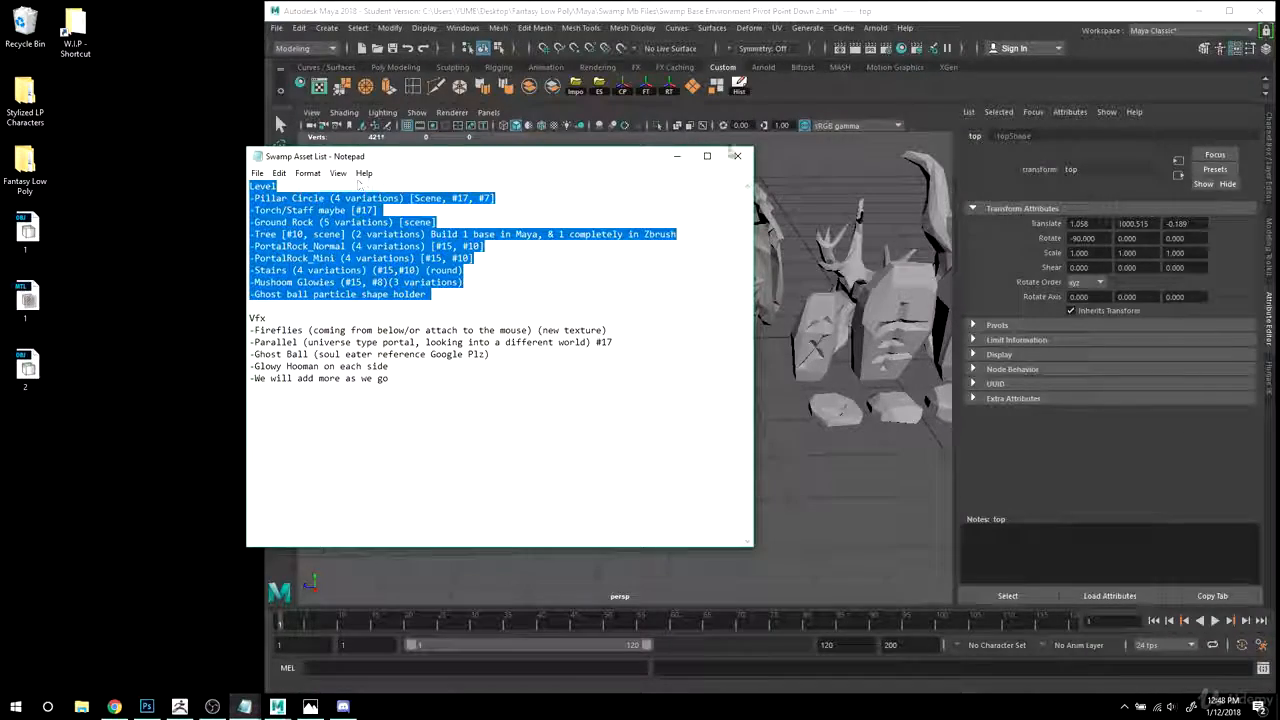
click(727, 157)
click(244, 706)
click(294, 645)
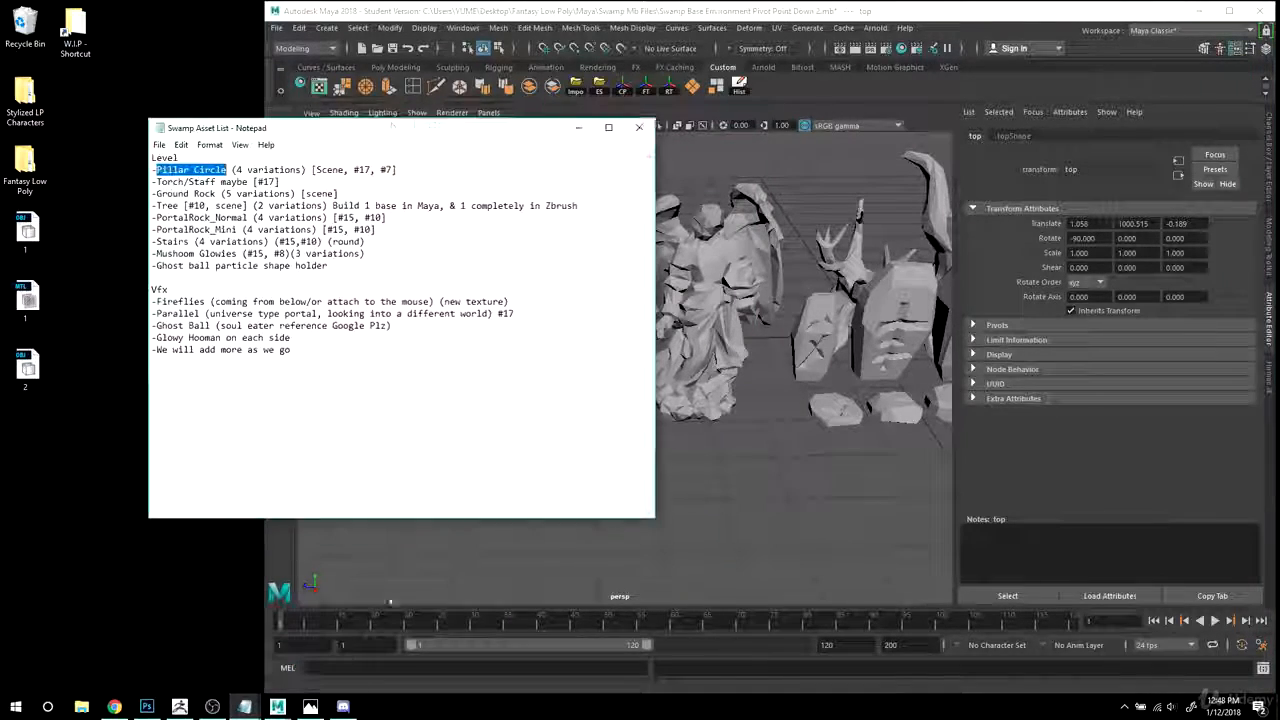
drag(278, 126, 192, 170)
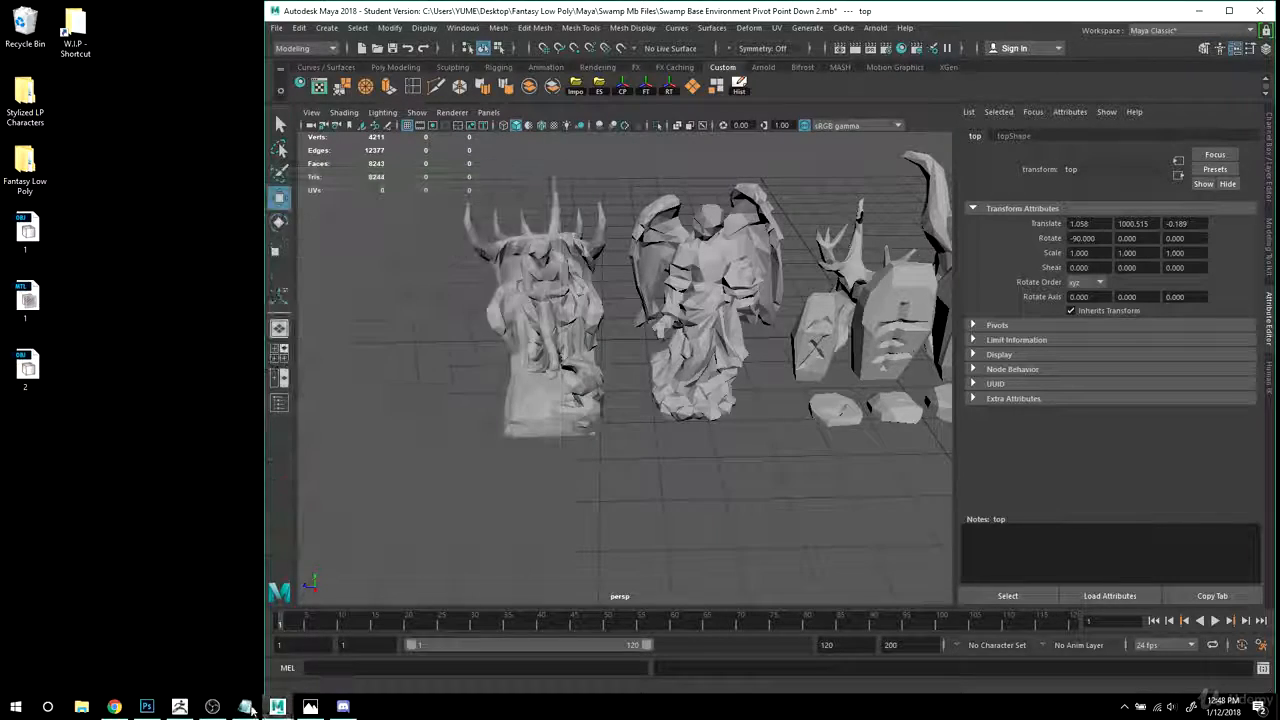
- Bring up the updated Swamp Asset List, narrow its window, and dock it in the free space beside Maya
click(244, 706)
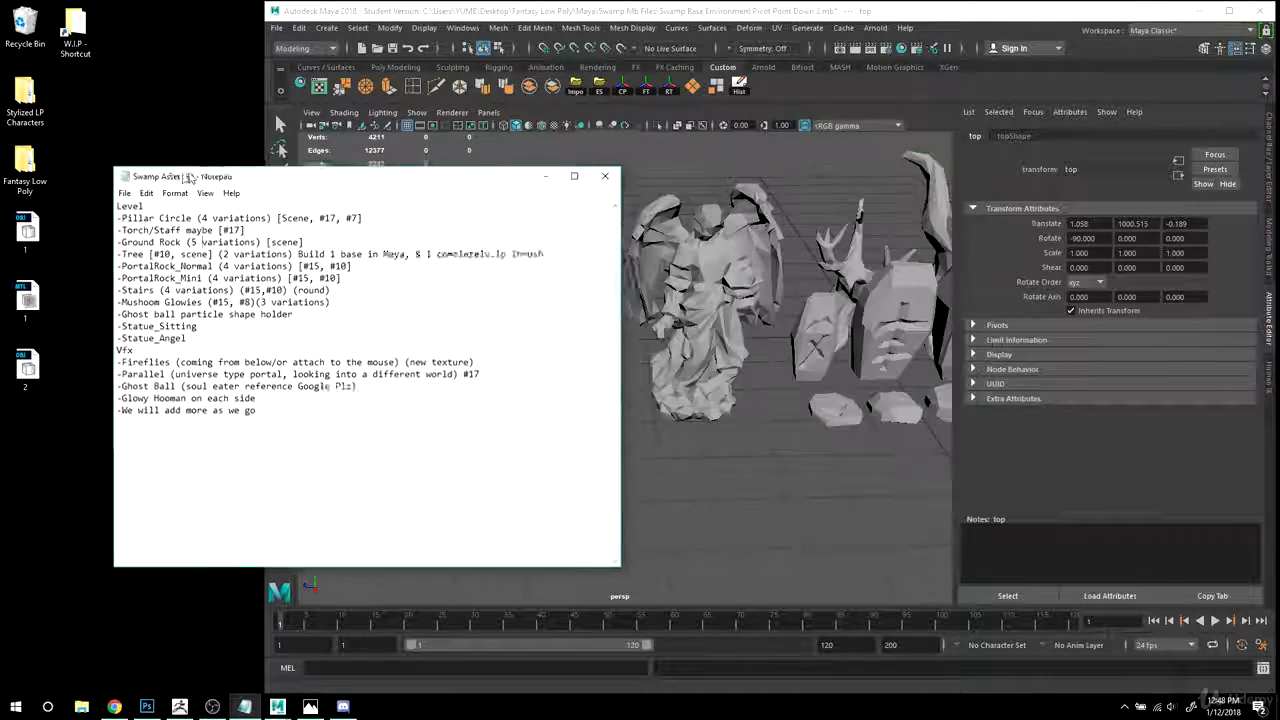
drag(600, 164, 178, 162)
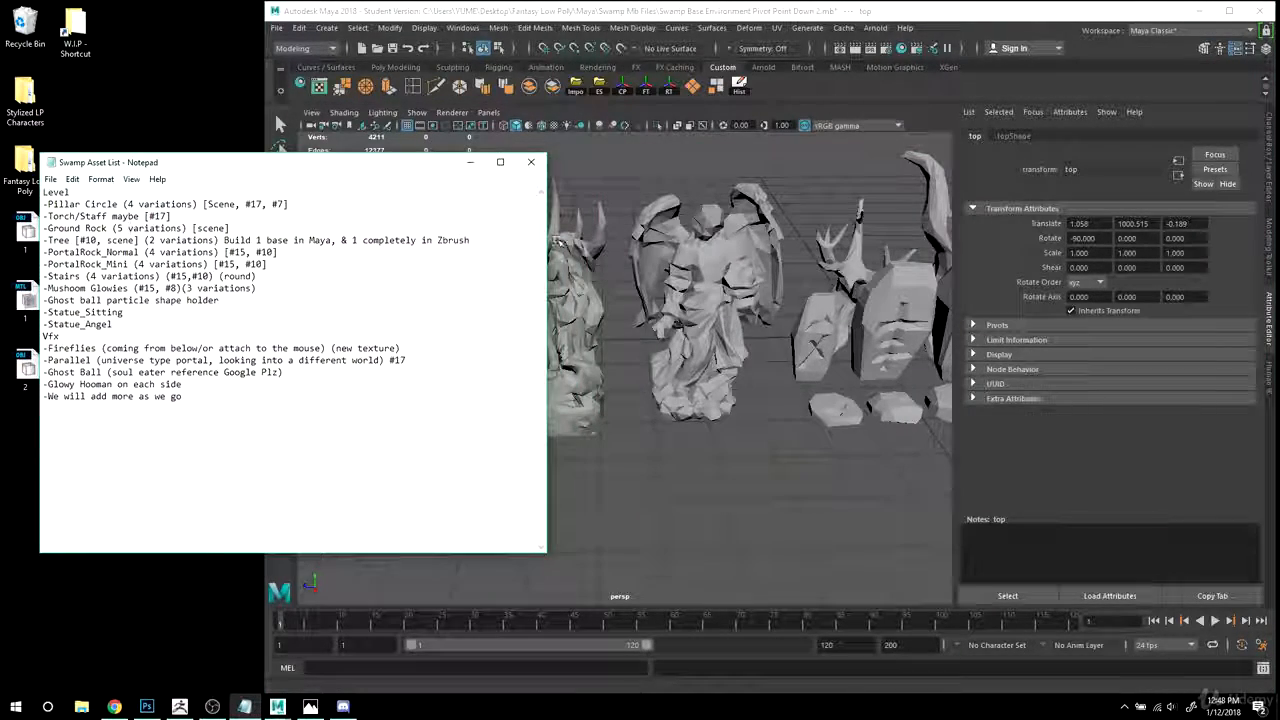
drag(547, 244, 301, 244)
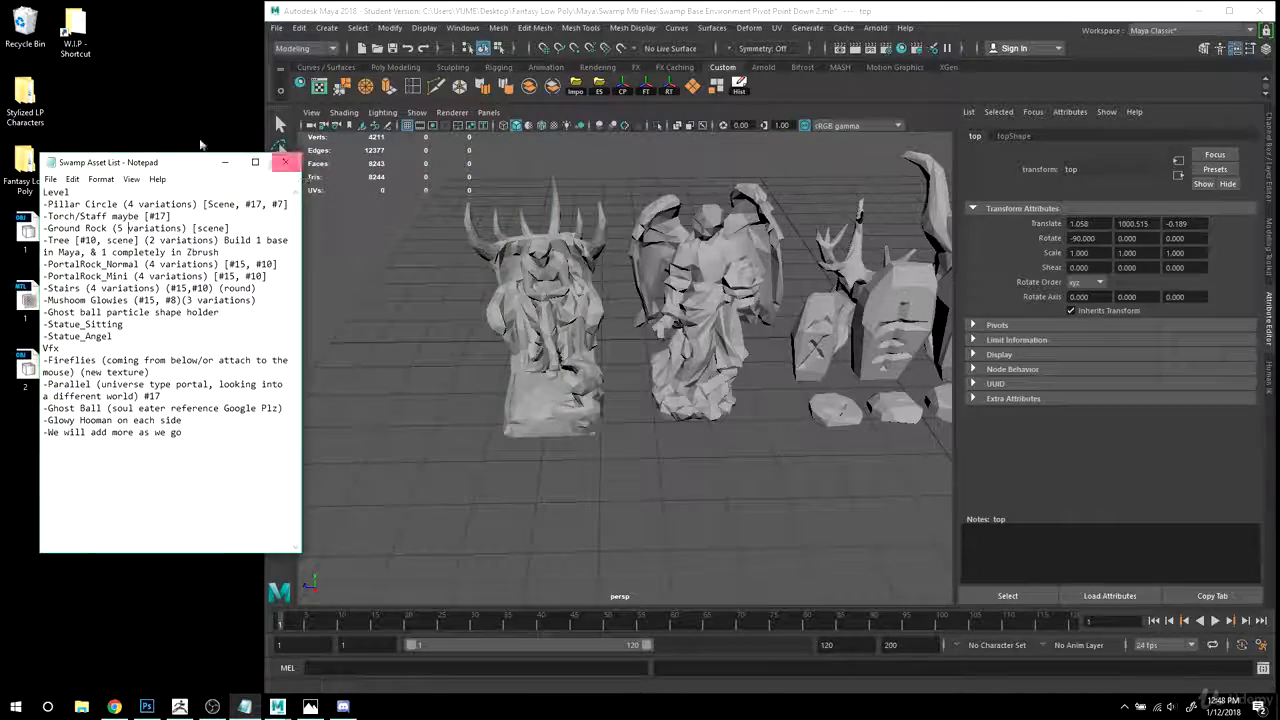
drag(200, 160, 160, 158)
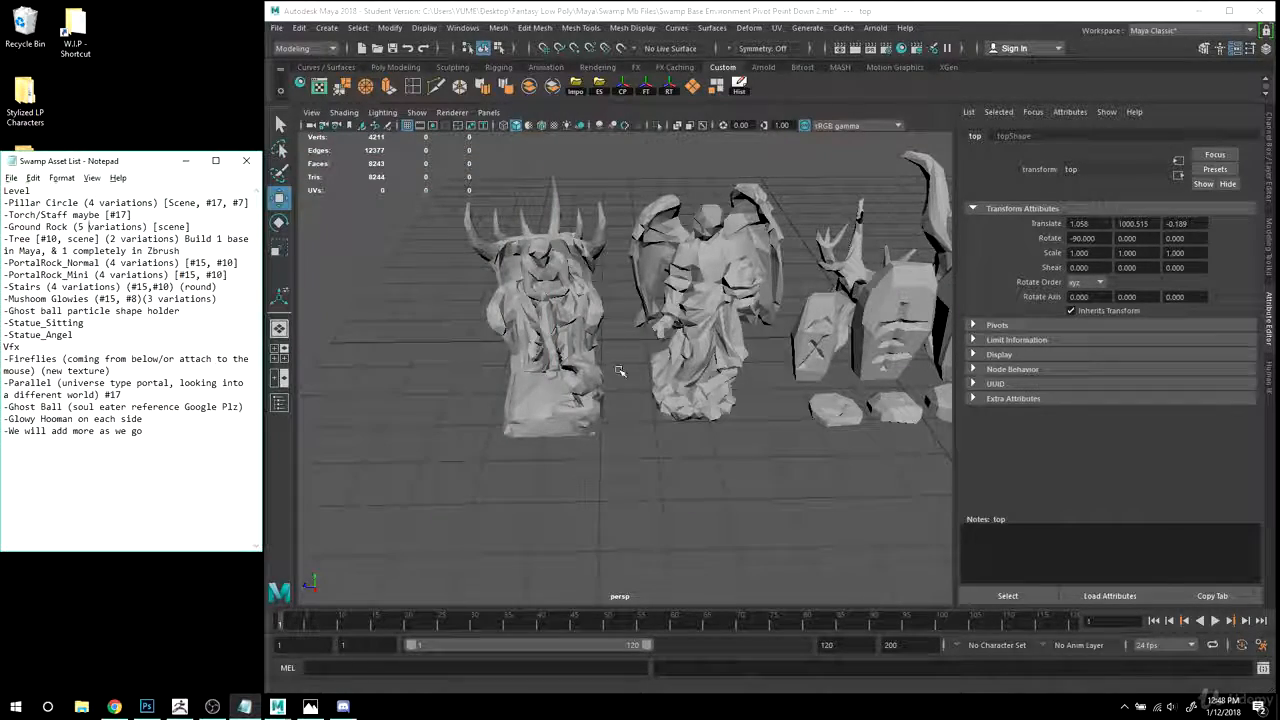
- Rename the antlered sitting statue in Maya to Statue_Angel, copying the name from the asset list, and show the Outliner
click(580, 334)
alt+drag(580, 334, 596, 330)
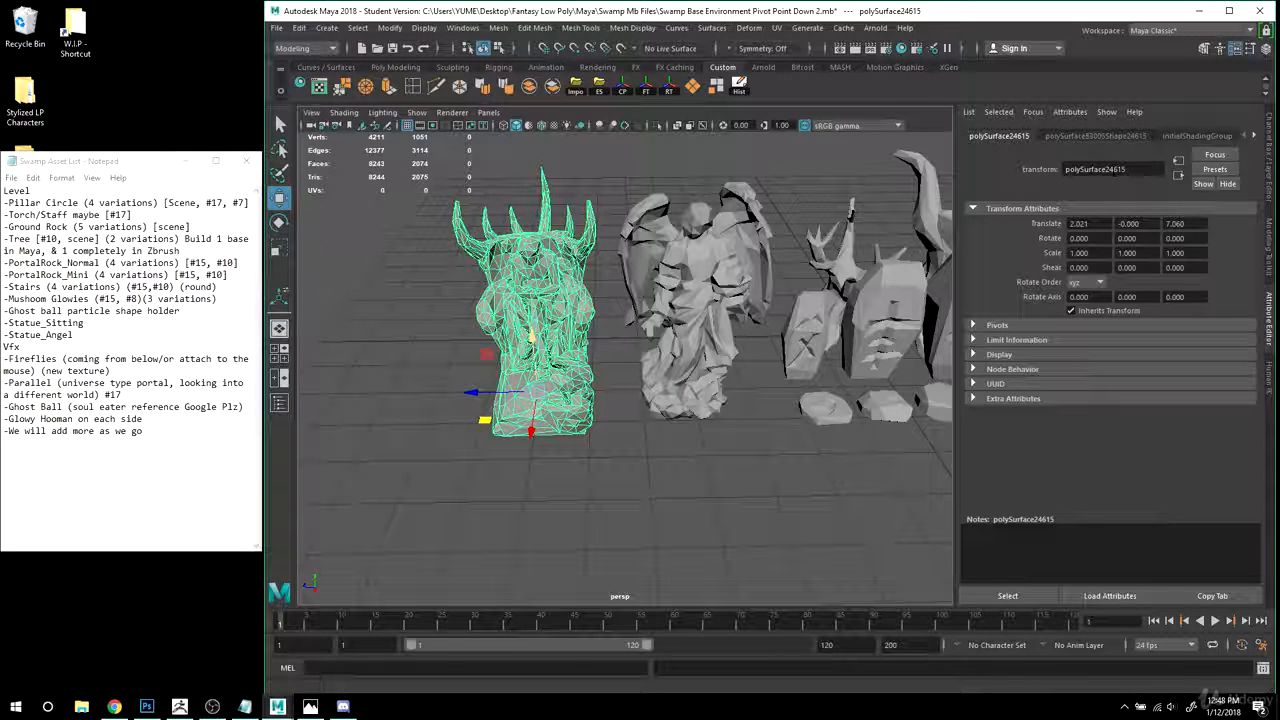
double_click(62, 338)
key(ctrl+c)
double_click(1100, 169)
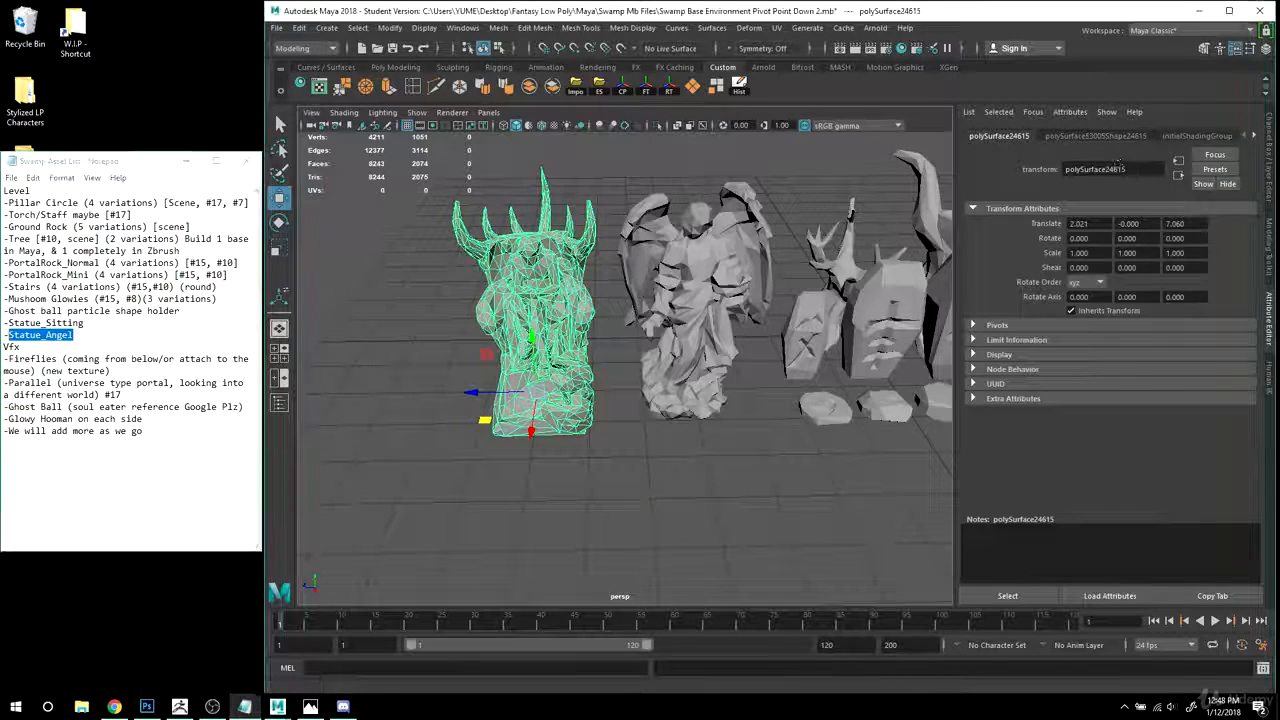
key(ctrl+v)
key(Return)
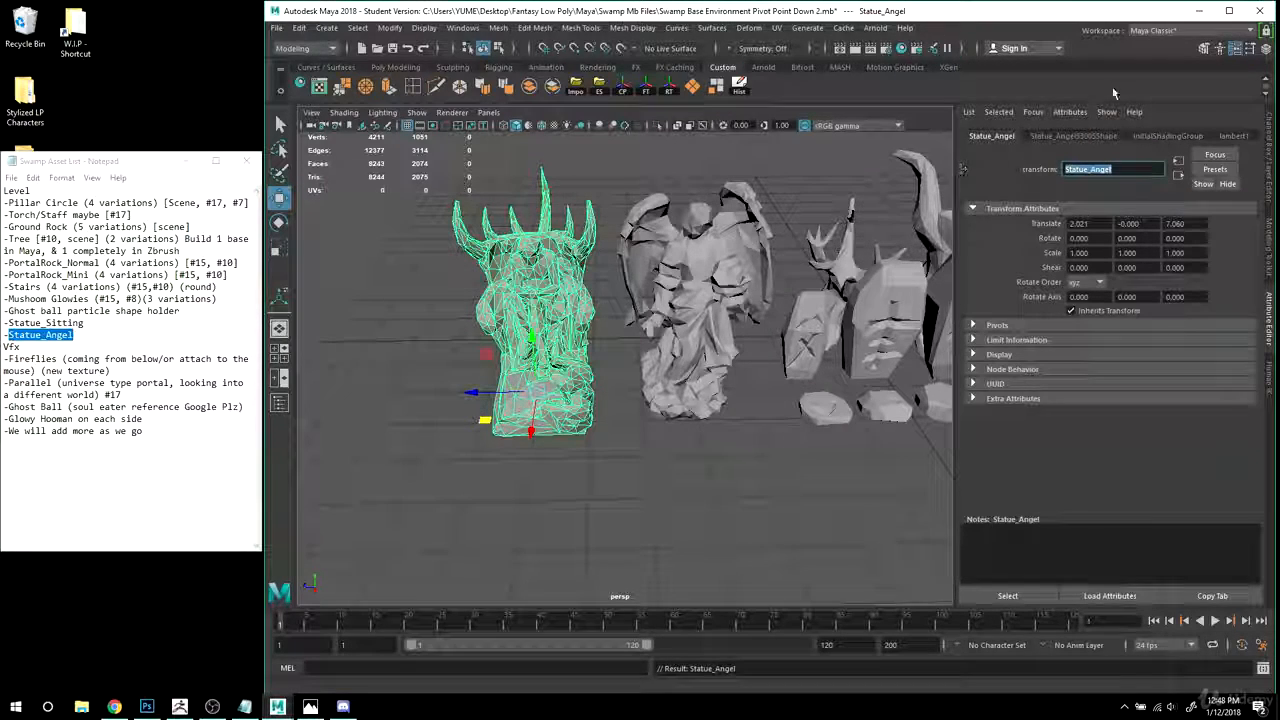
click(463, 27)
click(481, 171)
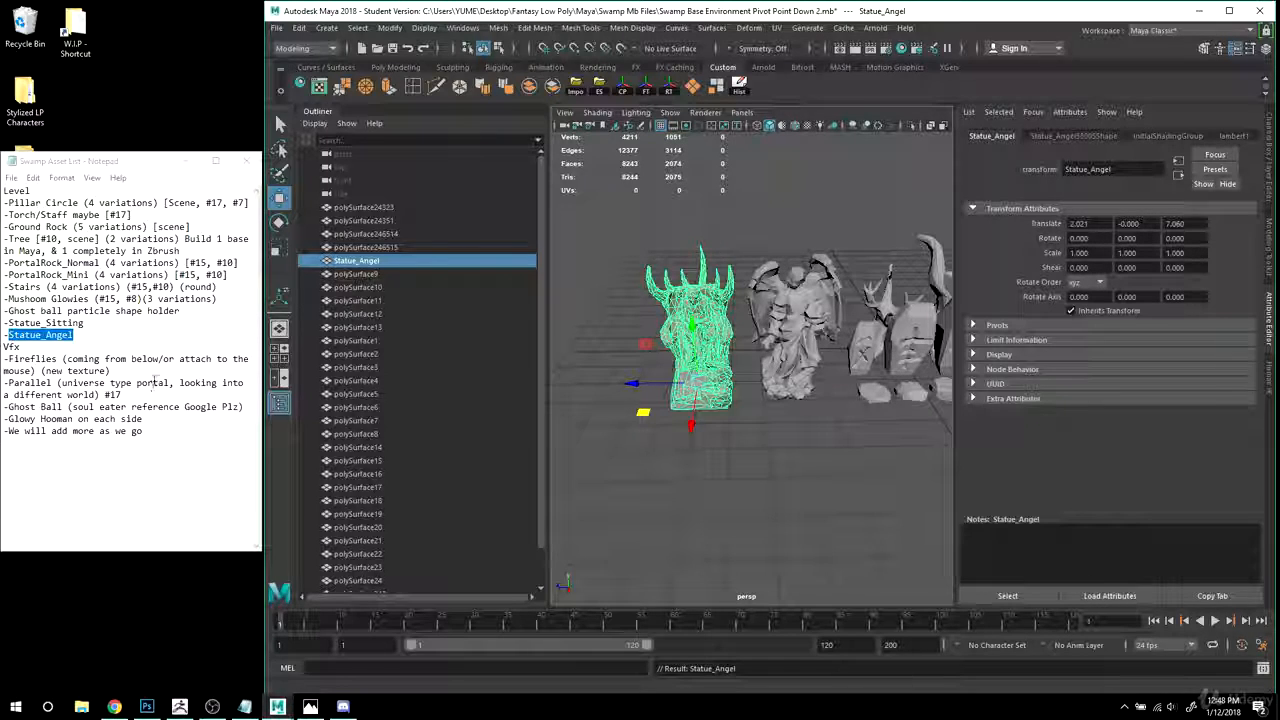
- Rename the winged statue to Statue_Sitting, using the name from the asset list, and close the Outliner
drag(84, 323, 12, 323)
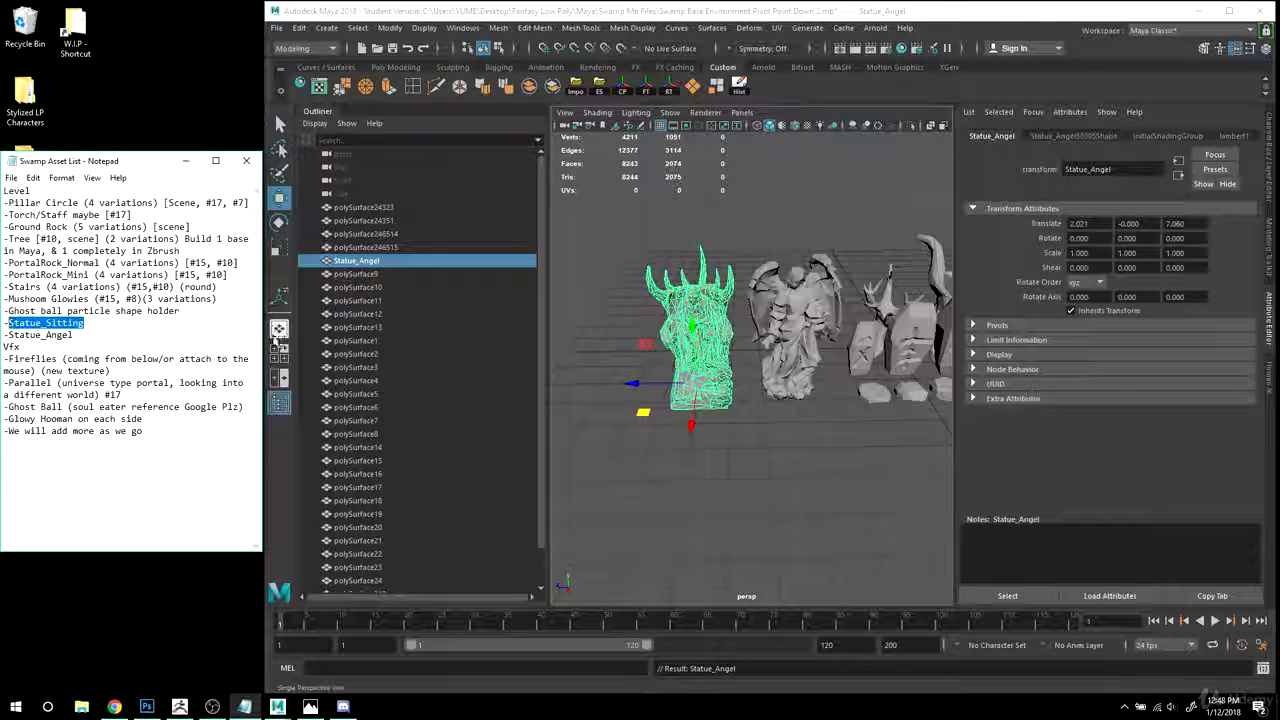
click(810, 316)
double_click(1097, 169)
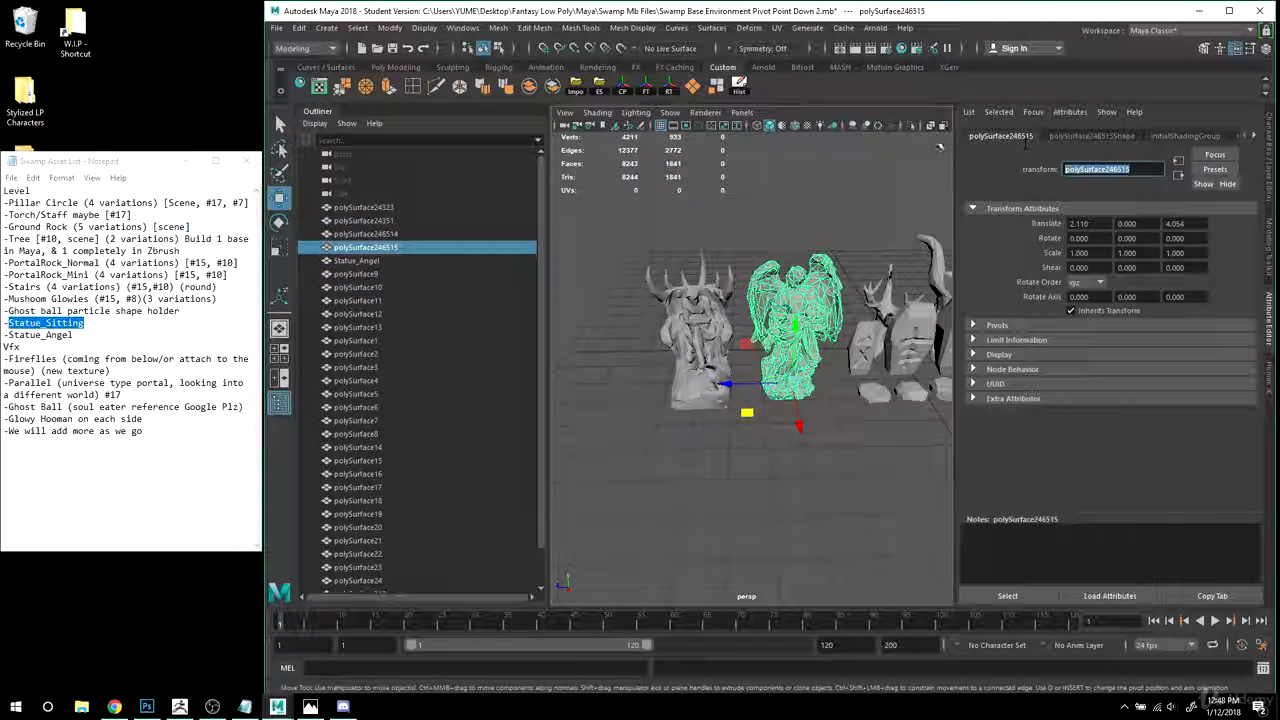
key(Return)
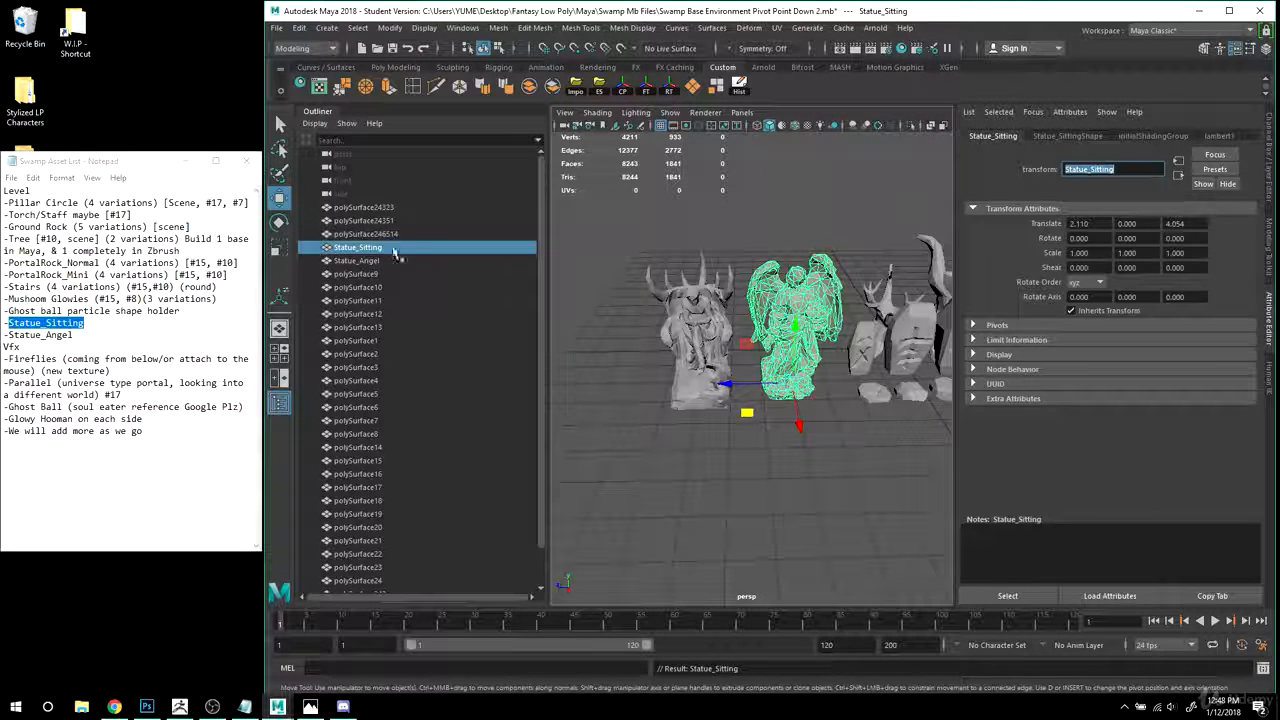
right_click(320, 113)
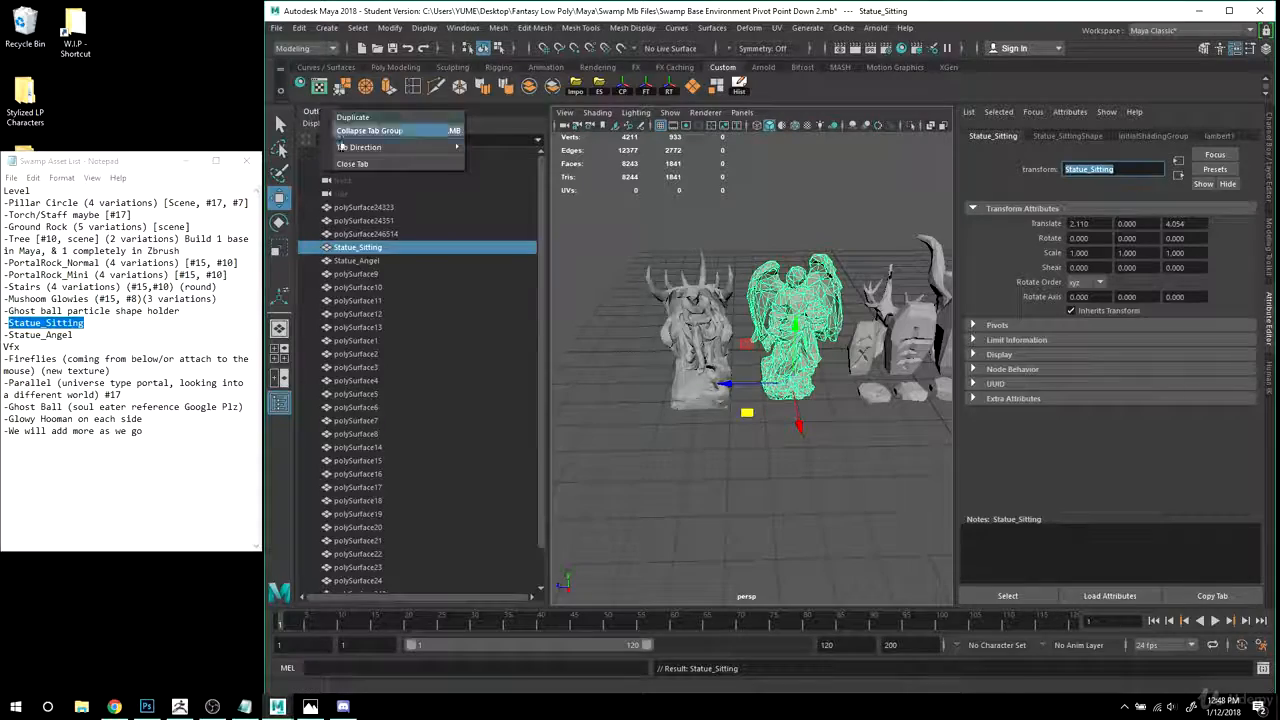
click(350, 164)
- Rename the small round model beside the largest carved stone to Ghostball, based on the asset list's ghost ball entry
alt+middle_drag(775, 431, 668, 478)
scroll(695, 470, down, 3)
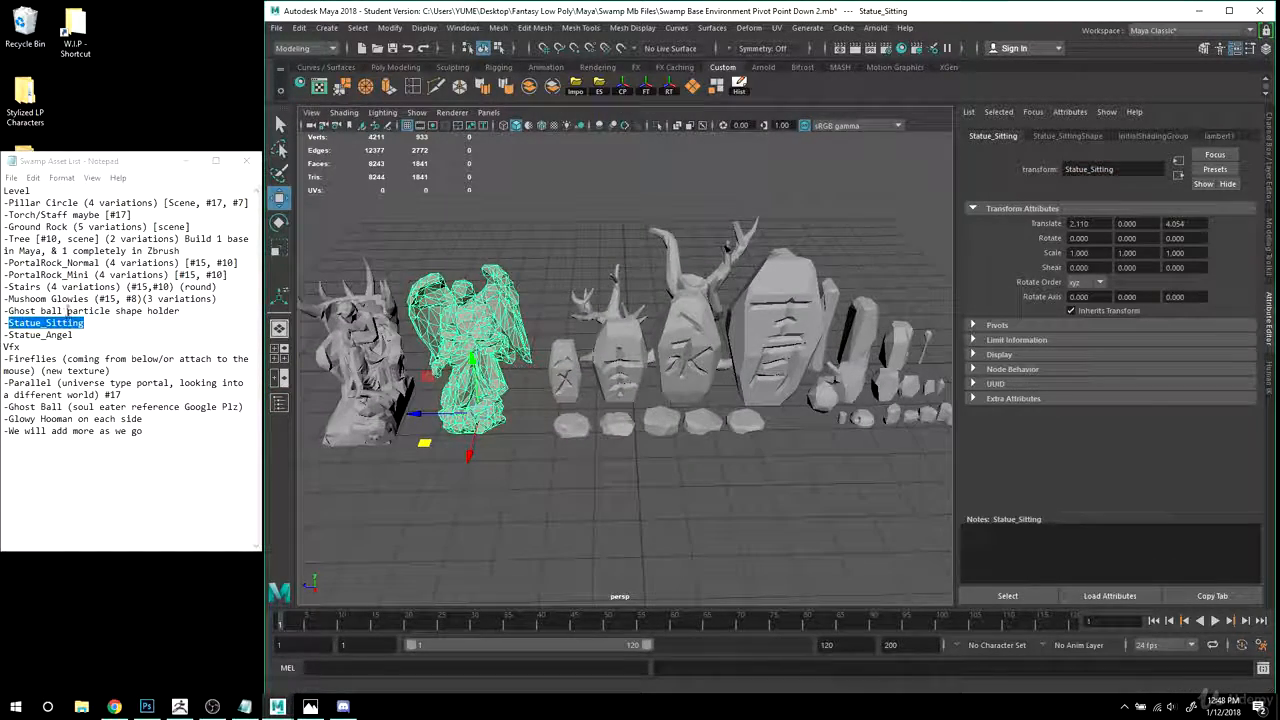
drag(8, 310, 63, 311)
key(ctrl+c)
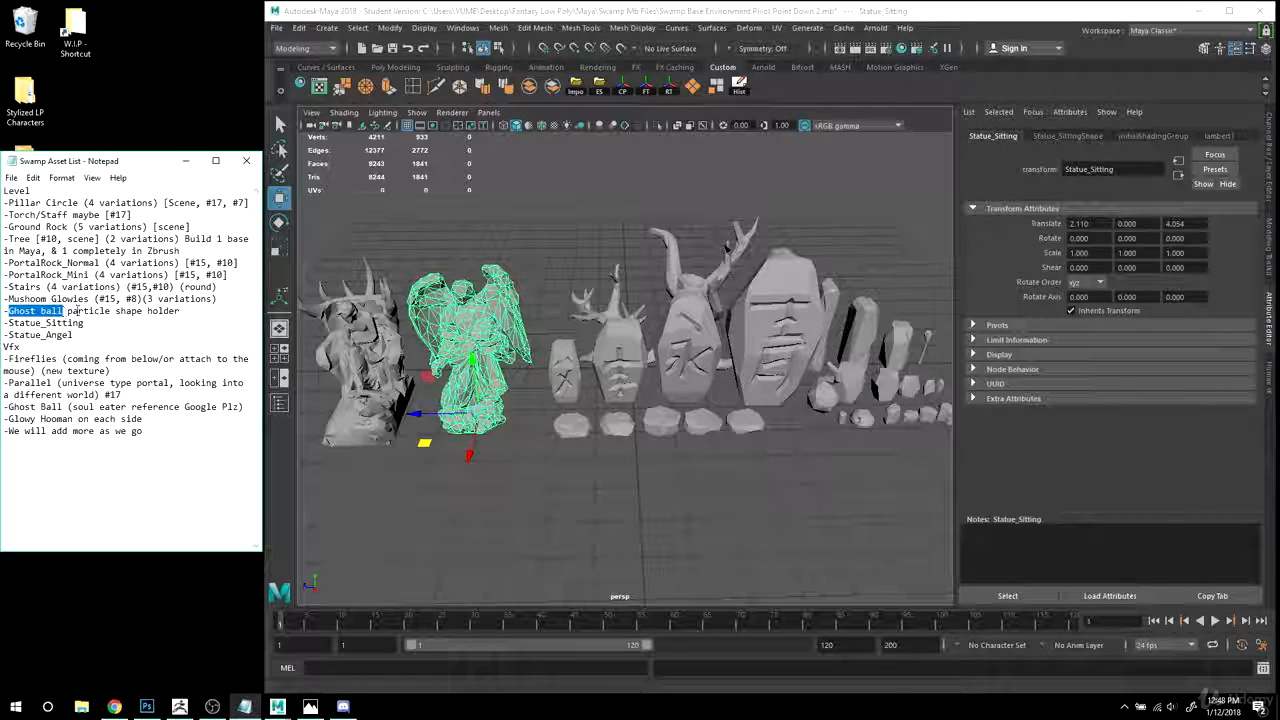
scroll(710, 404, down, 2)
alt+middle_drag(708, 405, 668, 408)
click(756, 398)
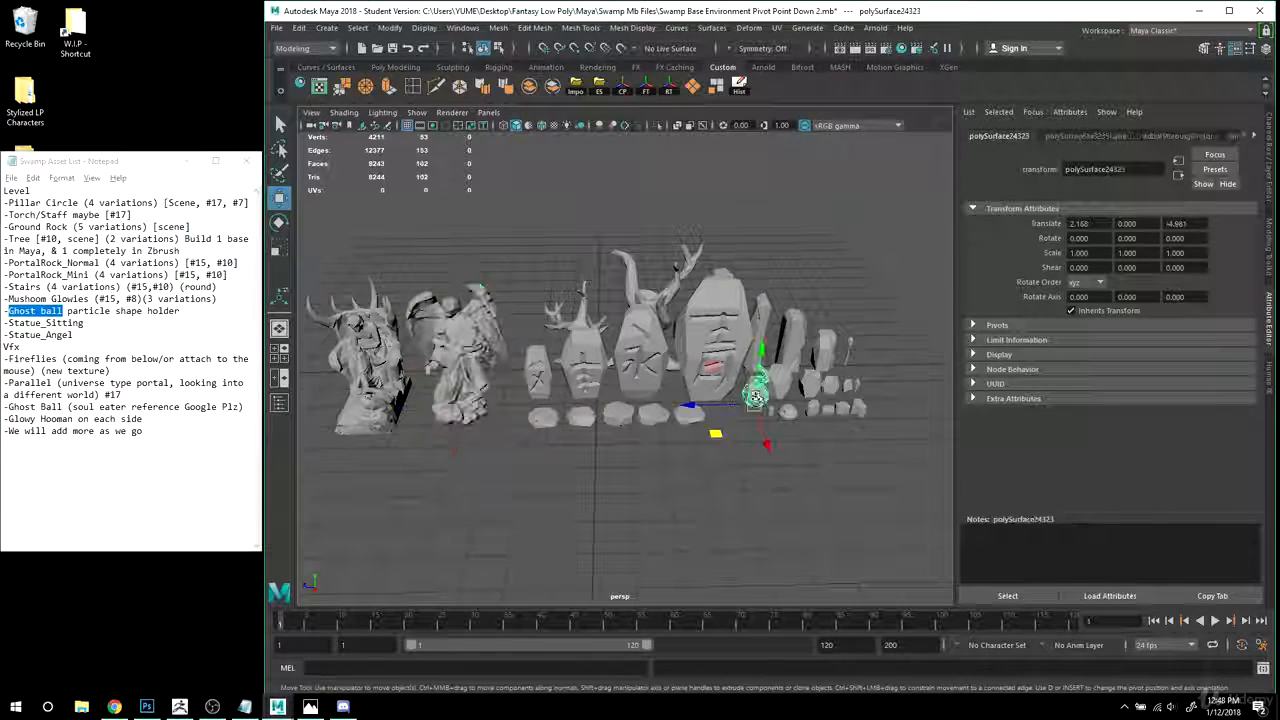
drag(1130, 170, 1056, 168)
key(ctrl+v)
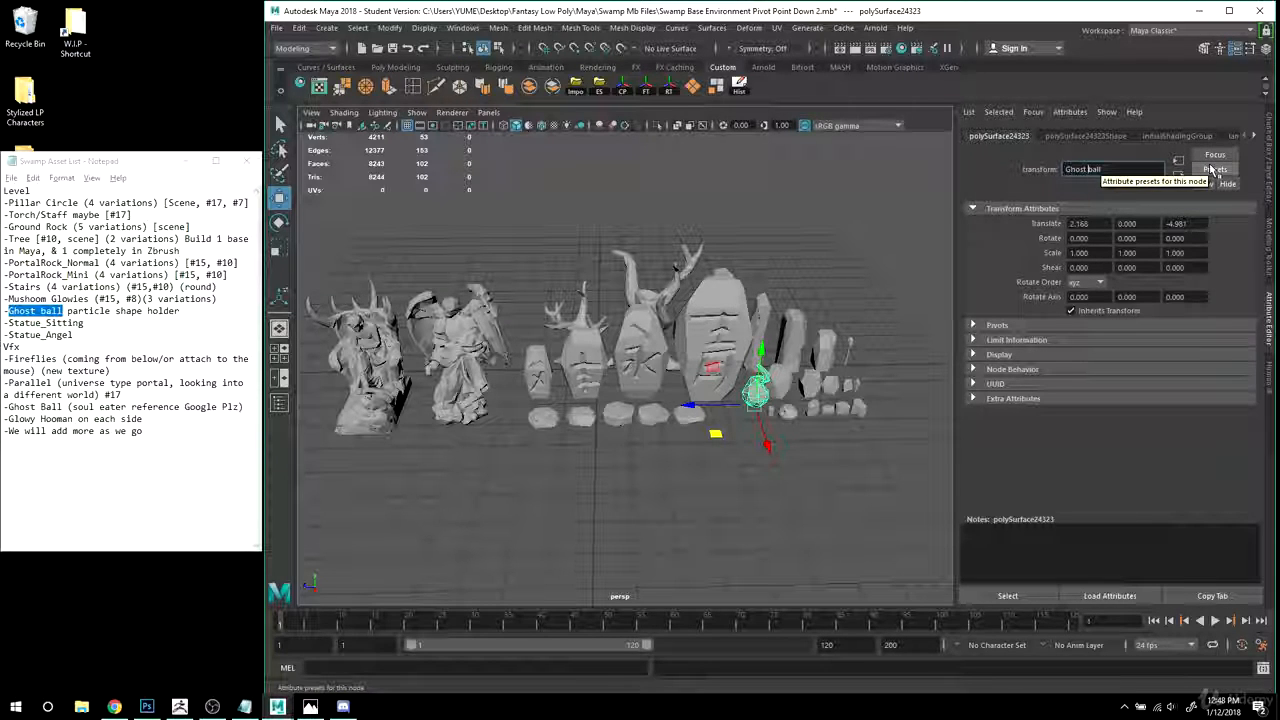
key(Return)
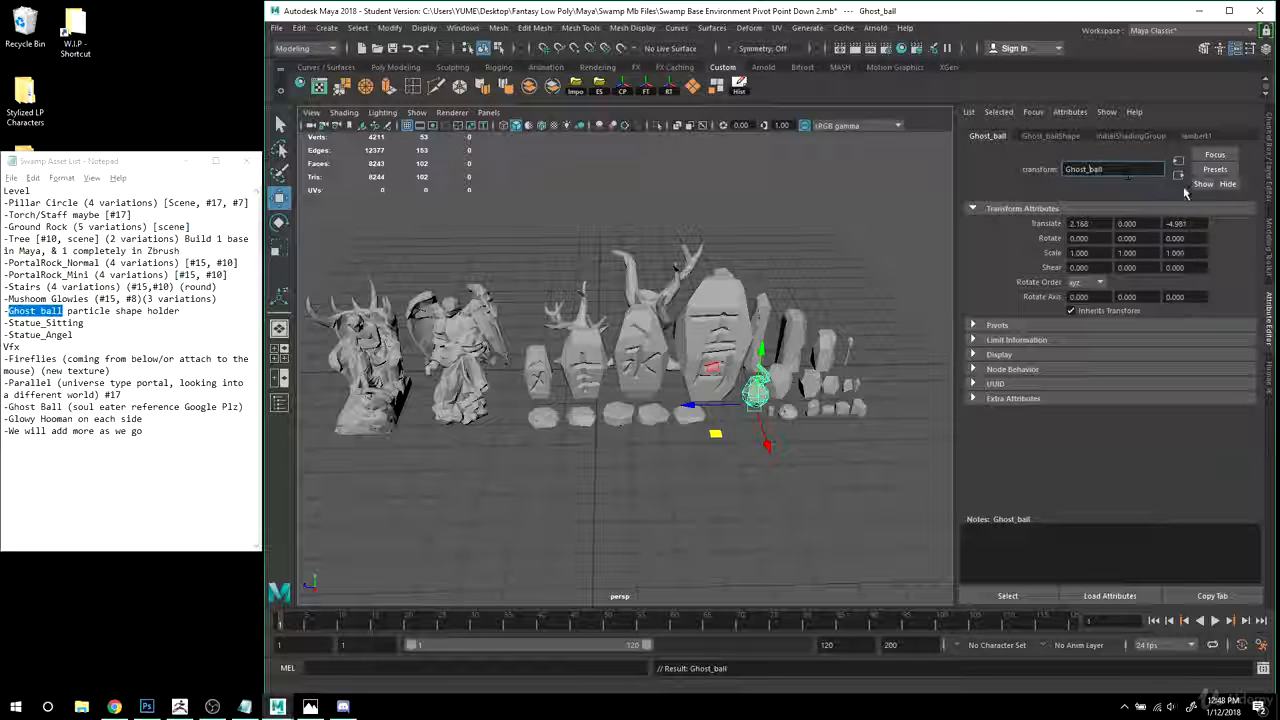
key(Return)
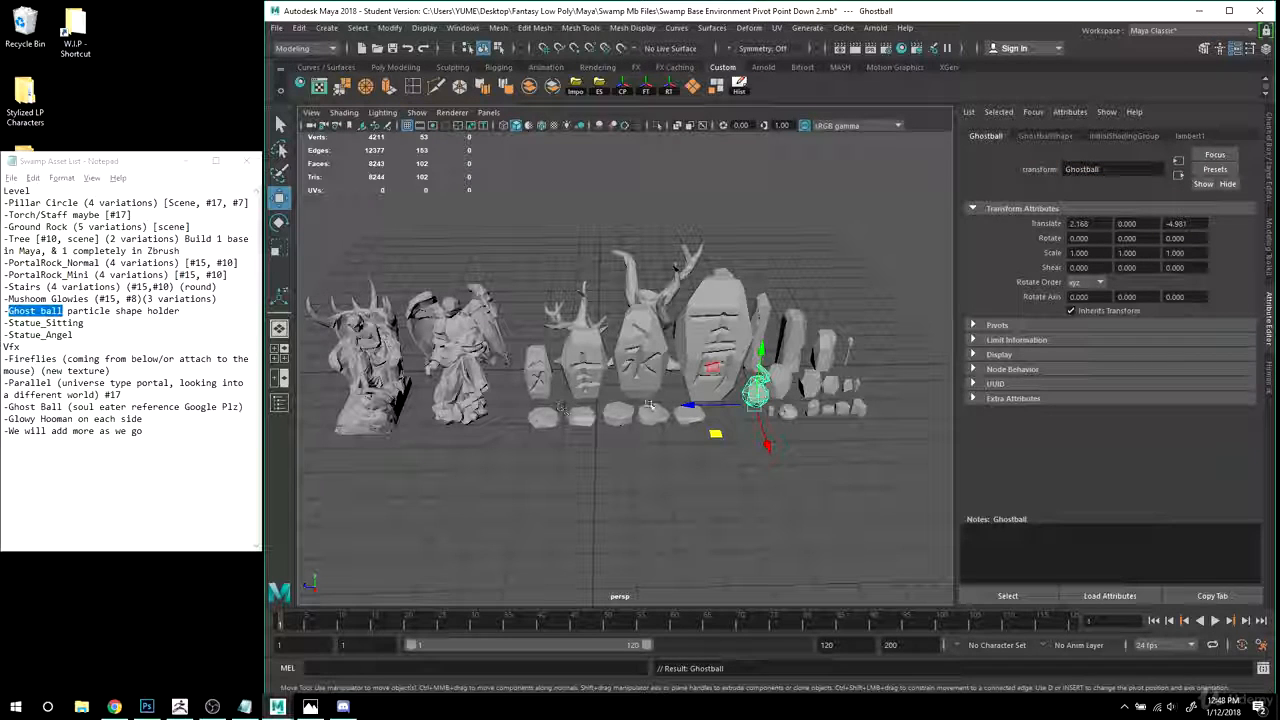
- Switch to File Explorer, open the Portal FBX folder under Fantasy Low Poly's Fbx folder, and review how its files are named
alt+drag(486, 344, 540, 388)
alt+right_drag(540, 388, 578, 403)
alt+middle_drag(579, 403, 600, 403)
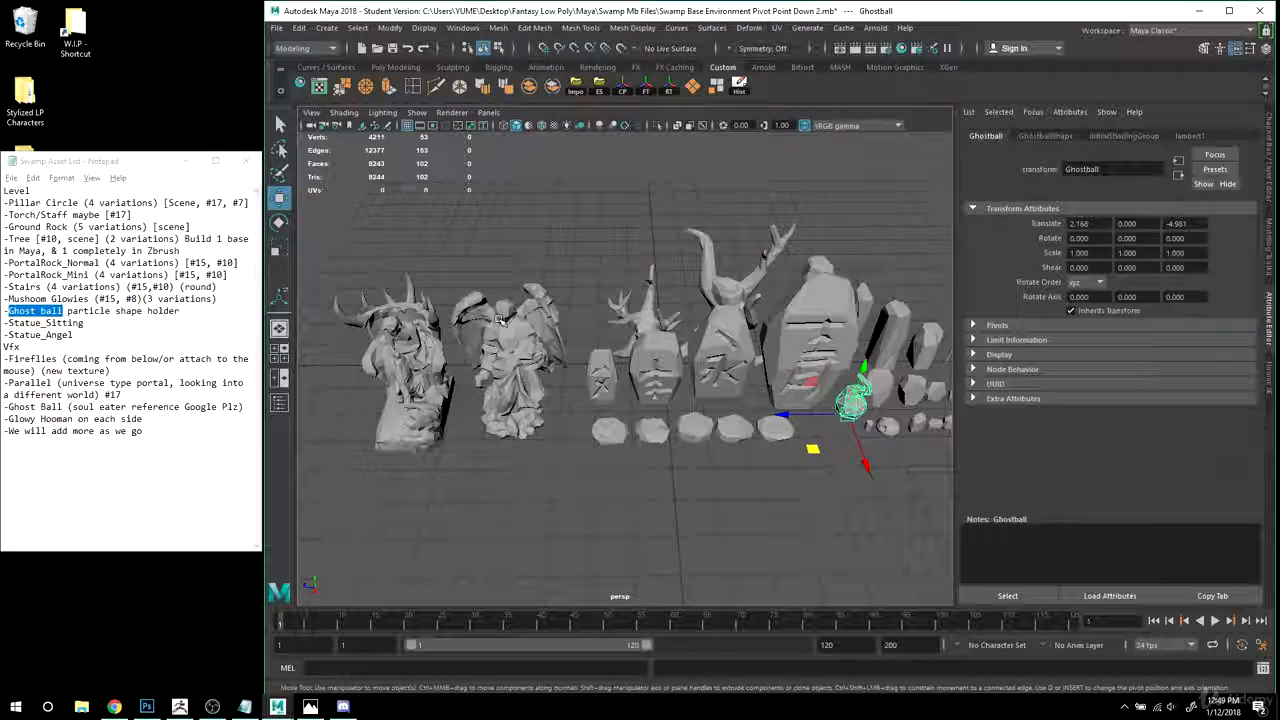
click(81, 706)
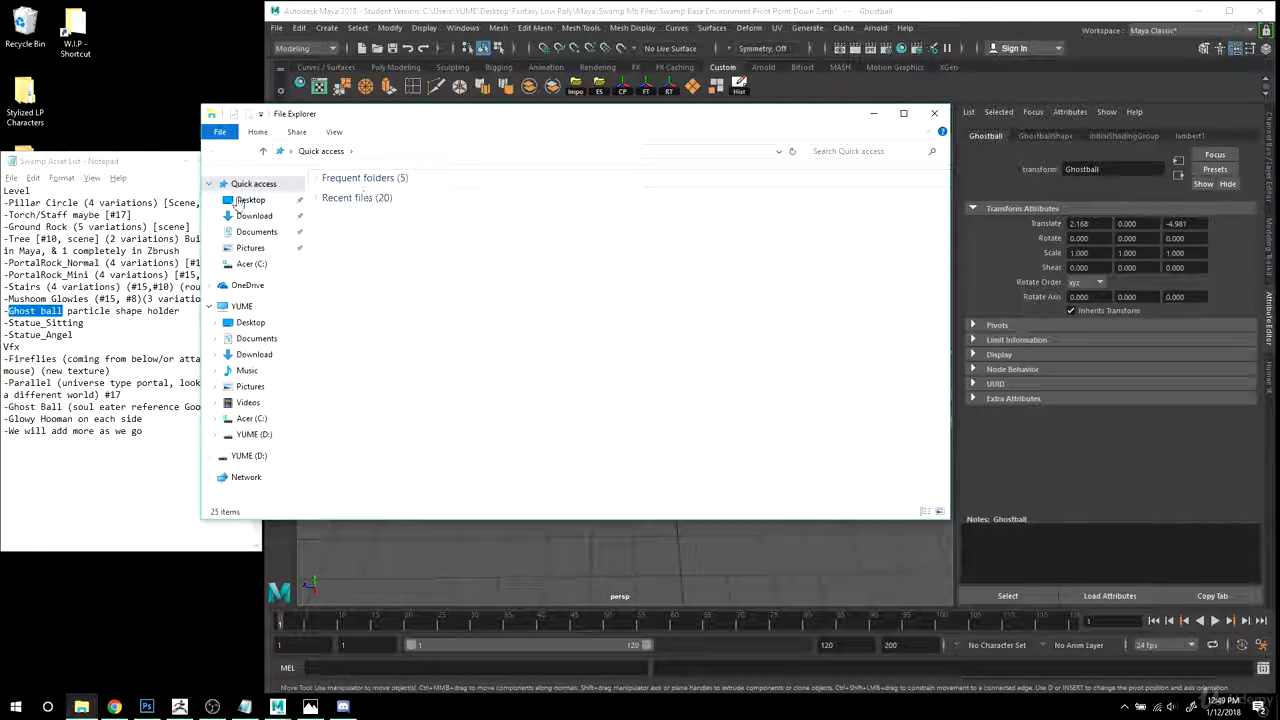
click(250, 199)
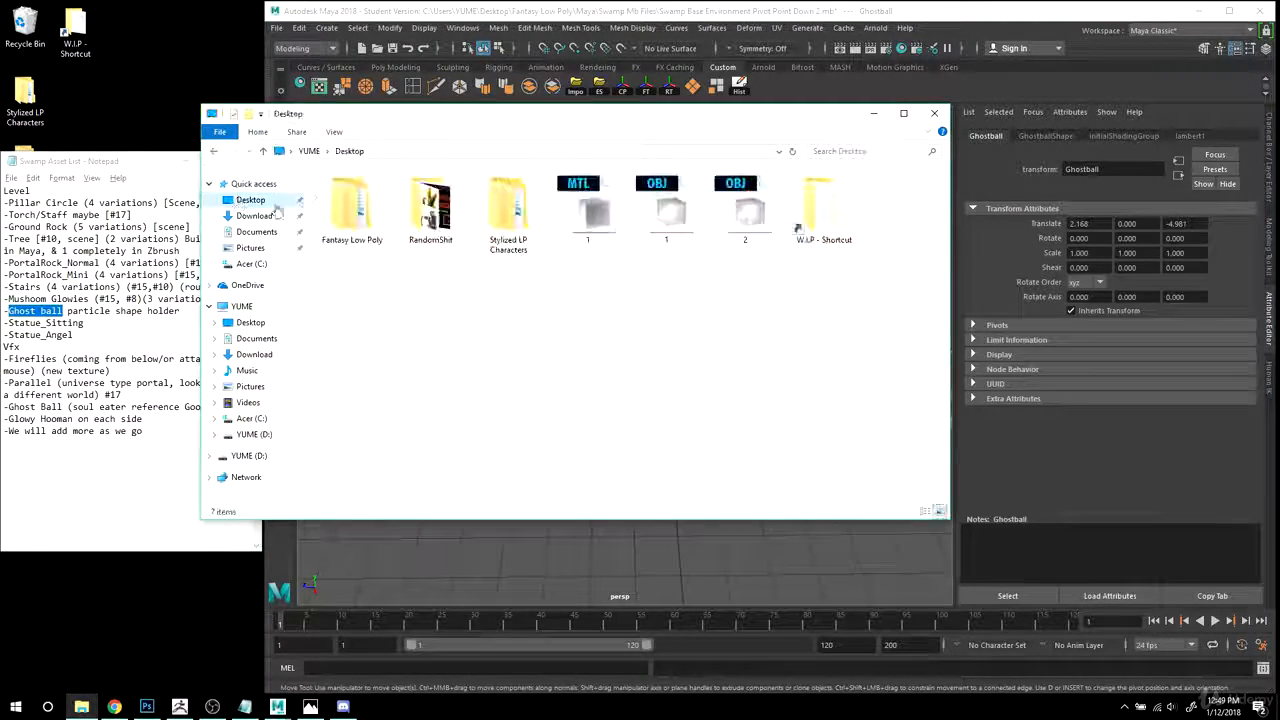
double_click(352, 207)
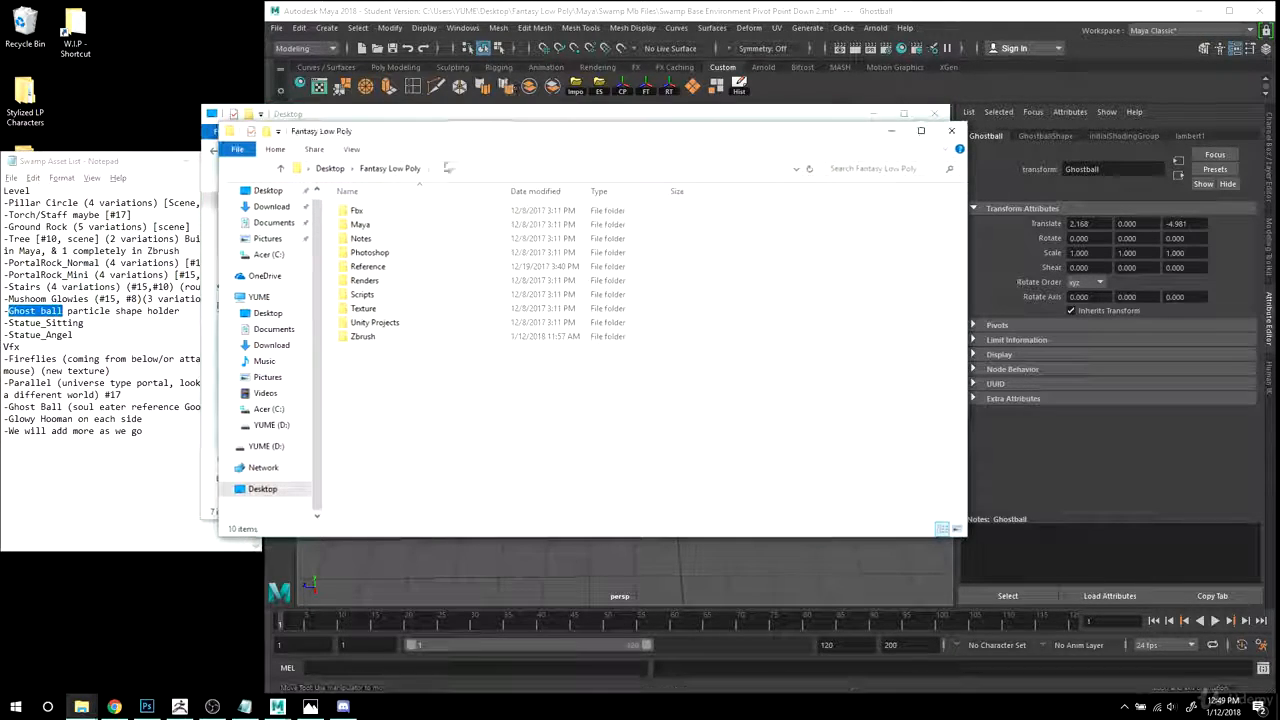
double_click(370, 212)
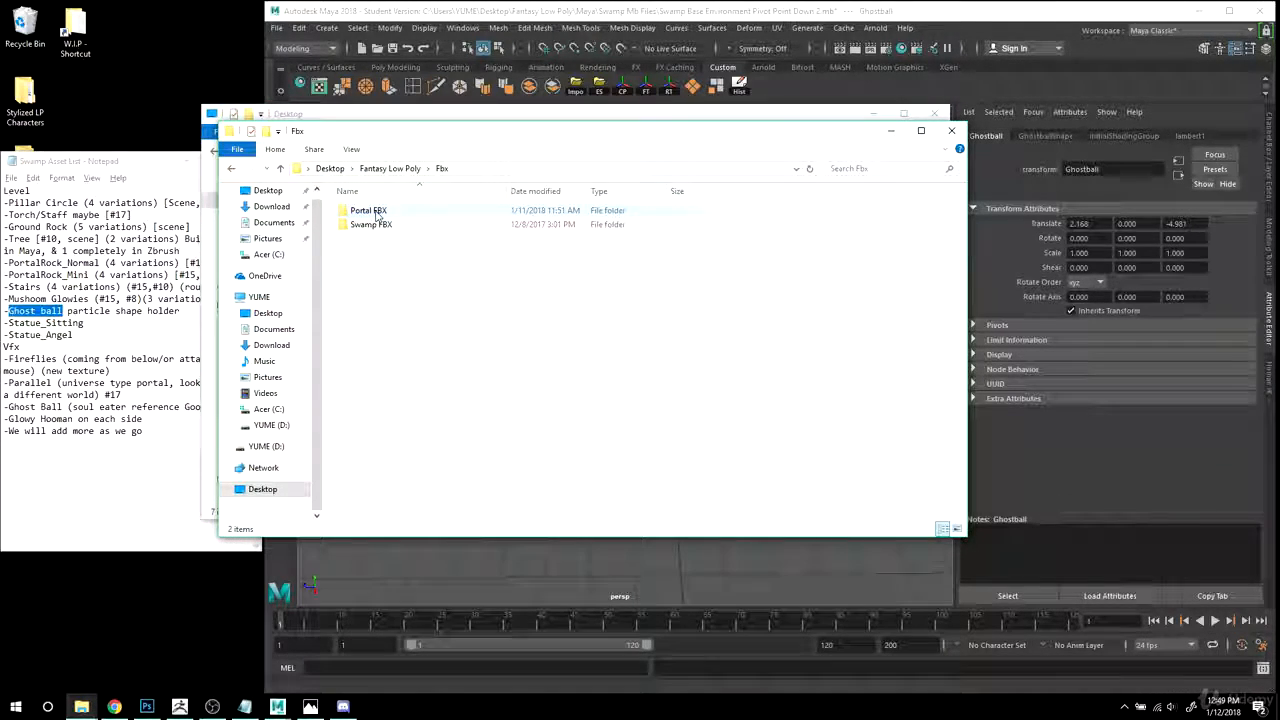
double_click(370, 212)
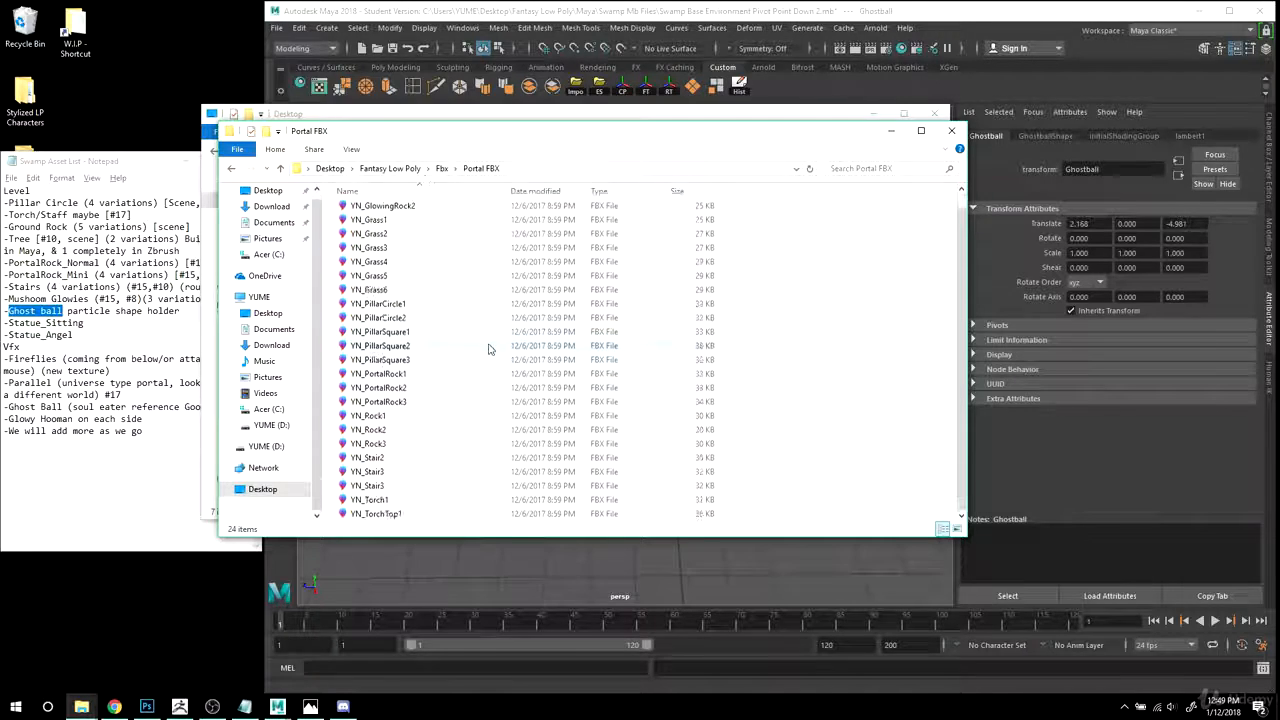
scroll(483, 391, up, 1)
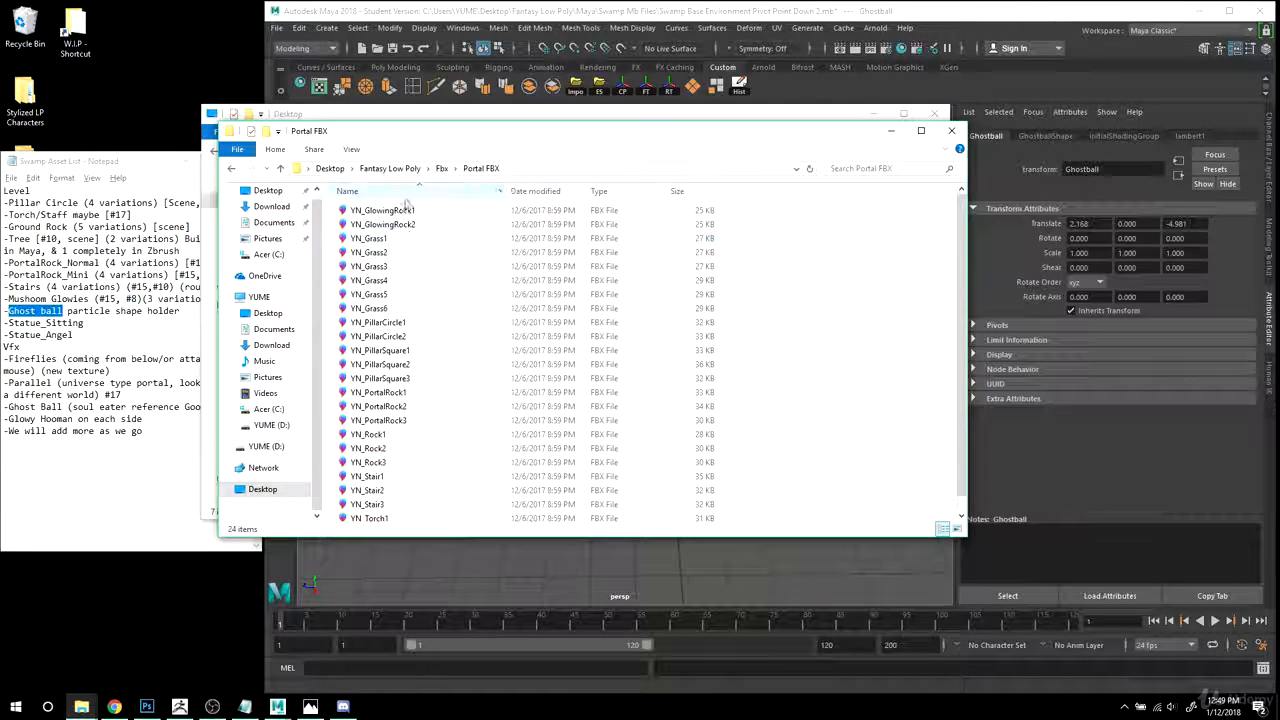
scroll(425, 420, down, 1)
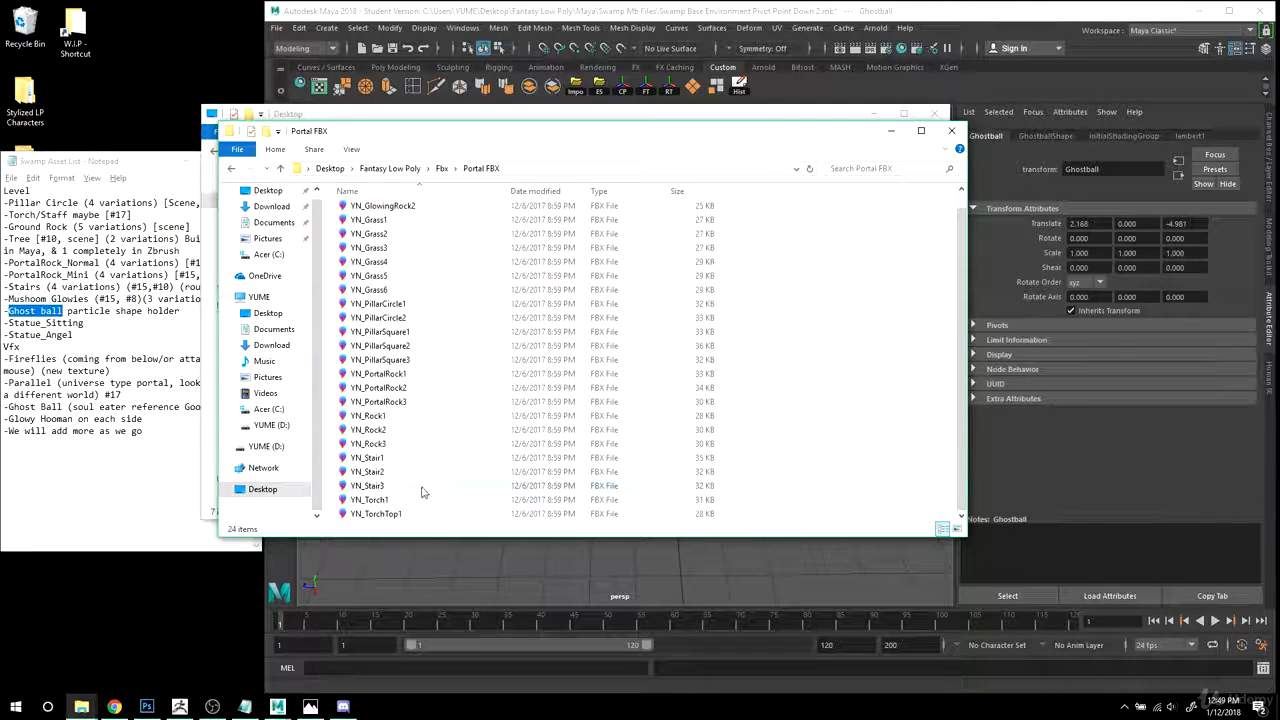
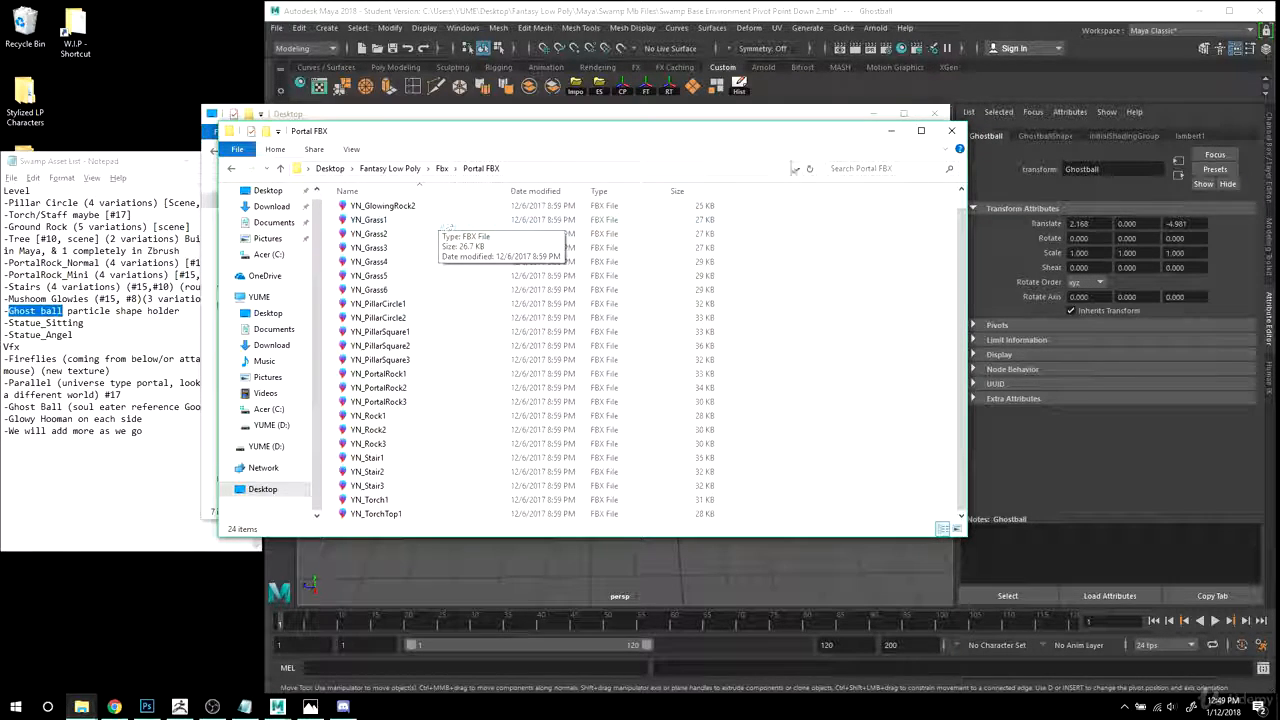
- Put away the Portal FBX folder and the other File Explorer windows and return to the swamp scene in Maya
click(955, 131)
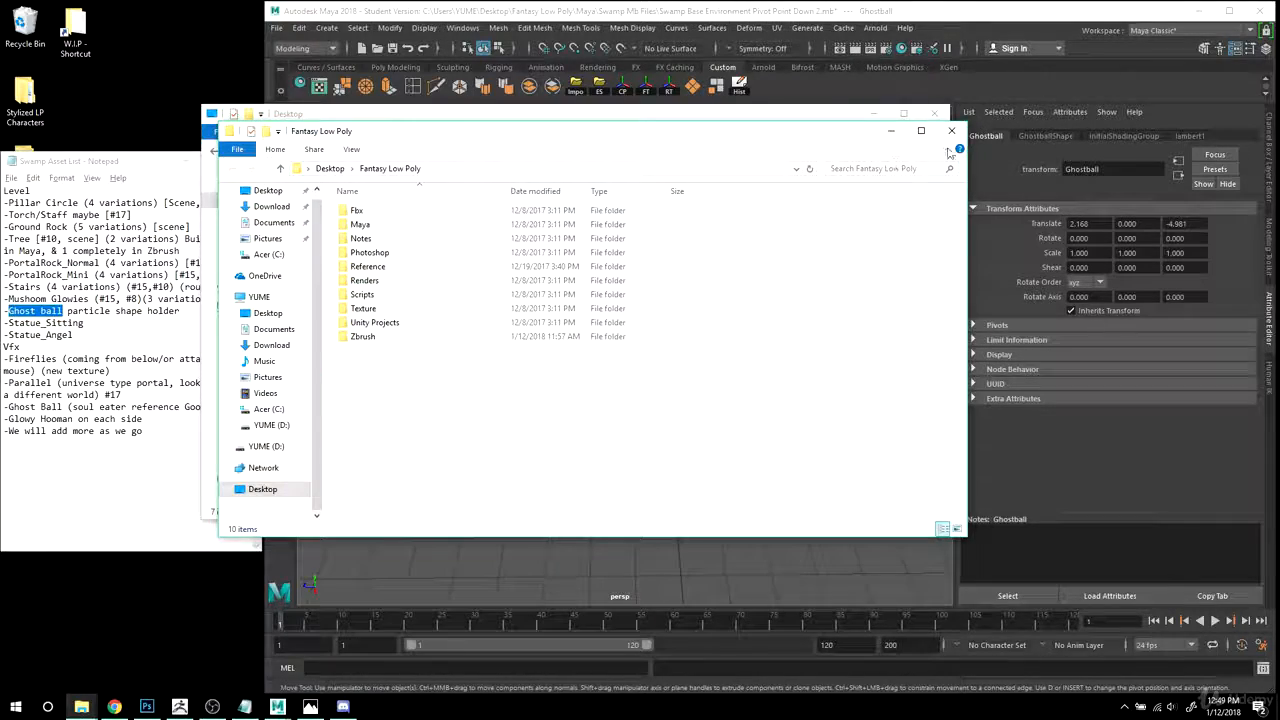
click(951, 131)
drag(825, 116, 731, 180)
click(789, 177)
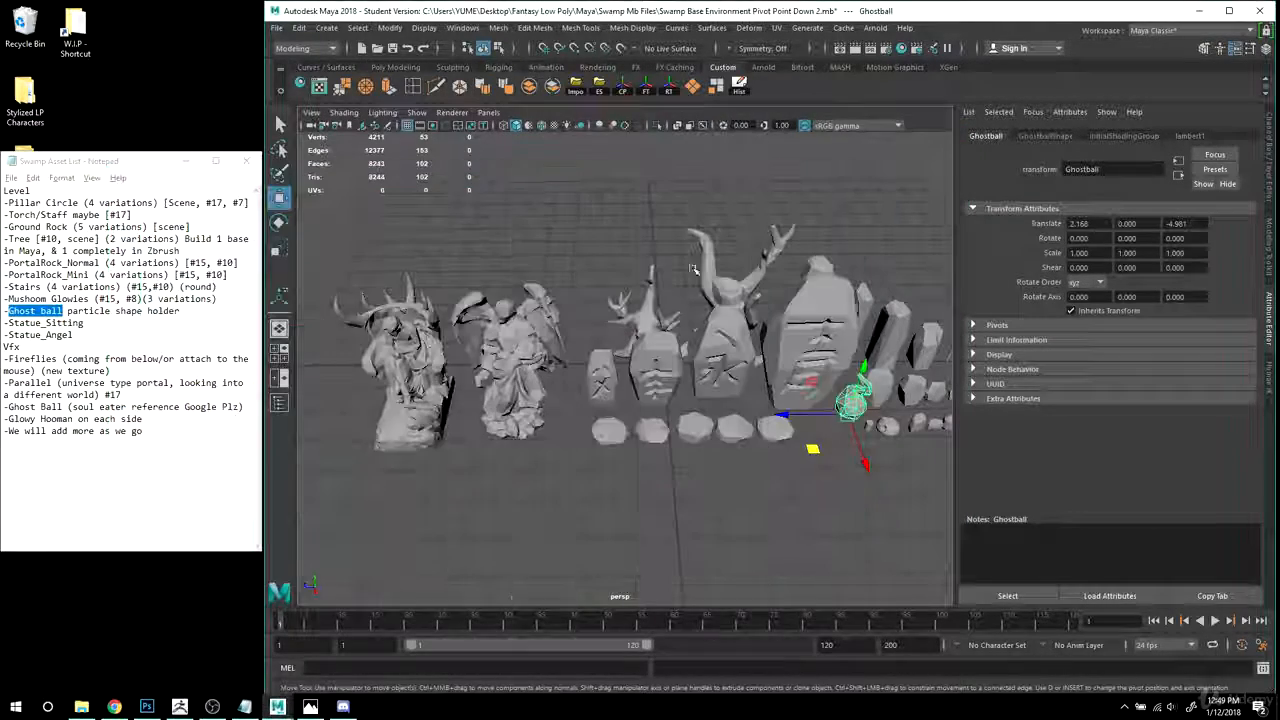
- Add the number 1 to both statue names: Statue_Angel1 for the antlered statue and Statue_Sitting1 for the winged one
alt+drag(545, 335, 602, 322)
click(424, 313)
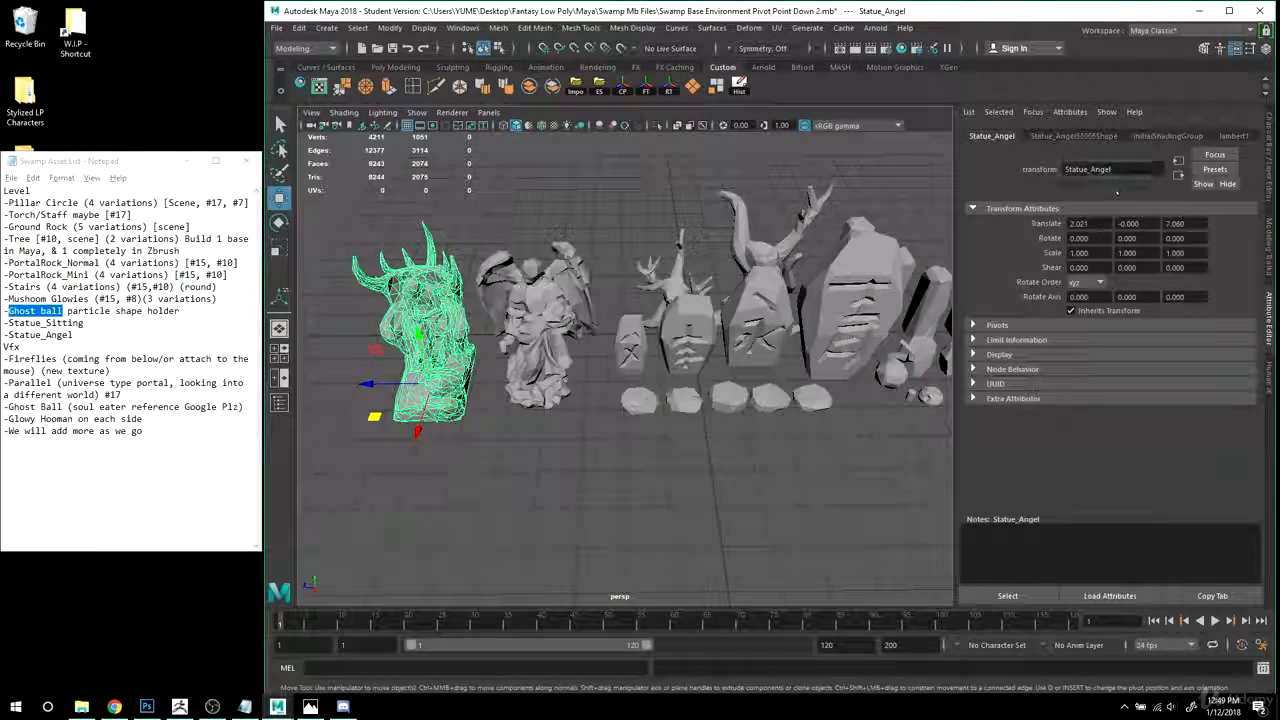
text(ff)
key(Return)
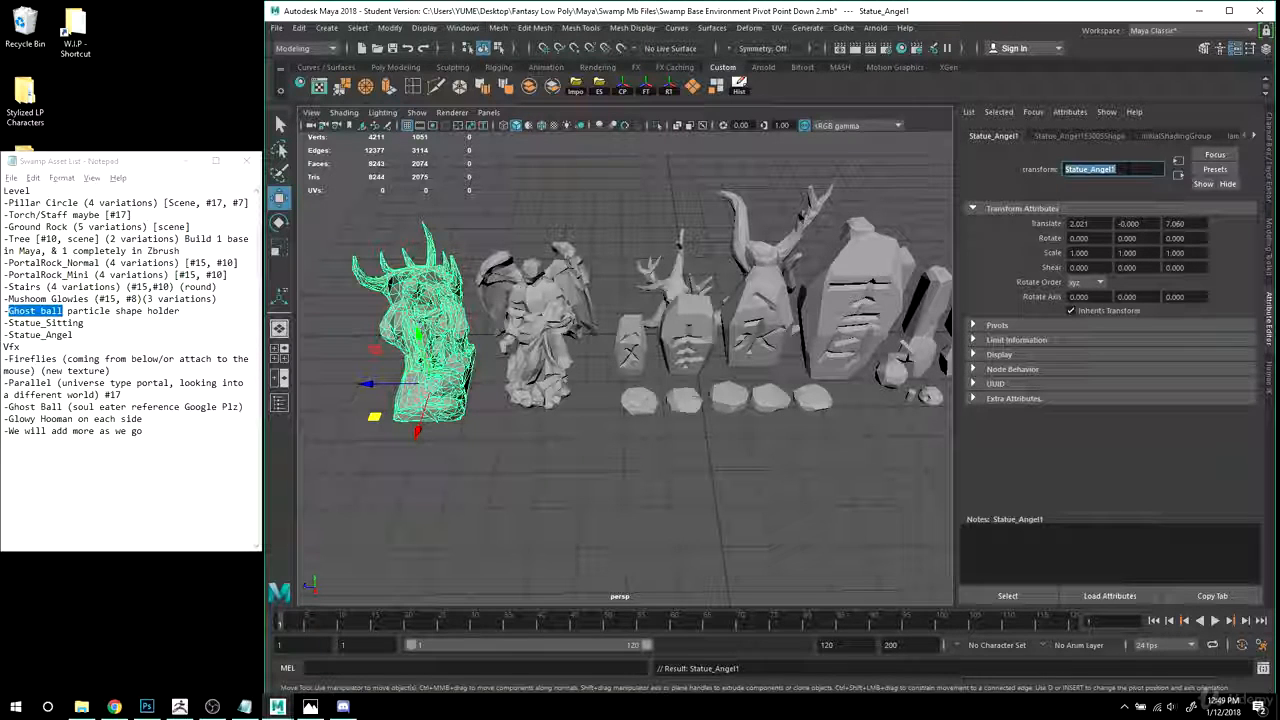
click(548, 322)
click(1110, 169)
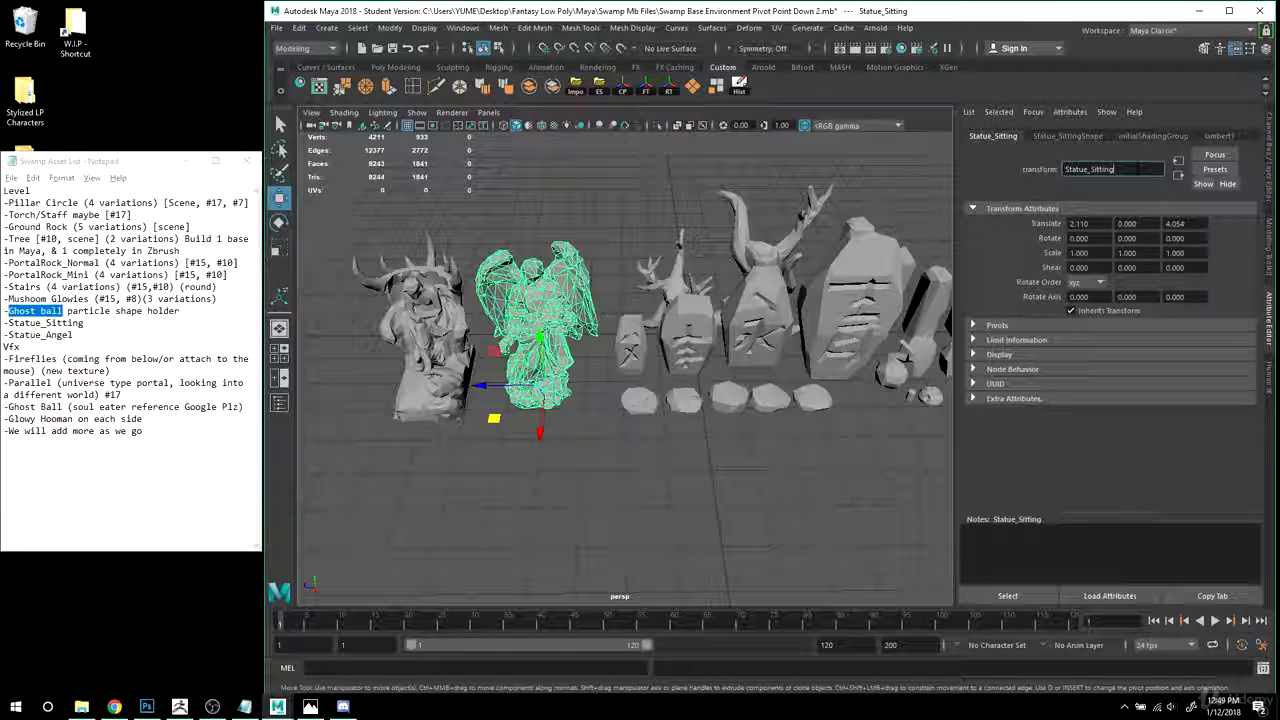
text(1)
key(Return)
- Rename the round ghost ball model beside the largest carved stone to Ghostball1
alt+middle_drag(693, 461, 517, 477)
click(713, 390)
click(1106, 170)
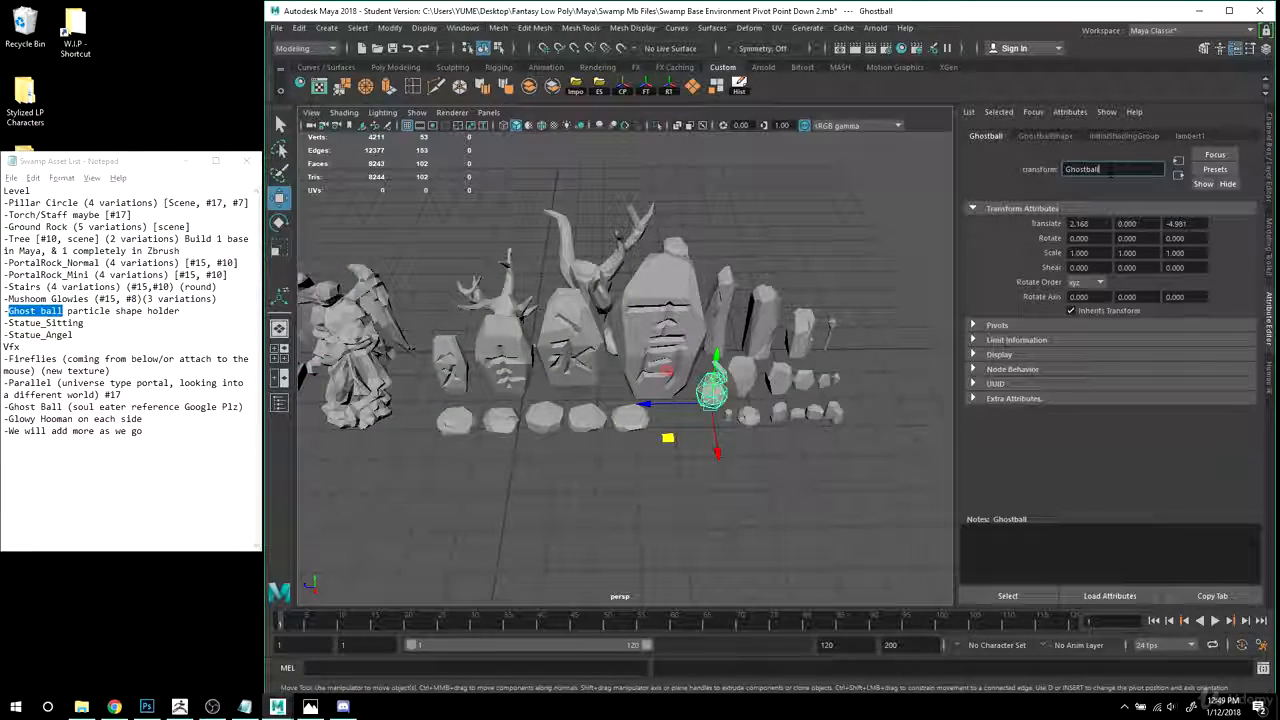
text(1)
key(Return)
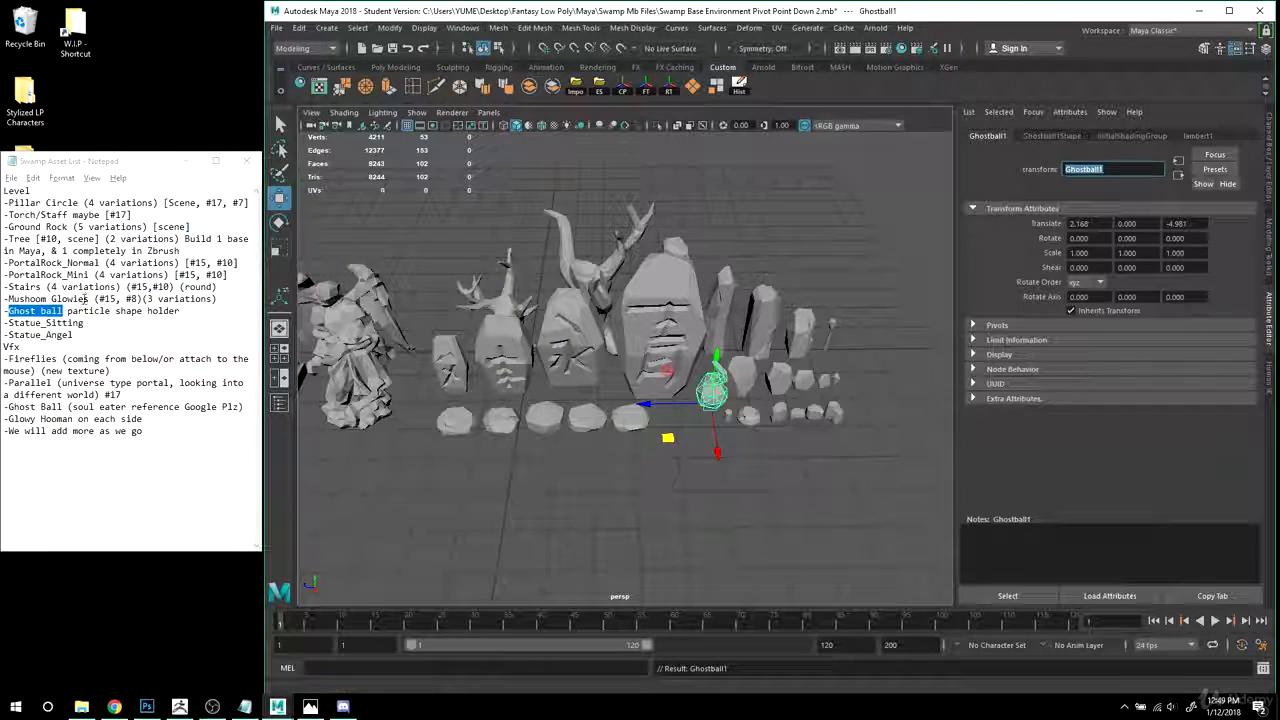
- Rename the rounded mushroom cap in the front row to Mushoom_Top1, based on the mushroom entry in the asset list
drag(88, 298, 8, 298)
key(ctrl+c)
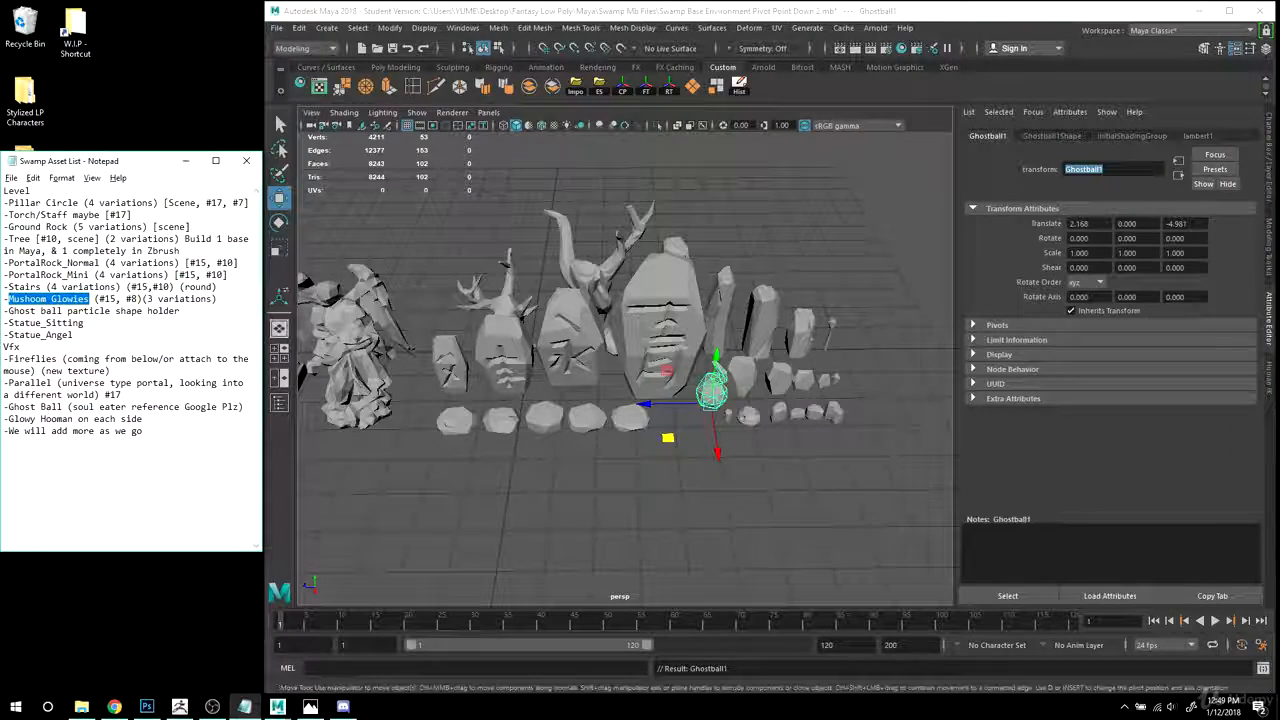
alt+middle_drag(674, 362, 695, 340)
alt+drag(695, 340, 728, 350)
alt+middle_drag(767, 398, 731, 394)
click(733, 391)
alt+drag(817, 417, 797, 412)
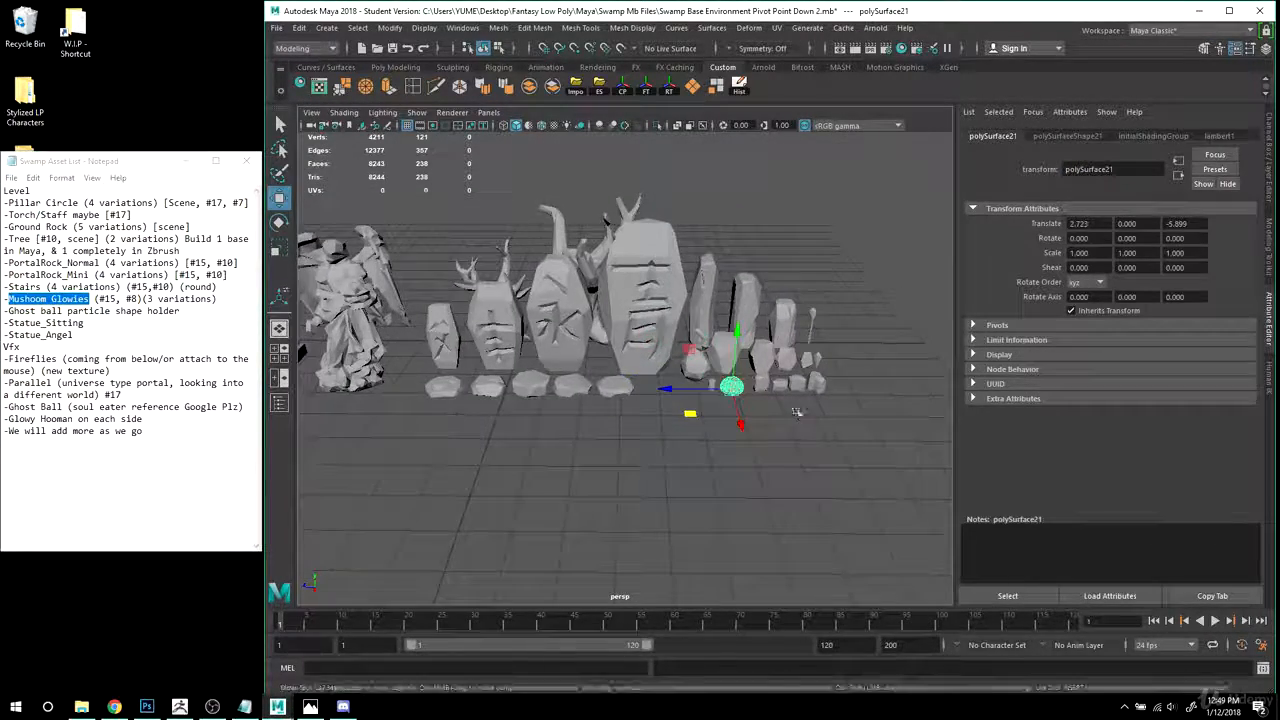
double_click(1090, 169)
key(ctrl+v)
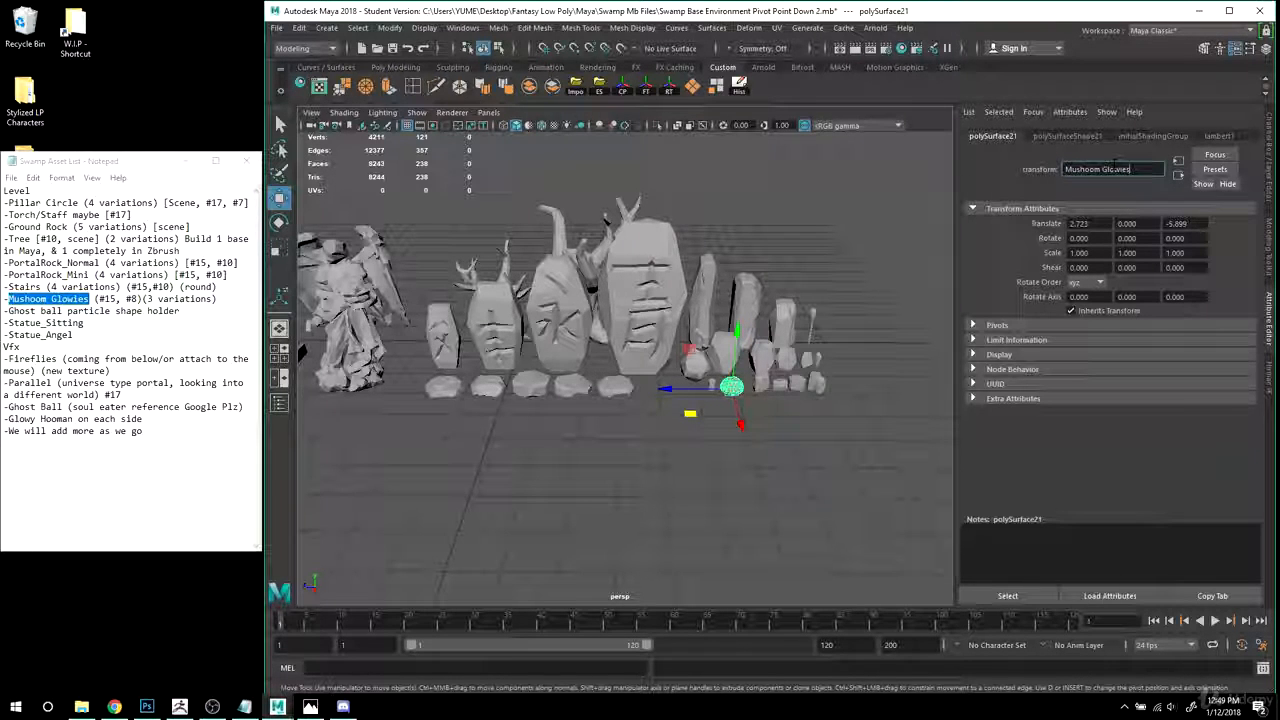
double_click(1115, 169)
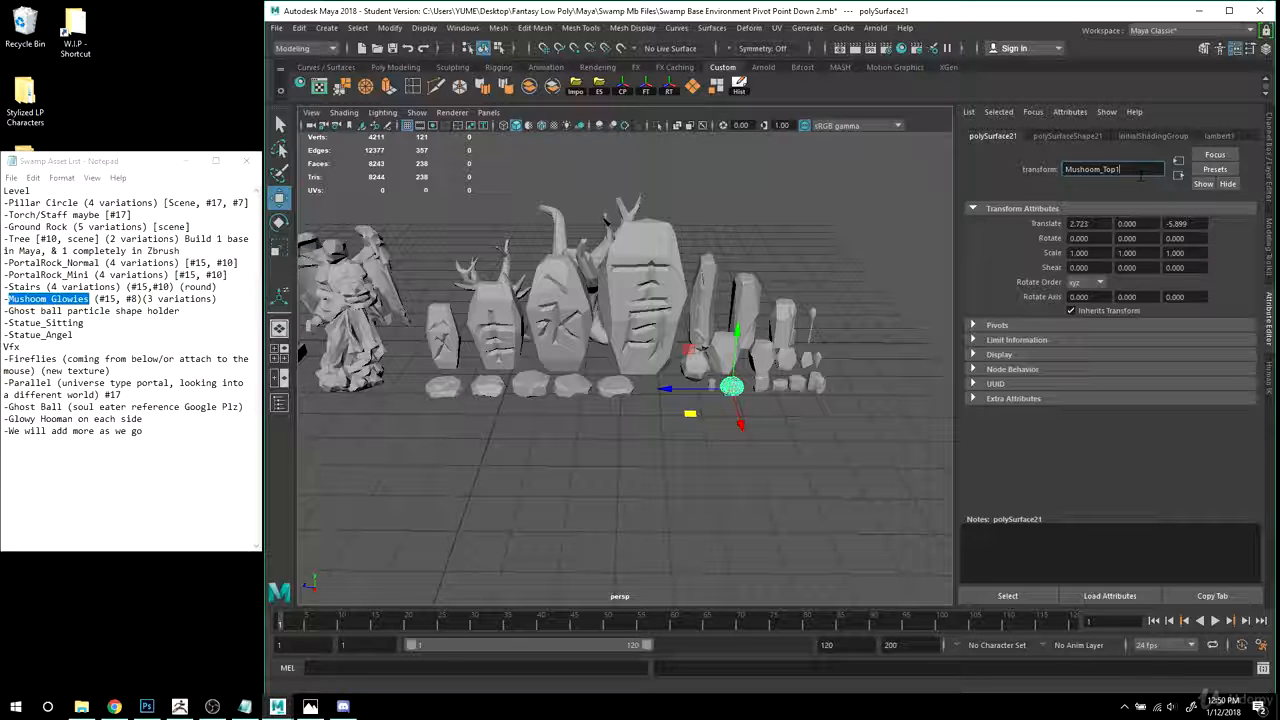
key(Return)
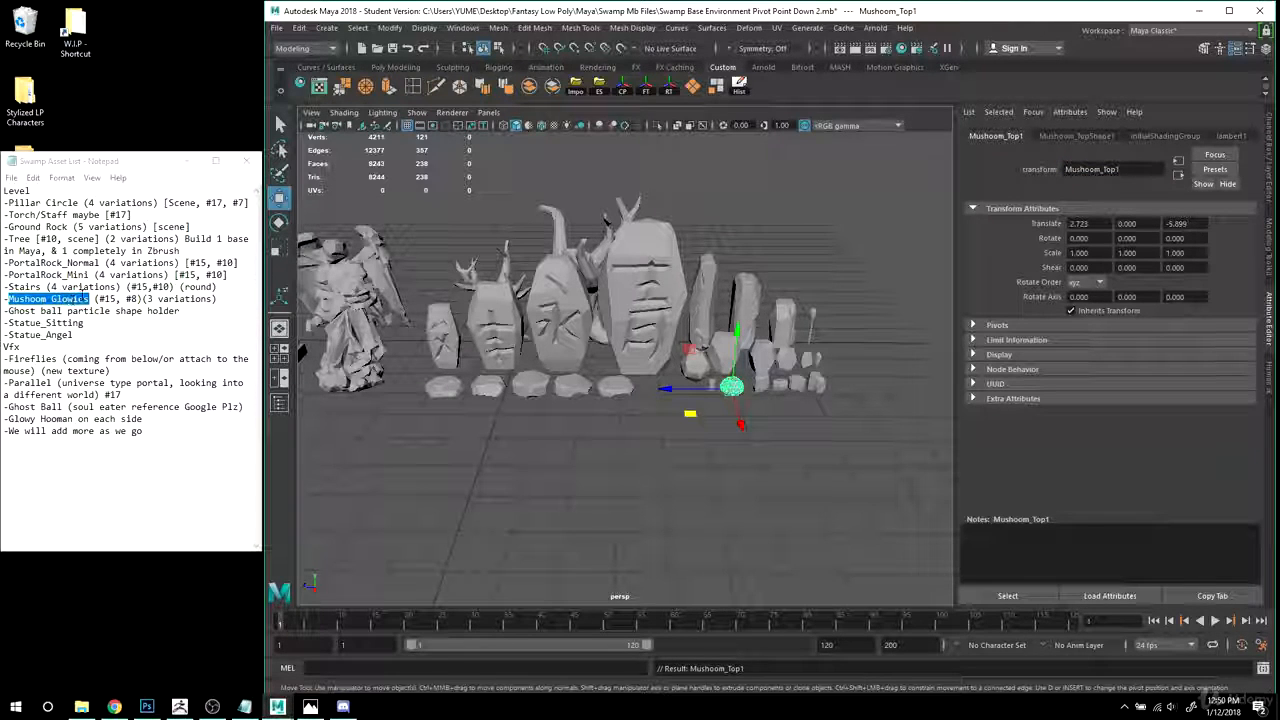
- Put the word Glowies in parentheses in the asset list's mushroom entry so that it reads Mushoom (Glowies)
click(70, 303)
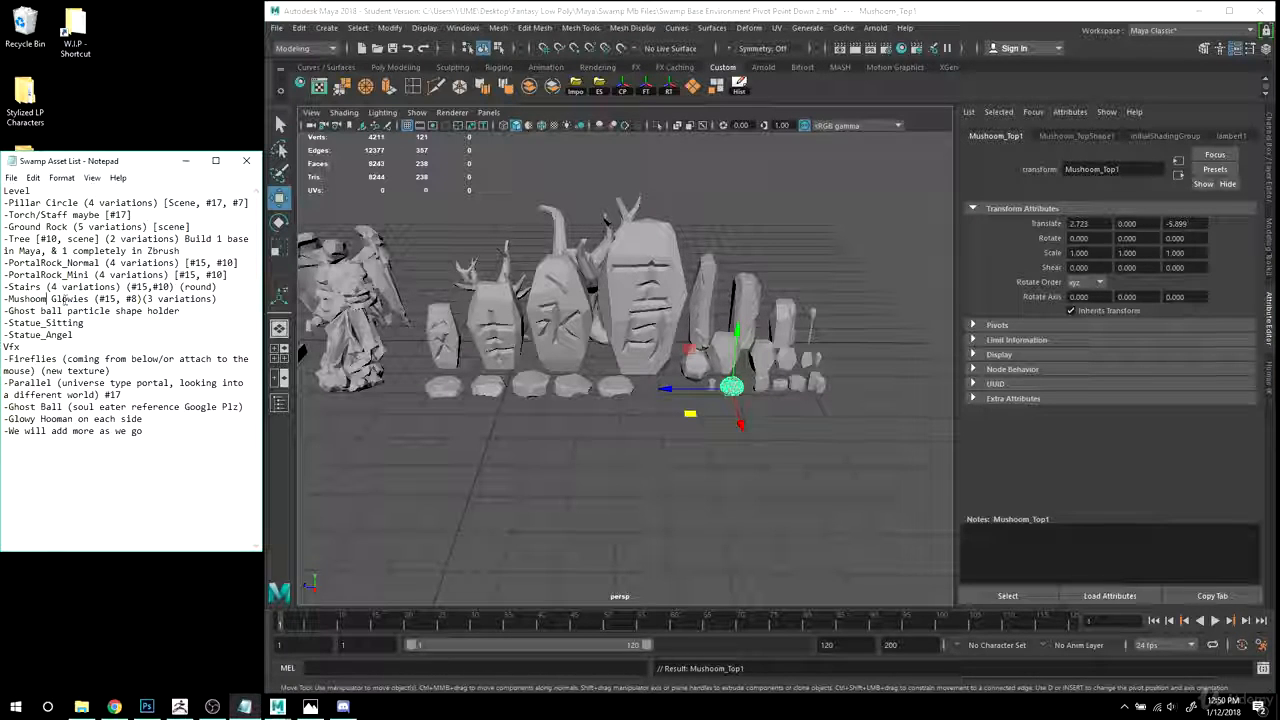
click(45, 298)
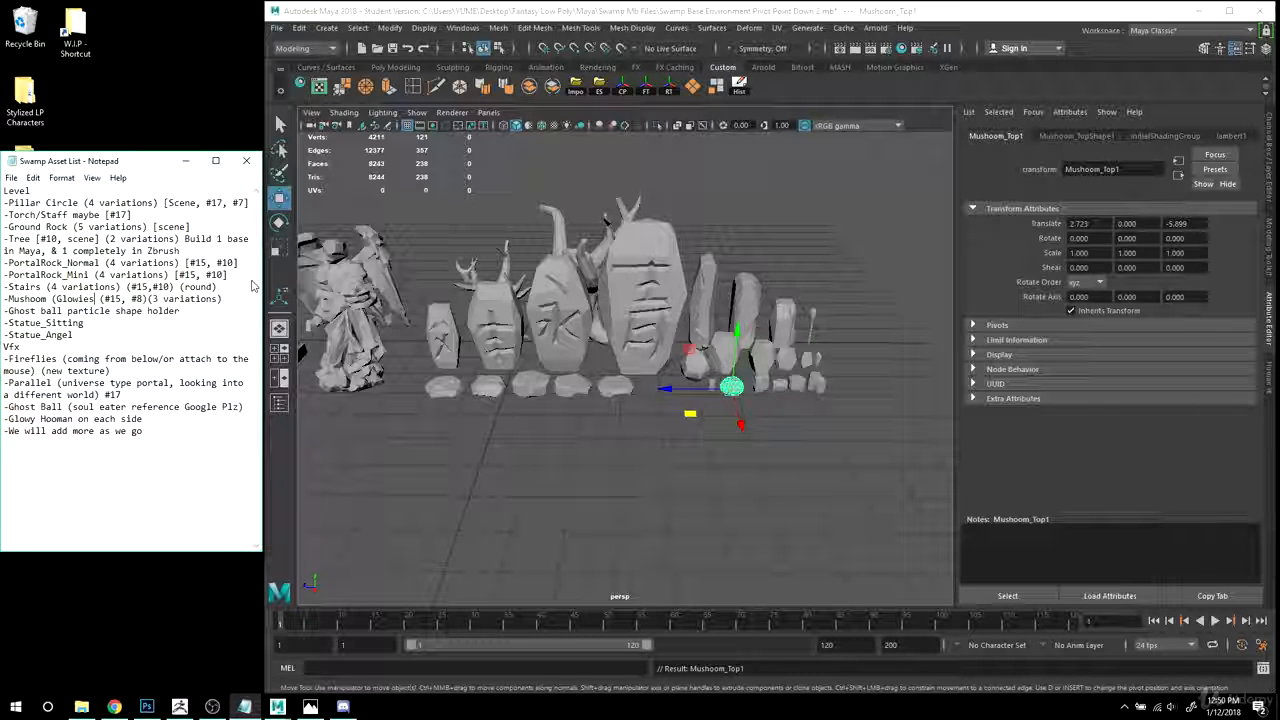
text())
- Rename the small mushroom stem beside the cap to Mushoom_Bottom1
alt+drag(556, 326, 545, 358)
alt+right_drag(545, 358, 697, 429)
alt+middle_drag(697, 429, 660, 437)
key(q)
click(669, 383)
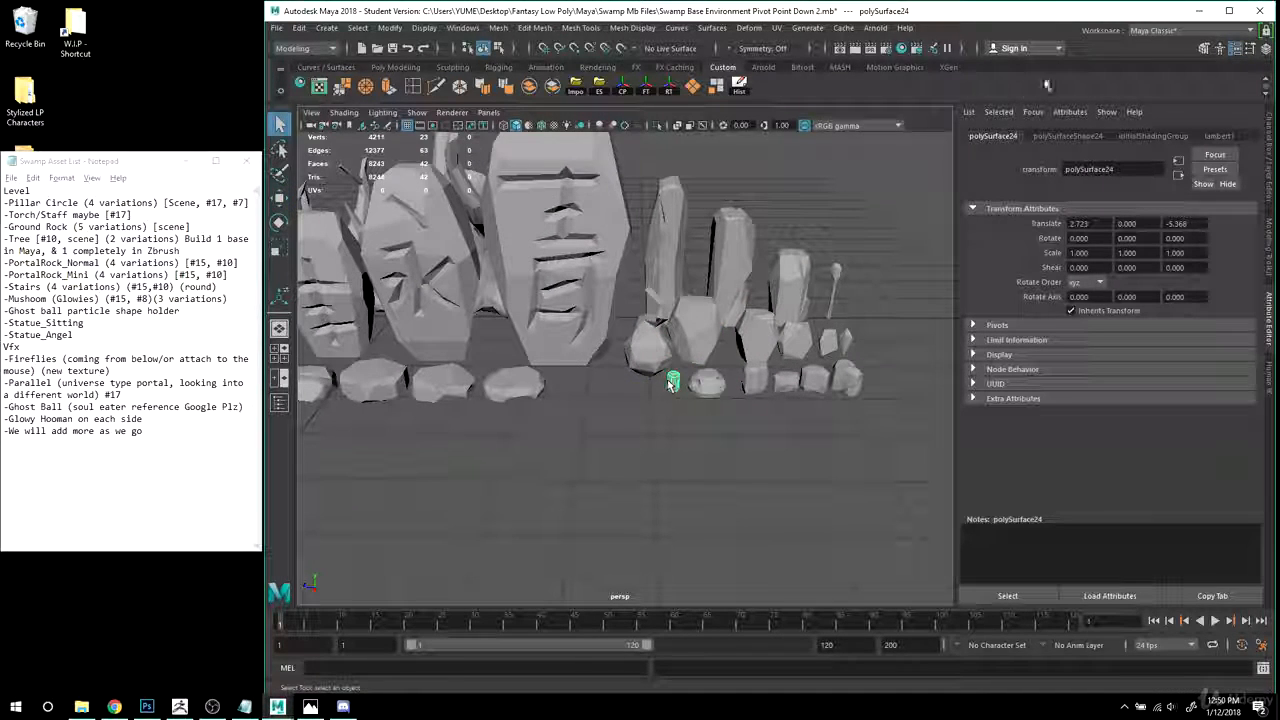
drag(1130, 170, 994, 169)
key(ctrl+v)
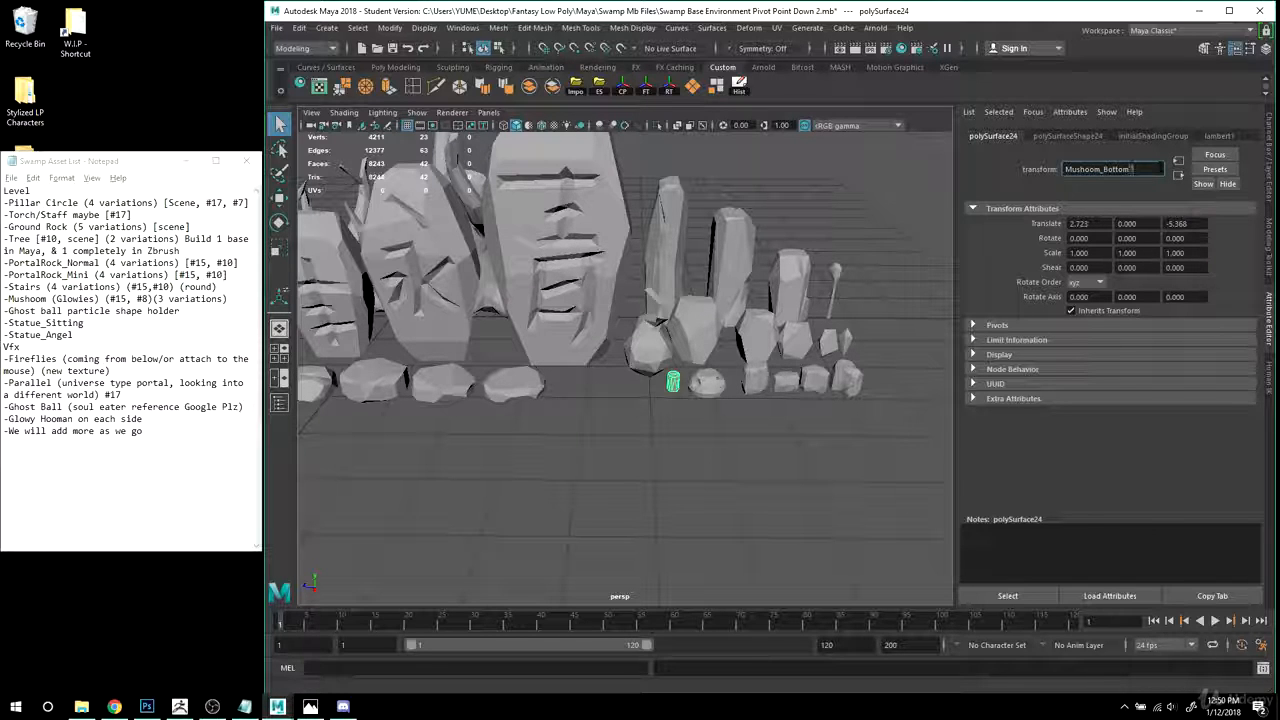
key(Return)
- Check the names of the mushroom cap and the winged statue, and look over the row of models
click(723, 380)
alt+right_drag(733, 381, 659, 417)
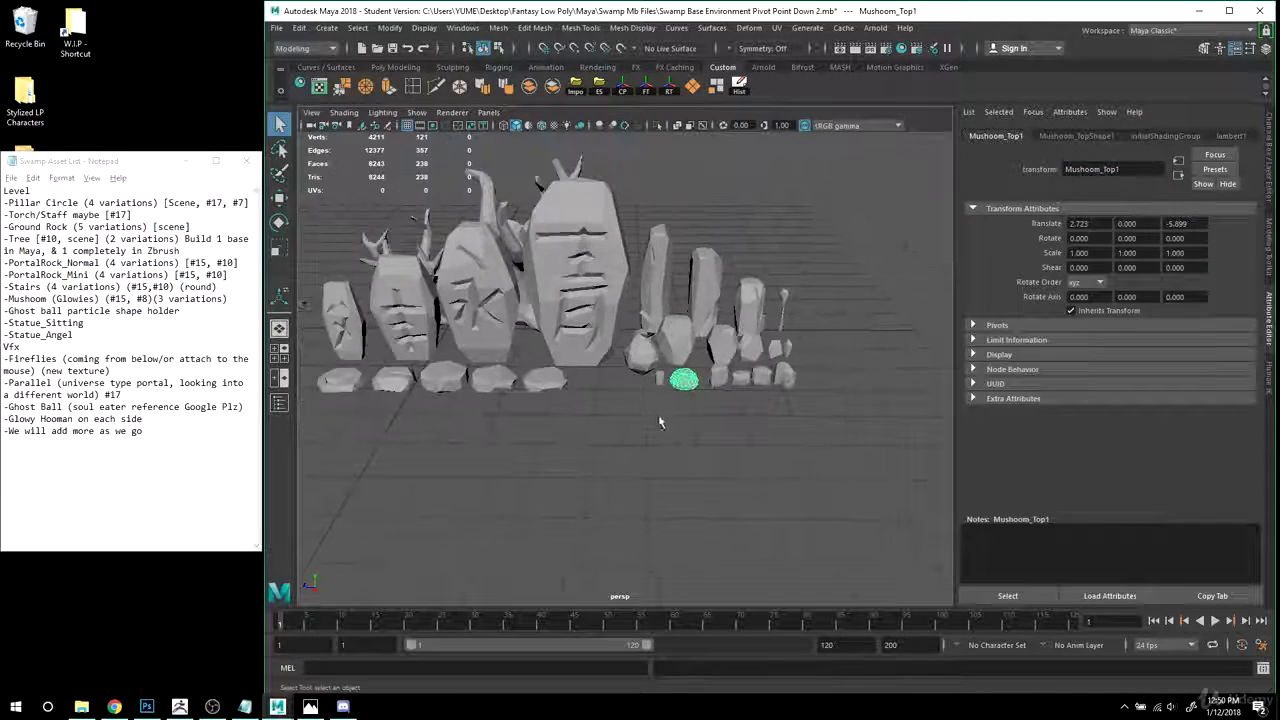
alt+drag(659, 422, 480, 300)
click(478, 300)
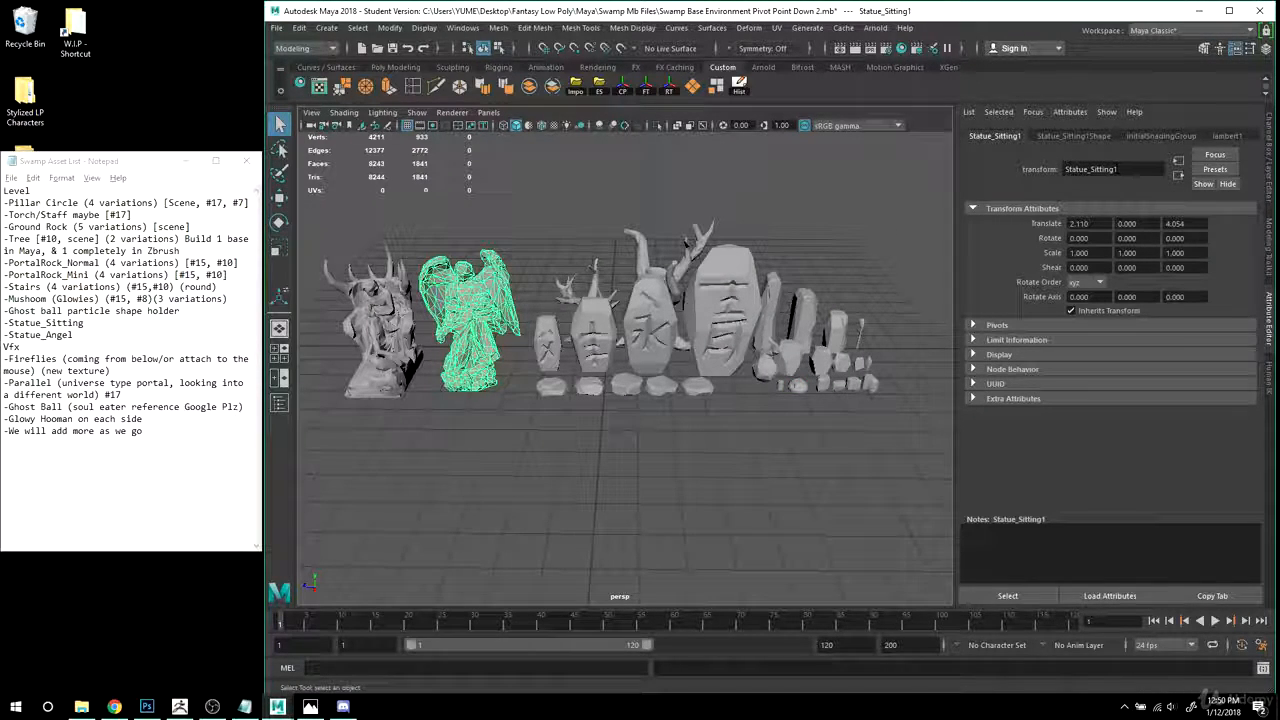
alt+right_drag(590, 340, 620, 346)
alt+drag(620, 346, 490, 390)
alt+right_drag(490, 390, 552, 432)
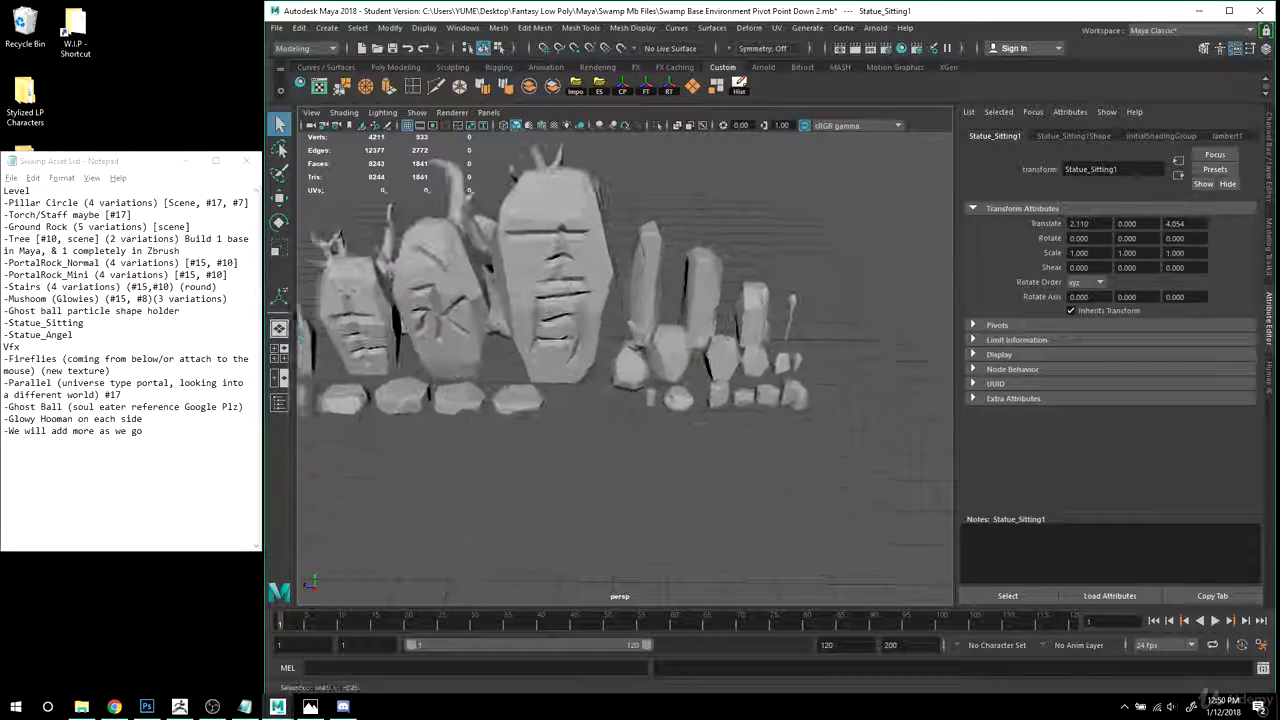
alt+drag(552, 432, 547, 431)
- Rename the outermost small stone of the front row as the first Stairs variation, using the name from the asset list
drag(39, 287, 16, 287)
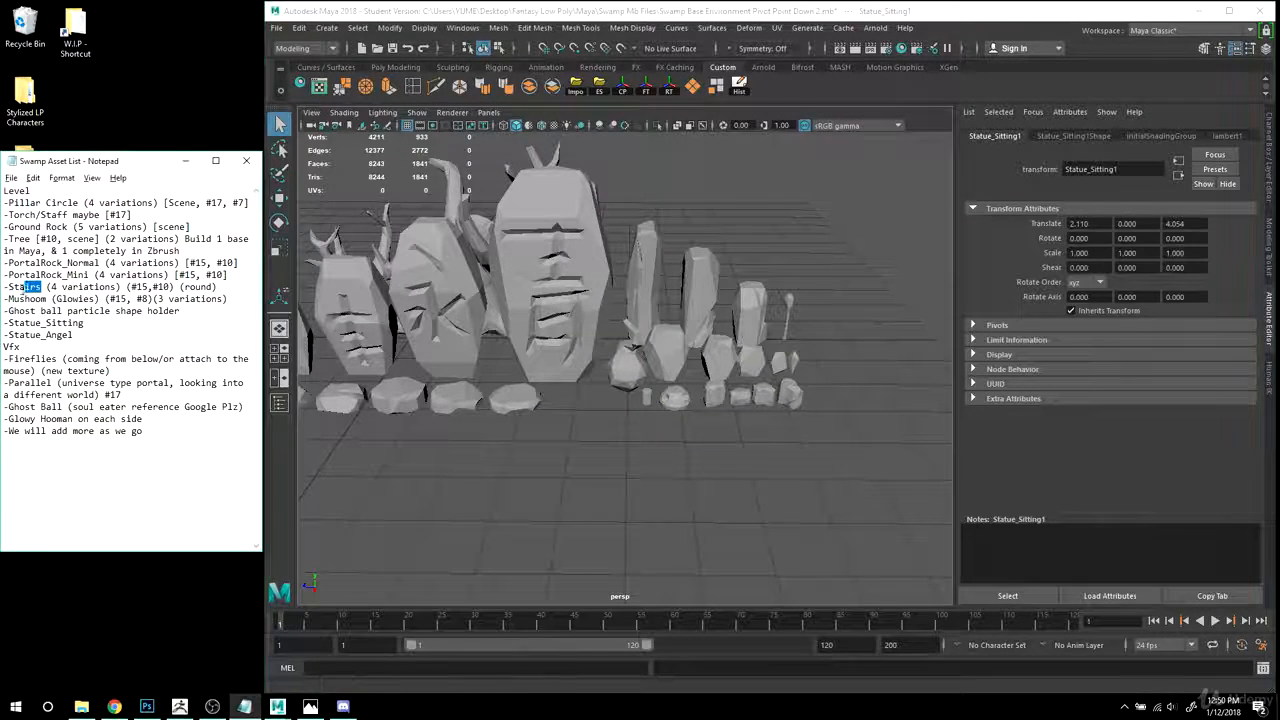
alt+drag(590, 330, 722, 410)
alt+middle_drag(722, 410, 640, 396)
alt+right_drag(640, 396, 756, 392)
alt+drag(756, 392, 750, 344)
click(665, 330)
alt+middle_drag(704, 360, 707, 368)
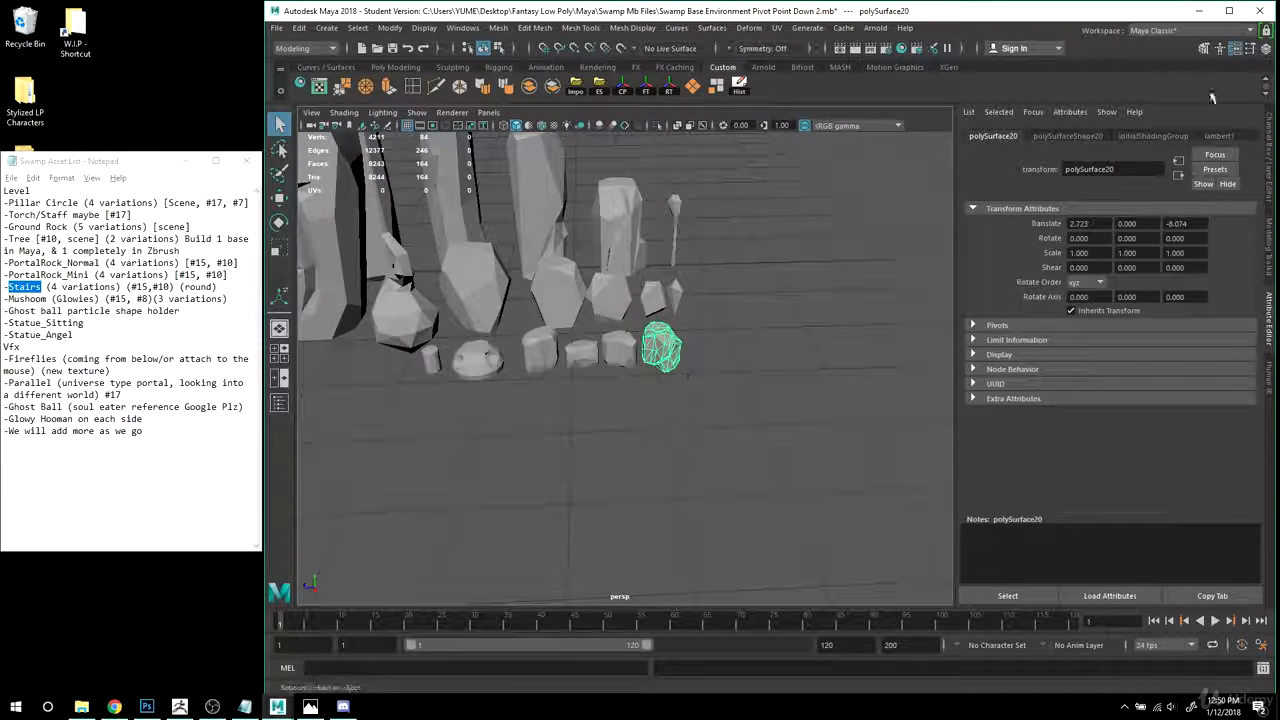
double_click(1089, 169)
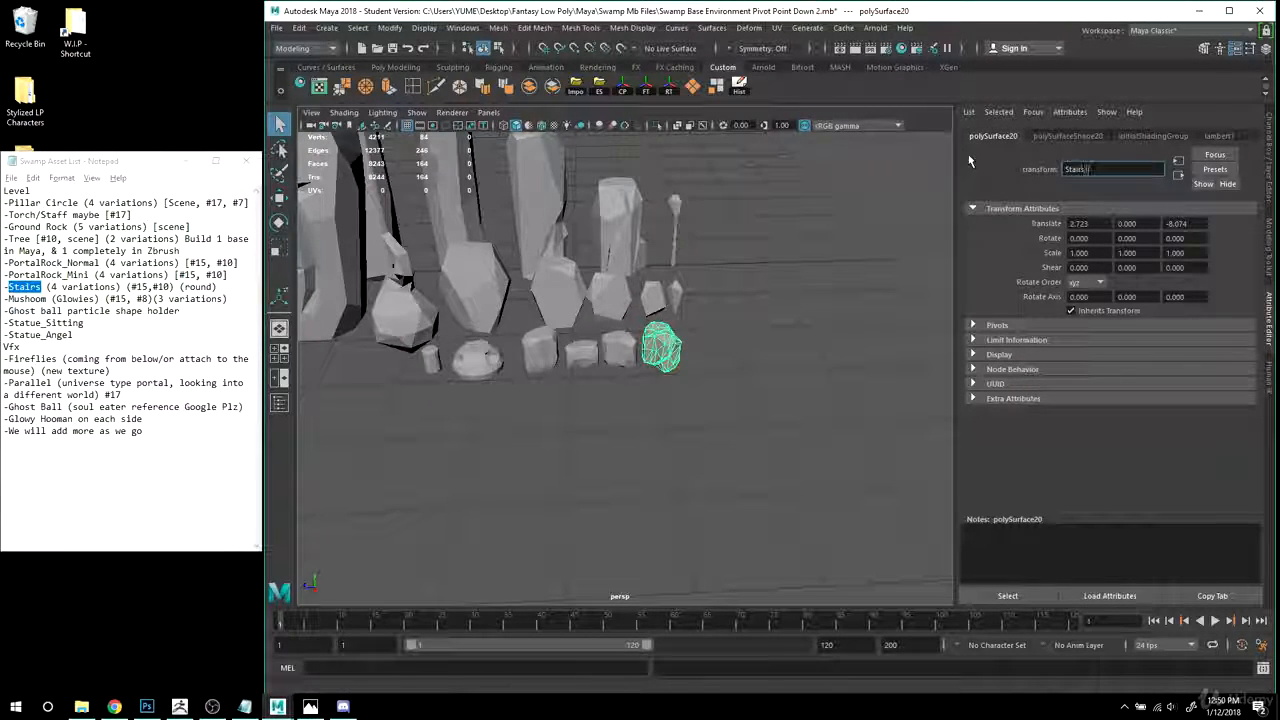
key(Return)
- Rename the next two small stones, moving inward along the front row, to Stairs2 and Stairs3
click(624, 355)
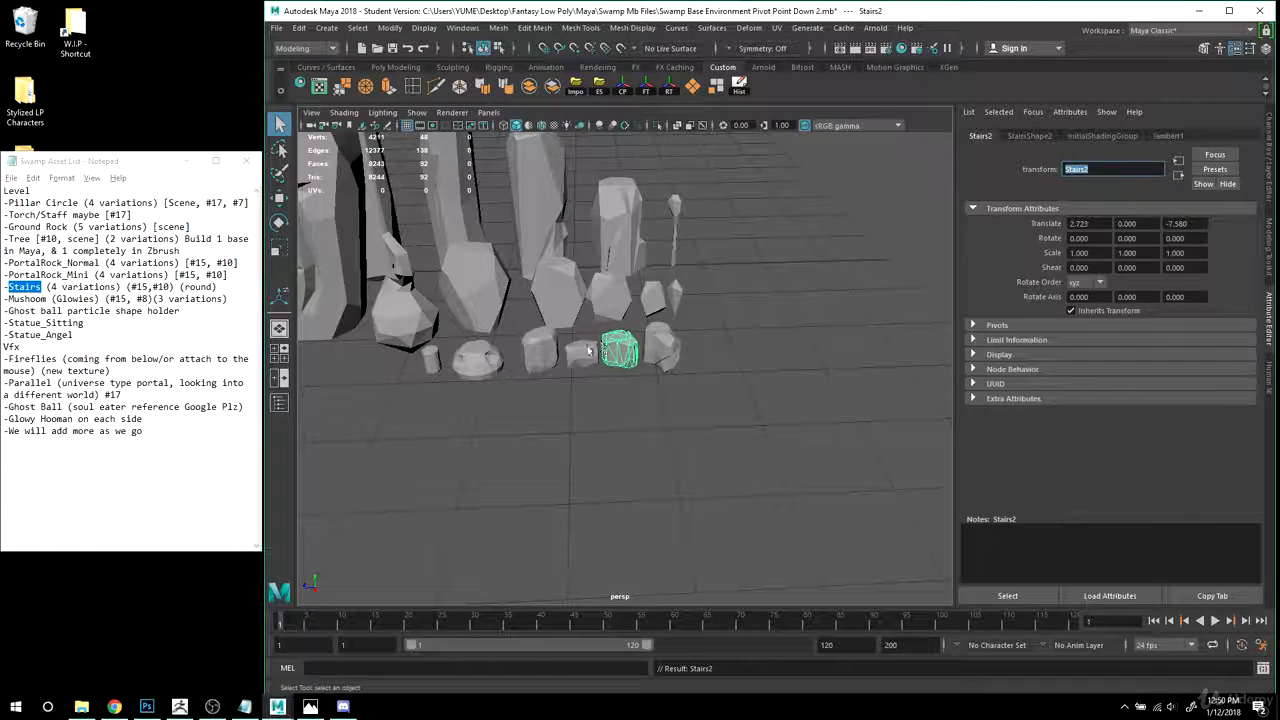
click(582, 353)
double_click(1130, 168)
text(Stairs3)
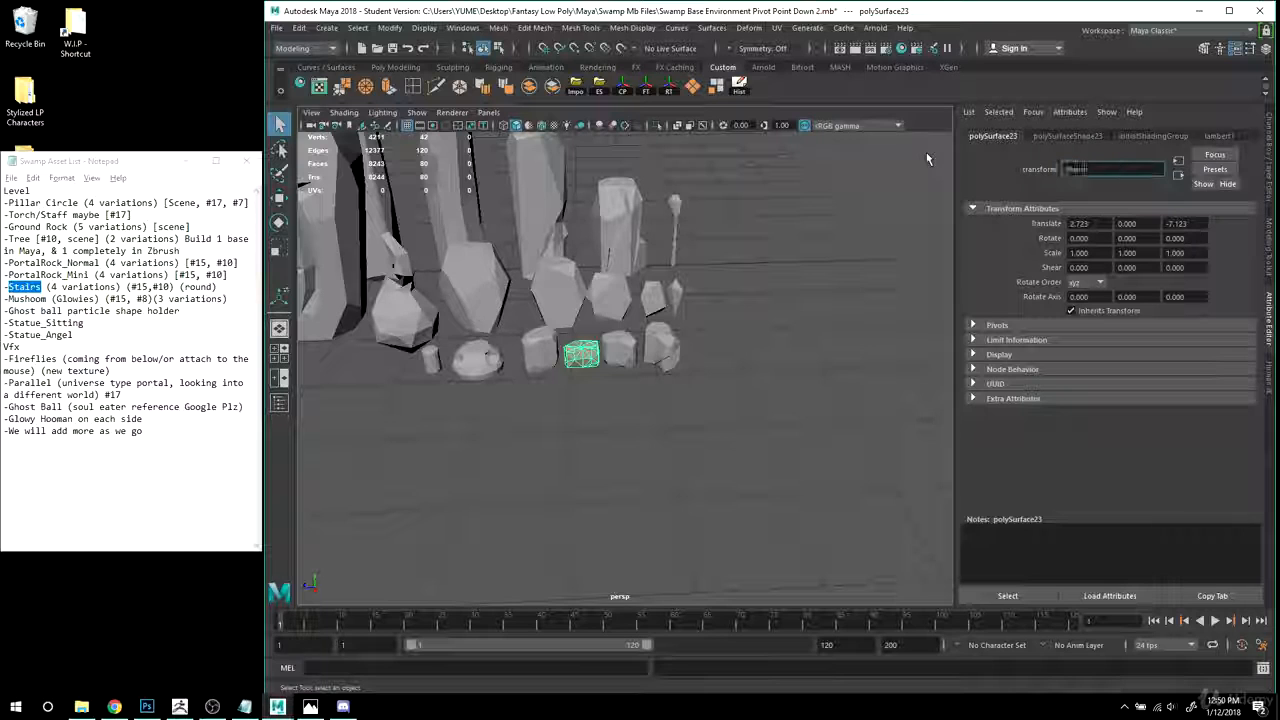
key(Return)
- Rename the remaining step stone, beside the mushroom cap, to Stairs4
click(538, 350)
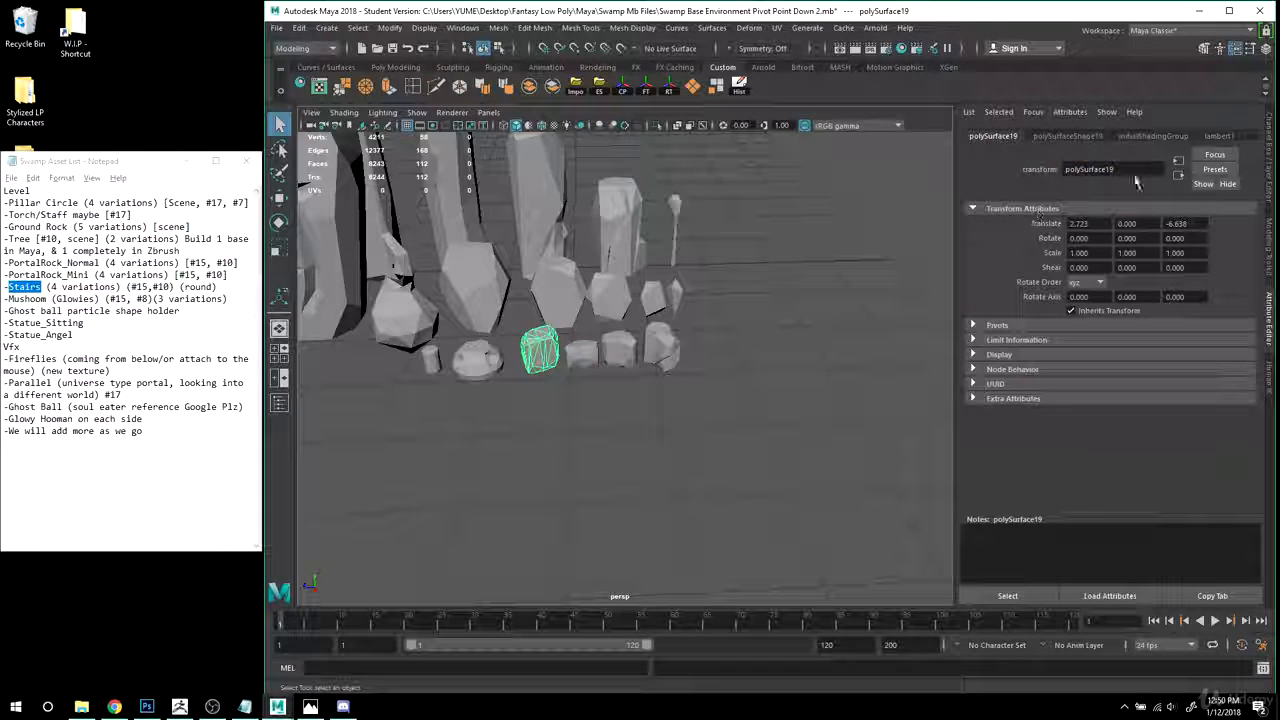
double_click(1100, 168)
text(Stairs4)
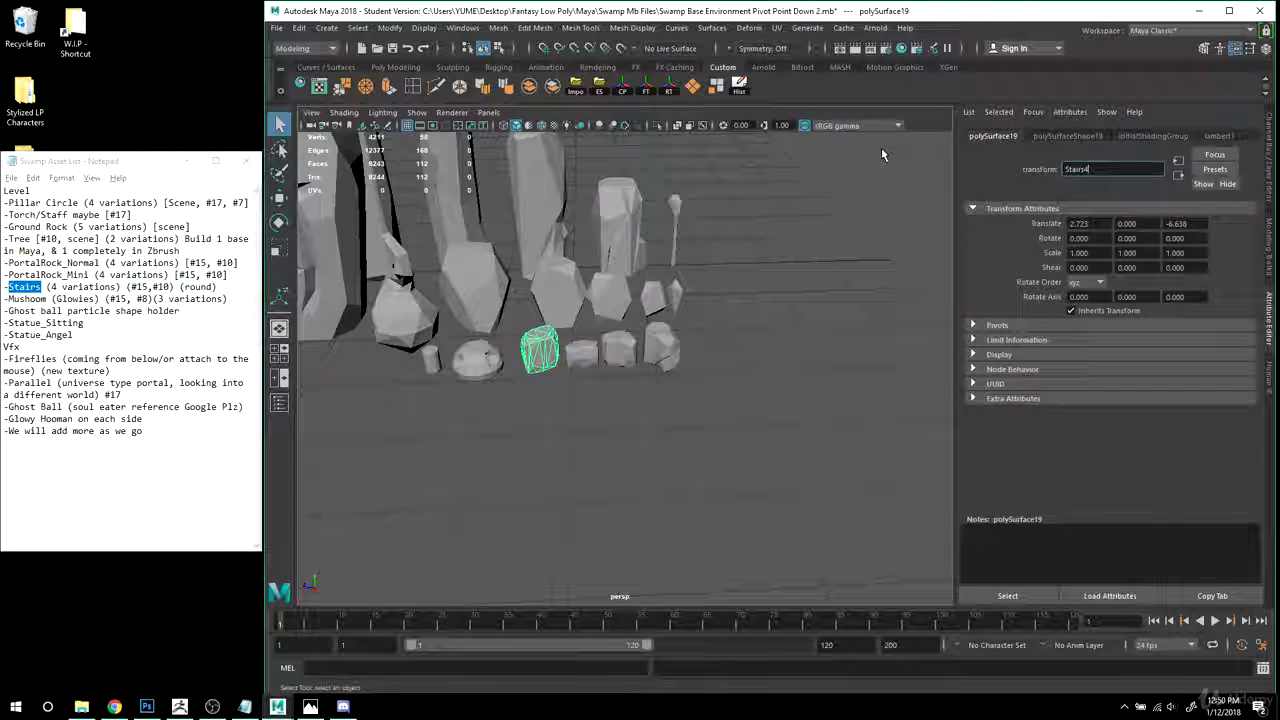
key(Return)
- Select the name PortalRock_Mini in the asset list for naming the mini portal rocks
alt+drag(881, 150, 840, 160)
alt+middle_drag(840, 160, 898, 168)
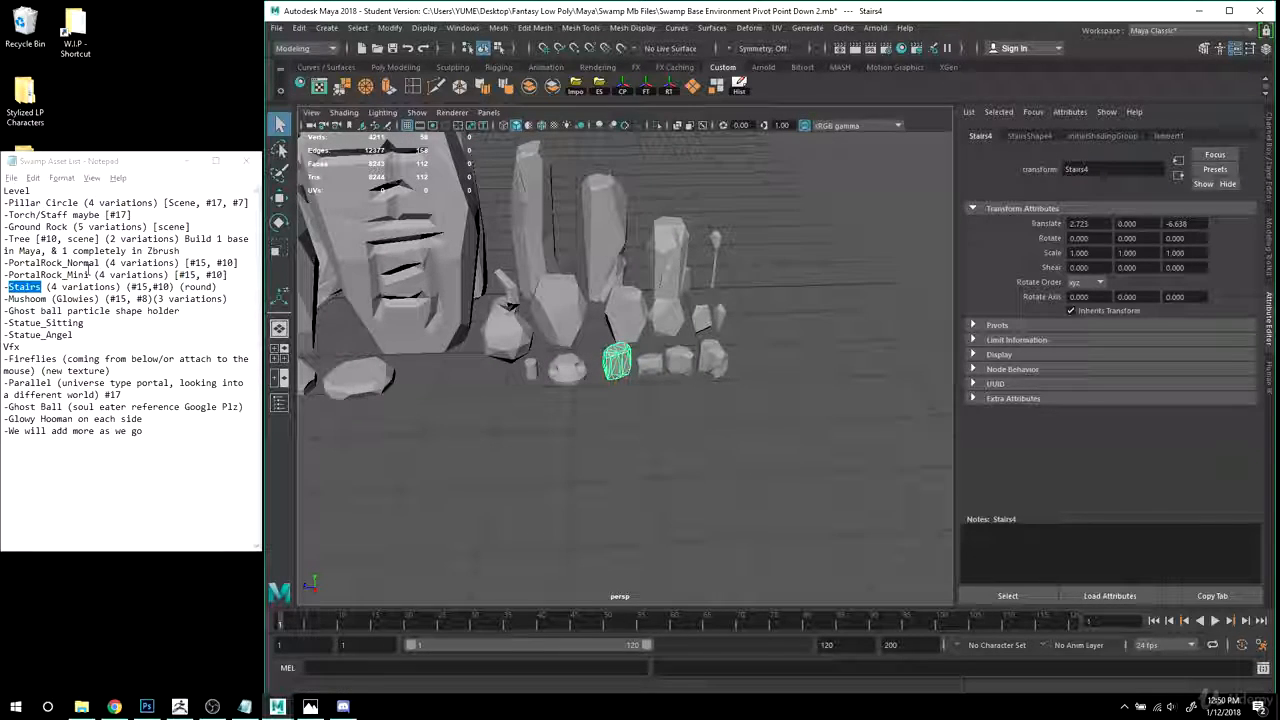
drag(88, 274, 31, 275)
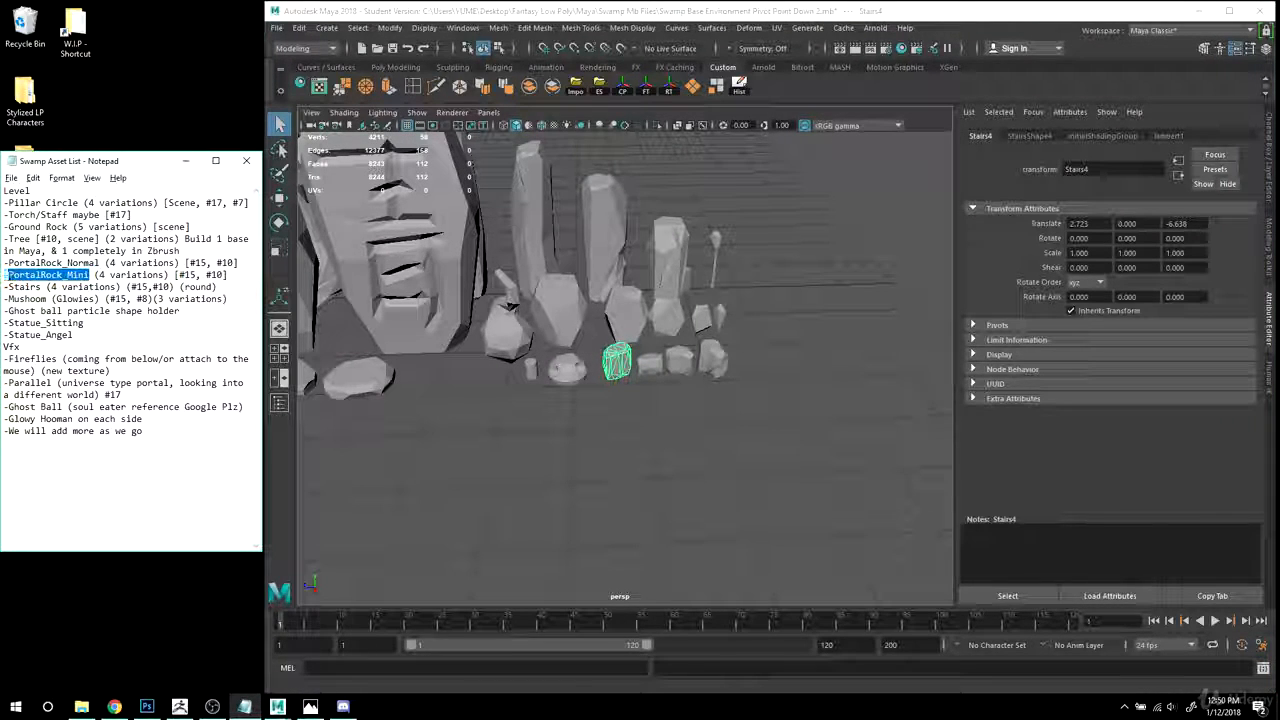
- Rename the smallest pointed rock at the end of the middle row to PortalRock_Mini1
alt+drag(333, 333, 674, 362)
click(704, 347)
alt+drag(840, 362, 829, 350)
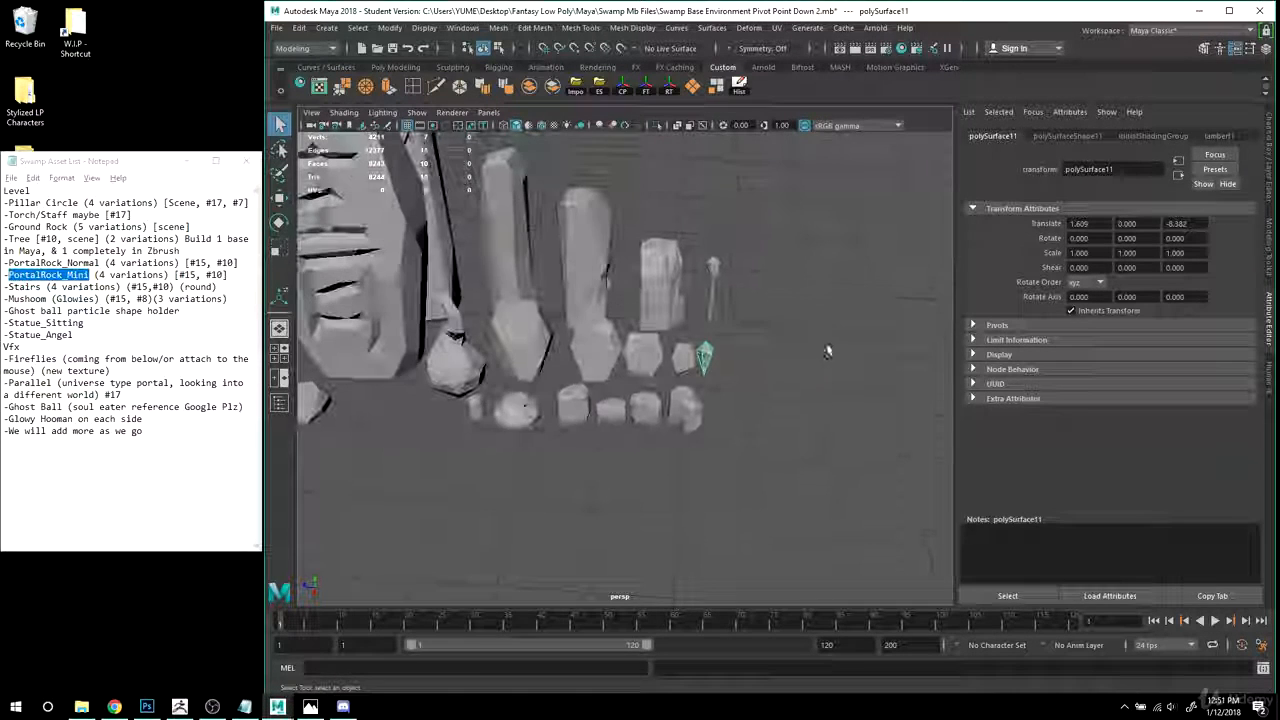
double_click(1110, 169)
text(PortalRock_Mini)
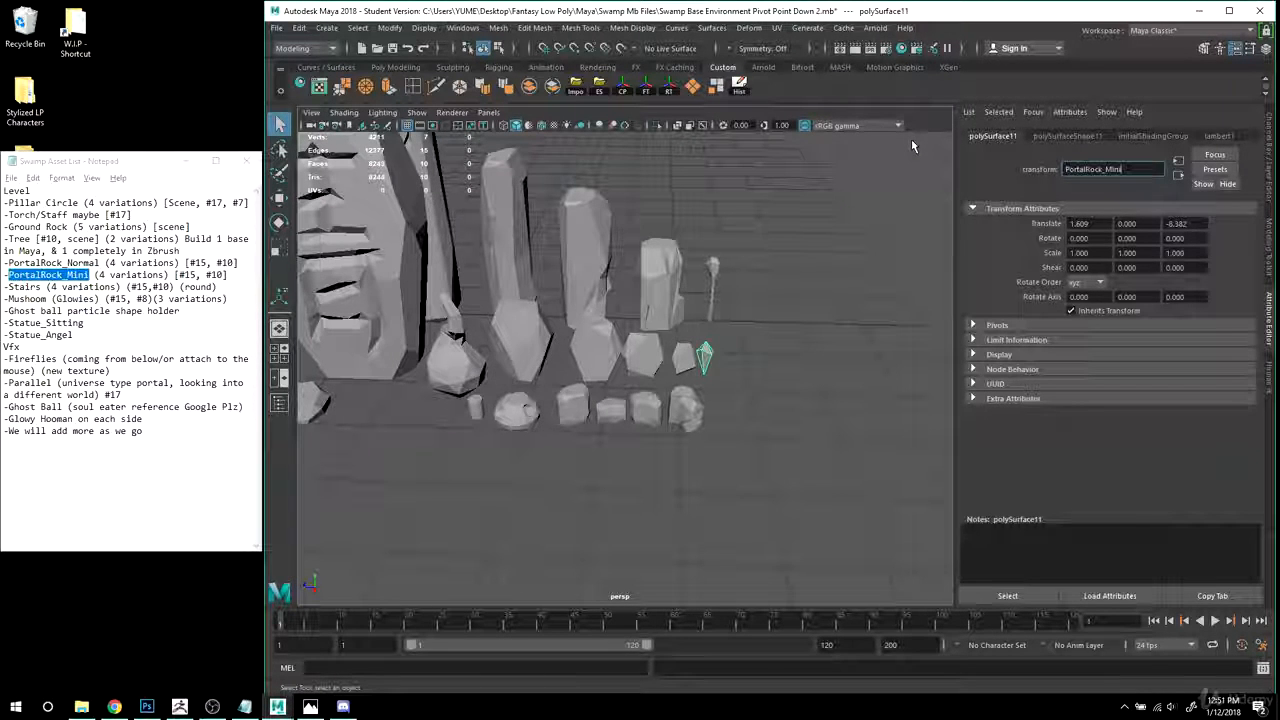
text(1)
key(Return)
- Rename the small rock beside PortalRock_Mini1 to PortalRock_Mini2
click(683, 358)
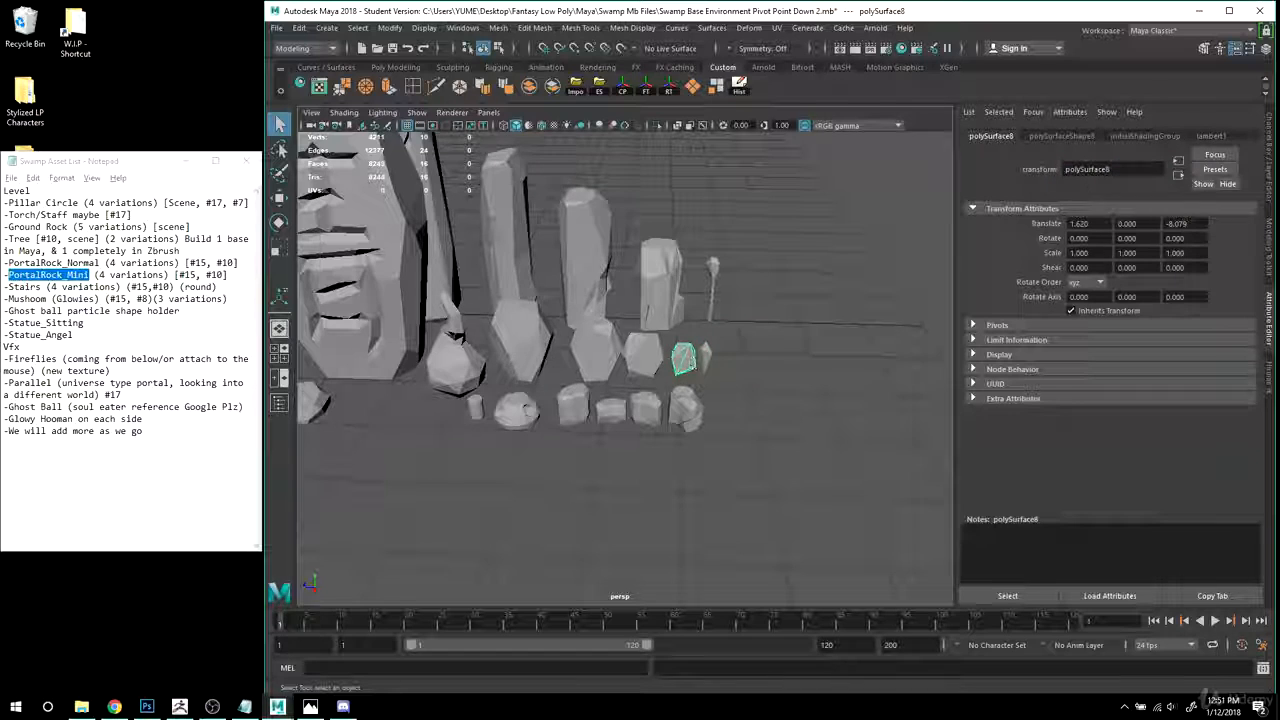
double_click(1072, 168)
text(PortalRock_Mini)
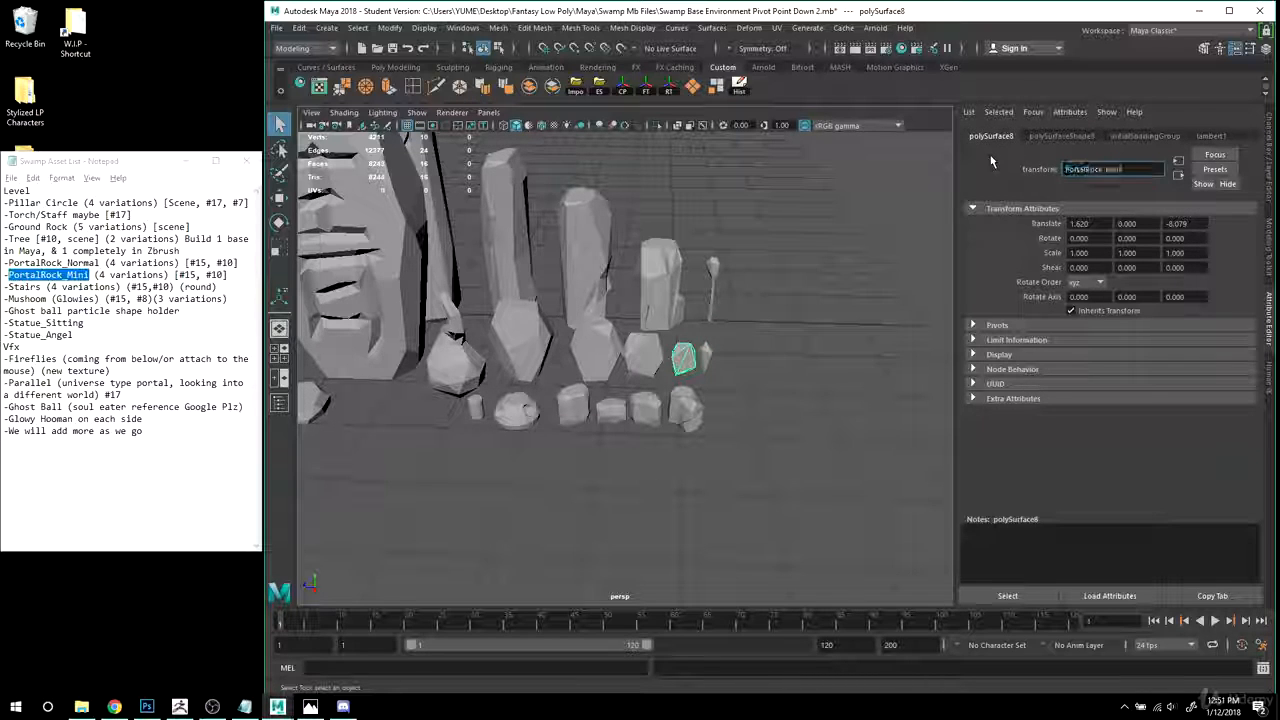
text(2)
key(Return)
- Rename the third-smallest rock in the middle row to PortalRock_Mini3
click(643, 355)
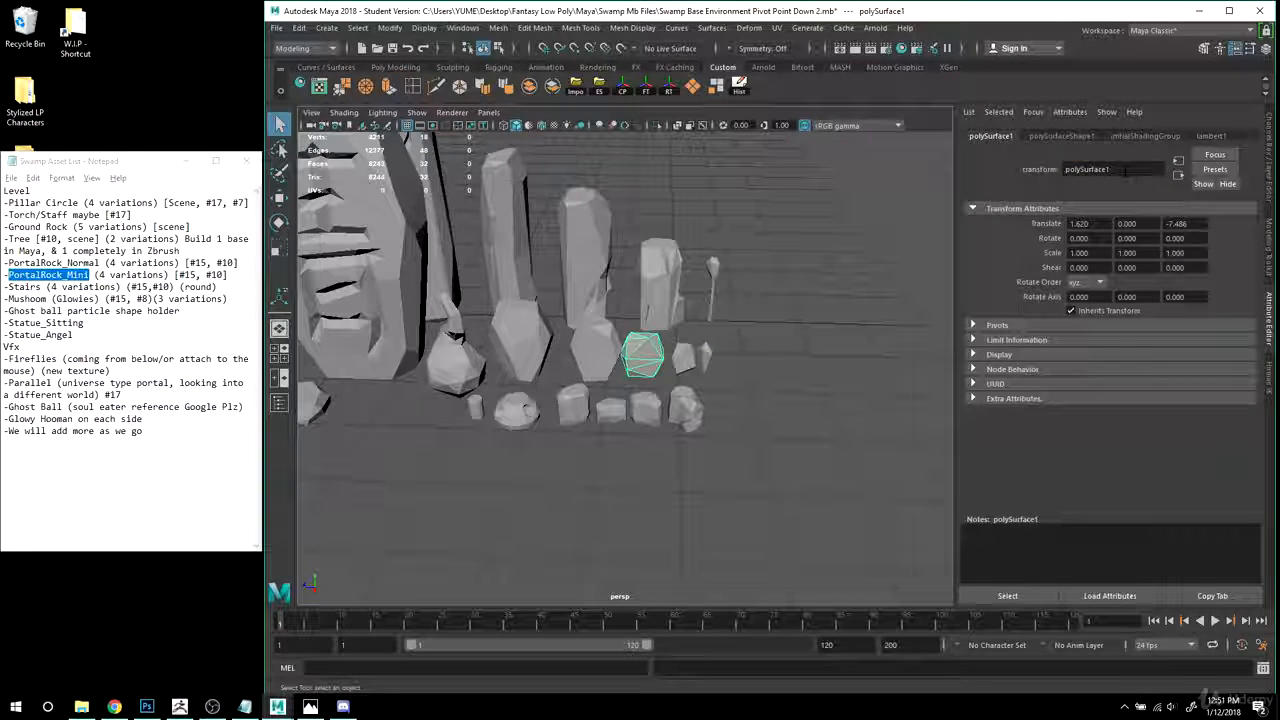
double_click(1090, 168)
text(PortalRock_Mini)
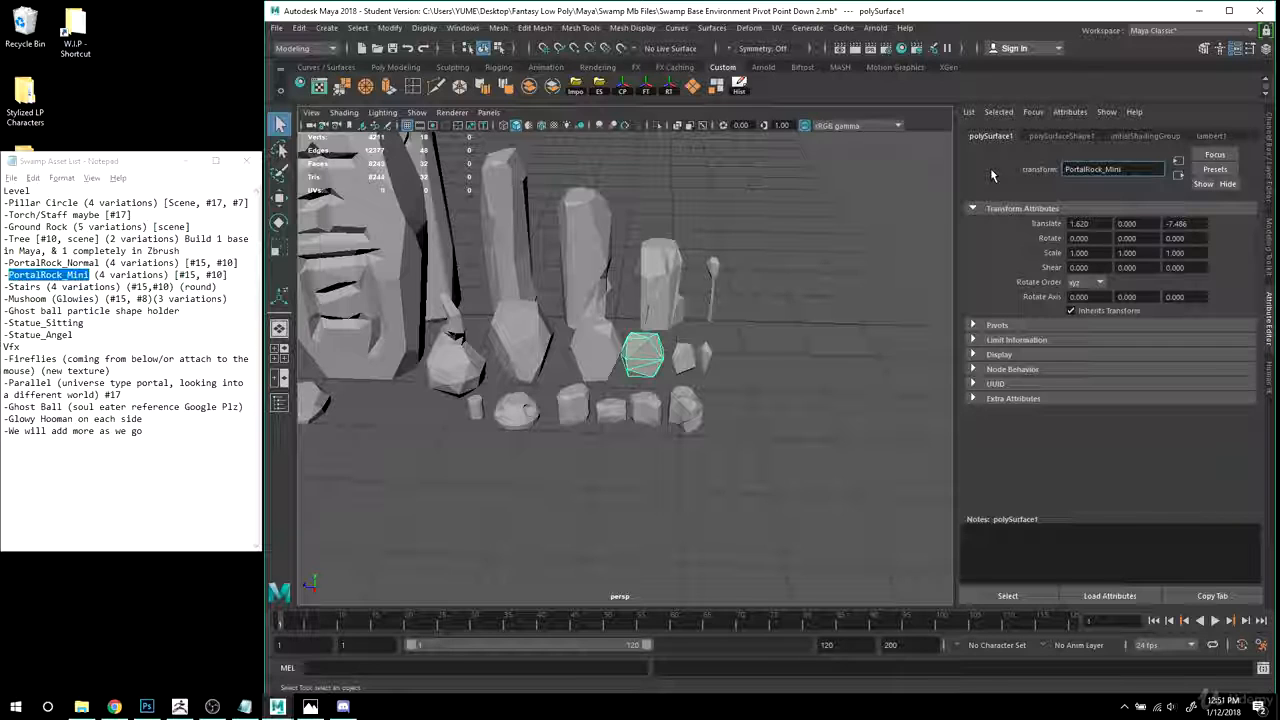
key(Return)
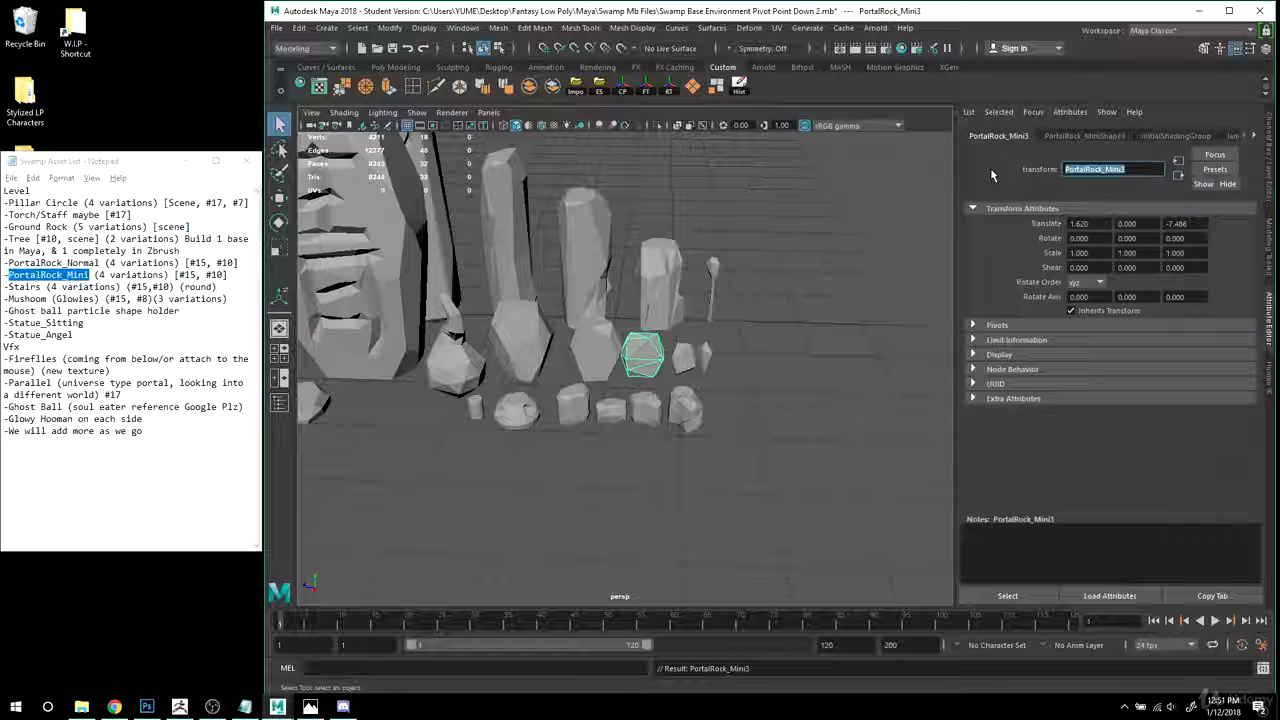
- Rename the next larger uncarved rock beside PortalRock_Mini3 to PortalRock_Mini4
click(587, 342)
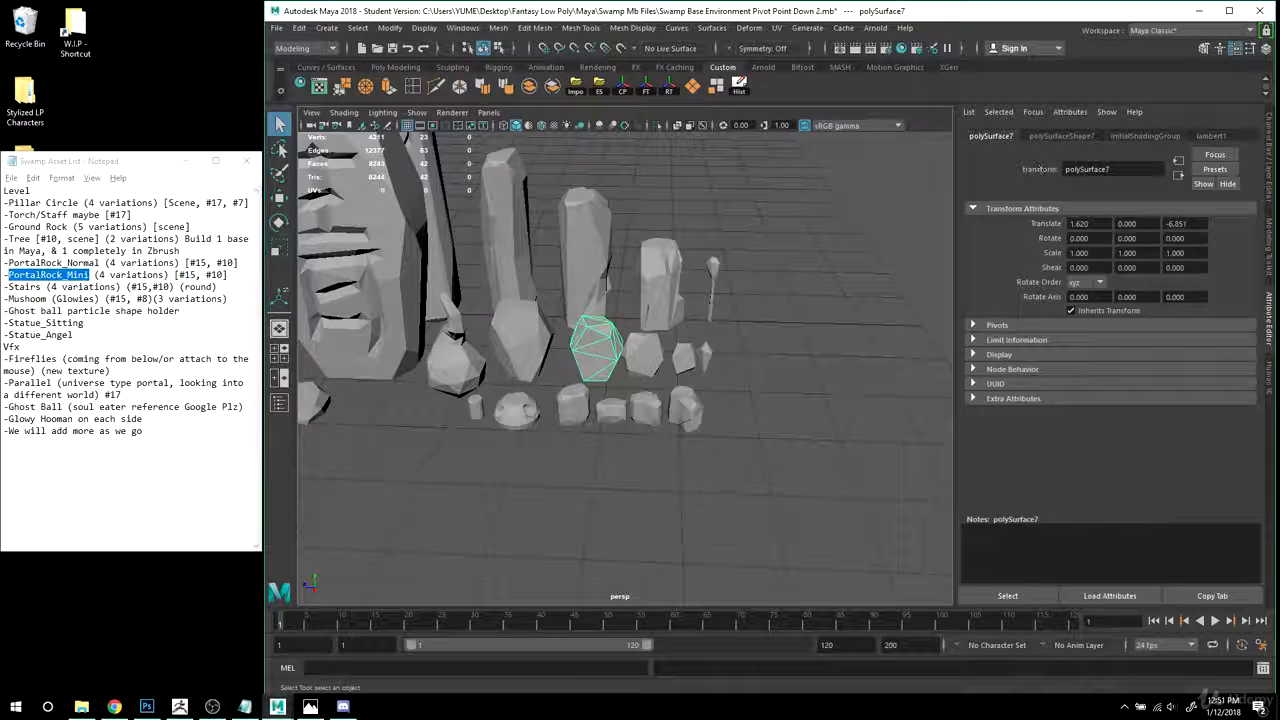
double_click(1100, 169)
text(PortalRock_Mini)
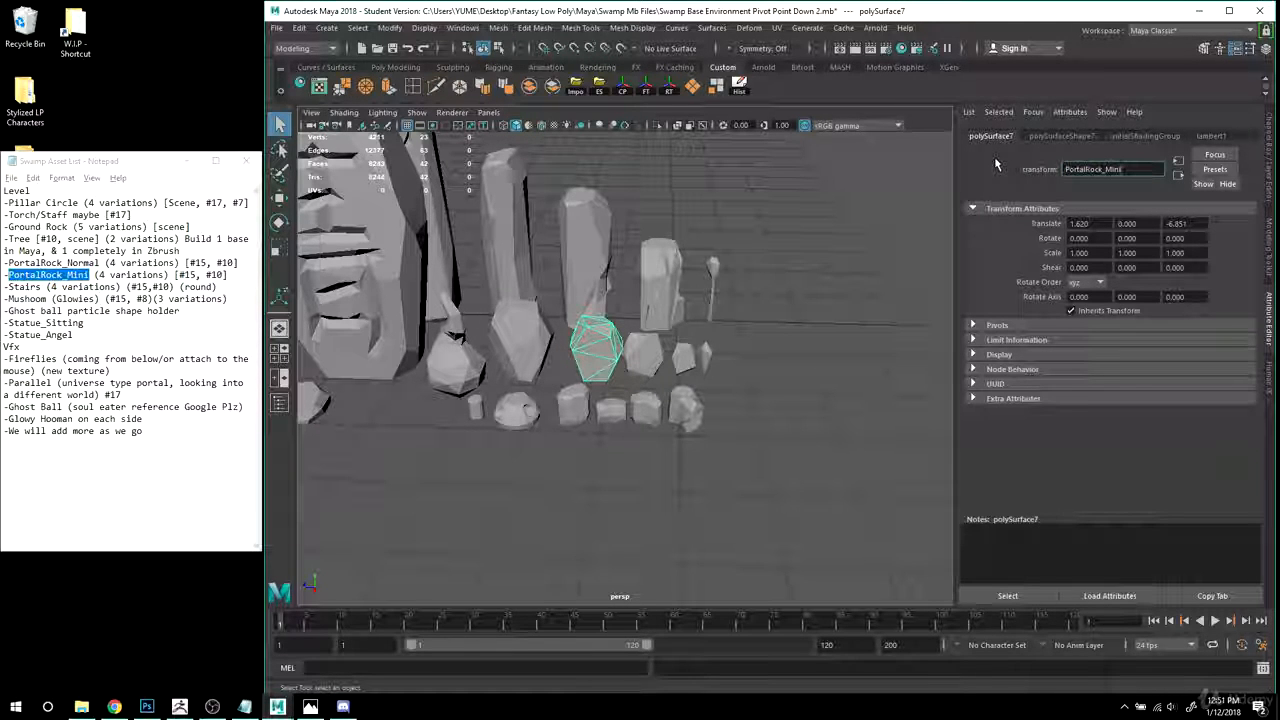
text(4)
key(Return)
- Rename the largest uncarved rock in the middle row to PortalRock_Mini5
alt+right_drag(600, 370, 632, 375)
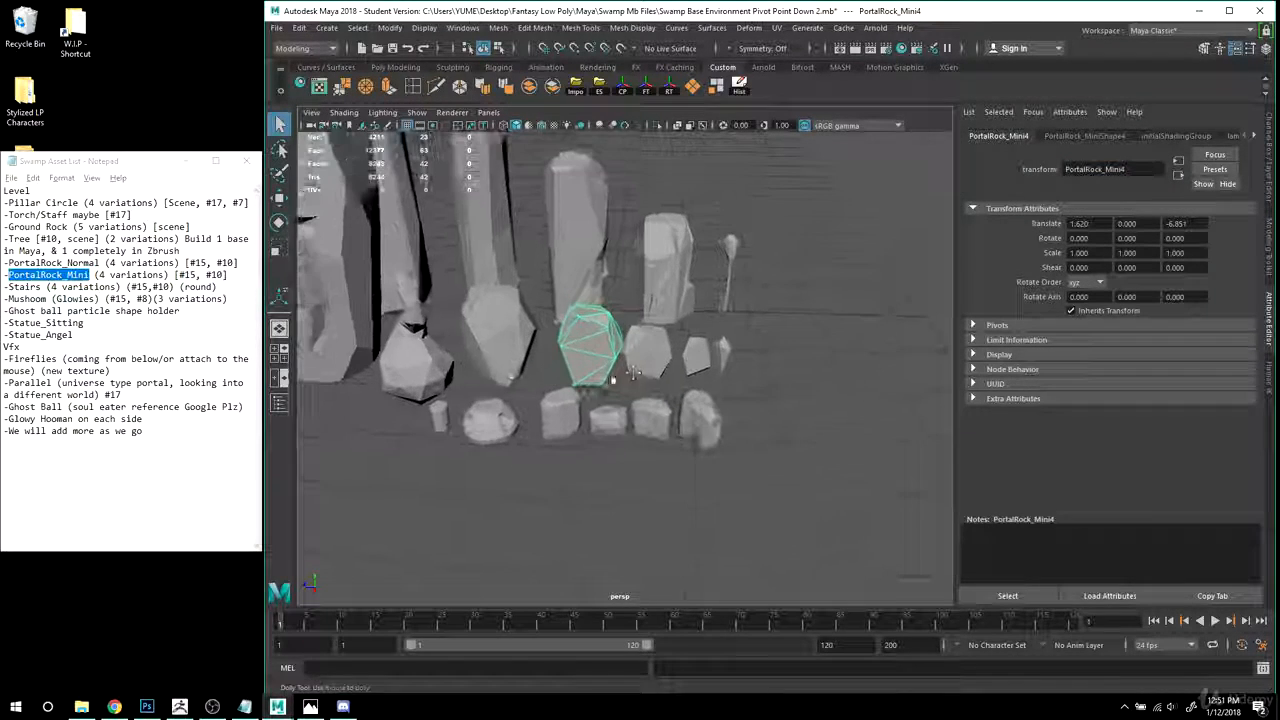
alt+drag(632, 373, 612, 380)
click(553, 307)
drag(1124, 170, 954, 148)
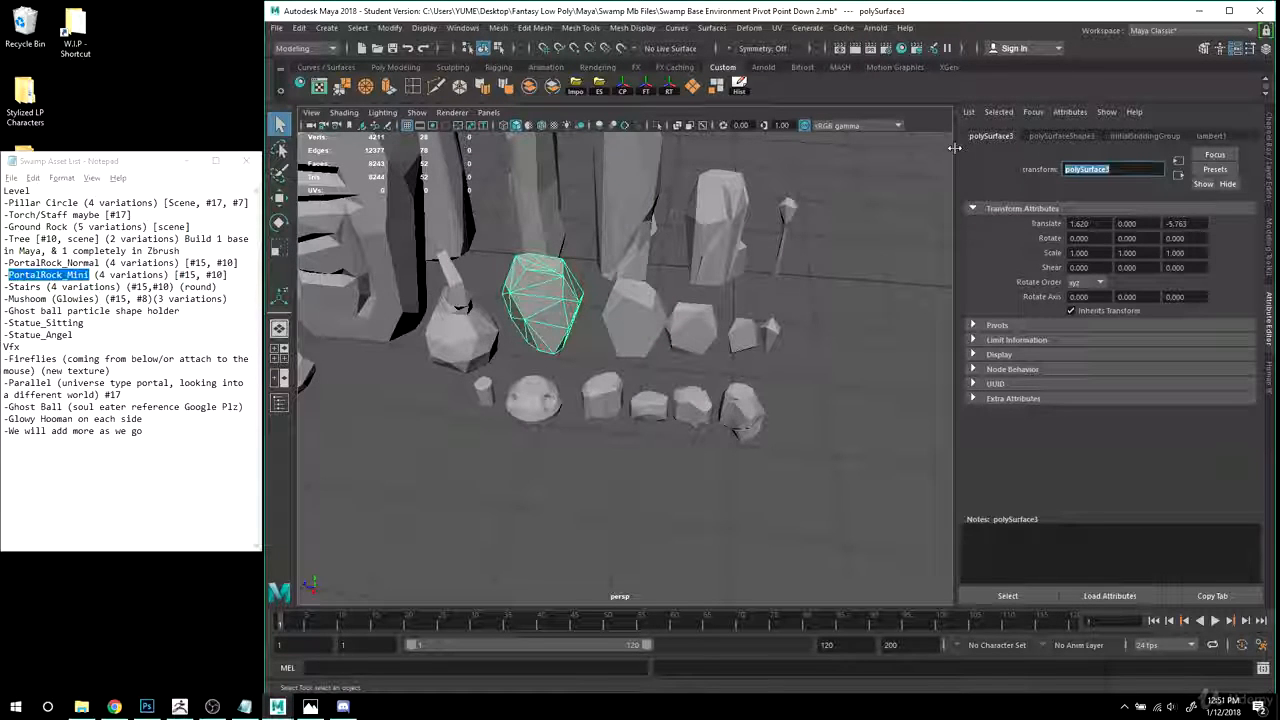
text(PortalRock_Mini)
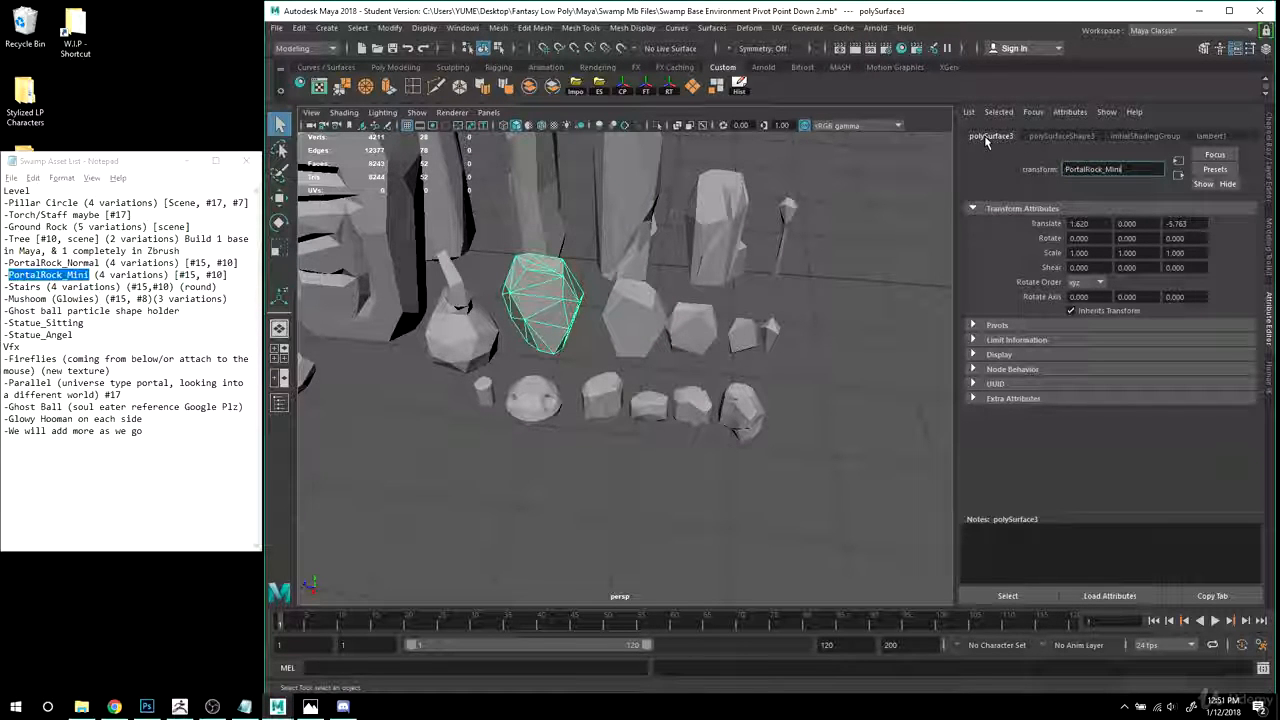
text(5)
key(Return)
- Copy the name PortalRock_Normal from the asset list in Notepad
alt+drag(660, 389, 598, 349)
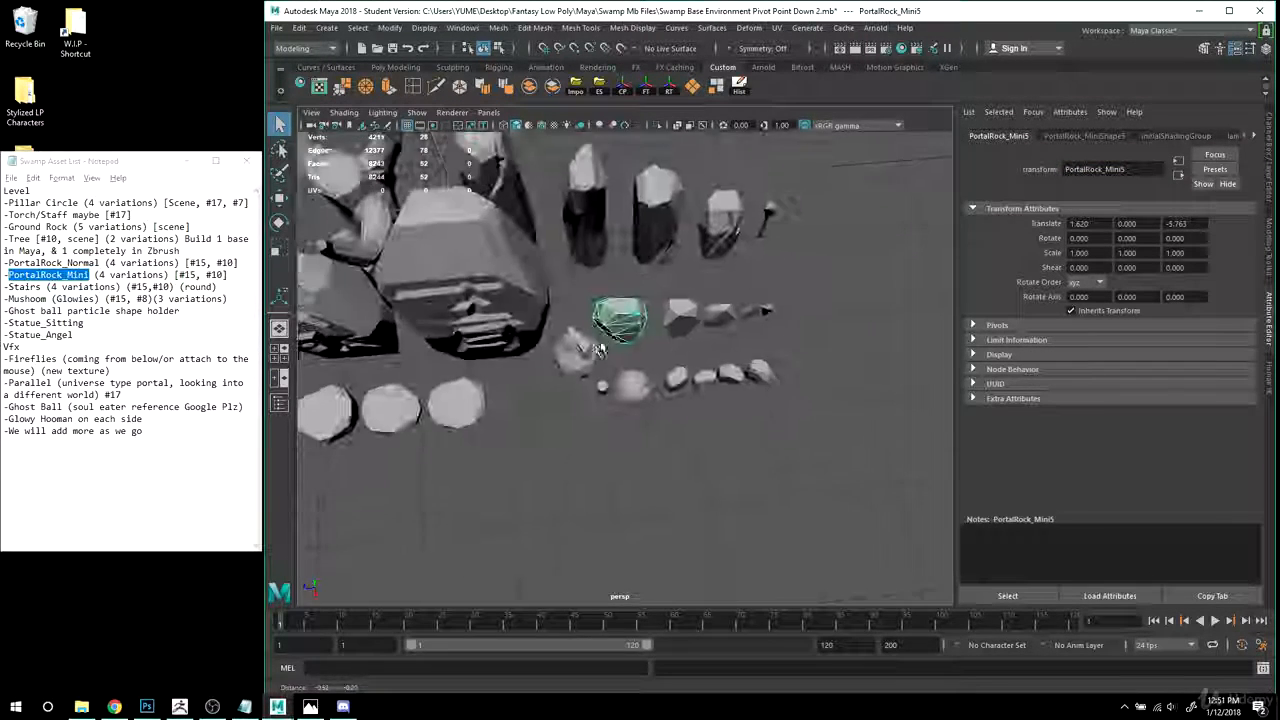
click(80, 271)
drag(100, 262, 9, 262)
key(ctrl+c)
- In Maya, rename the smallest carved portal rock to PortalRock_Normal1 and copy the name
alt+drag(400, 392, 350, 335)
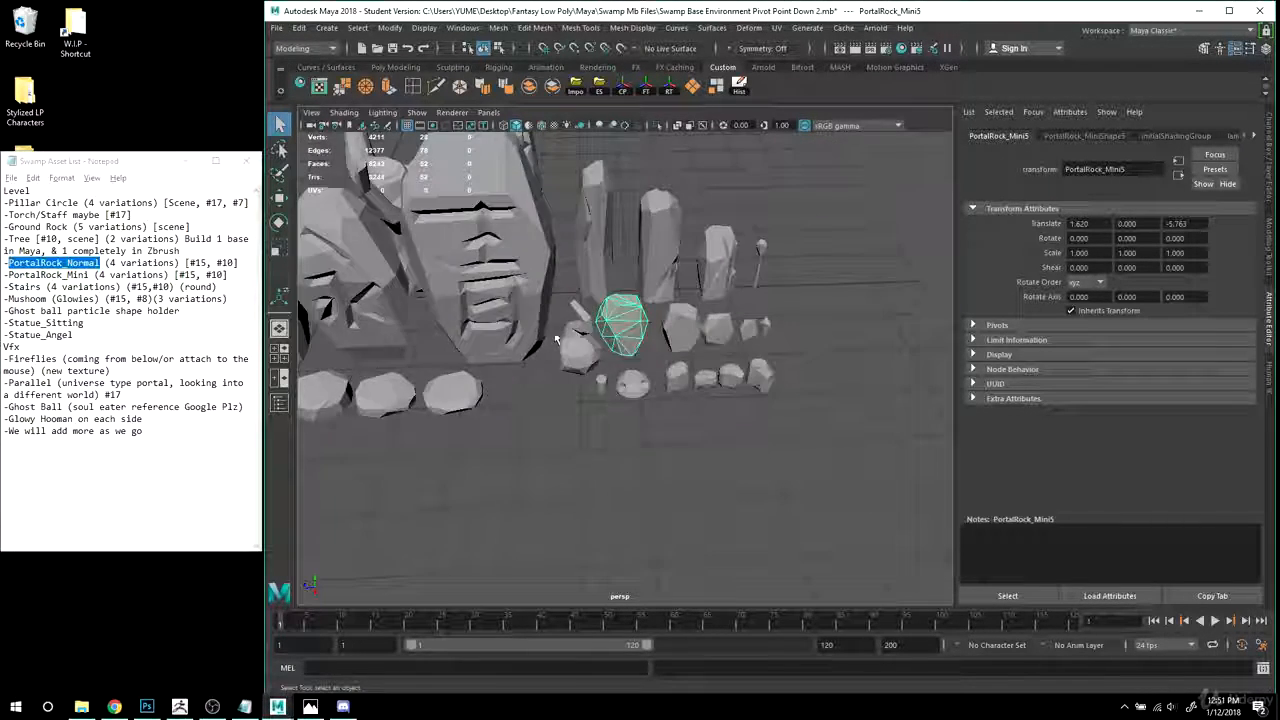
scroll(345, 332, down, 2)
alt+middle_drag(345, 332, 495, 332)
click(448, 320)
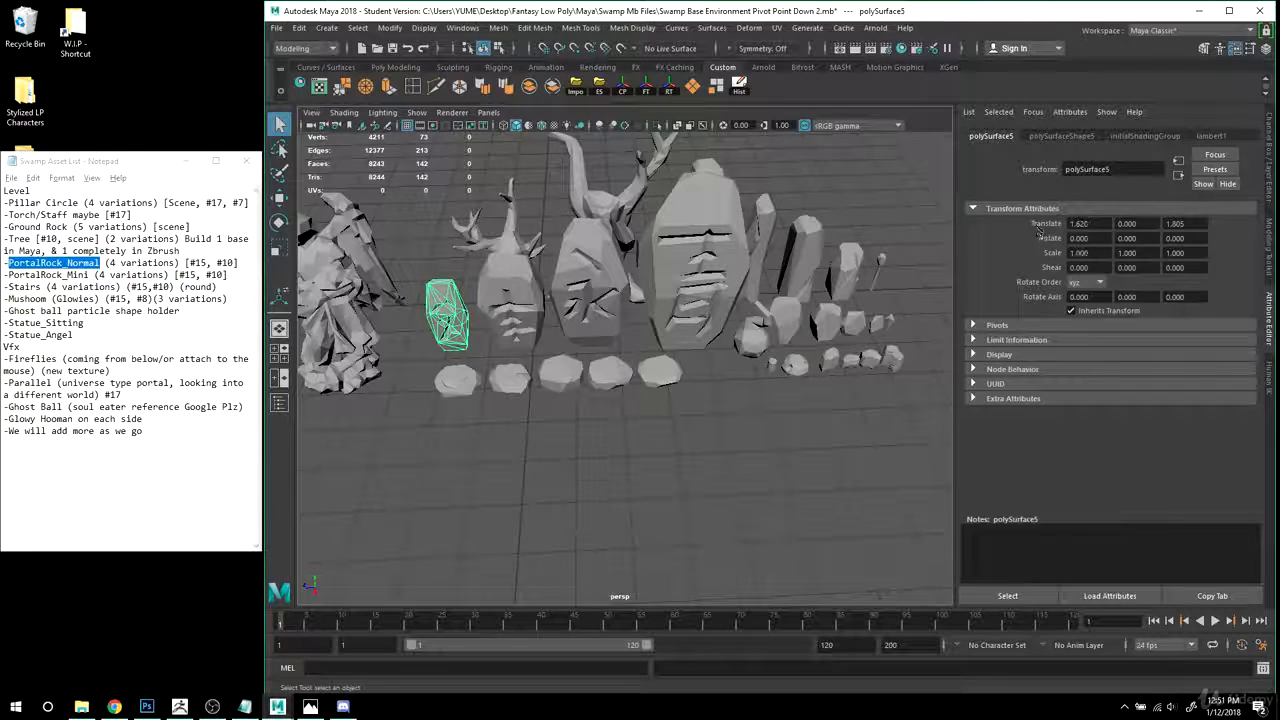
click(1100, 169)
key(ctrl+v)
text(1)
key(Return)
key(ctrl+c)
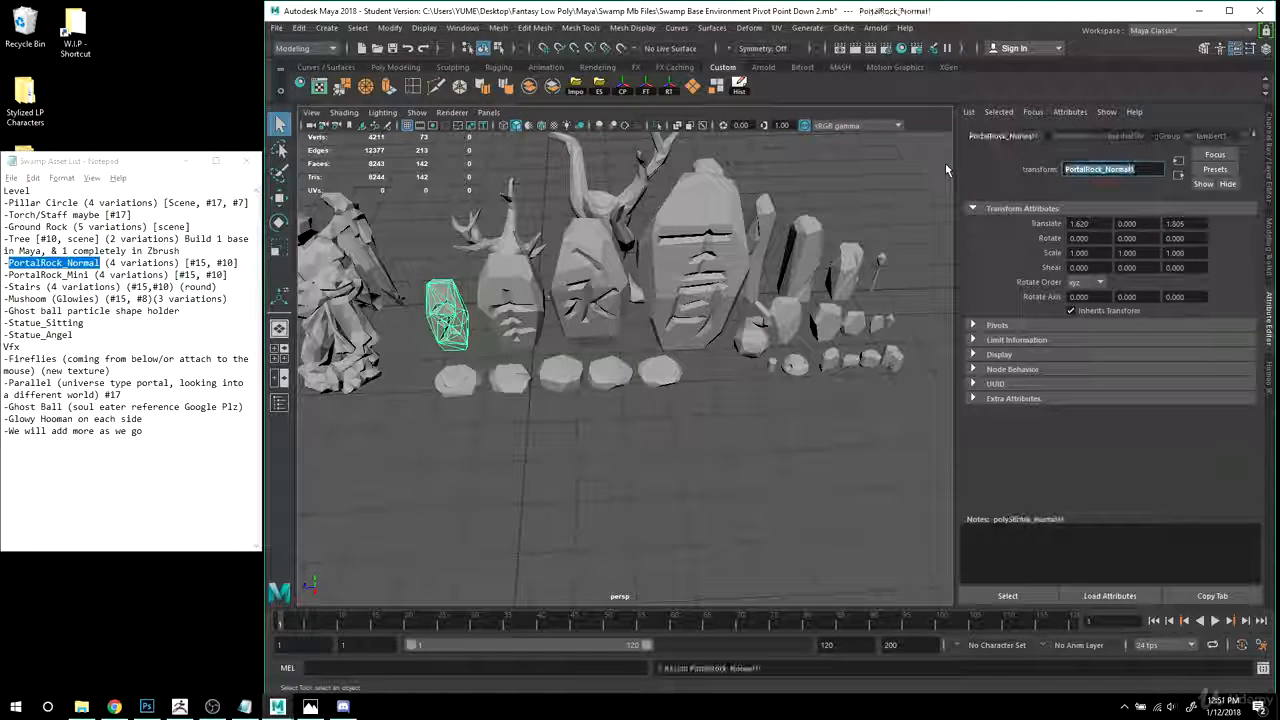
- Rename the second carved portal rock, beside the smallest one, to PortalRock_Normal2
click(519, 306)
drag(1126, 171, 964, 185)
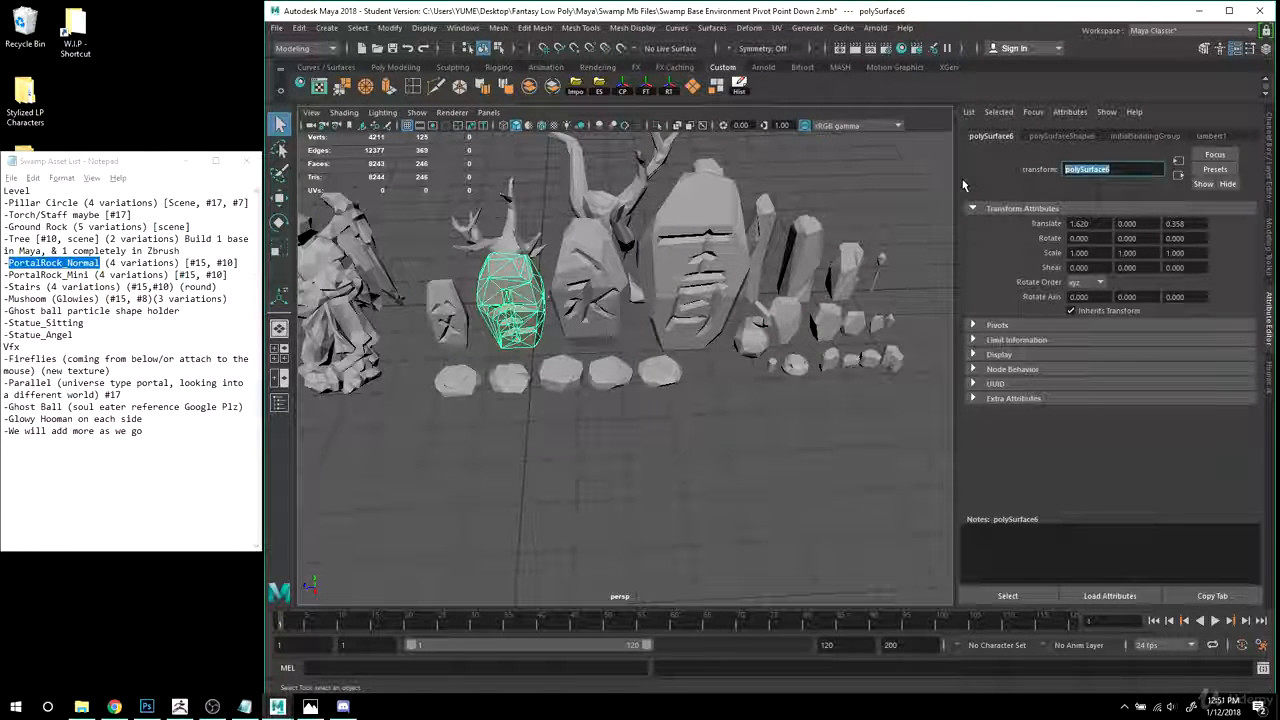
text(2)
key(Return)
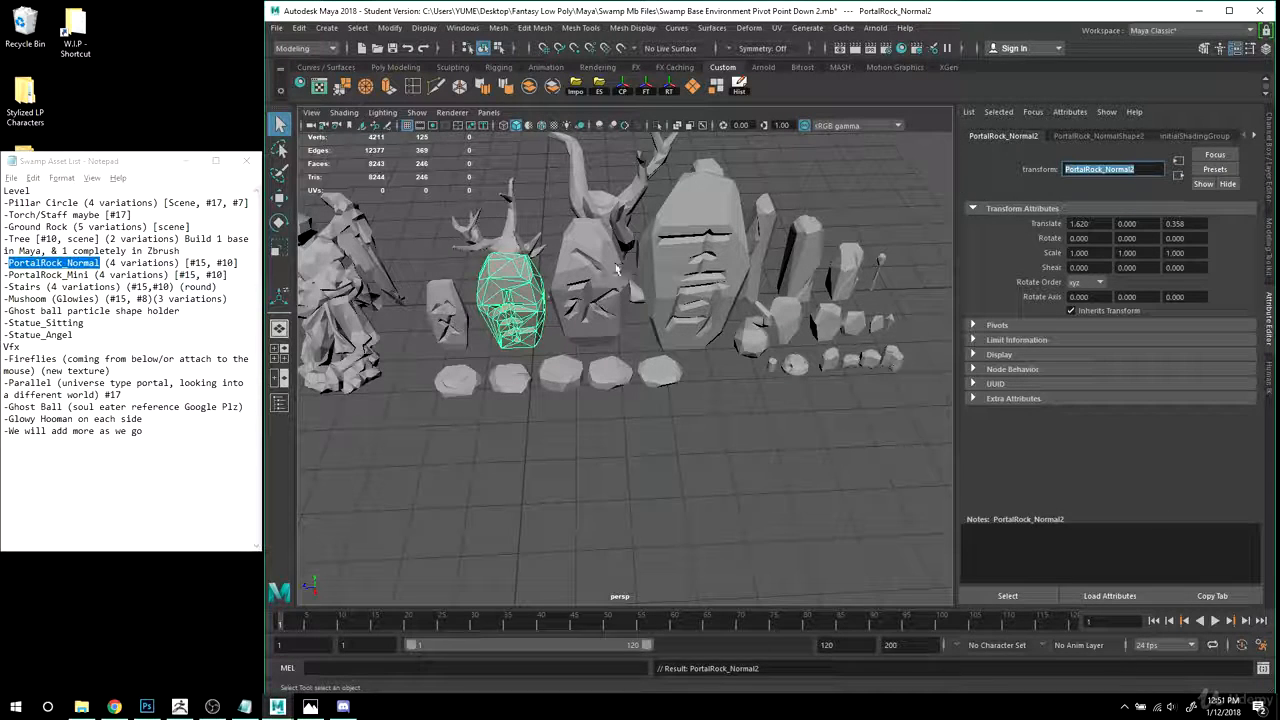
- Rename the third carved portal rock to PortalRock_Normal3
click(590, 270)
drag(1122, 169, 981, 173)
key(ctrl+v)
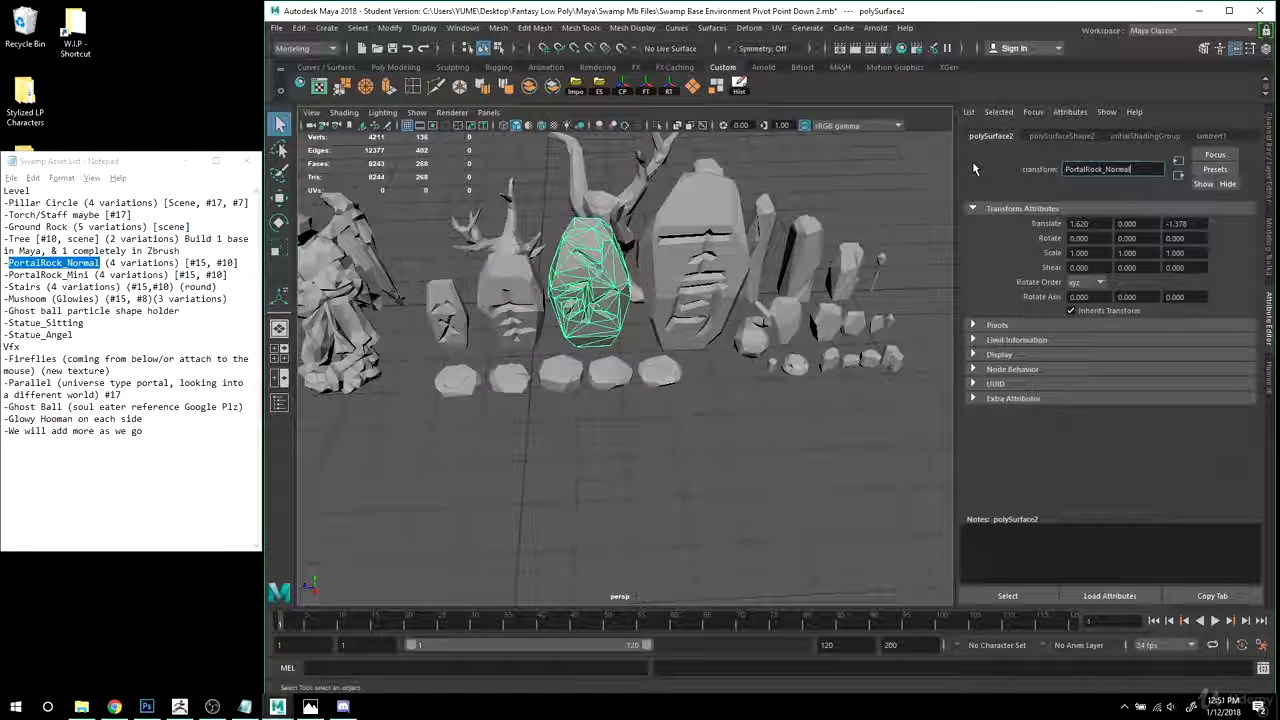
text(3)
key(Return)
- Rename the largest carved portal rock to PortalRock_Normal4
click(702, 262)
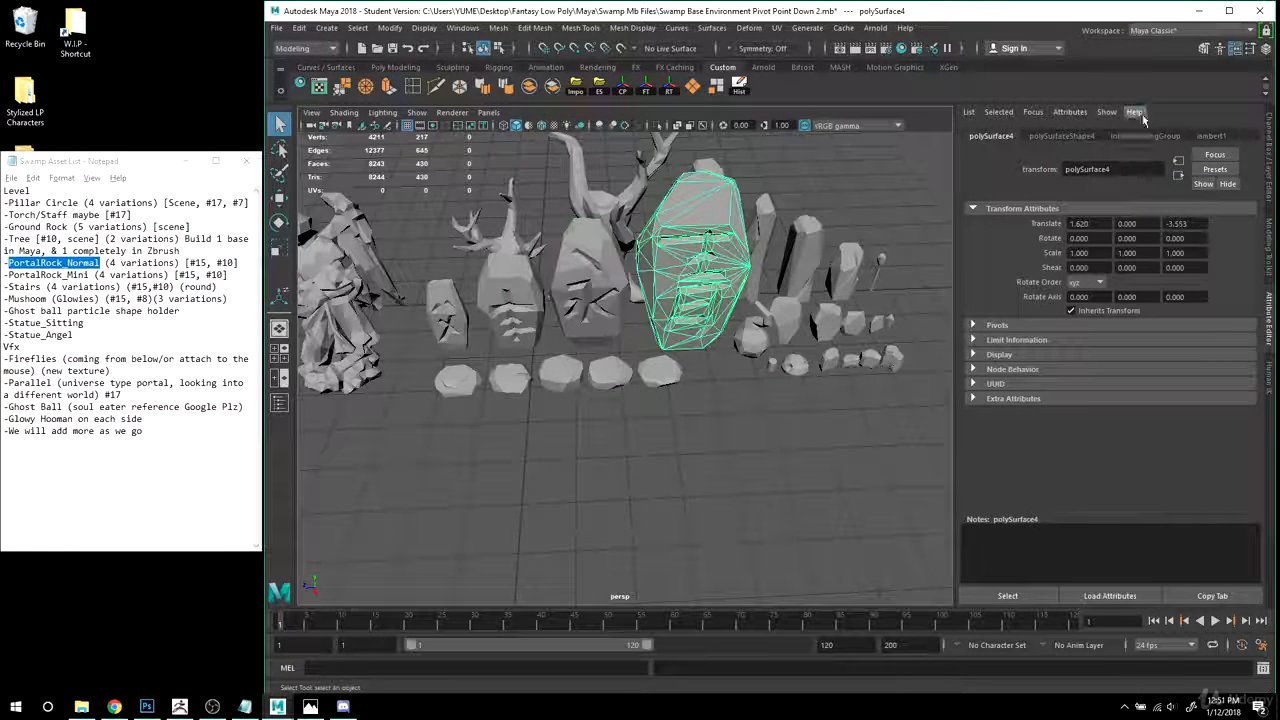
drag(1131, 165, 979, 177)
text(4)
key(Return)
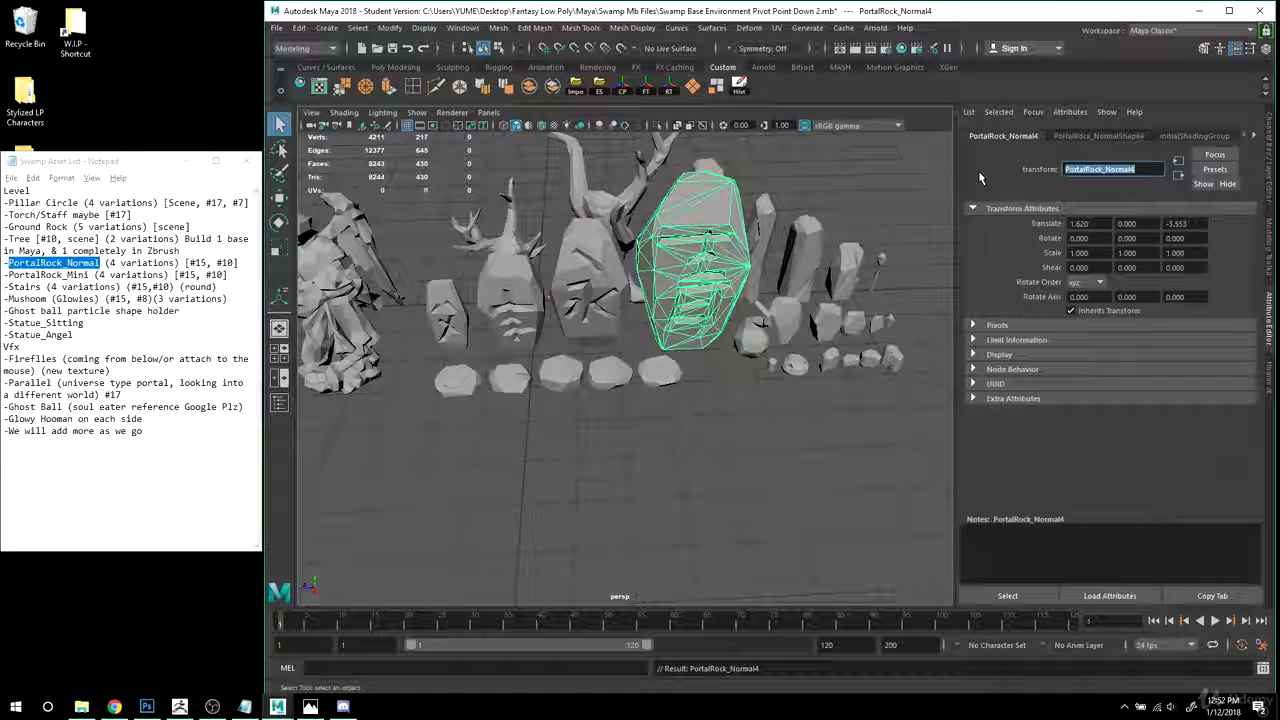
- Copy the name Tree from the Notepad asset list and rename the smaller tree in Maya to Tree1
drag(34, 240, 11, 240)
key(ctrl+c)
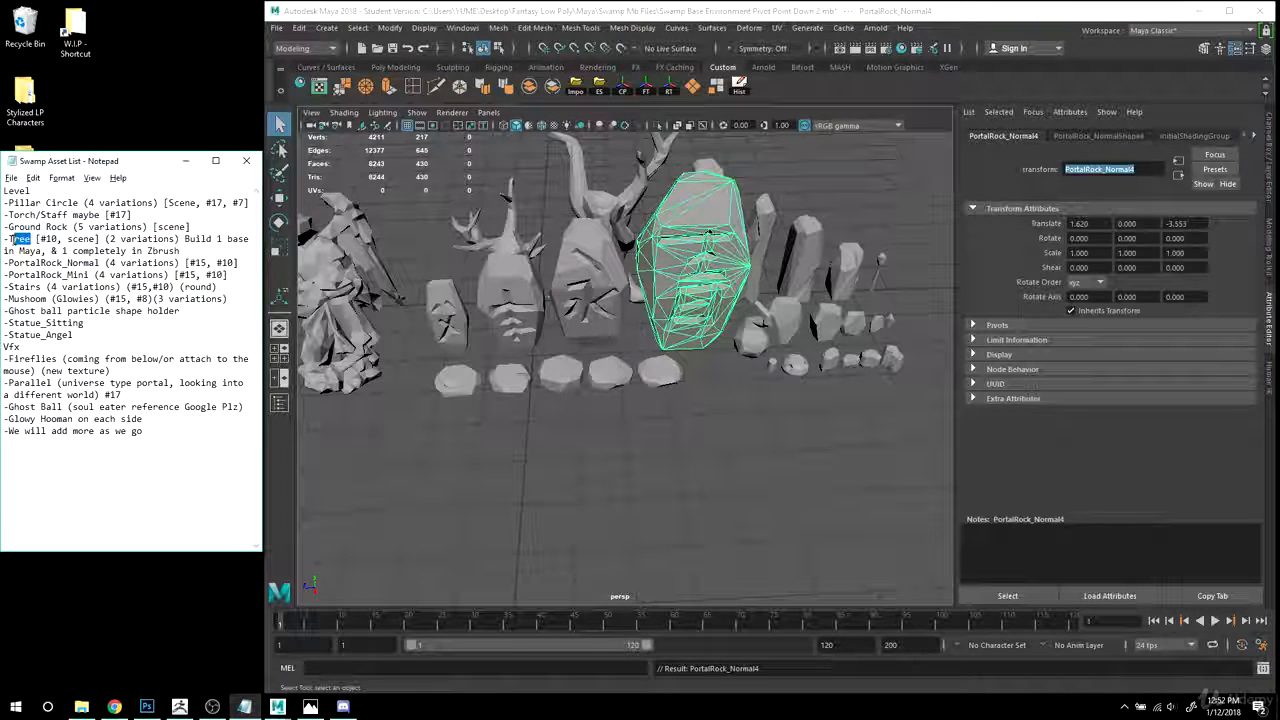
alt+drag(617, 275, 645, 318)
click(562, 256)
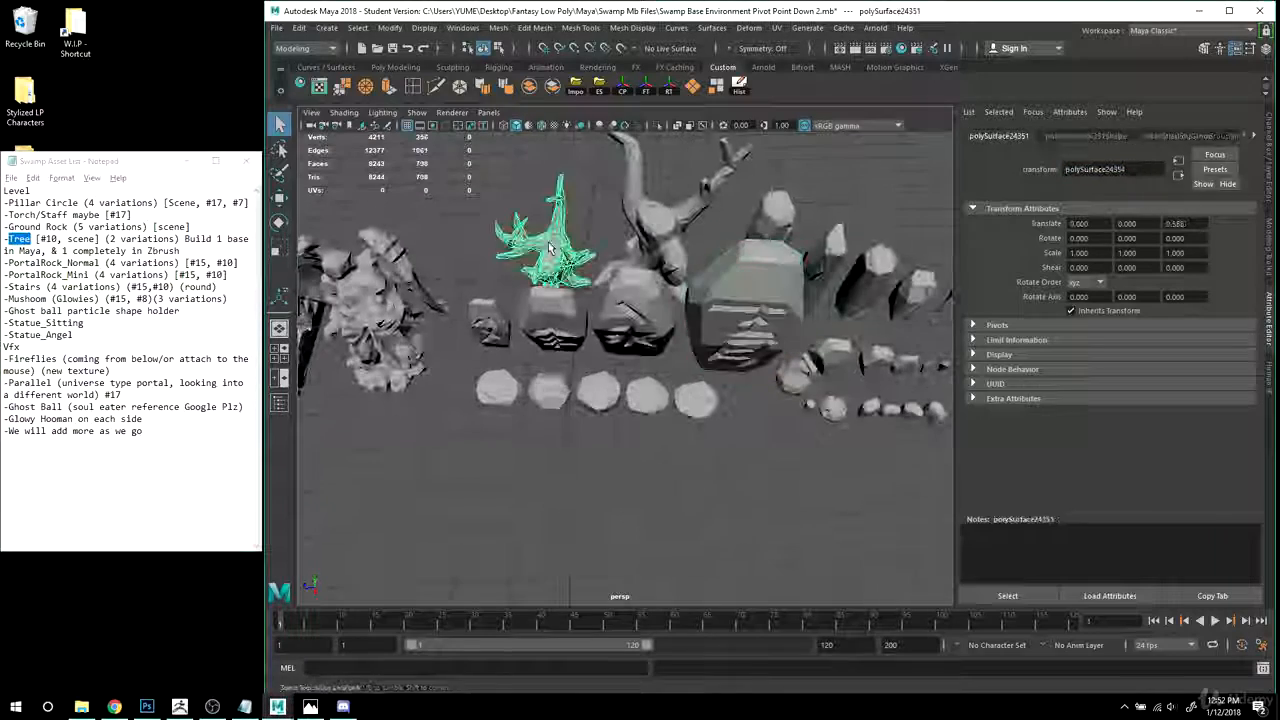
drag(1146, 169, 769, 148)
key(ctrl+v)
text(1)
key(Return)
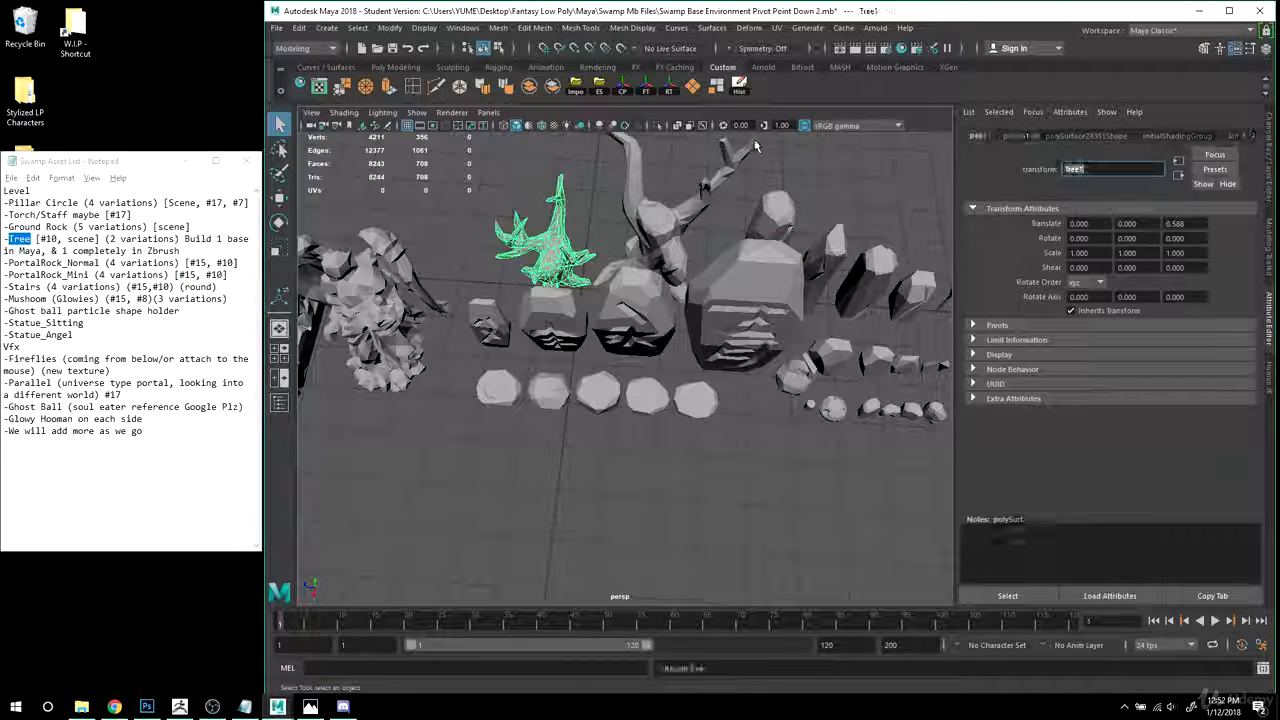
- Rename the larger tree behind the carved rocks to Tree2
click(656, 196)
click(656, 210)
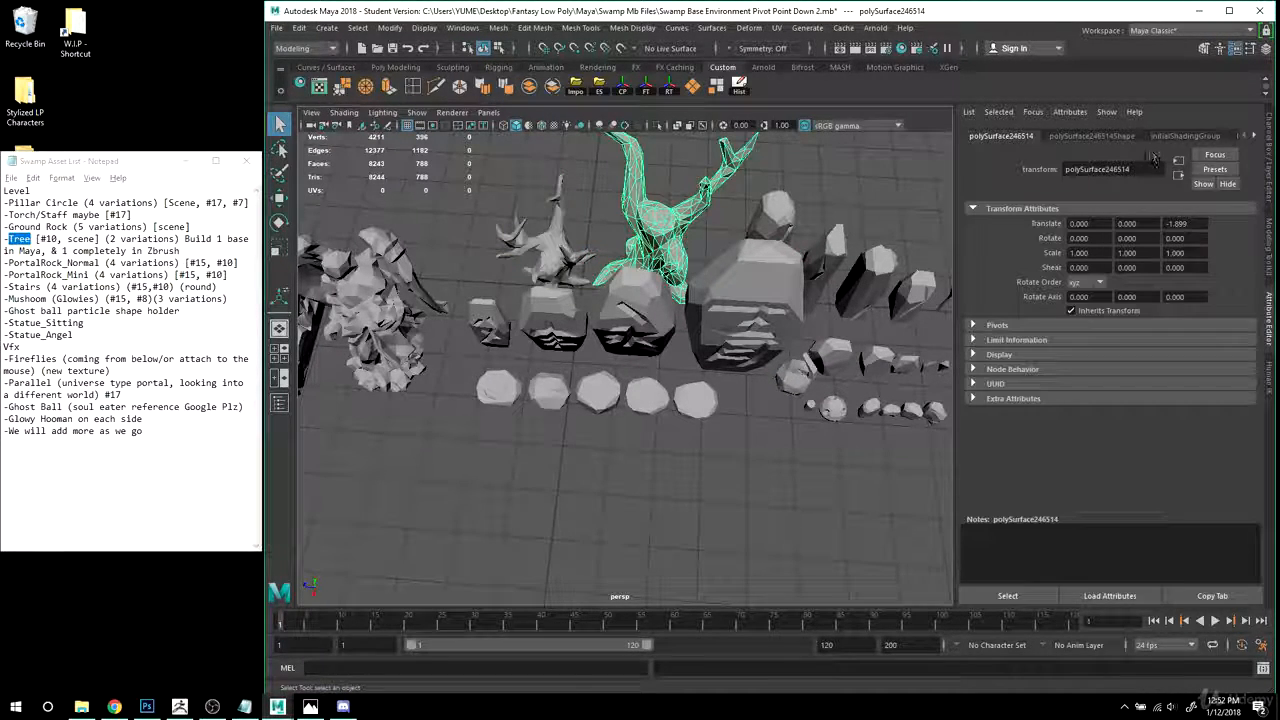
drag(1150, 169, 893, 157)
key(ctrl+v)
text(2)
key(Return)
- Select the Ground Rock name in the Notepad asset list
alt+drag(620, 280, 283, 273)
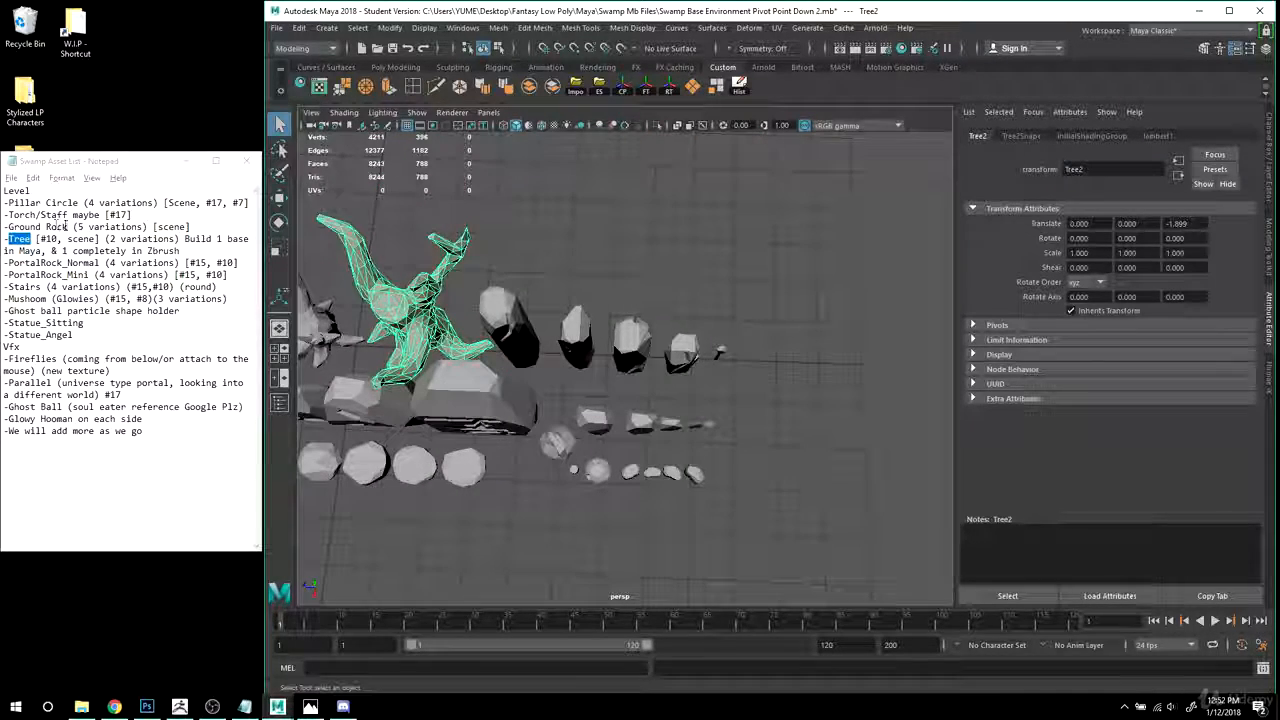
alt+right_drag(430, 350, 474, 363)
alt+middle_drag(540, 385, 643, 409)
alt+right_drag(643, 409, 701, 424)
alt+middle_drag(701, 424, 700, 436)
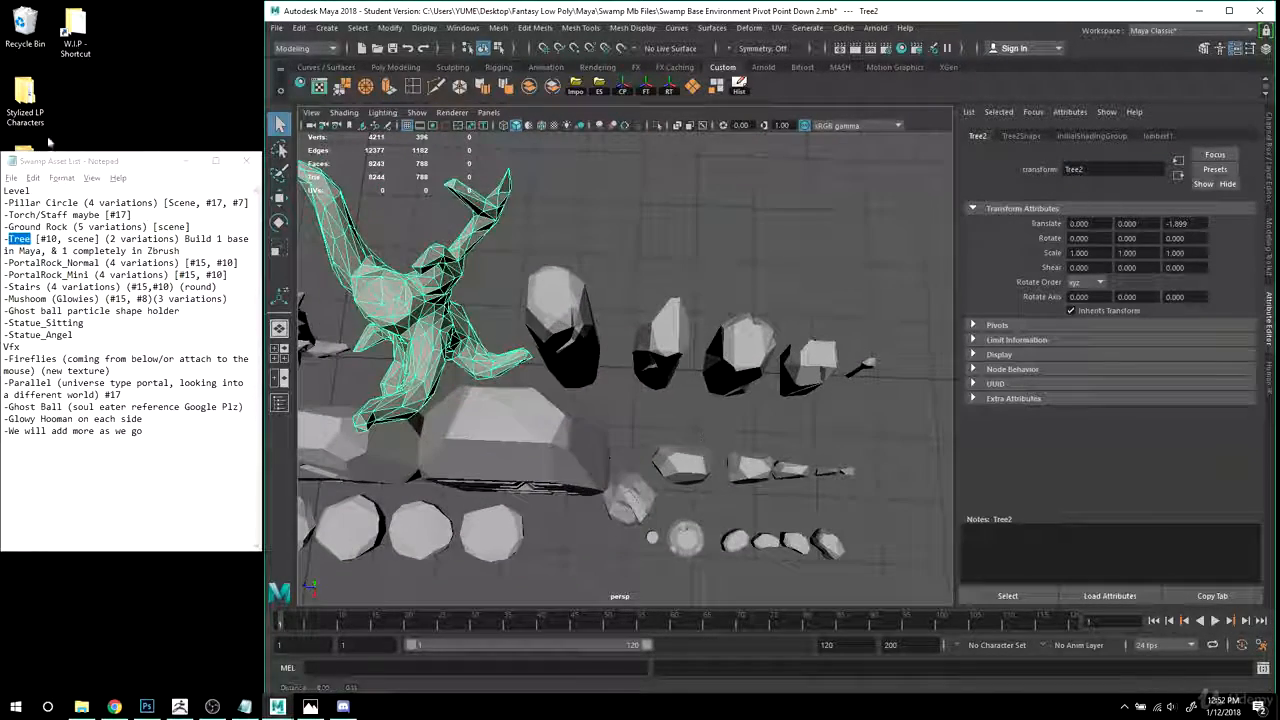
drag(68, 226, 9, 228)
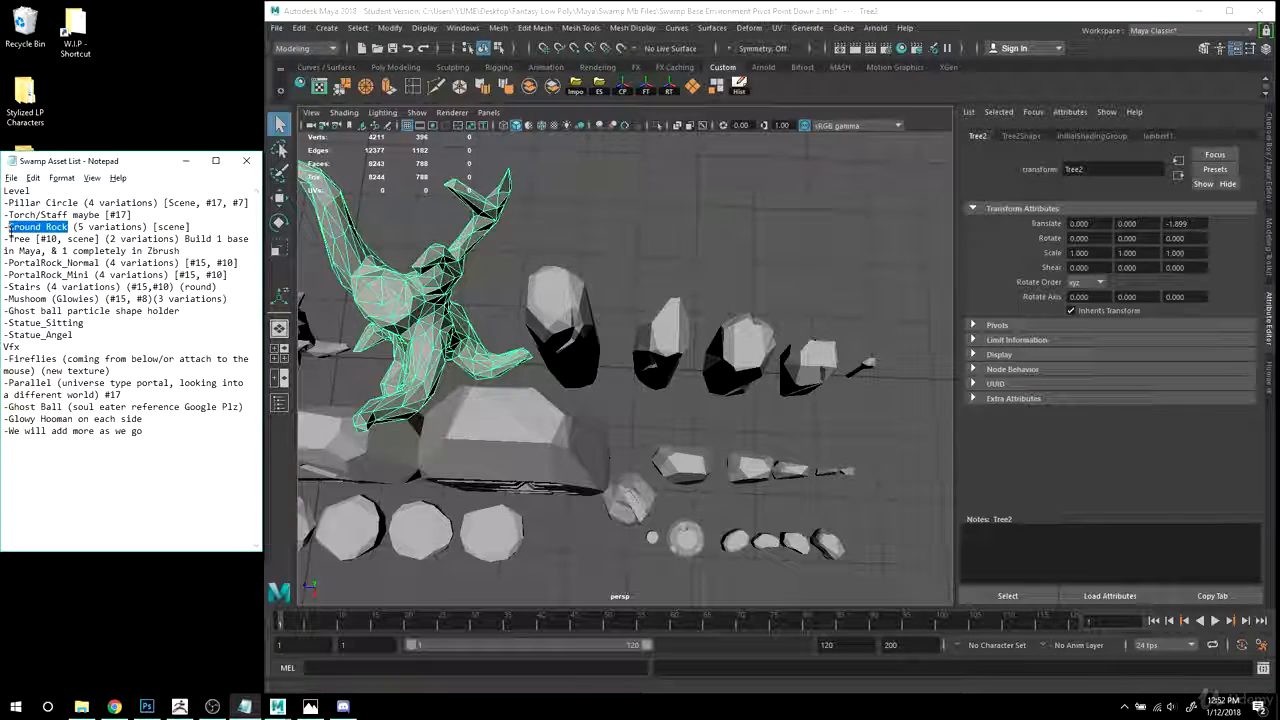
- In Maya, rename the flat ground rock in front of the largest carved rock to GroundRock_Circle1 and copy the name
alt+right_drag(516, 294, 450, 298)
alt+middle_drag(450, 298, 670, 270)
alt+right_drag(670, 270, 792, 460)
alt+middle_drag(792, 460, 708, 420)
alt+drag(708, 420, 703, 386)
click(714, 391)
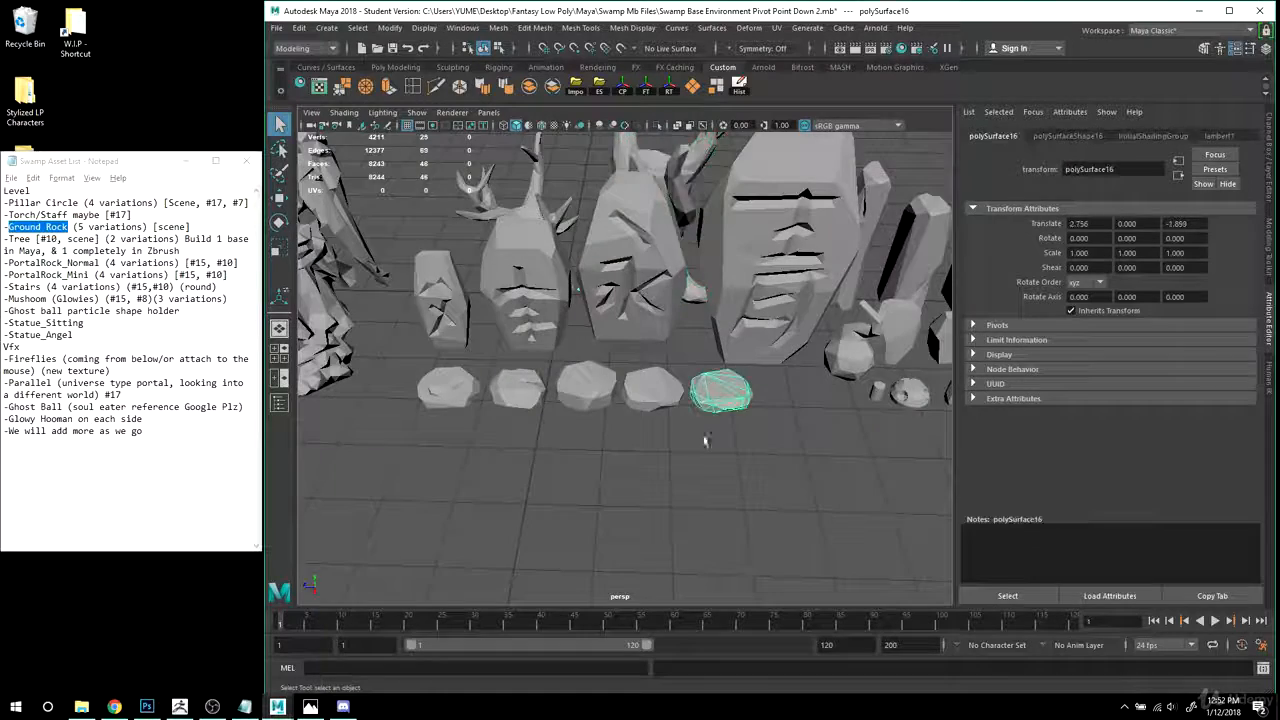
alt+right_drag(706, 440, 794, 438)
mouse_move(794, 438)
alt+mouse_down()
mouse_move(795, 413)
mouse_move(800, 445)
alt+mouse_up()
double_click(1066, 169)
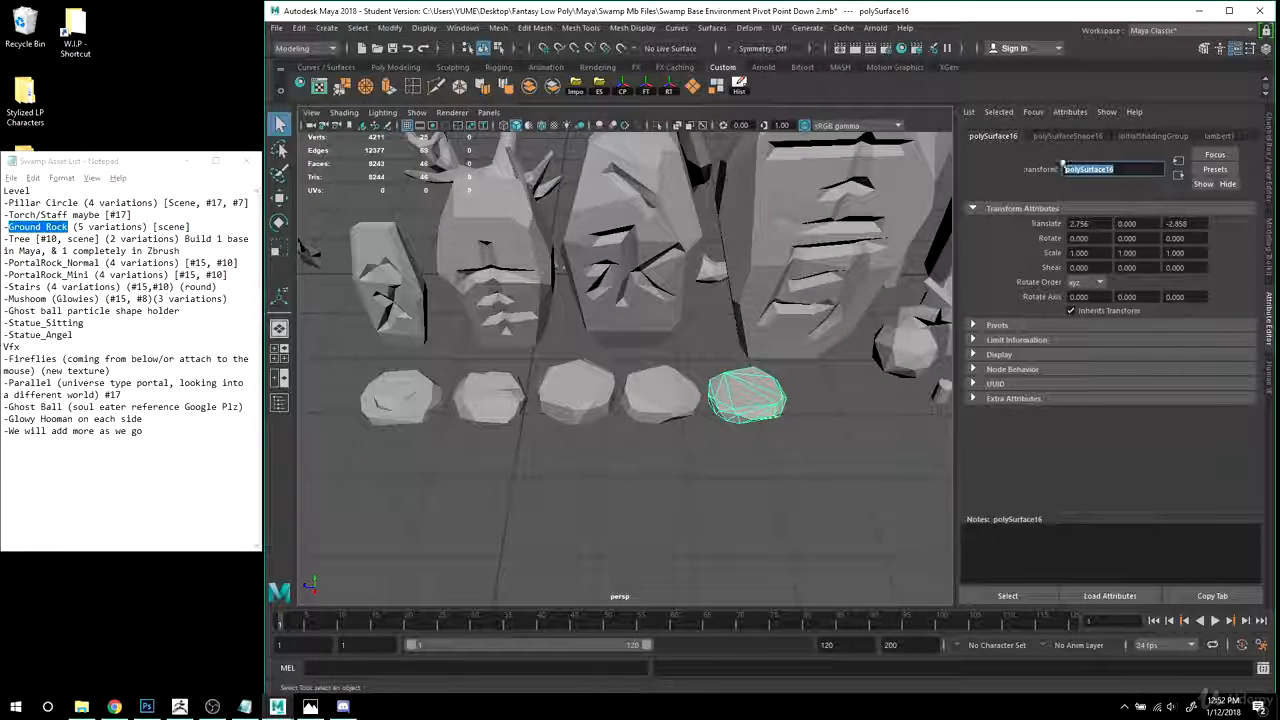
text(Ground Rock)
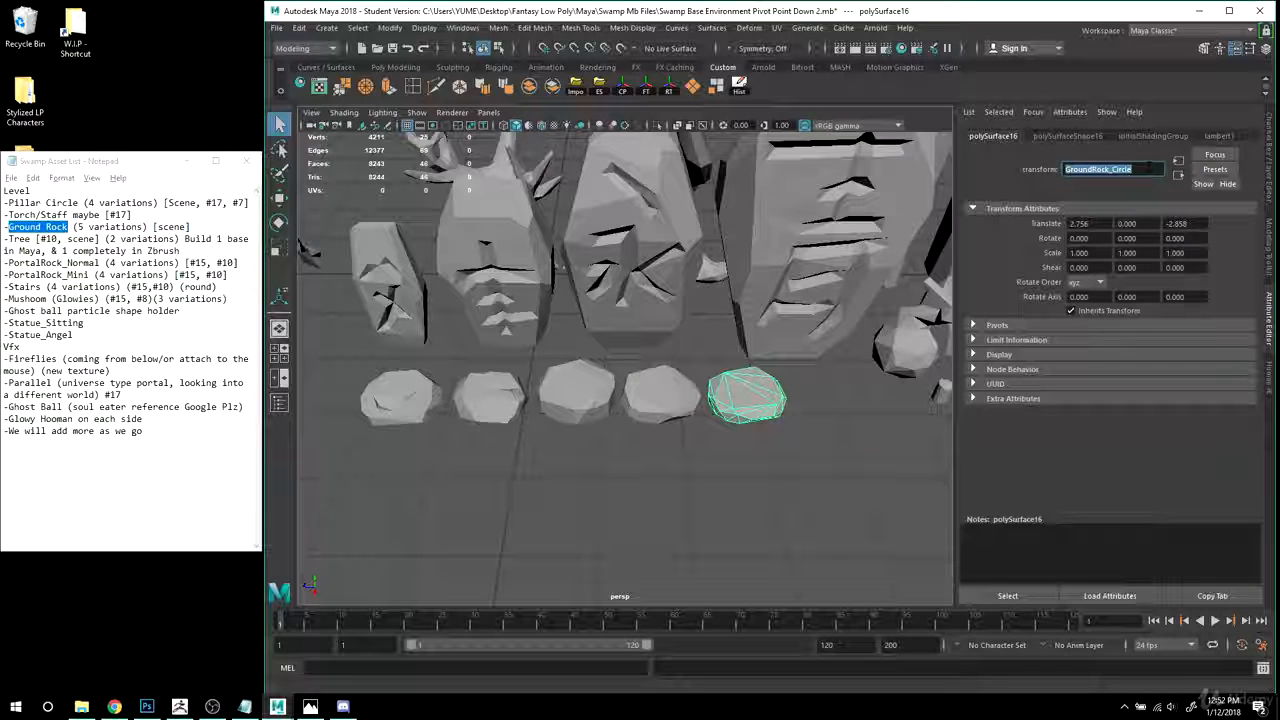
text(1)
key(Return)
key(ctrl+c)
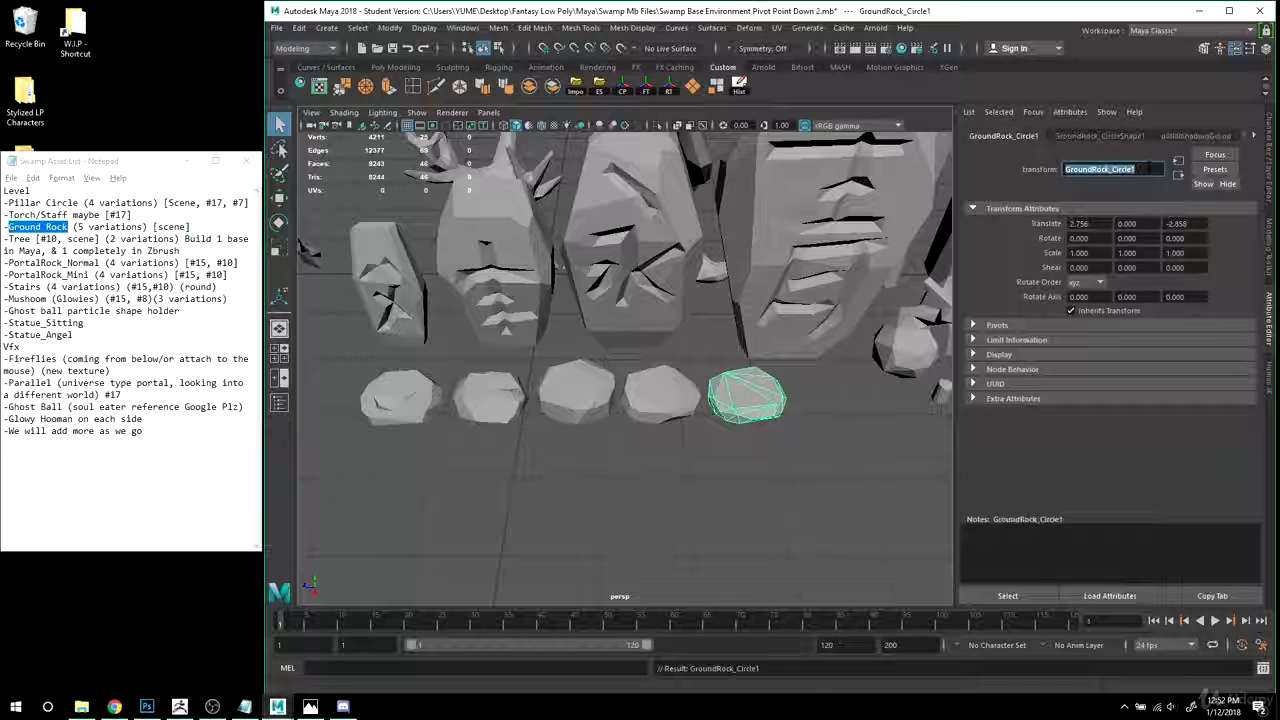
- Rename the next two flat ground rocks in the row to GroundRock_Circle2 and GroundRock_Circle3
alt+drag(772, 390, 740, 434)
click(672, 408)
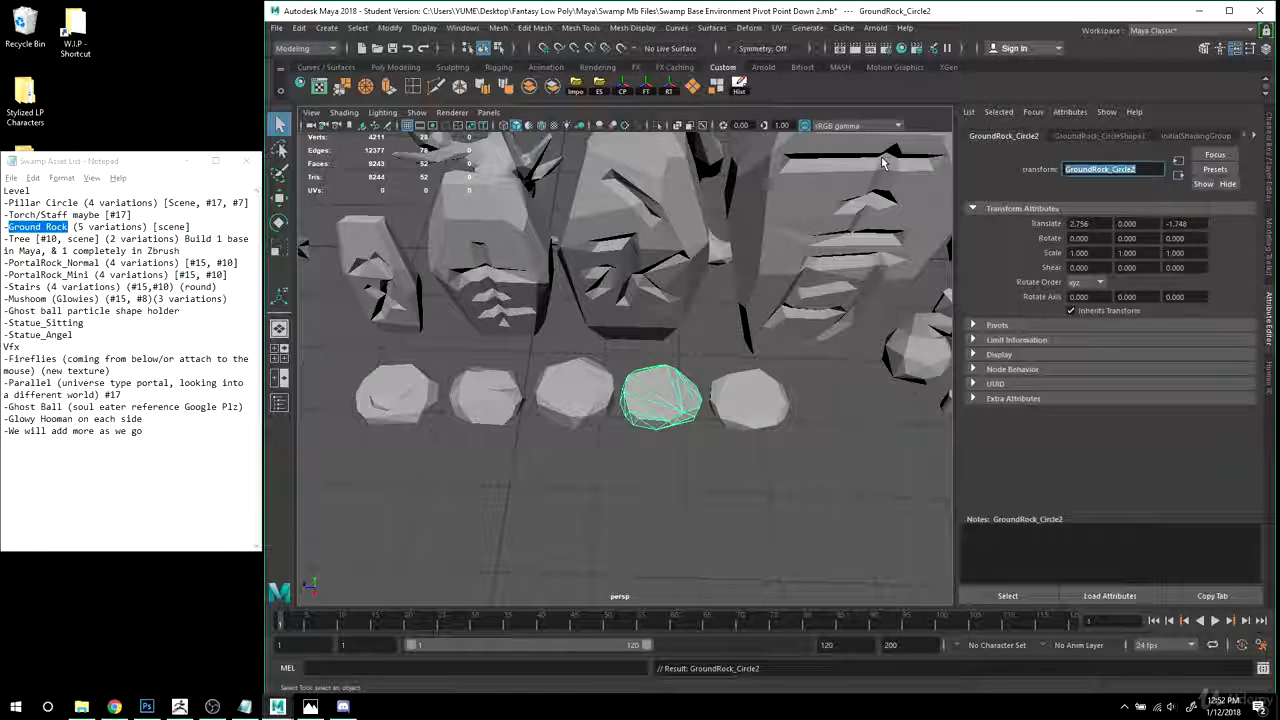
click(598, 375)
drag(1135, 168, 832, 194)
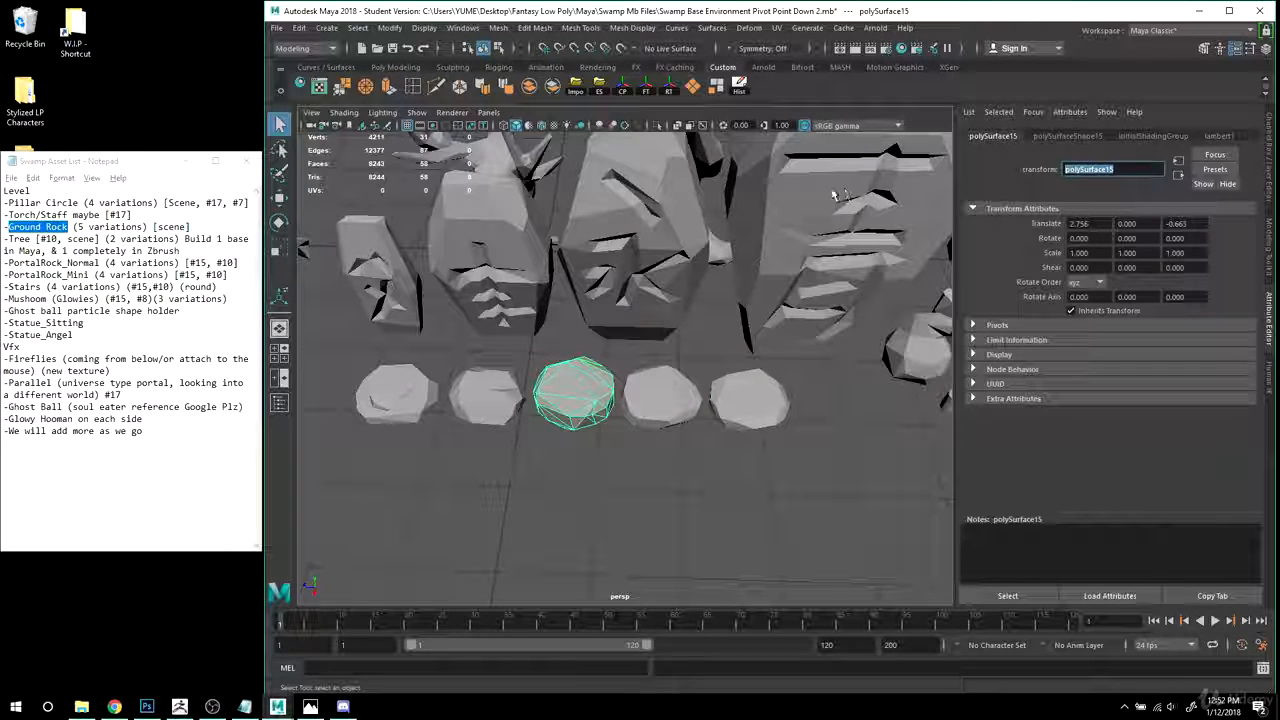
key(ctrl+v)
text(3)
key(Return)
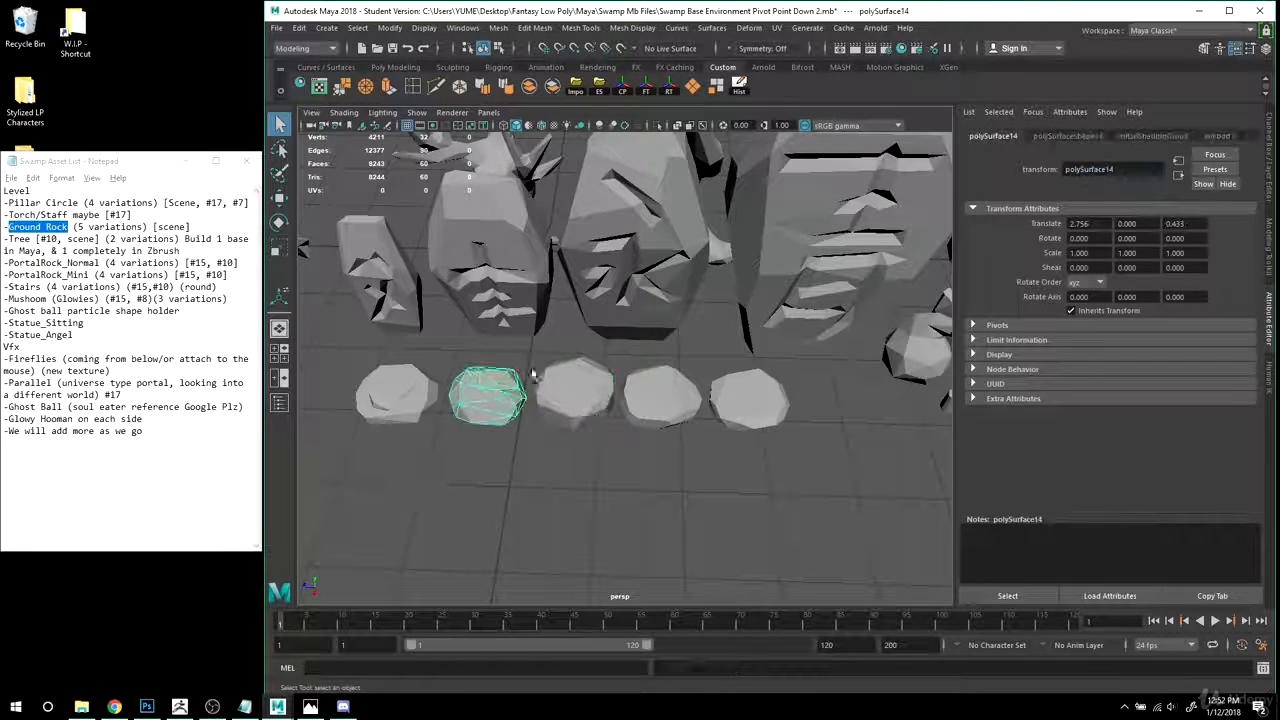
- Rename the last two flat ground rocks in the row to GroundRock_Circle4 and GroundRock_Circle5
click(487, 395)
drag(1115, 168, 938, 157)
key(ctrl+v)
text(2)
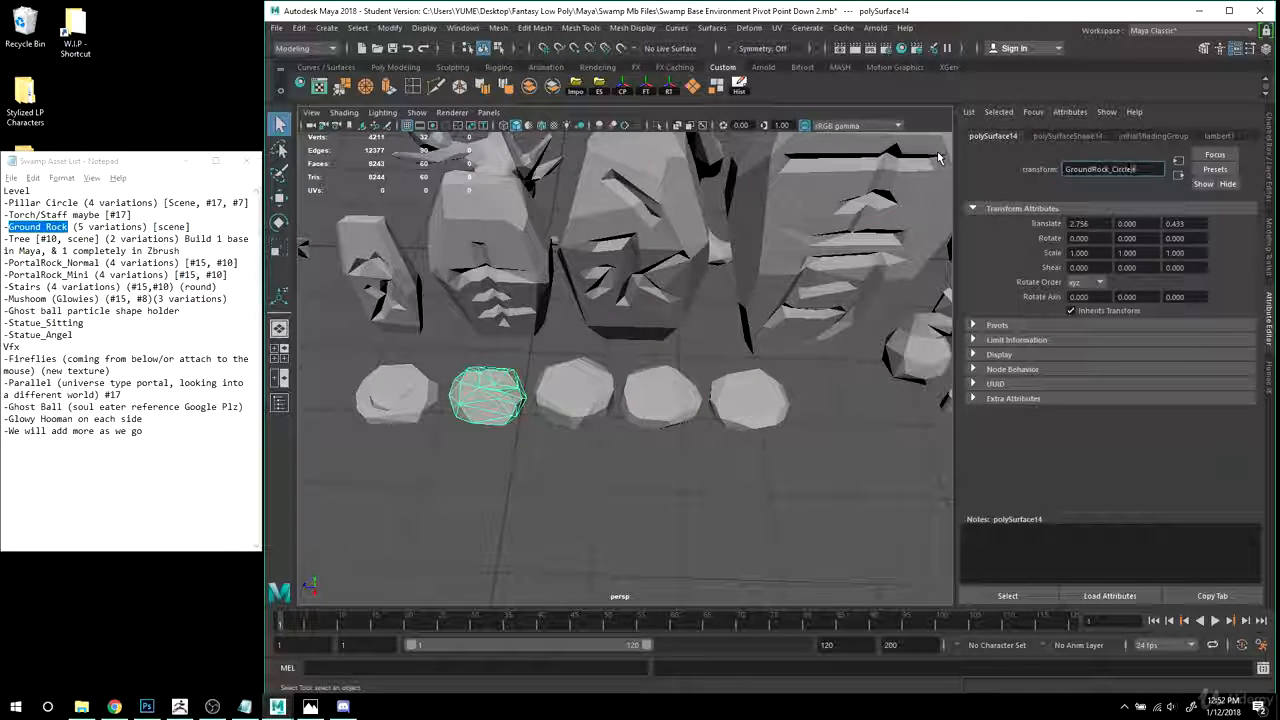
key(Return)
click(418, 404)
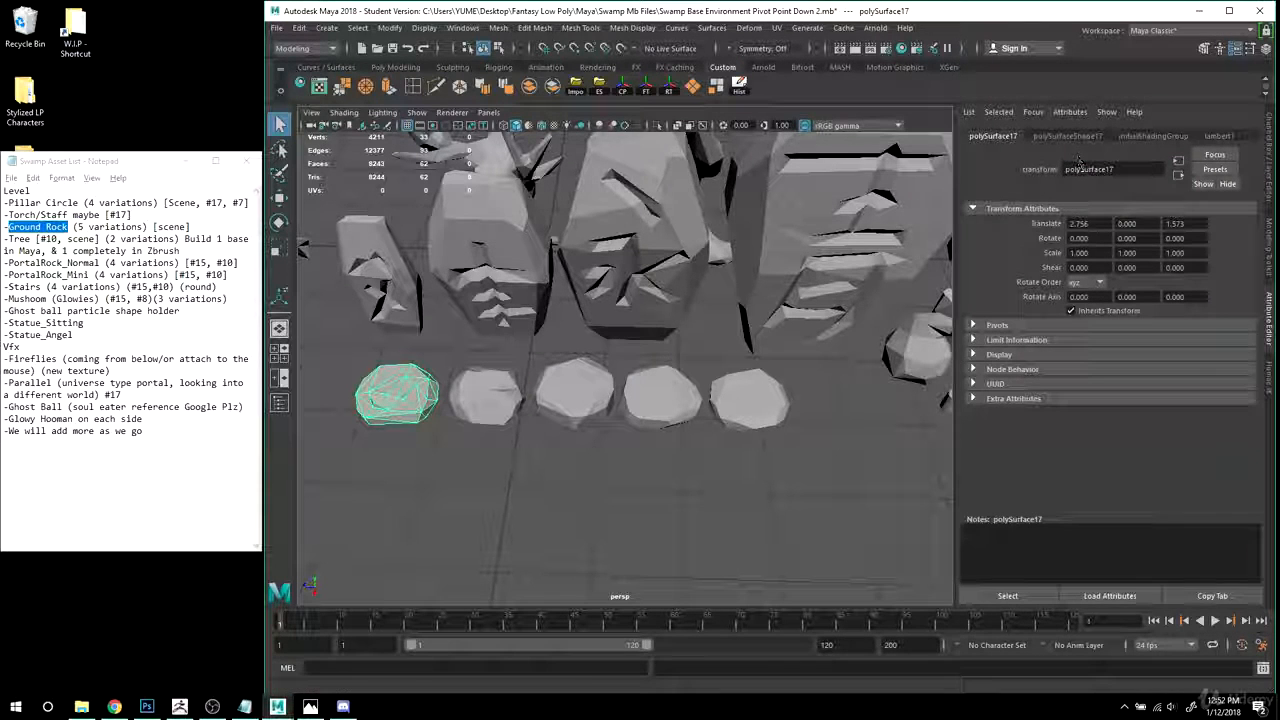
drag(1132, 170, 890, 142)
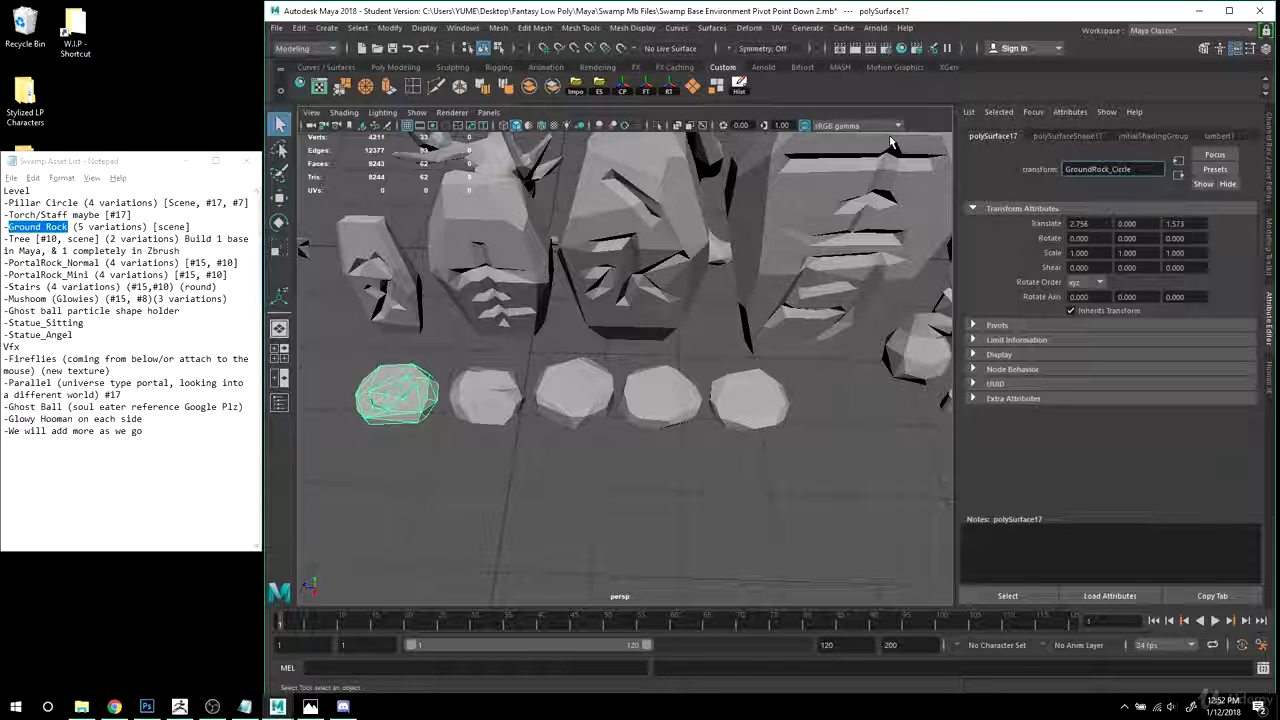
text(5)
key(Return)
- Select Torch in the Notepad asset list, and in Maya rename the small torch at the end of the pillar row to Torch2
alt+right_drag(737, 271, 620, 262)
alt+middle_drag(620, 262, 533, 286)
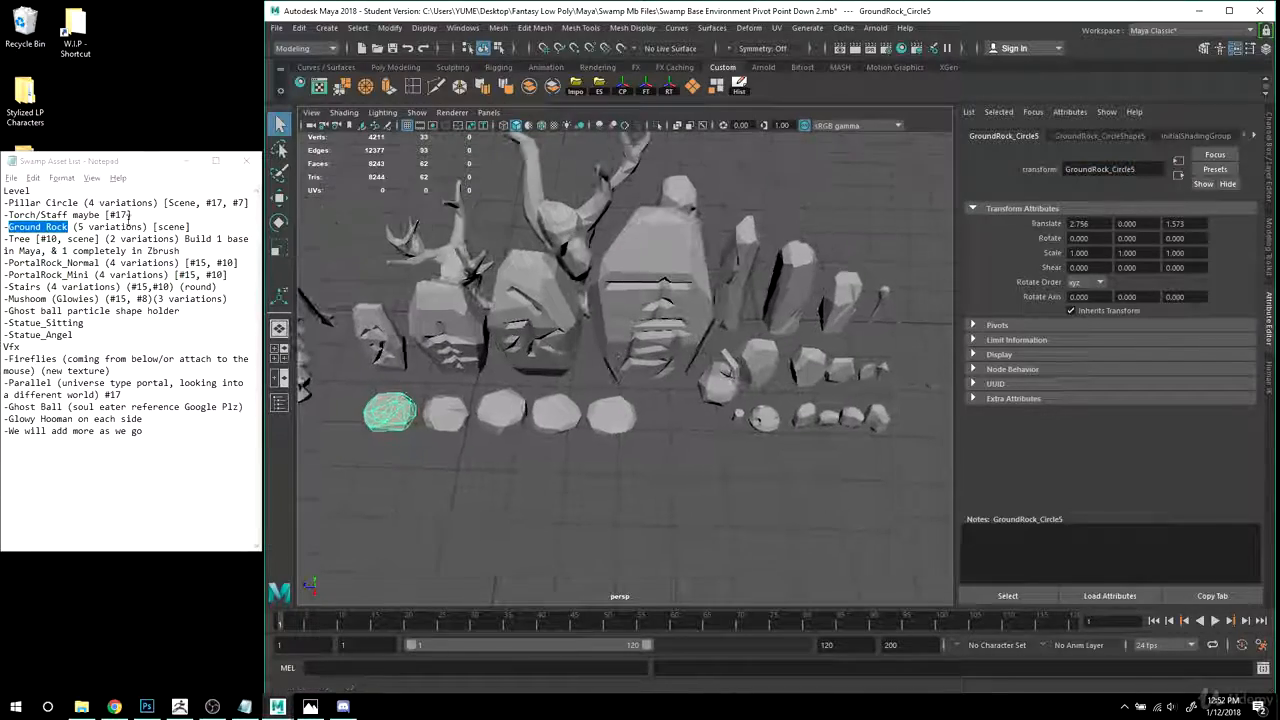
double_click(22, 214)
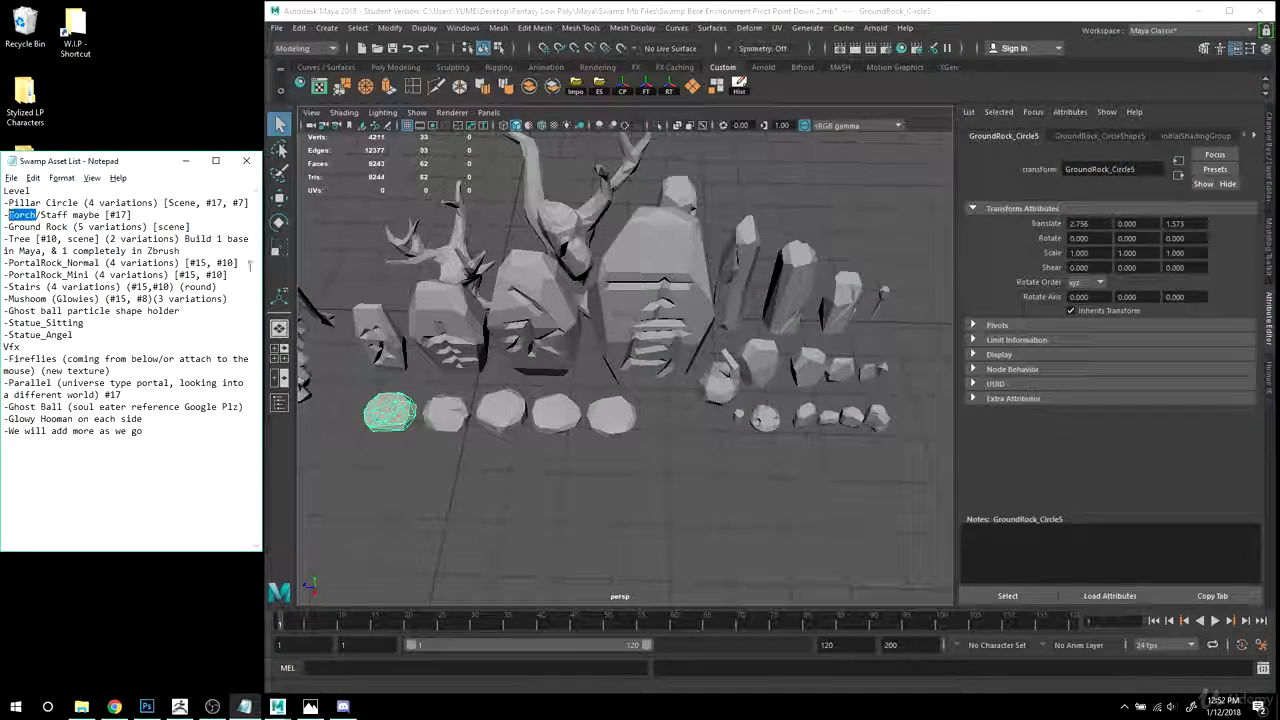
alt+right_drag(572, 325, 452, 276)
alt+middle_drag(452, 276, 368, 287)
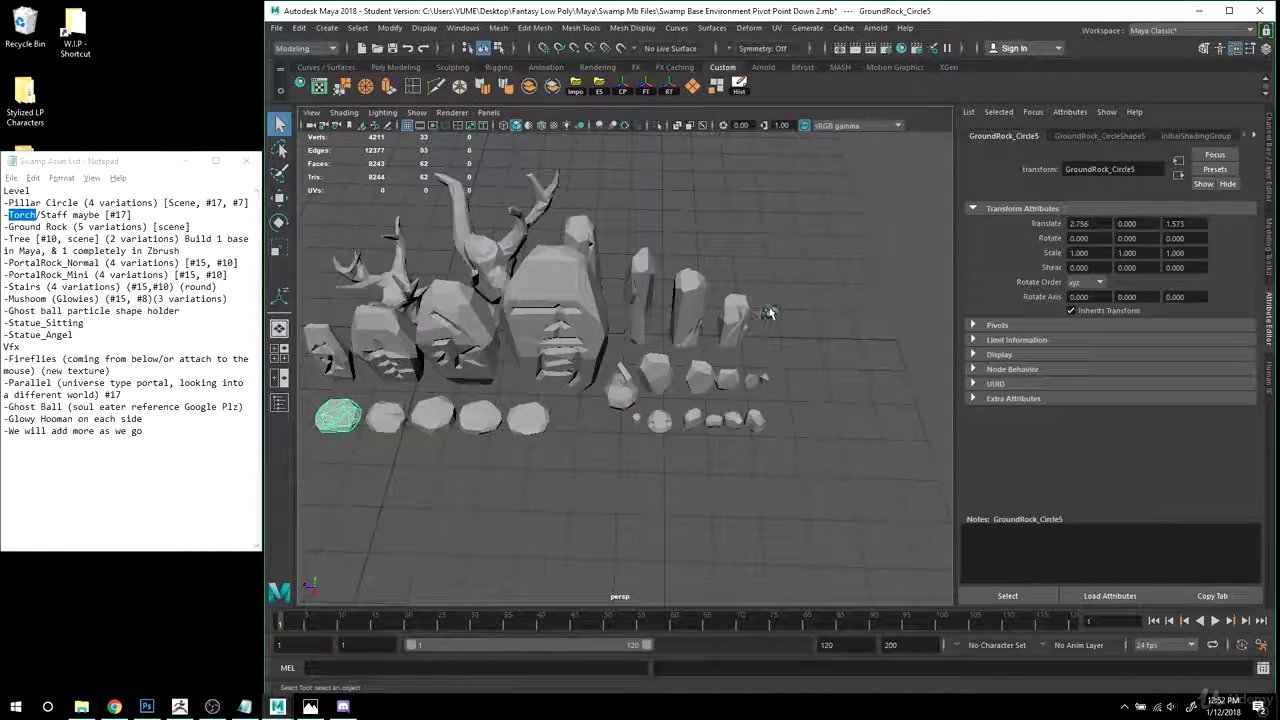
click(770, 313)
alt+right_drag(772, 314, 985, 352)
alt+middle_drag(985, 352, 748, 369)
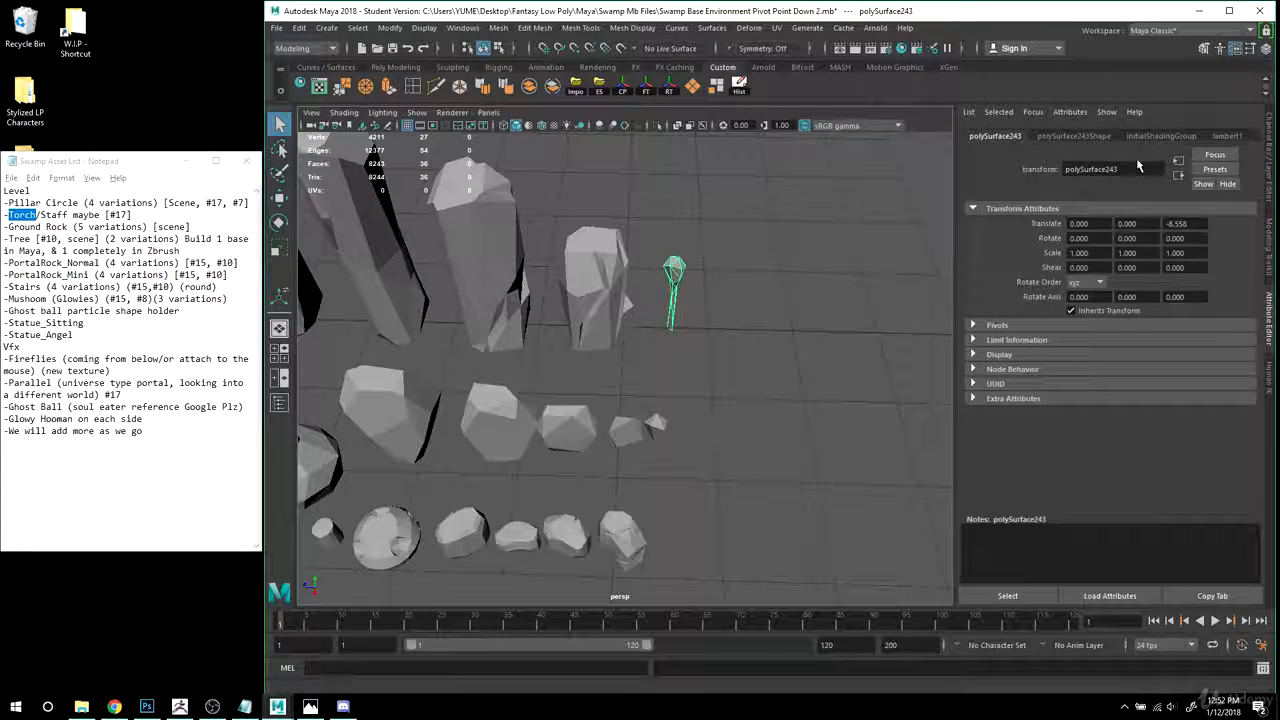
drag(1138, 168, 955, 167)
text(Torch2)
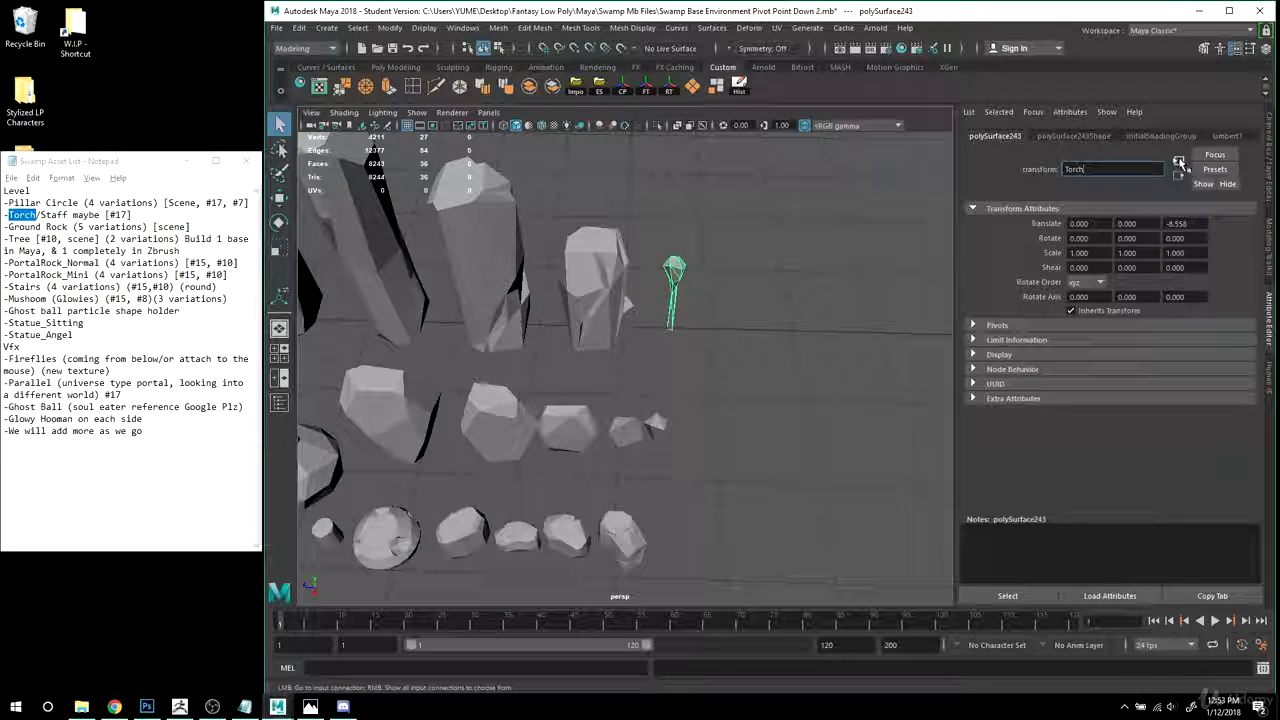
key(Return)
- Take the Pillar Circle name from the Notepad asset list and rename the pillar beside the torch in Maya to Pillar_Circle1
alt+drag(800, 290, 8, 202)
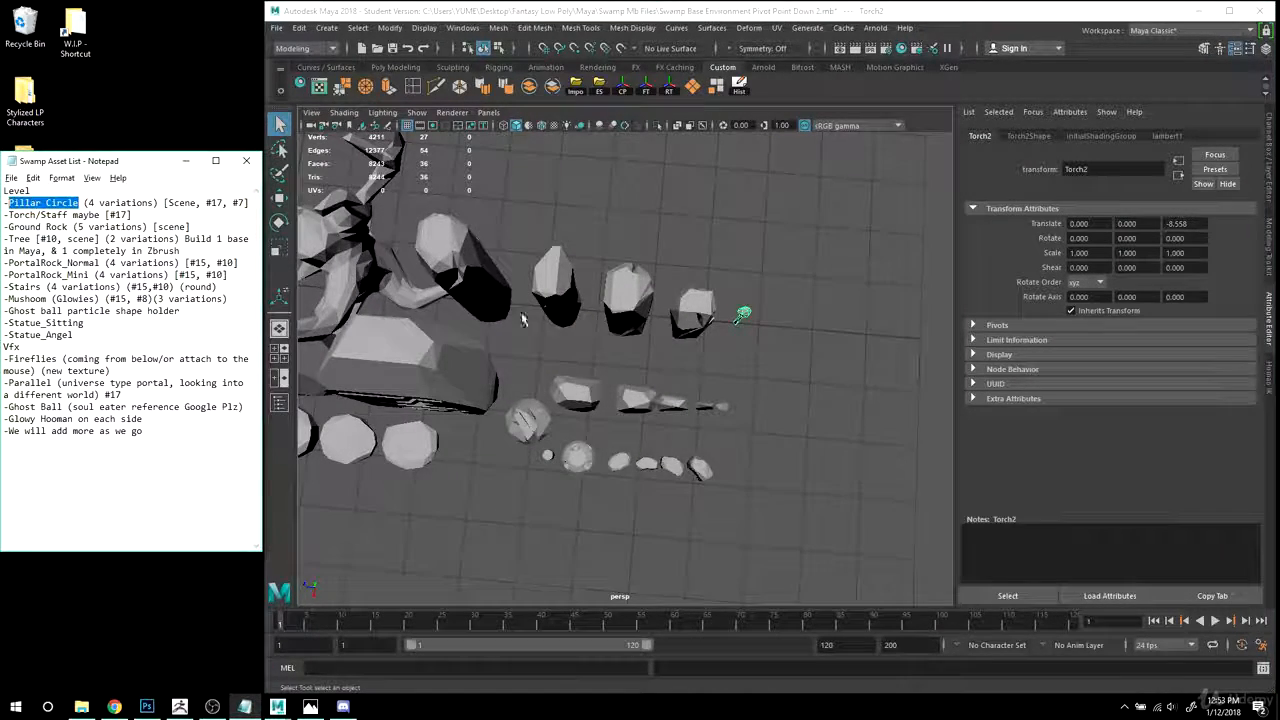
alt+drag(570, 398, 606, 412)
alt+right_drag(606, 412, 722, 434)
alt+drag(722, 434, 788, 334)
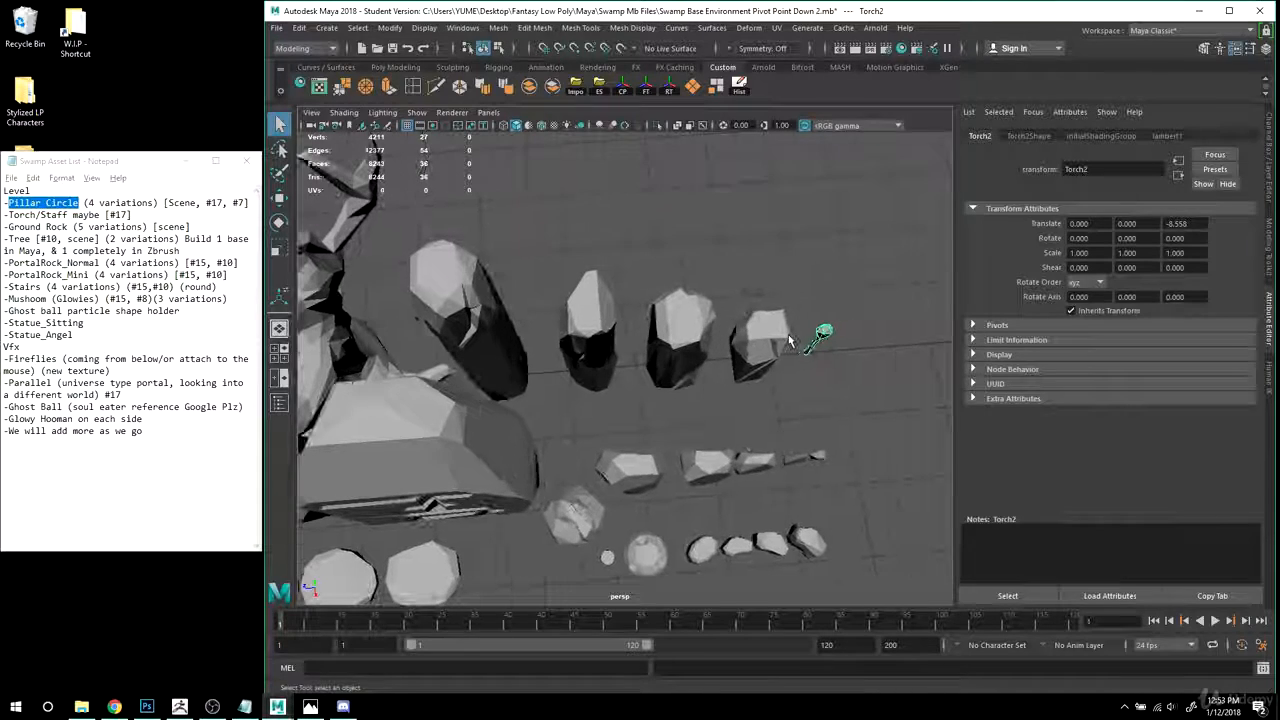
click(772, 340)
text(Pillar Circle)
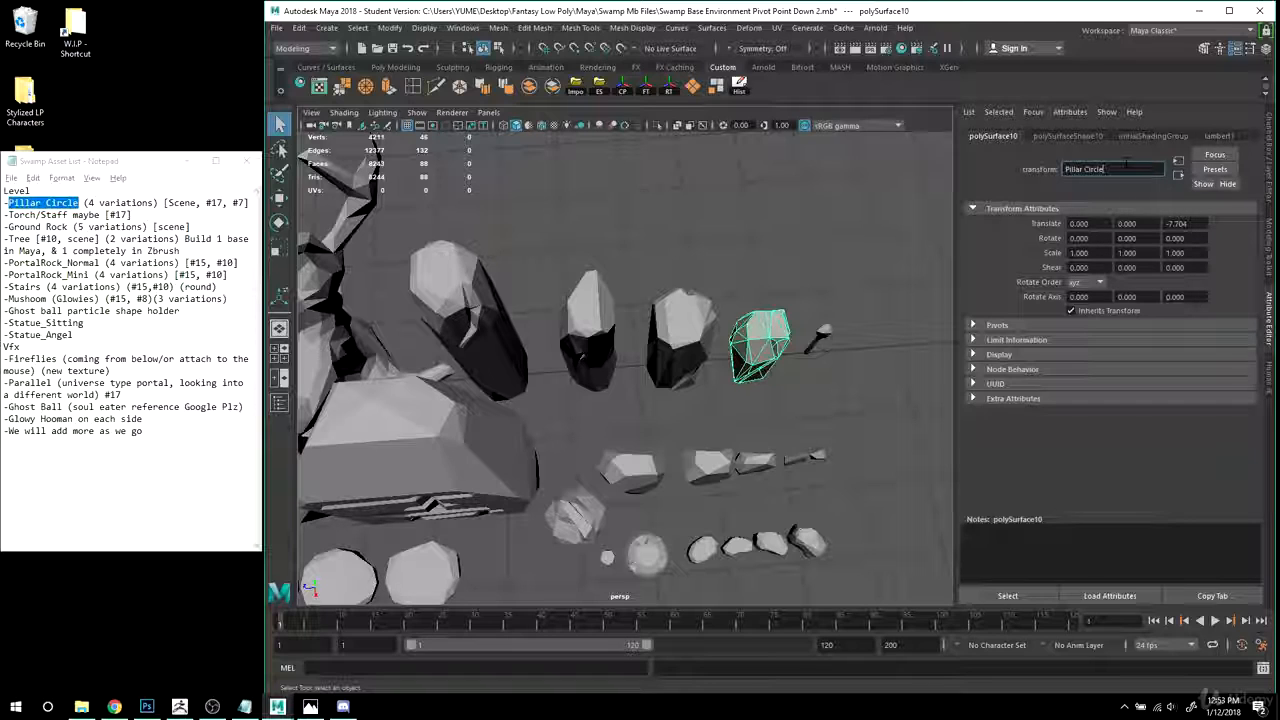
text(1)
key(Return)
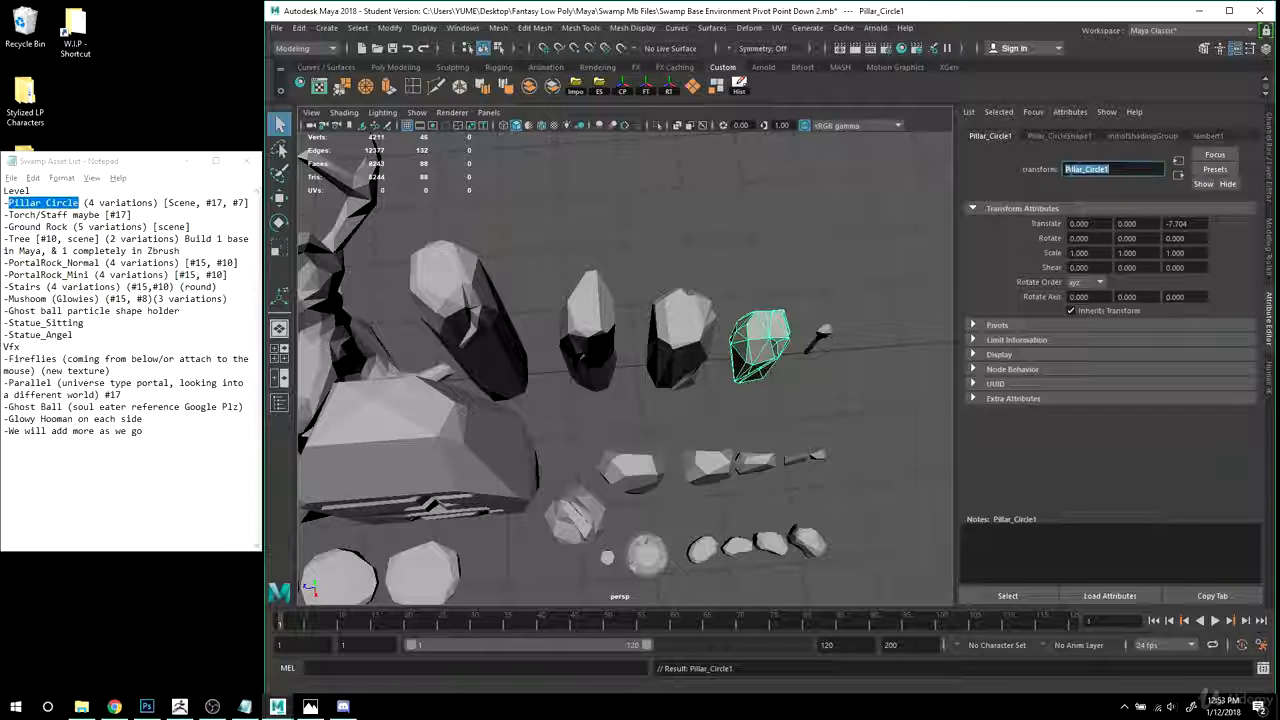
- Copy the Pillar_Circle part of the name and rename the second pillar from the torch to Pillar_Circle2
click(1106, 168)
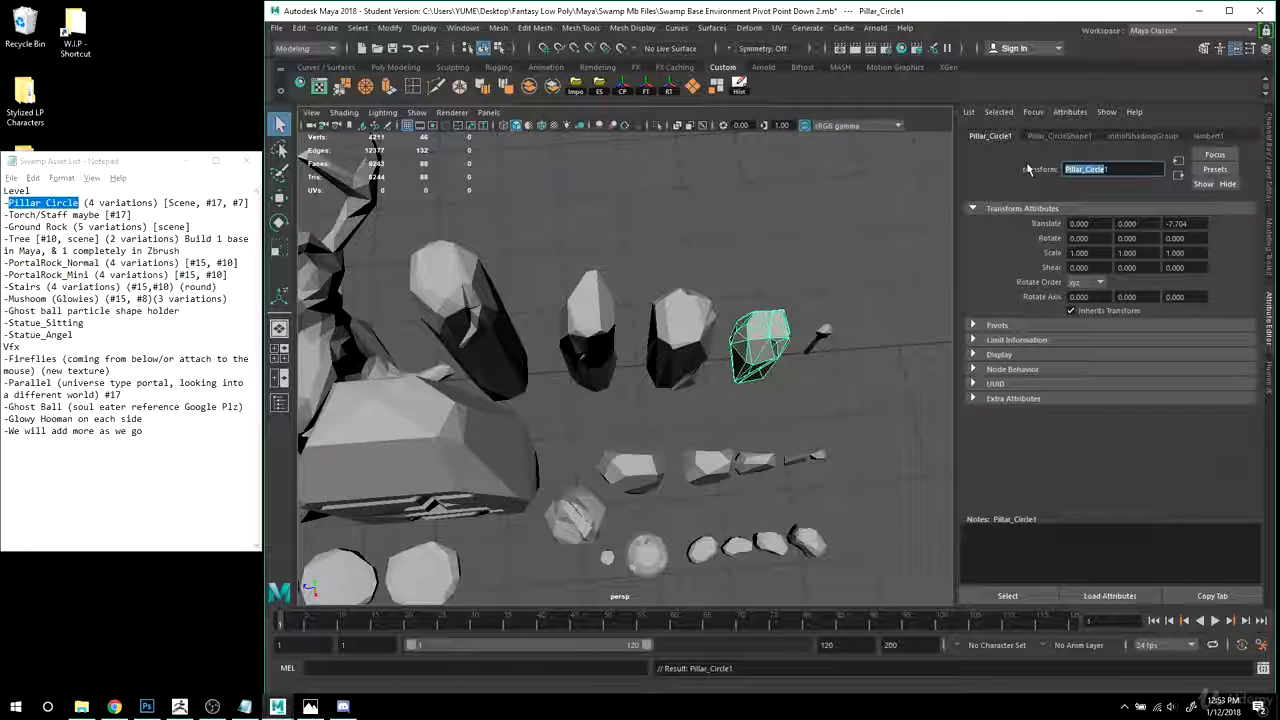
click(706, 328)
double_click(1114, 169)
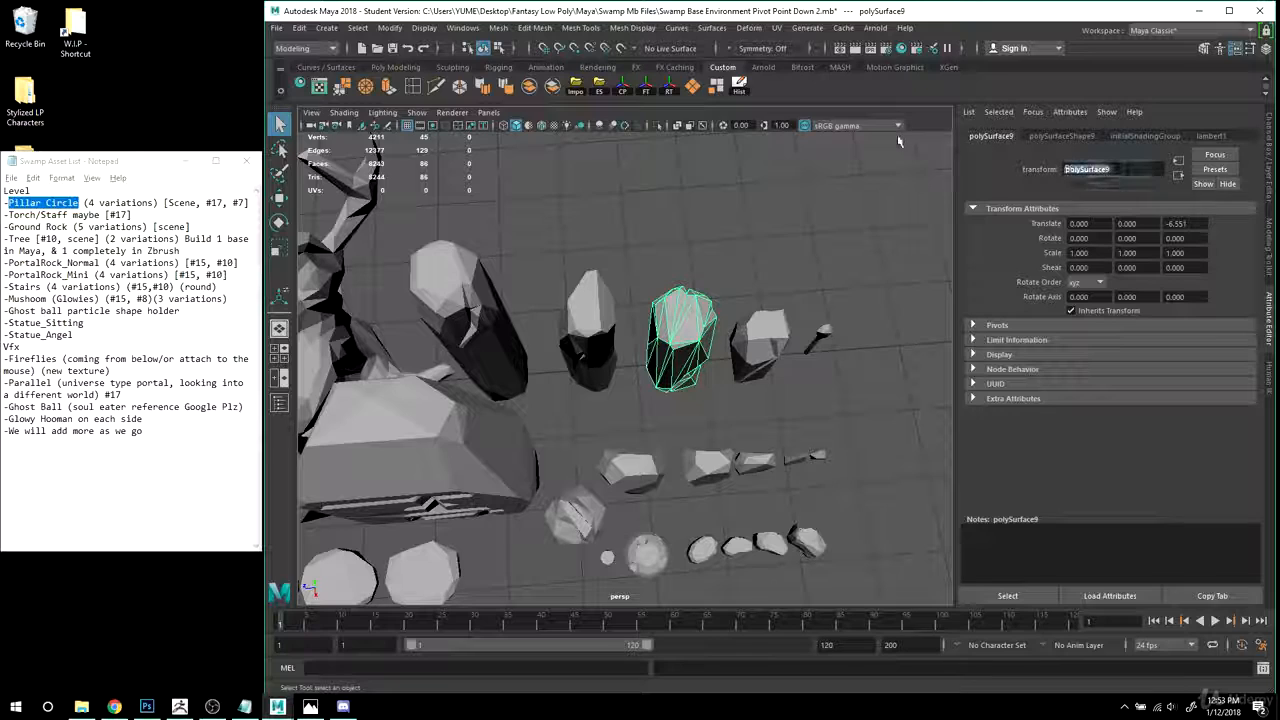
text(Pillar_Circle)
text(2)
key(Return)
- Rename the two remaining pillars, continuing away from the torch, to Pillar_Circle3 and Pillar_Circle4
click(598, 358)
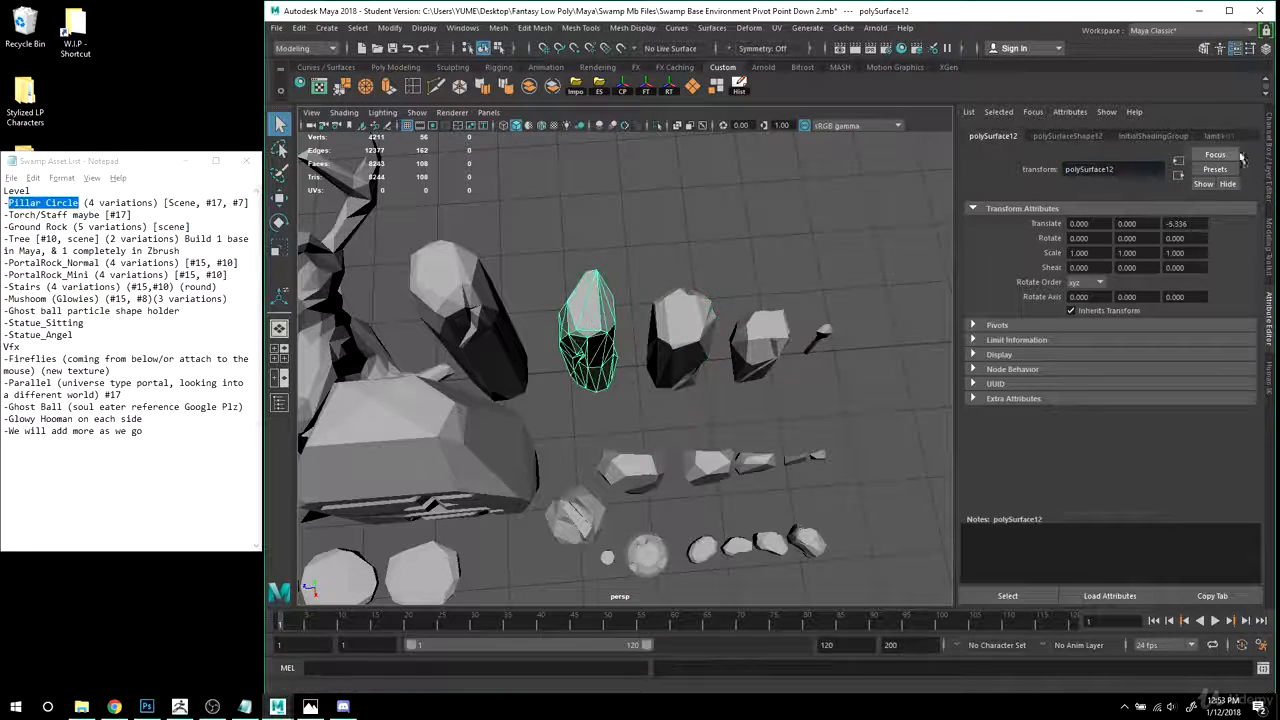
double_click(1112, 169)
text(Pillar_Circle)
text(3)
key(Return)
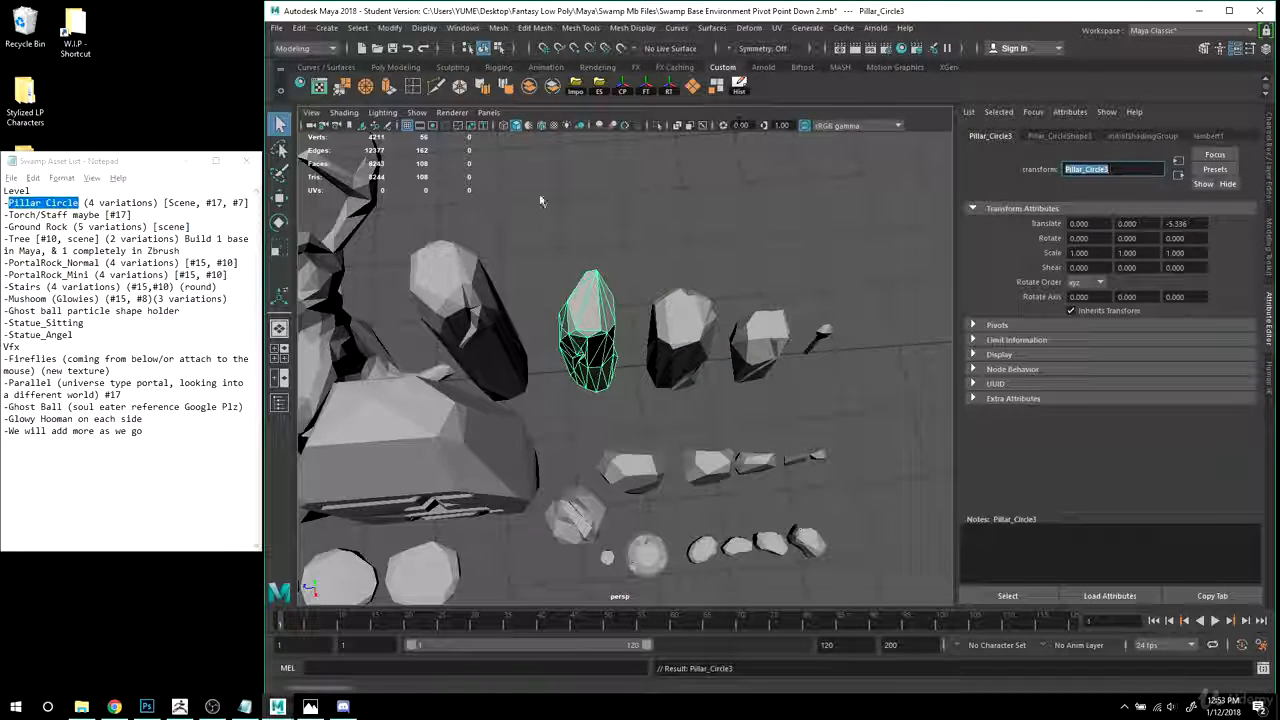
click(468, 315)
double_click(1112, 169)
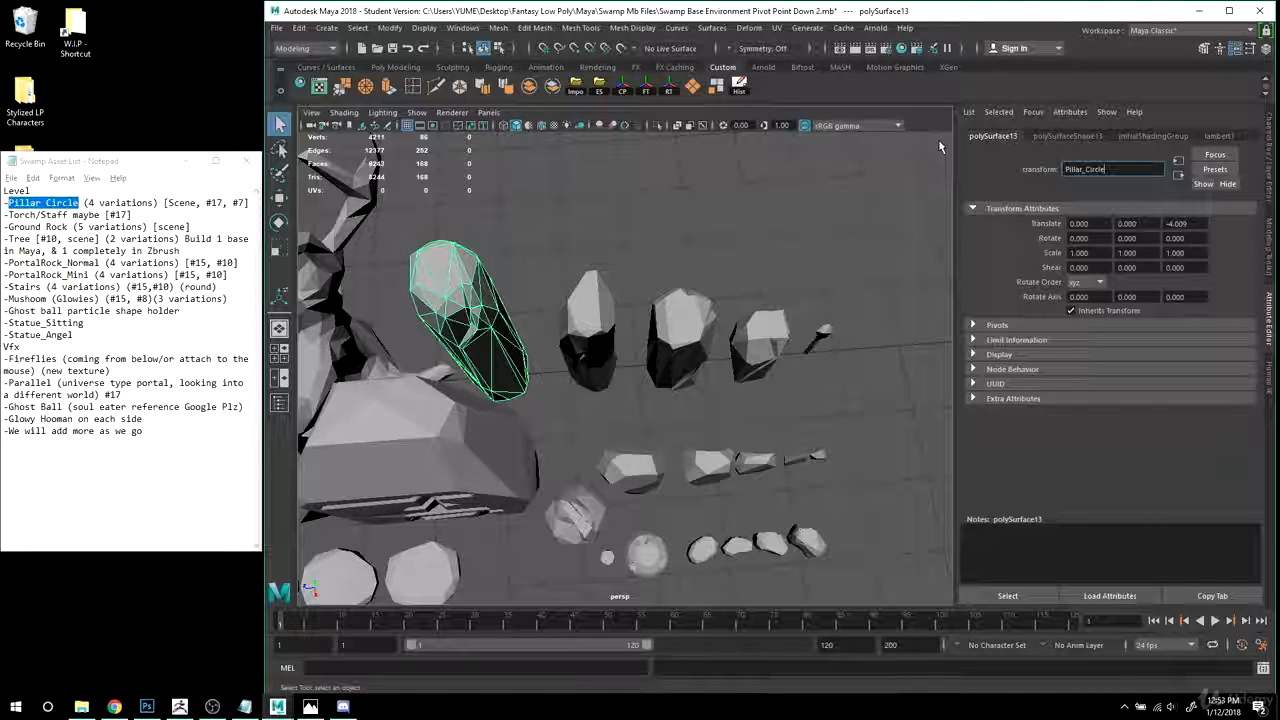
text(4)
key(Return)
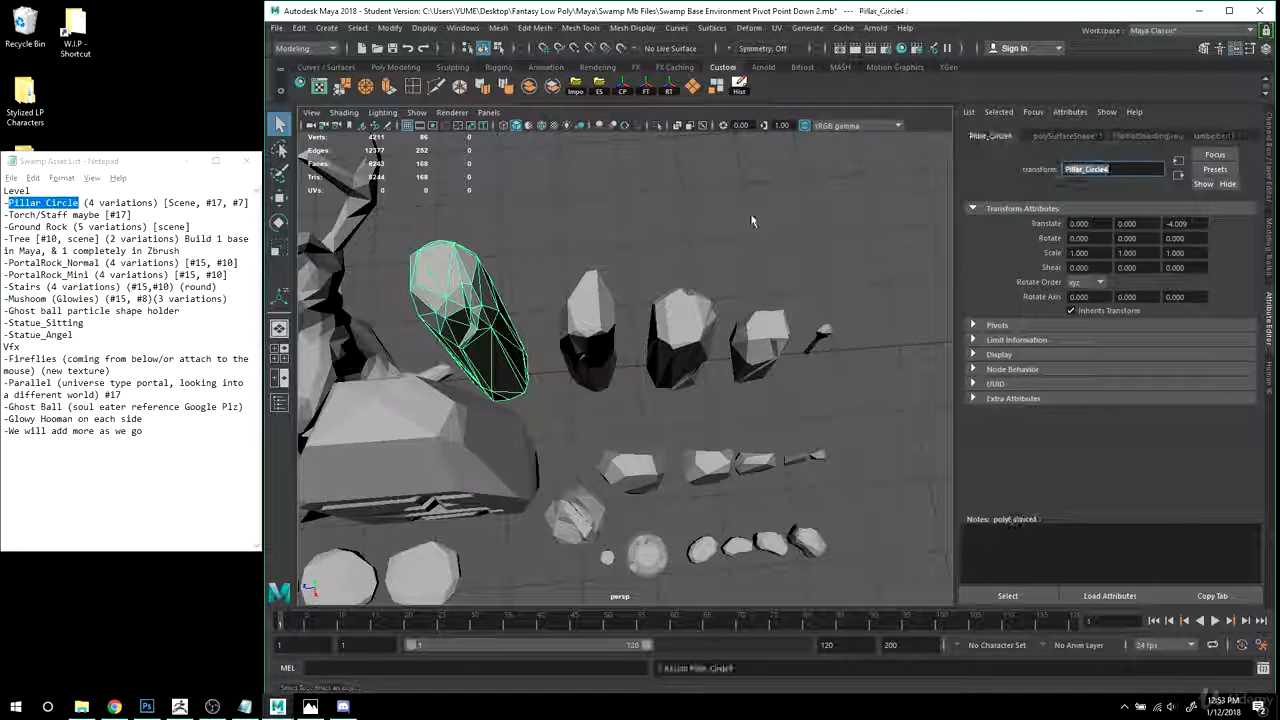
- Maximize the Maya window with the whole asset lineup in view and show the Outliner
scroll(483, 349, down, 5)
alt+drag(483, 349, 455, 355)
alt+middle_drag(455, 355, 575, 287)
scroll(575, 287, down, 3)
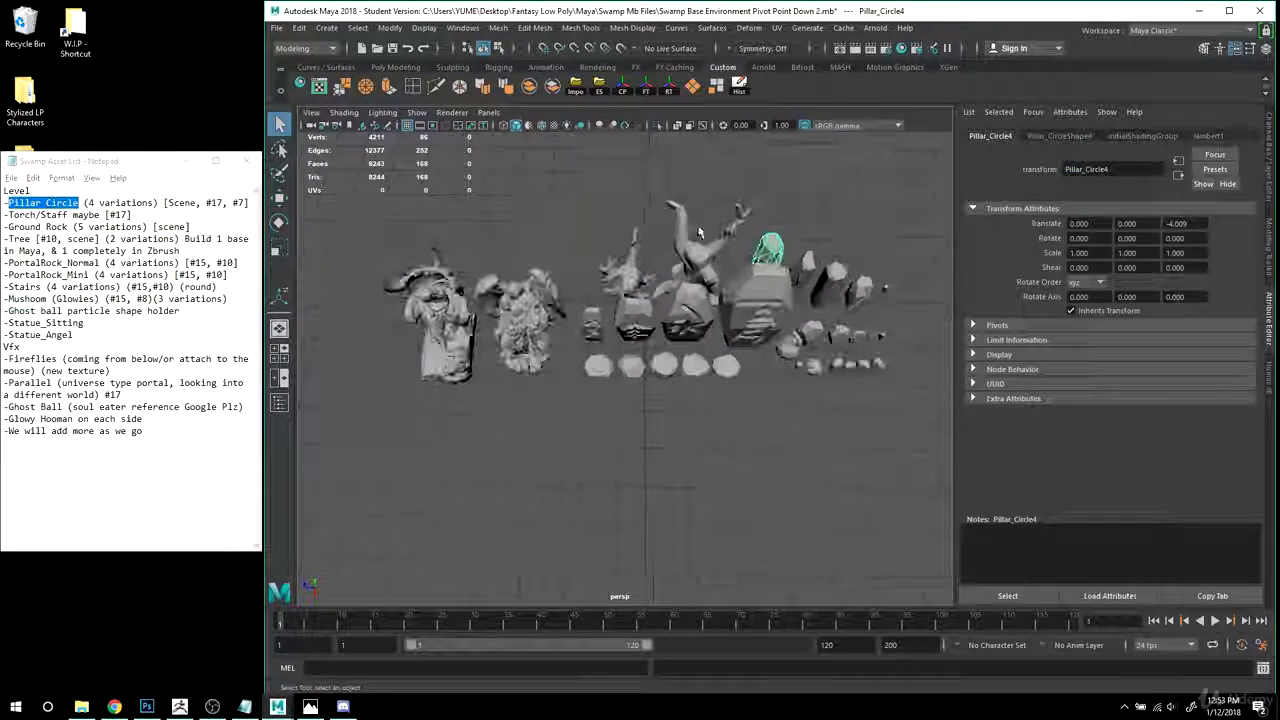
double_click(688, 12)
alt+drag(522, 215, 535, 252)
click(198, 21)
click(245, 164)
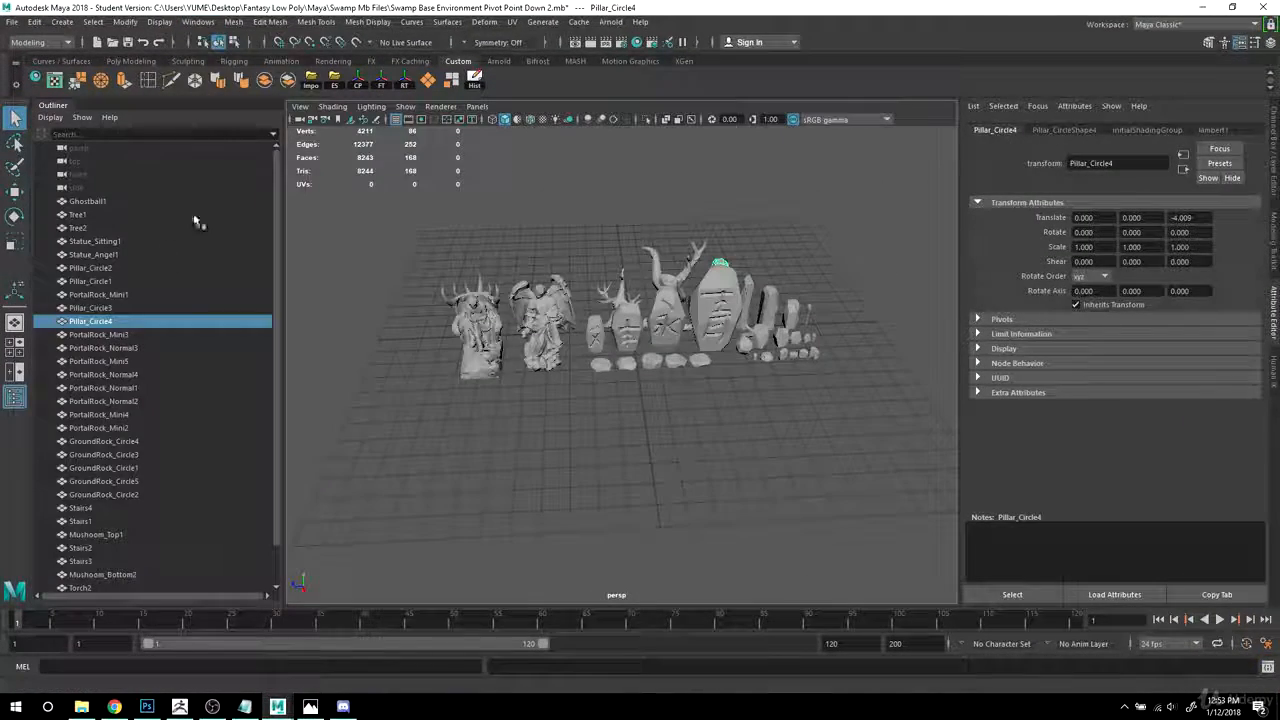
- Check the renamed meshes in the Outliner by selecting entries from Ghostball1 down to Torch2
scroll(95, 225, down, 2)
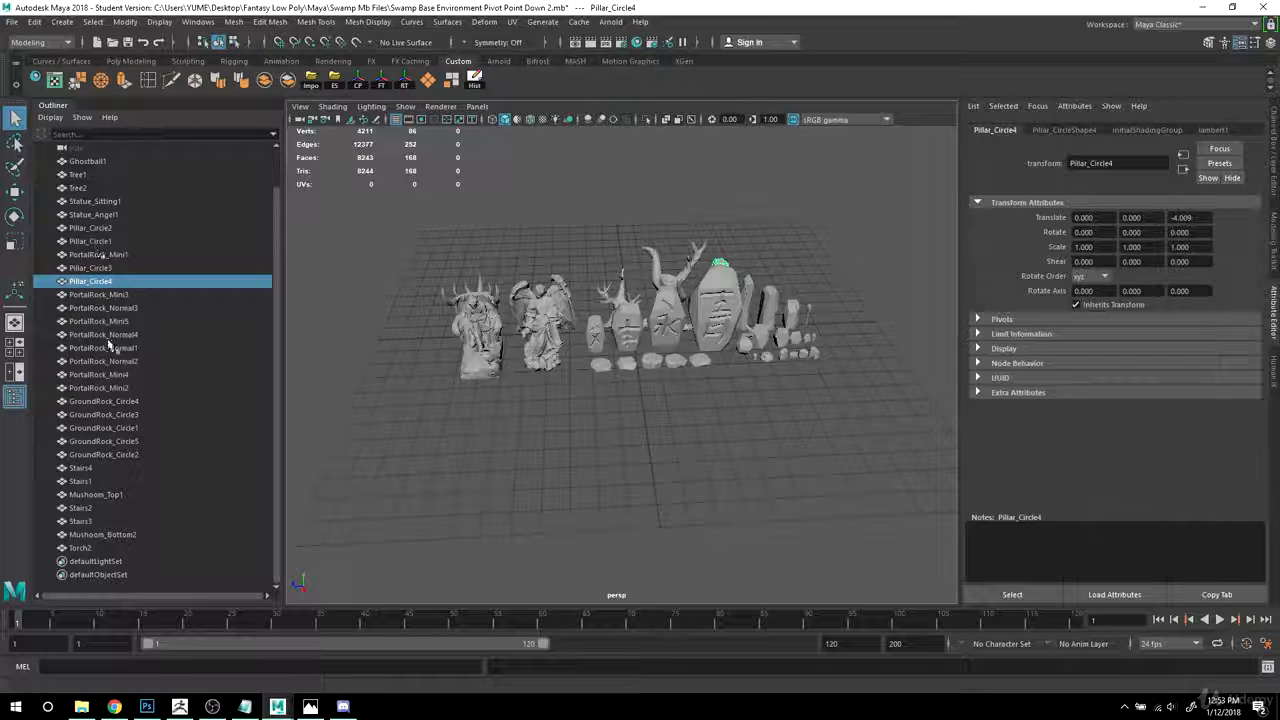
click(87, 161)
click(92, 189)
click(120, 282)
click(100, 334)
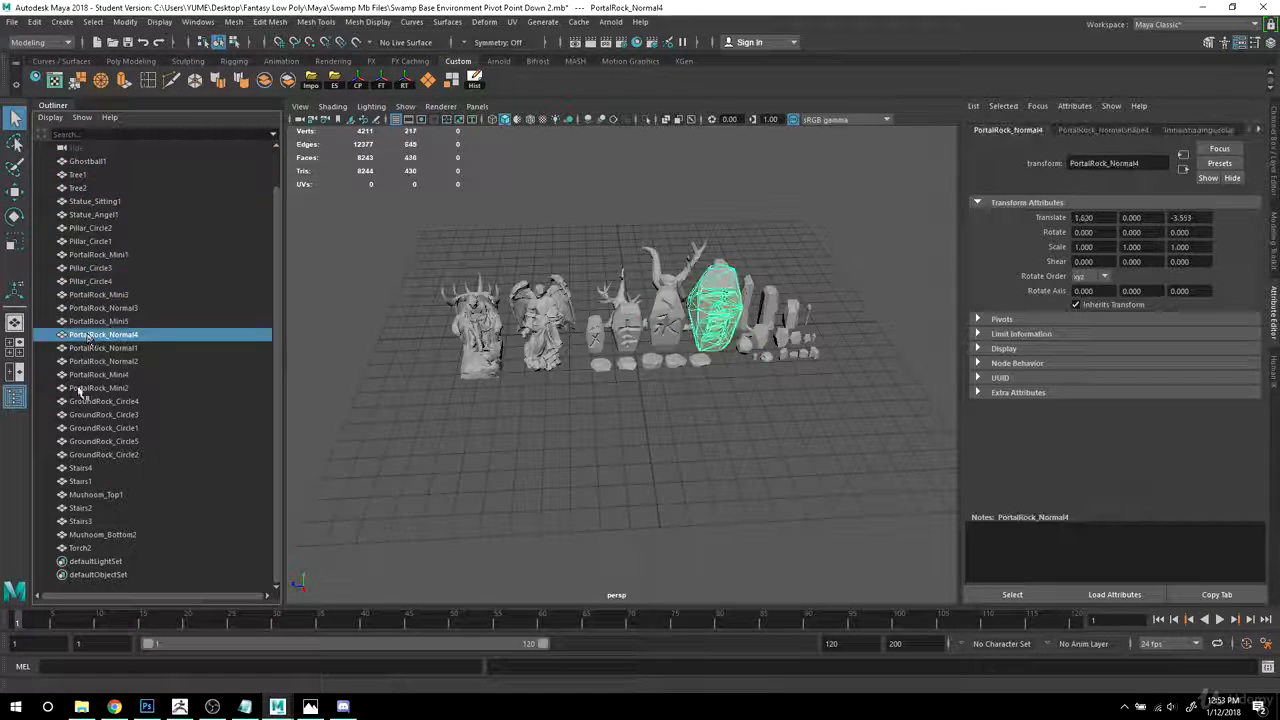
click(100, 401)
click(95, 454)
click(83, 495)
click(84, 522)
click(86, 535)
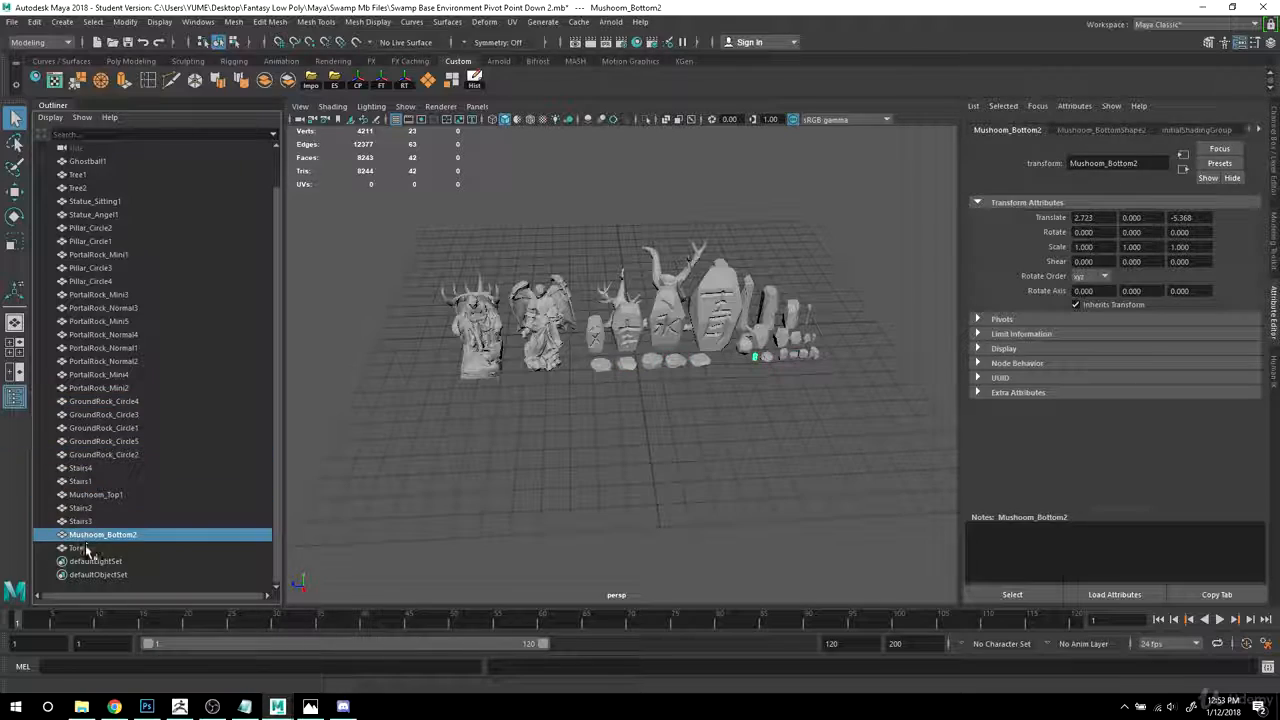
click(86, 549)
alt+drag(714, 446, 551, 406)
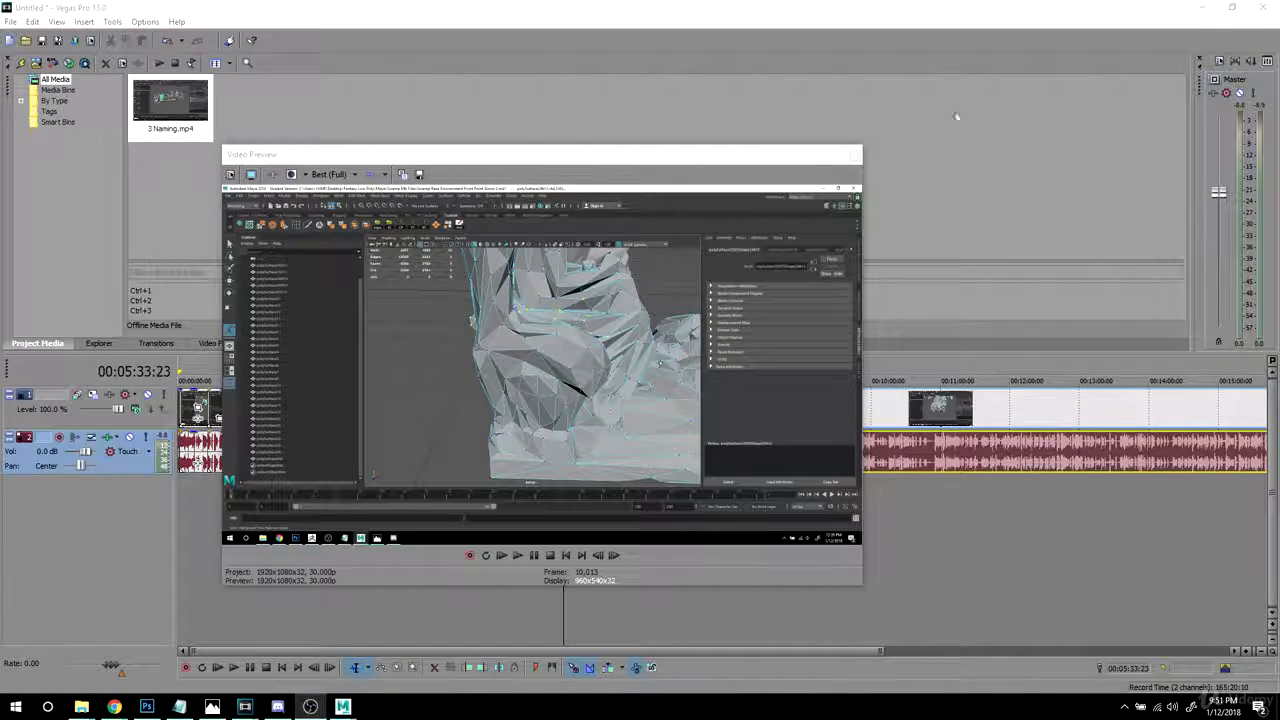
- Switch to Vegas Pro and move the floating Video Preview window higher over the workspace
drag(533, 160, 680, 83)
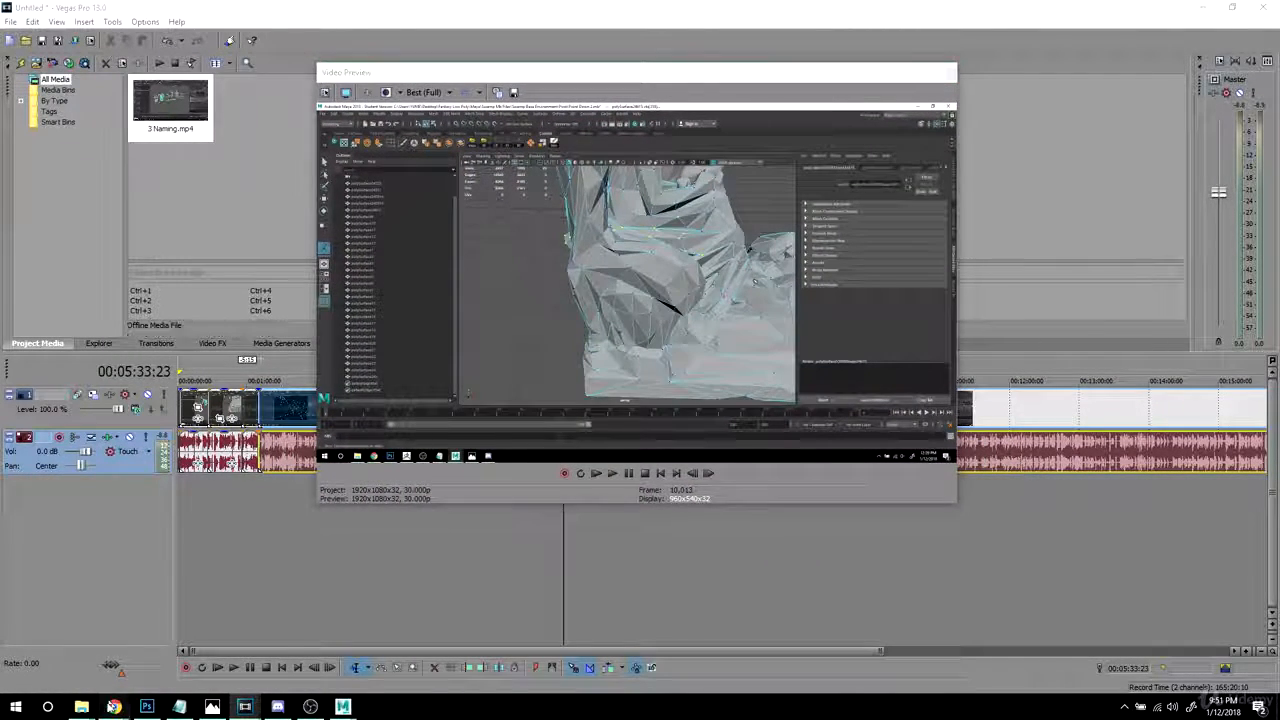
- Switch to Chrome and open a new tab in its own separate window
click(114, 706)
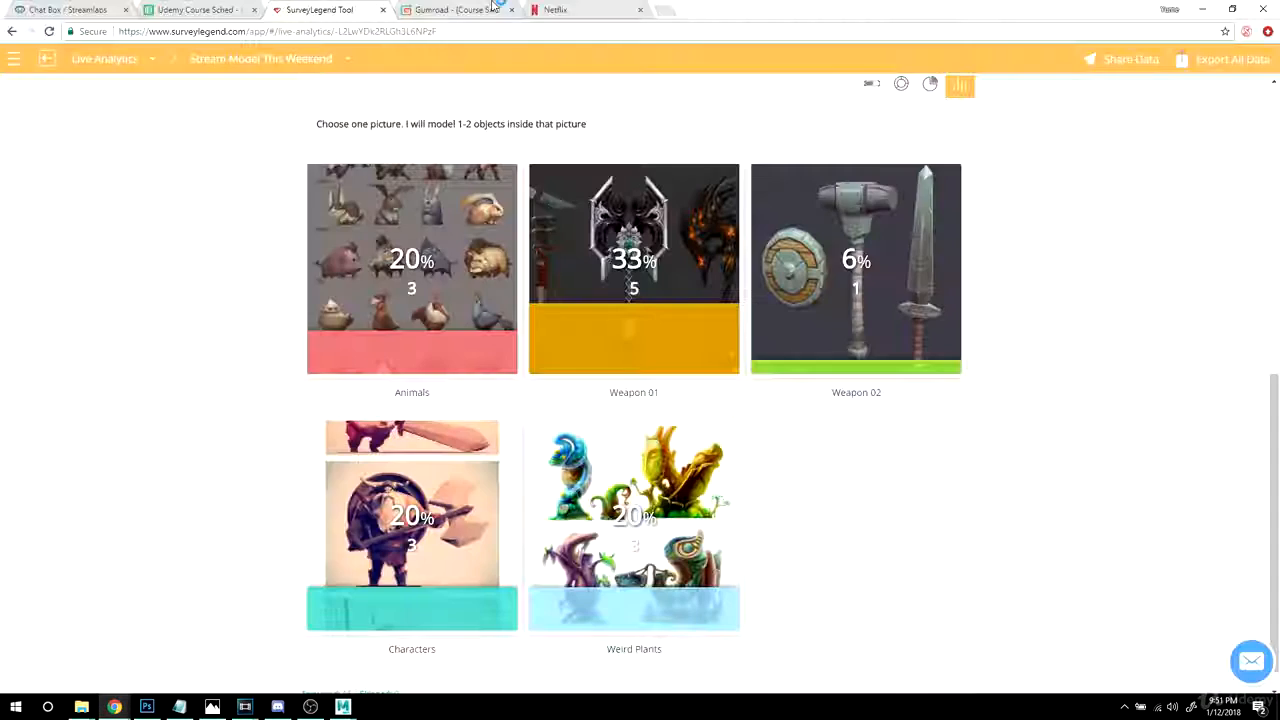
click(686, 10)
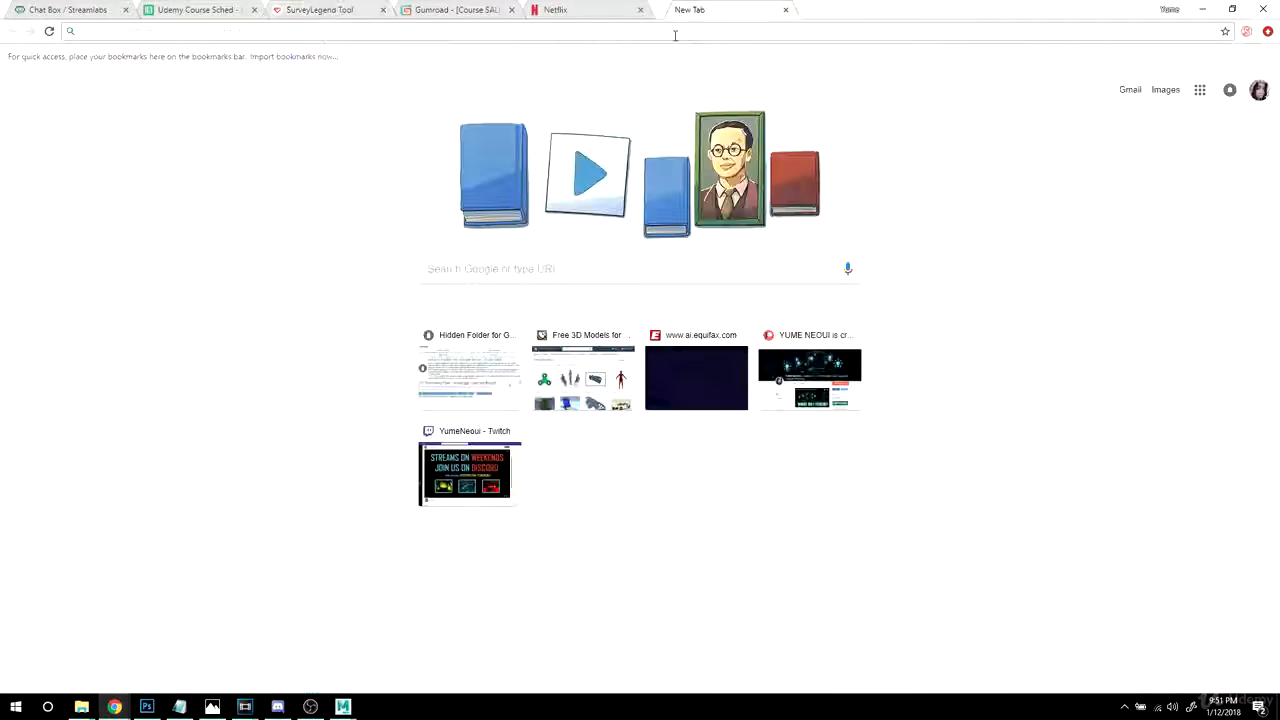
drag(706, 11, 708, 34)
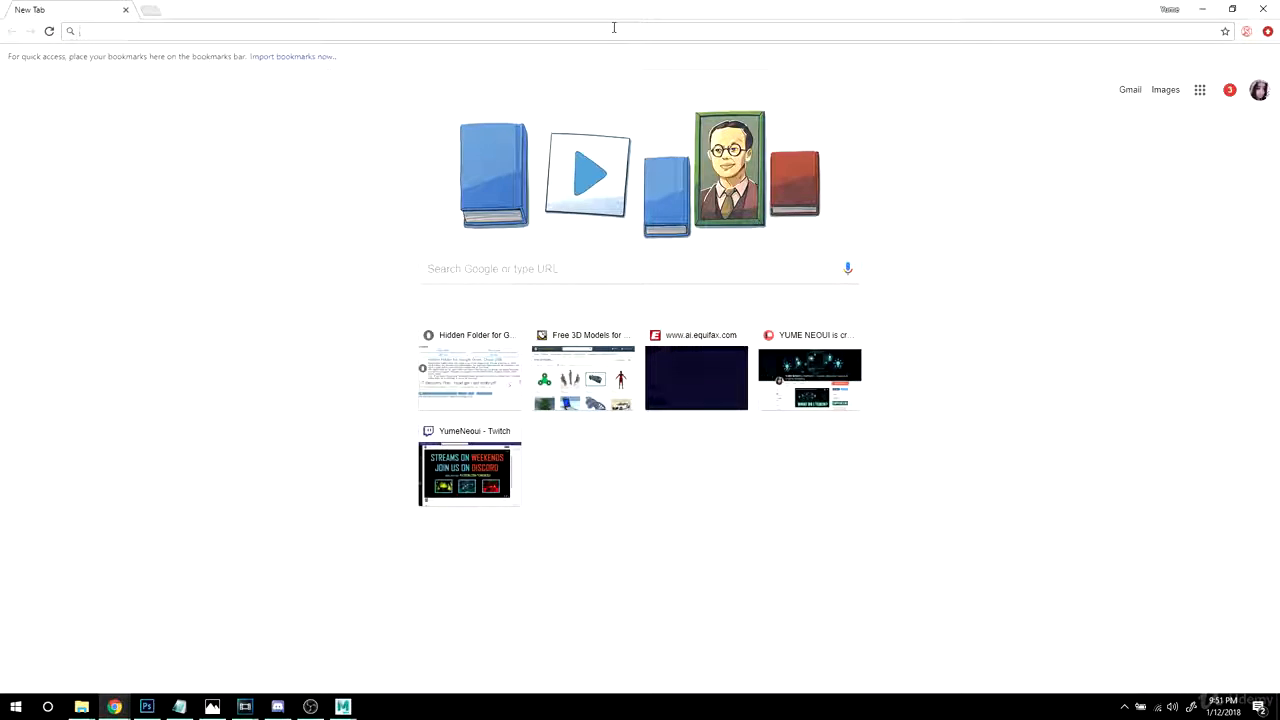
- Search Google for "boba icetea" and show the image results for boba ice tea
text(boba ice)
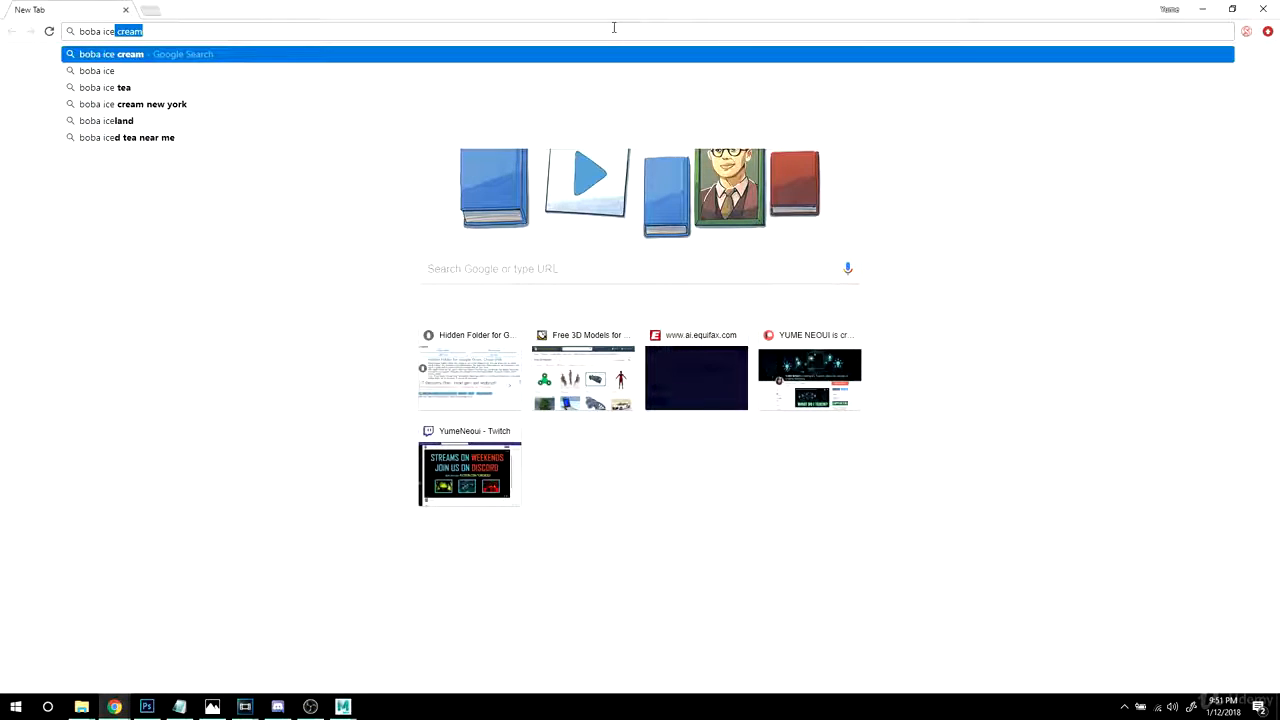
text(tea)
key(Return)
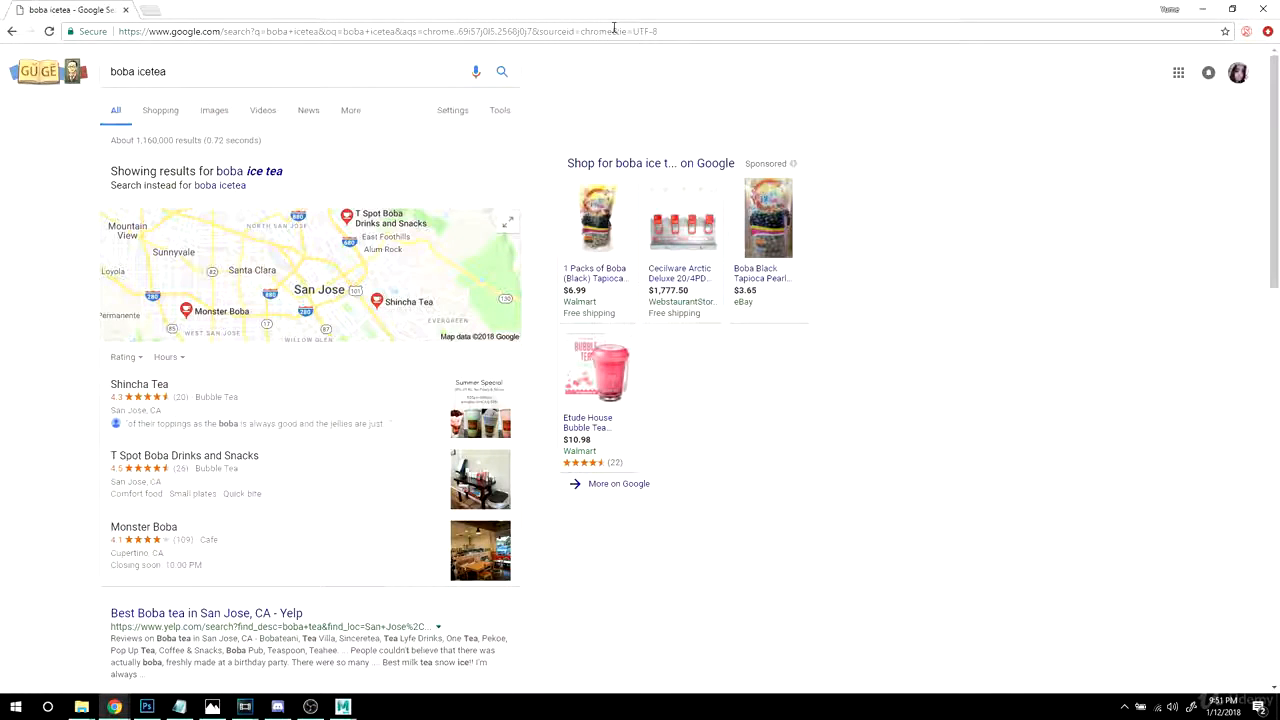
click(265, 52)
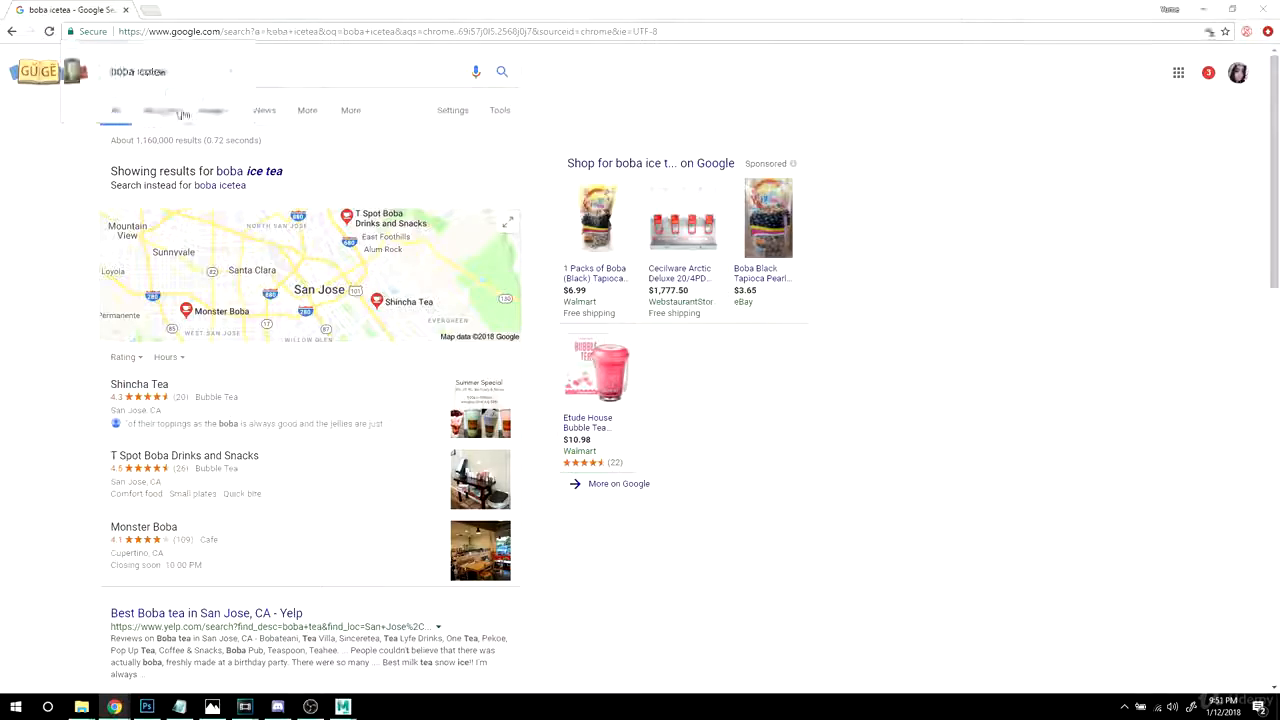
click(212, 111)
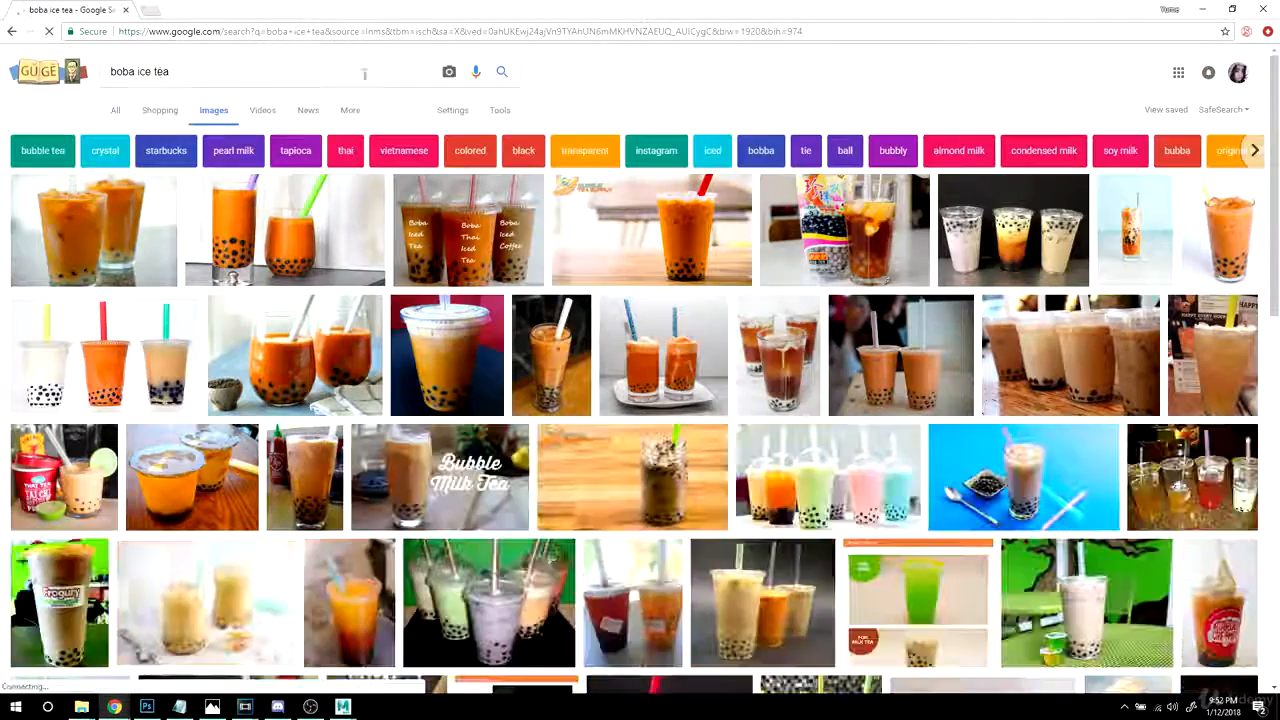
- Browse the boba ice tea pictures and open the House Special Boba Tea & Beverages image with the green background
scroll(490, 340, down, 3)
scroll(545, 350, down, 5)
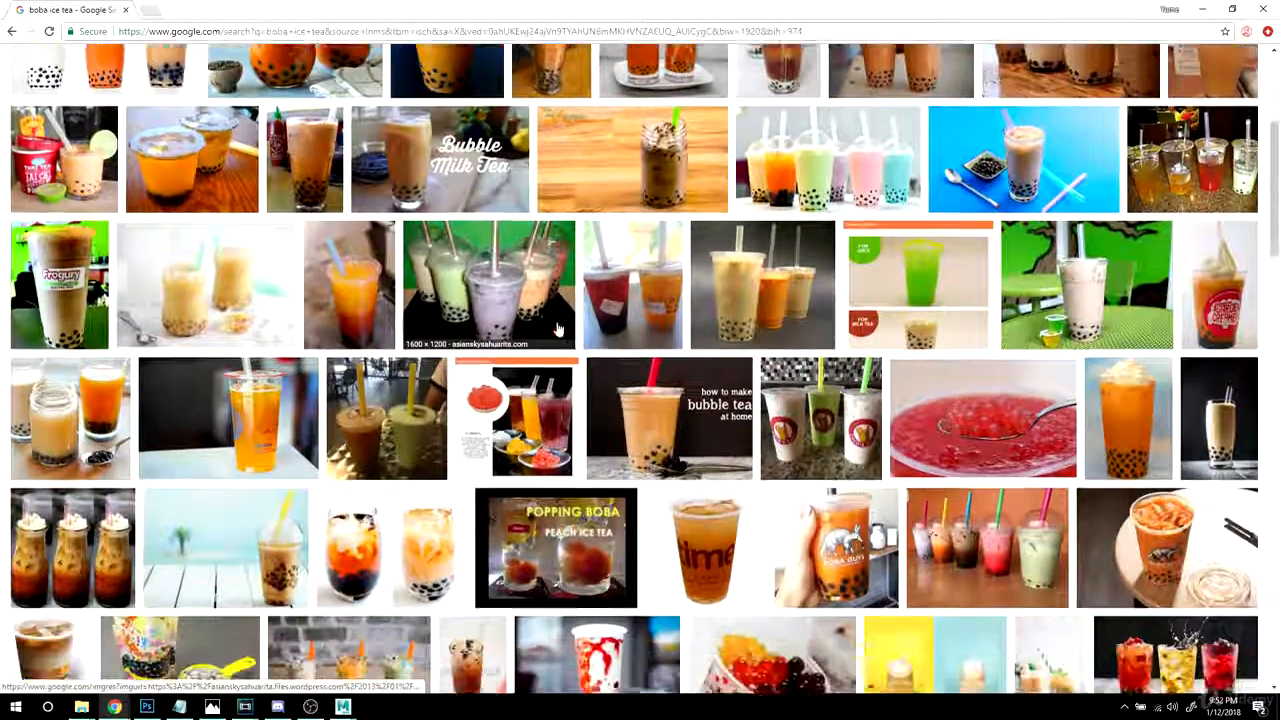
scroll(565, 425, up, 1)
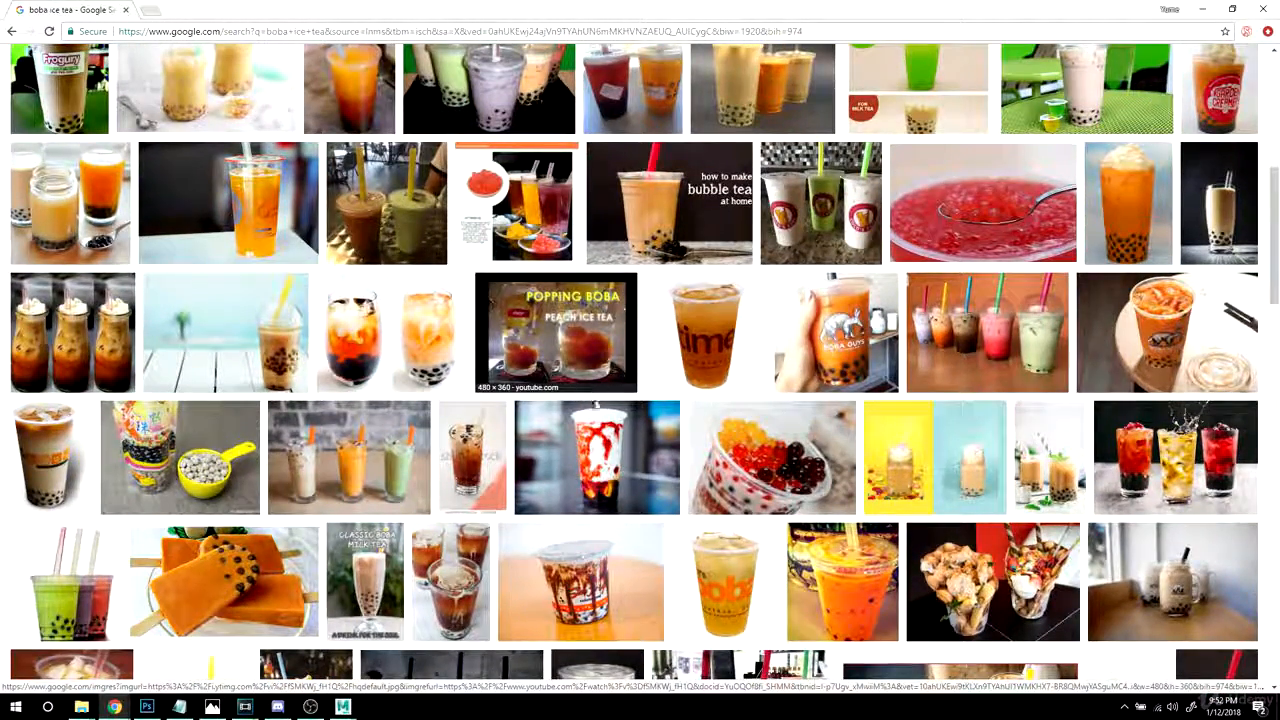
scroll(560, 350, up, 5)
scroll(500, 511, down, 1)
click(500, 511)
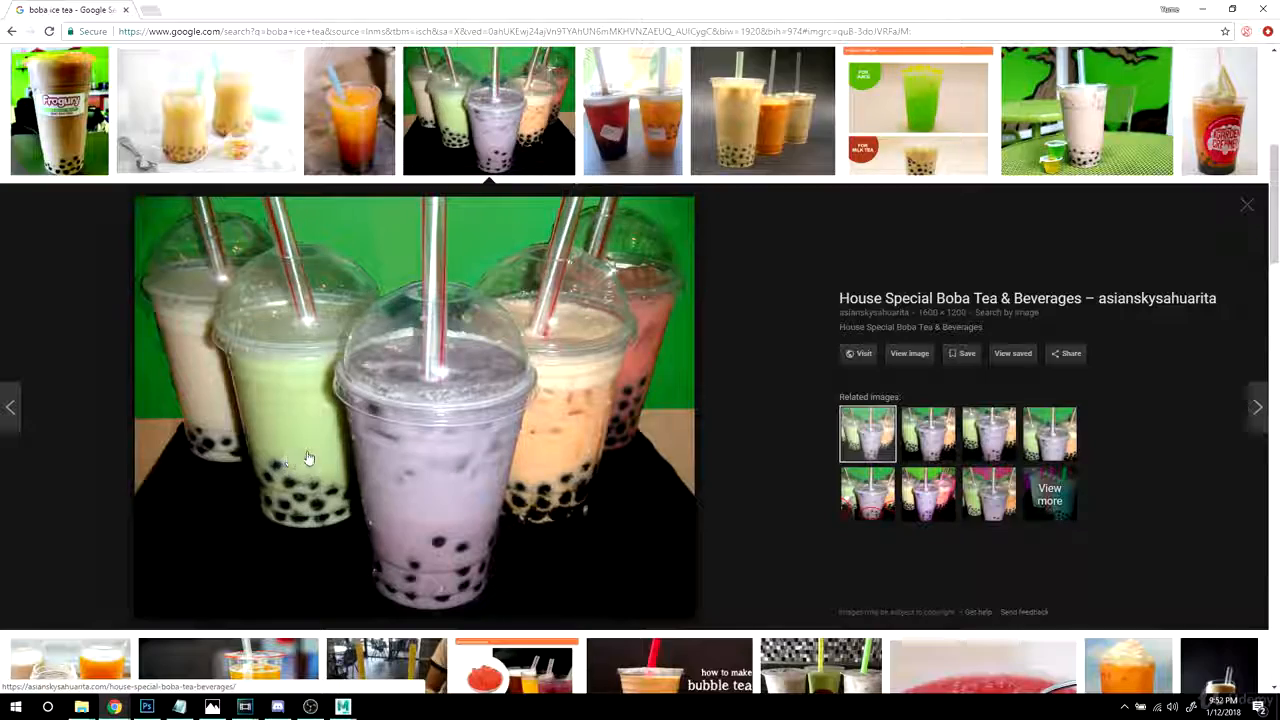
- Close the enlarged boba tea picture and minimize the Chrome windows to return to Vegas Pro
scroll(308, 458, up, 3)
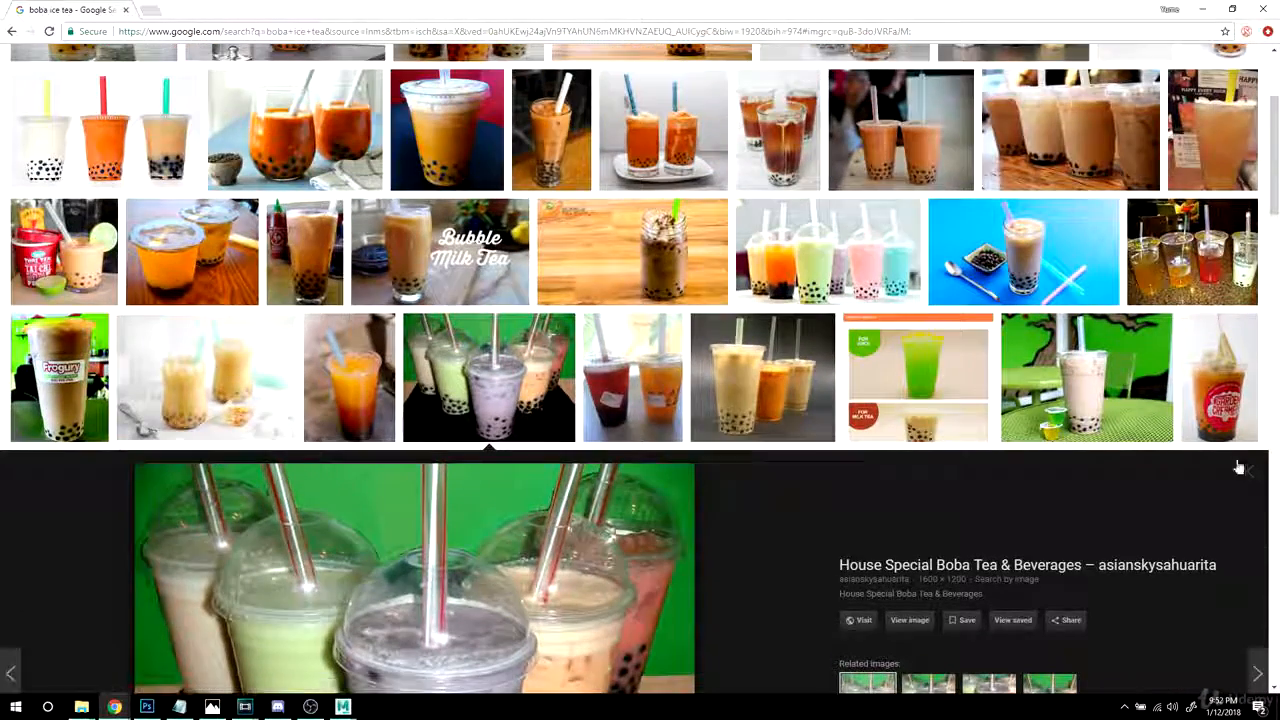
click(1251, 478)
scroll(805, 397, up, 3)
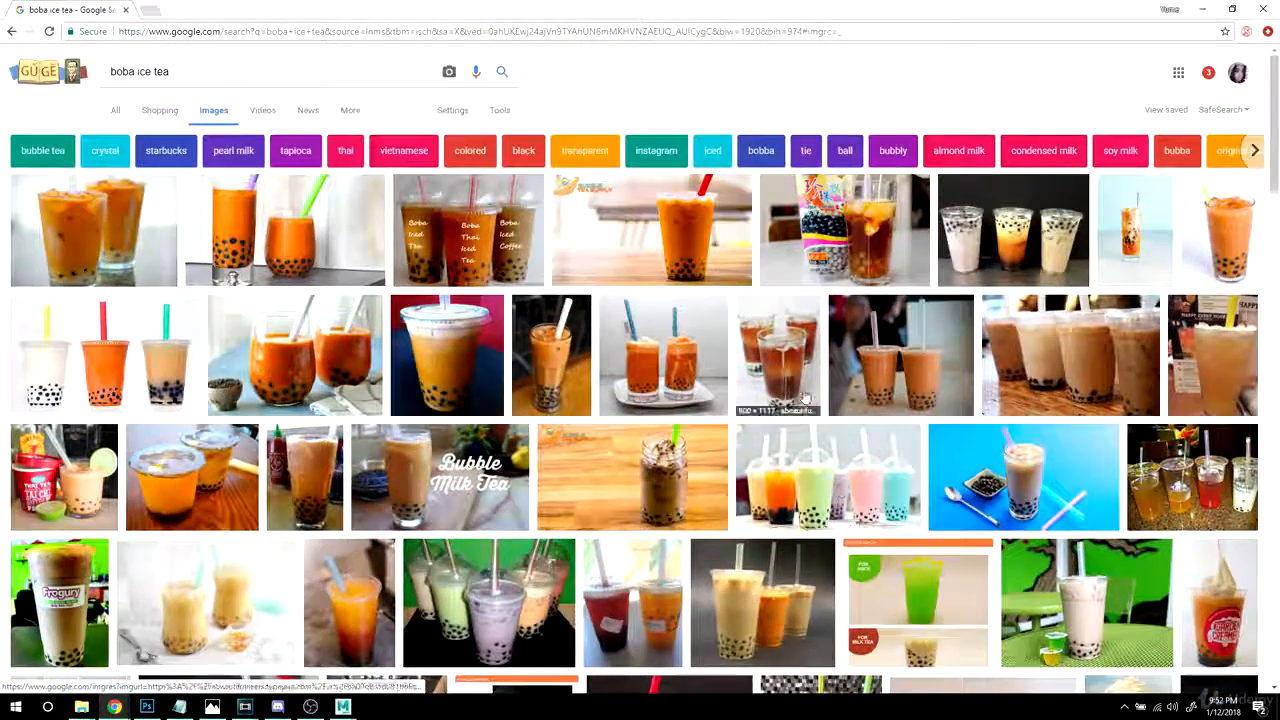
click(1203, 9)
click(1210, 7)
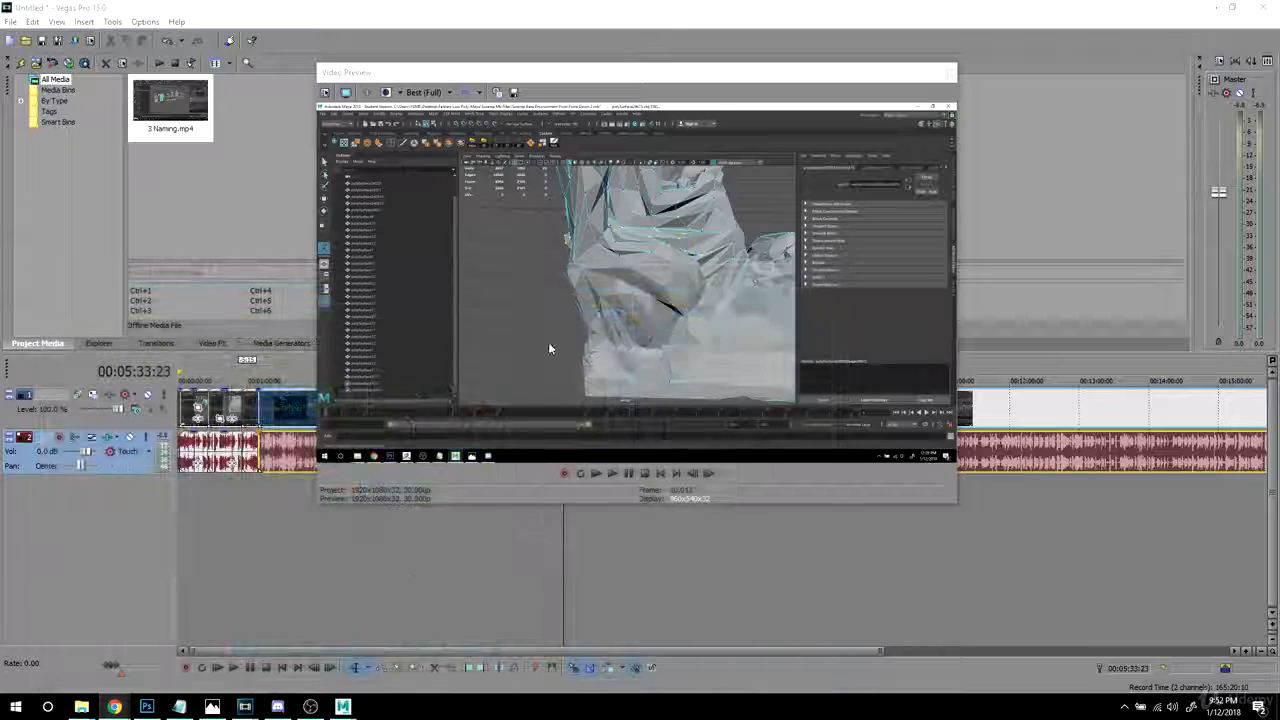
- Move the floating Video Preview window lower over the Vegas Pro workspace and switch to Maya
drag(591, 71, 491, 118)
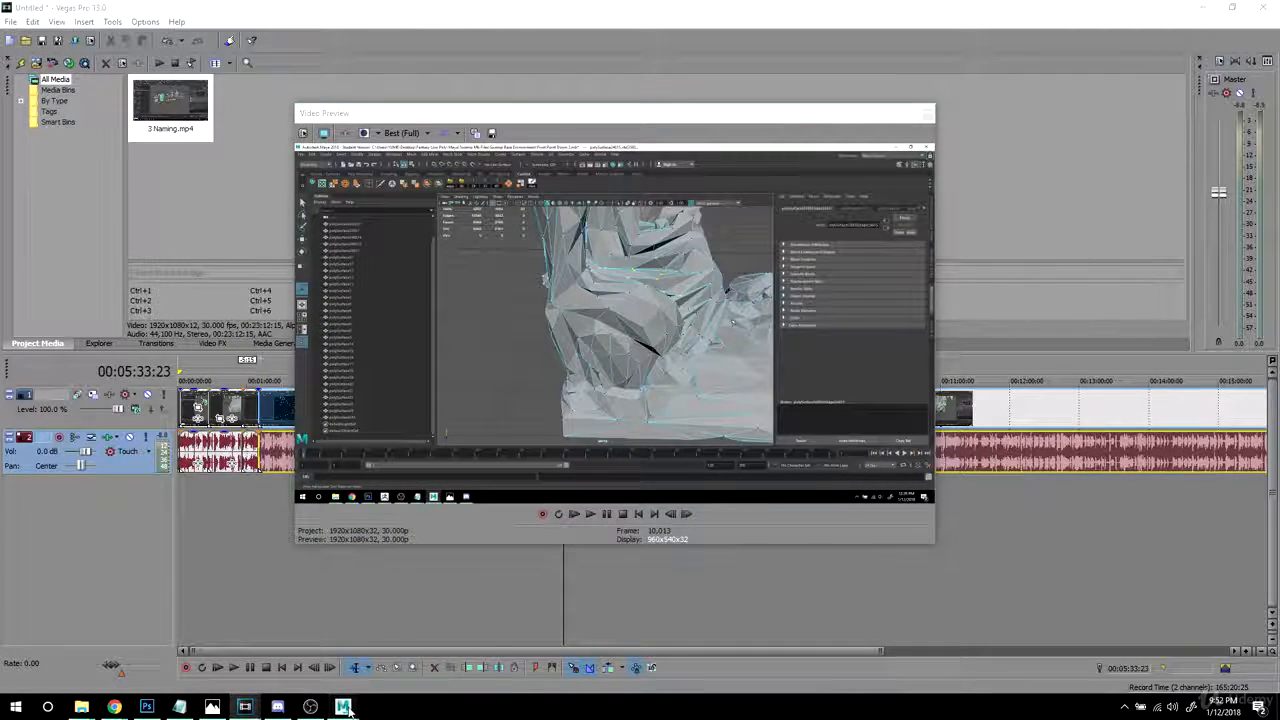
click(418, 645)
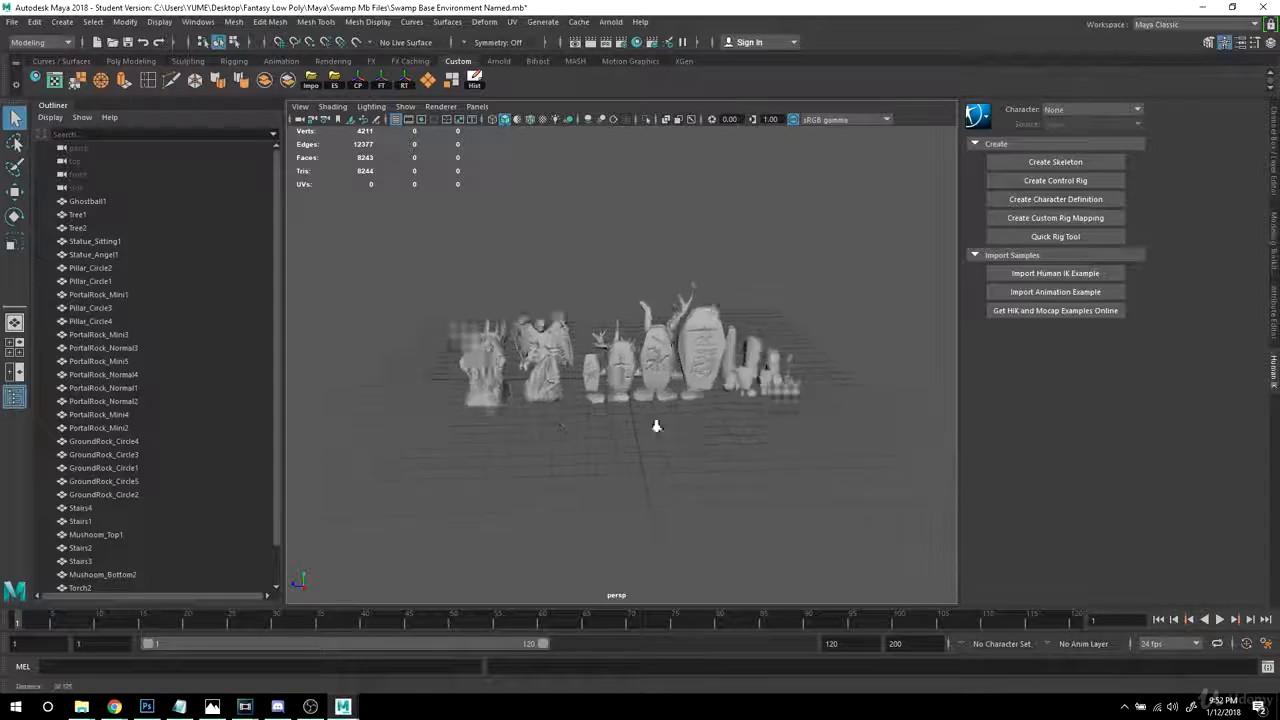
- Select the horned sitting statue mesh beside the winged angel and inspect its front up close
scroll(660, 428, up, 5)
alt+drag(590, 485, 617, 429)
alt+middle_drag(619, 430, 660, 403)
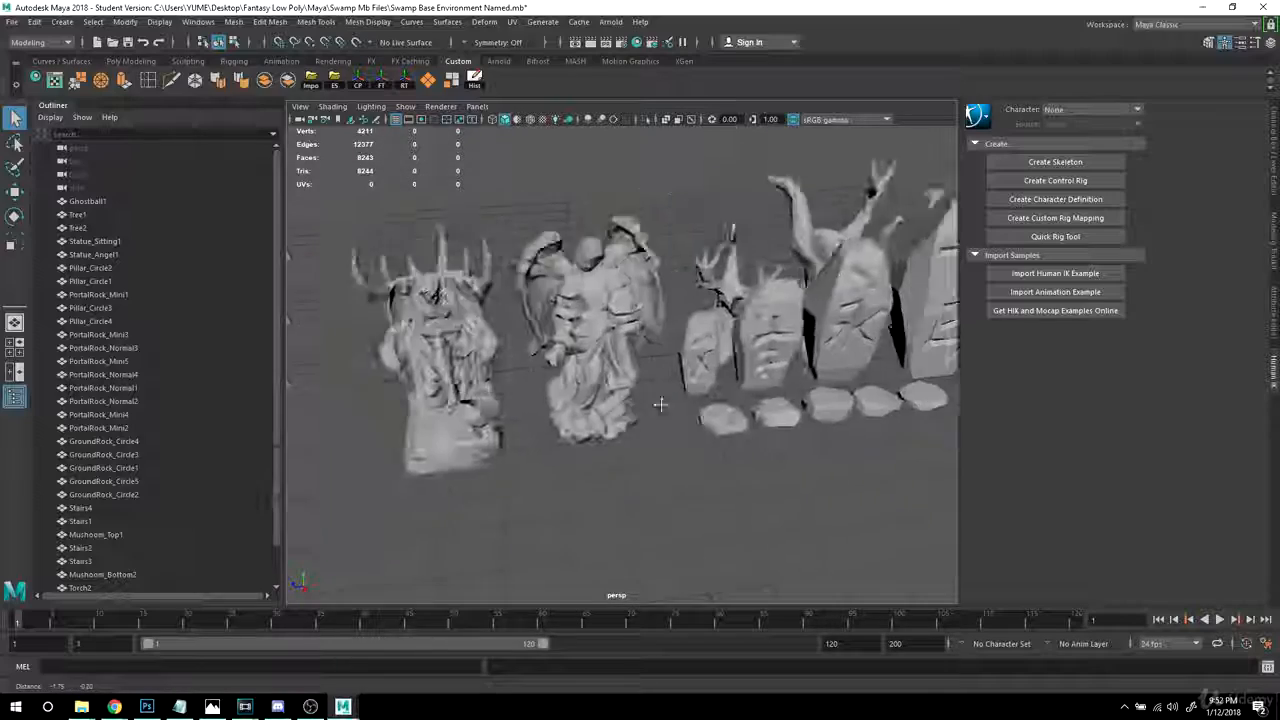
alt+drag(660, 403, 620, 412)
click(512, 378)
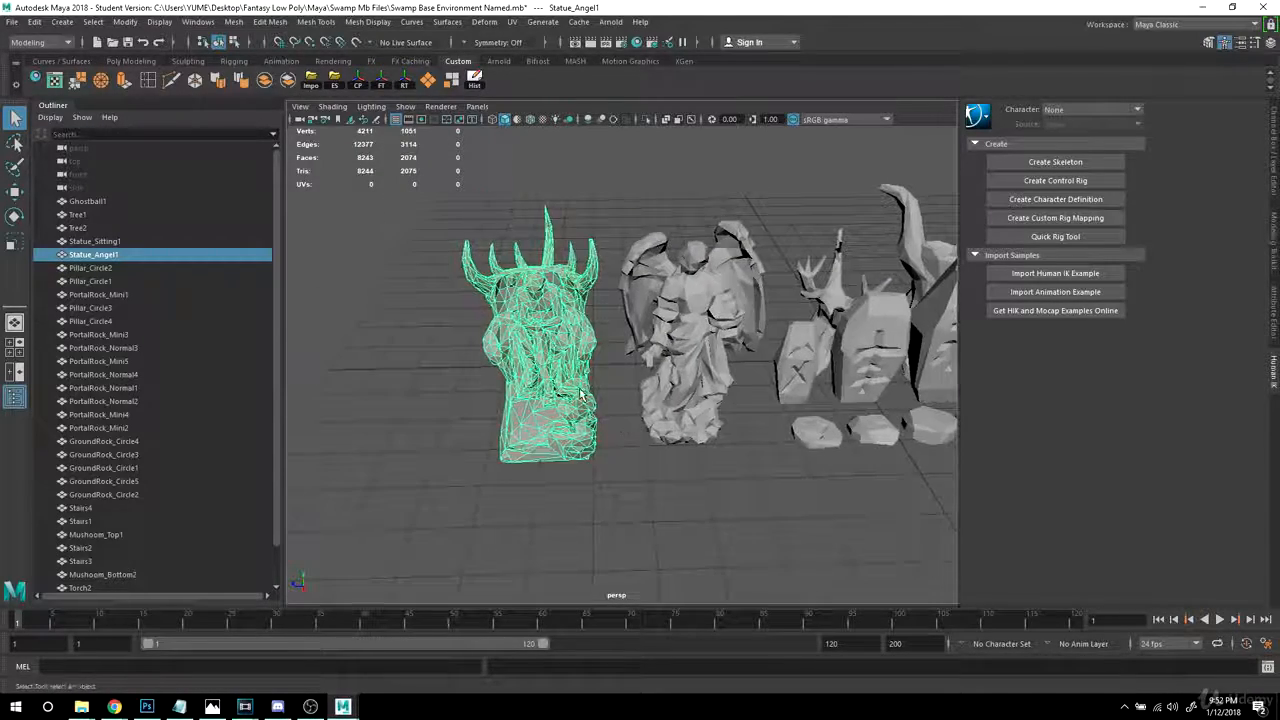
scroll(620, 412, up, 2)
alt+middle_drag(620, 412, 692, 446)
mouse_move(692, 446)
alt+mouse_down()
mouse_move(695, 434)
mouse_move(695, 447)
alt+mouse_up()
scroll(695, 434, up, 5)
alt+middle_drag(695, 447, 665, 364)
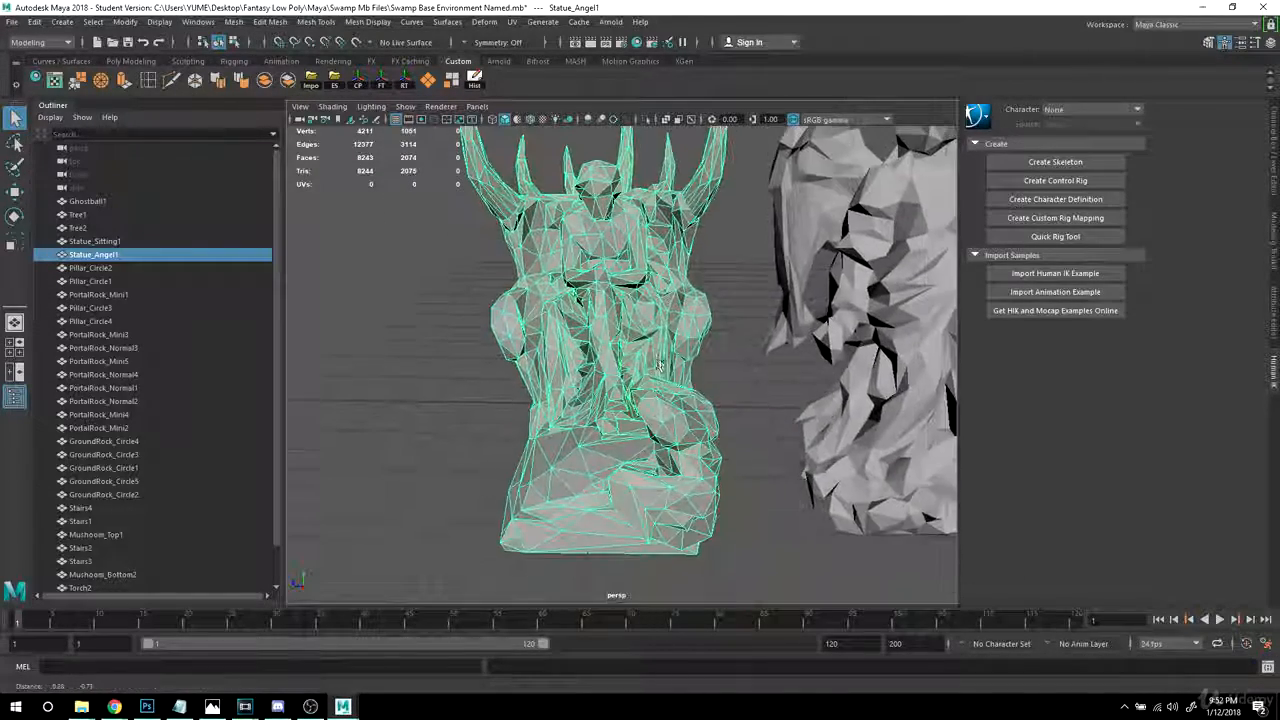
- Deselect the horned statue and examine its throne, horns and seated figure from several angles and distances
right_click(635, 236)
right_drag(595, 219, 656, 195)
click(472, 270)
alt+drag(478, 312, 539, 345)
scroll(610, 346, up, 3)
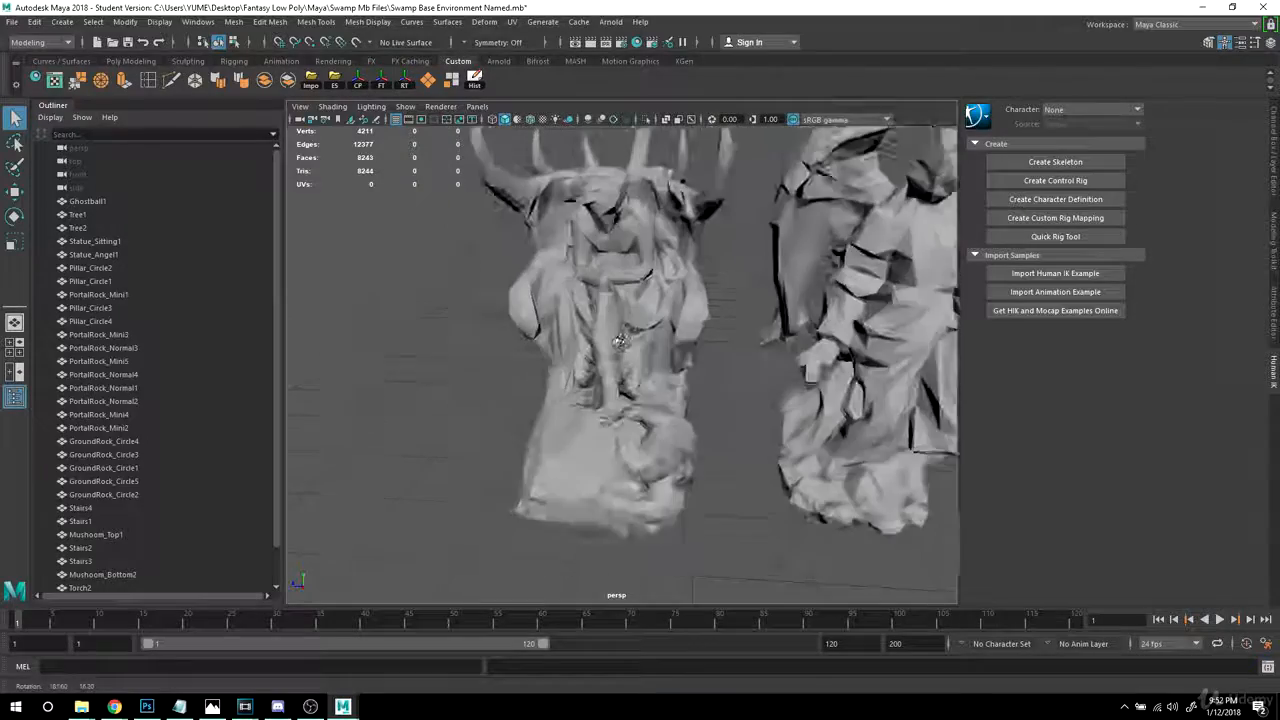
alt+drag(657, 346, 640, 380)
scroll(667, 369, up, 4)
scroll(631, 323, down, 2)
scroll(640, 382, down, 4)
scroll(641, 399, up, 4)
alt+middle_drag(641, 399, 705, 380)
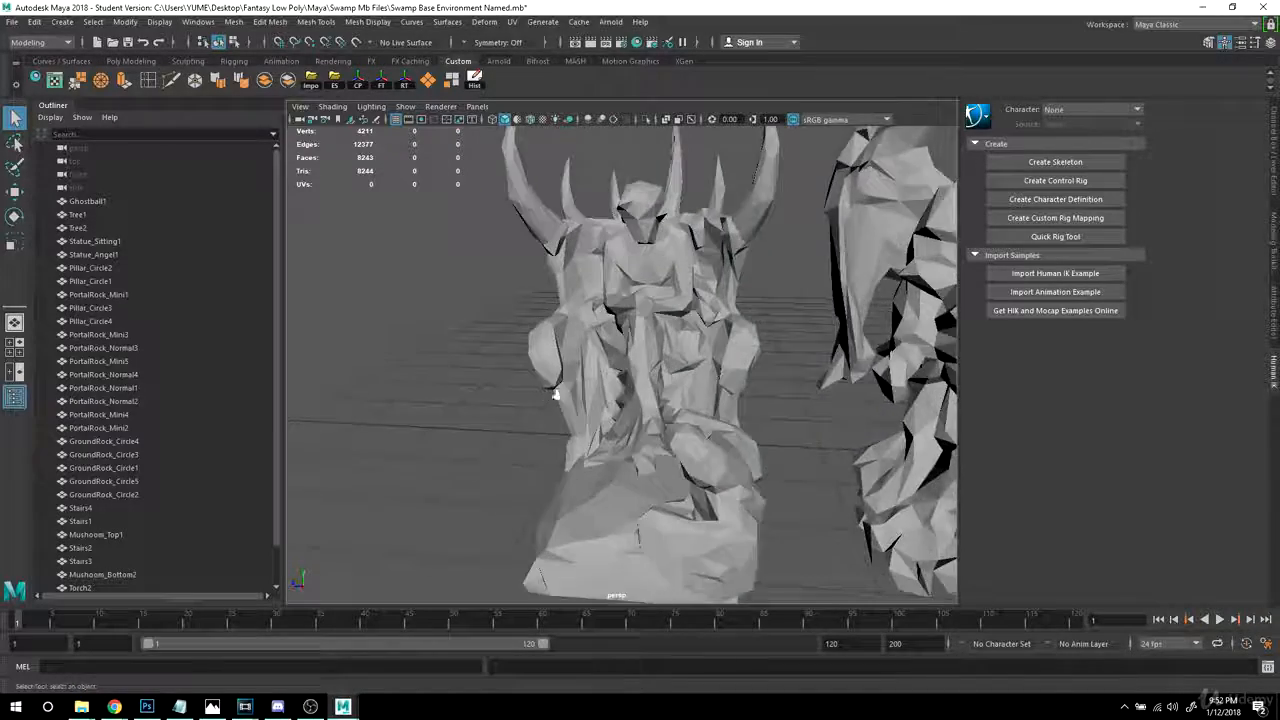
scroll(622, 390, up, 4)
scroll(591, 394, down, 3)
scroll(558, 378, down, 1)
scroll(558, 378, down, 3)
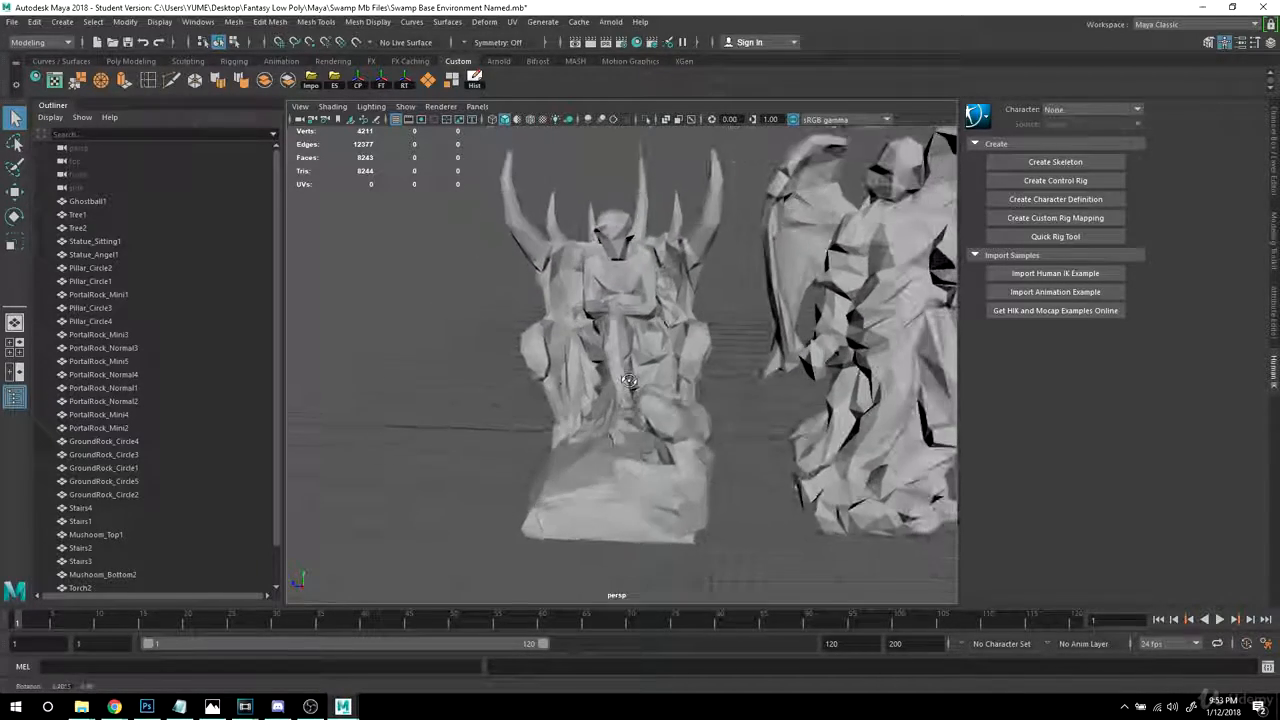
scroll(620, 390, down, 4)
alt+middle_drag(628, 392, 648, 387)
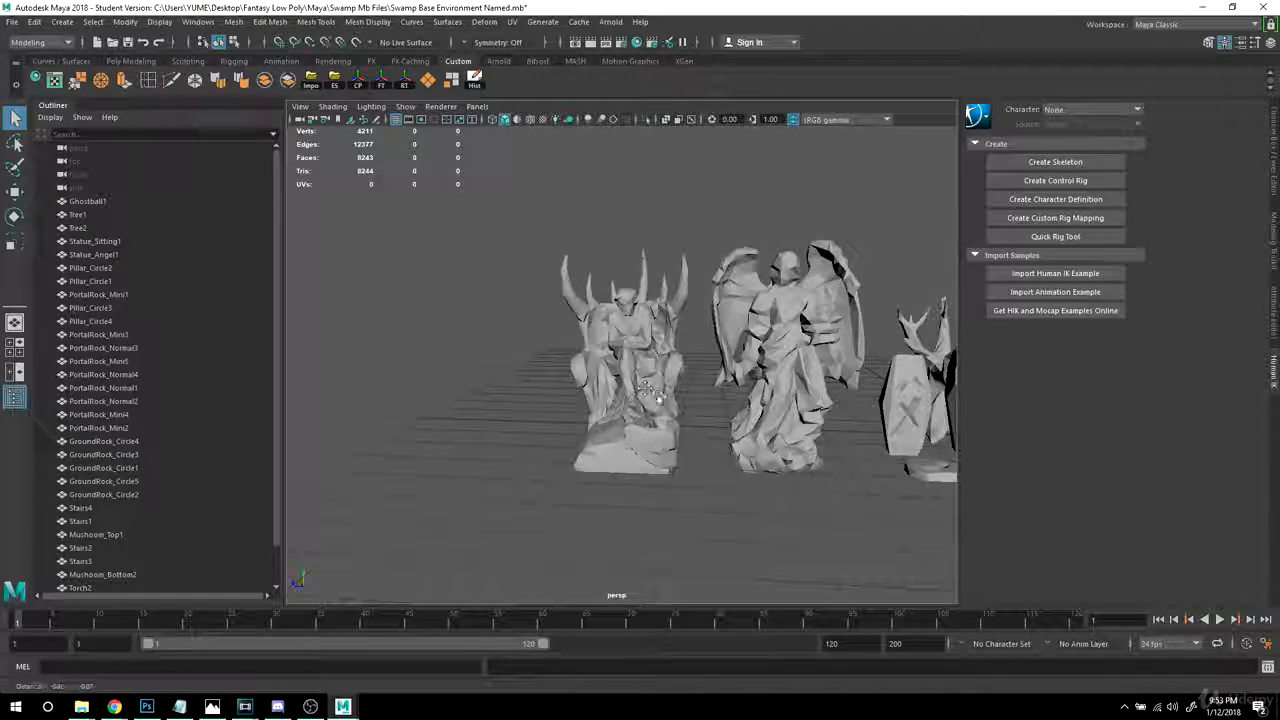
- Start drawing on the screen and sketch six red four-sided outlines in an arc around the sitting statue
key(ctrl+2)
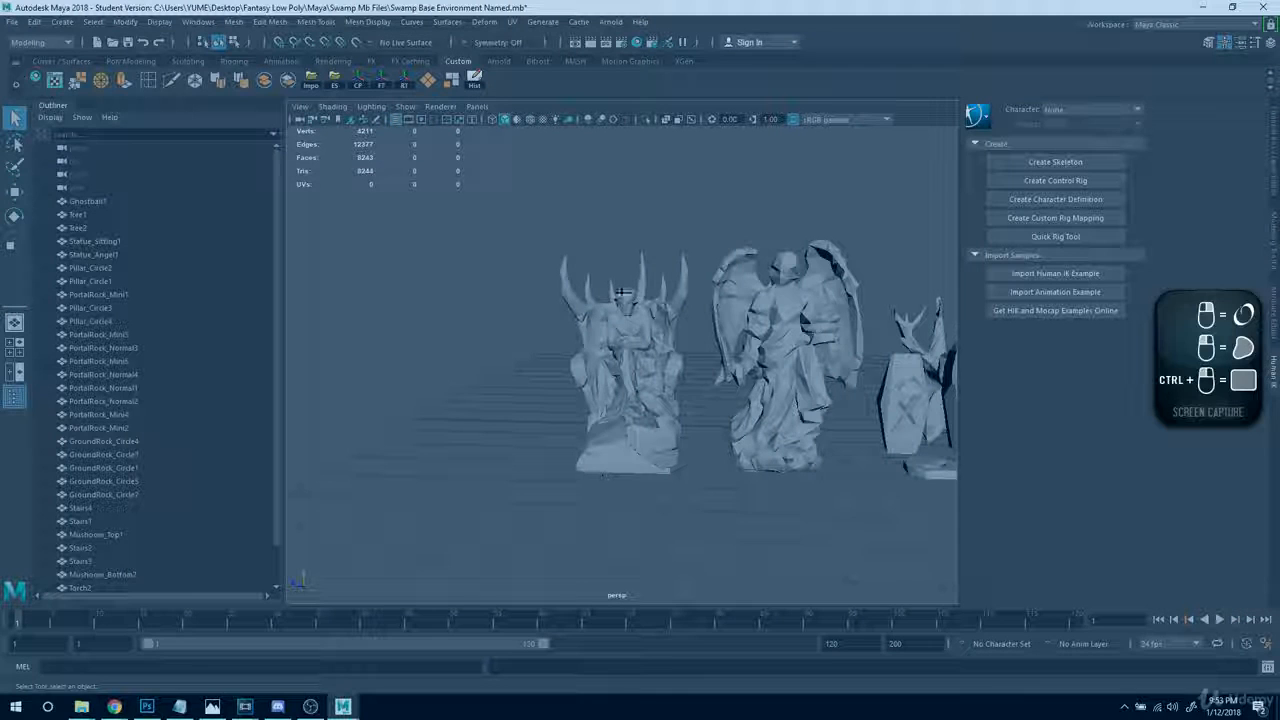
mouse_move(694, 201)
mouse_down()
mouse_move(777, 157)
mouse_move(693, 198)
mouse_move(545, 138)
mouse_move(648, 190)
mouse_up()
mouse_move(506, 220)
mouse_down()
mouse_move(460, 260)
mouse_move(505, 223)
mouse_up()
drag(525, 334, 396, 356)
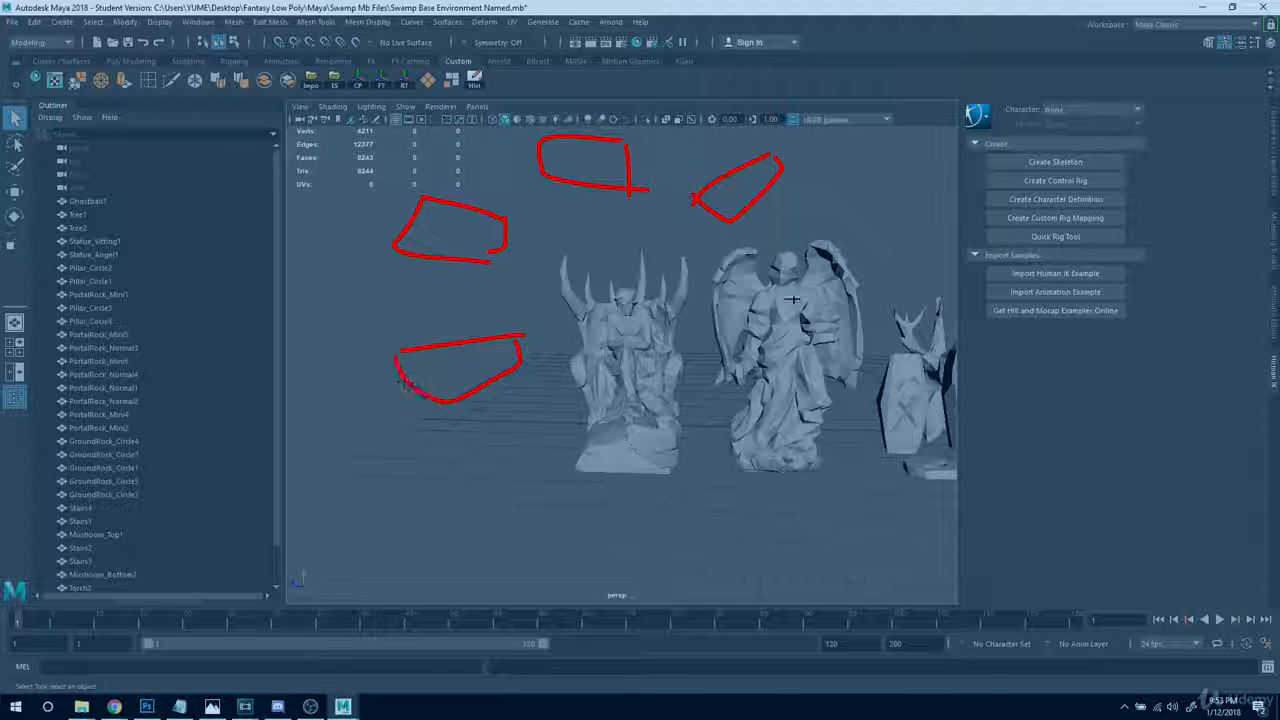
mouse_move(855, 250)
mouse_down()
mouse_move(790, 265)
mouse_move(870, 298)
mouse_move(890, 262)
mouse_move(915, 283)
mouse_up()
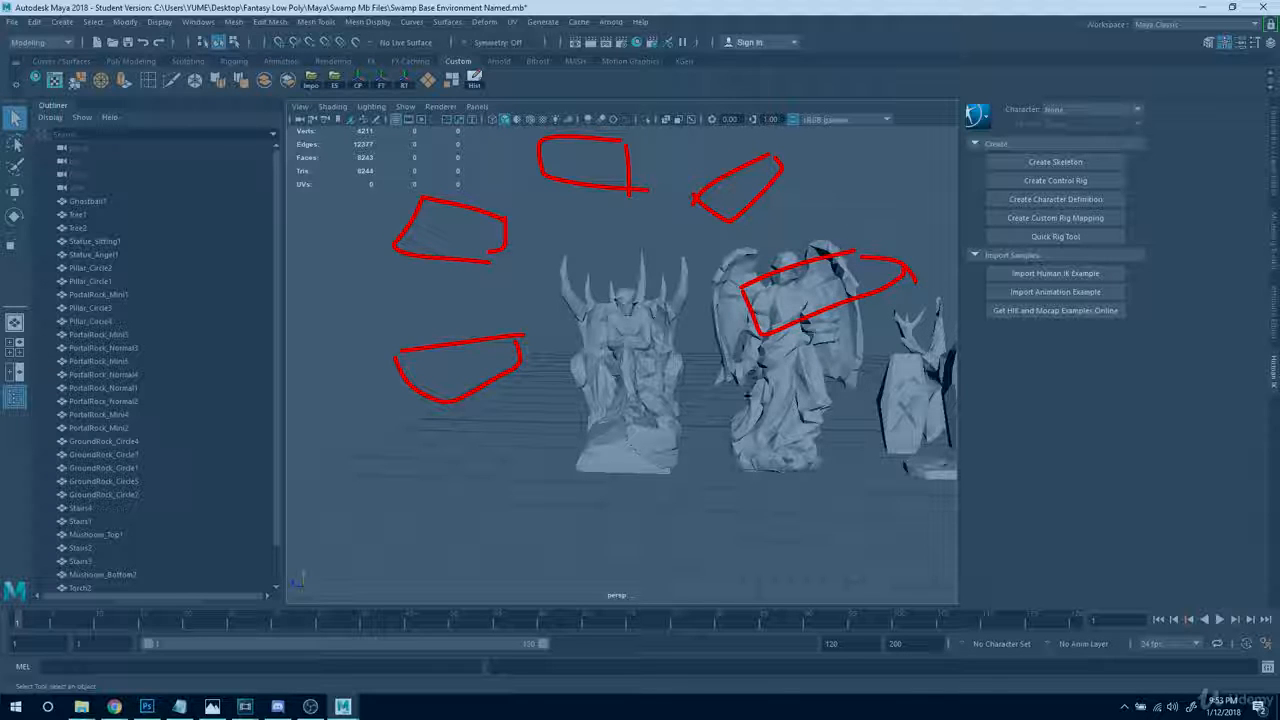
mouse_move(761, 388)
mouse_down()
mouse_move(906, 425)
mouse_move(910, 457)
mouse_move(914, 422)
mouse_up()
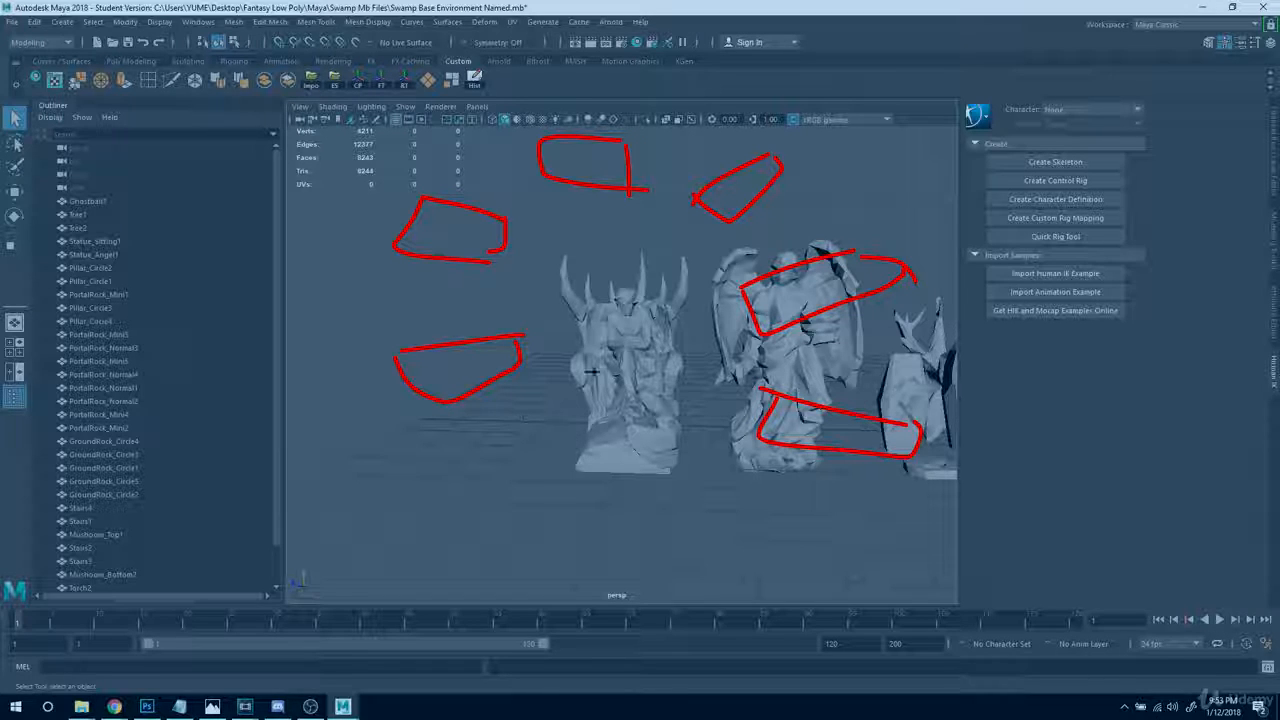
- Draw a red stick figure on each side of the sitting statue and a pawn-shaped figure above its head
drag(678, 316, 667, 362)
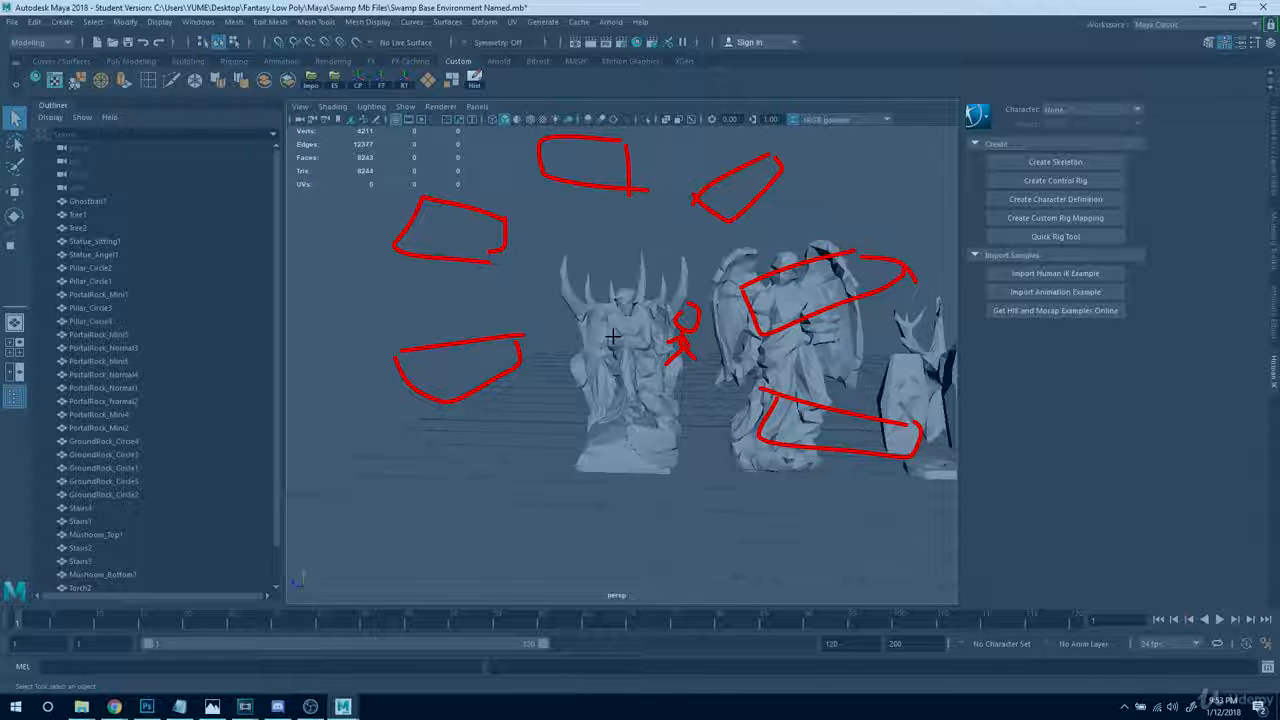
mouse_move(584, 317)
mouse_down()
mouse_move(569, 332)
mouse_move(578, 327)
mouse_up()
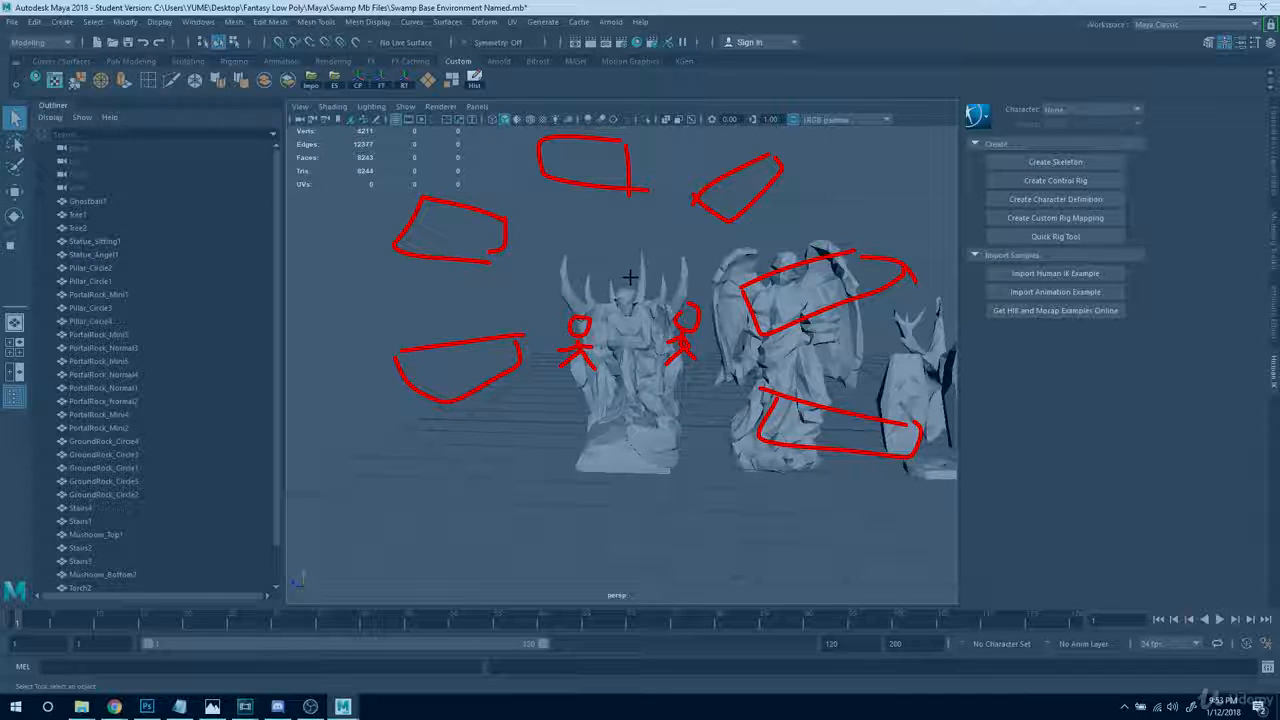
drag(611, 290, 640, 289)
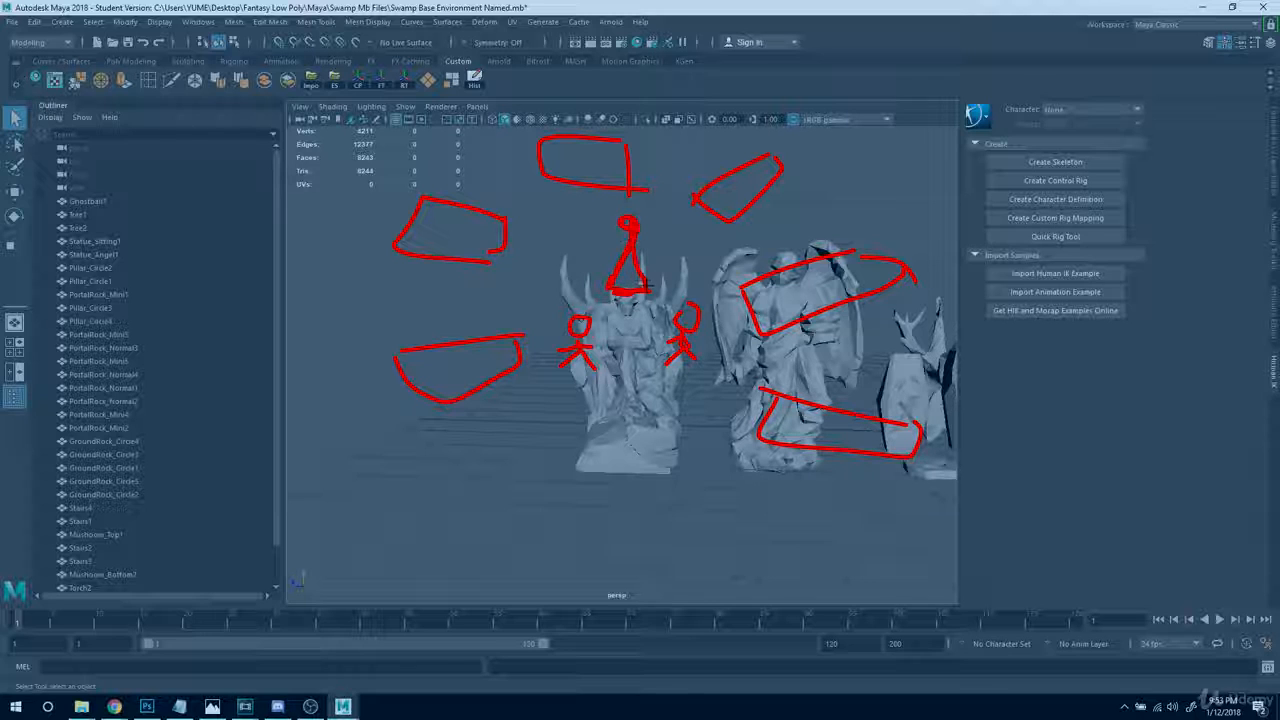
- Add small red marks between the outlines around the statue and exit the screen drawing
mouse_move(592, 233)
mouse_down()
mouse_move(555, 205)
mouse_move(521, 218)
mouse_move(550, 216)
mouse_up()
mouse_move(706, 252)
mouse_down()
mouse_move(784, 227)
mouse_move(713, 280)
mouse_up()
drag(753, 347, 740, 368)
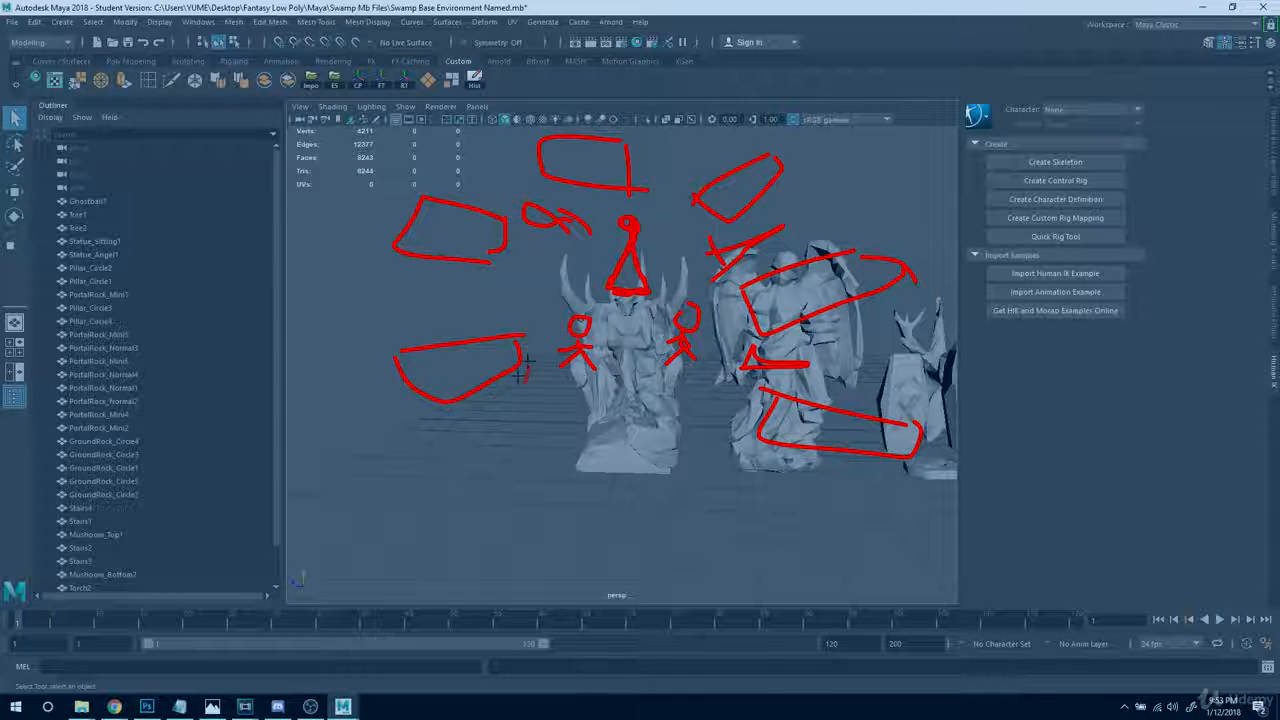
drag(524, 371, 494, 430)
drag(504, 424, 538, 396)
drag(515, 290, 492, 296)
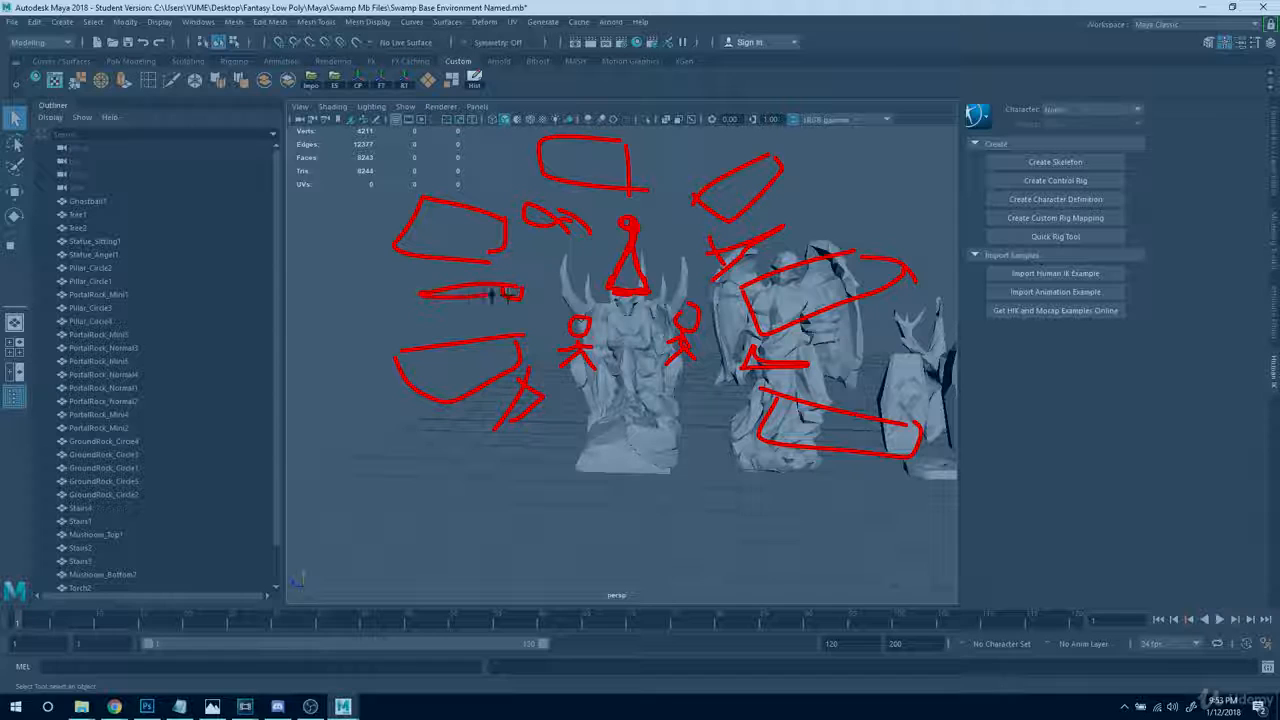
key(Escape)
- View the whole lineup of statues, portal rocks and small props in the perspective view
scroll(620, 400, down, 3)
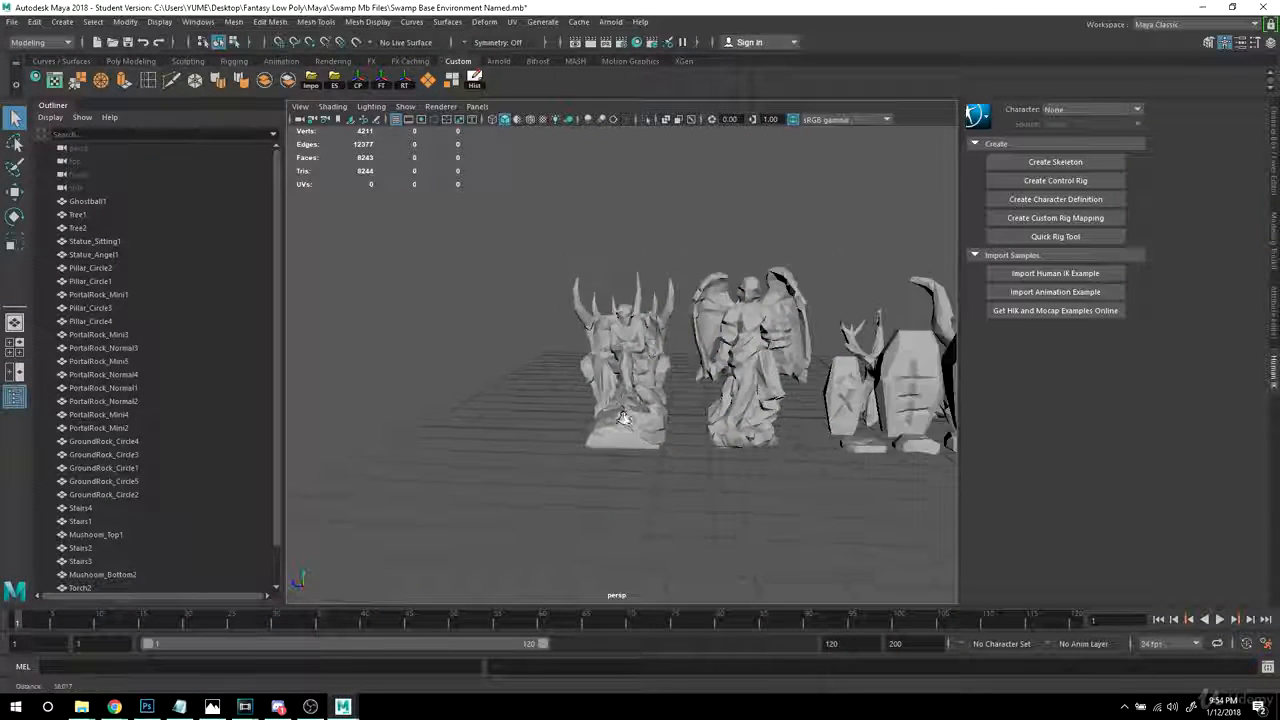
alt+middle_drag(626, 417, 570, 428)
alt+drag(568, 428, 622, 345)
scroll(548, 422, up, 5)
- Switch to the SurveyLegend window in Chrome and review the Stream Model This Weekend picture poll
mouse_move(114, 706)
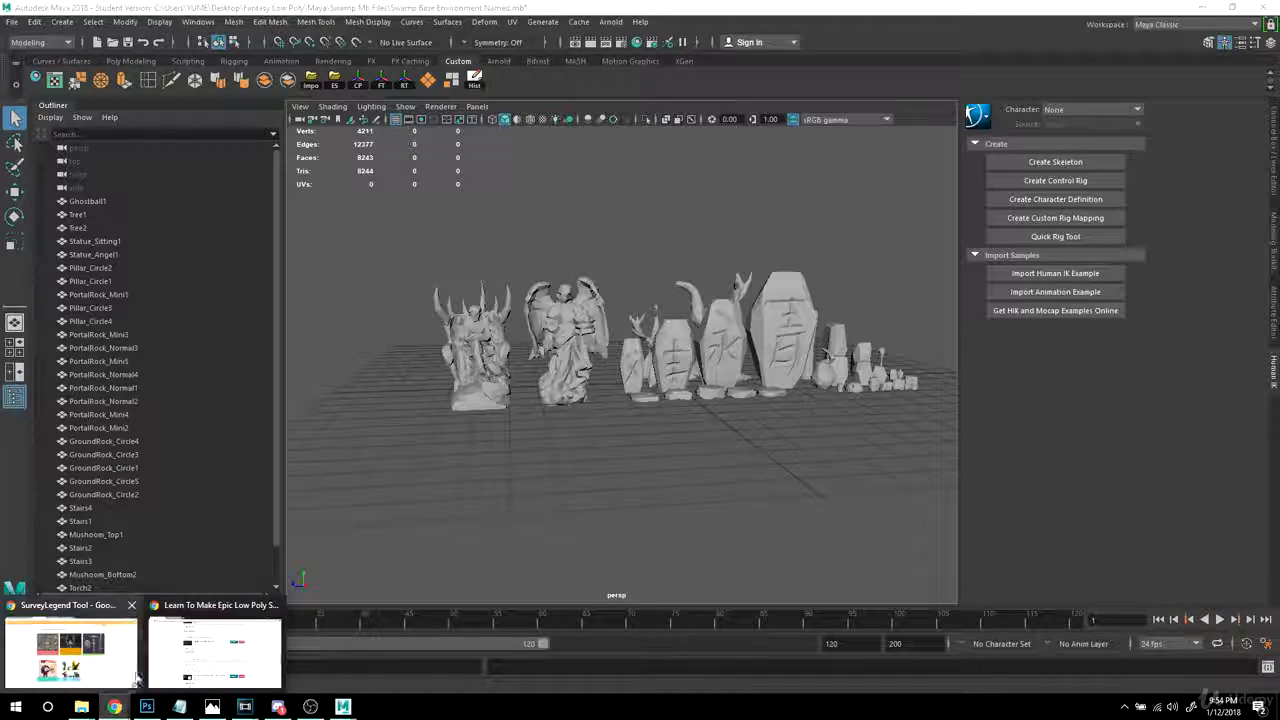
click(126, 649)
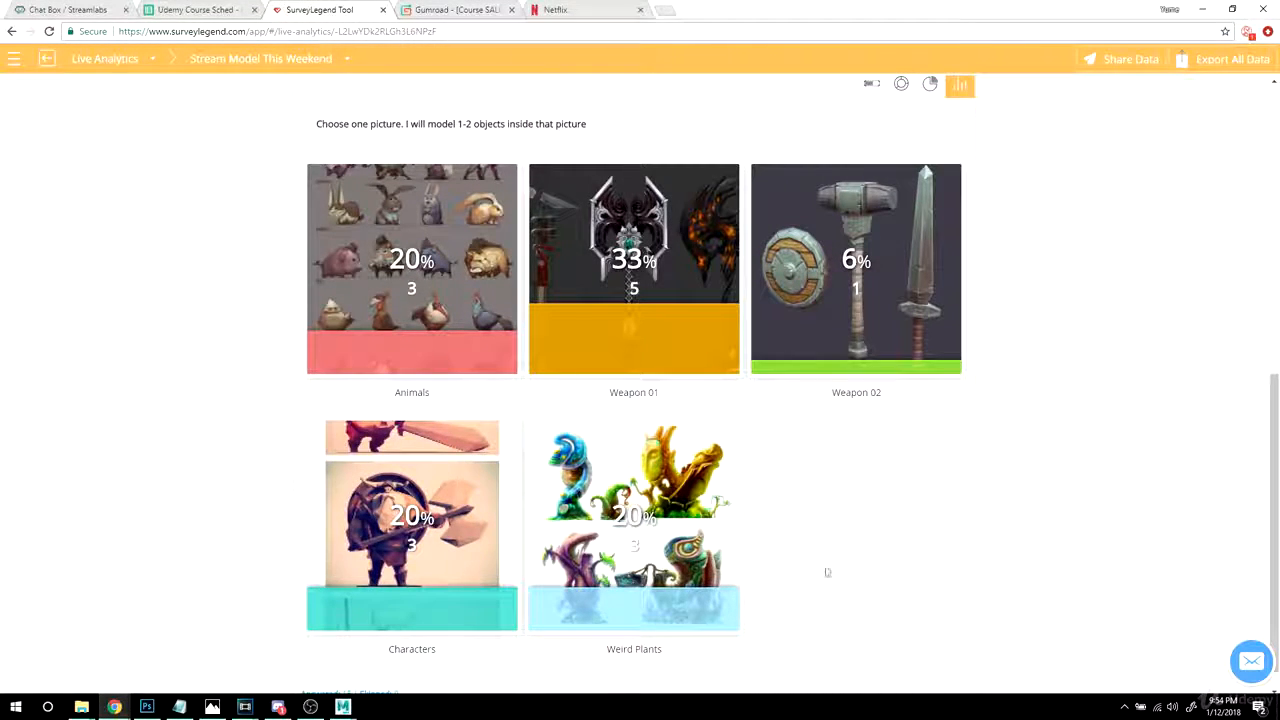
scroll(825, 580, up, 2)
scroll(551, 423, down, 2)
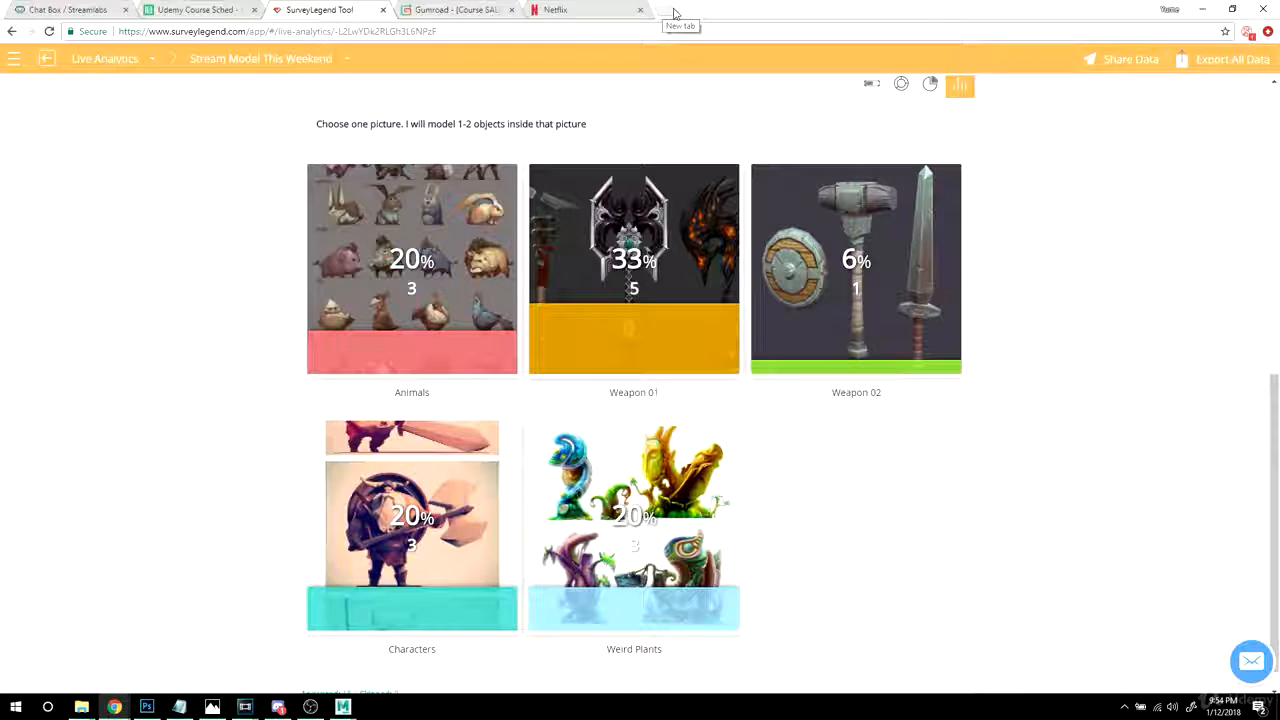
- Open the Twitch channel twitch.tv/yumeneoui in a new tab
click(674, 12)
text(twi)
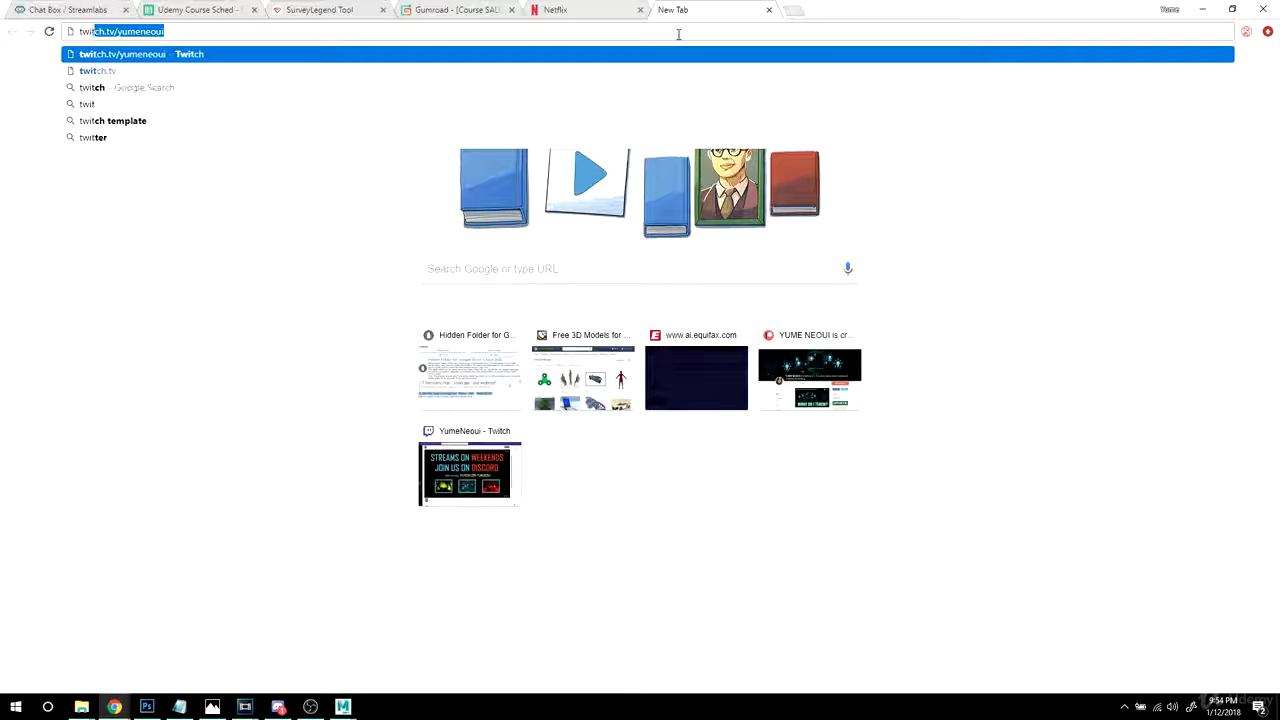
key(Return)
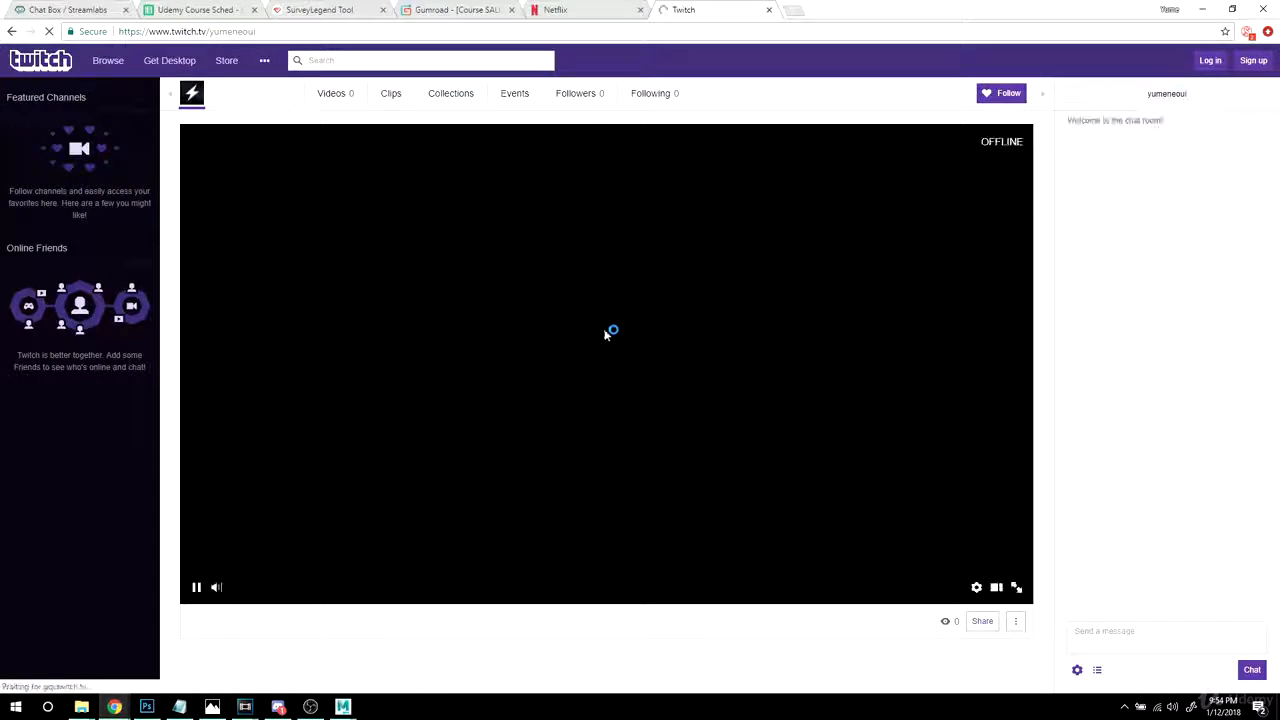
- Look through the Twitch channel page, including the weekend streams banner and the post linking to Patreon
scroll(534, 469, down, 5)
scroll(632, 484, down, 1)
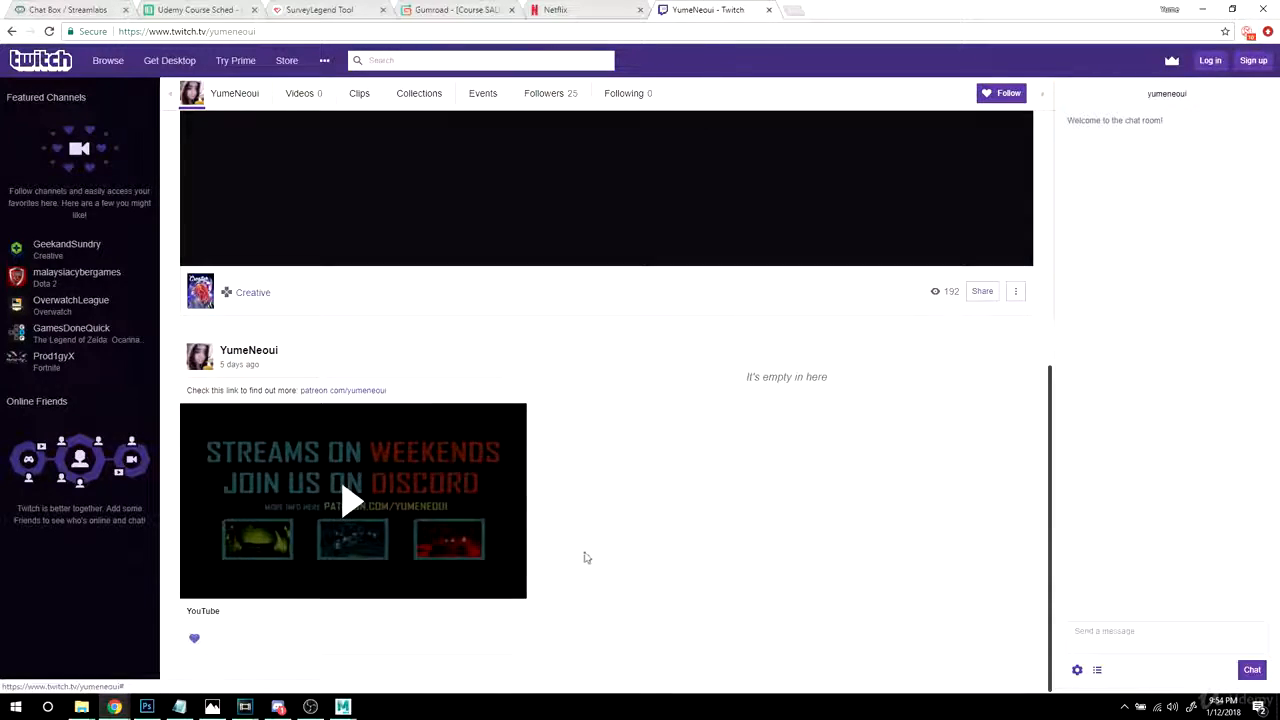
scroll(586, 557, up, 7)
scroll(566, 400, down, 6)
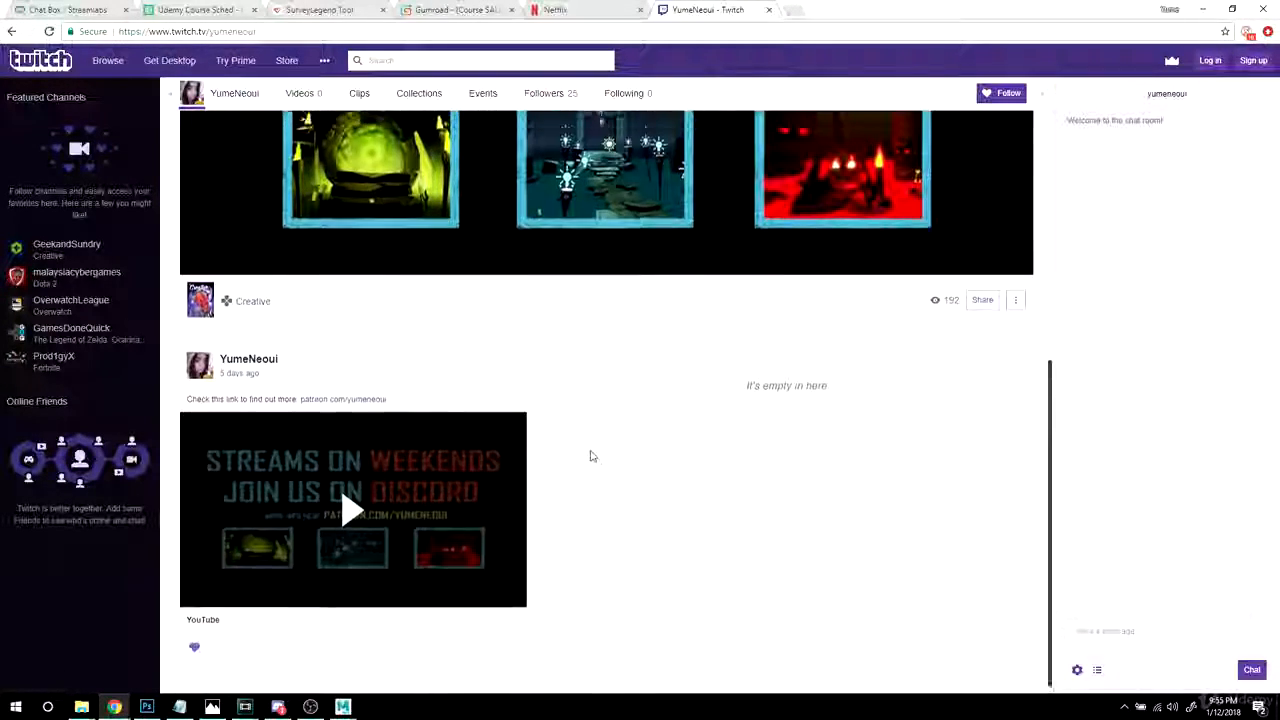
scroll(592, 451, up, 5)
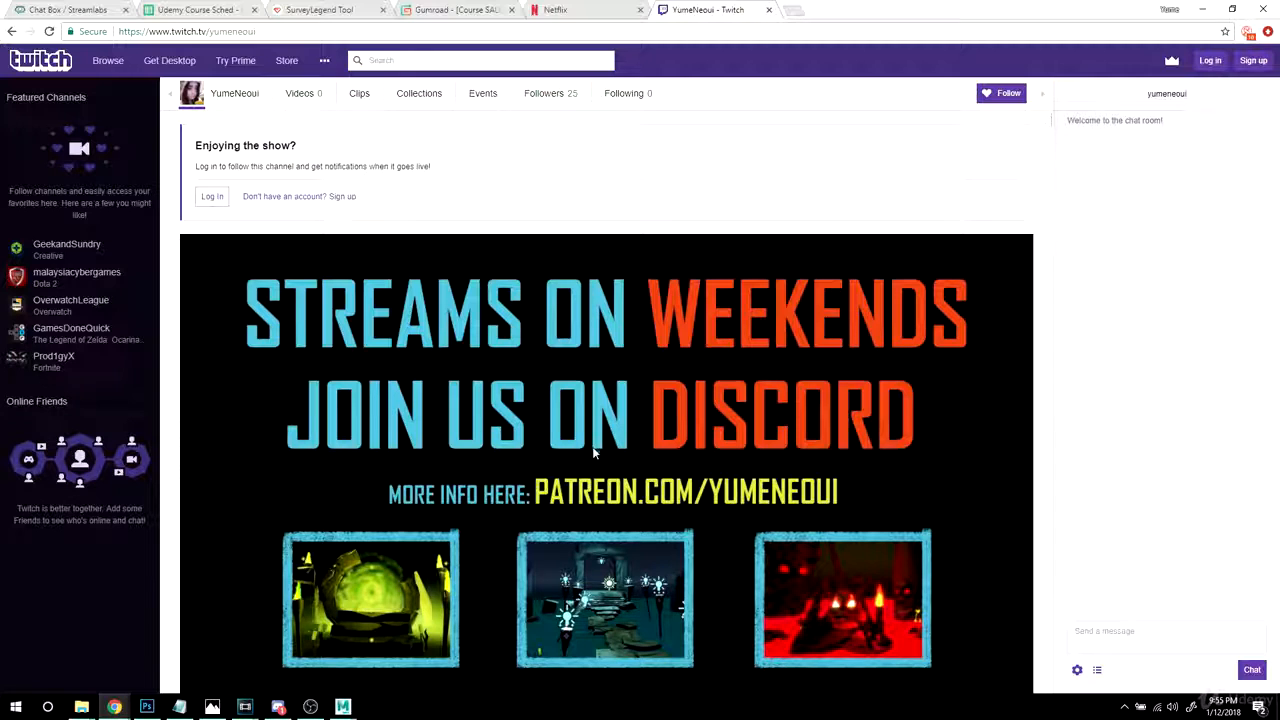
scroll(592, 446, down, 1)
scroll(593, 453, down, 3)
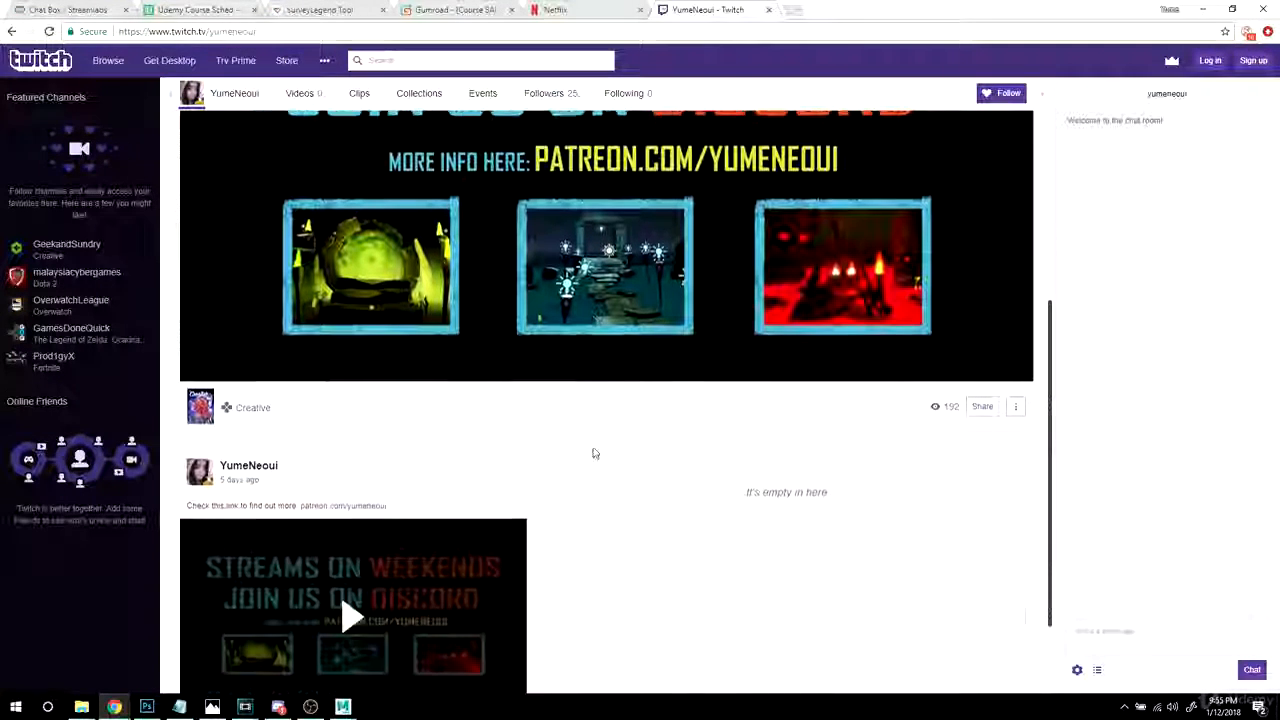
scroll(593, 453, down, 1)
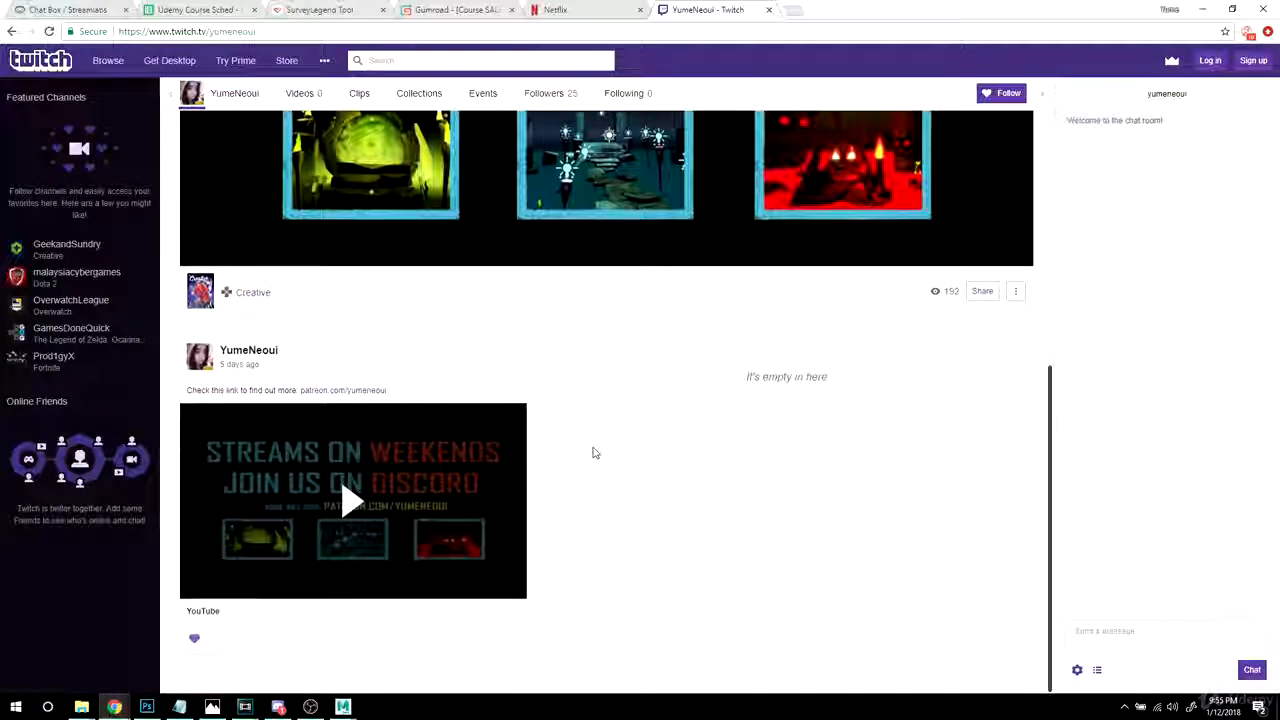
scroll(595, 457, up, 3)
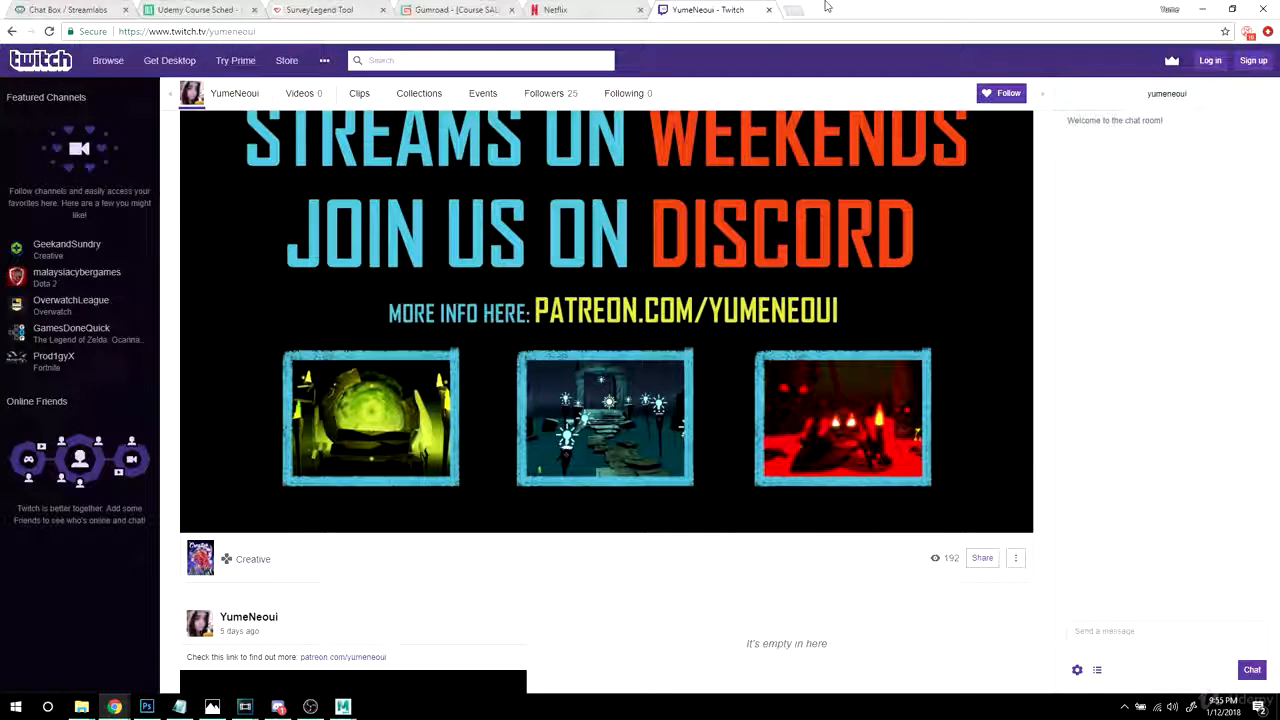
scroll(705, 340, up, 1)
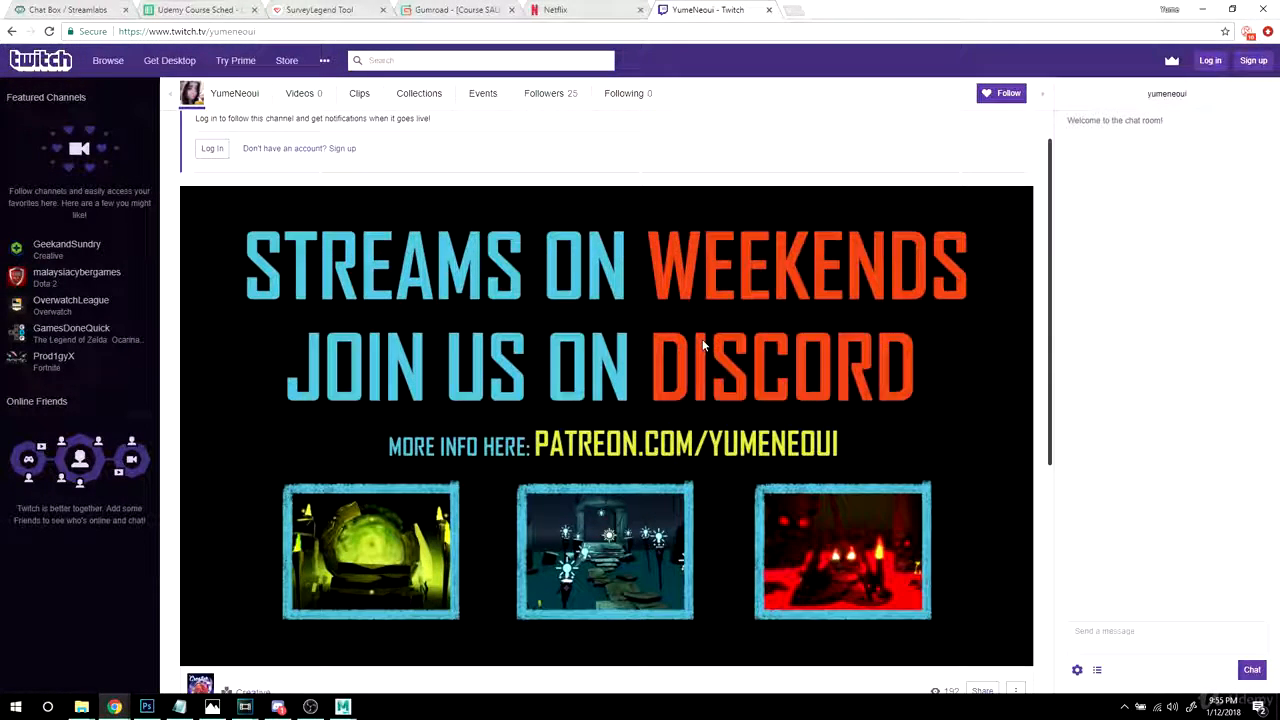
scroll(703, 355, down, 1)
scroll(703, 355, up, 1)
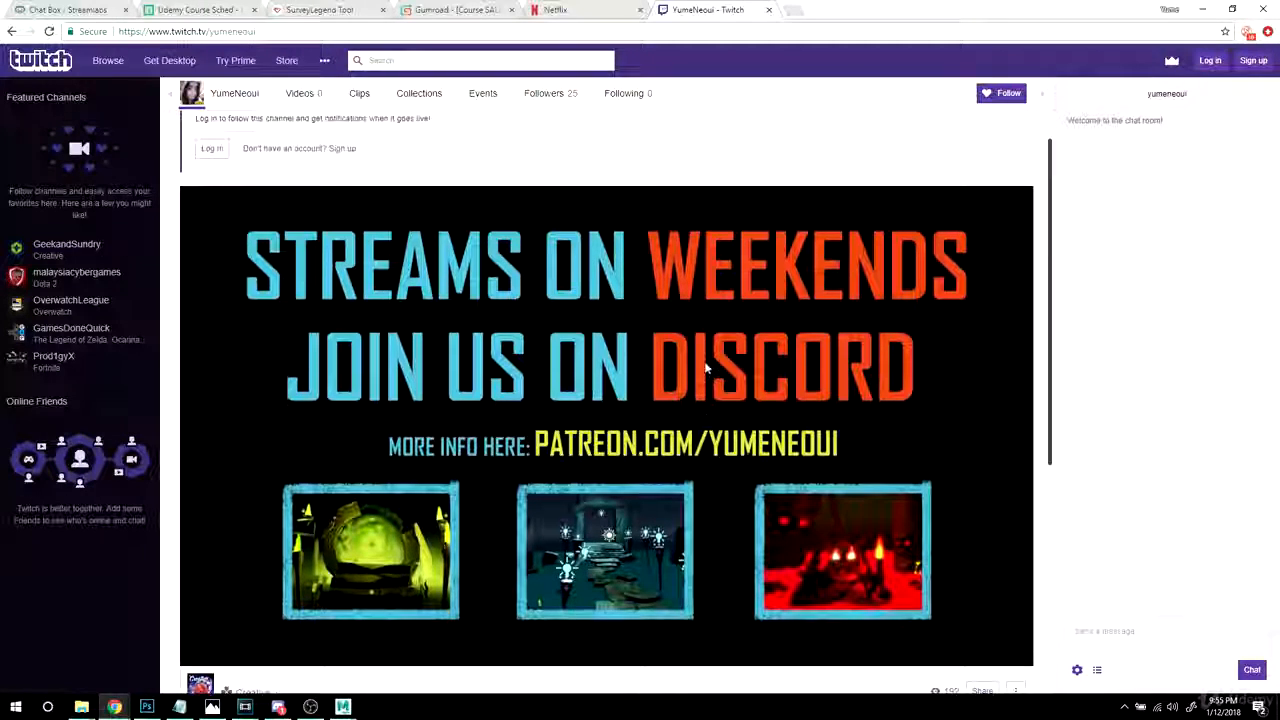
- Open TurboSquid's free statue models in a new browser tab and search the site for human
click(793, 12)
text(turbosquid.com/3d-model/statue?synonym=statues&=true&max_price=0&min_price=0)
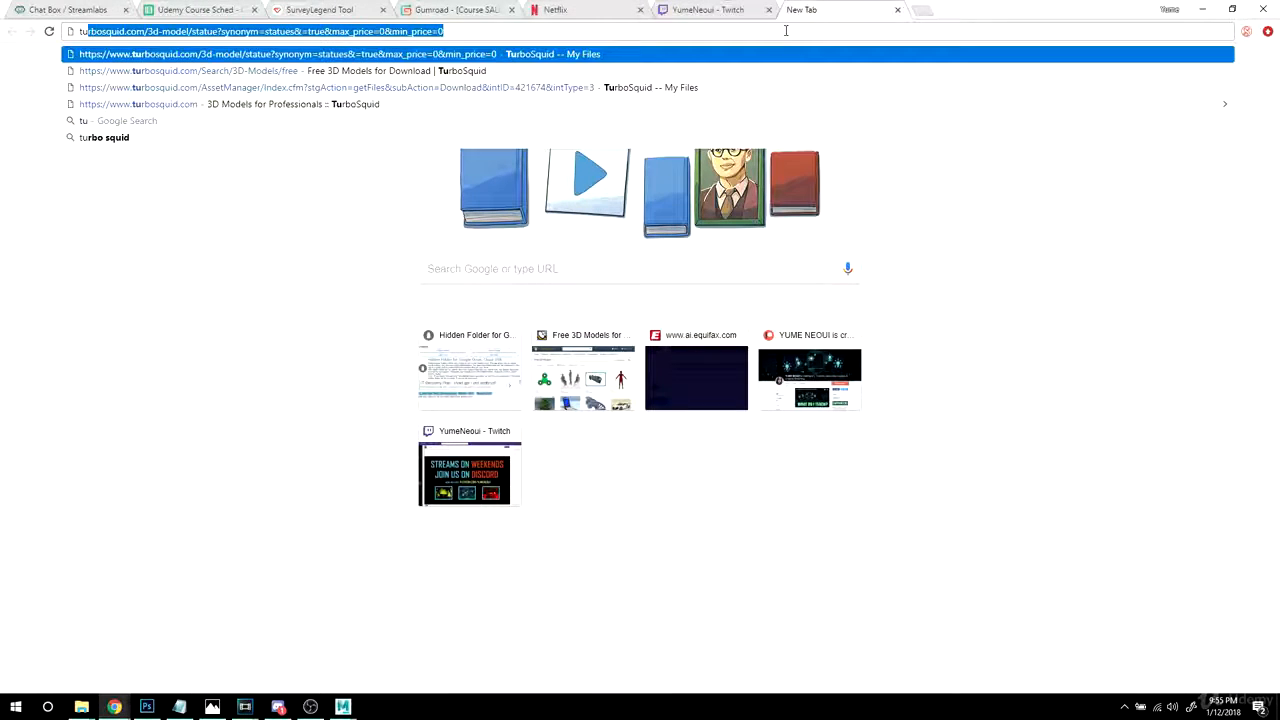
key(Return)
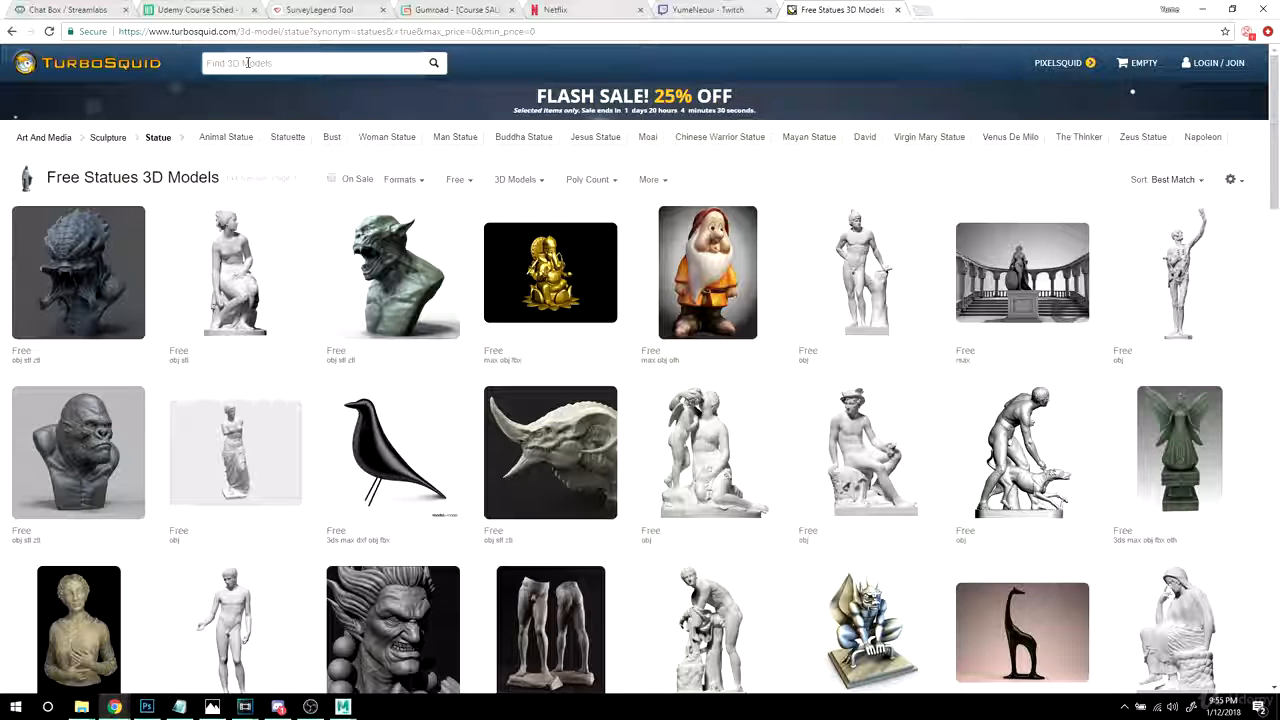
key(Return)
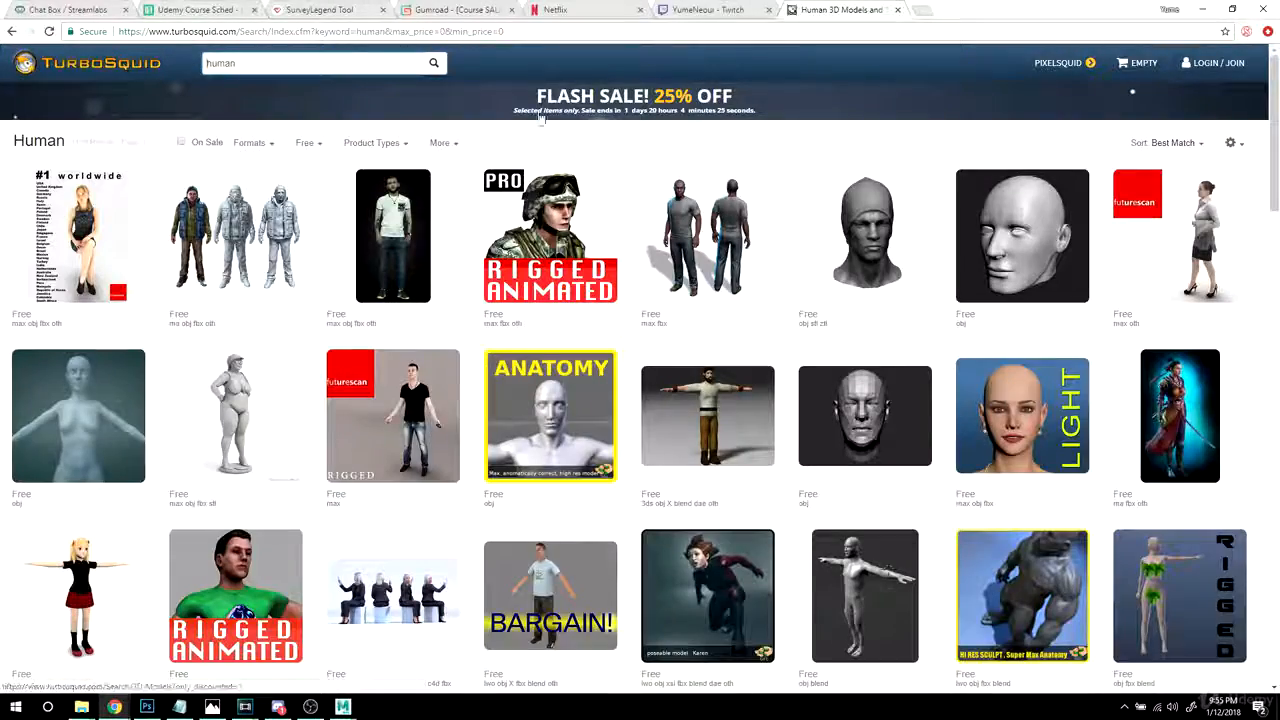
- Browse the free human models and open the page of the pair of grey T-pose male figures
mouse_move(541, 257)
scroll(517, 407, down, 5)
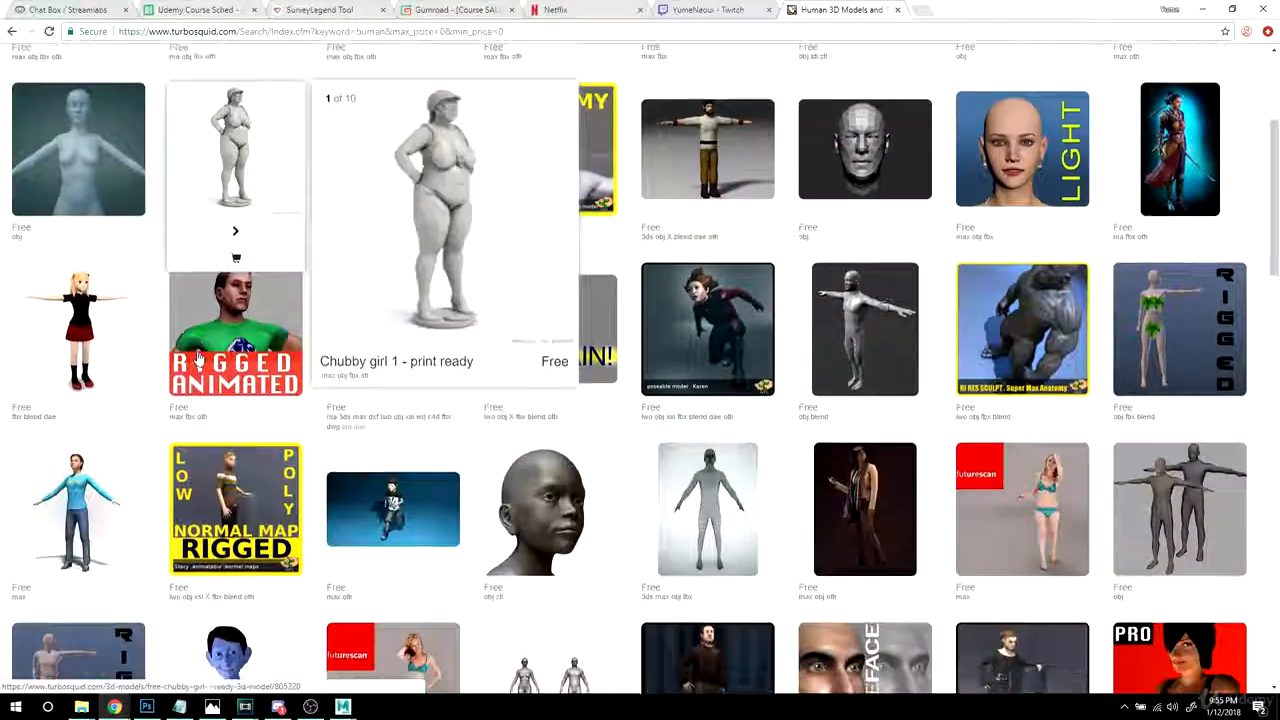
scroll(566, 409, down, 3)
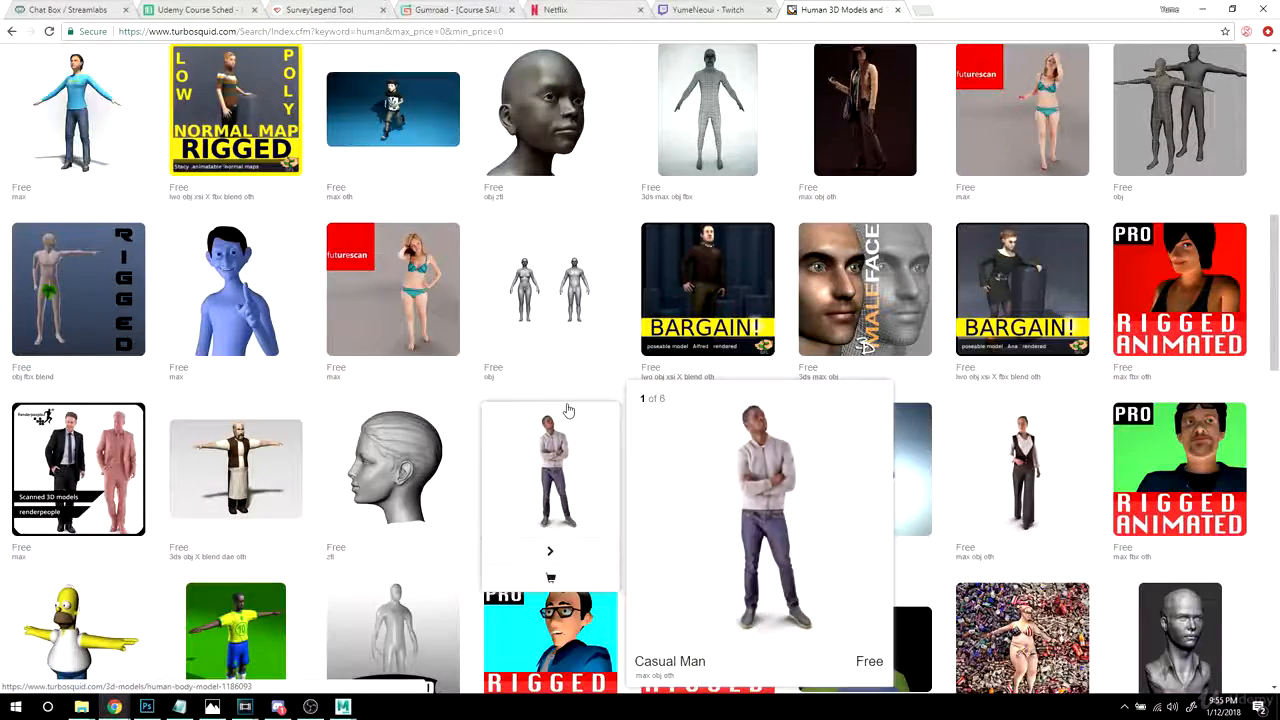
scroll(566, 409, up, 2)
mouse_move(570, 409)
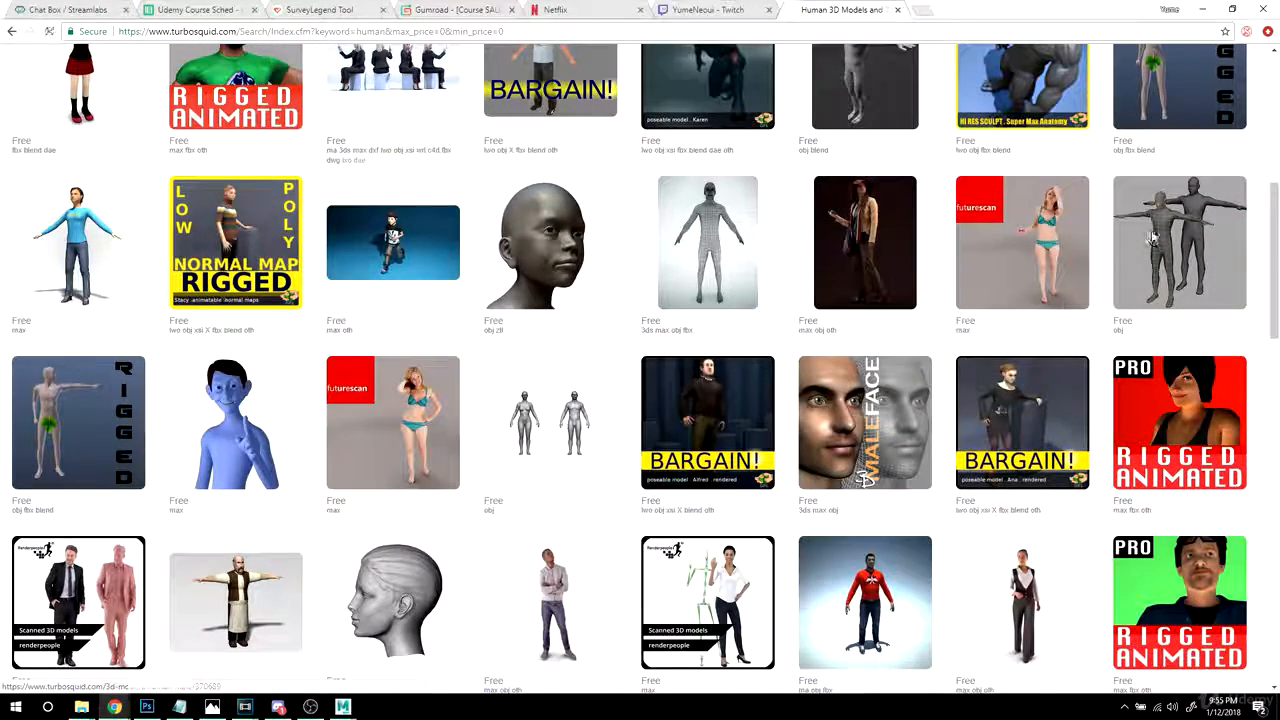
click(1152, 238)
- Review the Human_806polys.obj product page, request its free download and log in to the TurboSquid account
scroll(570, 318, down, 2)
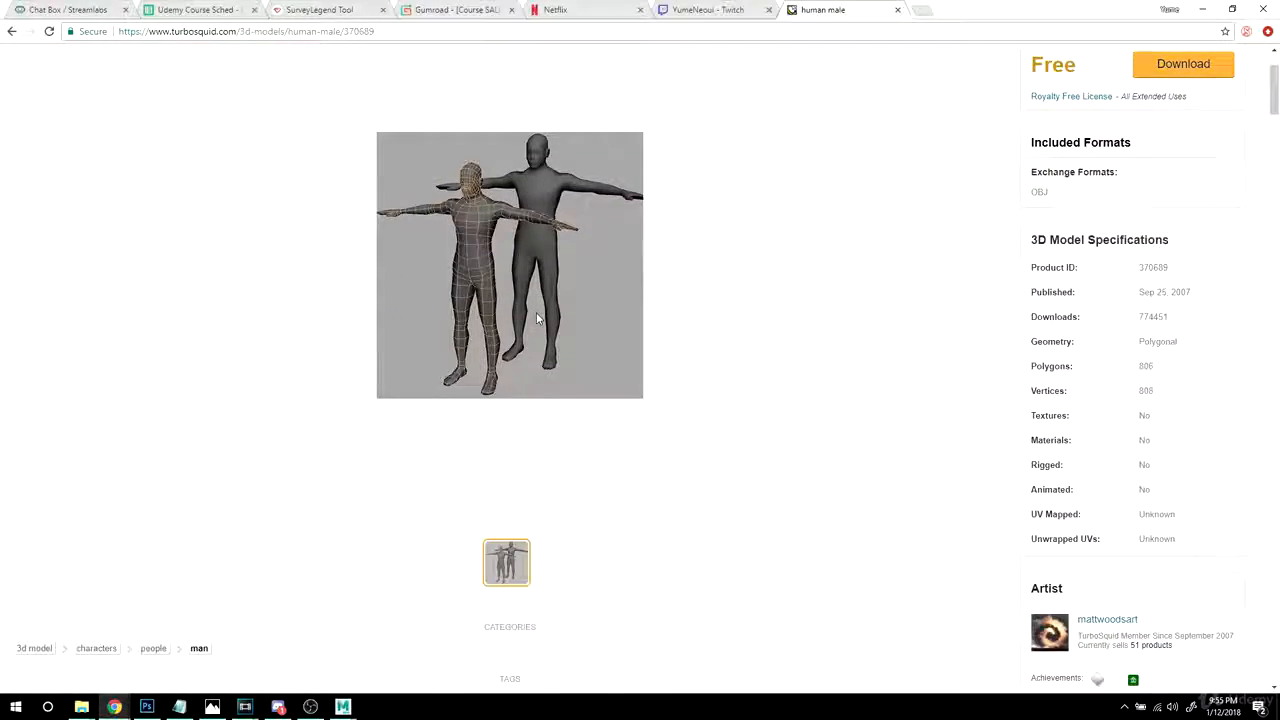
scroll(537, 316, down, 1)
scroll(600, 318, up, 3)
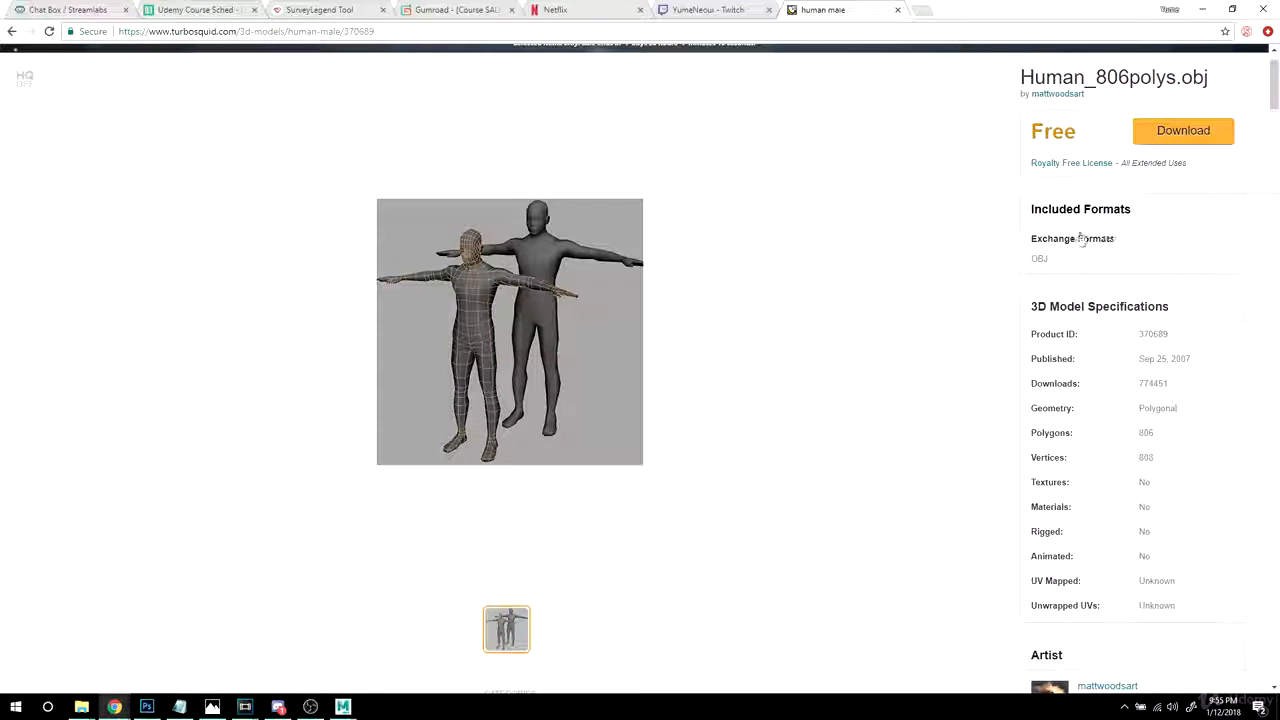
scroll(623, 297, down, 5)
scroll(715, 294, up, 5)
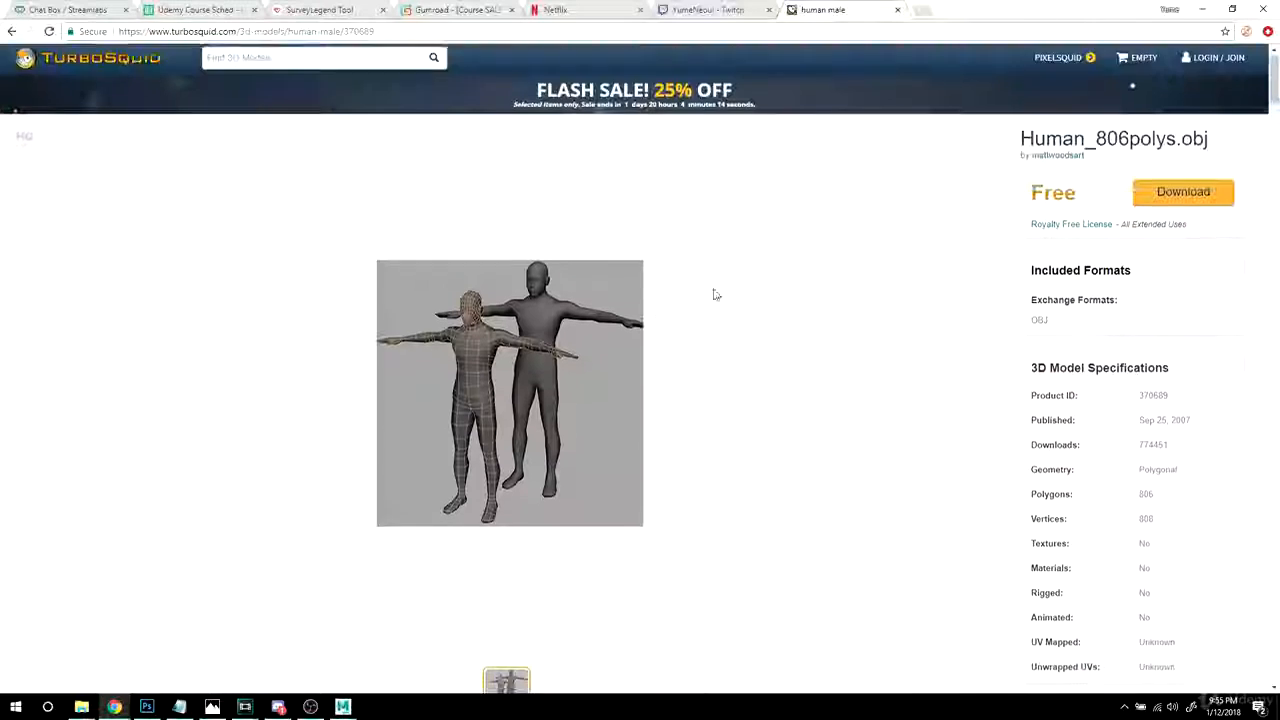
click(1183, 192)
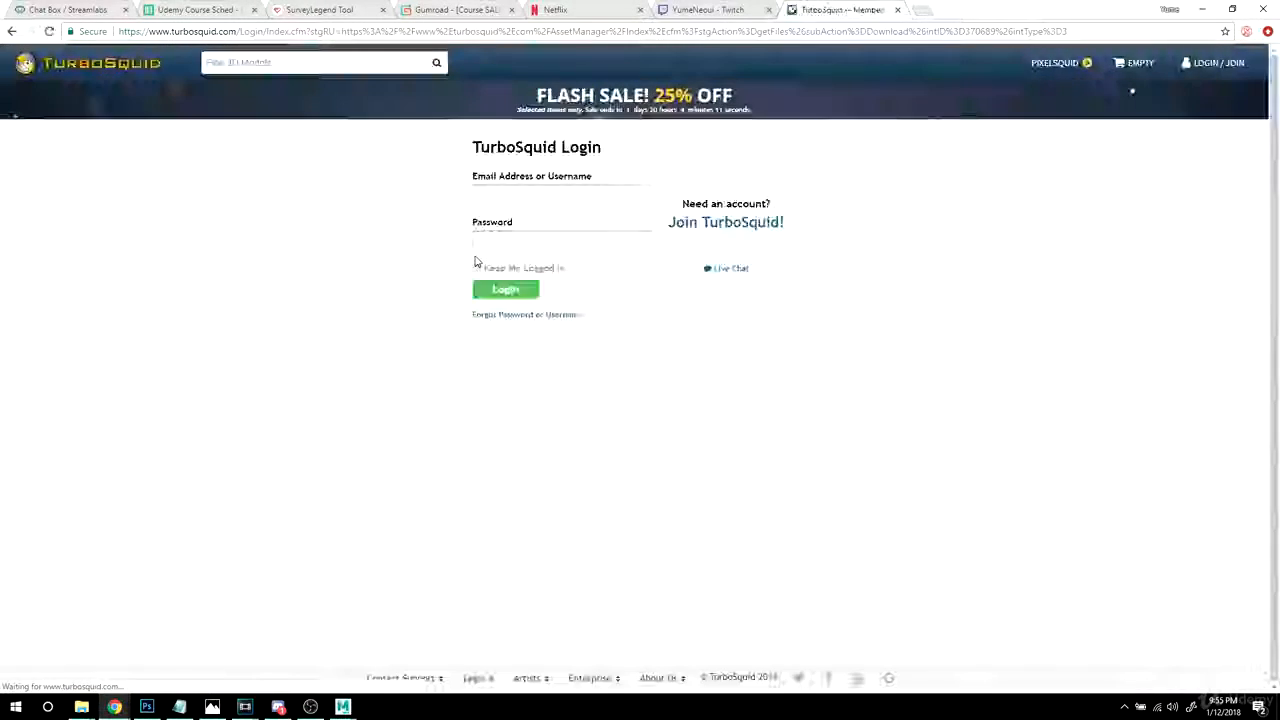
click(493, 198)
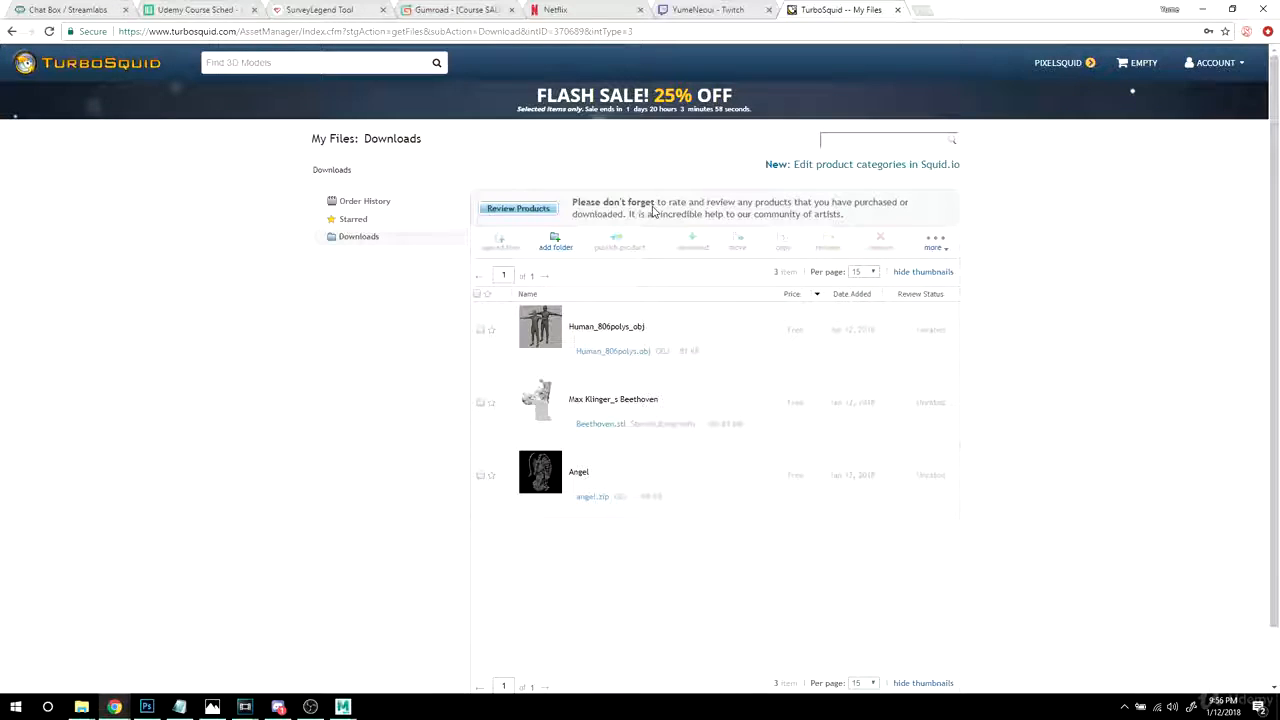
- Download Human_806polys_obj from the account's downloads list and open the archive in WinRAR
click(480, 328)
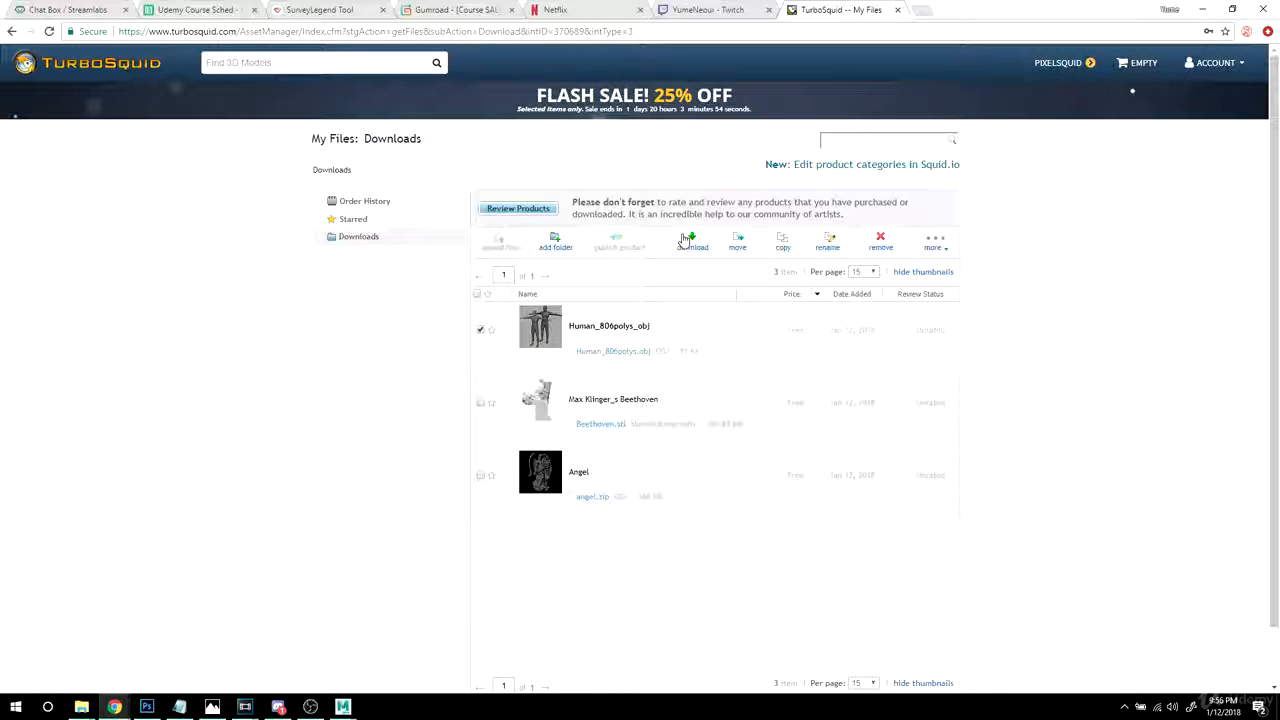
click(688, 241)
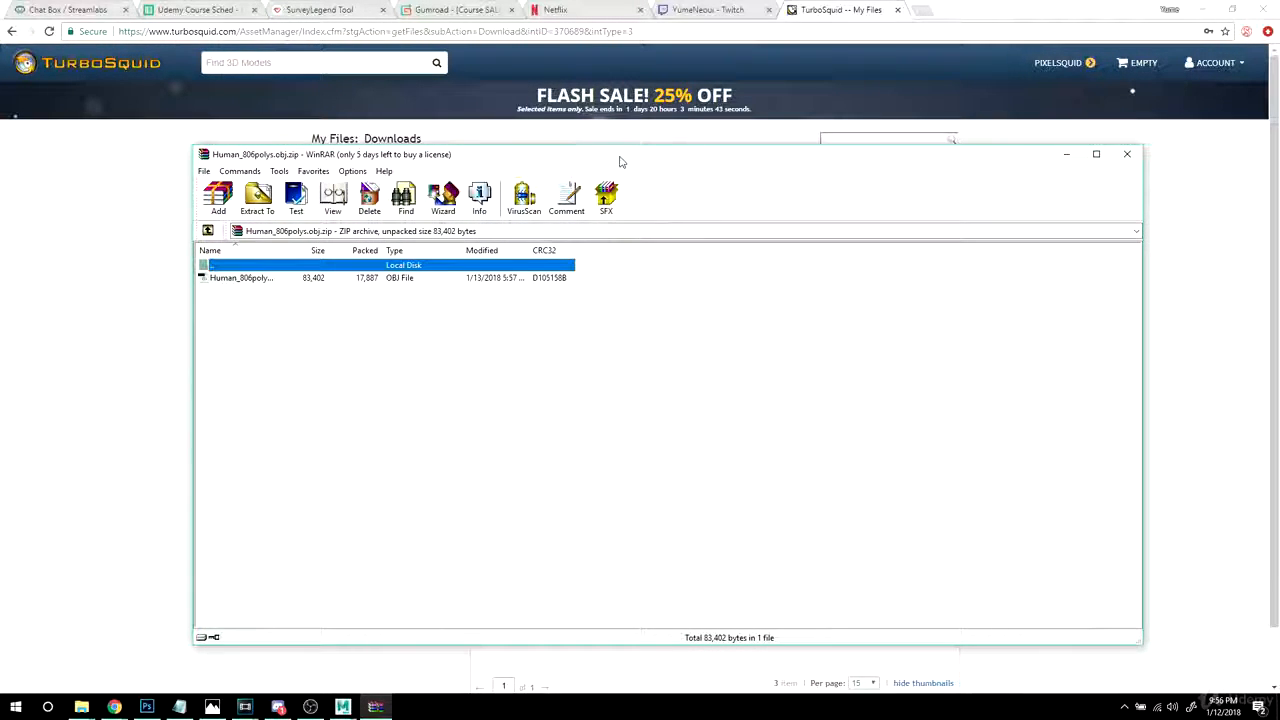
drag(620, 161, 603, 113)
- Extract the Human_806polys OBJ file from the archive to the Desktop folder in File Explorer
click(212, 232)
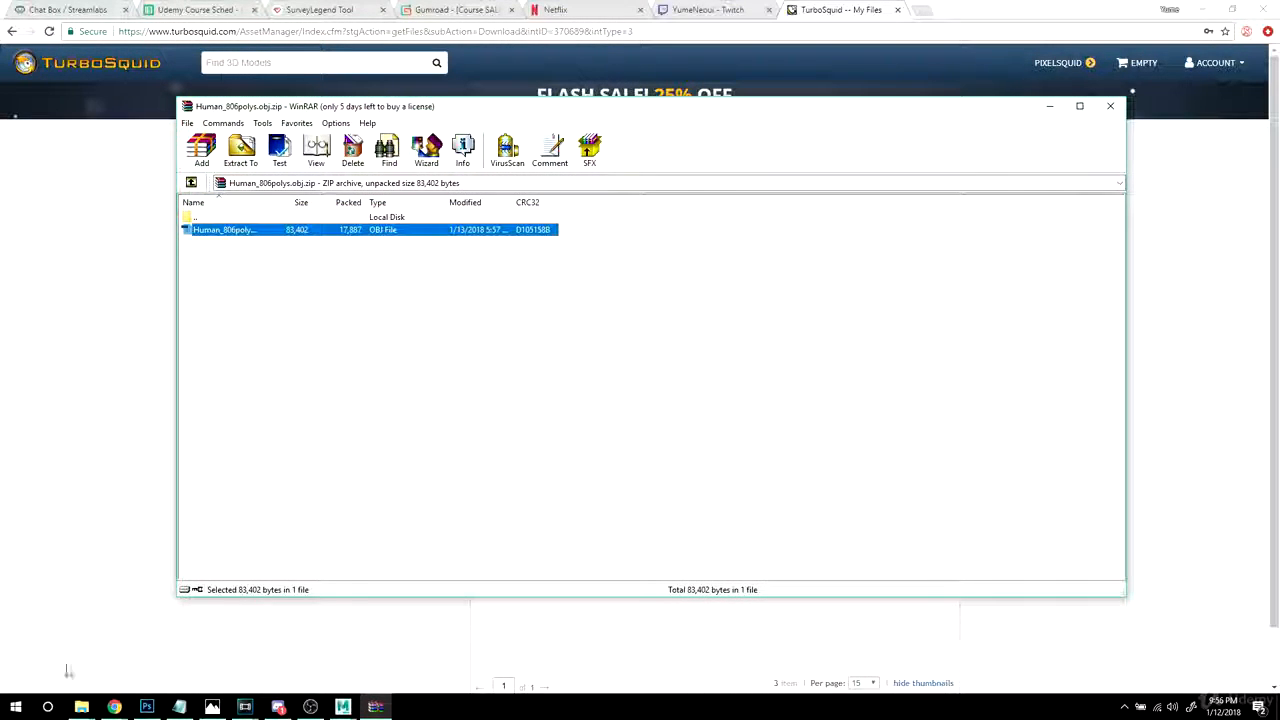
mouse_move(81, 706)
mouse_move(265, 608)
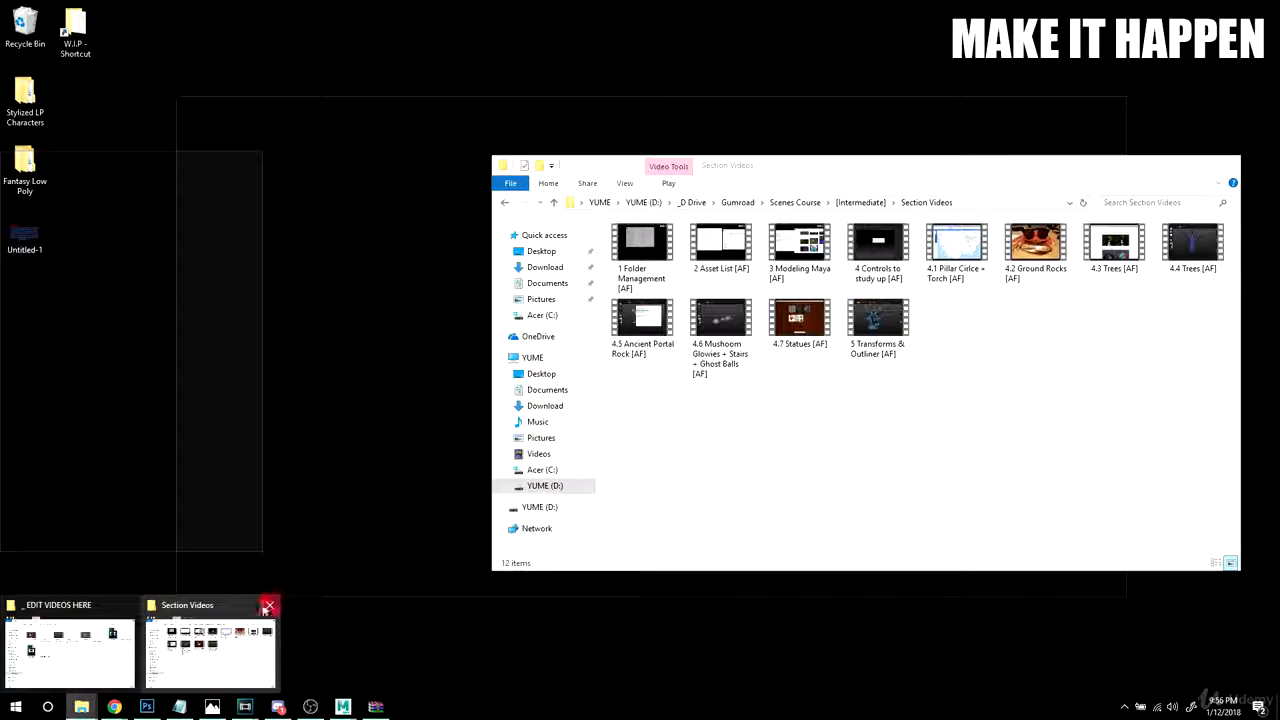
click(76, 650)
drag(380, 172, 690, 187)
drag(206, 231, 155, 628)
drag(85, 697, 496, 272)
click(494, 272)
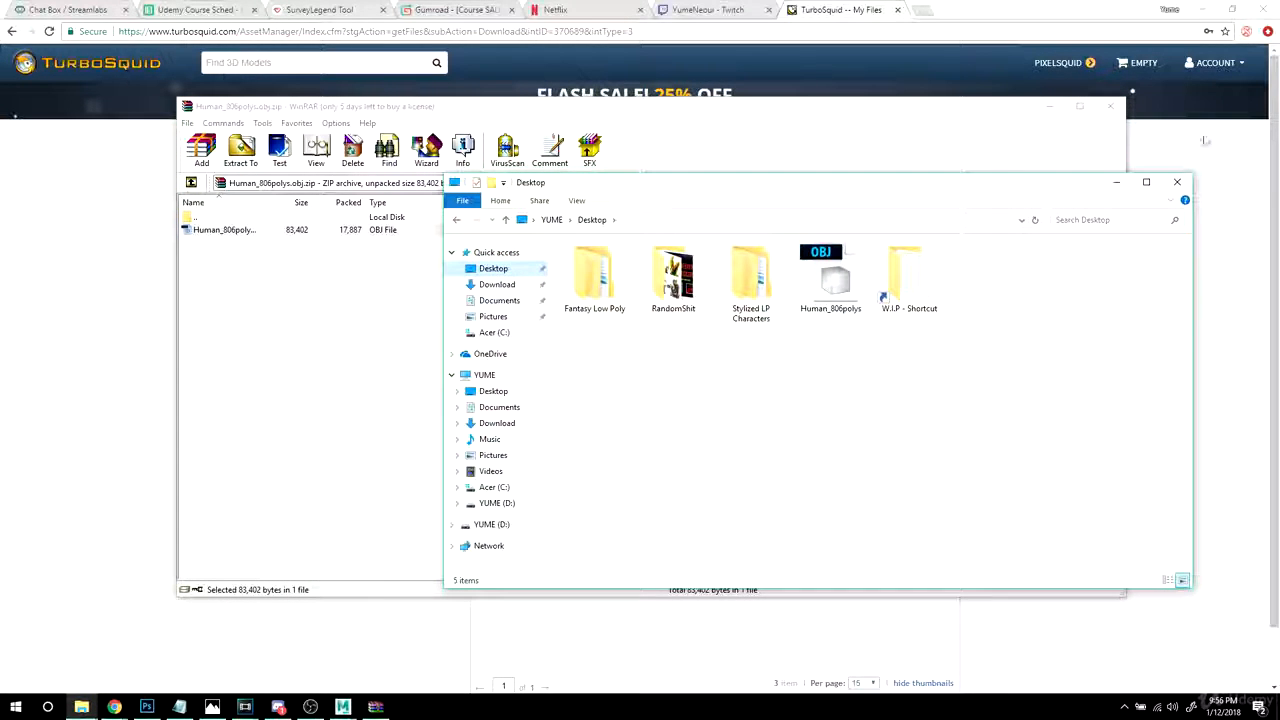
- Close the Desktop folder window and the archive, and minimize the browser
click(1176, 184)
click(1080, 106)
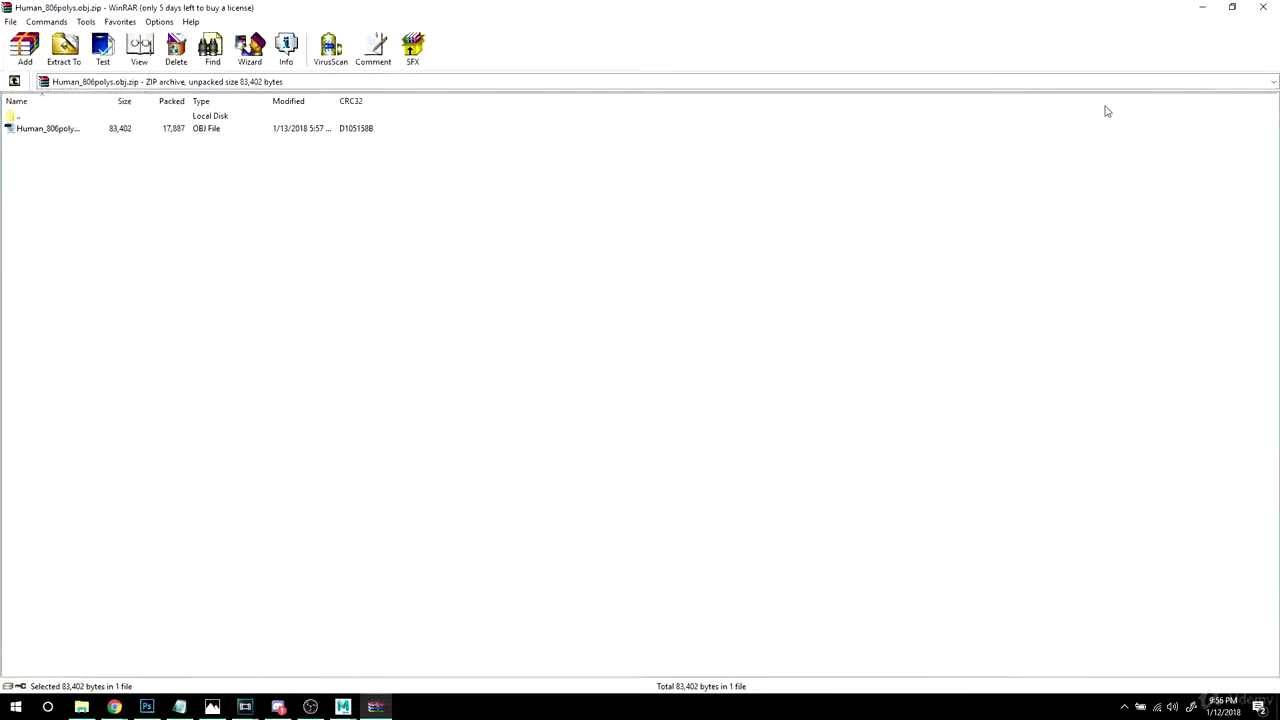
click(1266, 7)
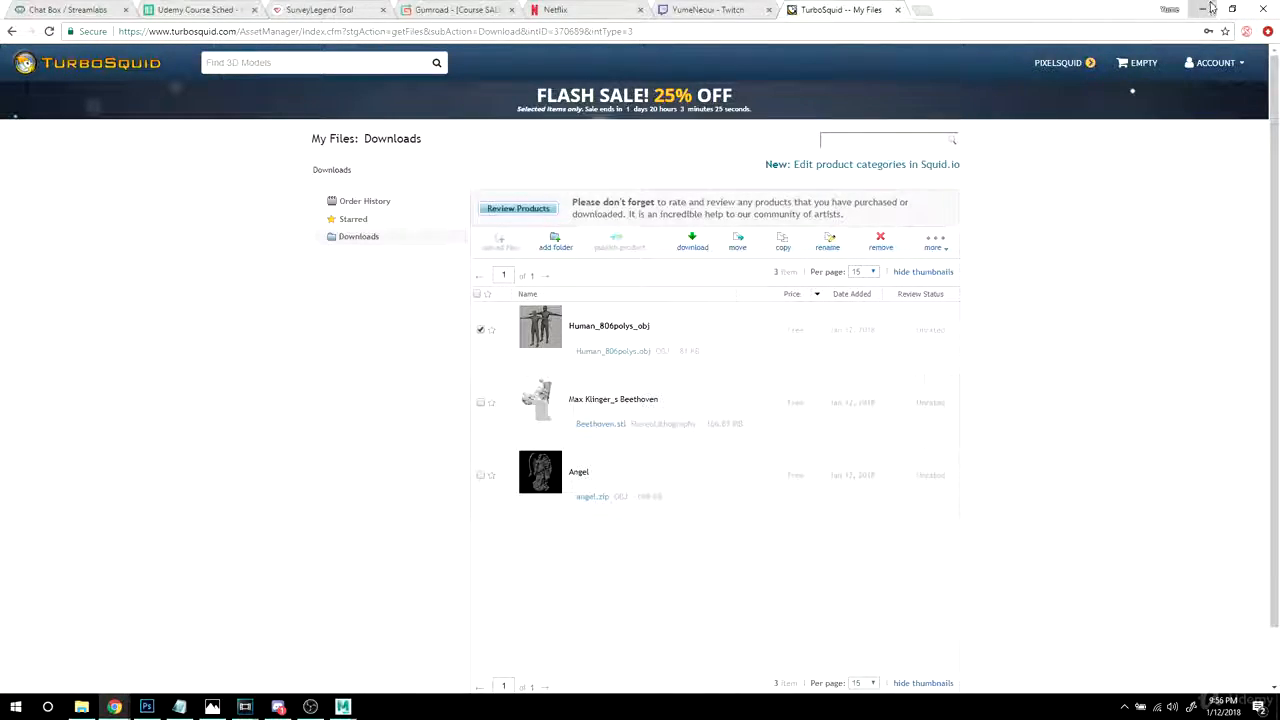
click(1202, 9)
alt+drag(770, 212, 790, 252)
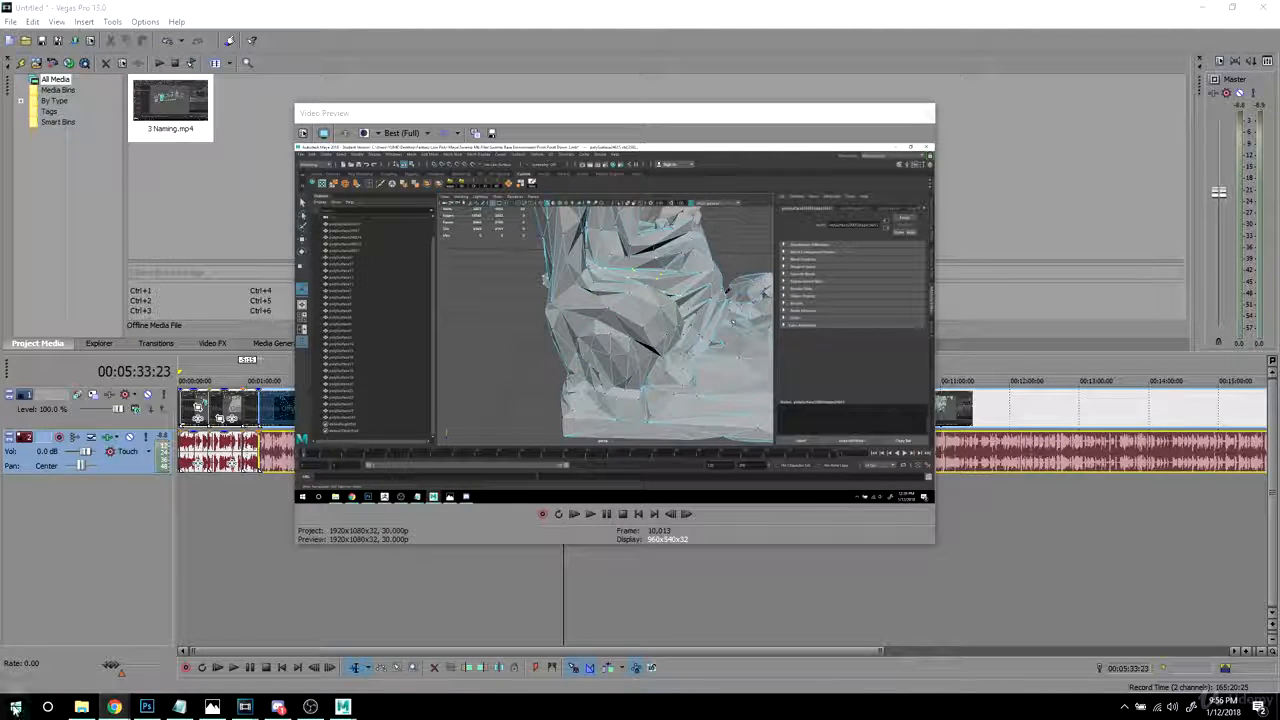
click(15, 708)
text(zb)
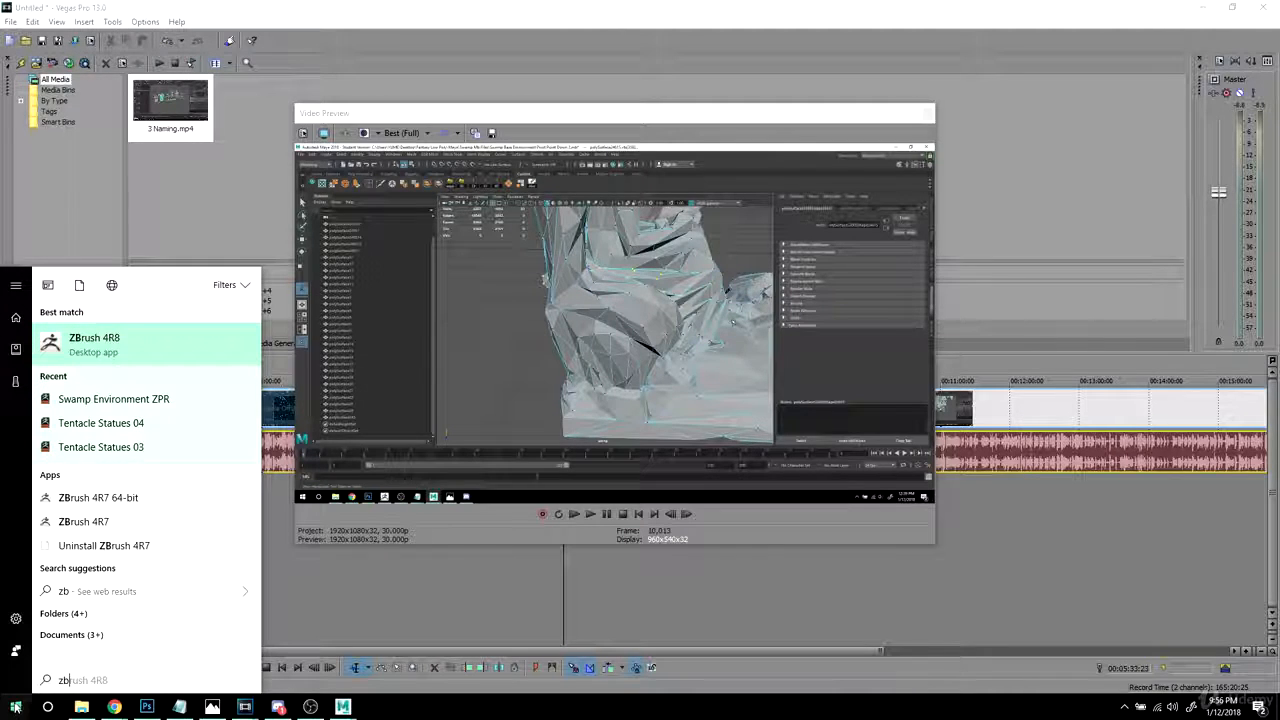
click(15, 708)
- Open the Fantasy Low Poly folder from the Desktop in File Explorer and close the Desktop folder window behind it
click(81, 707)
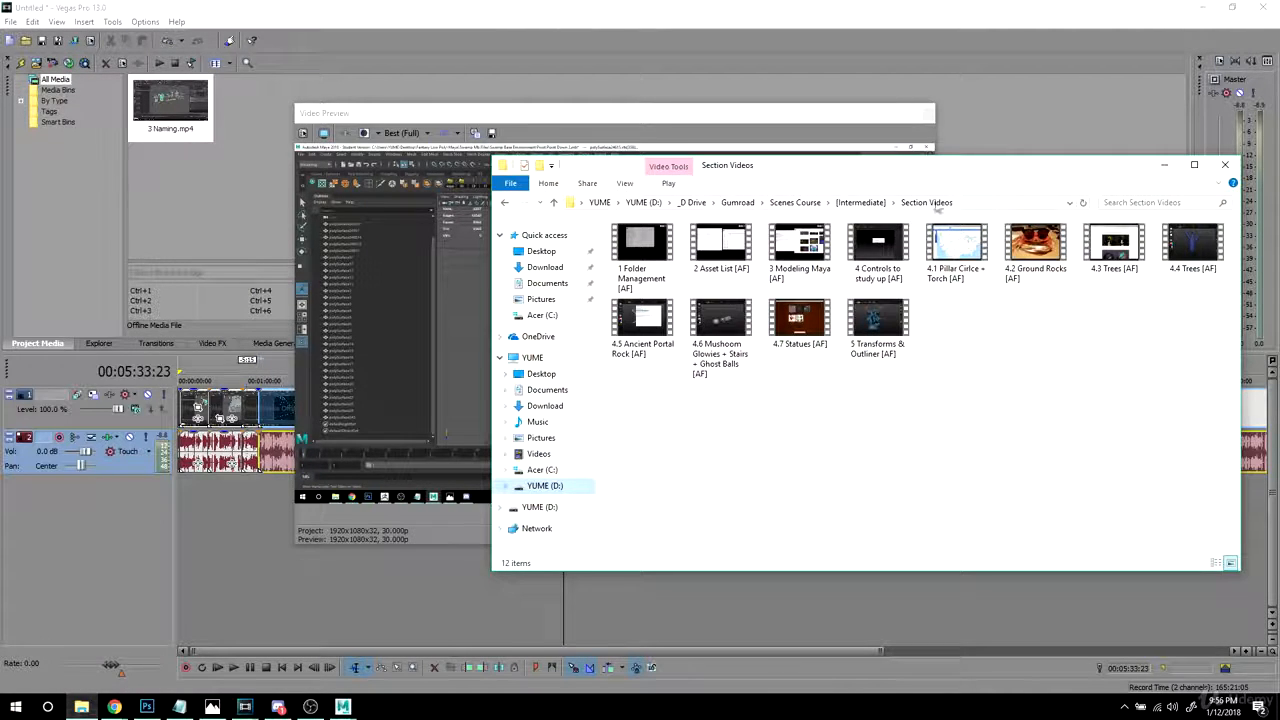
drag(900, 165, 700, 111)
click(340, 197)
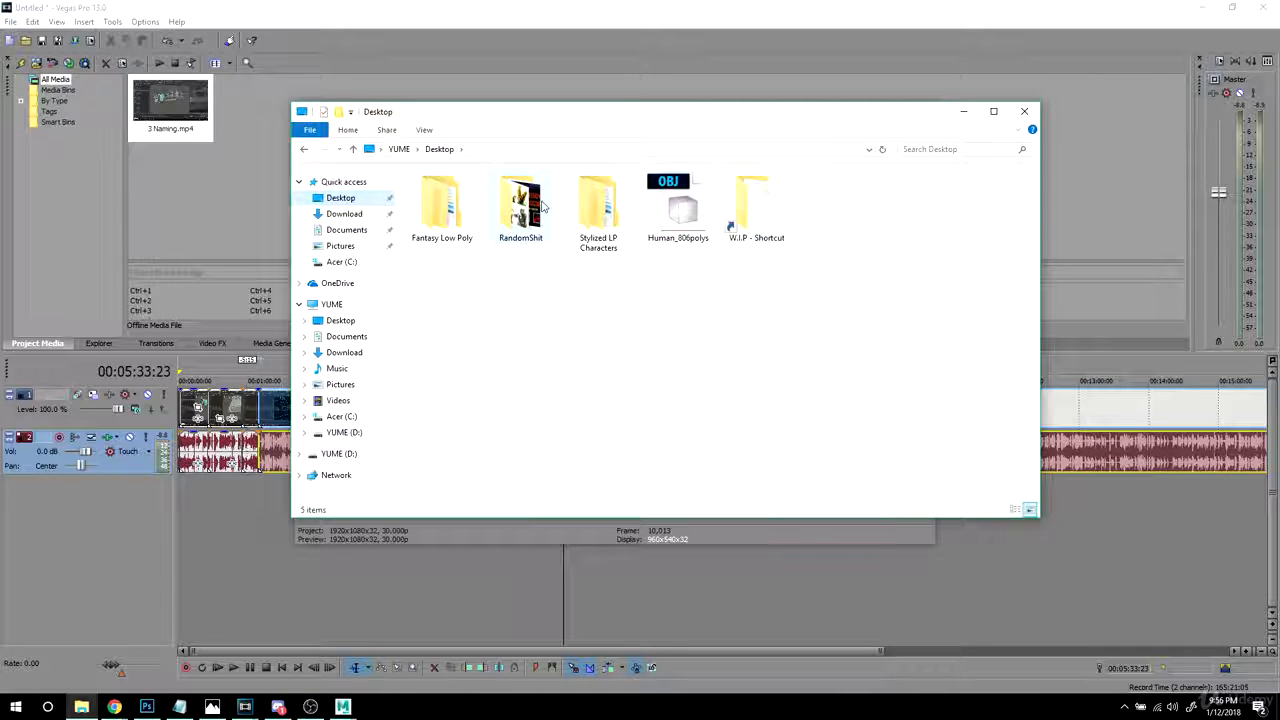
double_click(440, 208)
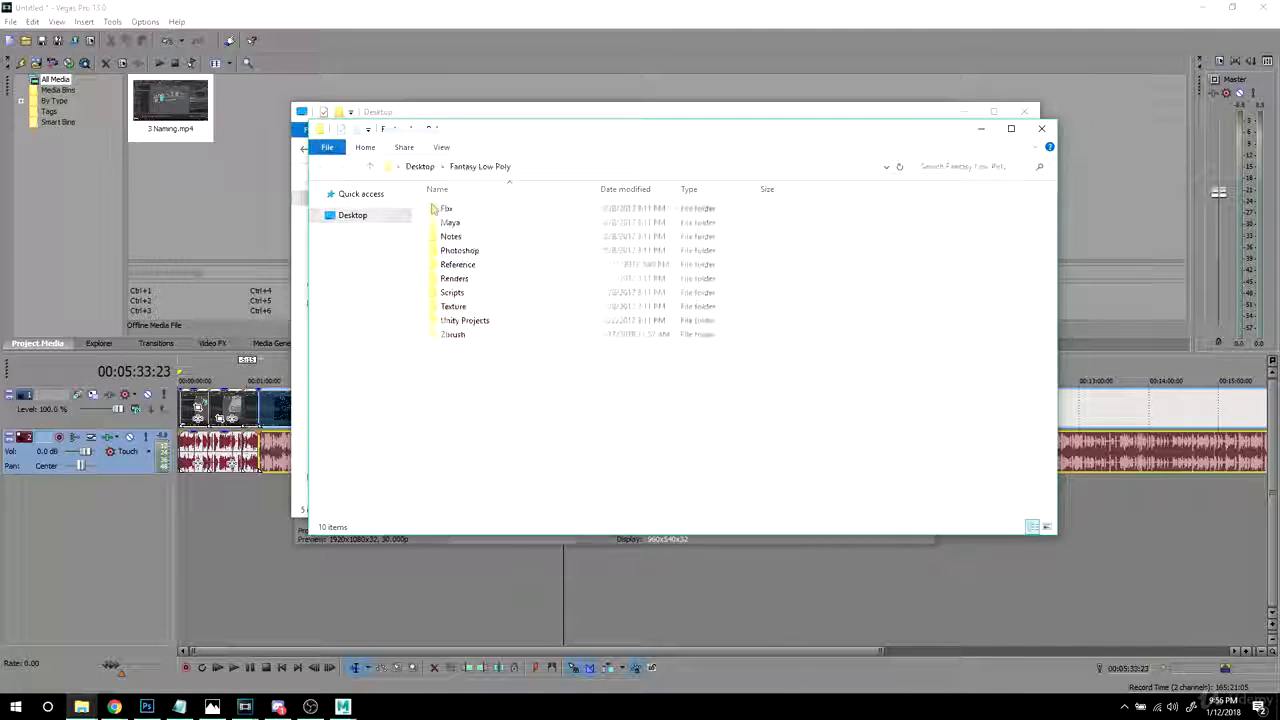
click(1028, 115)
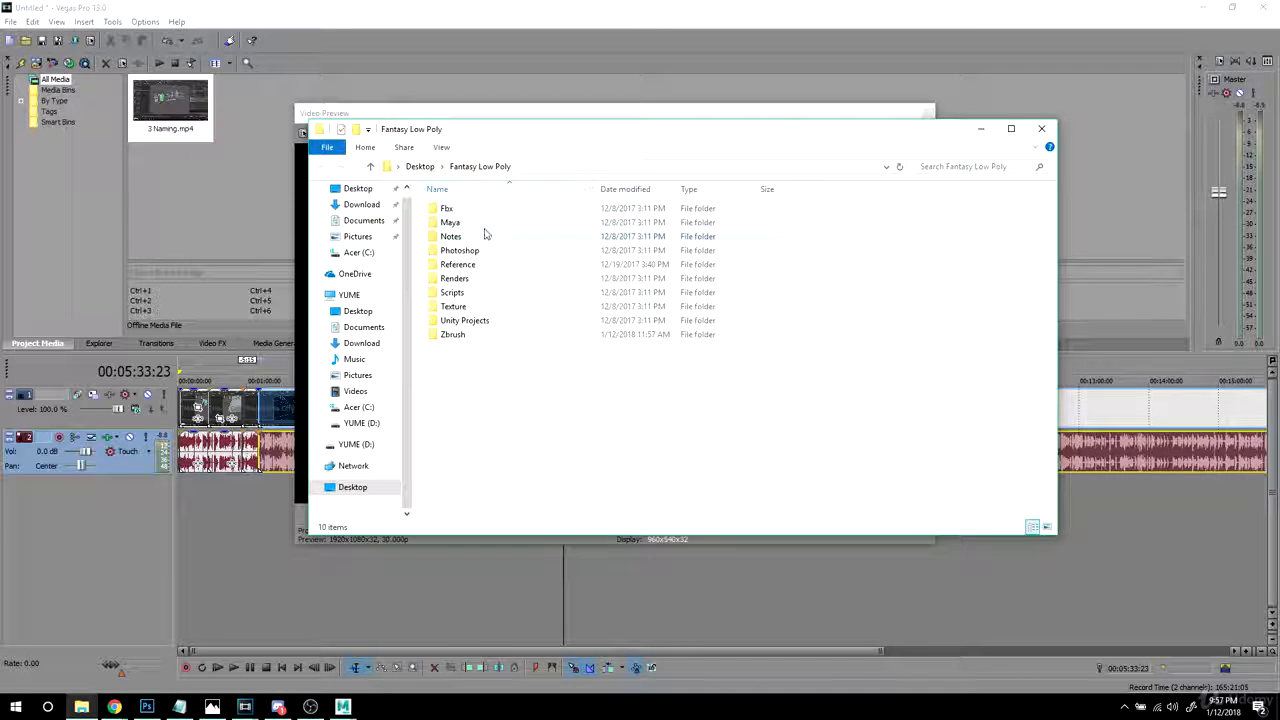
- Open the Swamp Environment ZPR project from the Zbrush folder in ZBrush, and dismiss the Home Page and LightBox
double_click(453, 334)
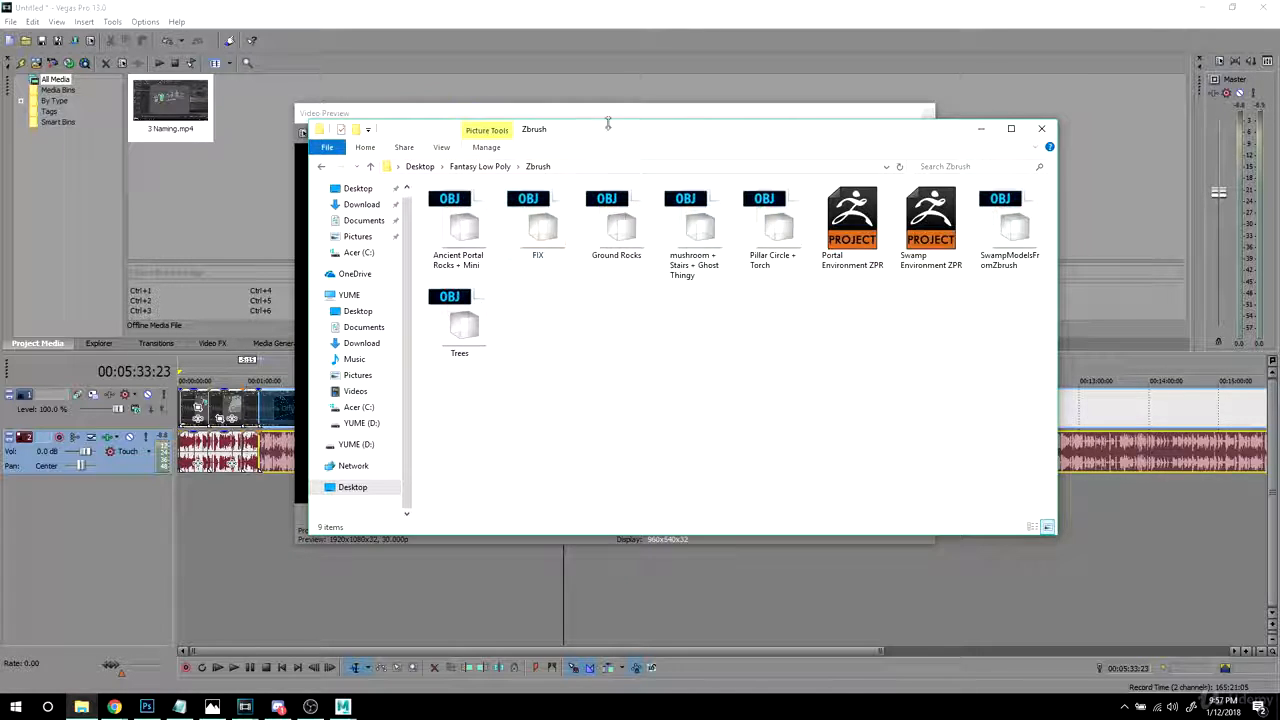
drag(606, 128, 533, 148)
double_click(855, 225)
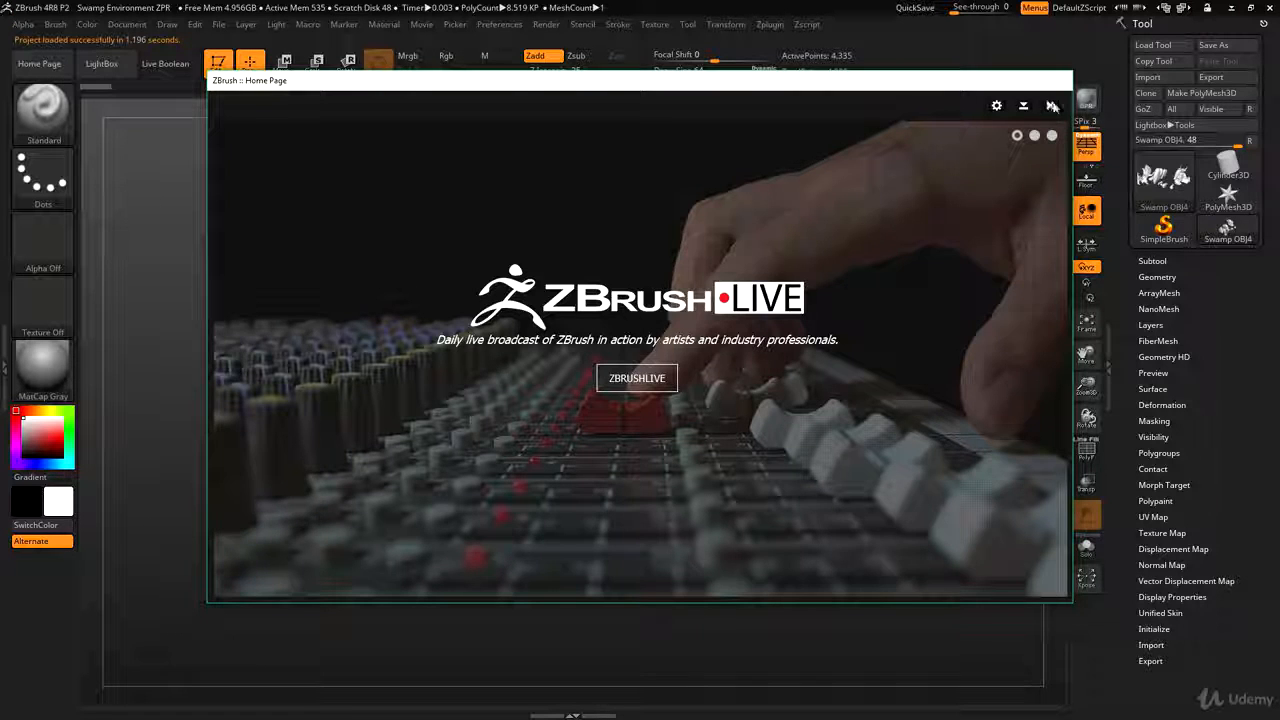
click(1052, 103)
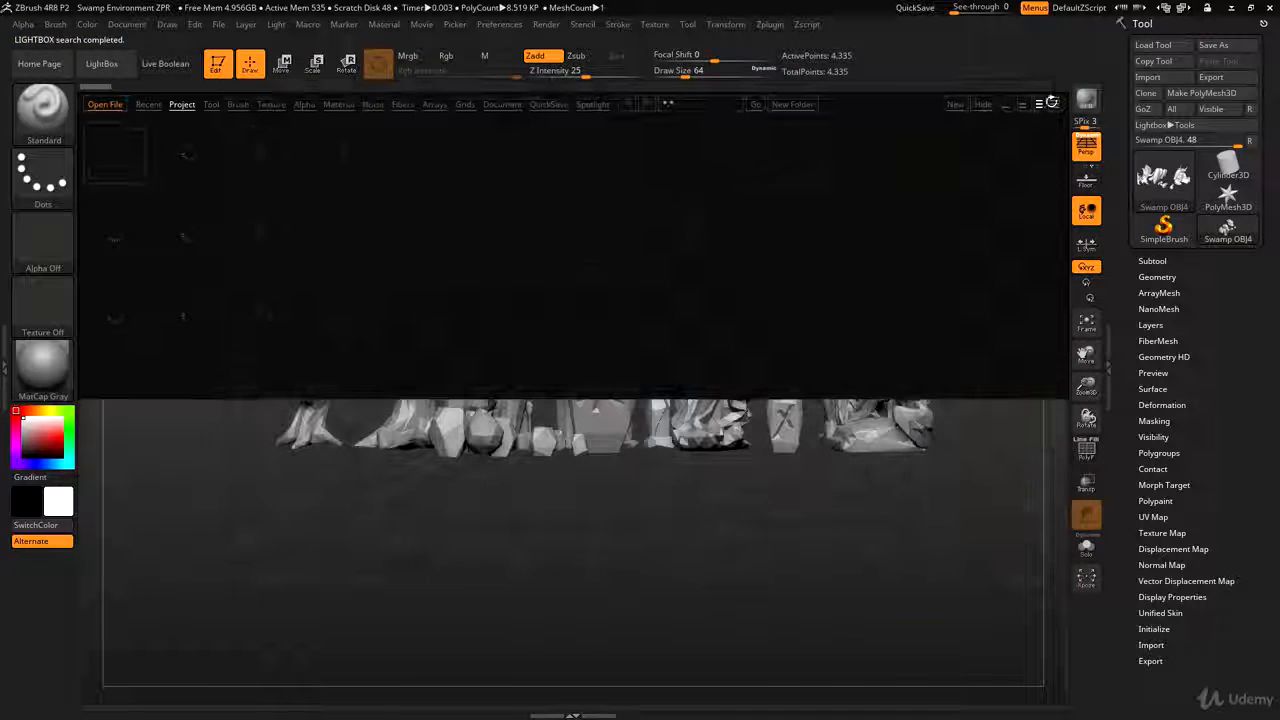
click(101, 63)
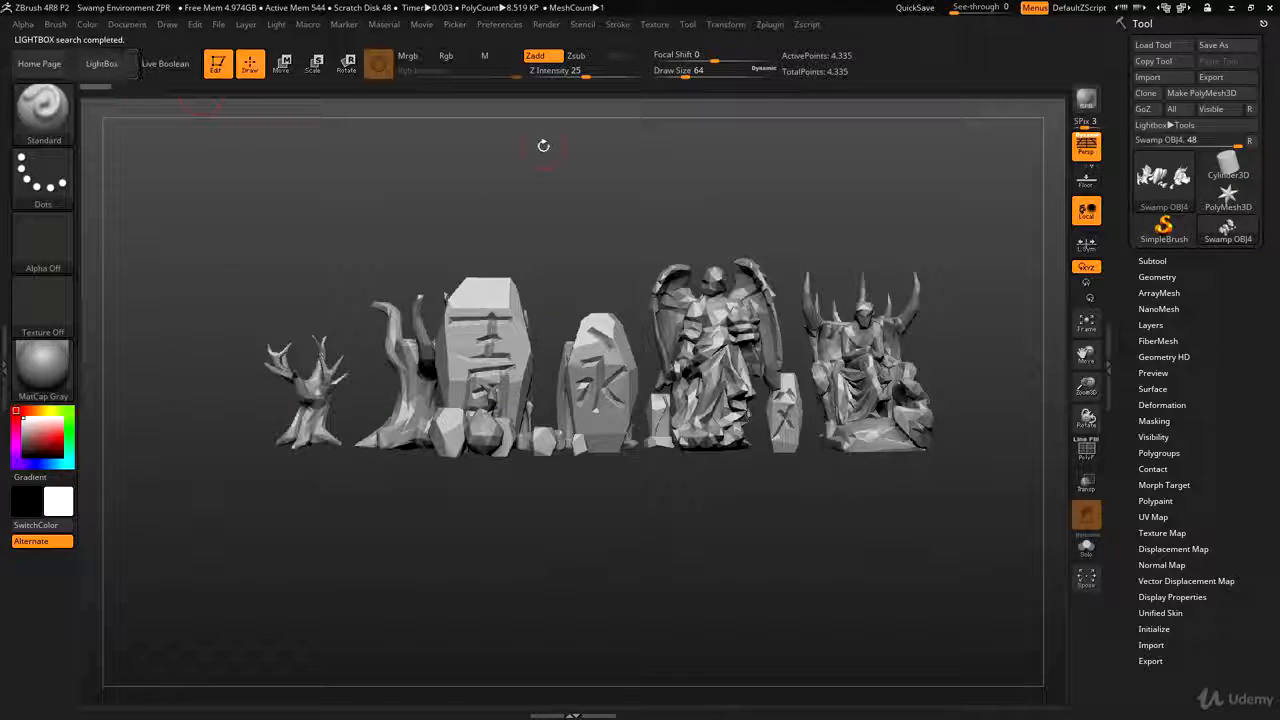
- Duplicate the Swamp OBJ4 subtool containing the trees, rocks and statues
alt+drag(543, 146, 545, 210)
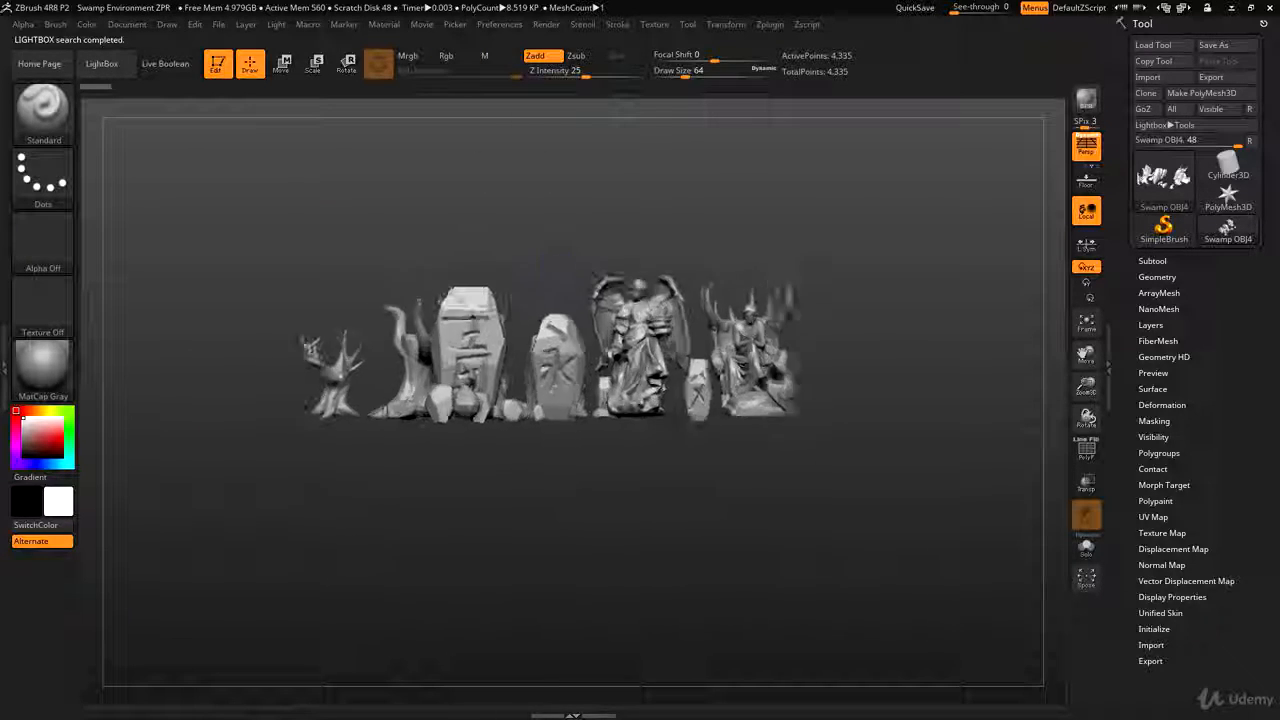
drag(711, 186, 675, 216)
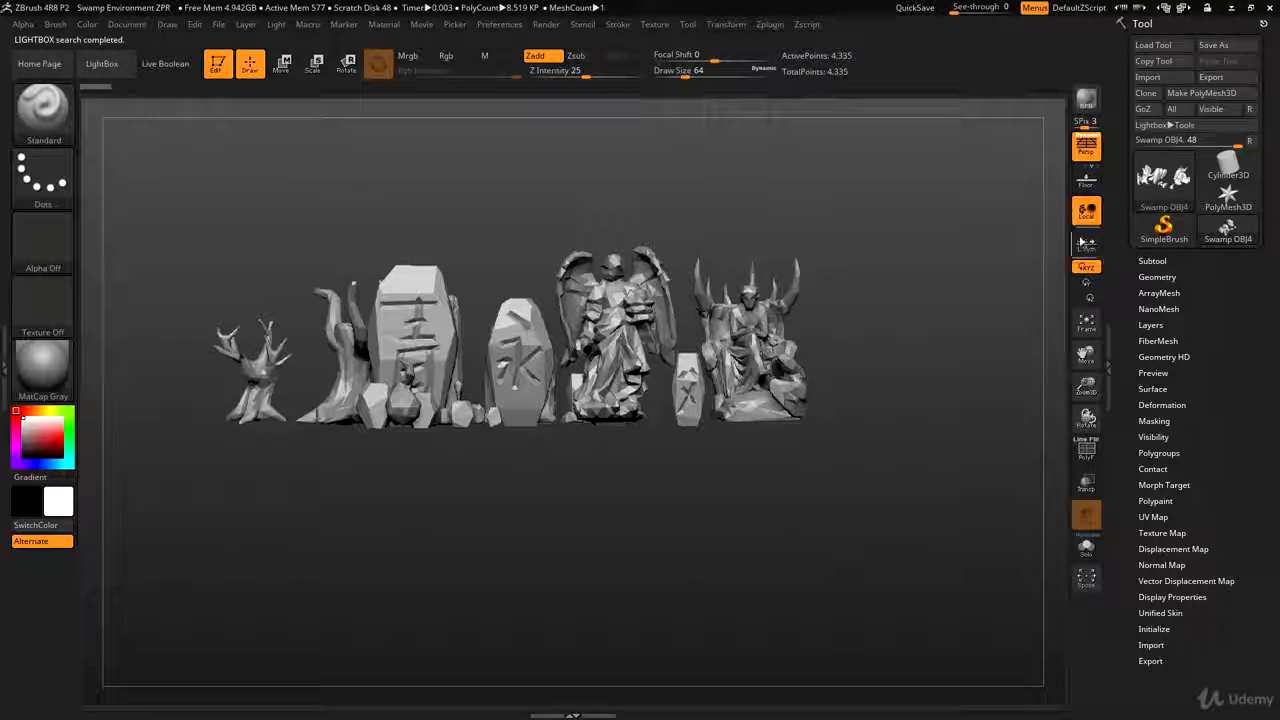
click(1152, 261)
alt+drag(771, 200, 822, 245)
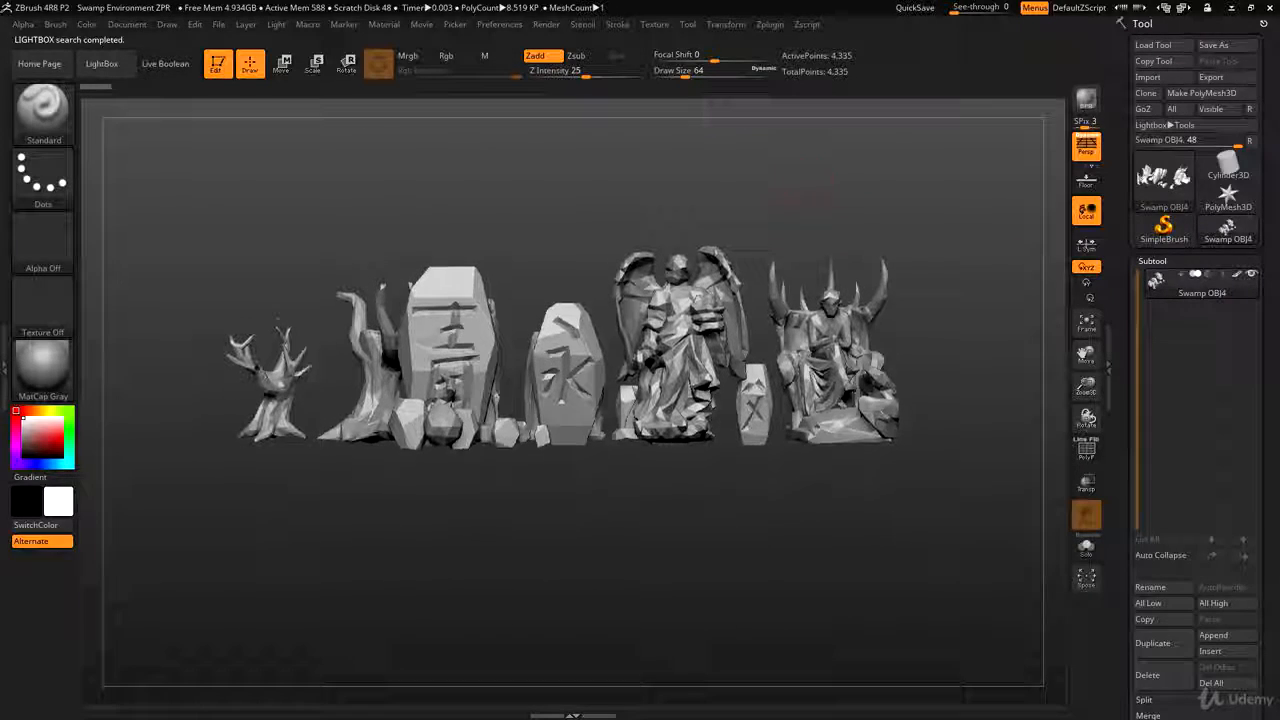
click(1152, 643)
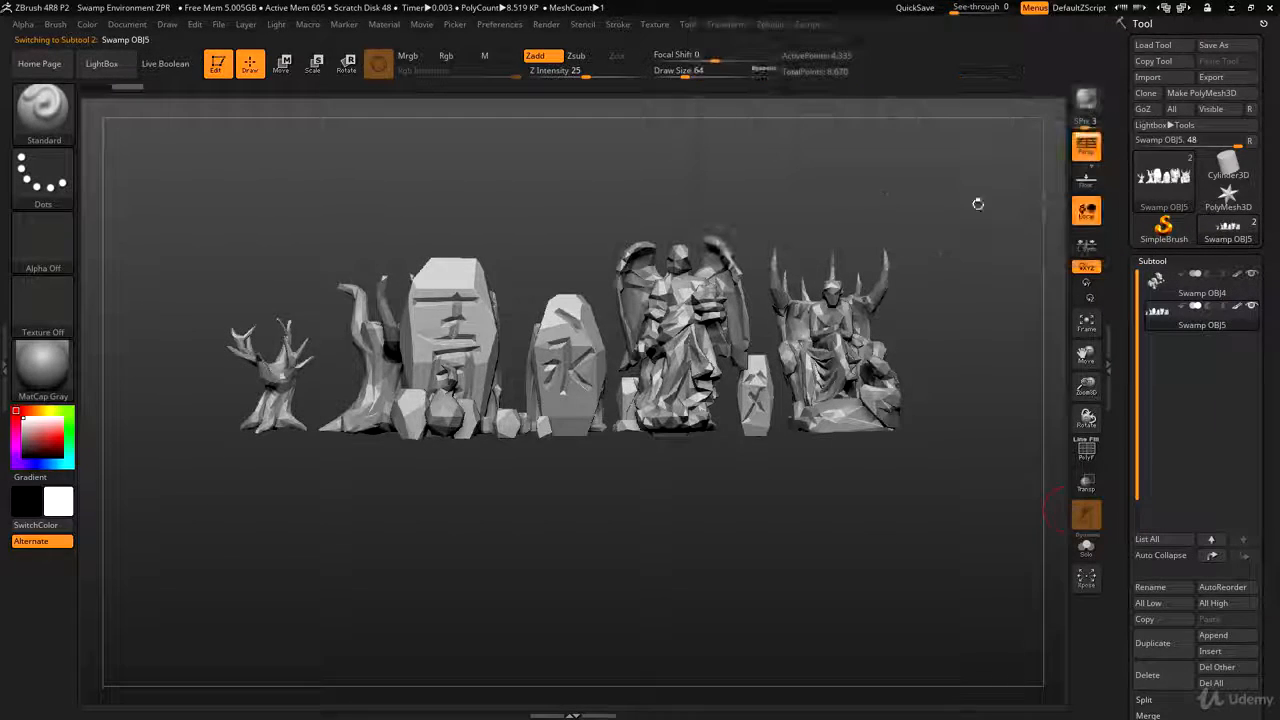
- Import Human_806polys from the Desktop into the duplicated subtool and view it beside the swamp models
alt+drag(896, 173, 830, 245)
click(1148, 77)
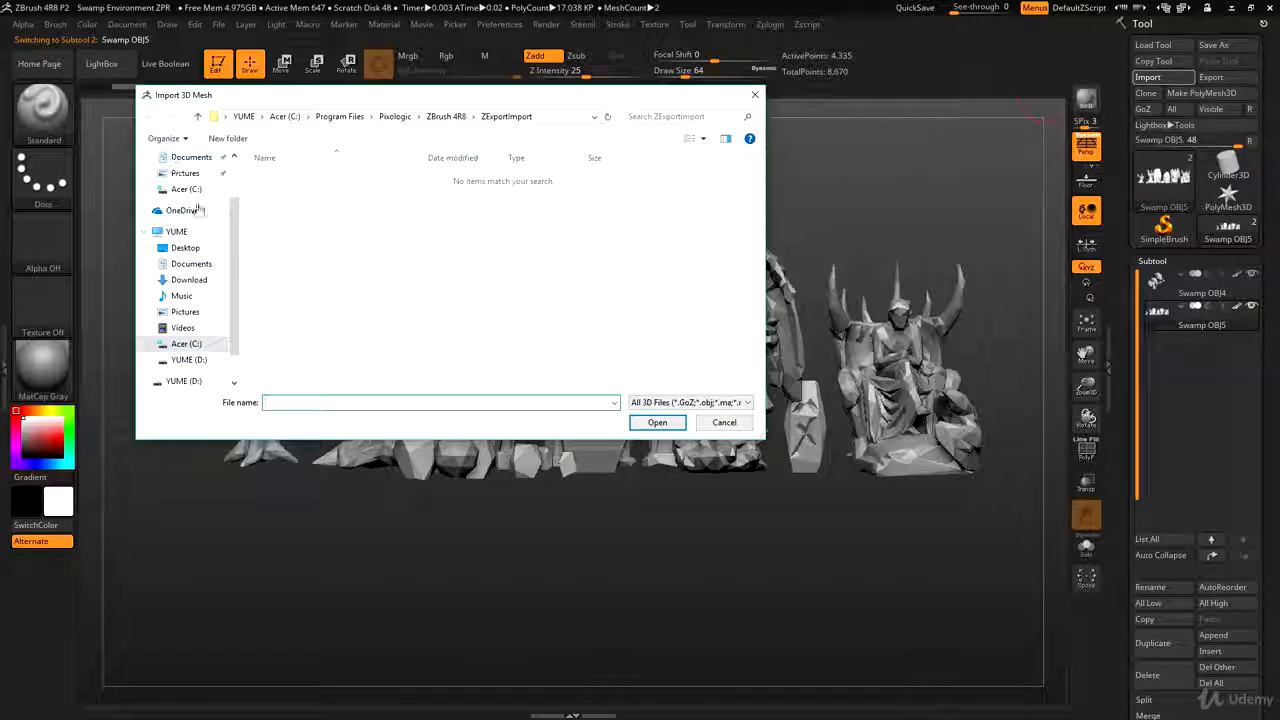
click(205, 250)
double_click(504, 185)
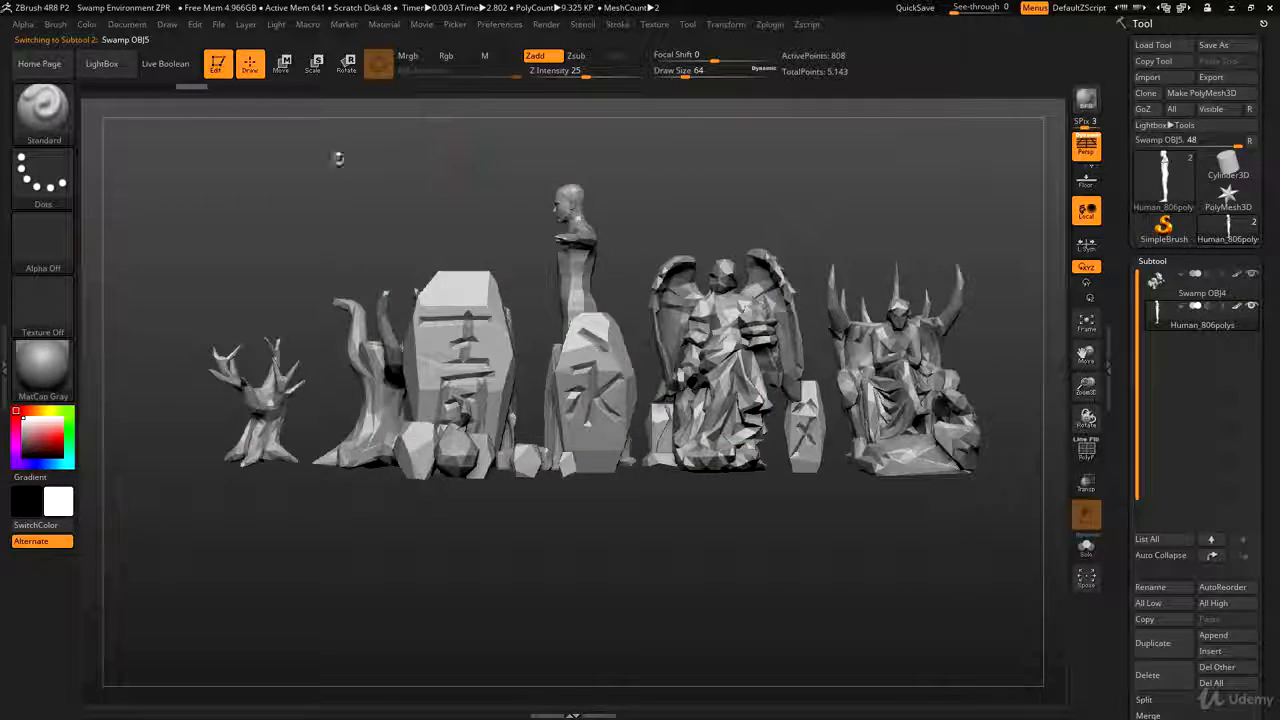
drag(850, 280, 885, 225)
alt+drag(745, 215, 643, 180)
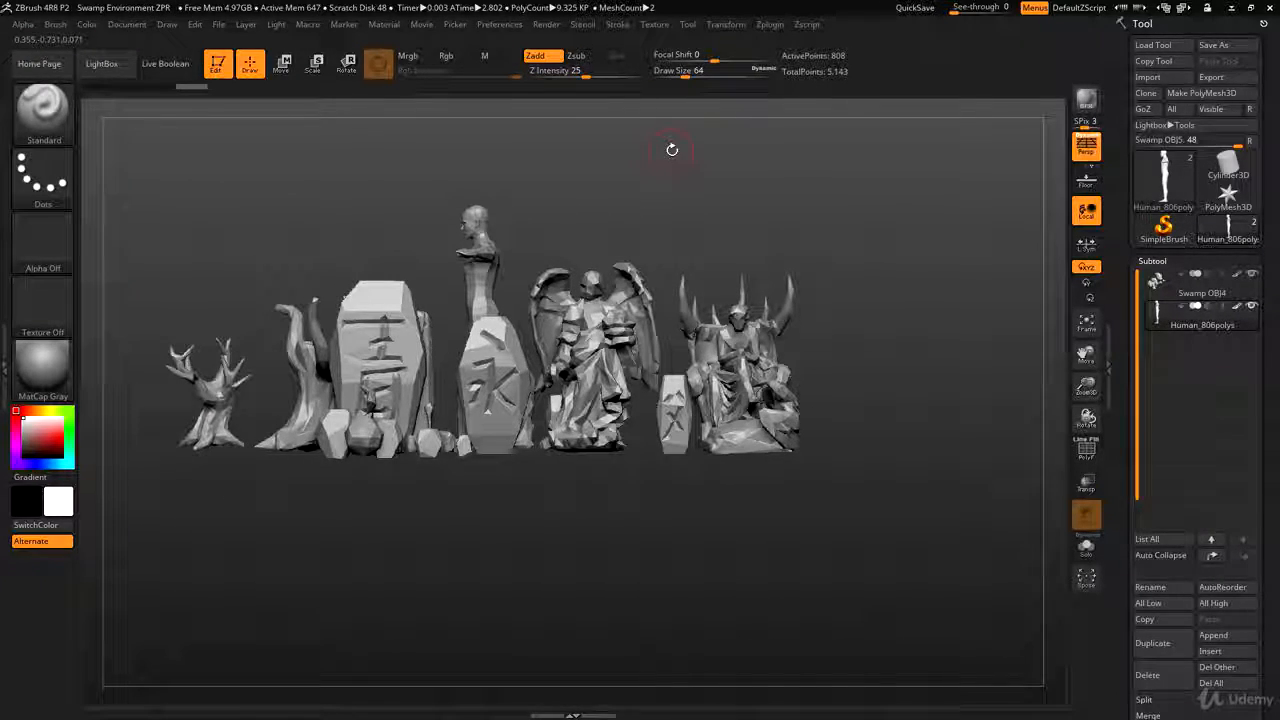
- Orbit to face the human model and shrink it strongly with the Size deformation
click(282, 64)
mouse_move(480, 235)
mouse_down()
mouse_move(488, 327)
mouse_move(495, 237)
mouse_up()
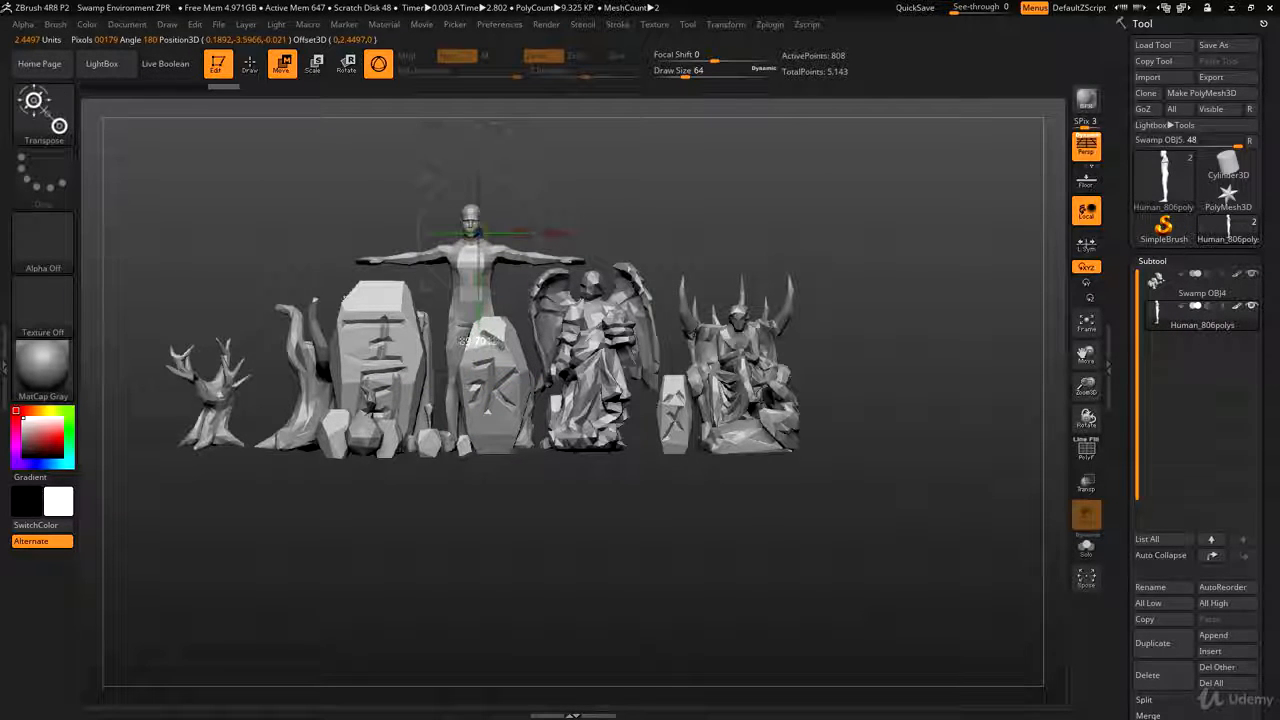
alt+drag(511, 299, 491, 283)
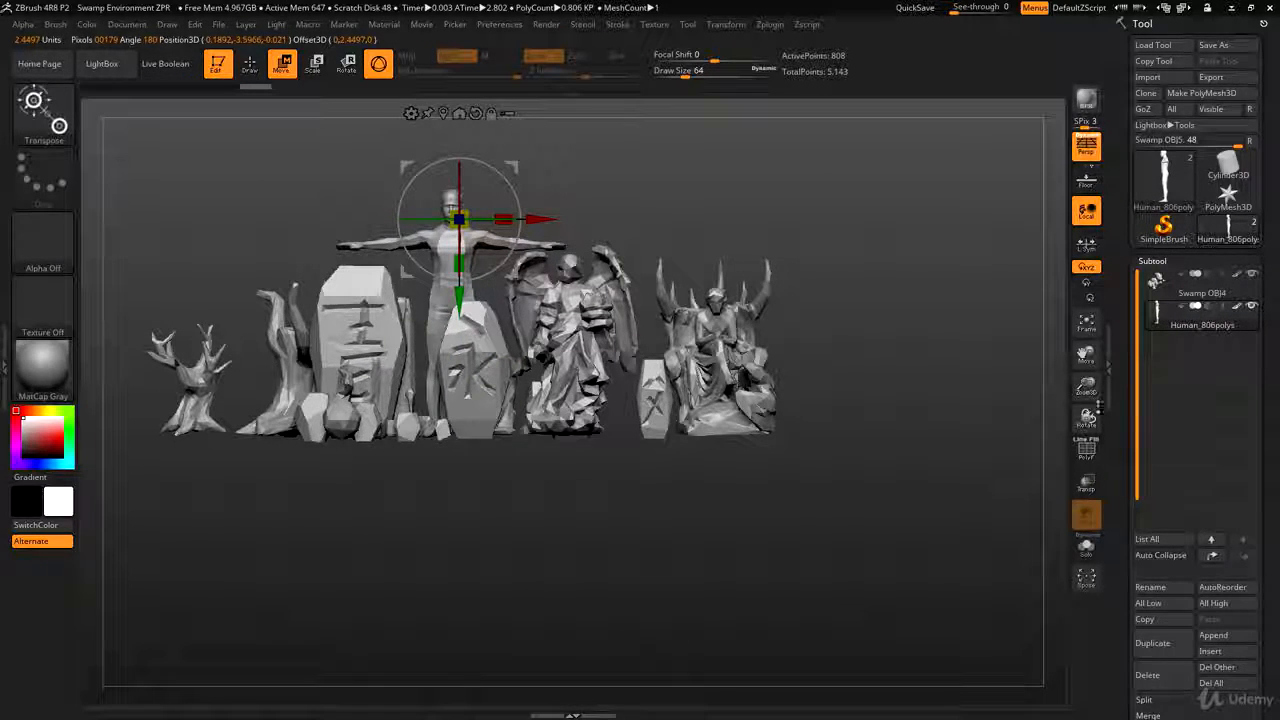
scroll(1140, 640, down, 5)
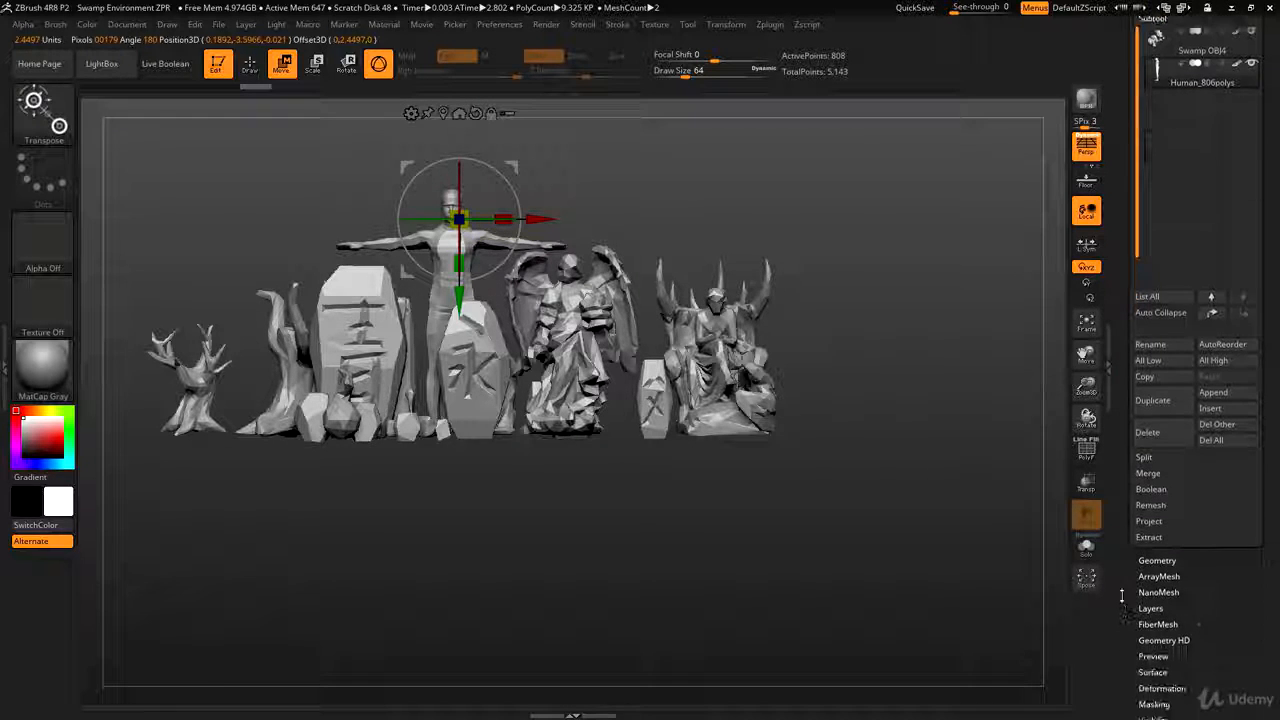
click(1162, 689)
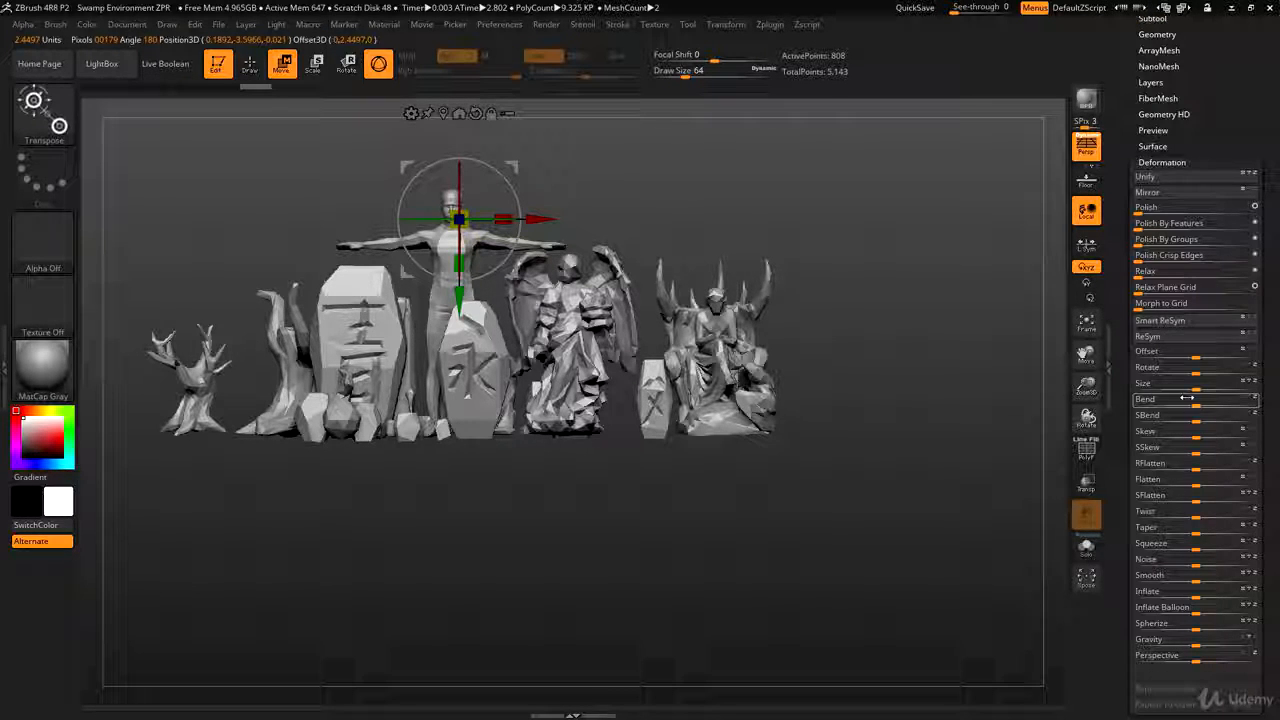
drag(1185, 387, 1153, 387)
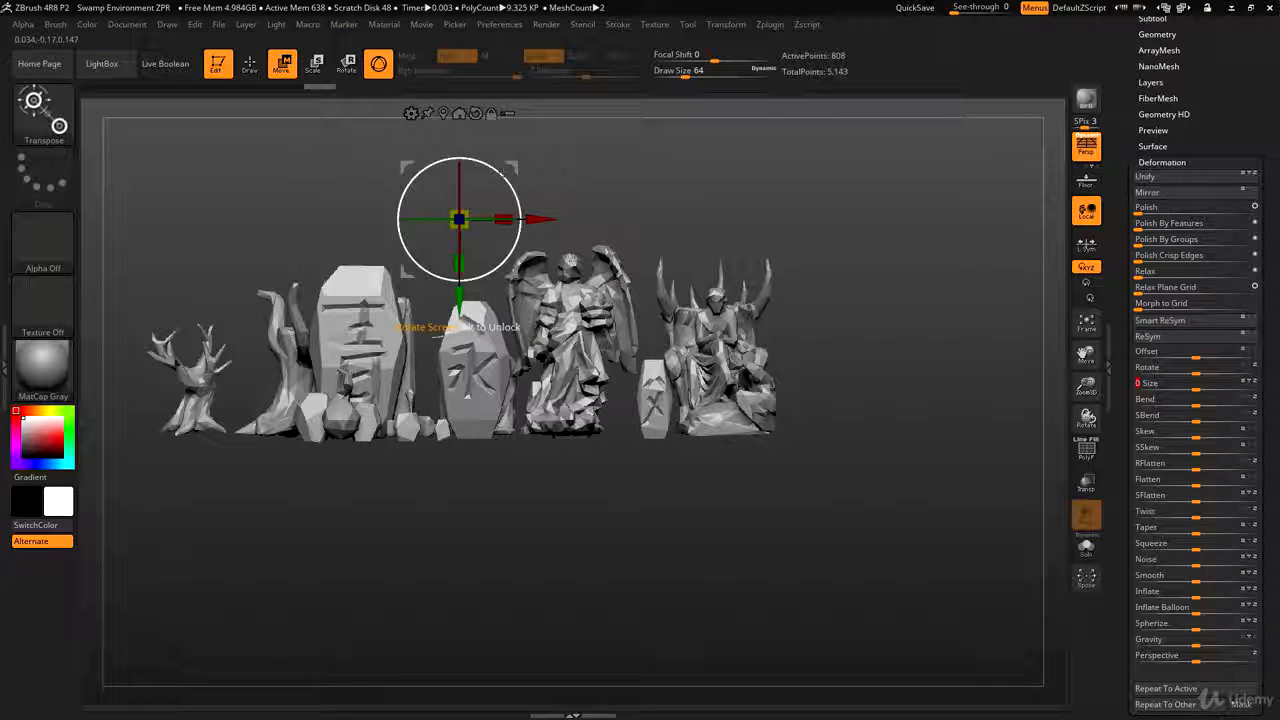
- From the side view, move the human model about 2.6 units along X to the seated horned statue's depth and raise it along Y
drag(512, 167, 835, 210)
key(f)
alt+drag(760, 525, 404, 480)
key(q)
mouse_move(843, 334)
mouse_down()
mouse_move(857, 334)
mouse_move(869, 371)
mouse_move(850, 316)
mouse_move(846, 337)
mouse_move(887, 298)
mouse_up()
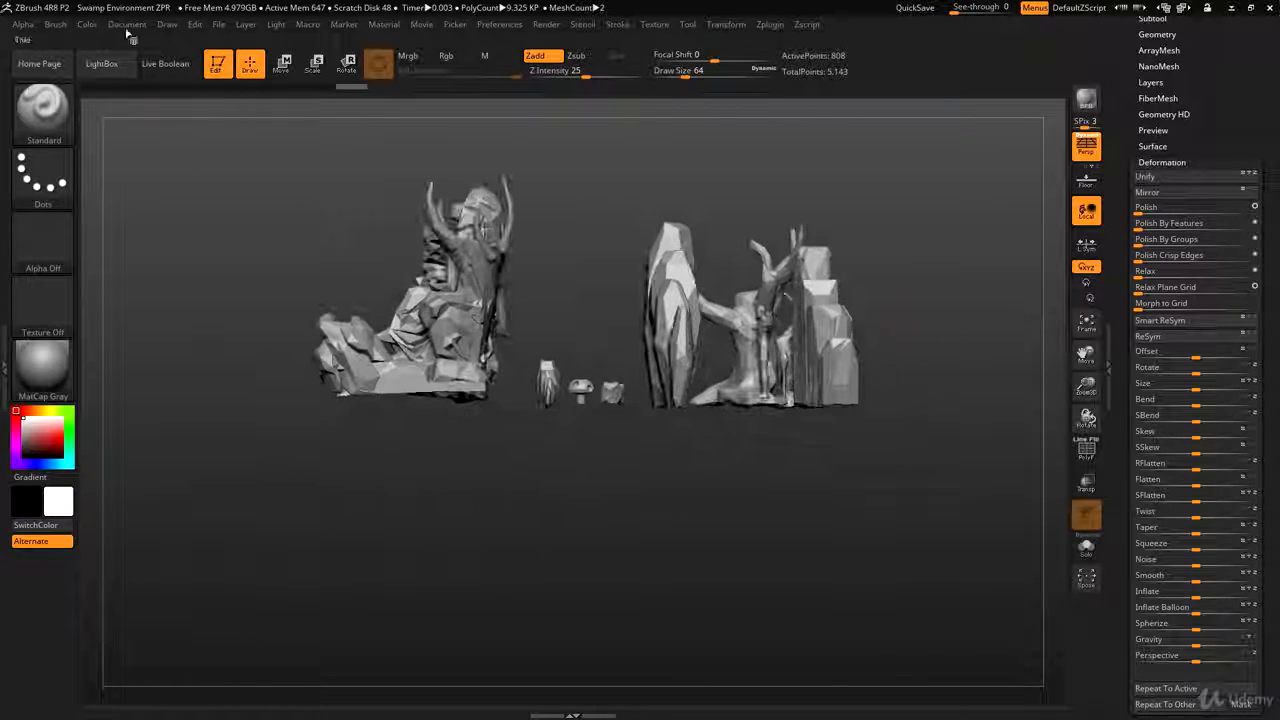
click(282, 64)
click(765, 320)
click(782, 217)
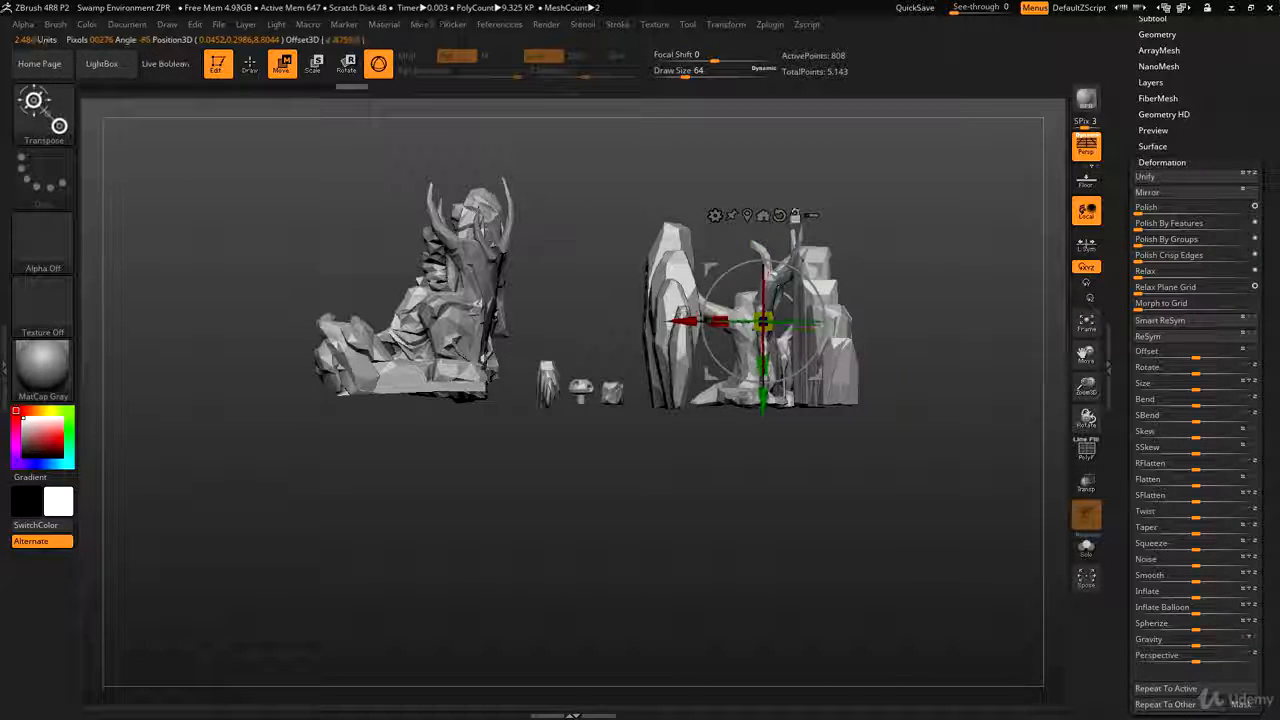
drag(686, 320, 346, 321)
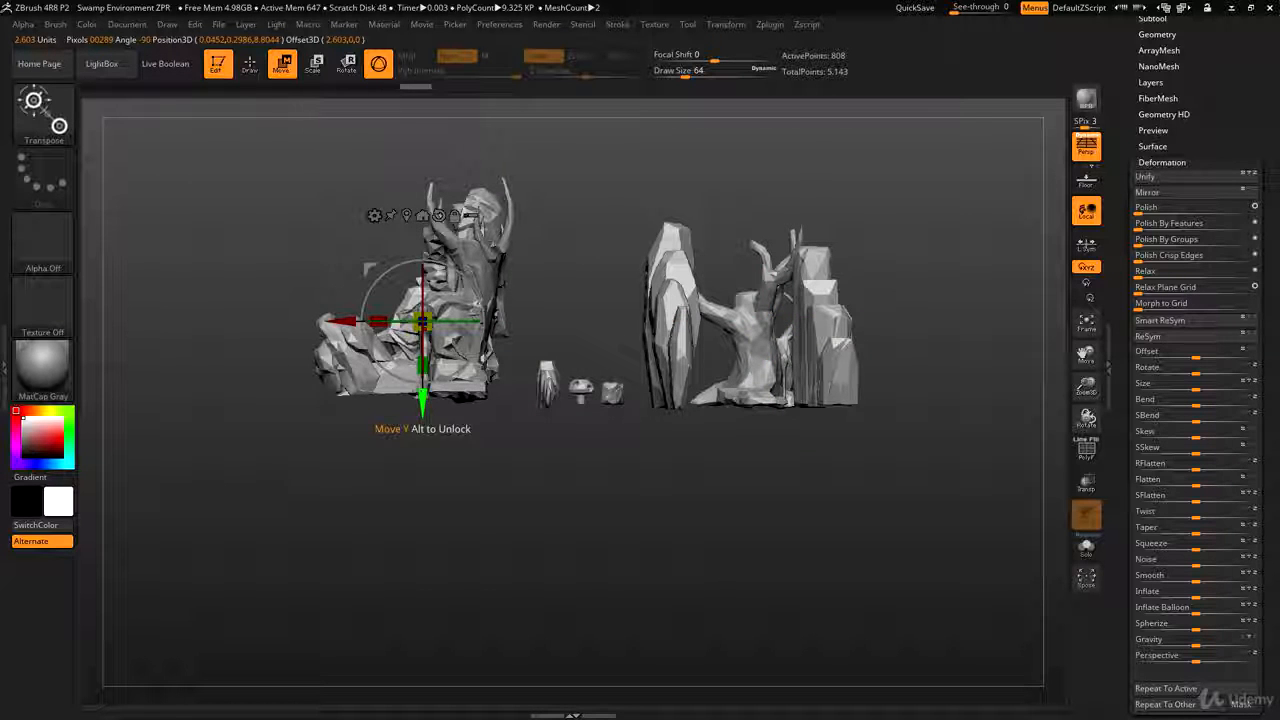
drag(422, 404, 422, 335)
key(q)
- From the front view, shift the human model along Z until it stands just beside the seated horned statue
mouse_move(443, 452)
shift+mouse_down()
mouse_move(535, 470)
mouse_move(537, 425)
mouse_move(635, 418)
shift+mouse_up()
click(282, 65)
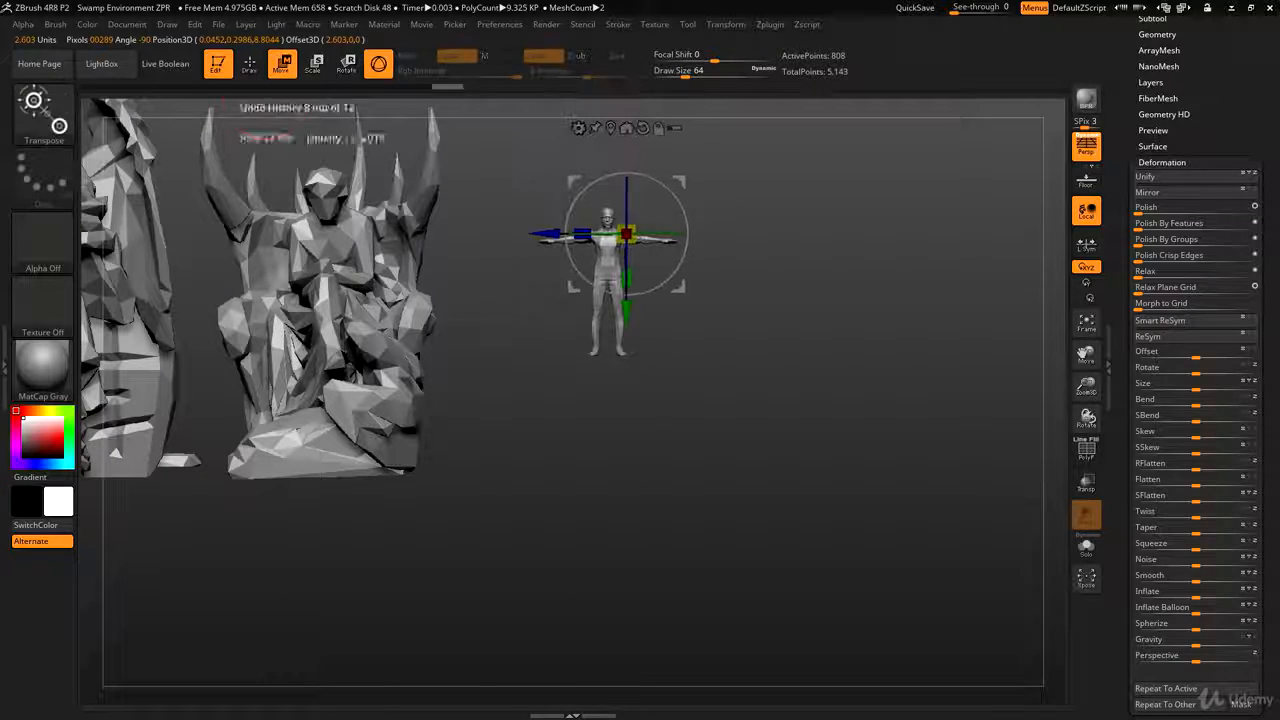
drag(543, 233, 334, 214)
key(q)
mouse_move(569, 331)
alt+mouse_down()
mouse_move(583, 341)
mouse_move(606, 305)
alt+mouse_up()
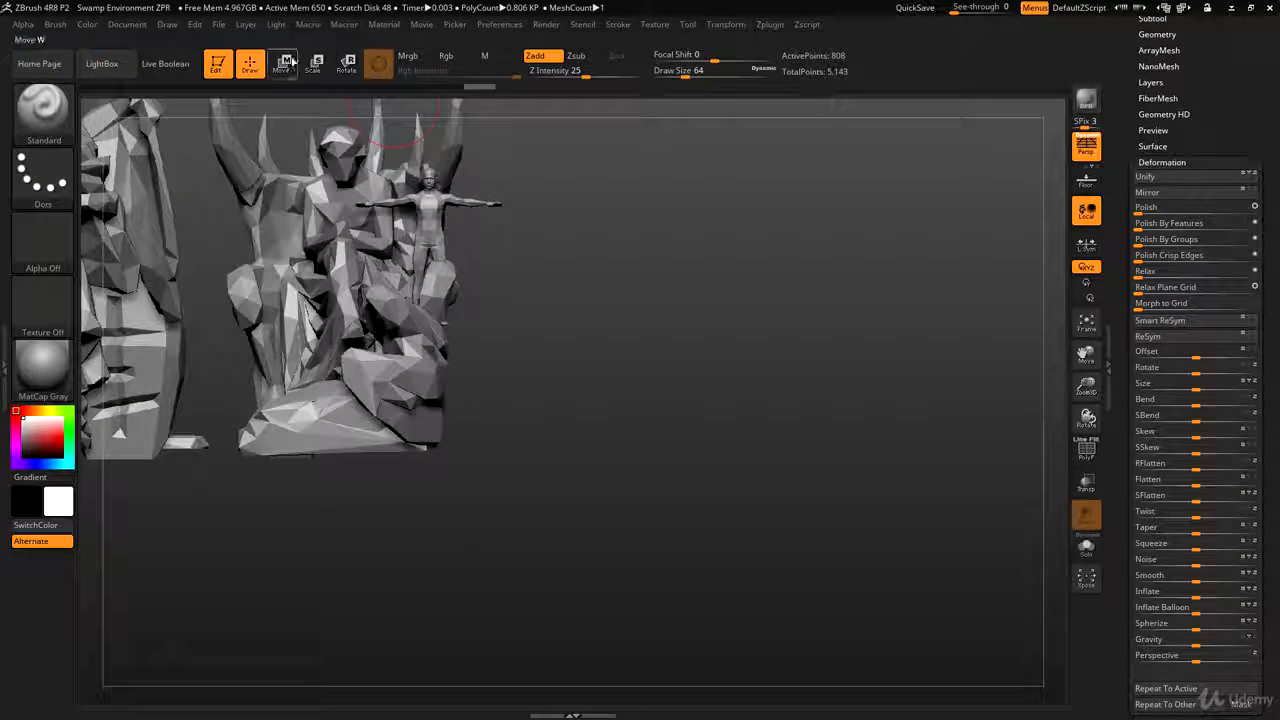
click(290, 62)
mouse_move(378, 197)
mouse_down()
mouse_move(409, 198)
mouse_move(387, 197)
mouse_up()
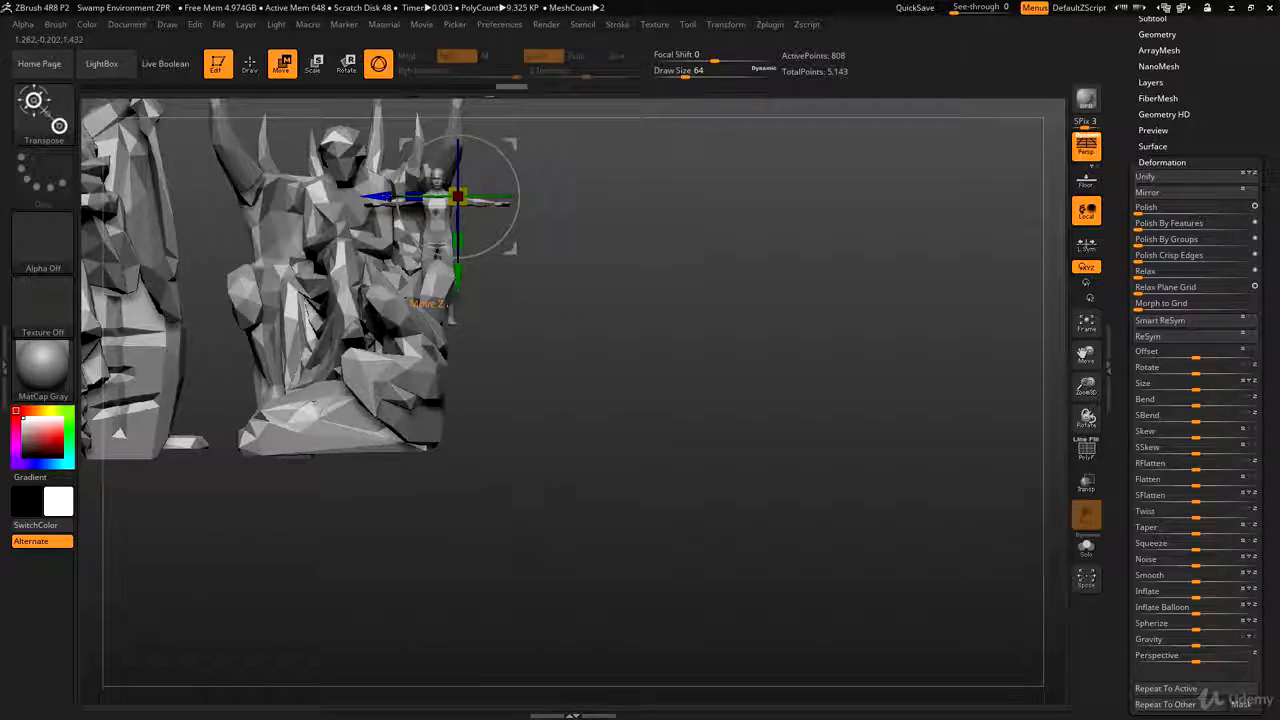
mouse_move(606, 340)
mouse_down()
mouse_move(440, 345)
mouse_move(680, 345)
mouse_move(400, 346)
mouse_move(645, 363)
mouse_move(640, 325)
mouse_move(648, 394)
mouse_move(642, 365)
mouse_up()
key(q)
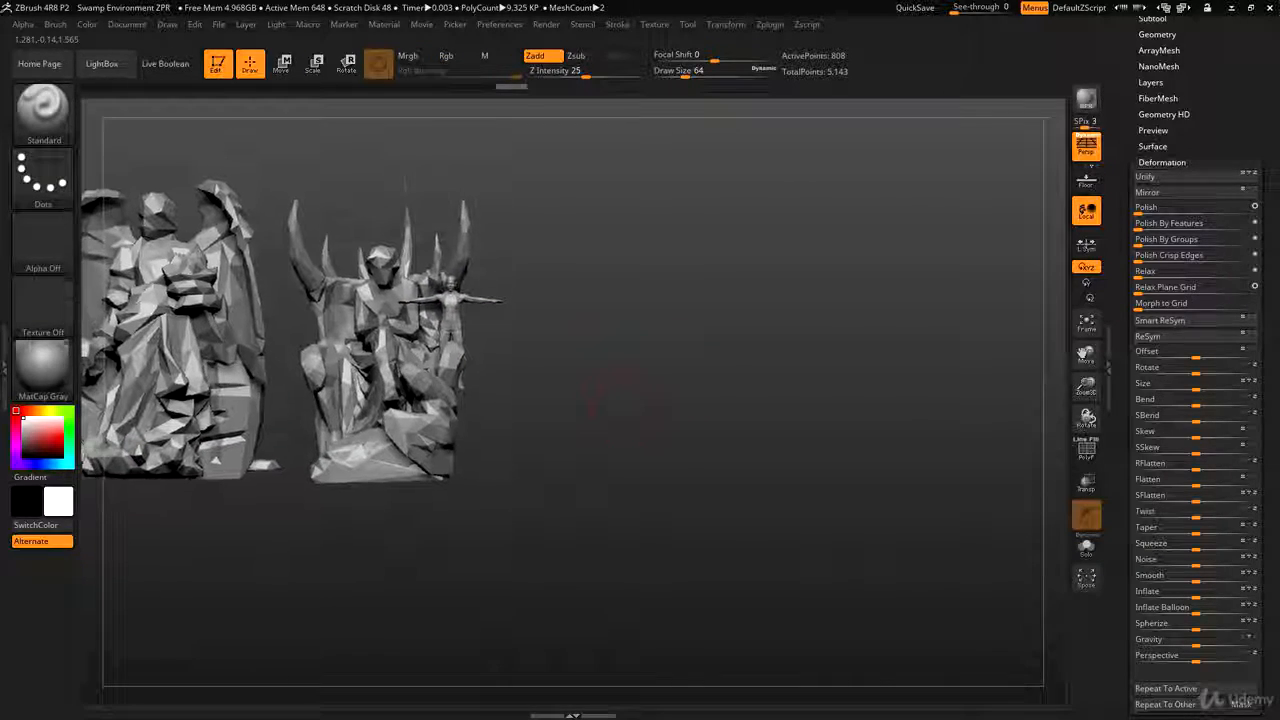
click(285, 71)
drag(386, 296, 505, 296)
key(q)
- Frame the human model, expand the Subtool list and turn on PolyFrame to show its wireframe
mouse_move(720, 388)
alt+mouse_down()
mouse_move(617, 434)
mouse_move(991, 491)
alt+mouse_up()
mouse_move(648, 602)
alt+mouse_down()
mouse_move(774, 406)
mouse_move(752, 426)
alt+mouse_up()
key(s)
mouse_move(778, 369)
alt+mouse_down()
mouse_move(723, 438)
mouse_move(728, 426)
mouse_move(723, 472)
alt+mouse_up()
drag(1134, 28, 1138, 90)
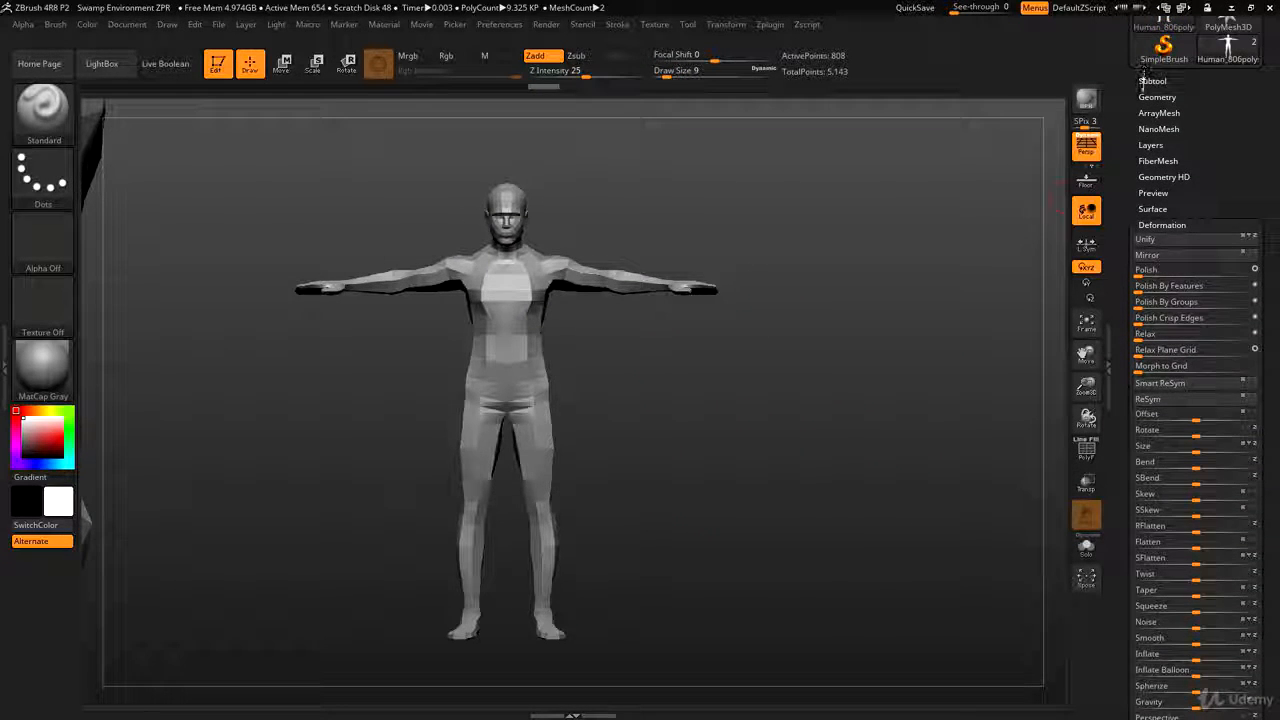
click(1148, 80)
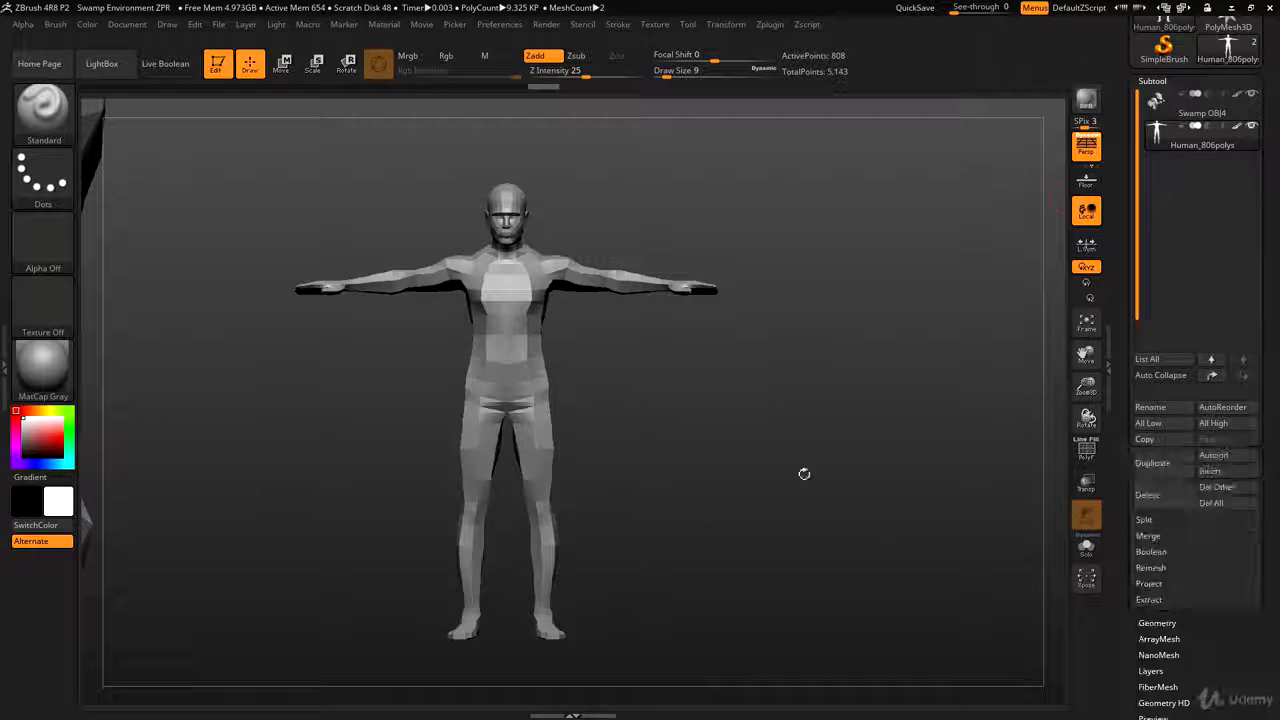
click(1086, 450)
drag(838, 410, 814, 460)
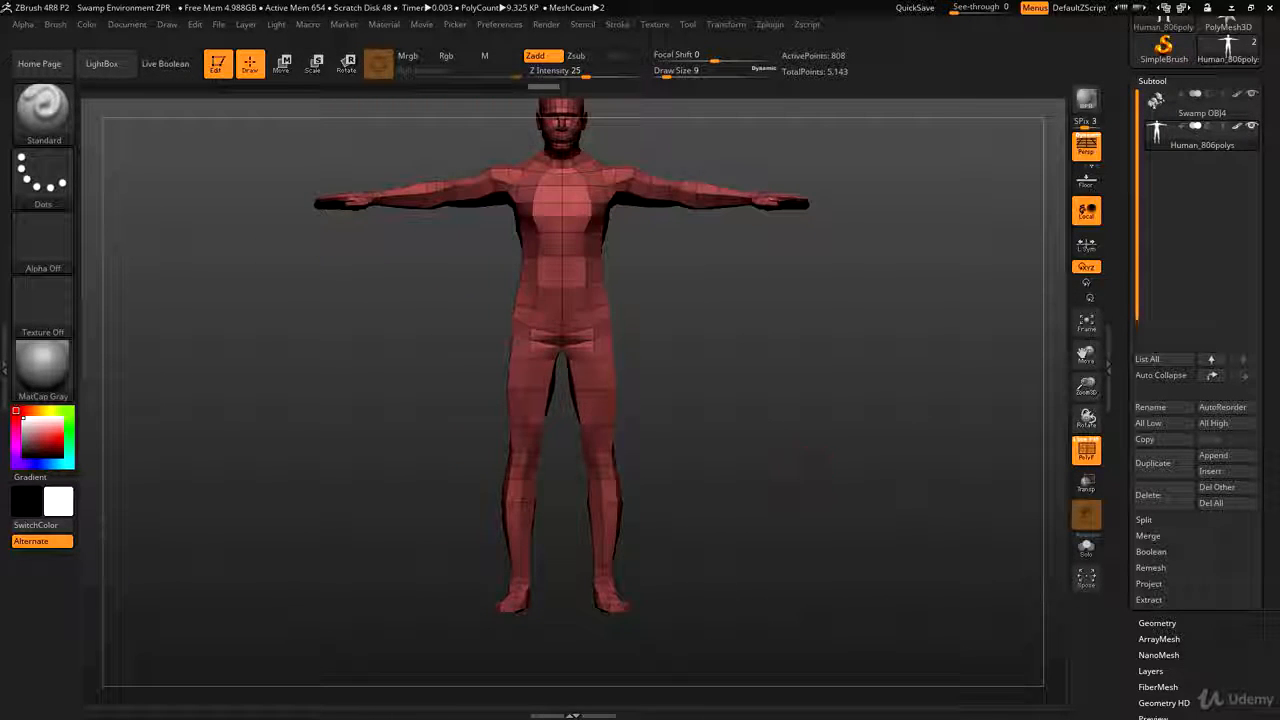
- Capture the screen, mark the edge loops at the elbows, knees, shoulders, neck and hips in red, and close the capture
key(Print)
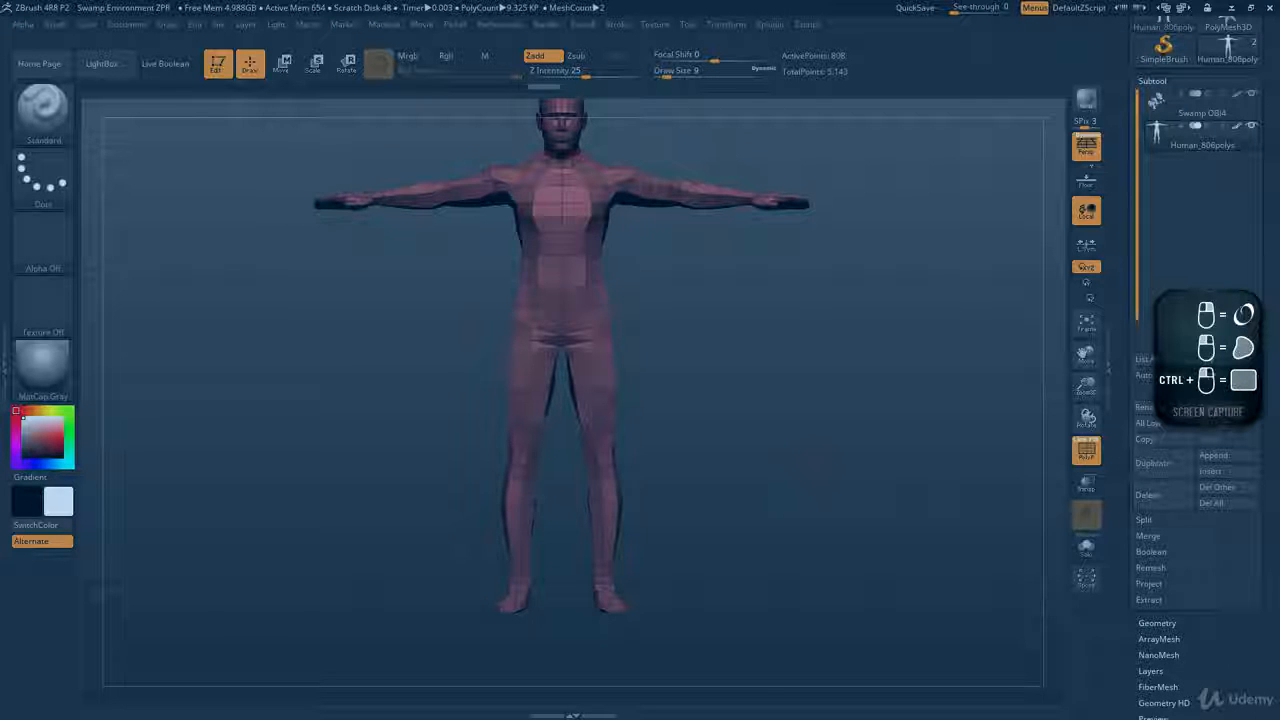
drag(442, 175, 450, 229)
drag(687, 172, 689, 226)
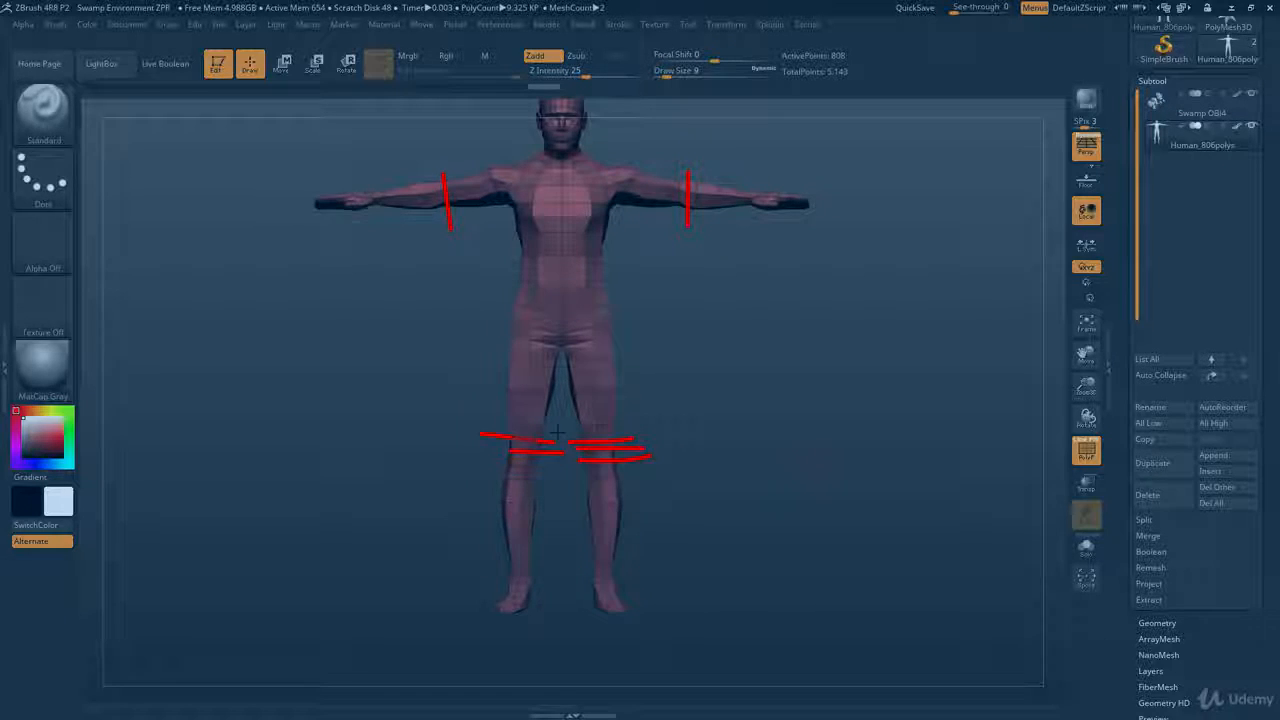
drag(552, 430, 484, 422)
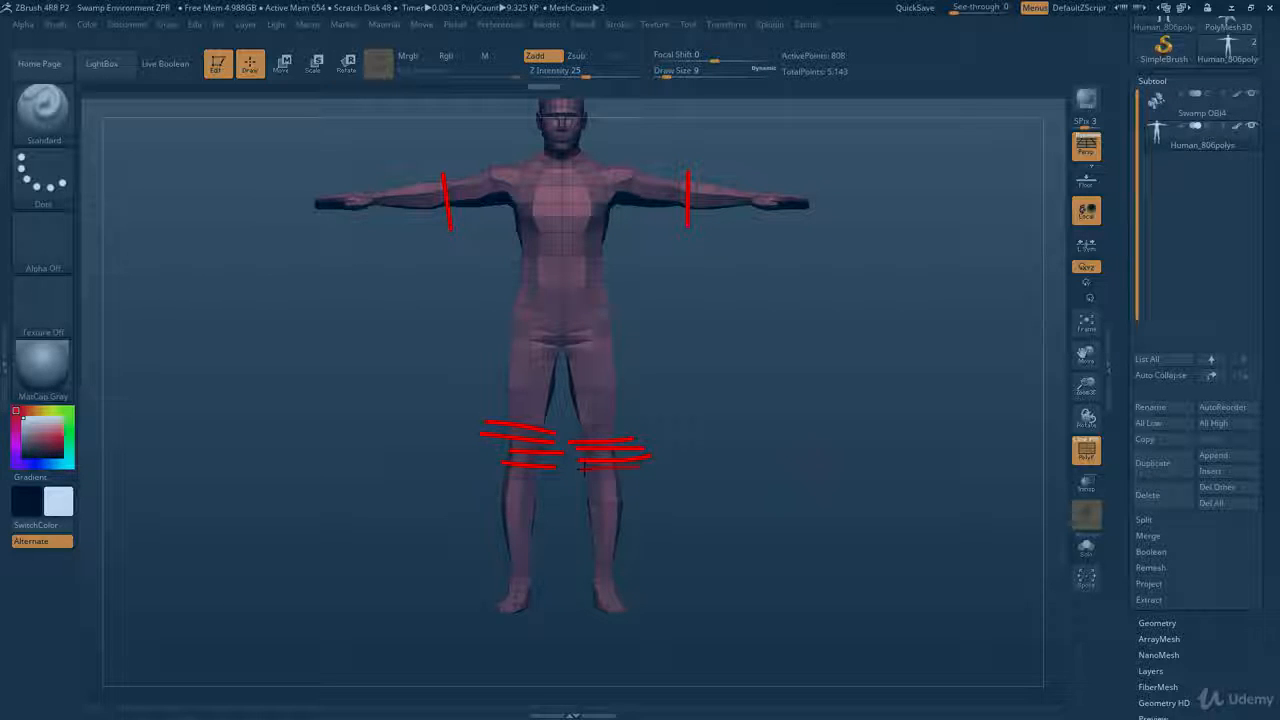
drag(583, 465, 685, 462)
drag(699, 175, 701, 230)
drag(457, 177, 462, 224)
mouse_move(576, 157)
mouse_down()
mouse_move(533, 151)
mouse_move(611, 216)
mouse_up()
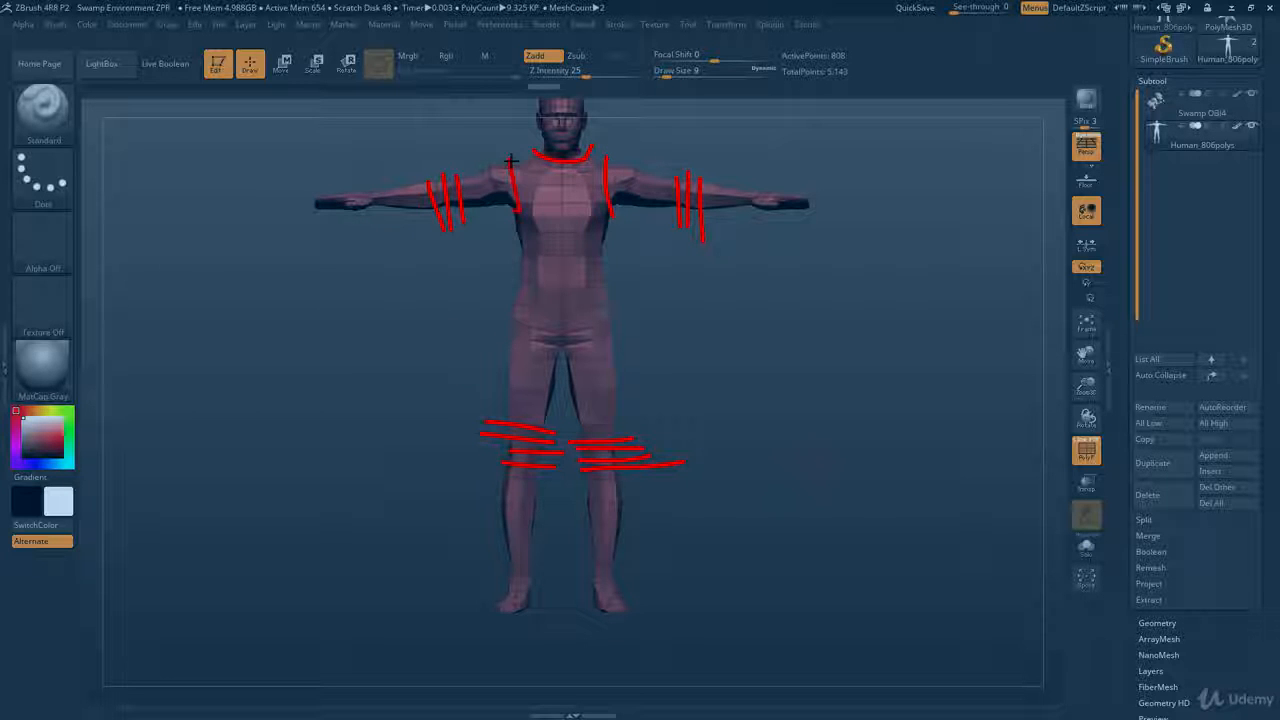
drag(567, 345, 514, 327)
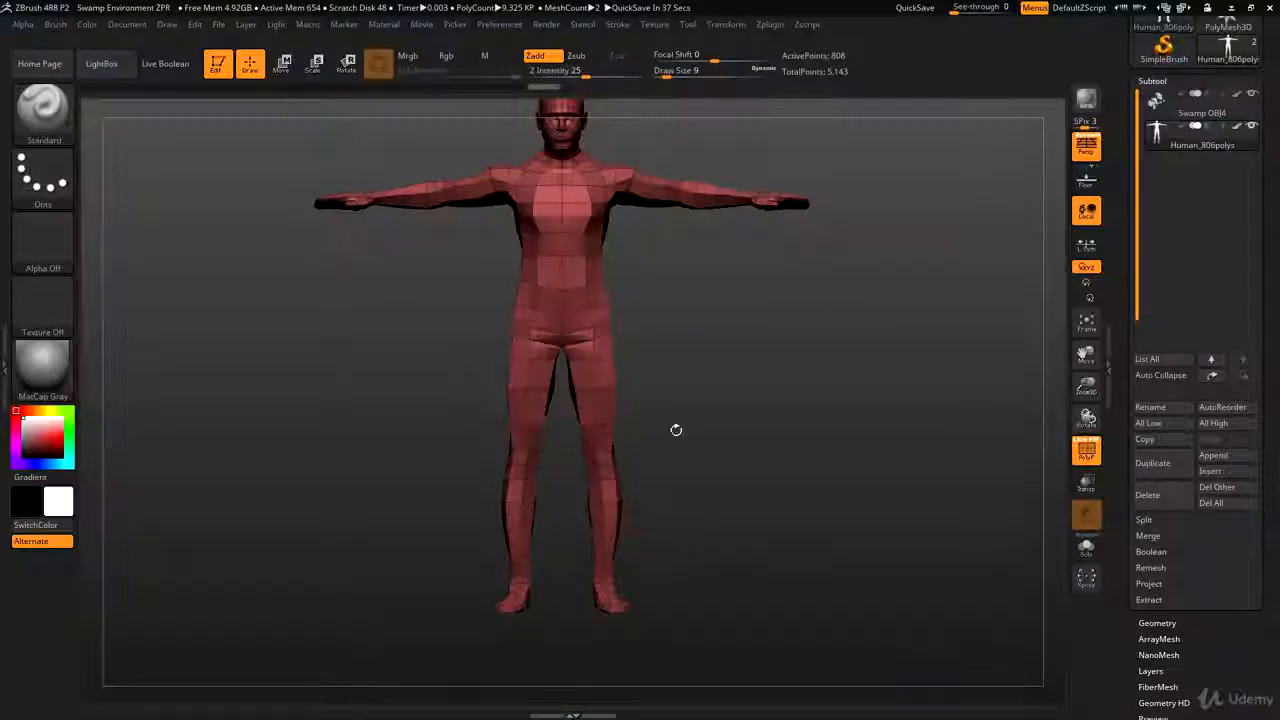
- Zoom in on the human's head and shoulders and switch to the SnakeHook brush
drag(674, 429, 1008, 295)
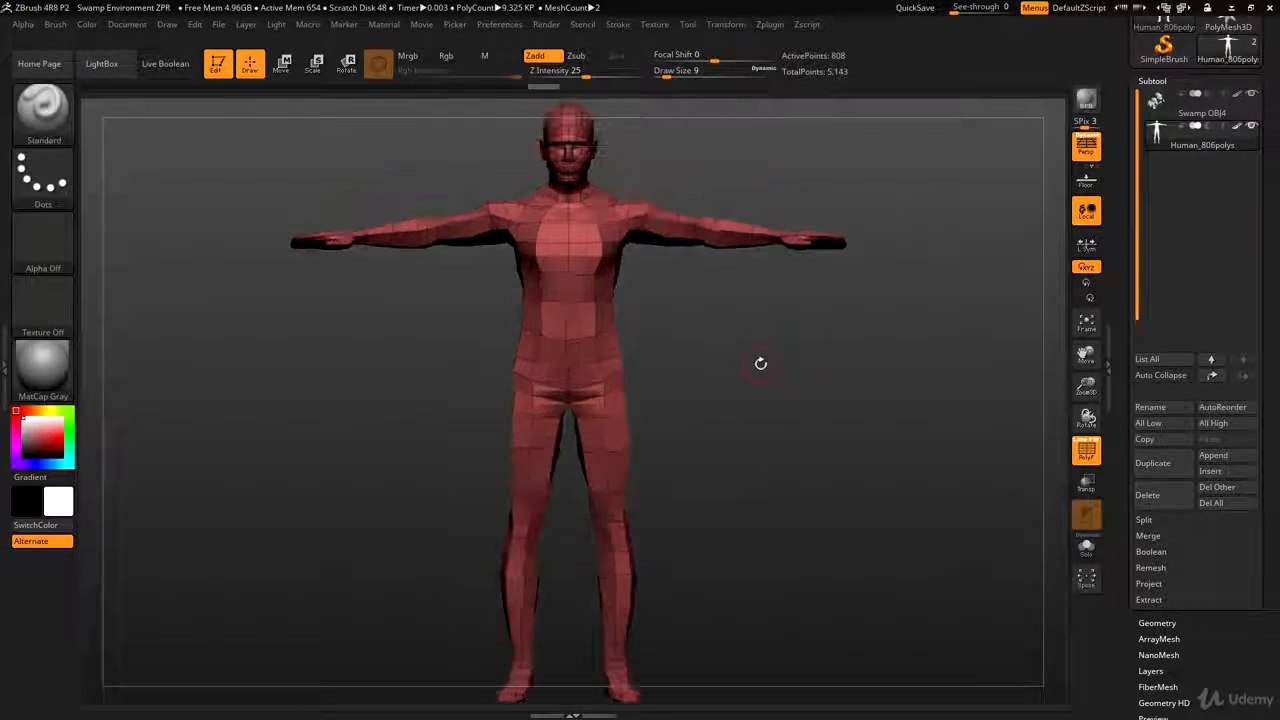
key(s)
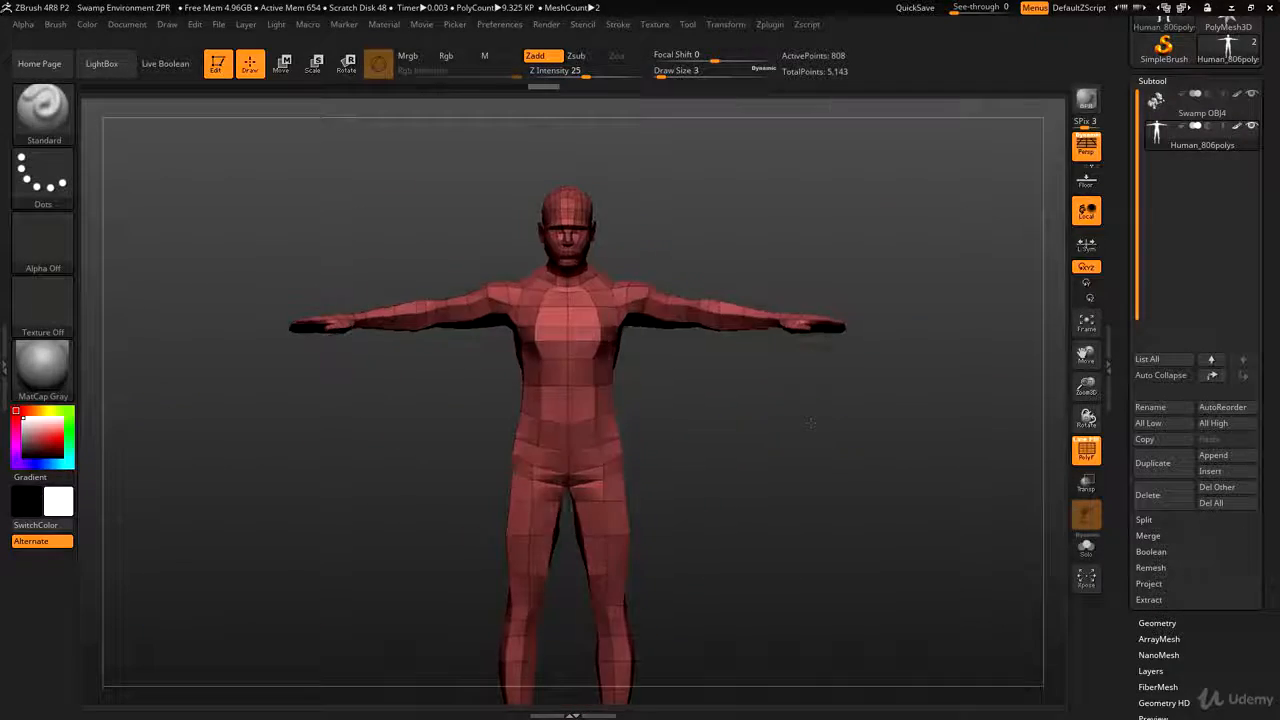
alt+drag(811, 423, 808, 345)
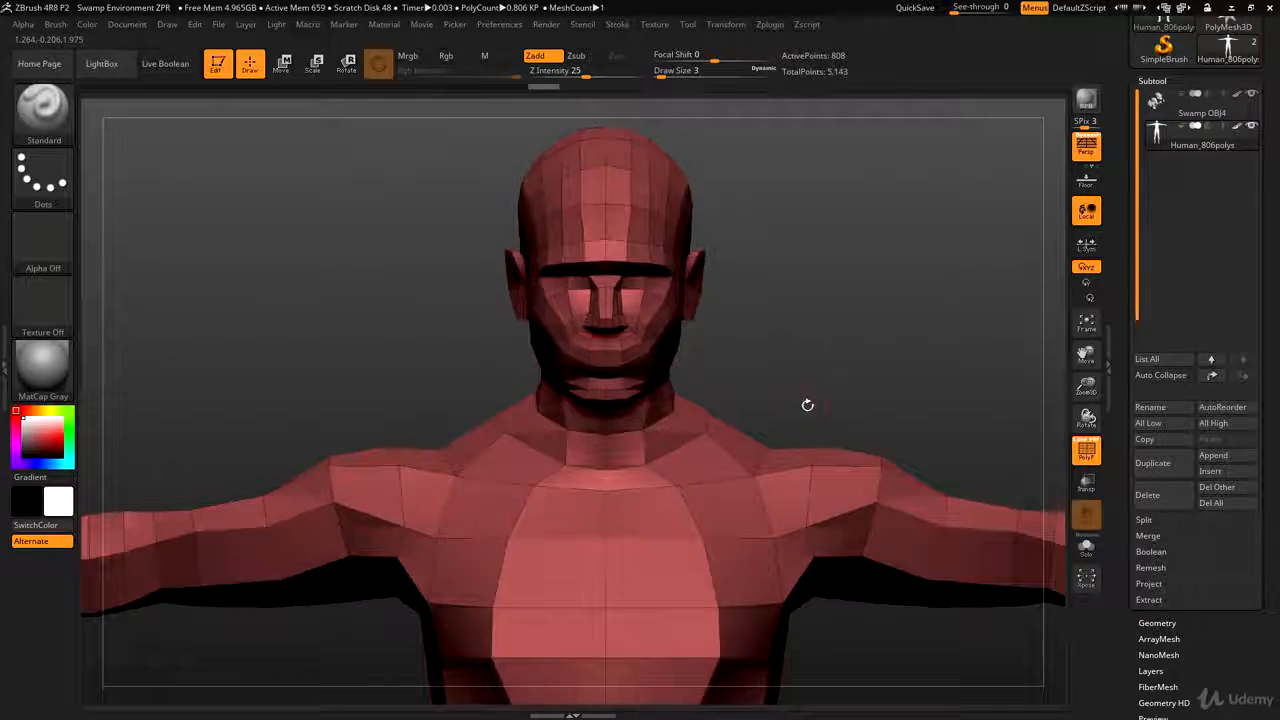
key(b)
key(s)
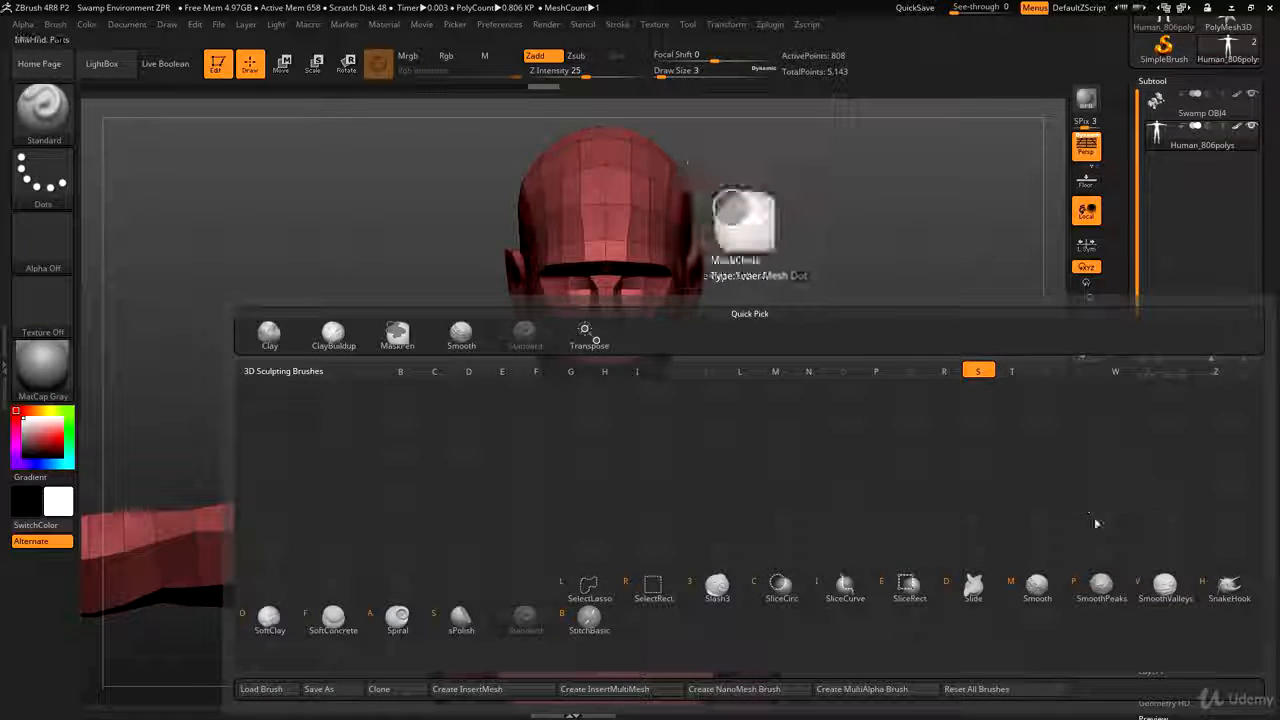
click(1223, 595)
- Try to pull one ear outward from the front with SnakeHook at draw sizes 3 and 4, undoing the attempts
key(s)
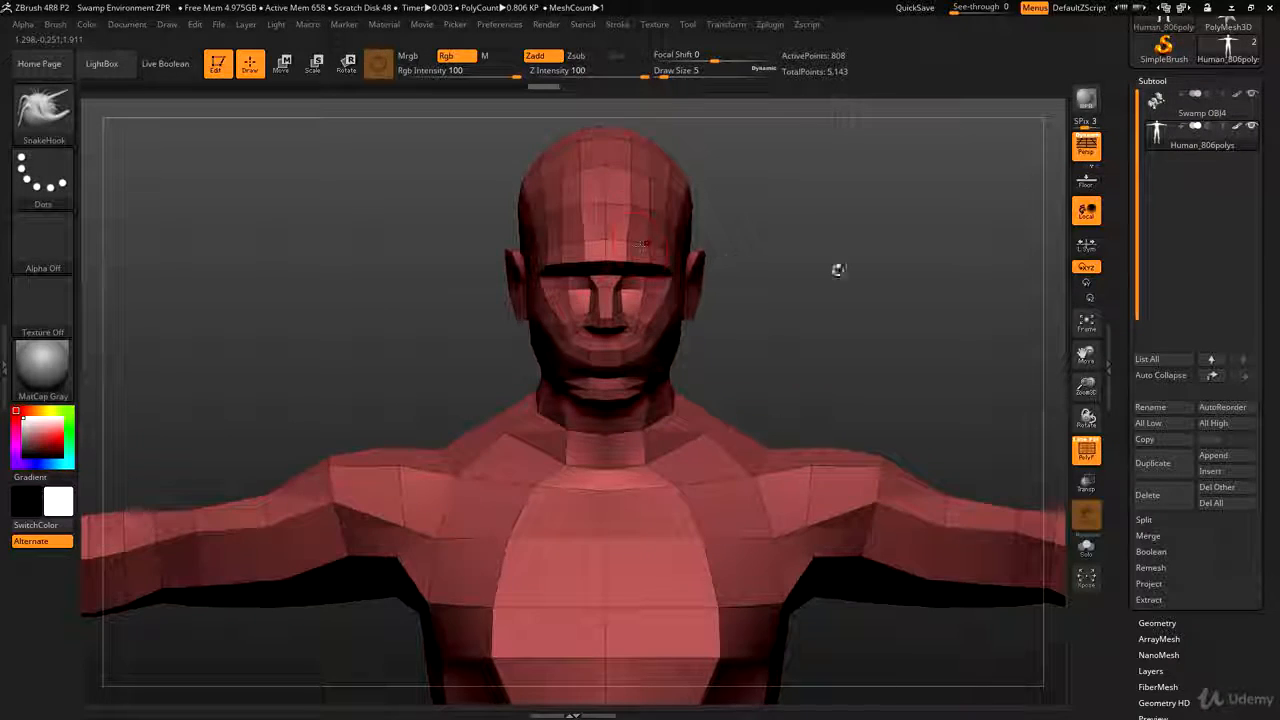
key(s)
mouse_move(837, 269)
alt+mouse_down()
mouse_move(786, 290)
mouse_move(832, 312)
alt+mouse_up()
key(s)
mouse_move(686, 315)
alt+mouse_down()
mouse_move(703, 297)
mouse_move(704, 214)
mouse_move(685, 228)
alt+mouse_up()
key(s)
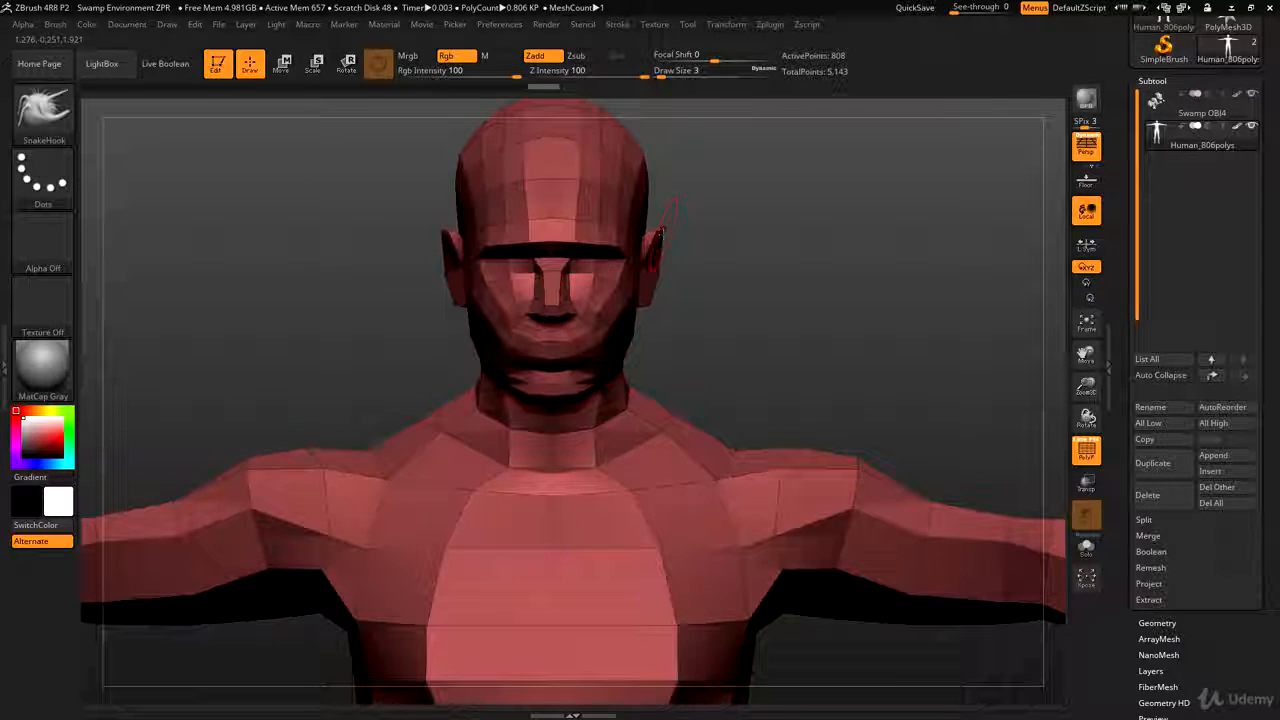
alt+drag(776, 244, 724, 327)
key(ctrl+z)
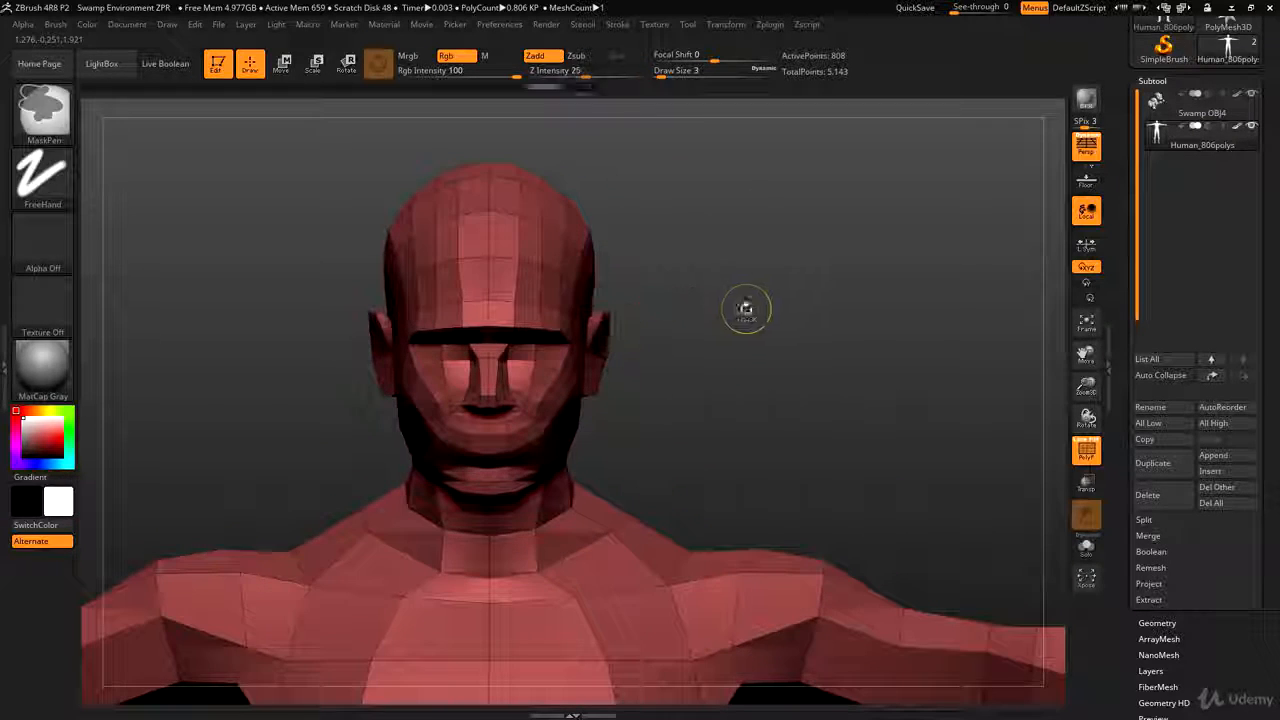
key(s)
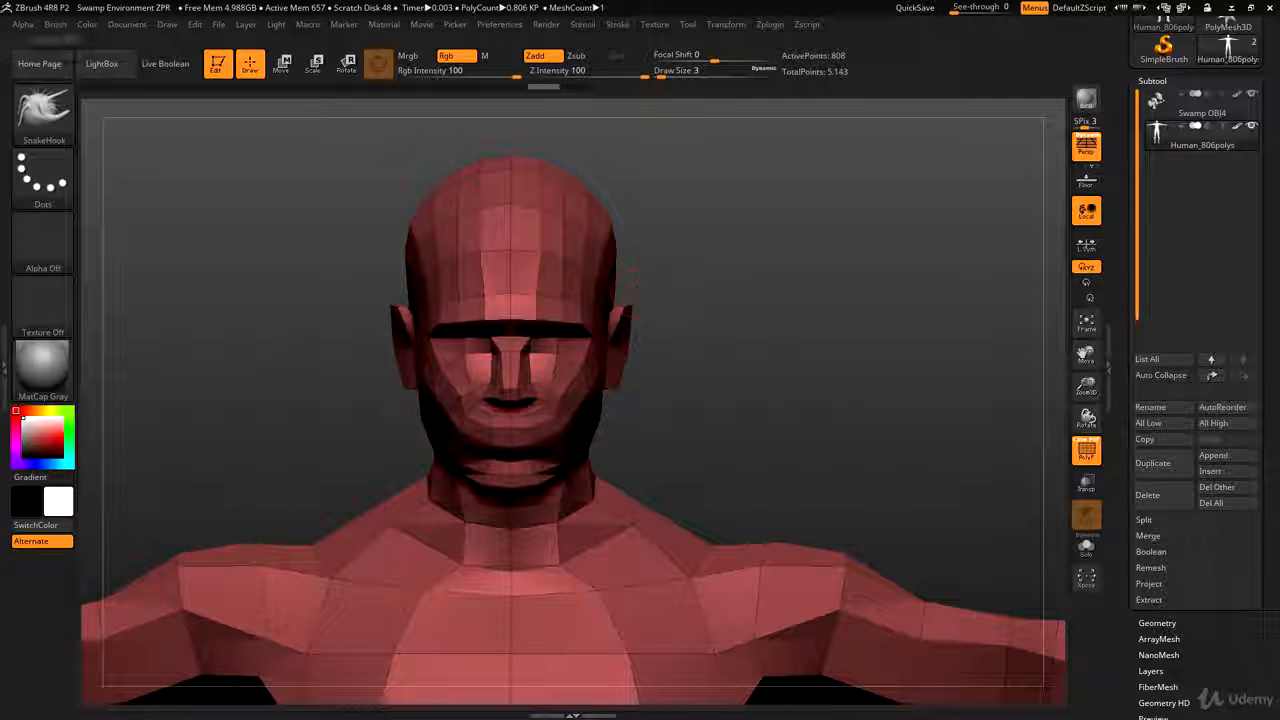
key(s)
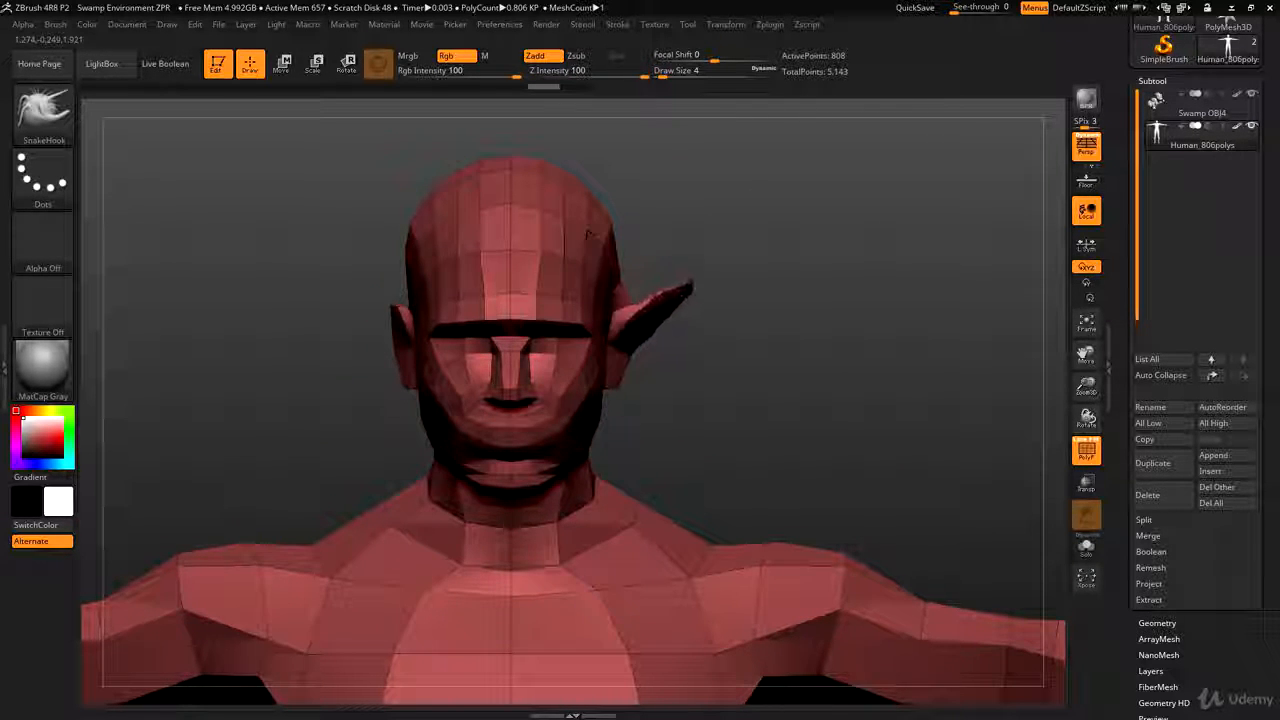
key(ctrl+z)
- From behind, mask the head between the ears and pull one ear into a long point with SnakeHook at draw size 7
drag(823, 268, 520, 300)
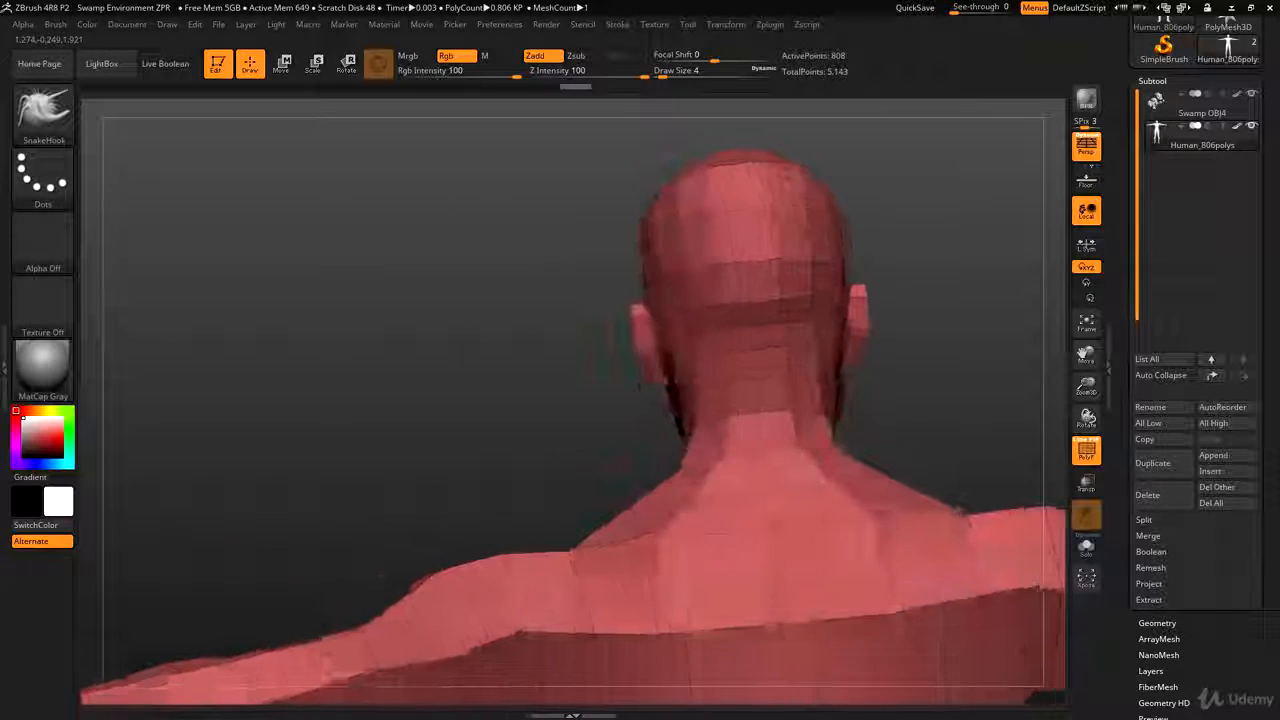
key(s)
drag(622, 320, 559, 314)
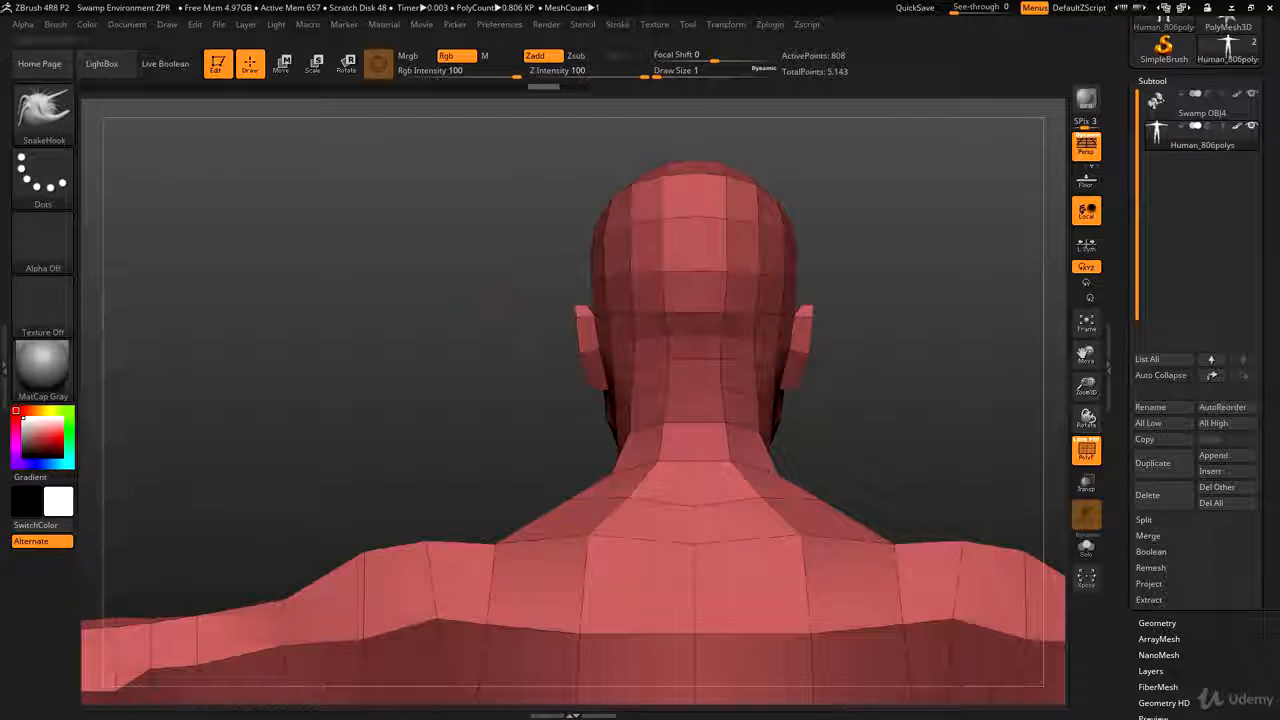
mouse_move(586, 147)
ctrl+mouse_down()
mouse_move(750, 416)
mouse_move(797, 465)
ctrl+mouse_up()
key(s)
drag(650, 320, 659, 320)
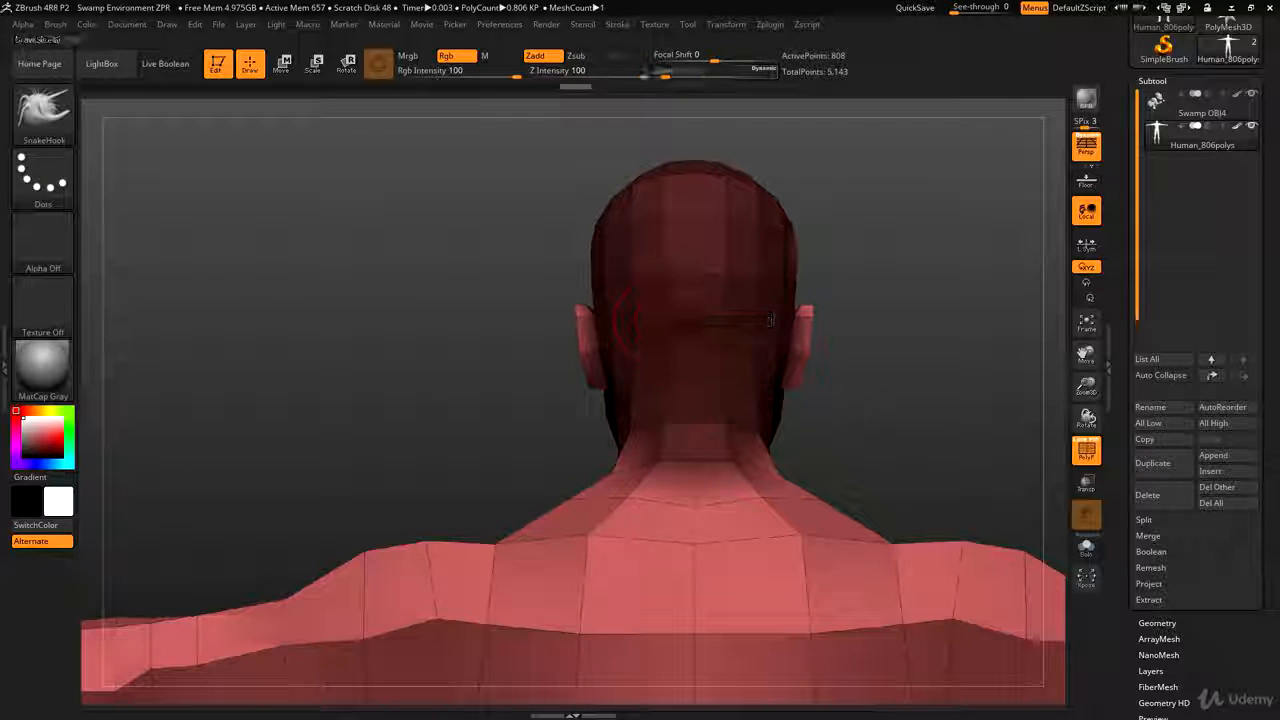
drag(586, 305, 516, 290)
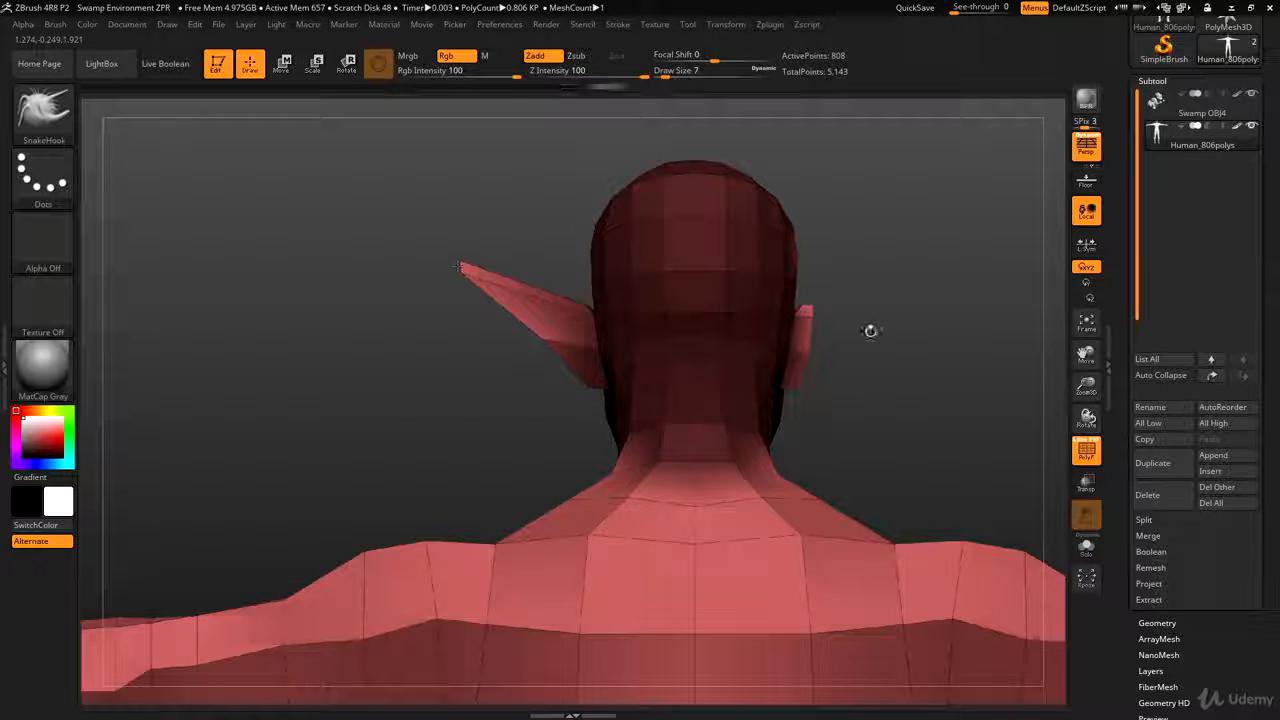
- Clear the mask from the human's head and return to a front view of the body
key(ctrl)
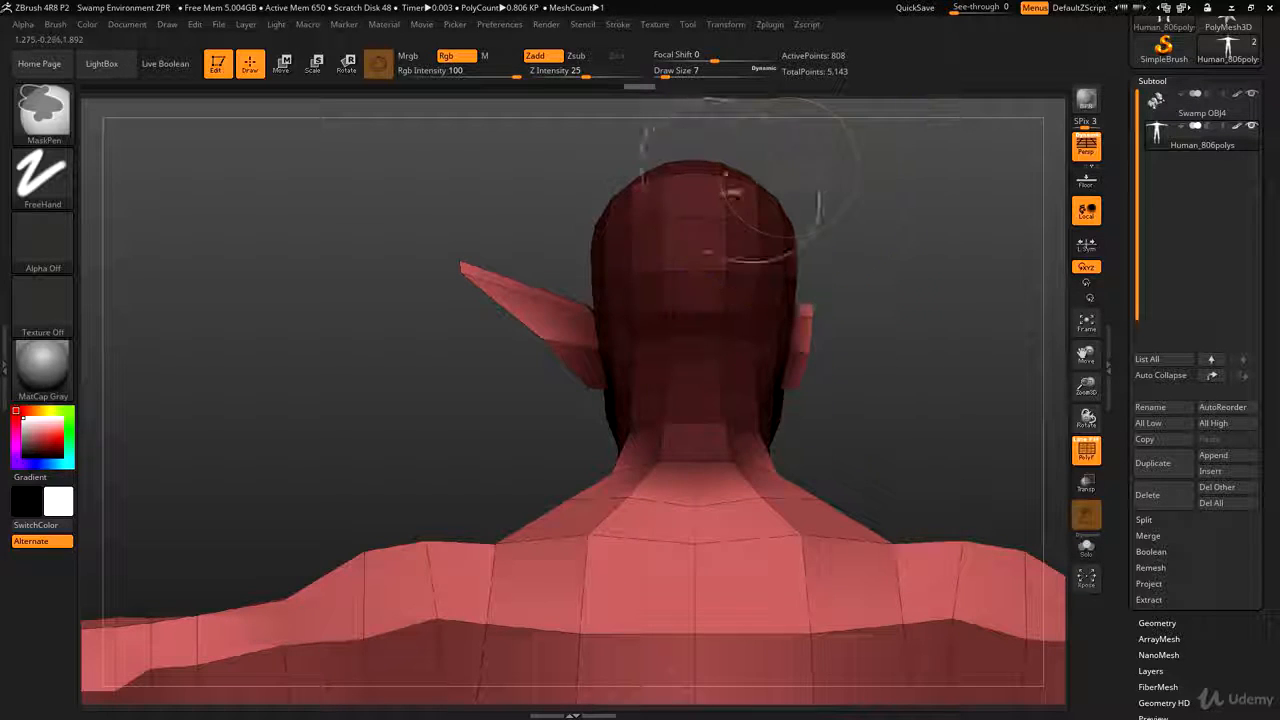
ctrl+drag(917, 172, 660, 284)
mouse_move(808, 313)
mouse_down()
mouse_move(912, 262)
mouse_move(629, 294)
mouse_move(400, 285)
mouse_up()
mouse_move(878, 290)
ctrl+mouse_down()
mouse_move(900, 317)
mouse_move(720, 252)
ctrl+mouse_up()
key(s)
alt+drag(769, 349, 757, 171)
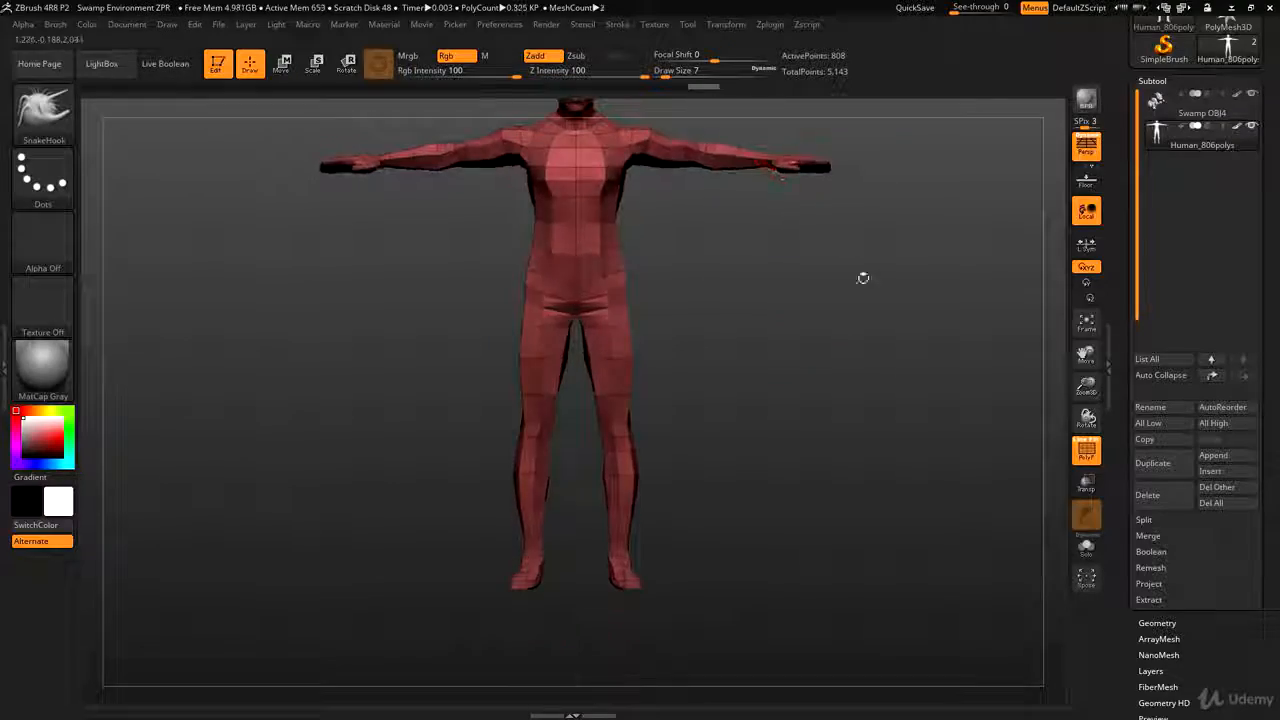
drag(863, 277, 866, 560)
mouse_move(866, 300)
alt+mouse_down()
mouse_move(929, 426)
mouse_move(766, 149)
alt+mouse_up()
key(s)
click(828, 281)
mouse_move(834, 247)
alt+mouse_down()
mouse_move(836, 302)
mouse_move(842, 290)
mouse_move(965, 290)
mouse_move(690, 285)
mouse_move(803, 263)
mouse_move(770, 285)
mouse_move(785, 248)
mouse_move(749, 254)
mouse_move(786, 223)
alt+mouse_up()
key(s)
click(795, 276)
alt+drag(703, 334, 703, 288)
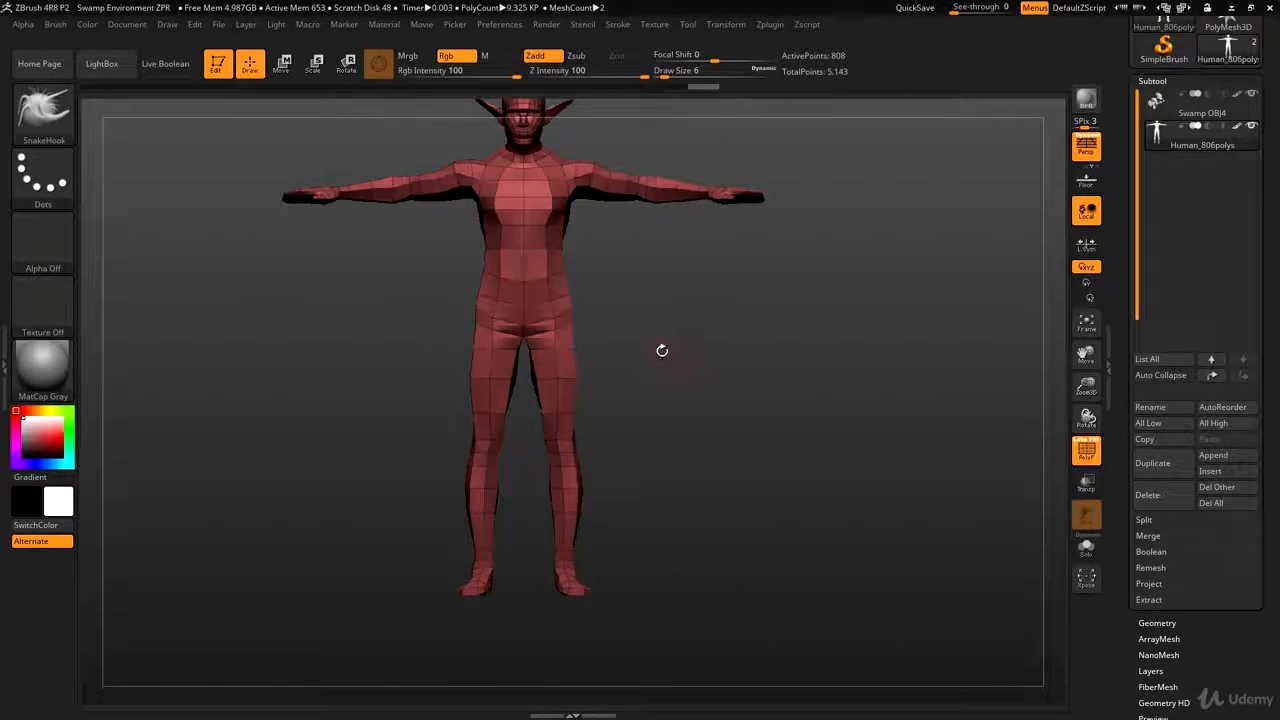
- Switch to the Move brush and push the human's waist inward from the front, working up to draw size 16
key(b)
key(m)
key(v)
key(s)
drag(433, 317, 443, 317)
mouse_move(725, 315)
alt+mouse_down()
mouse_move(716, 334)
mouse_move(650, 335)
alt+mouse_up()
key(s)
drag(560, 308, 554, 309)
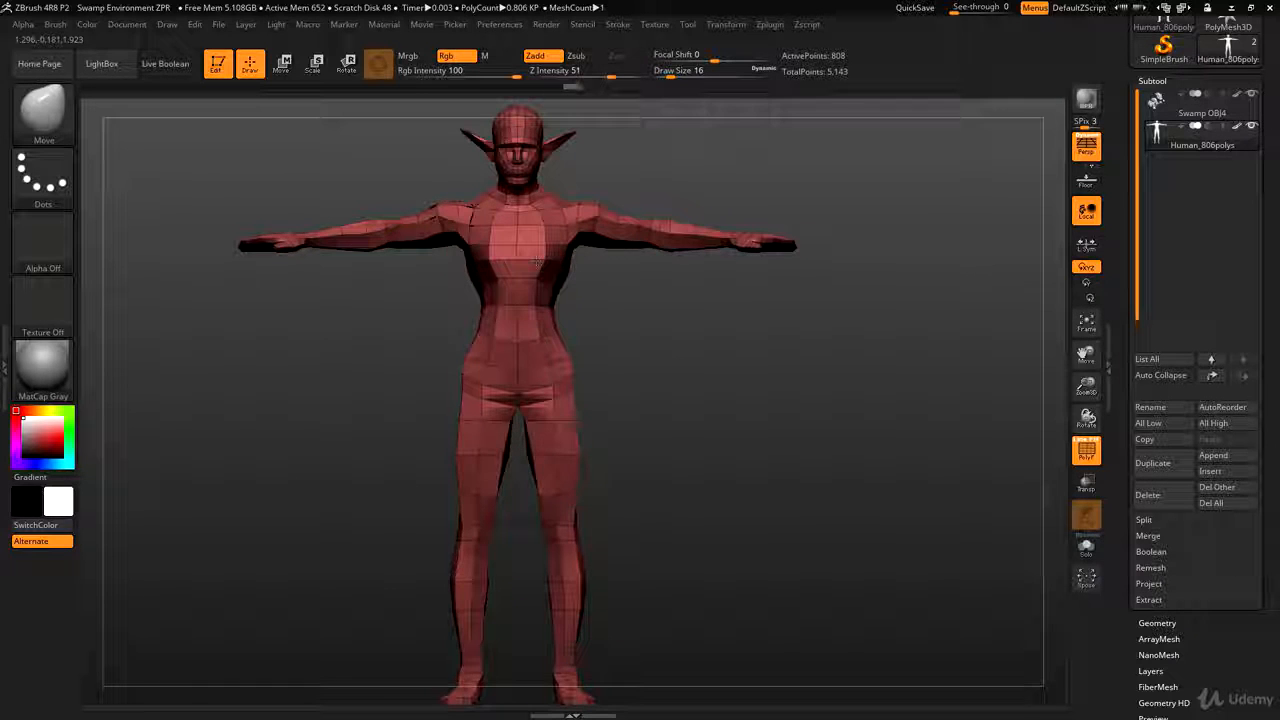
- Pull the human's hips outward with the Move brush at draw sizes 13 and 14
mouse_move(614, 410)
mouse_down()
mouse_move(612, 358)
mouse_move(594, 337)
mouse_up()
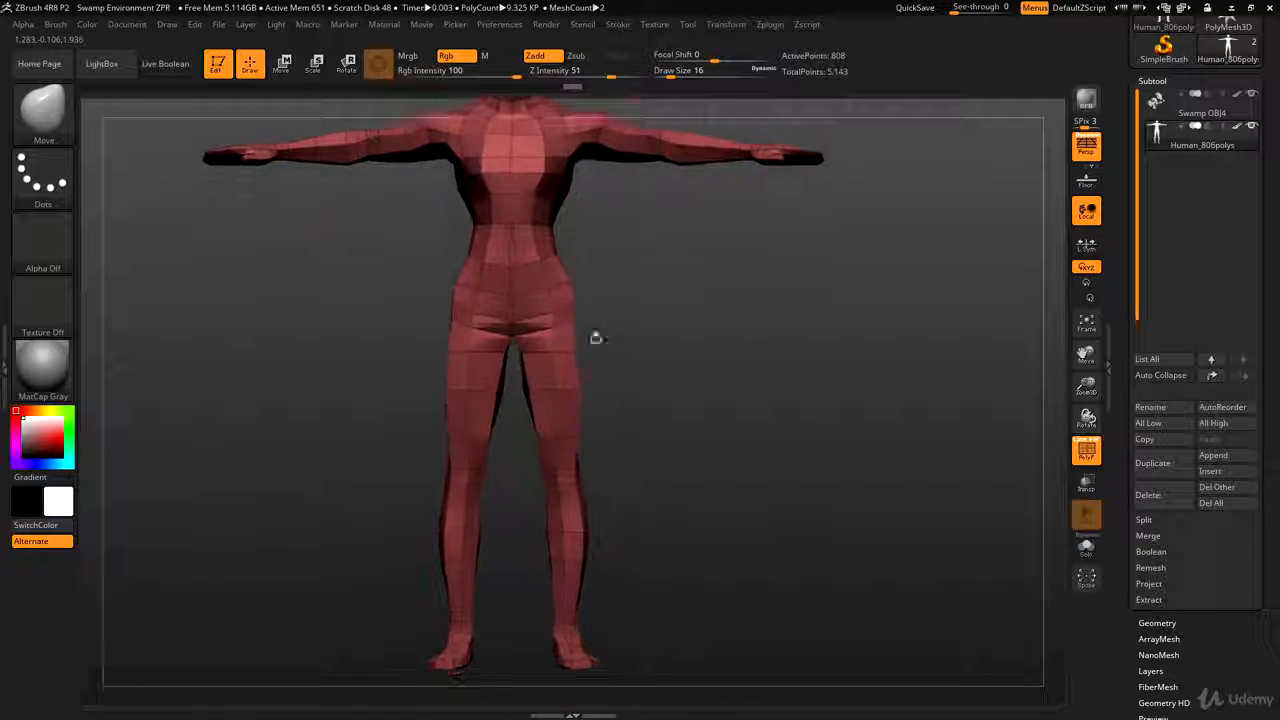
key(s)
click(567, 315)
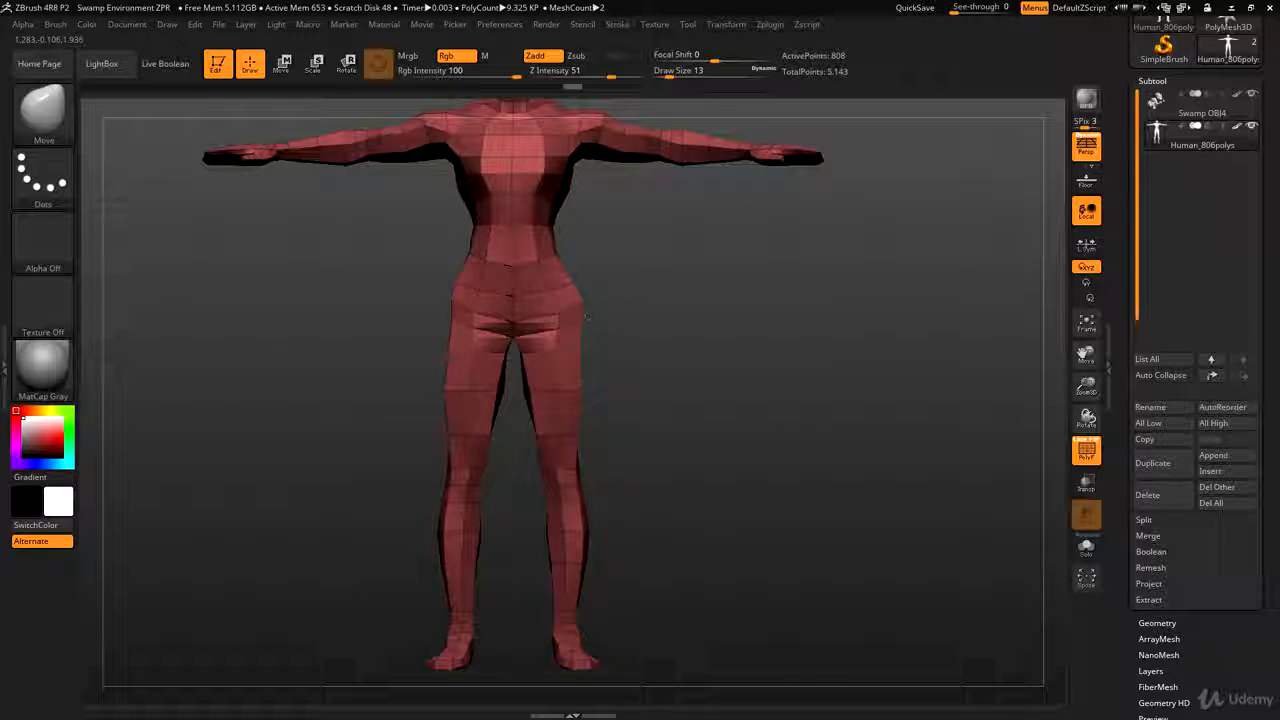
key(s)
click(568, 313)
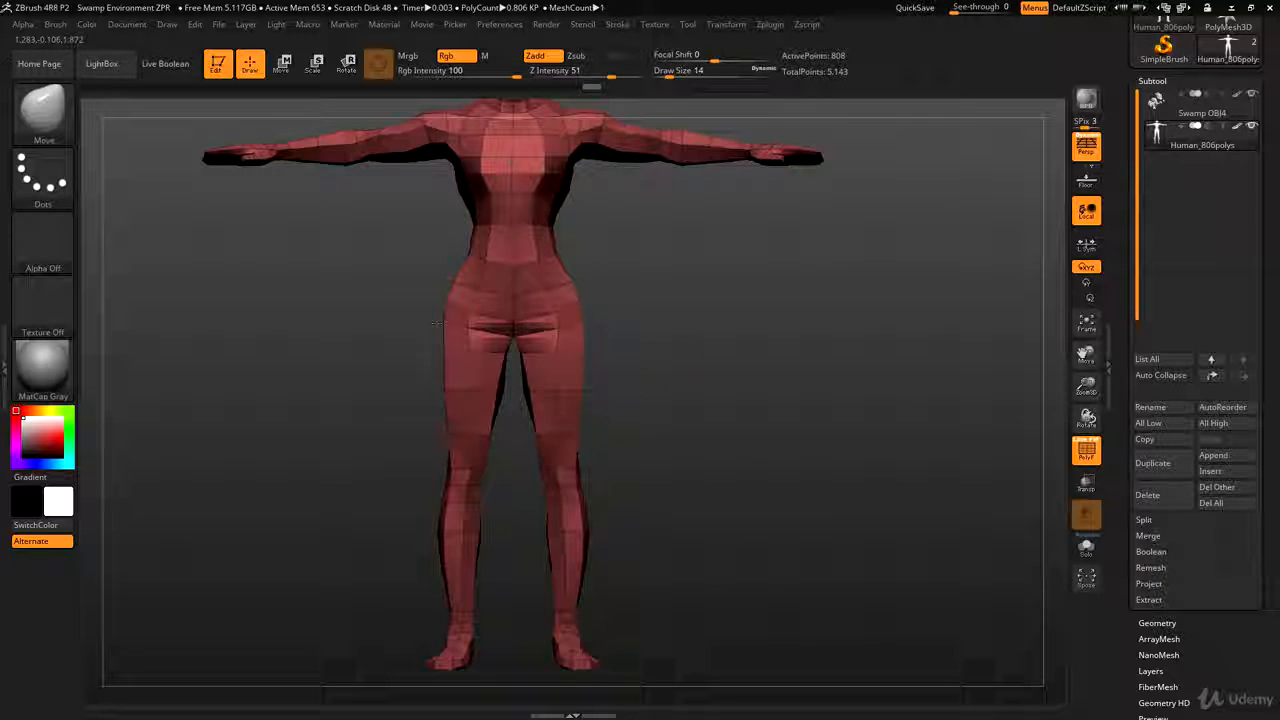
- Refine the contour of the outer hips and upper thighs with the Move brush at draw sizes 12, 7 and 14
key(s)
click(448, 337)
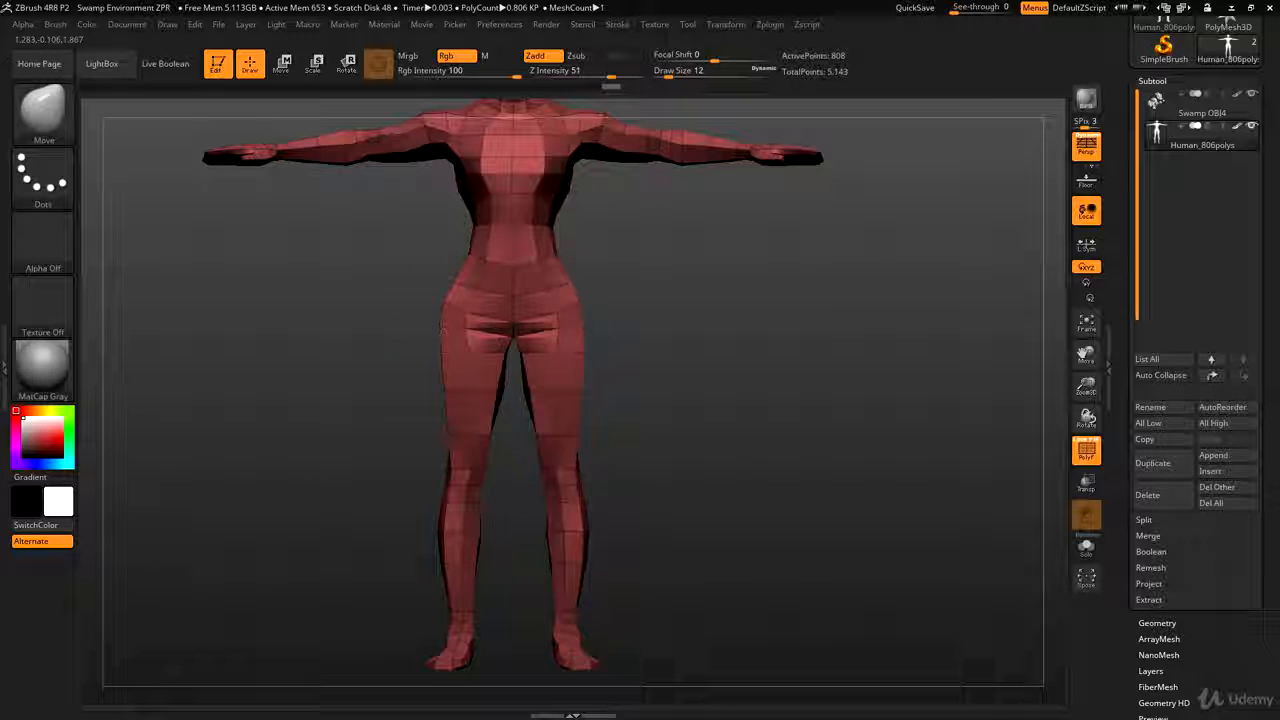
key(s)
click(443, 319)
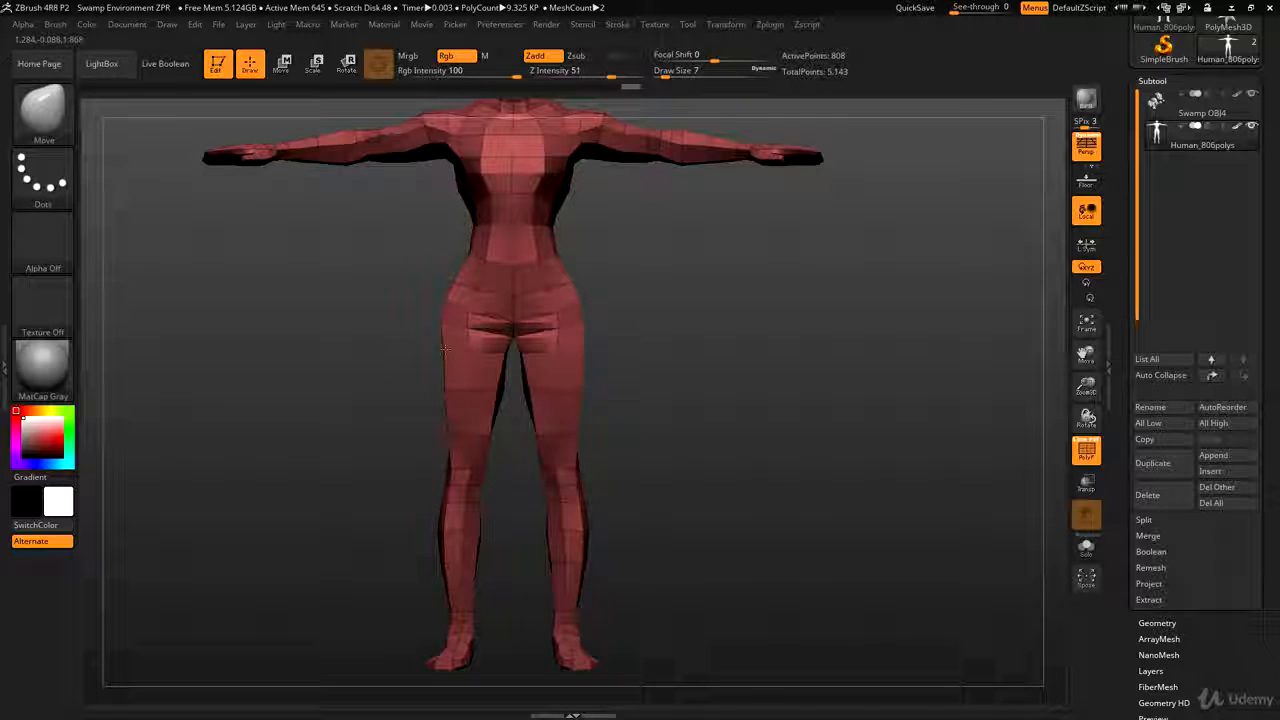
key(s)
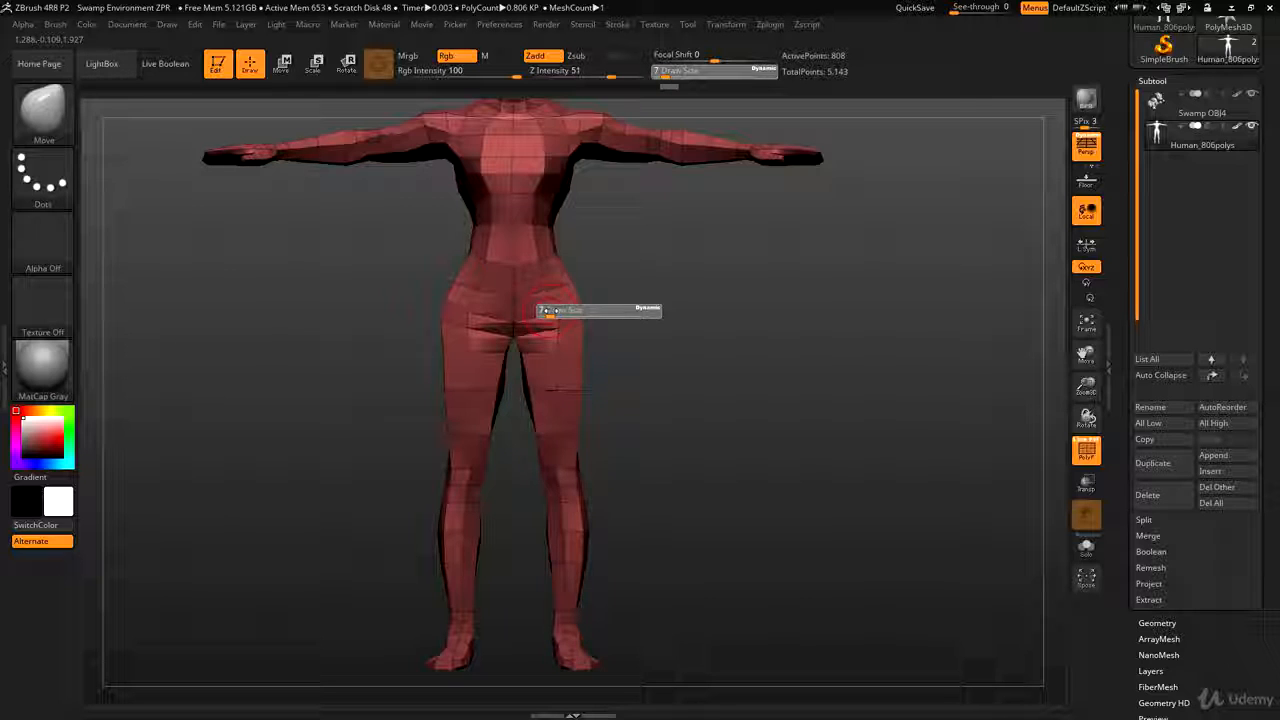
click(549, 314)
key(s)
click(562, 281)
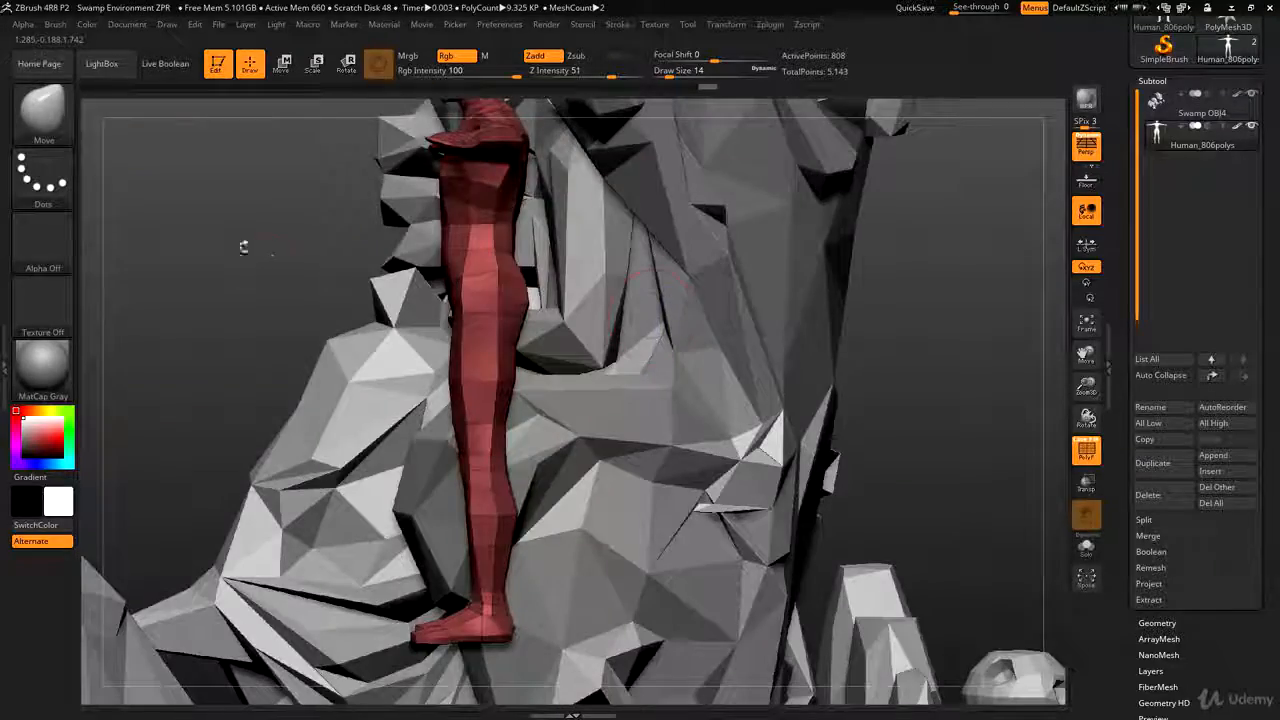
- In side view, undo the last buttocks edit and reshape their curve with the Move brush
drag(244, 248, 614, 340)
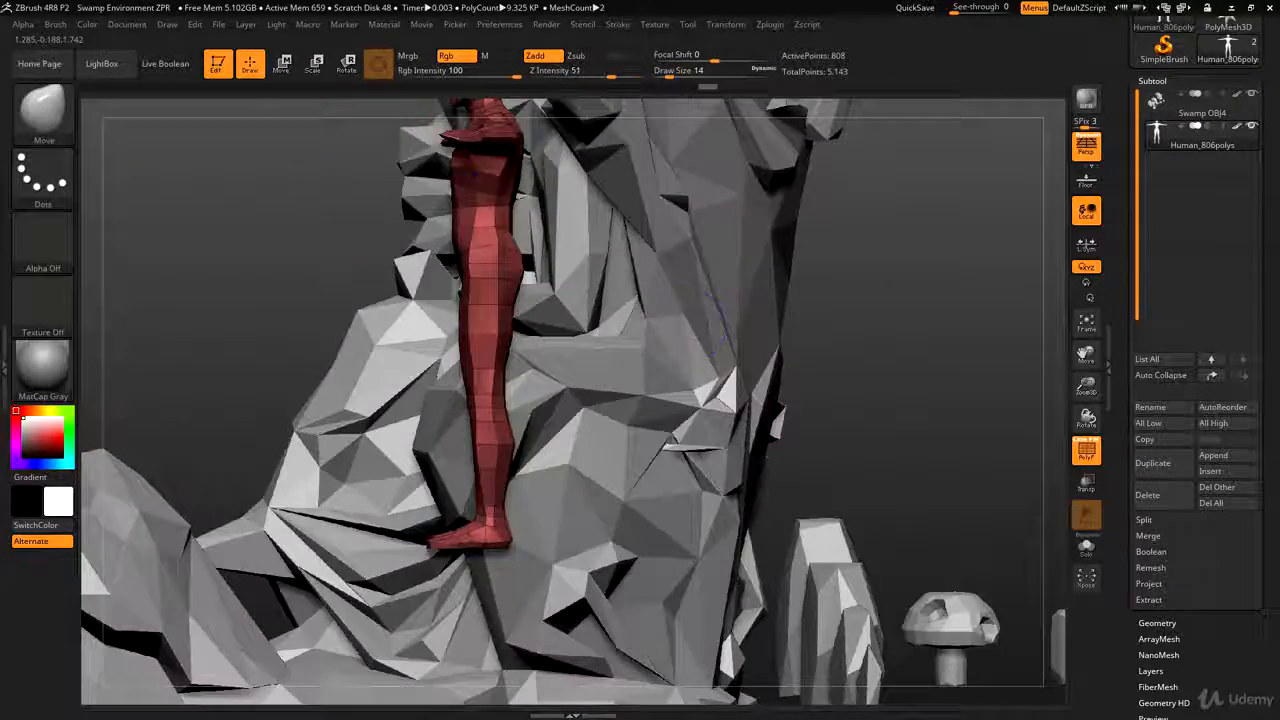
mouse_move(919, 280)
alt+mouse_down()
mouse_move(866, 291)
mouse_move(917, 364)
mouse_move(935, 342)
alt+mouse_up()
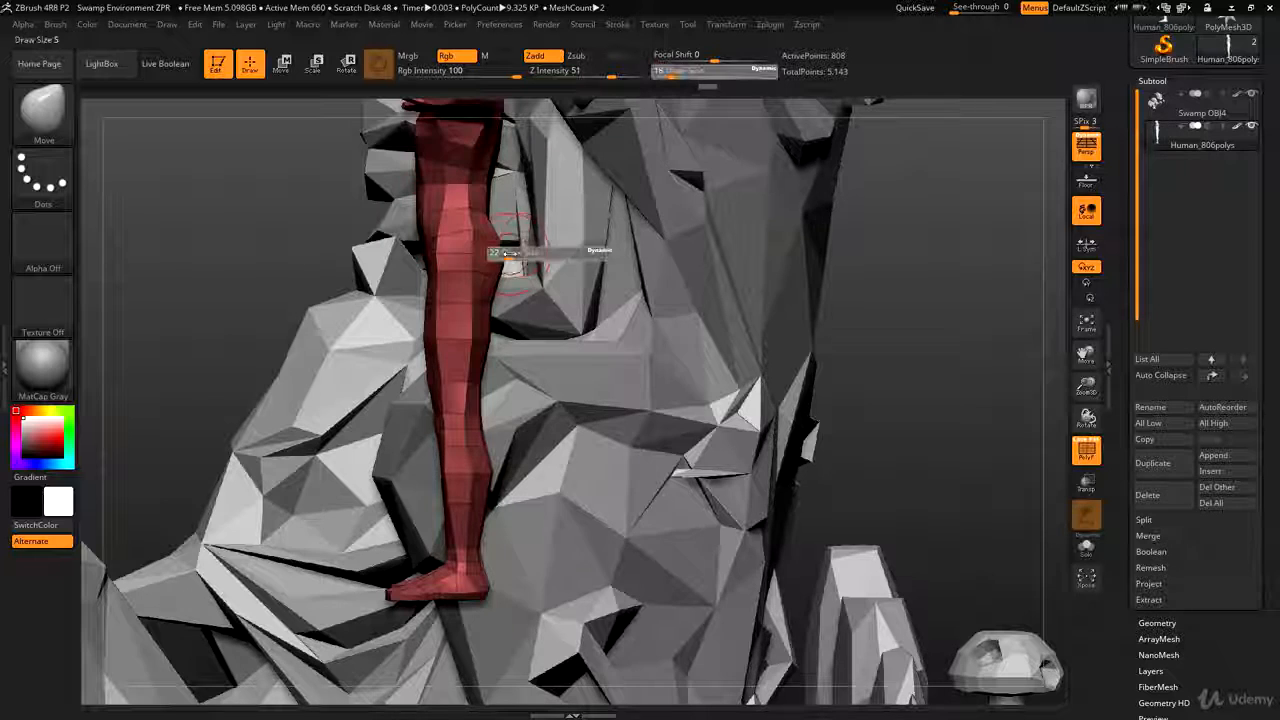
key(ctrl+z)
key(s)
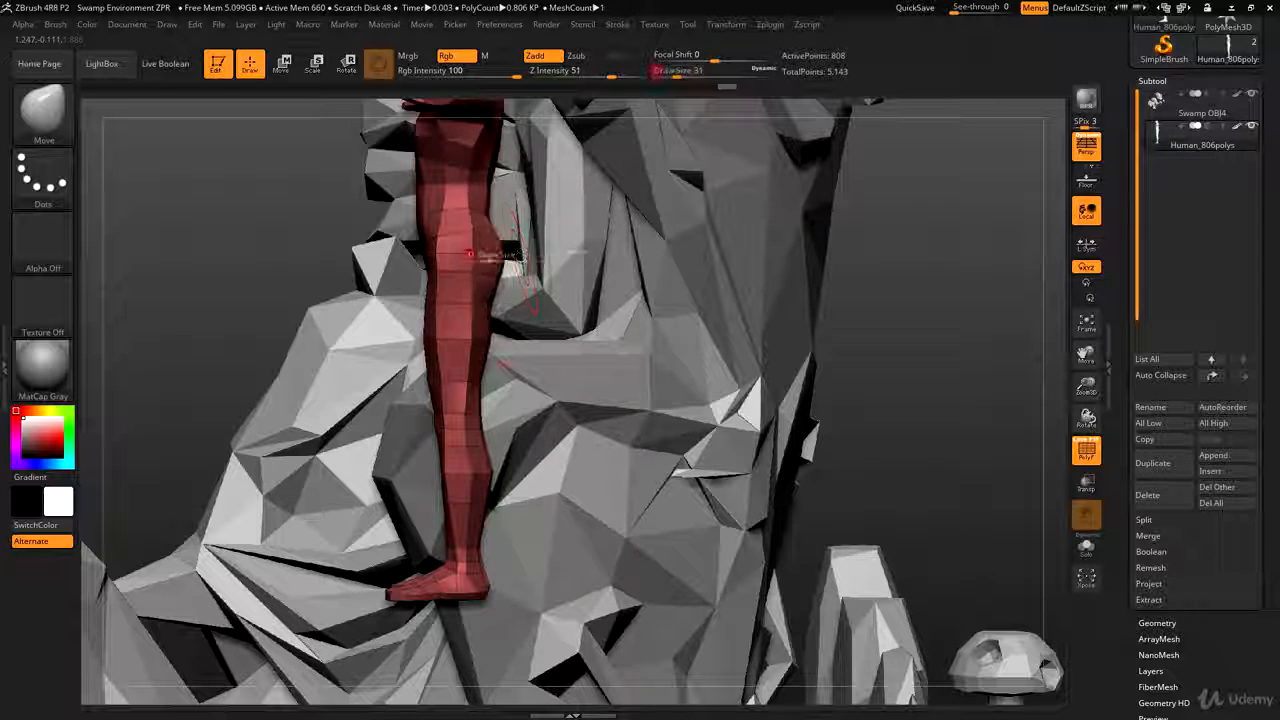
drag(490, 258, 480, 257)
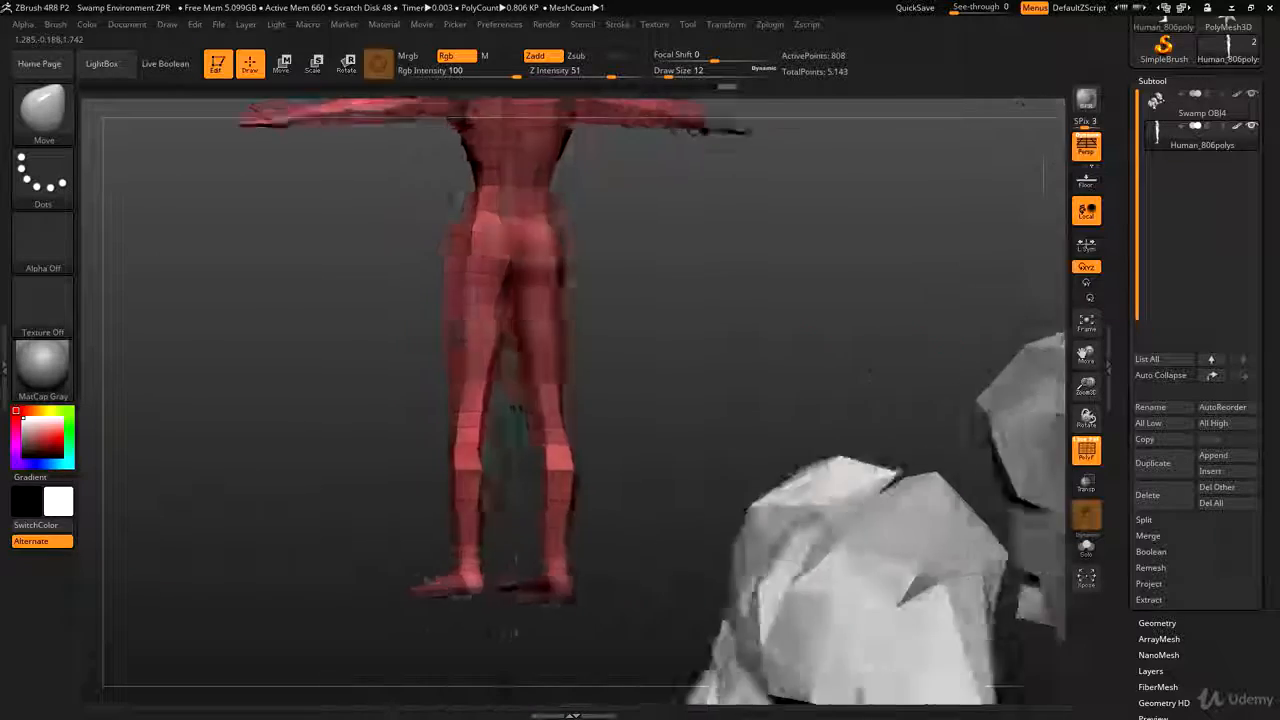
- Adjust the buttocks from behind and from below with the Move brush at draw size 11
mouse_move(760, 330)
mouse_down()
mouse_move(739, 353)
mouse_move(722, 300)
mouse_move(740, 250)
mouse_move(739, 350)
mouse_move(728, 225)
mouse_move(680, 315)
mouse_up()
key(s)
drag(532, 264, 526, 264)
drag(680, 330, 682, 430)
drag(682, 300, 586, 220)
key(s)
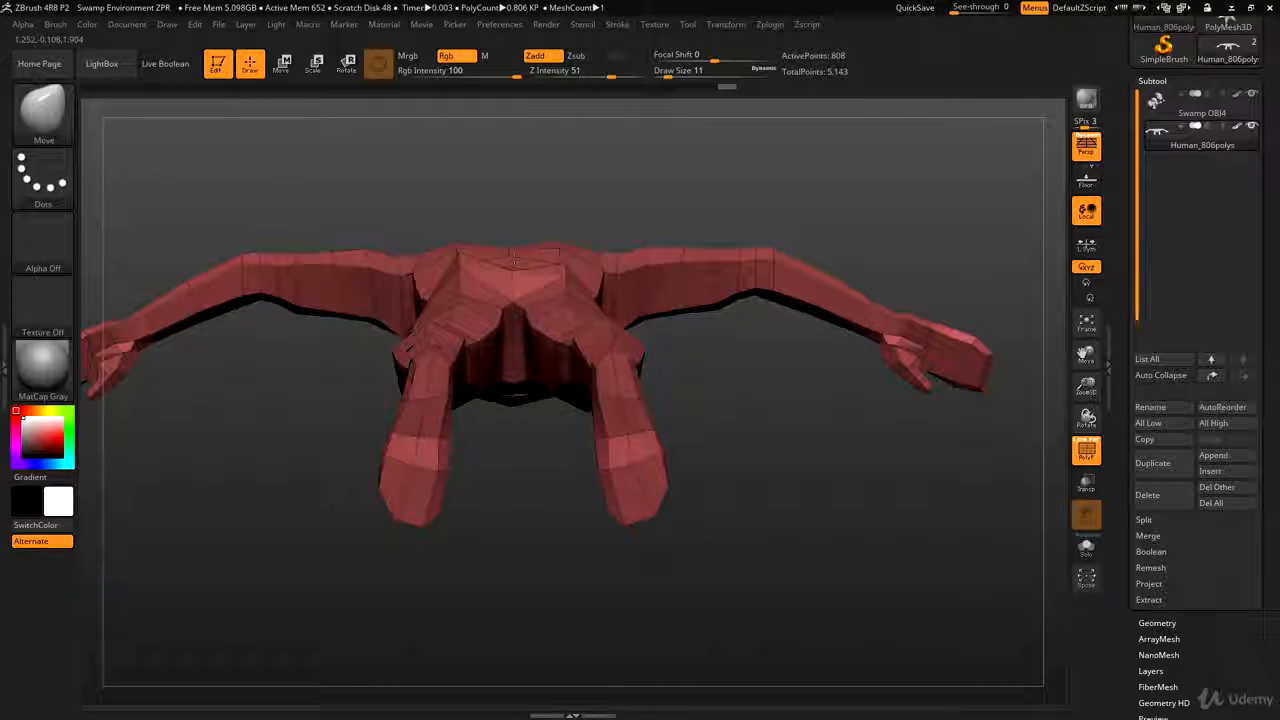
drag(609, 206, 612, 345)
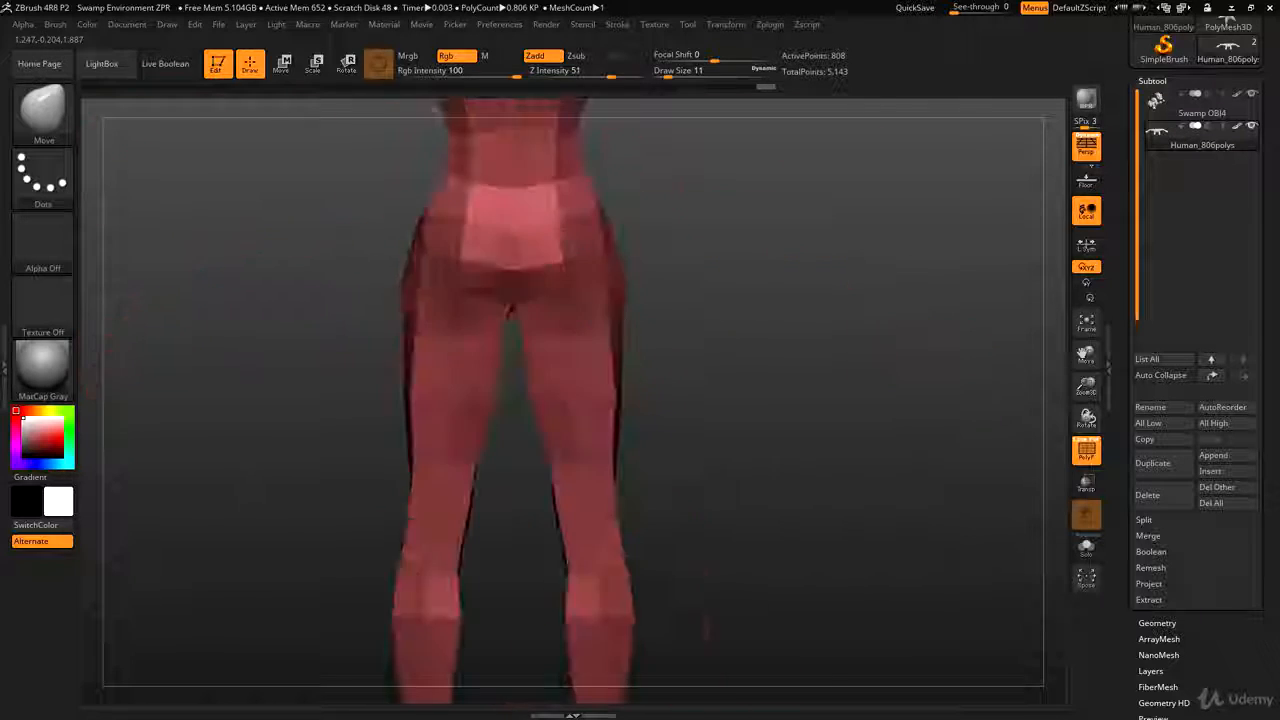
- Reshape the inner thighs from behind with the Move brush at draw size 4, and turn back to the front of the legs
alt+drag(700, 622, 675, 450)
key(s)
click(524, 335)
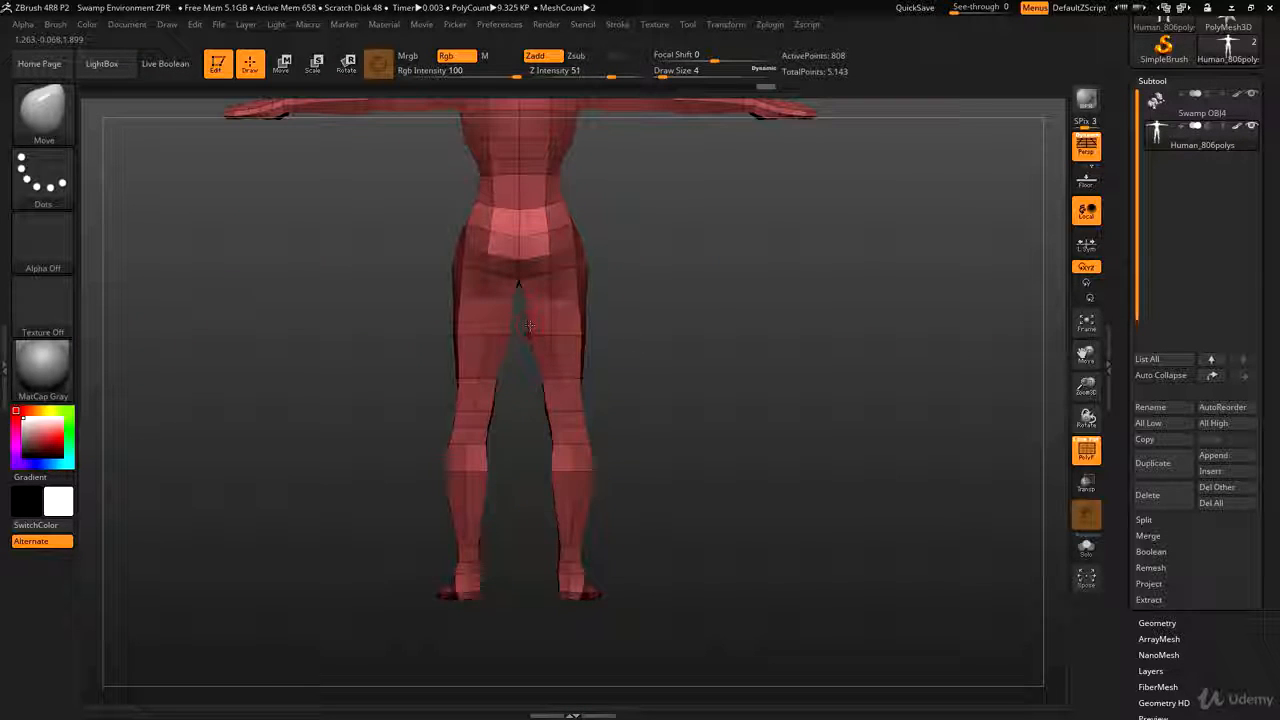
drag(538, 331, 510, 332)
key(shift)
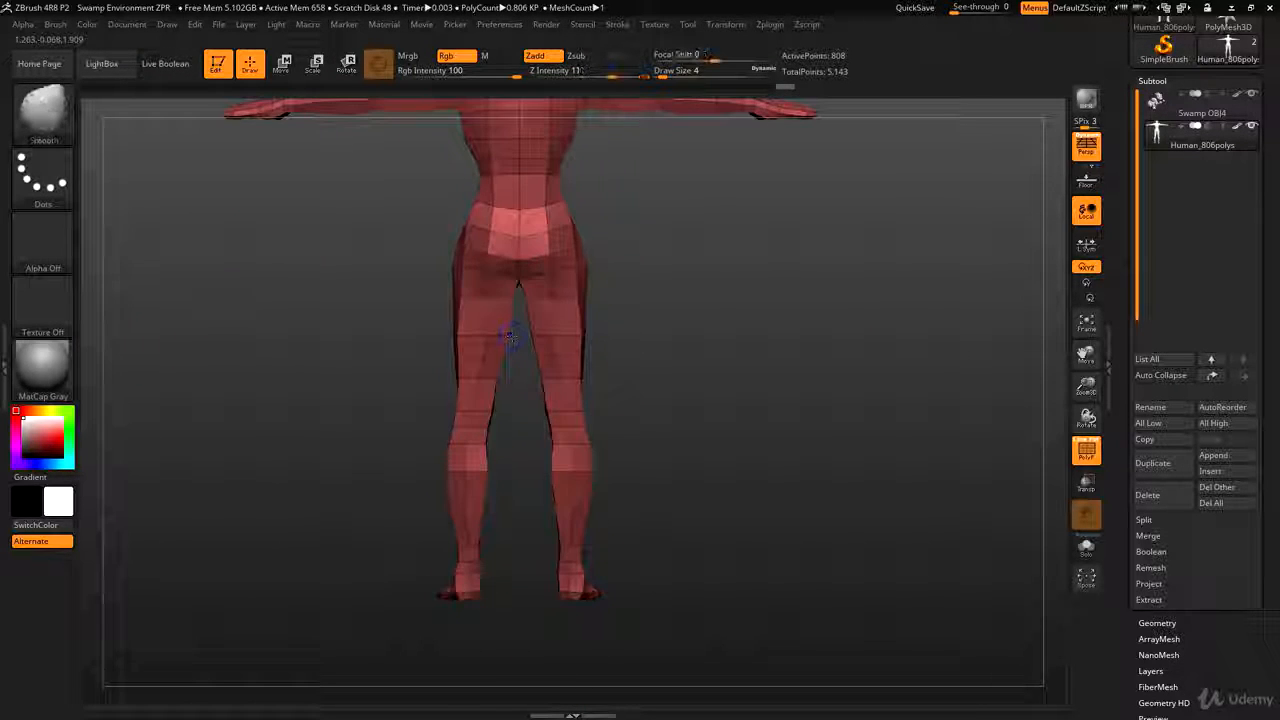
mouse_move(419, 316)
mouse_down()
mouse_move(706, 340)
mouse_move(628, 329)
mouse_move(625, 460)
mouse_move(648, 388)
mouse_move(650, 403)
mouse_move(669, 402)
mouse_move(672, 383)
mouse_move(685, 408)
mouse_move(675, 462)
mouse_move(686, 371)
mouse_move(708, 394)
mouse_move(680, 440)
mouse_move(712, 421)
mouse_move(640, 357)
mouse_move(653, 383)
mouse_up()
key(s)
click(688, 420)
- Switch to the Pinch brush and try a stroke on the outer thigh, undoing it
key(b)
key(p)
key(i)
drag(583, 356, 614, 377)
key(ctrl+z)
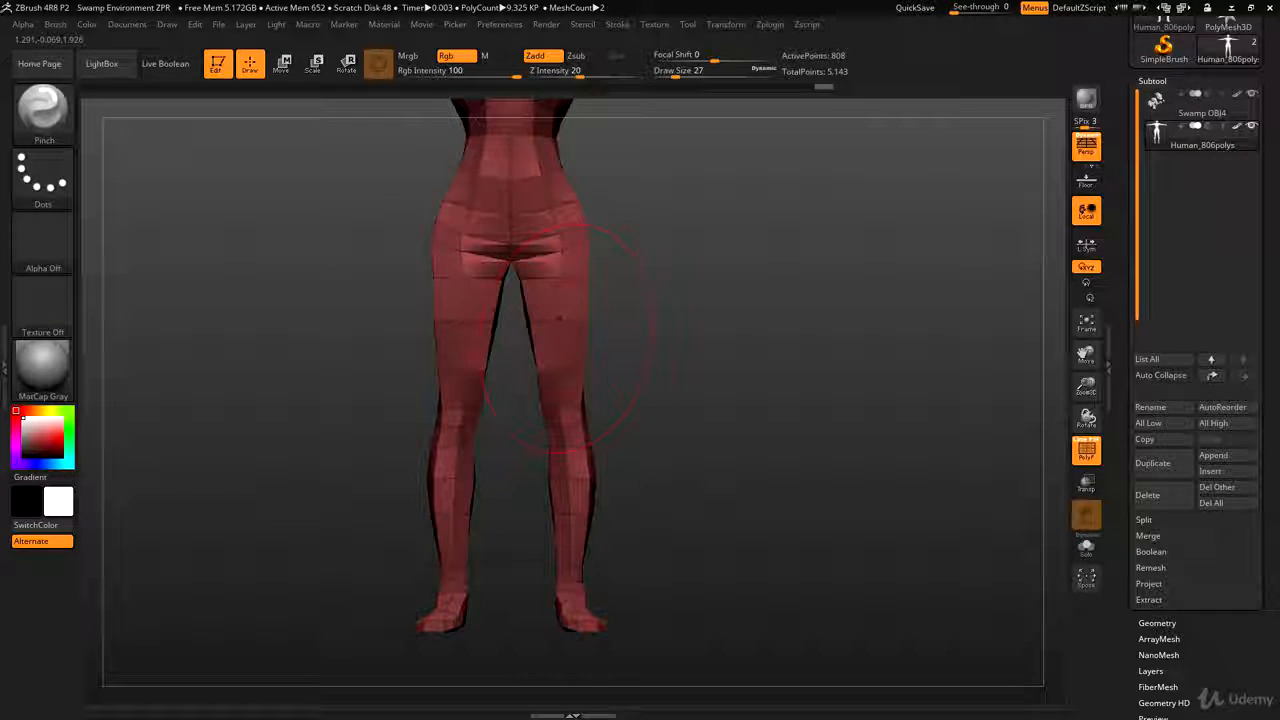
- Pinch the lower leg gently at Z intensity 2 and draw size 22
key(s)
key(s)
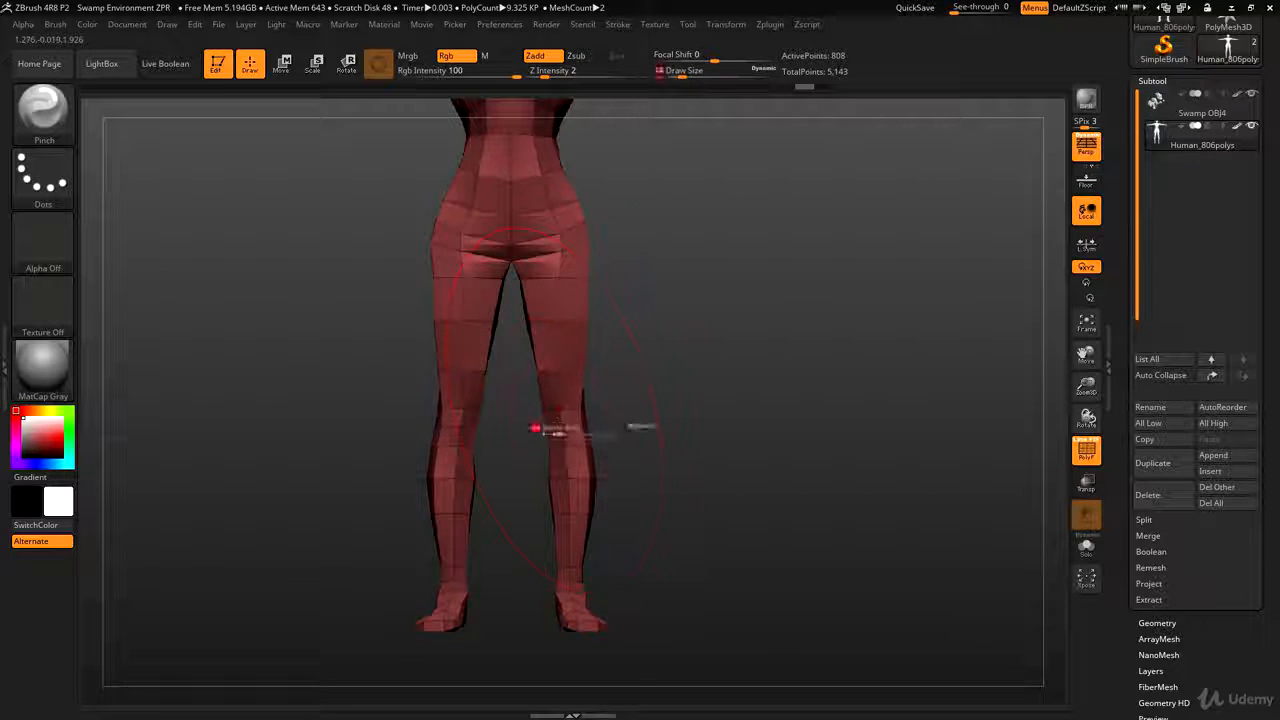
click(547, 429)
key(s)
click(569, 498)
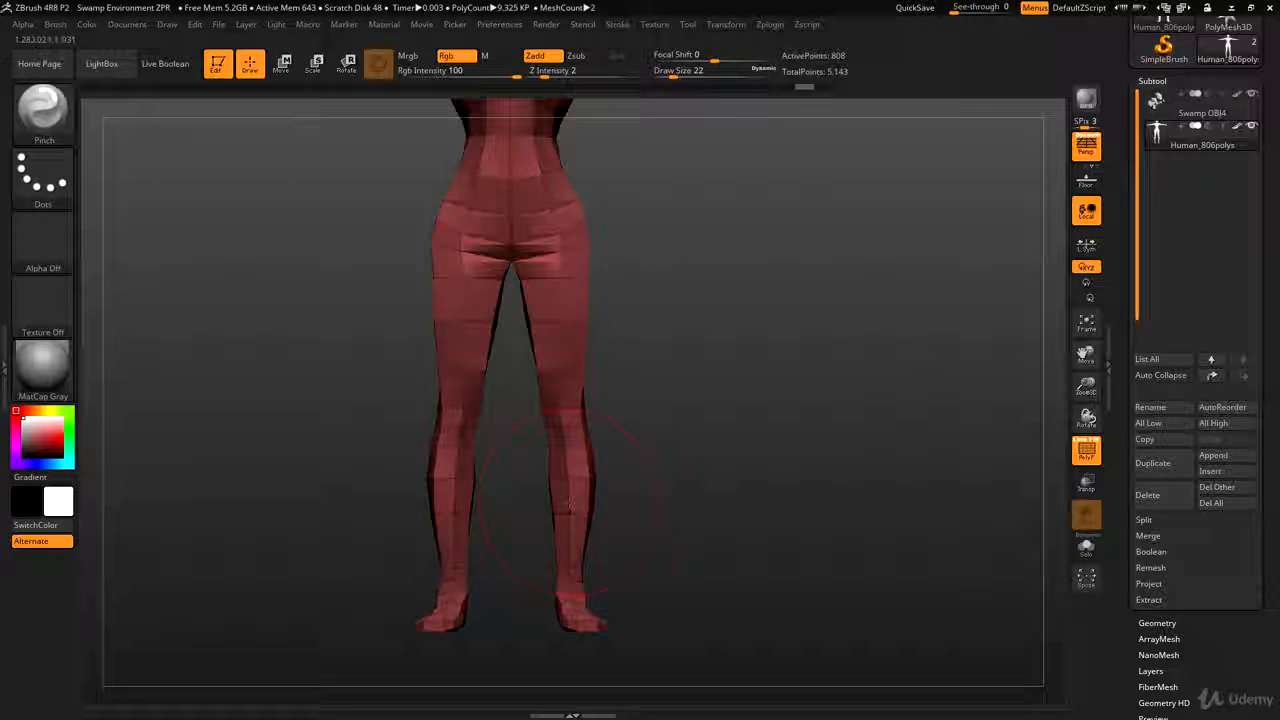
drag(570, 505, 576, 465)
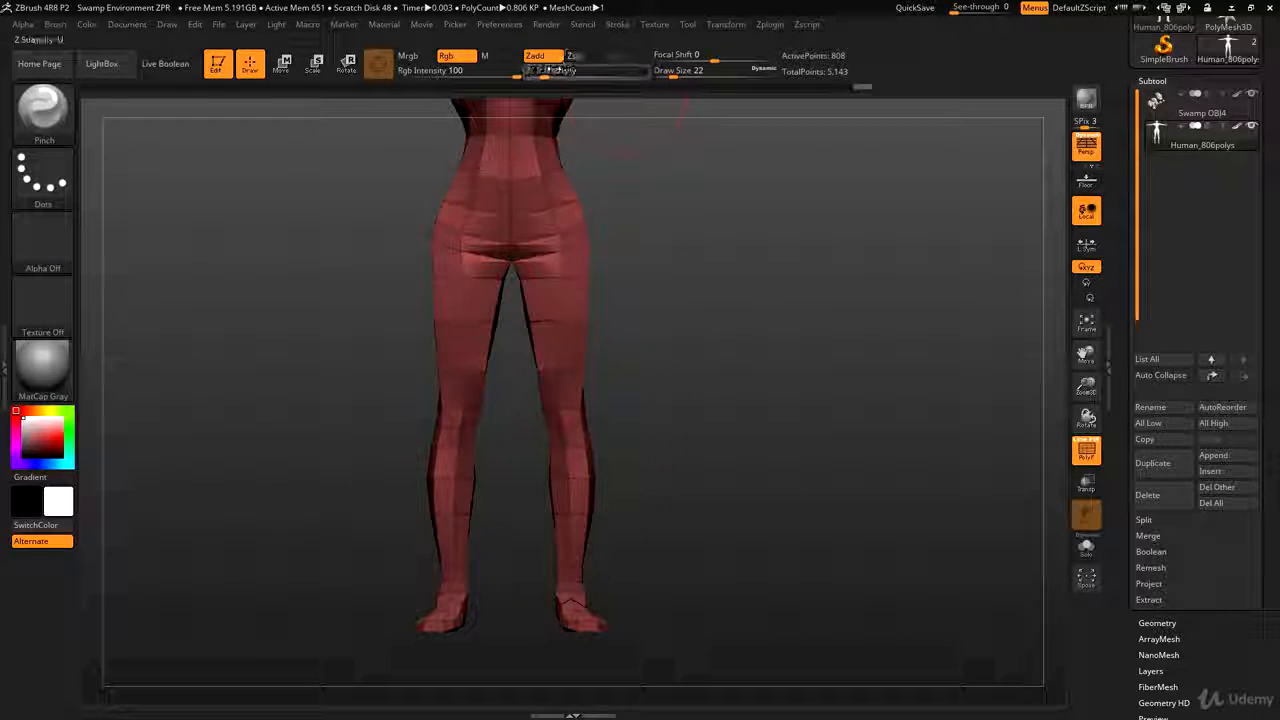
- Raise the Pinch brush's Z intensity to 7 and slim the lower legs, thighs and hips
text(5)
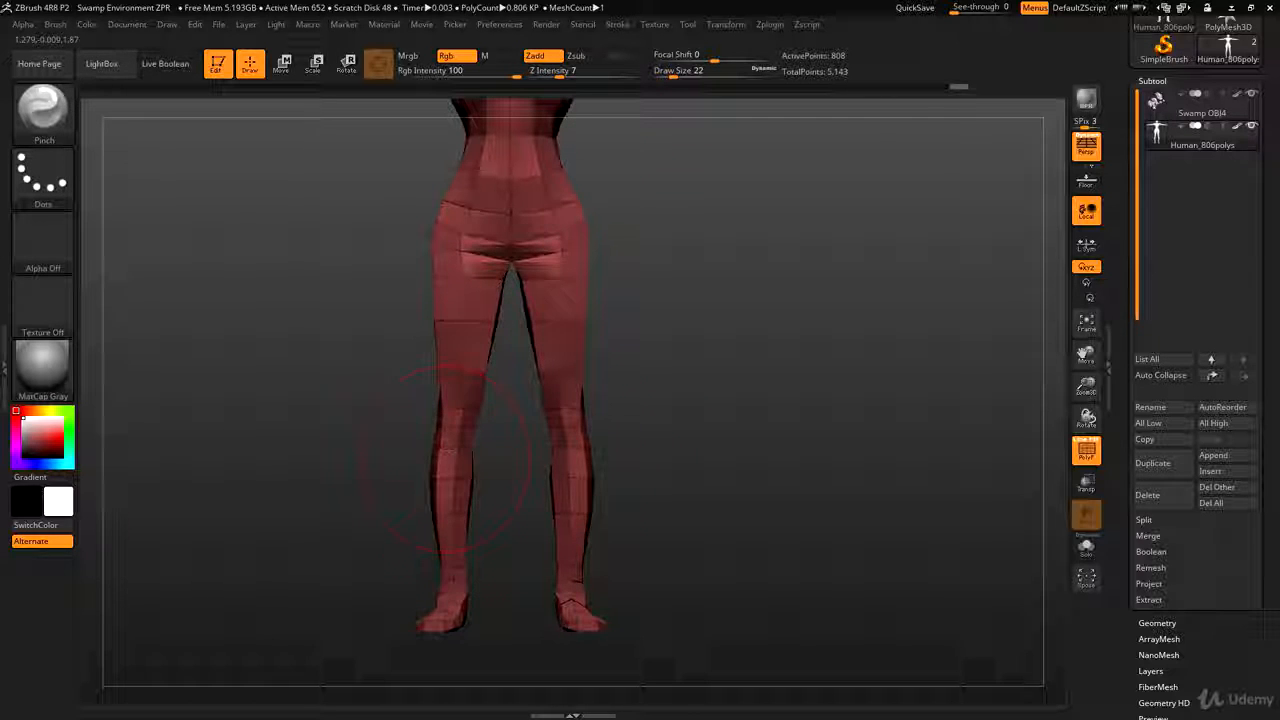
alt+drag(691, 359, 693, 383)
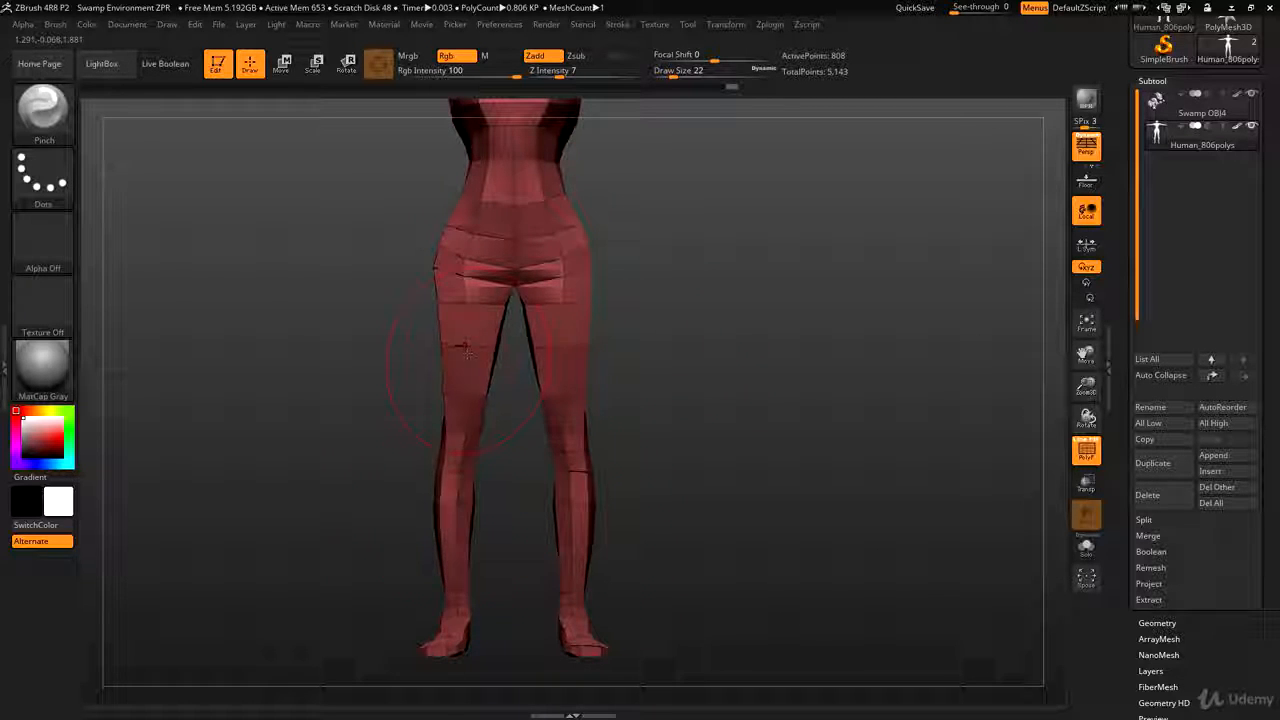
alt+drag(705, 250, 691, 434)
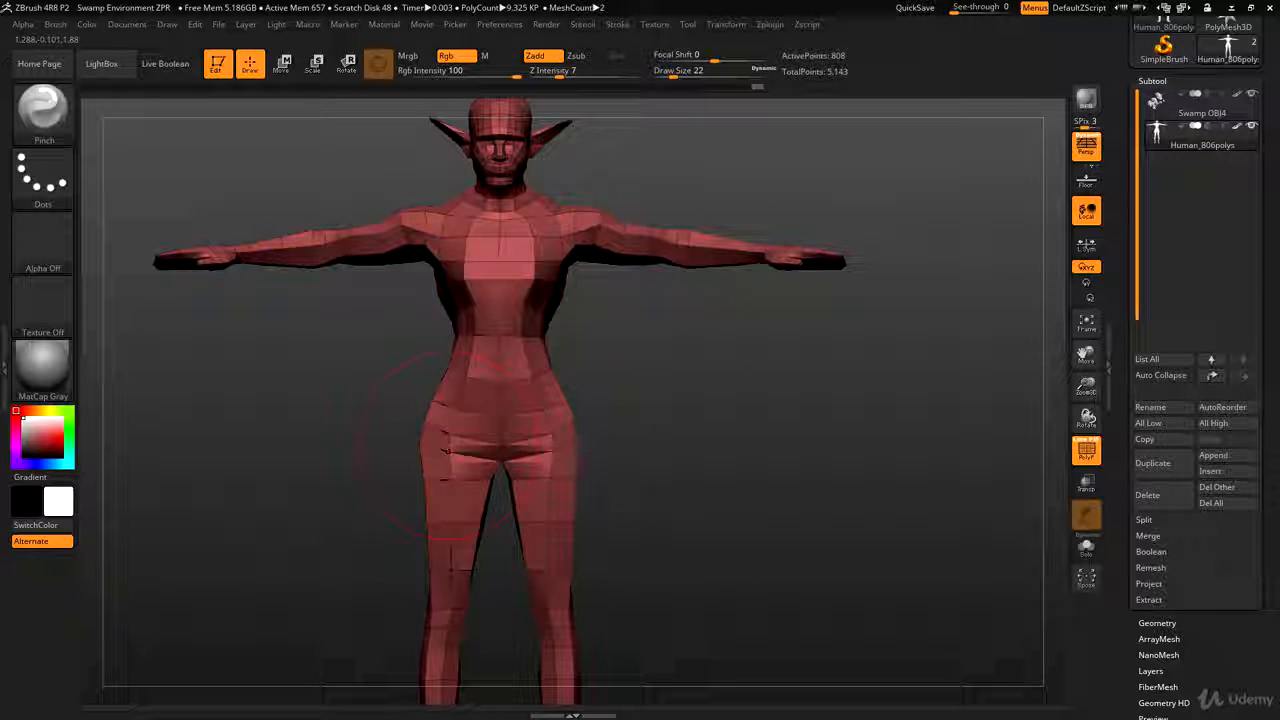
mouse_move(628, 373)
alt+mouse_down()
mouse_move(628, 393)
mouse_move(543, 386)
mouse_move(696, 447)
alt+mouse_up()
- Pinch the human's shoulder and upper arm, reducing the draw size to 12
key(])
key(s)
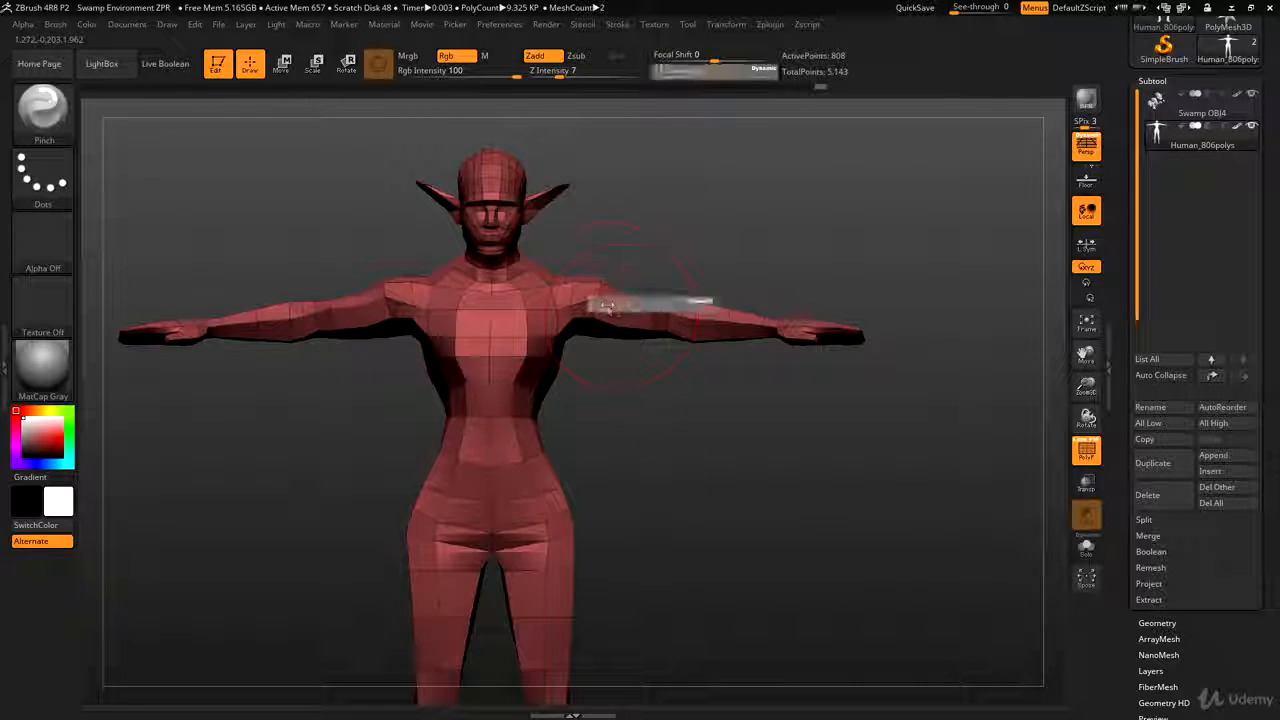
key(s)
click(602, 304)
alt+drag(622, 376, 641, 403)
key(s)
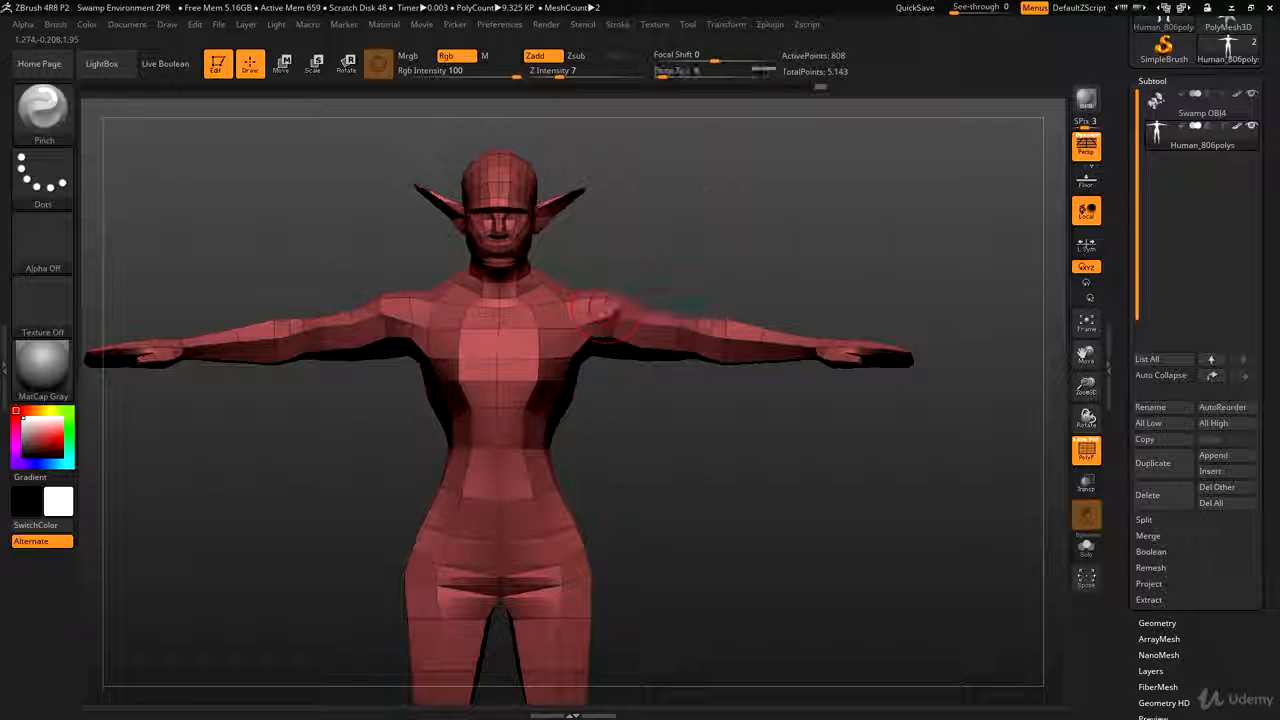
key(s)
click(603, 307)
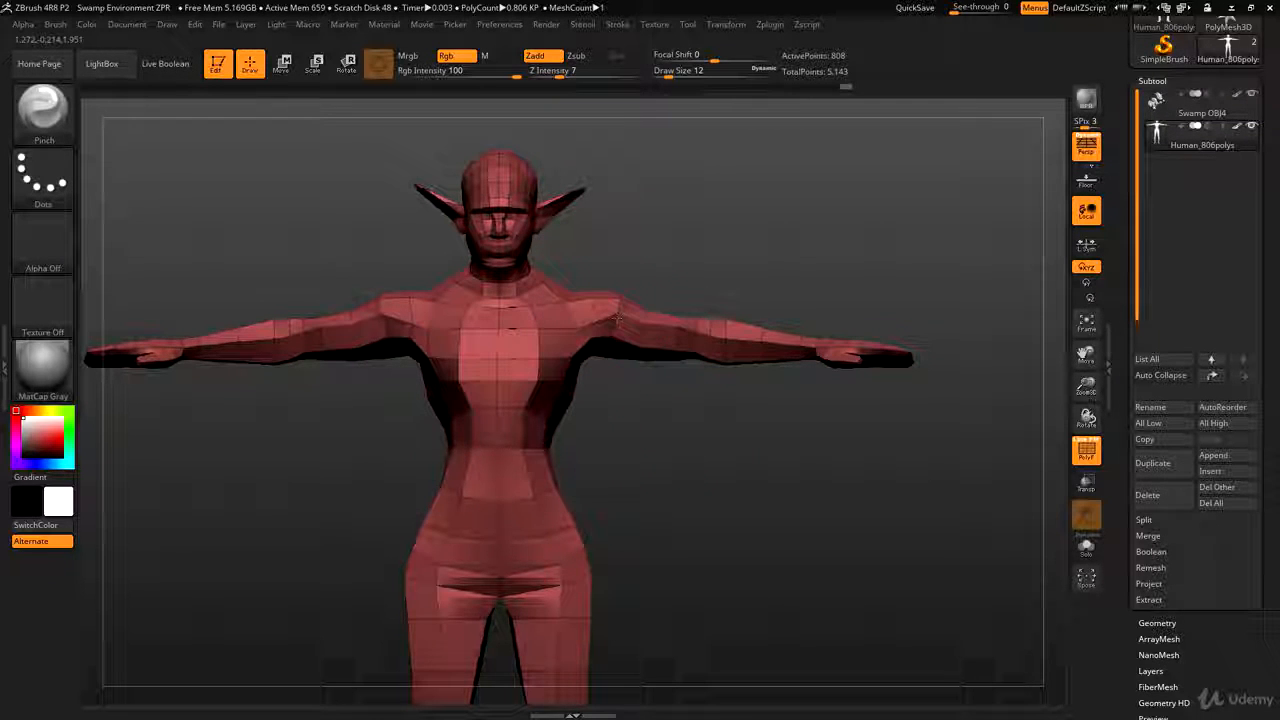
- Switch to the Move brush and reshape the top of the shoulders at draw sizes 7 and 5
drag(769, 291, 723, 265)
mouse_move(687, 220)
alt+mouse_down()
mouse_move(723, 281)
mouse_move(794, 263)
alt+mouse_up()
key(b)
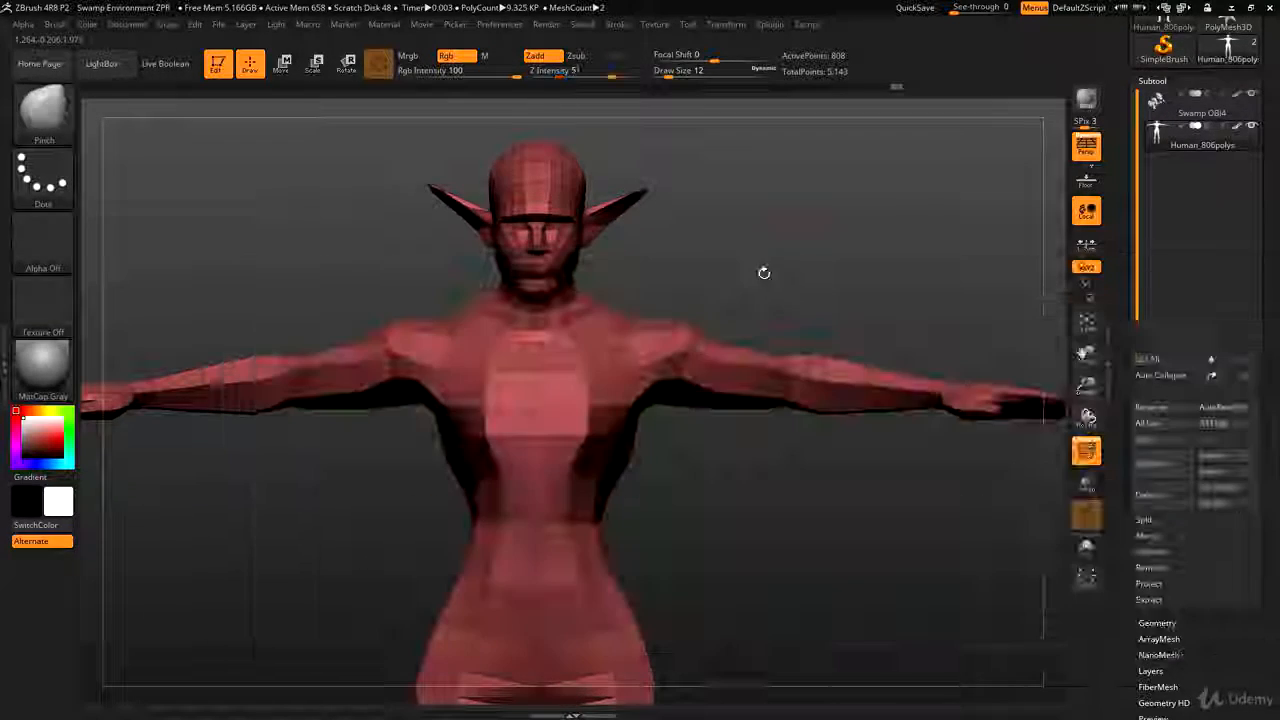
key(s)
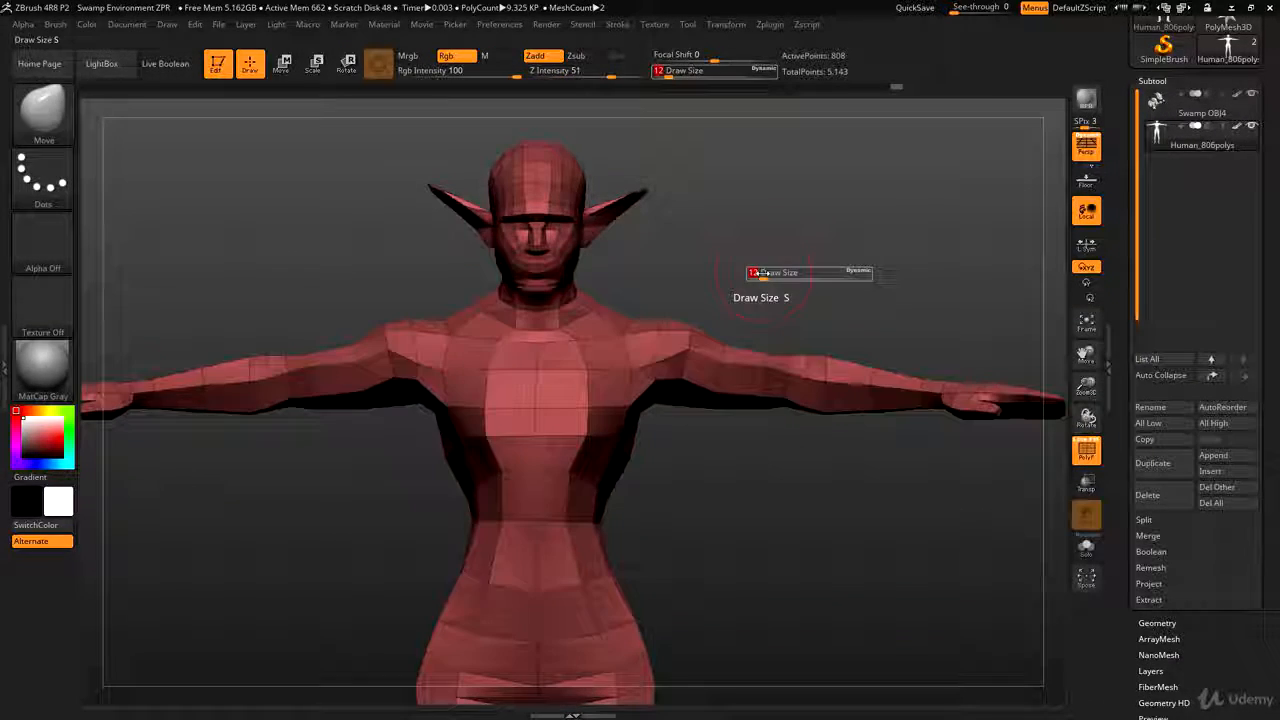
key(s)
click(692, 227)
alt+drag(763, 260, 755, 238)
key(bracketleft)
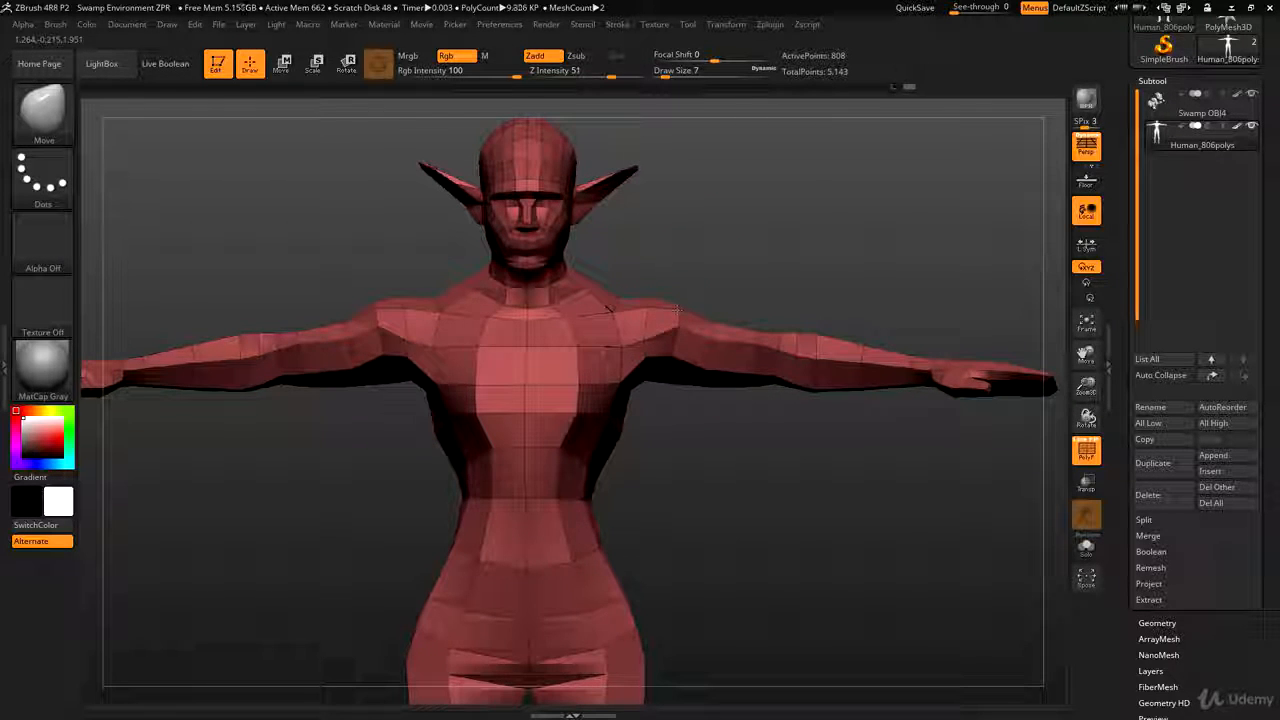
key(s)
click(621, 303)
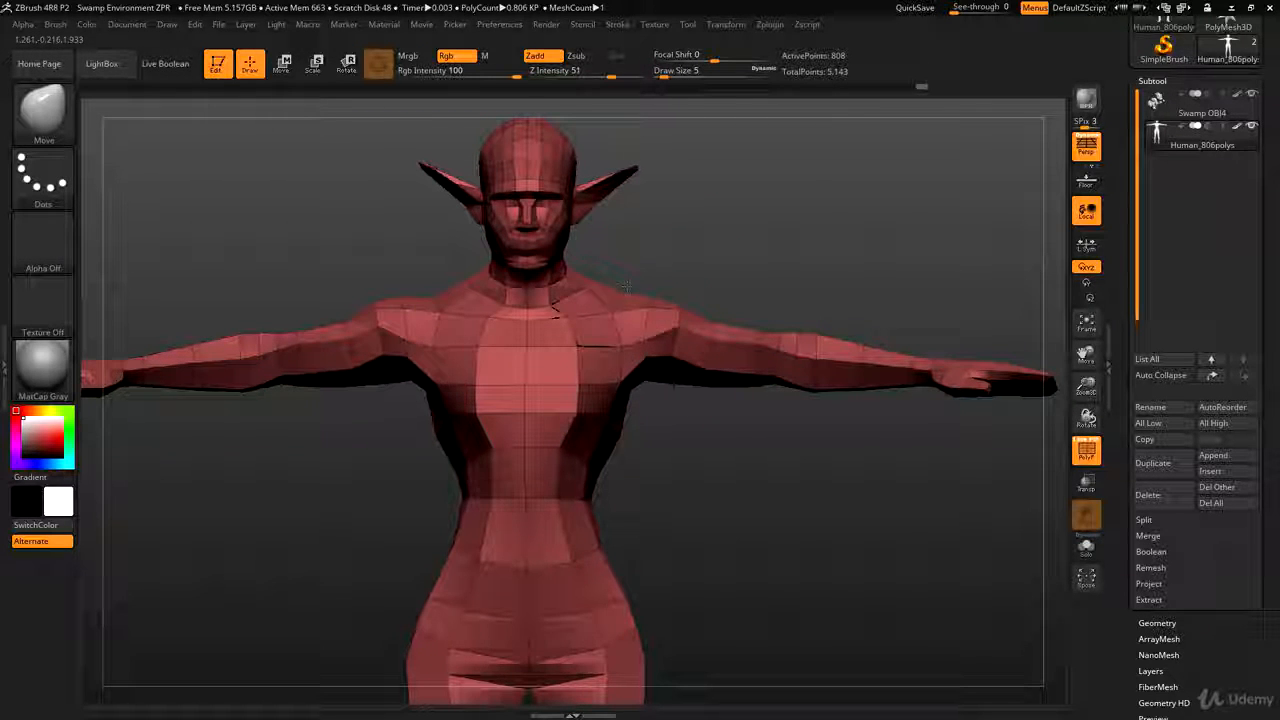
- Try smoothing one shoulder and upper arm at draw size 16, undoing the result
key(s)
click(424, 295)
shift+drag(385, 325, 380, 304)
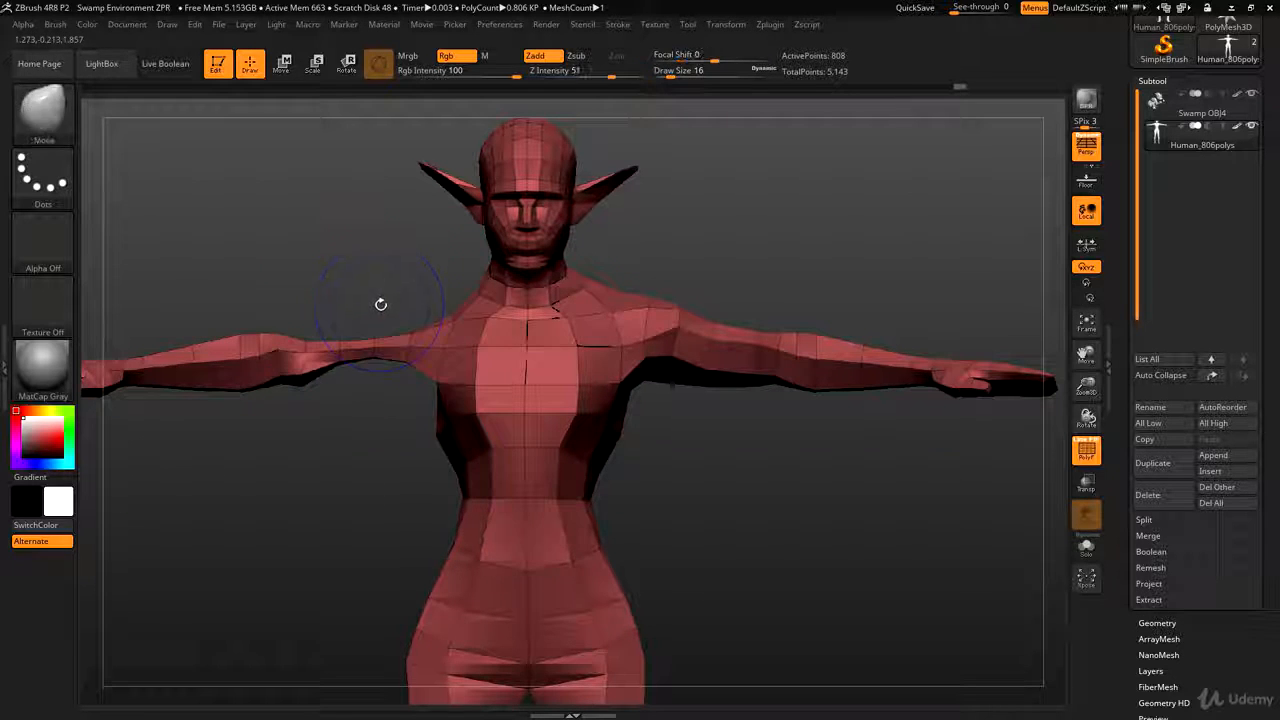
key(ctrl+z)
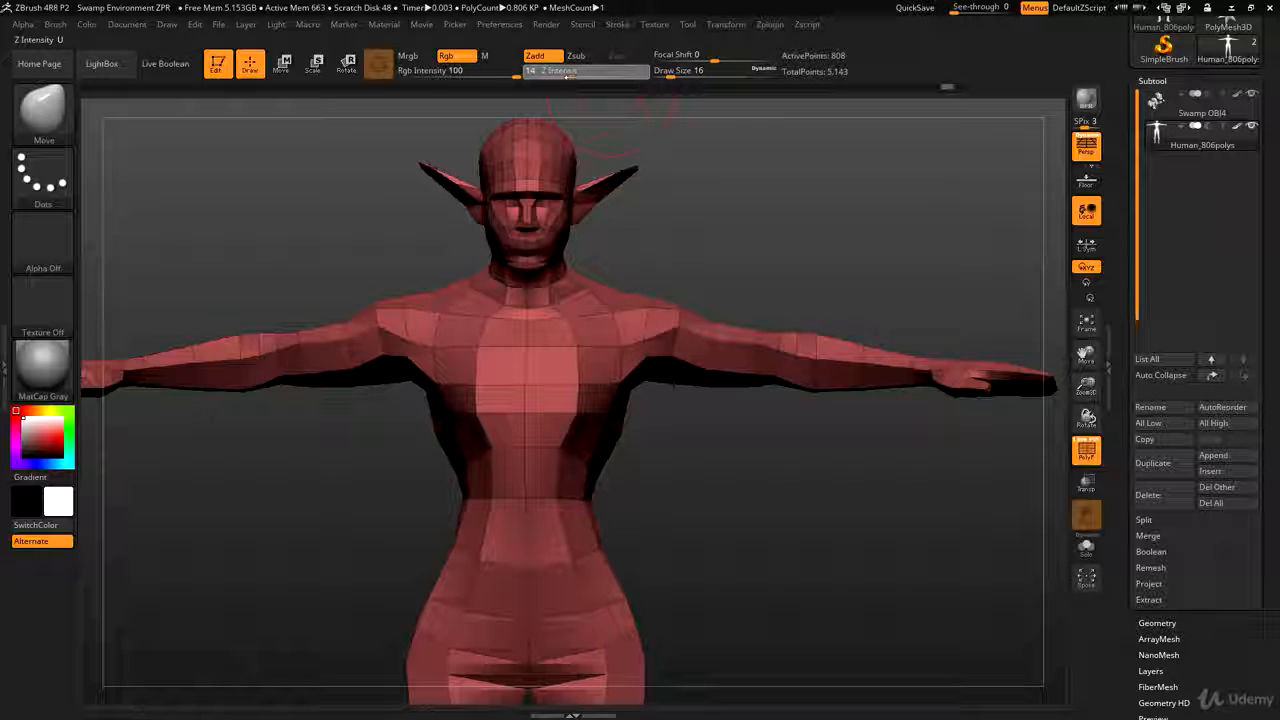
- Lower the Z intensity and smooth the shoulder more gently with the Smooth brush at Z intensity 4
drag(568, 76, 555, 76)
key(shift)
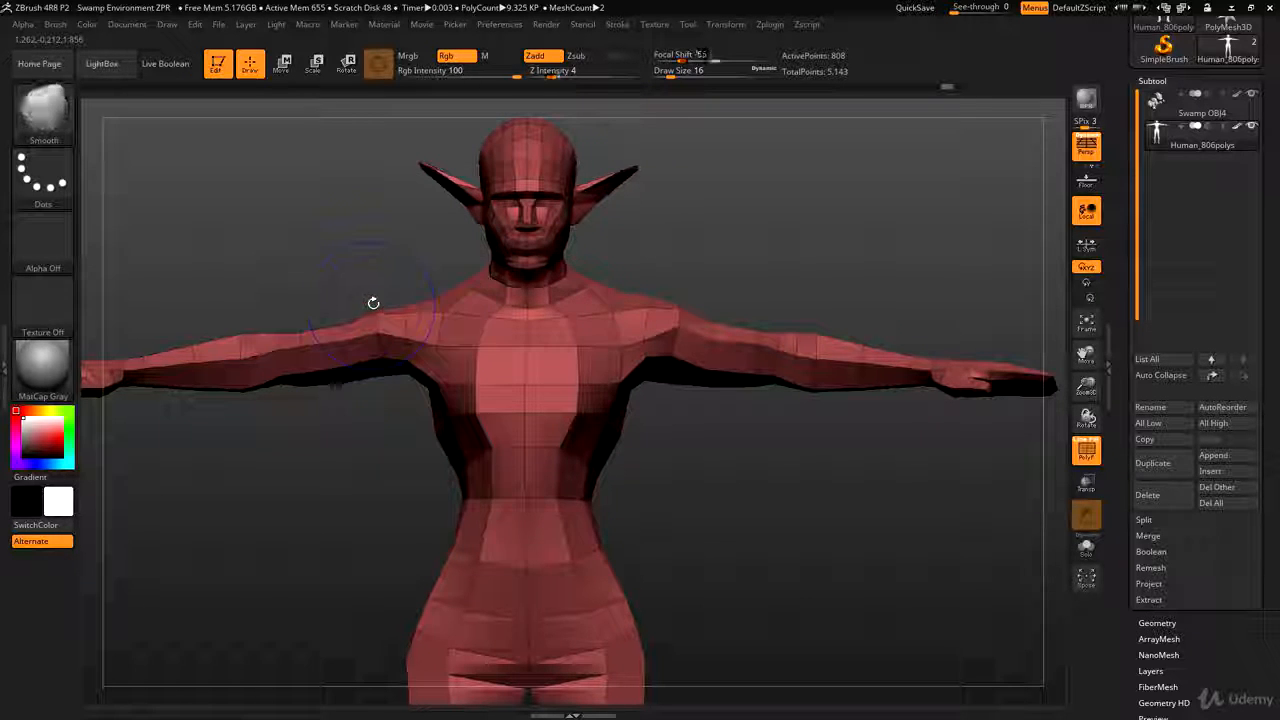
key(shift)
- Switch to the Move brush and reduce the draw size to 12
mouse_move(720, 290)
alt+mouse_down()
mouse_move(714, 218)
mouse_move(712, 253)
mouse_move(751, 234)
mouse_move(740, 266)
alt+mouse_up()
key(b)
key(m)
key(v)
key(s)
drag(715, 332, 719, 332)
key(s)
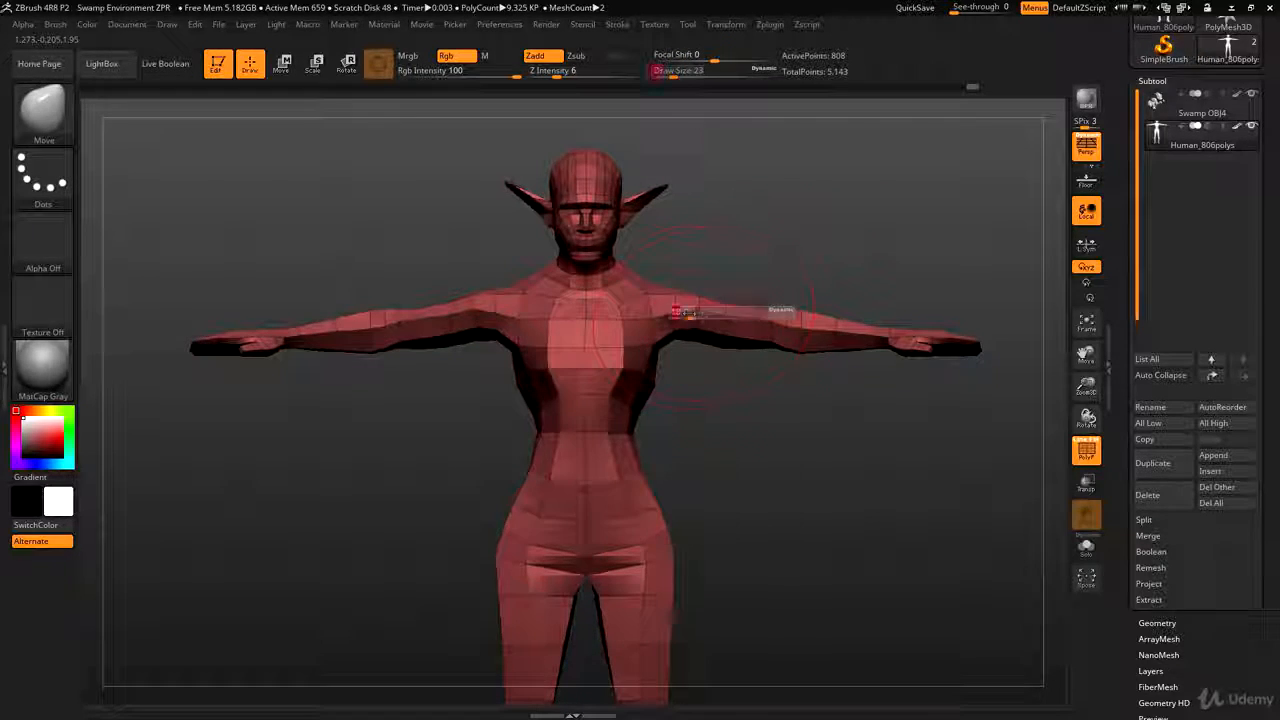
key(b)
key(m)
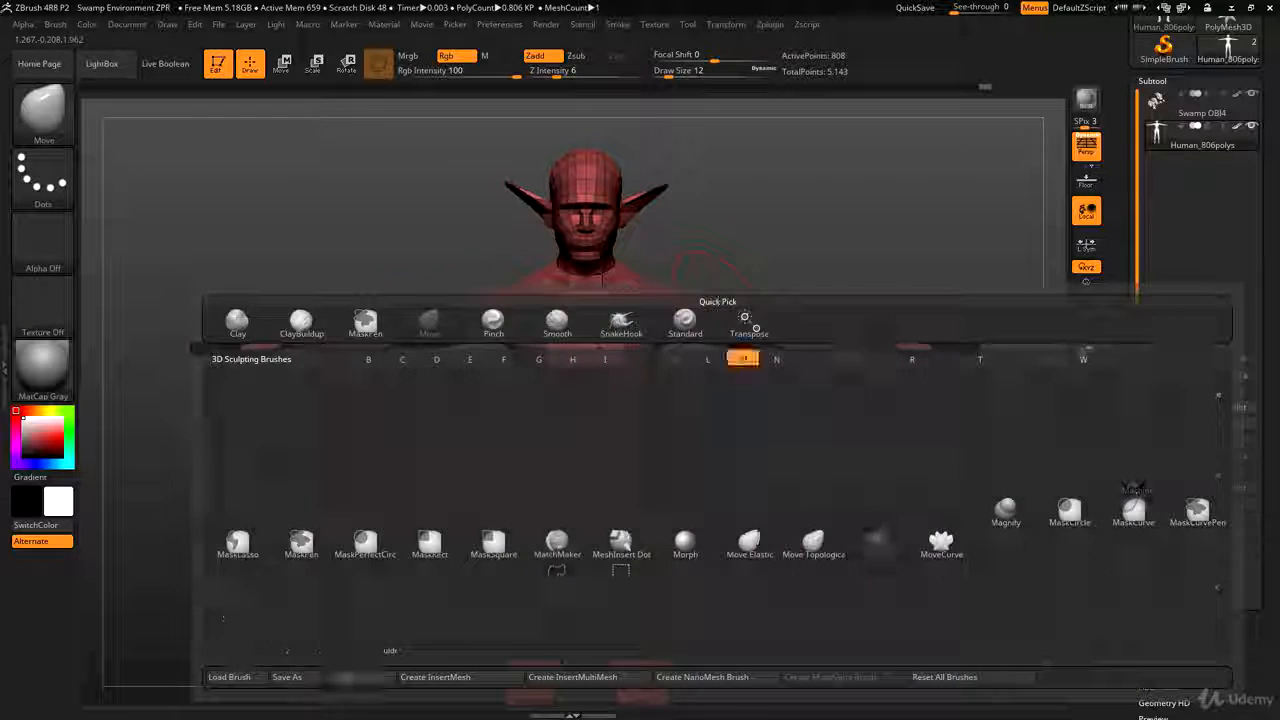
key(v)
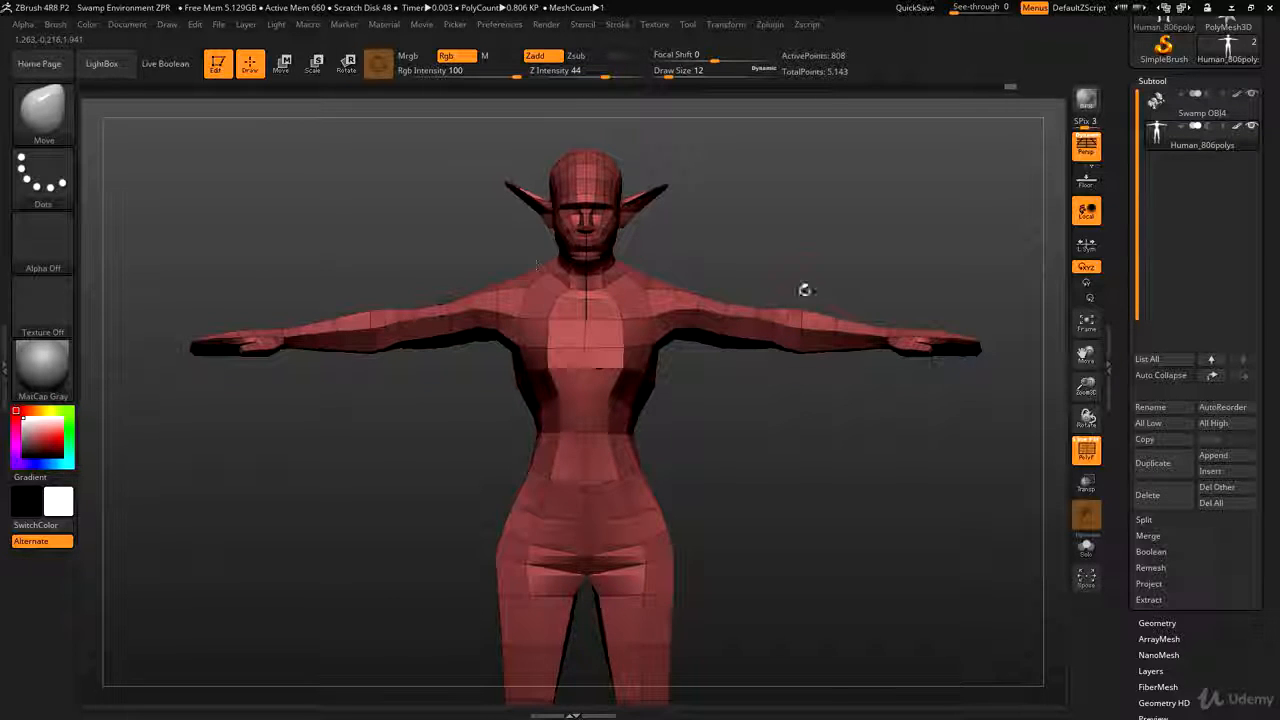
- Reduce the Move brush's draw size to 7 and adjust the human's upper shoulder area
mouse_move(805, 290)
alt+mouse_down()
mouse_move(831, 309)
mouse_move(770, 312)
mouse_move(771, 287)
mouse_move(646, 297)
mouse_move(684, 302)
mouse_move(695, 278)
mouse_move(657, 264)
mouse_move(714, 293)
alt+mouse_up()
key(s)
mouse_move(690, 300)
mouse_down()
mouse_move(740, 300)
mouse_move(700, 320)
mouse_move(688, 303)
mouse_up()
key(s)
drag(690, 290, 710, 262)
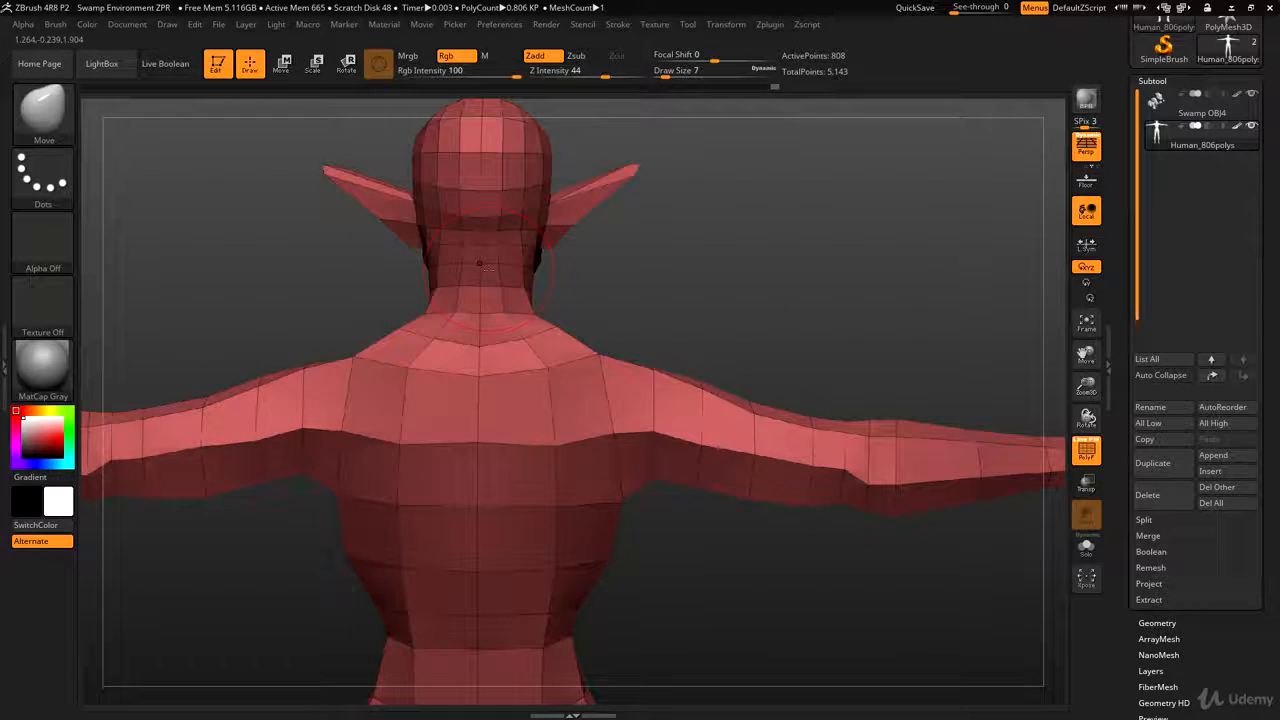
- Narrow the back of the human's neck with the Pinch brush at draw size 14
key(b)
key(m)
key(v)
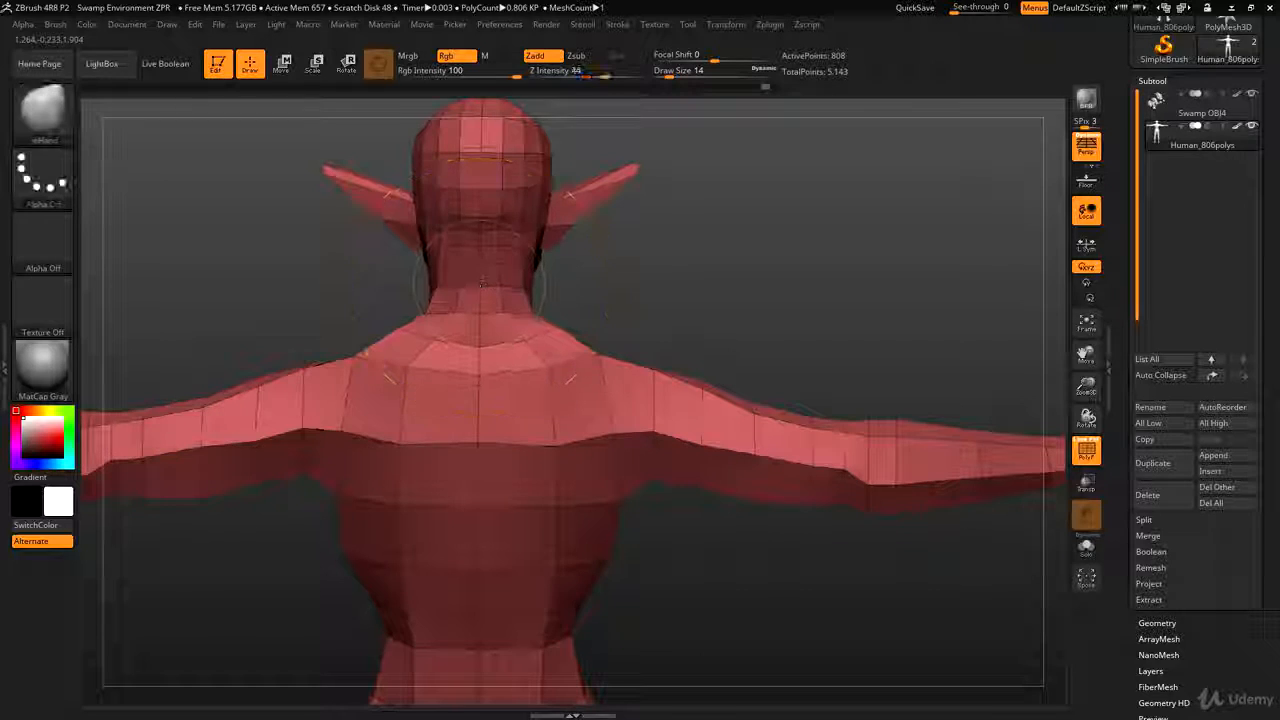
key(b)
key(p)
key(i)
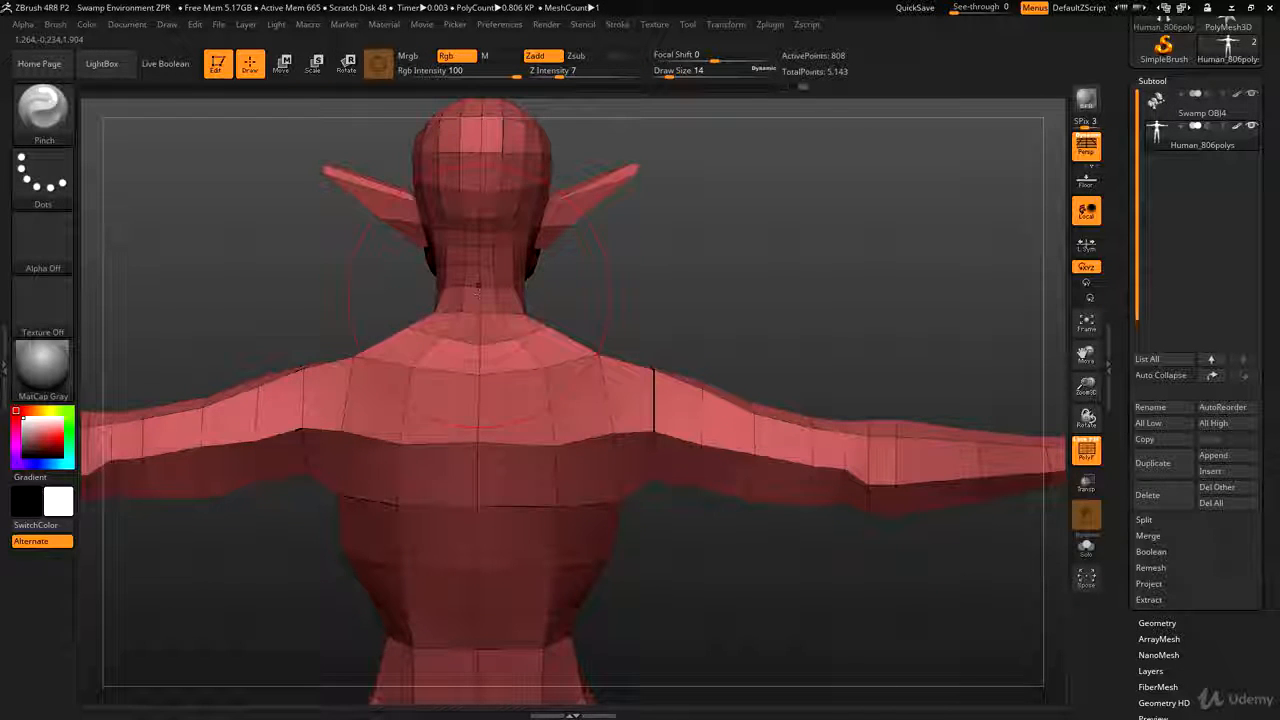
drag(558, 286, 345, 318)
- Smooth the human's hips at draw size 35 and the forearm at draw size 23, using Z intensity 4
alt+drag(729, 160, 710, 277)
key(s)
click(632, 314)
mouse_move(720, 320)
alt+mouse_down()
mouse_move(720, 195)
mouse_move(740, 460)
alt+mouse_up()
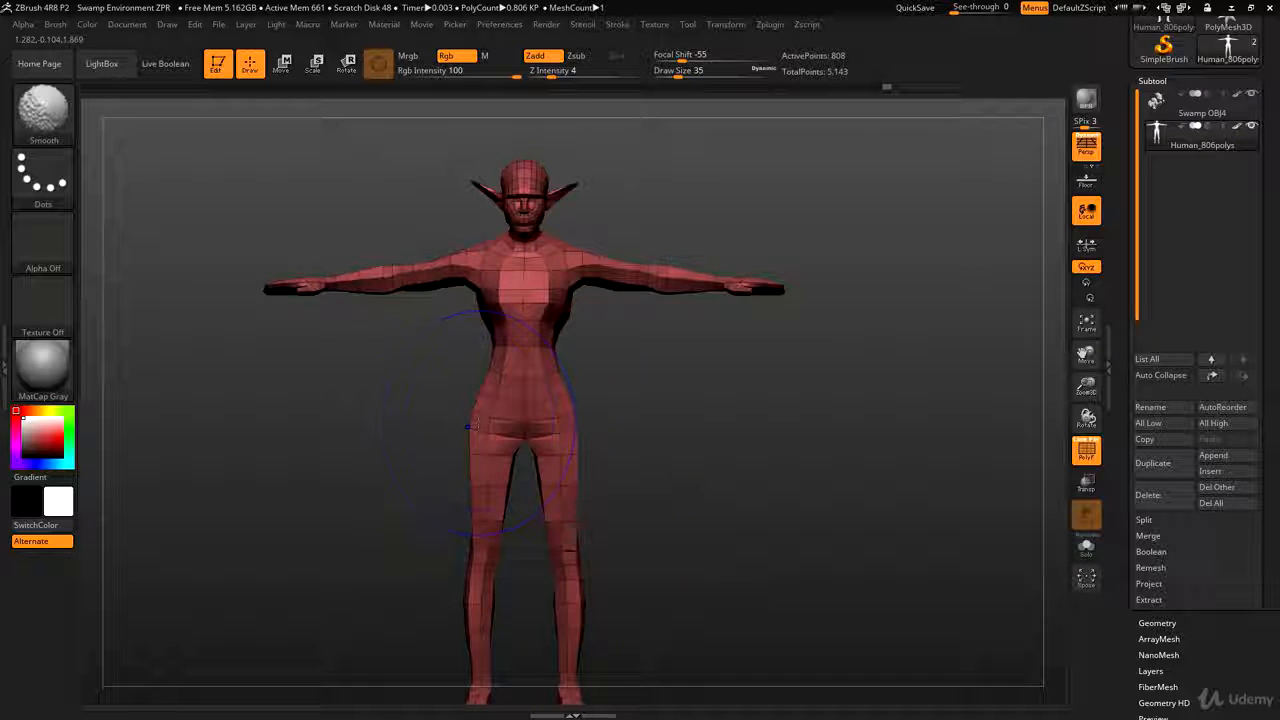
mouse_move(640, 505)
ctrl+right_down()
mouse_move(643, 446)
mouse_move(645, 460)
ctrl+right_up()
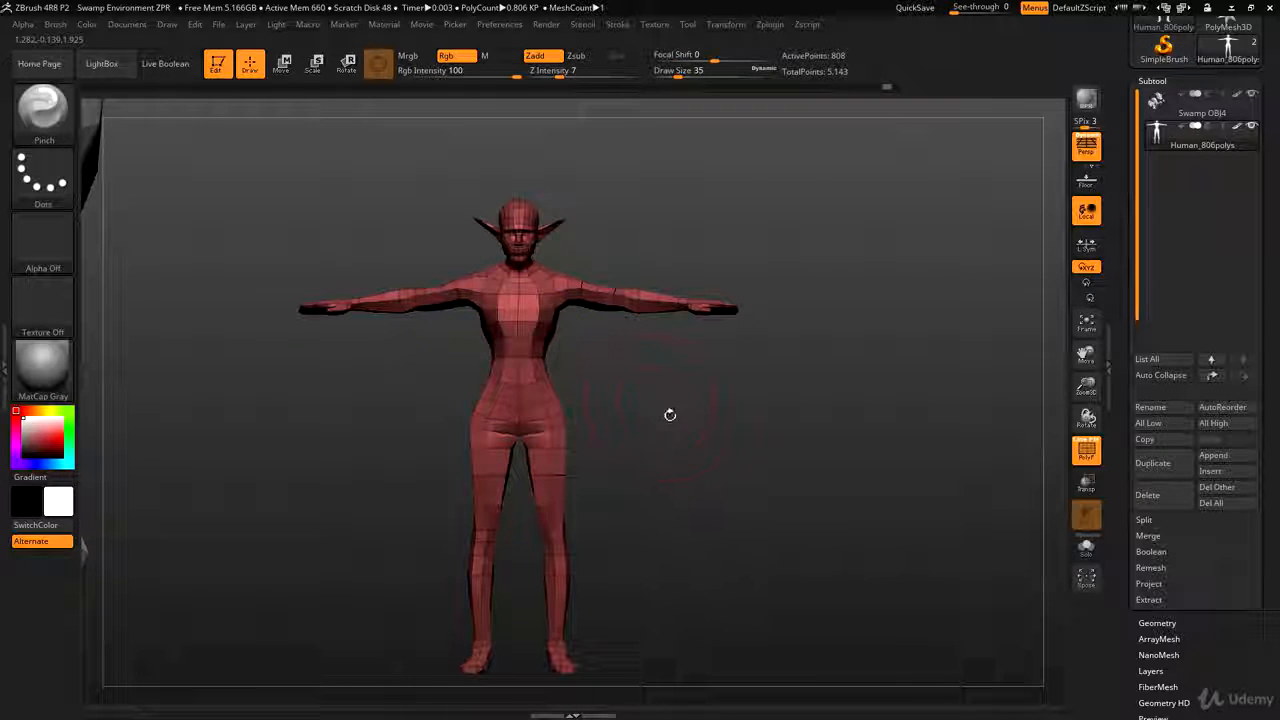
key(s)
click(665, 416)
mouse_move(680, 387)
alt+mouse_down()
mouse_move(651, 414)
mouse_move(651, 436)
alt+mouse_up()
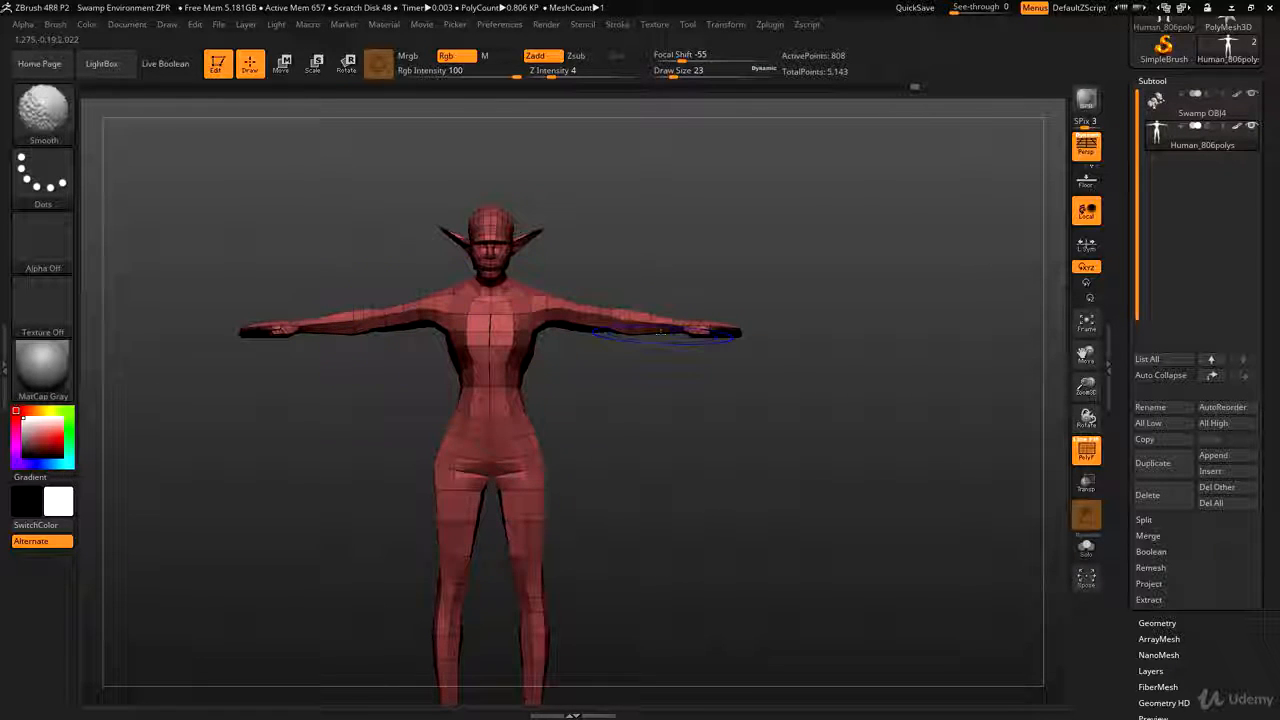
- Switch back to the Move brush and refine the shoulders and upper arms at draw sizes 17 and 13
mouse_move(620, 402)
alt+mouse_down()
mouse_move(624, 419)
mouse_move(704, 414)
alt+mouse_up()
key(b)
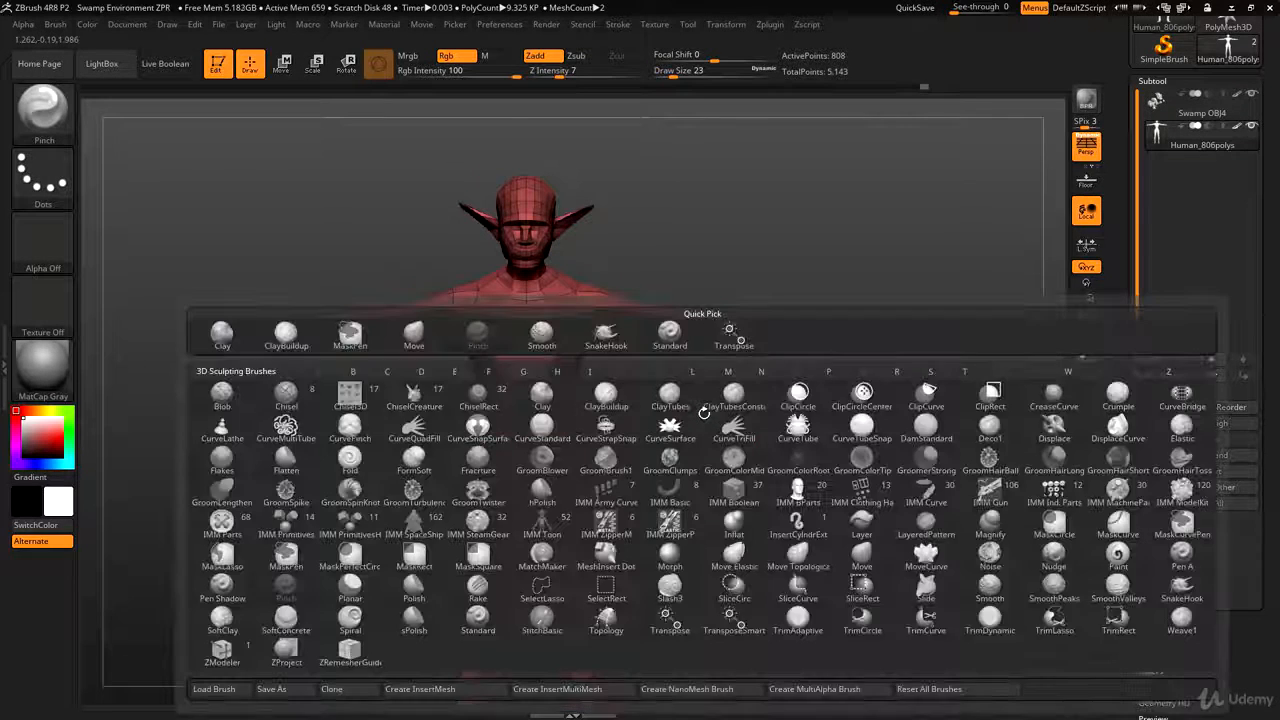
key(m)
key(v)
key(s)
click(658, 326)
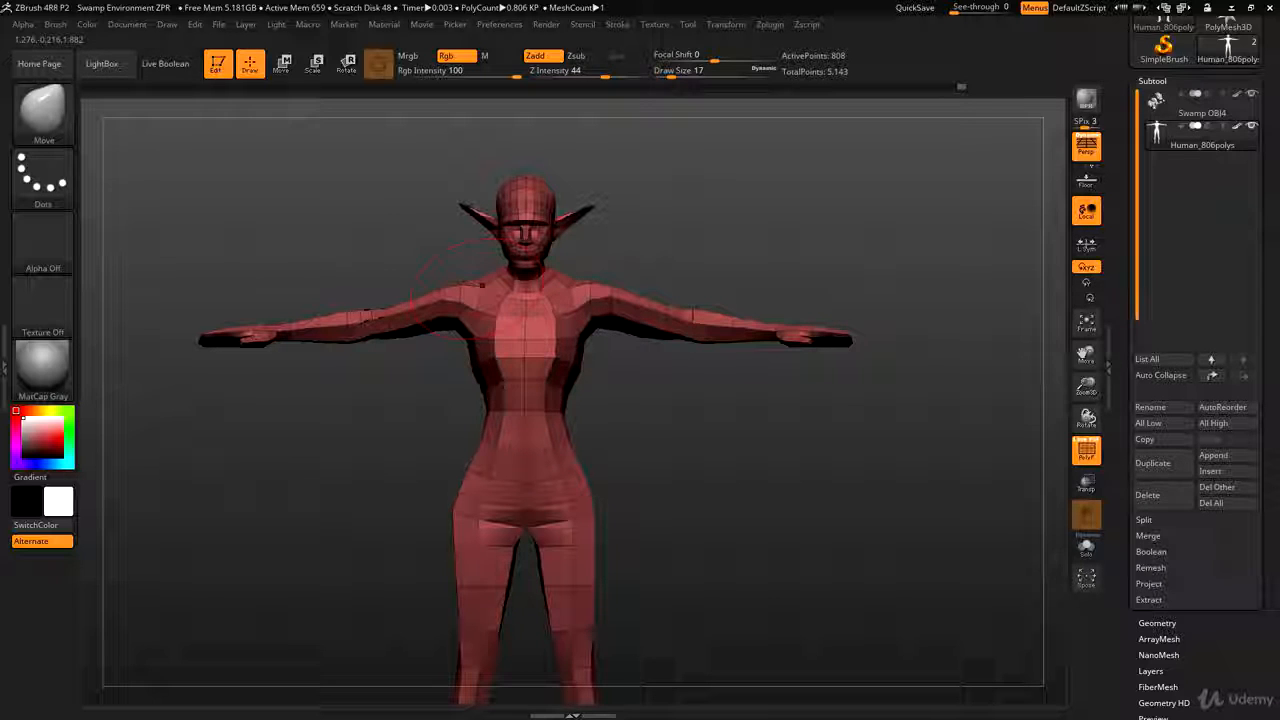
key(s)
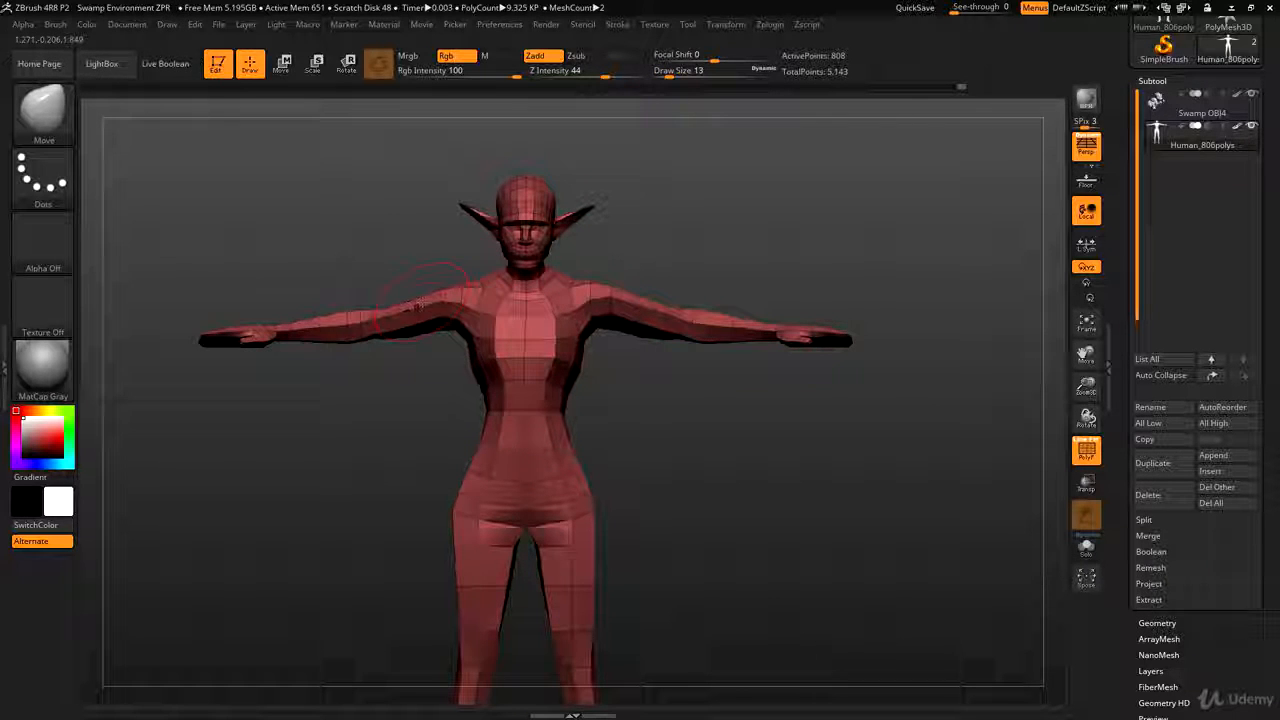
- Export the reshaped human to the Desktop as an OBJ file named Elf
alt+drag(800, 340, 434, 420)
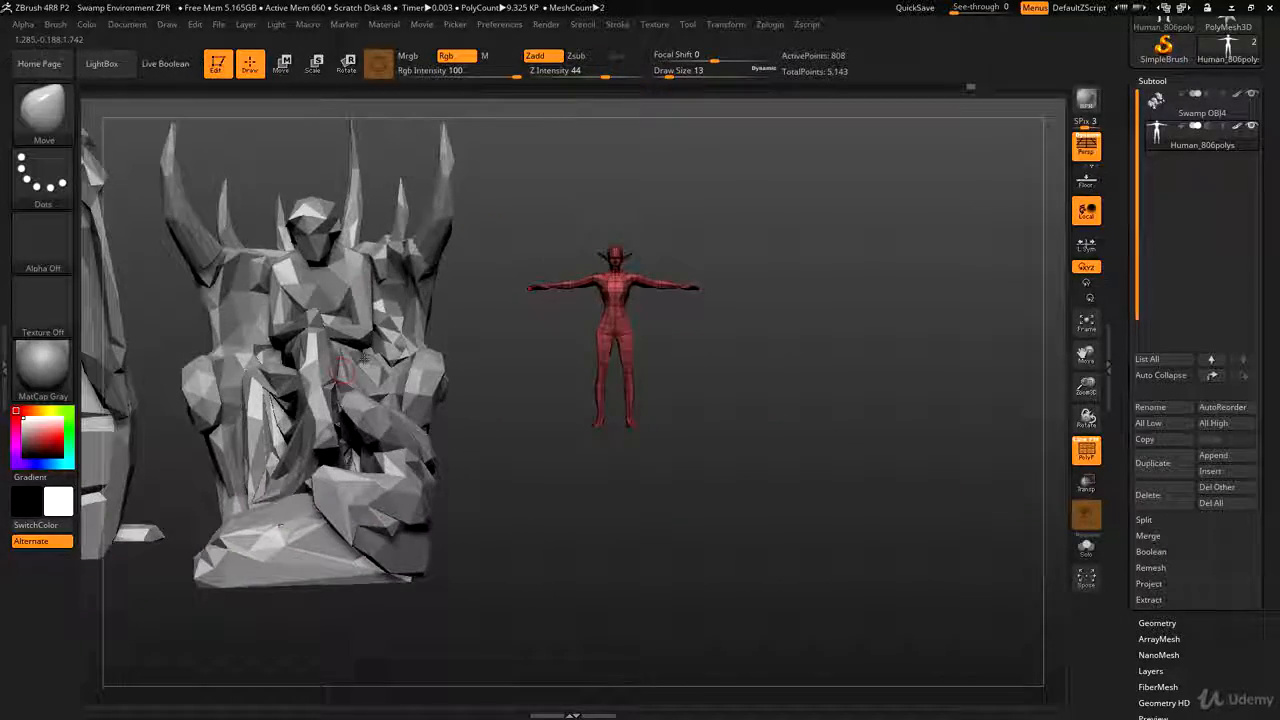
drag(571, 518, 1024, 656)
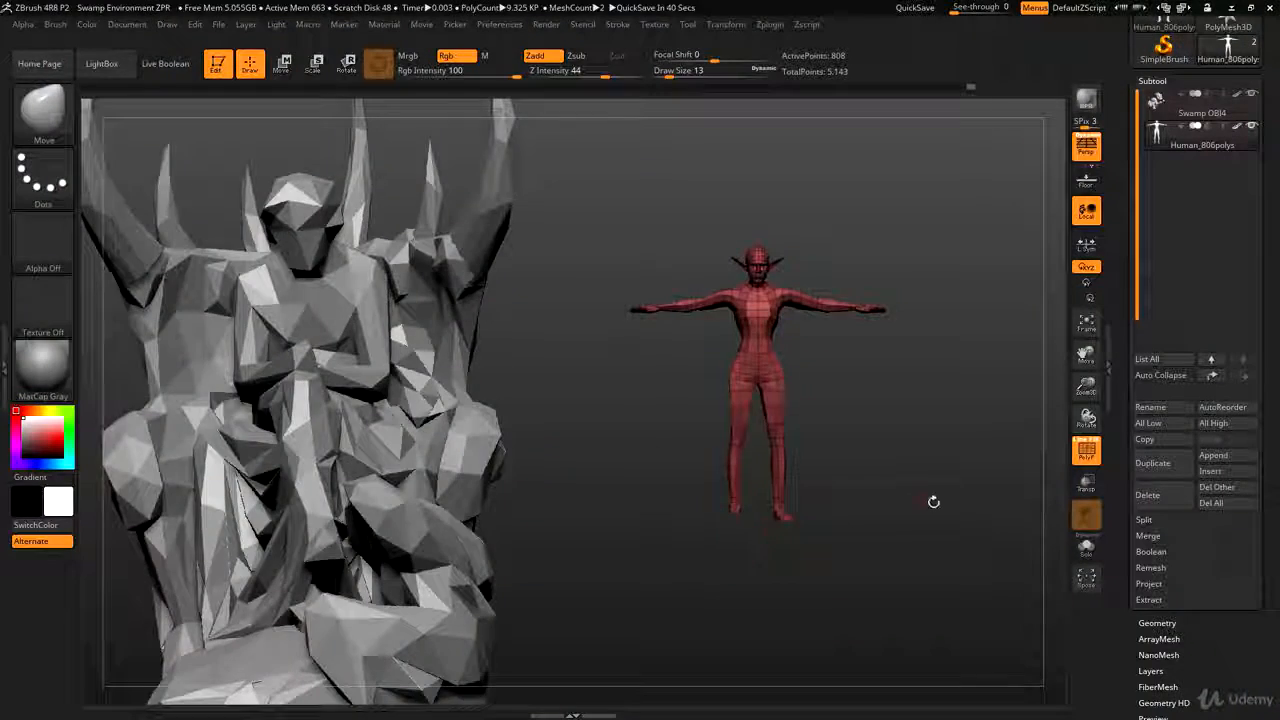
drag(931, 503, 446, 172)
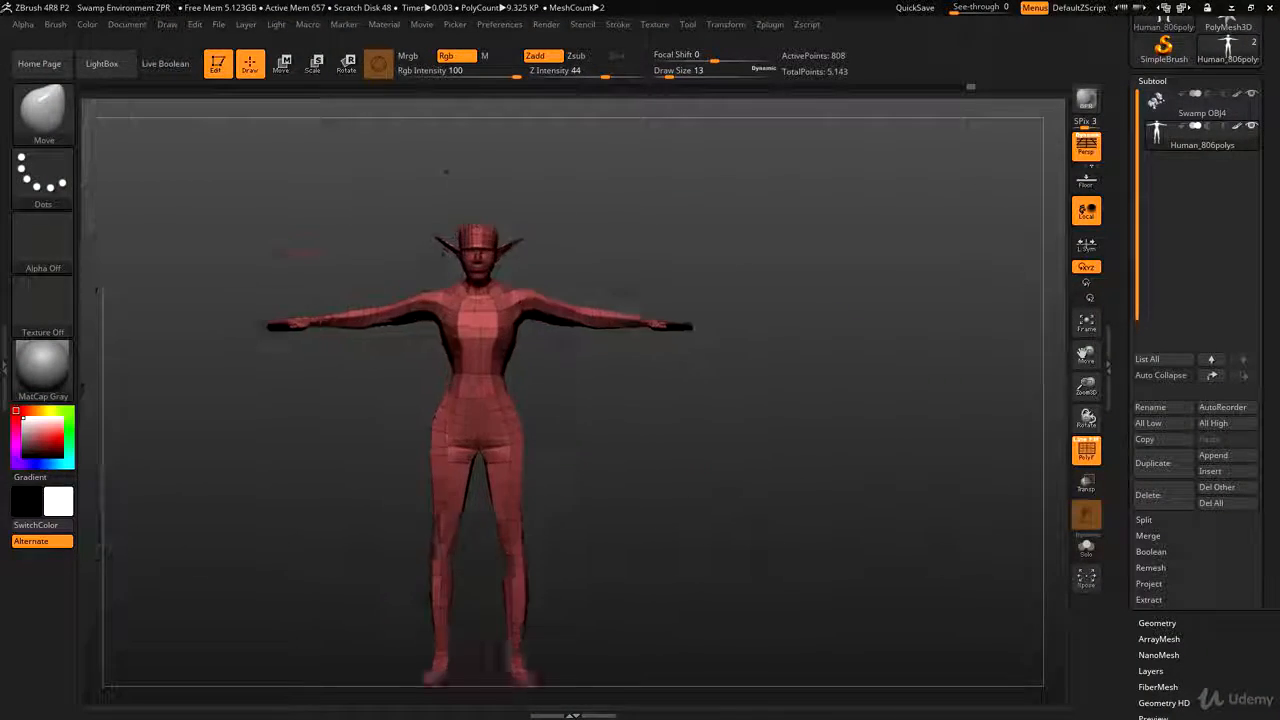
alt+drag(811, 530, 752, 515)
drag(1125, 150, 1127, 260)
click(1211, 79)
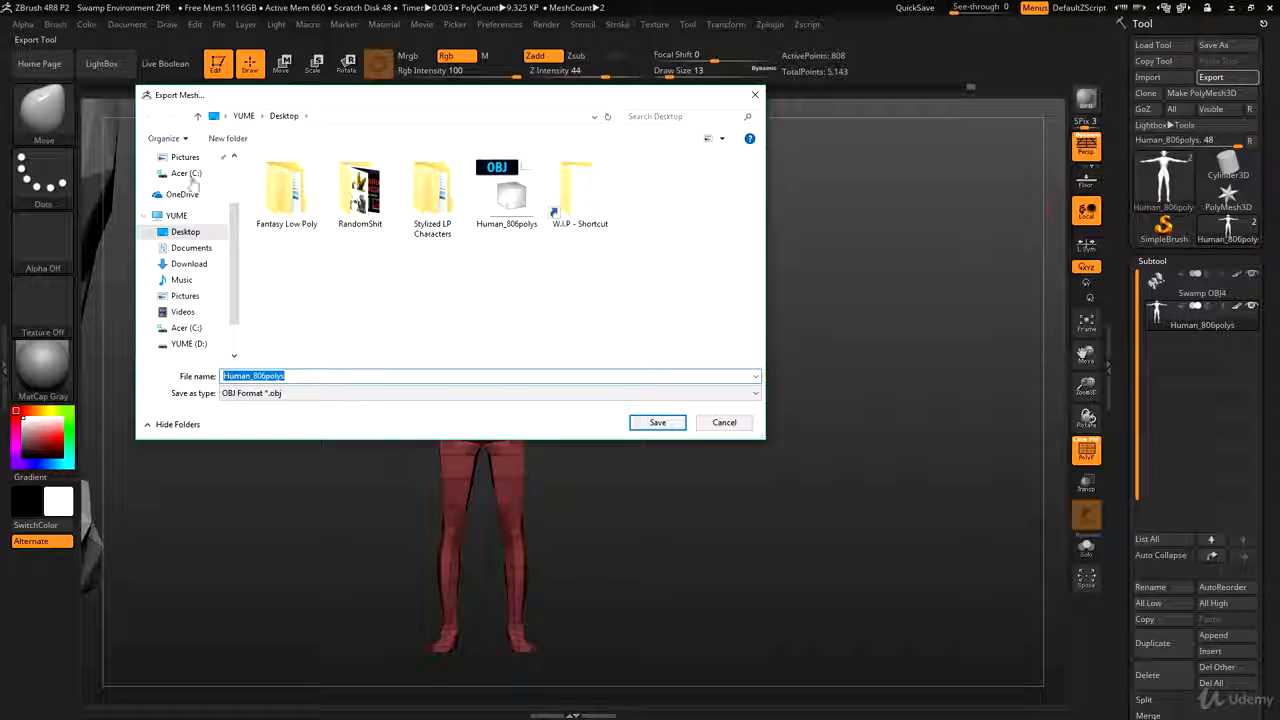
double_click(290, 375)
text(Elf)
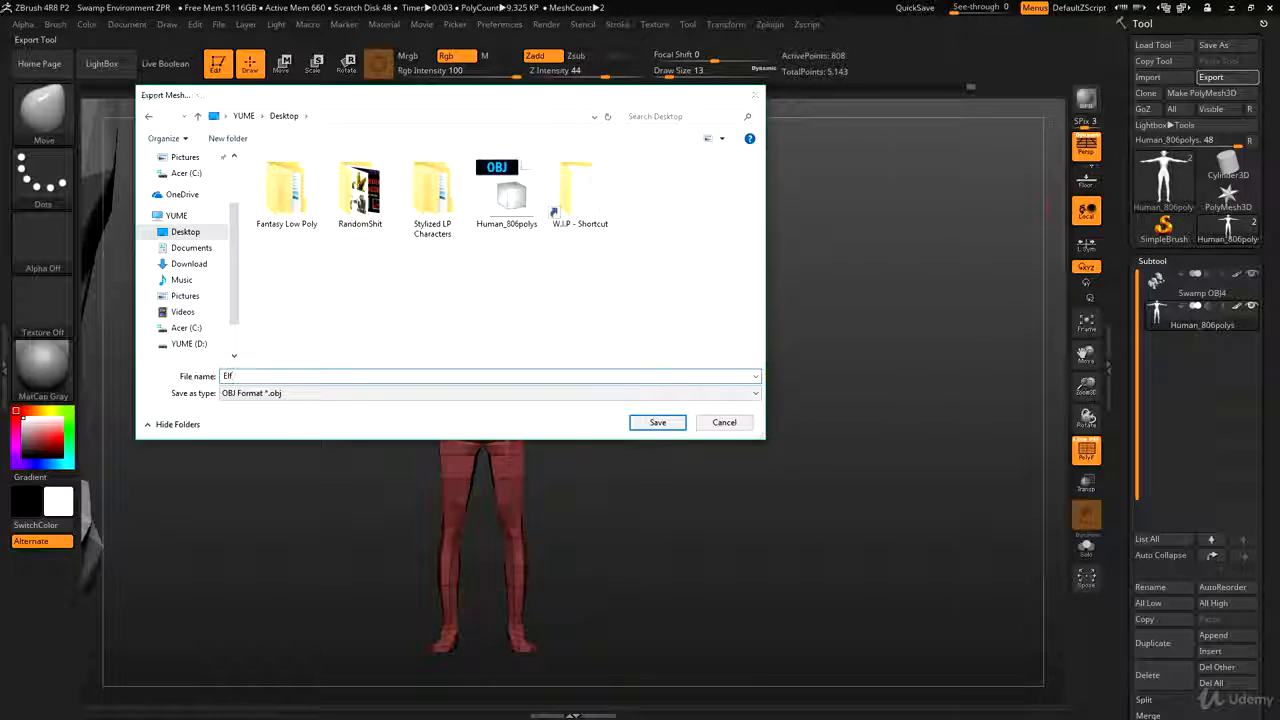
key(Return)
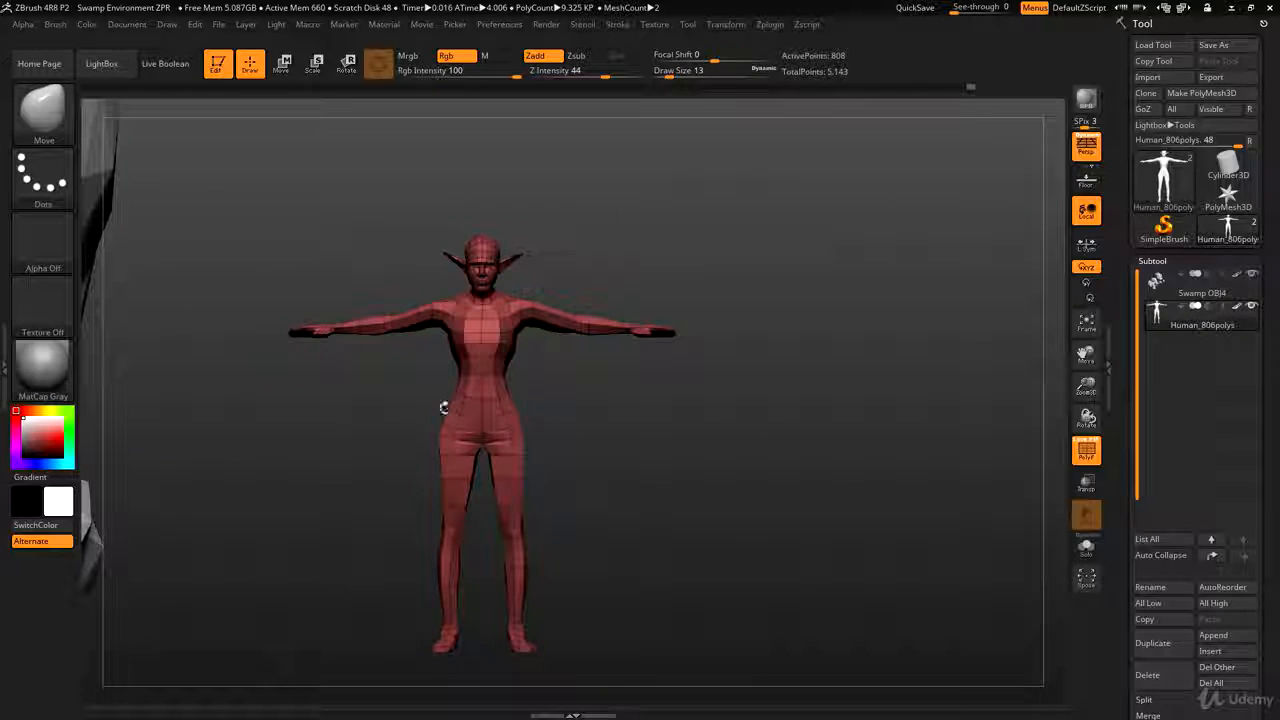
- Switch to Maya and import Elf.OBJ from the Desktop into the swamp environment scene
click(1237, 7)
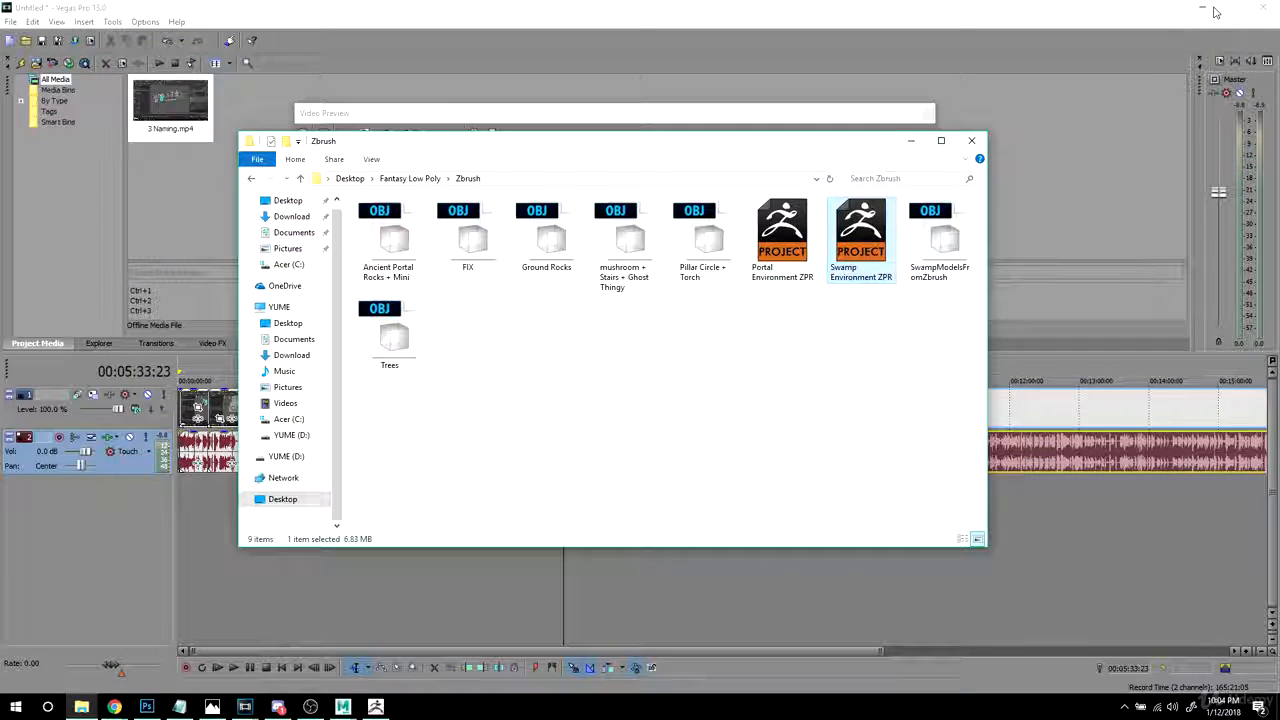
click(910, 141)
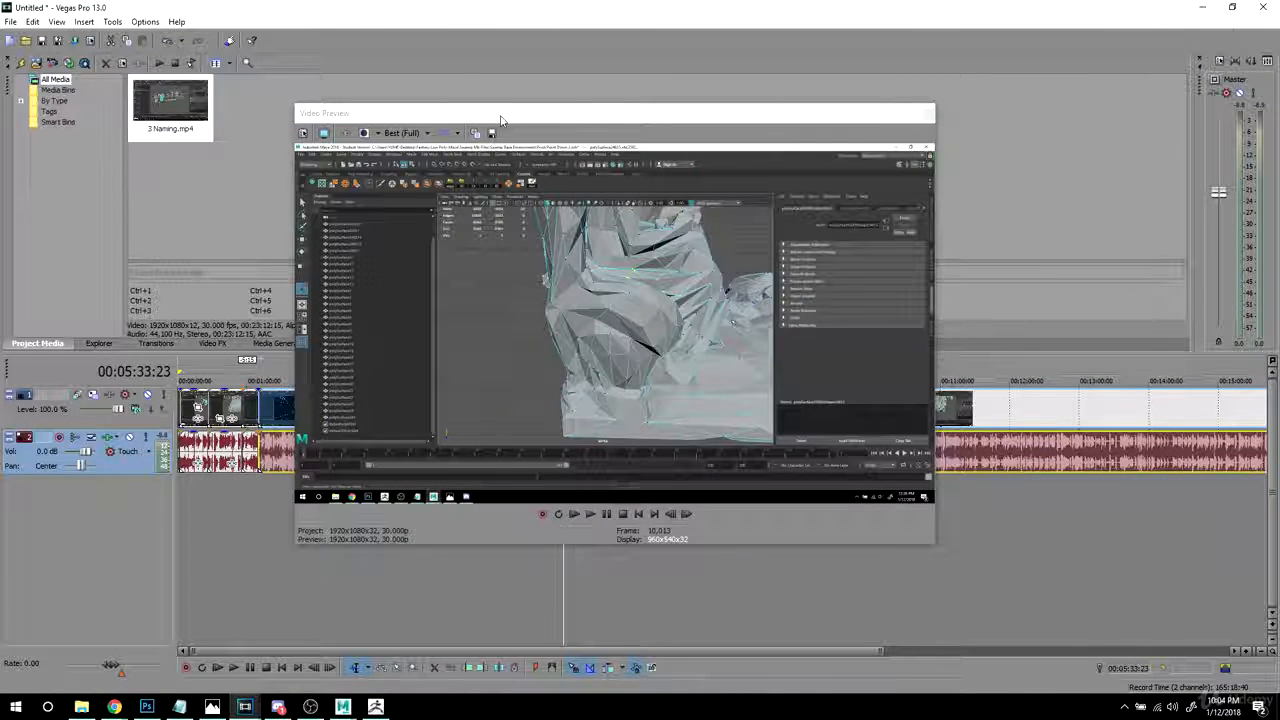
drag(502, 120, 532, 104)
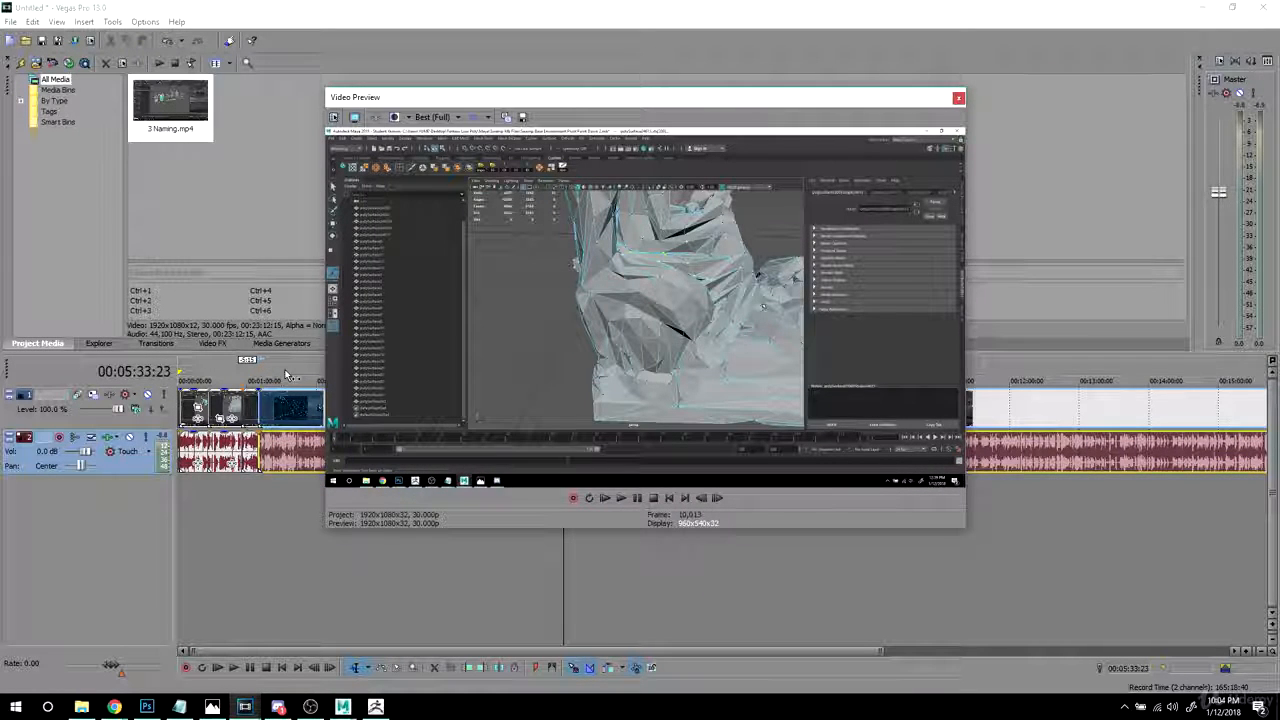
mouse_move(352, 708)
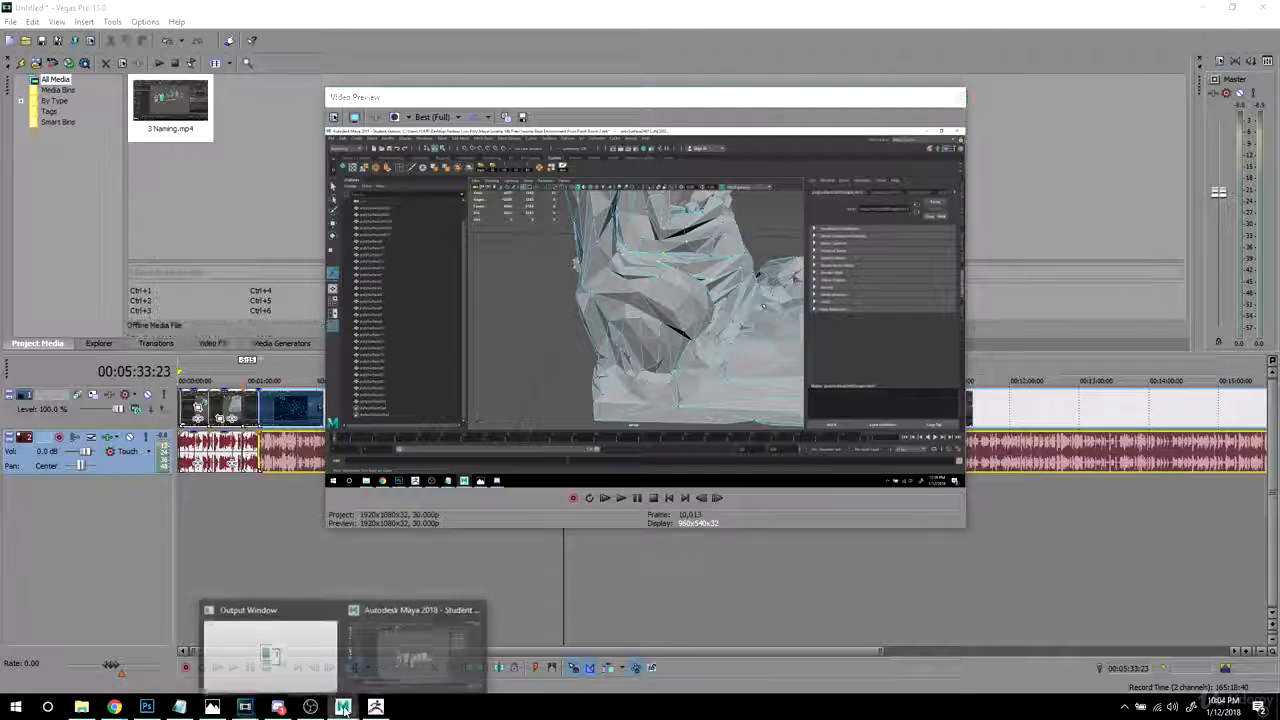
click(395, 640)
scroll(710, 475, up, 3)
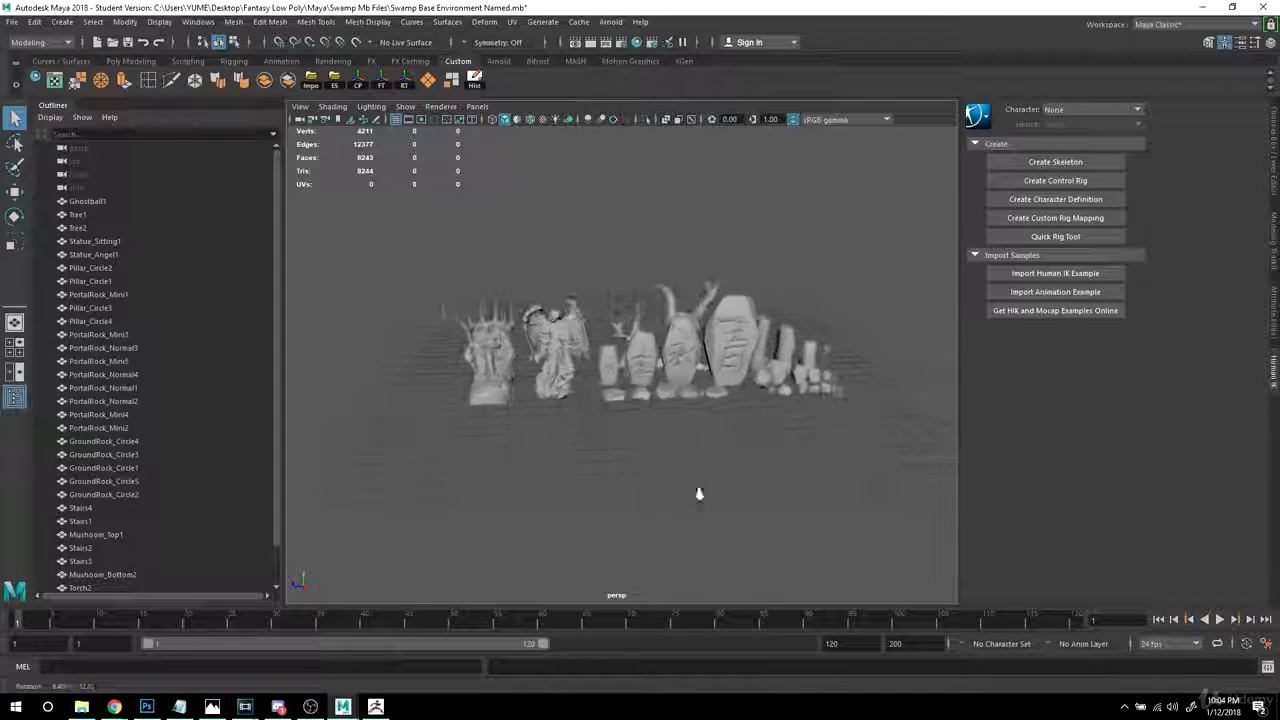
click(310, 80)
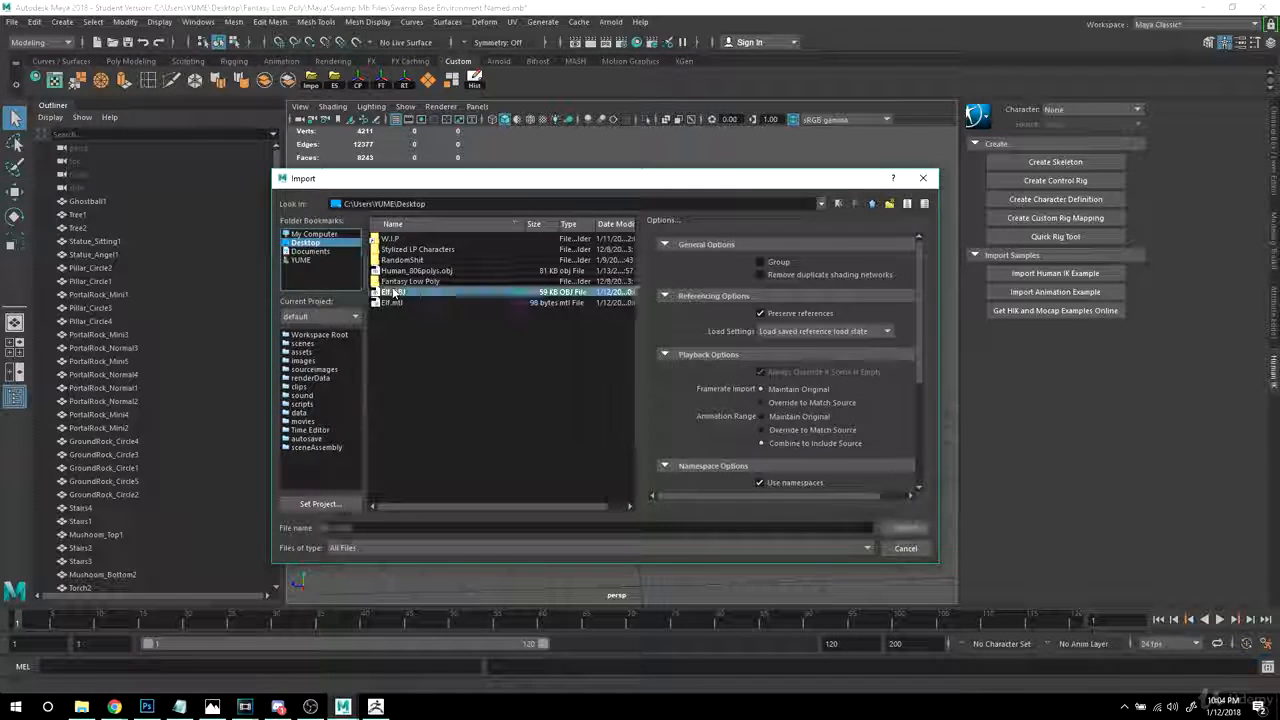
double_click(392, 292)
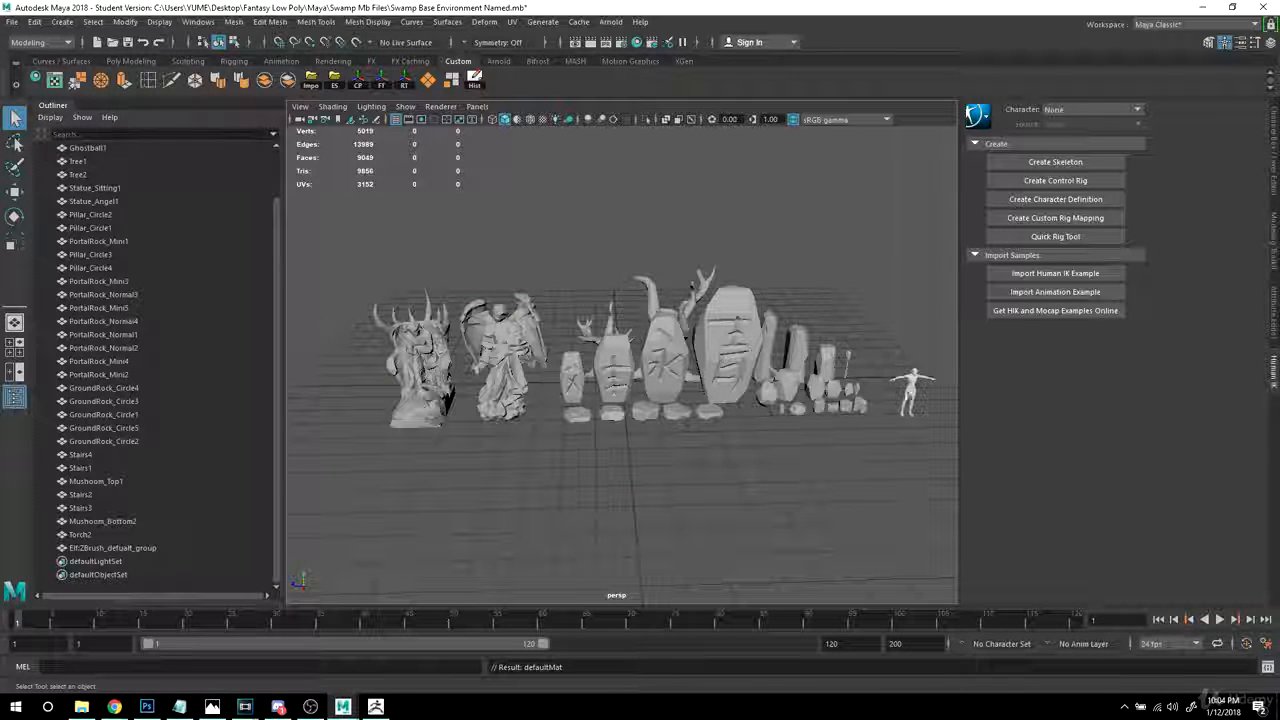
- Select the imported elf mesh and rename it LapElf in its attributes
click(912, 389)
alt+middle_drag(766, 526, 655, 524)
scroll(655, 524, down, 2)
scroll(117, 302, up, 2)
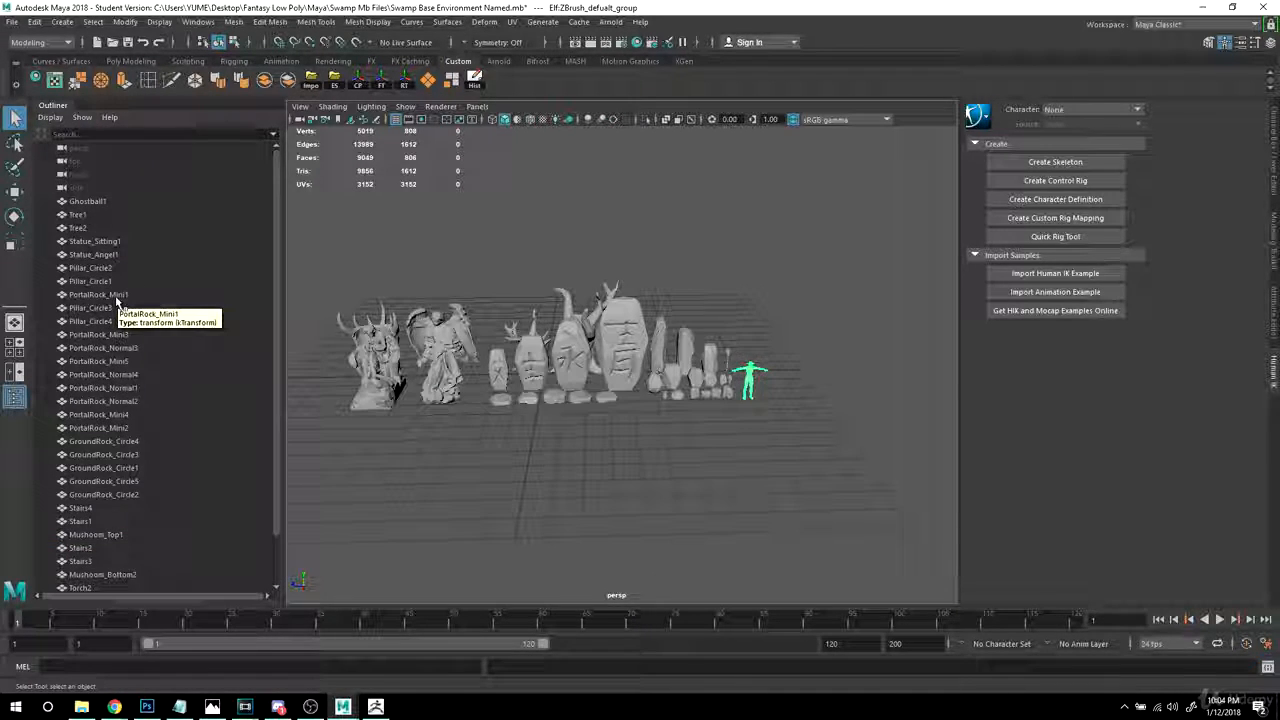
scroll(122, 320, down, 2)
alt+drag(642, 455, 702, 492)
alt+right_drag(702, 492, 672, 487)
click(1241, 44)
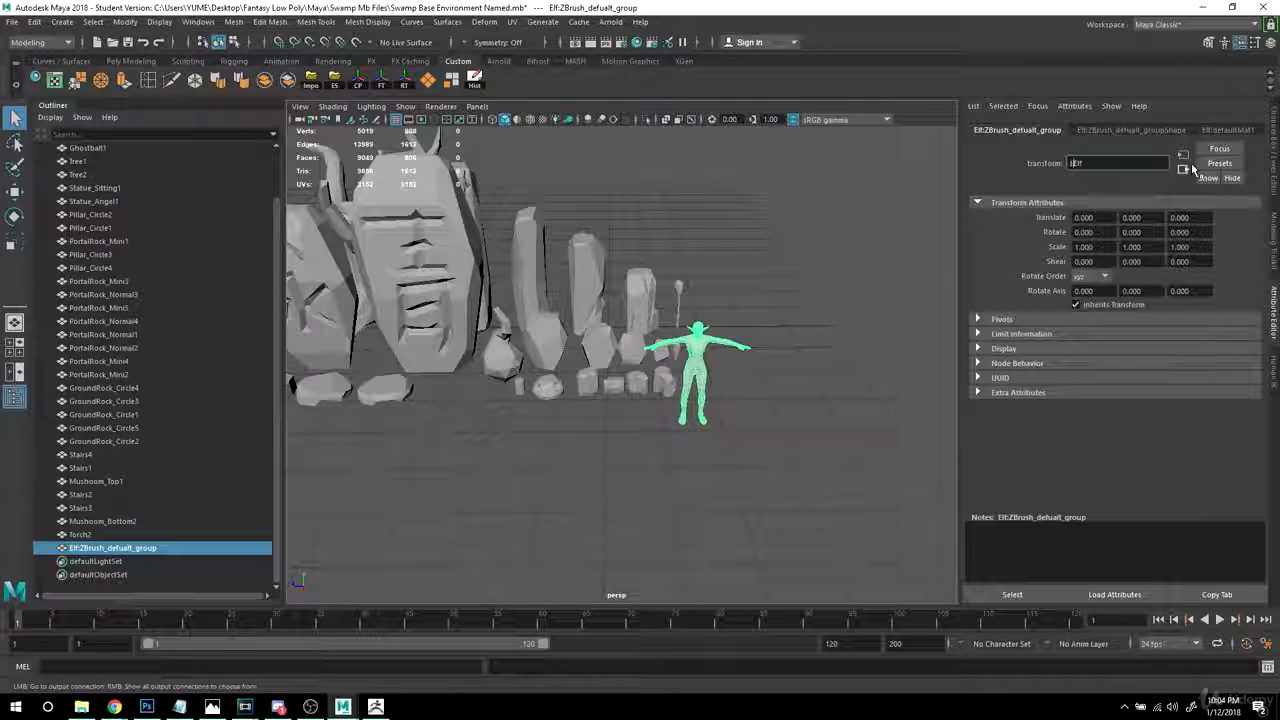
key(Return)
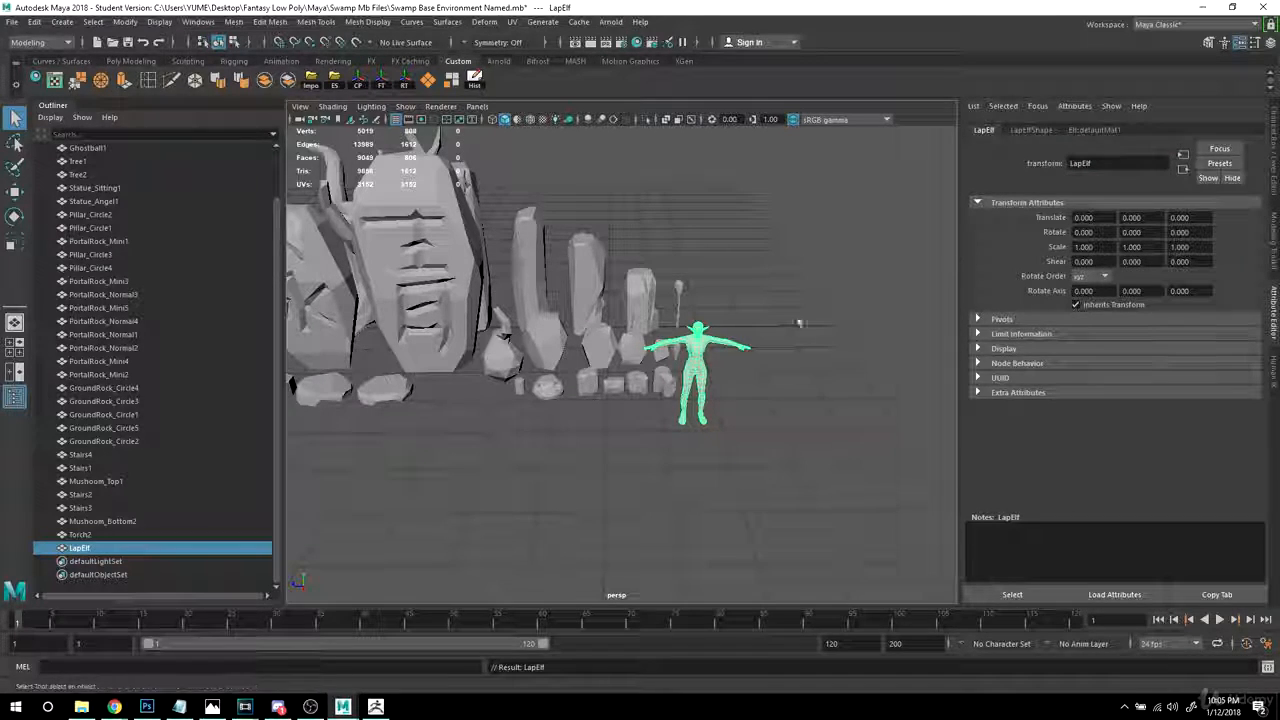
- Select all the statues, rocks, pillars and other environment models and hide them, leaving the elf shown
alt+drag(714, 423, 668, 412)
scroll(668, 412, down, 3)
alt+drag(526, 422, 637, 443)
scroll(637, 443, down, 3)
alt+drag(530, 350, 517, 437)
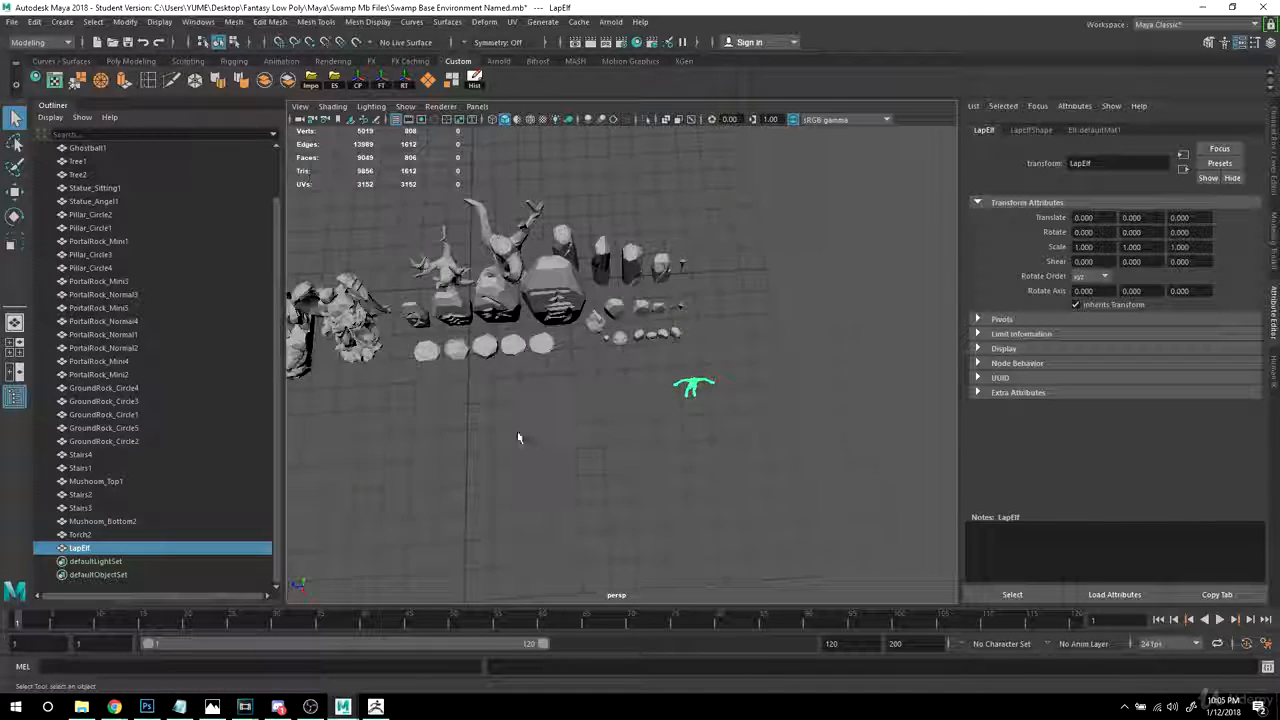
alt+middle_drag(517, 437, 597, 436)
scroll(545, 347, down, 2)
drag(380, 300, 770, 400)
key(ctrl+h)
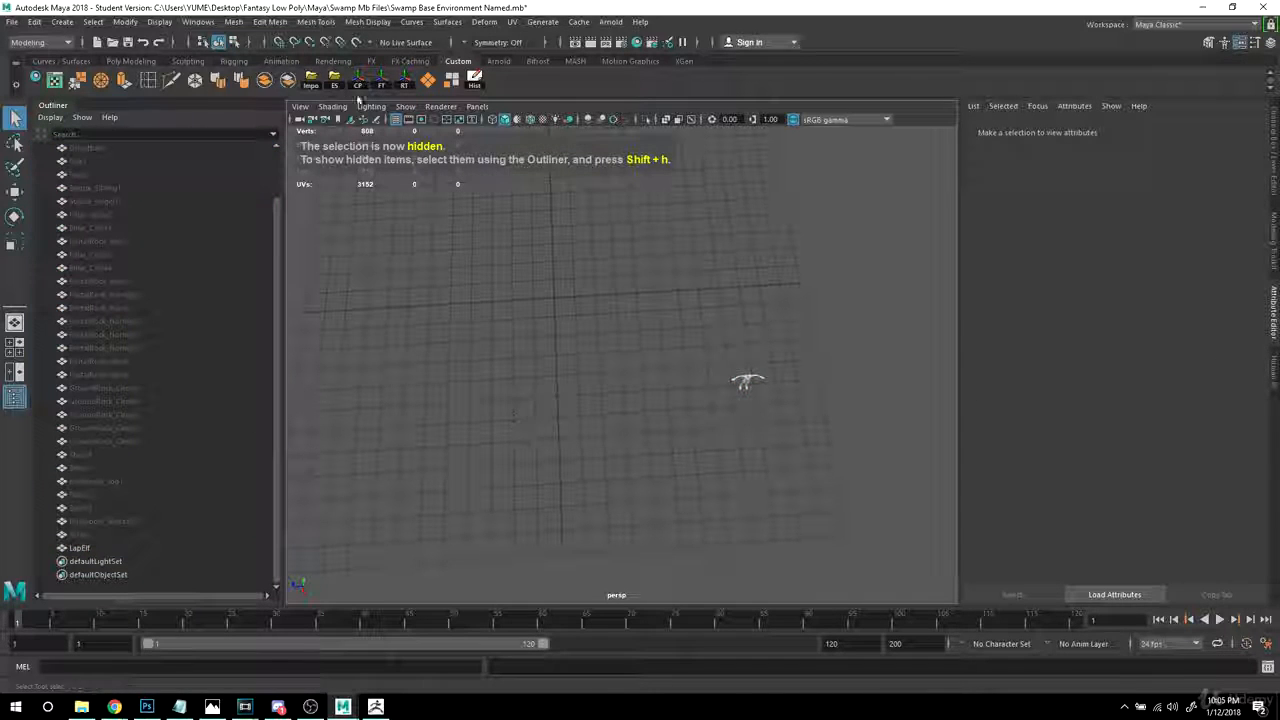
- Create a polygon plane, scale it uniformly to about 11.76, and set its width and height subdivisions to 2
click(428, 81)
key(r)
drag(554, 298, 717, 279)
click(1100, 130)
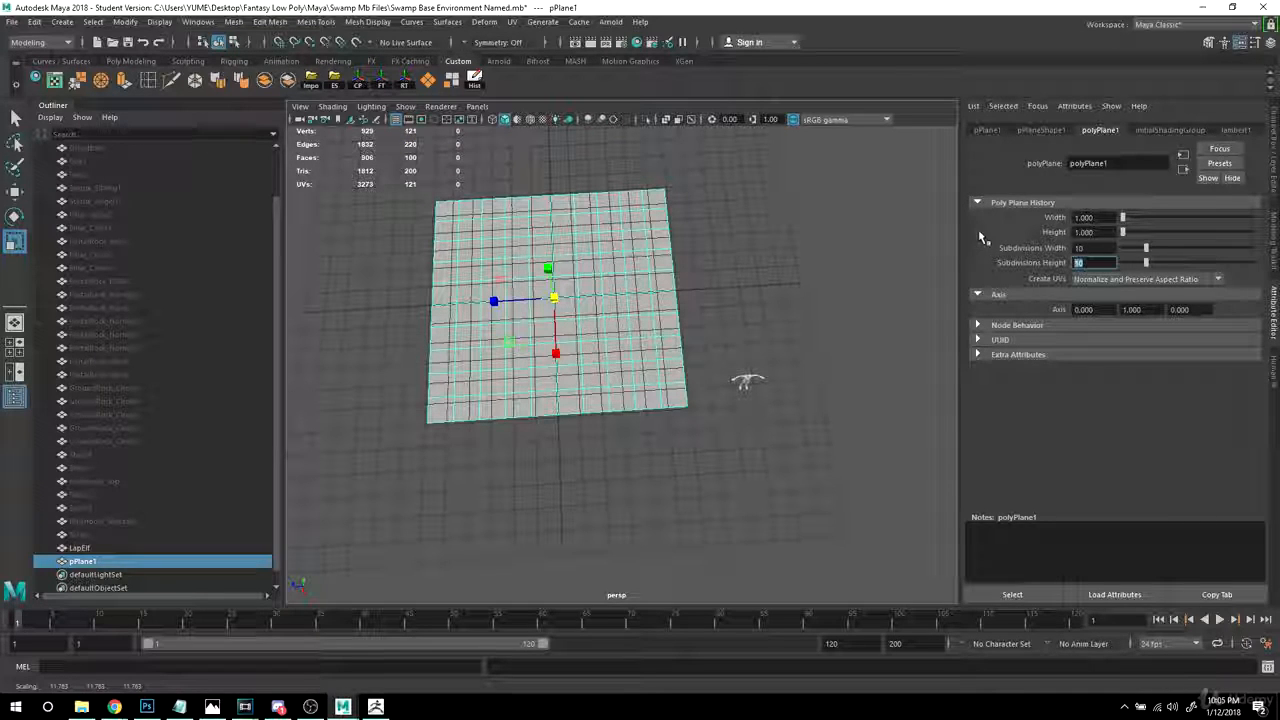
drag(1089, 249, 941, 257)
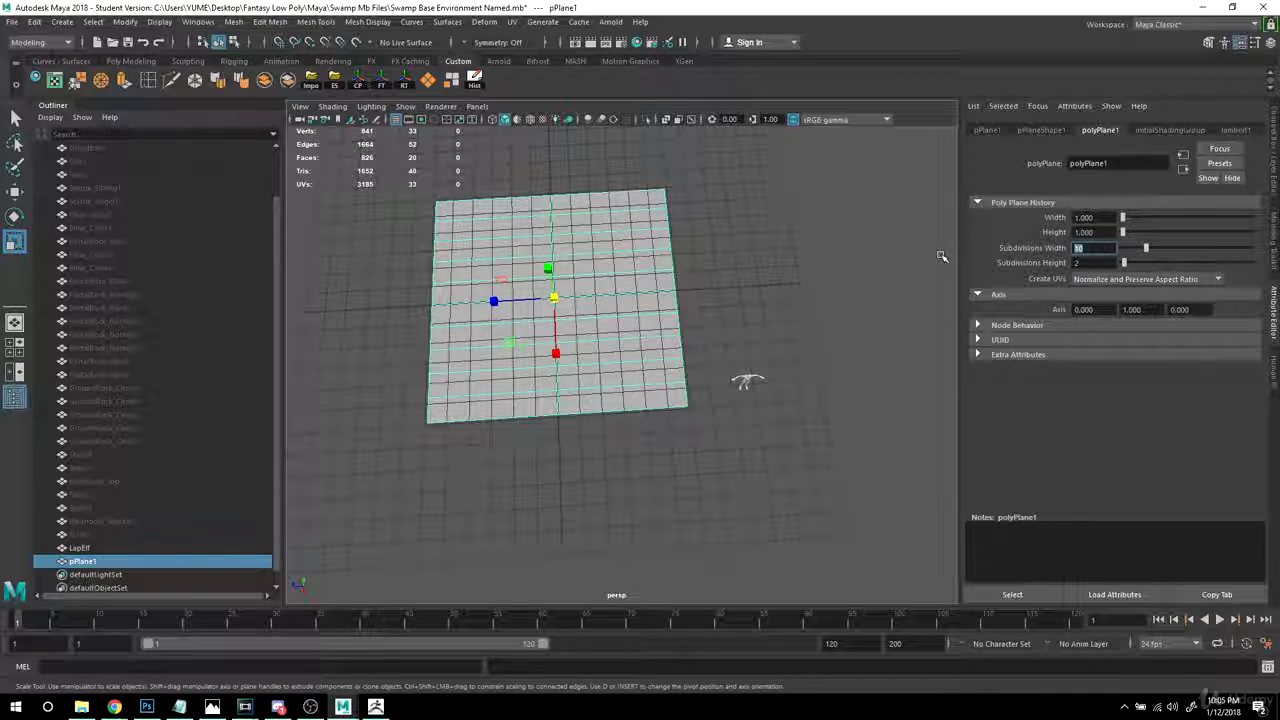
- Center the elf mesh's pivot and snap it down to a vertex at the feet
alt+drag(738, 425, 716, 325)
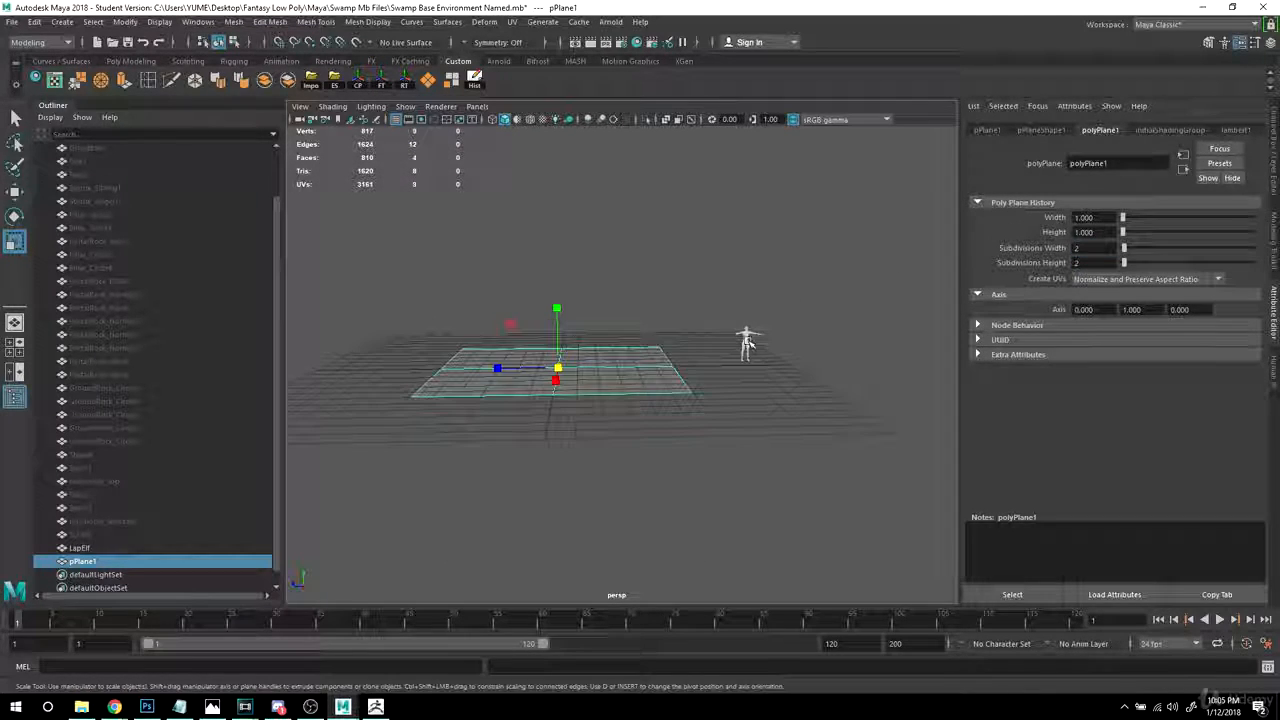
click(748, 343)
key(f)
alt+right_drag(767, 346, 660, 408)
key(w)
alt+right_drag(766, 414, 417, 322)
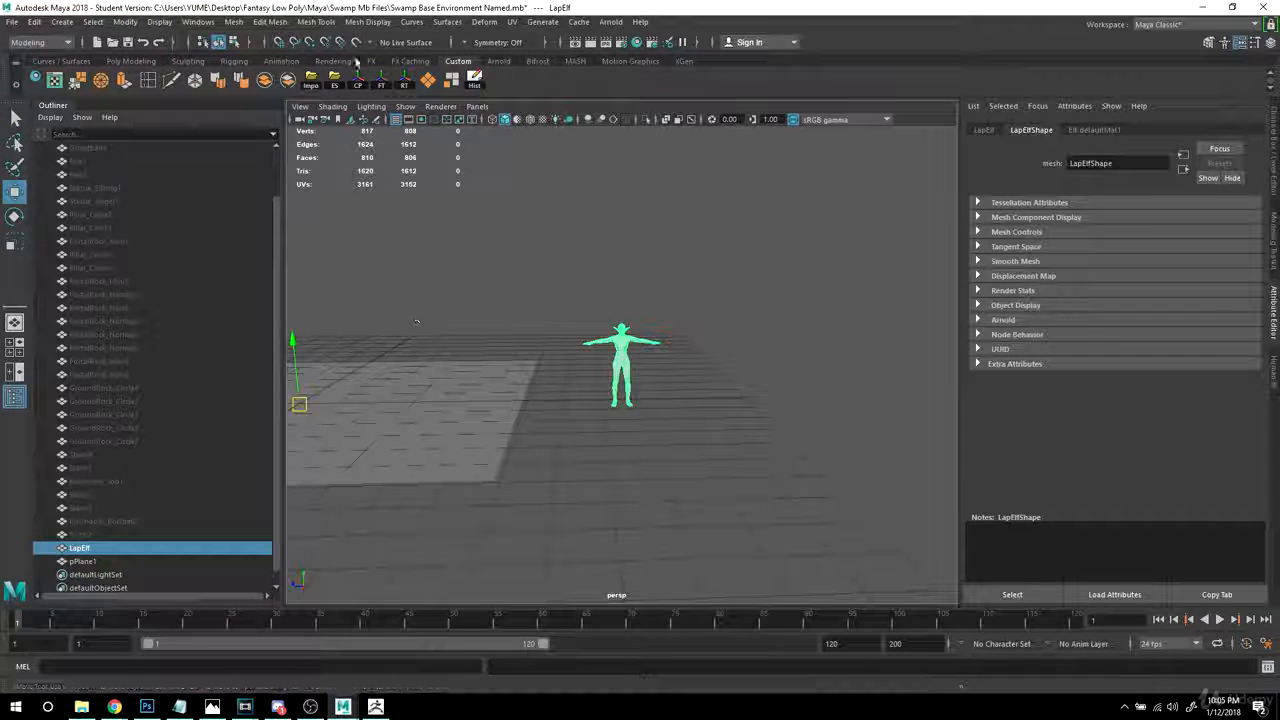
alt+right_drag(420, 121, 946, 514)
alt+middle_drag(946, 514, 944, 497)
key(d)
key(v)
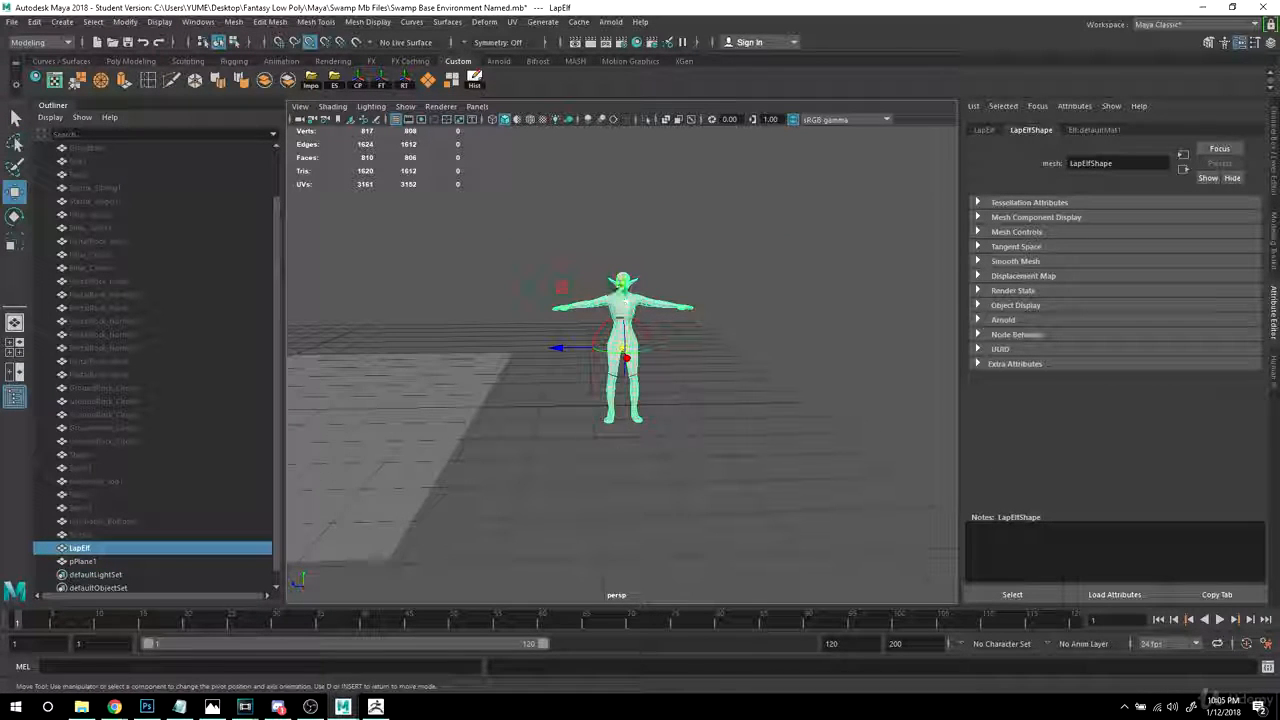
- Move the elf along Z onto the centre of the ground plane and reset its transformations
alt+drag(621, 530, 773, 540)
drag(825, 432, 451, 390)
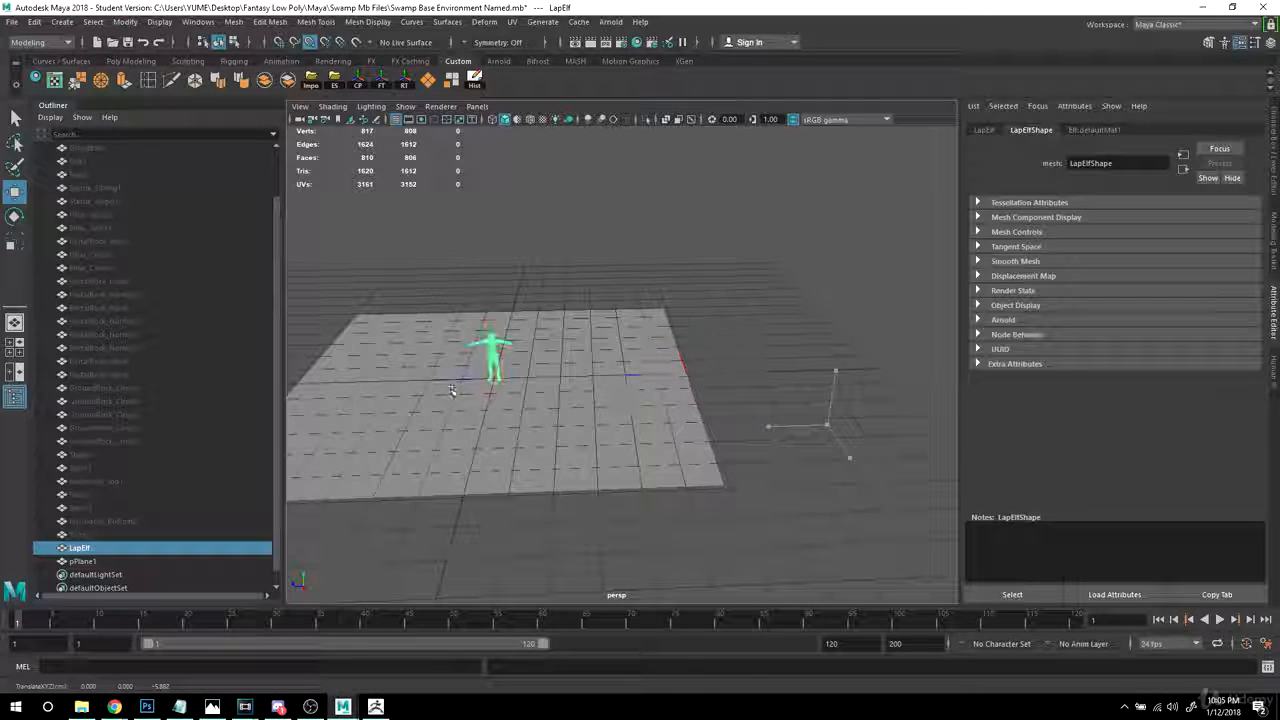
alt+middle_drag(563, 420, 683, 461)
alt+right_drag(683, 461, 749, 523)
alt+middle_drag(749, 523, 730, 487)
alt+drag(730, 487, 700, 545)
alt+right_drag(700, 545, 520, 410)
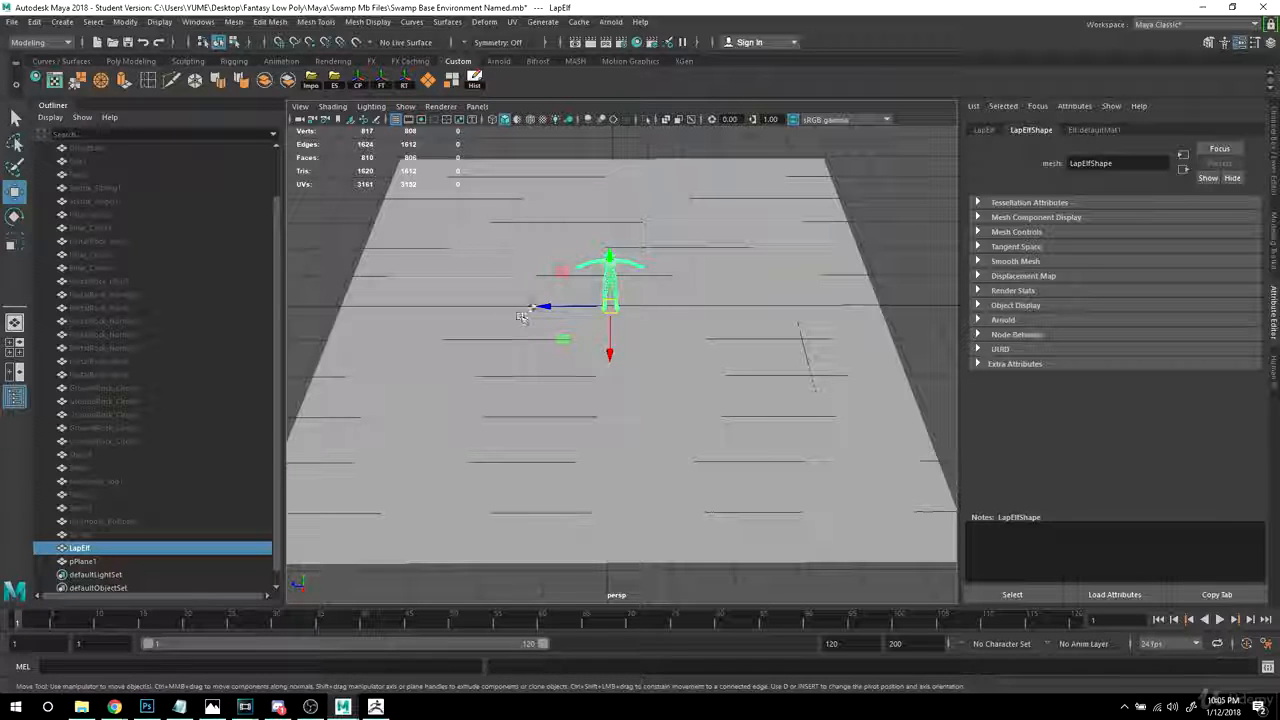
drag(545, 307, 268, 307)
alt+right_drag(623, 309, 560, 280)
click(406, 83)
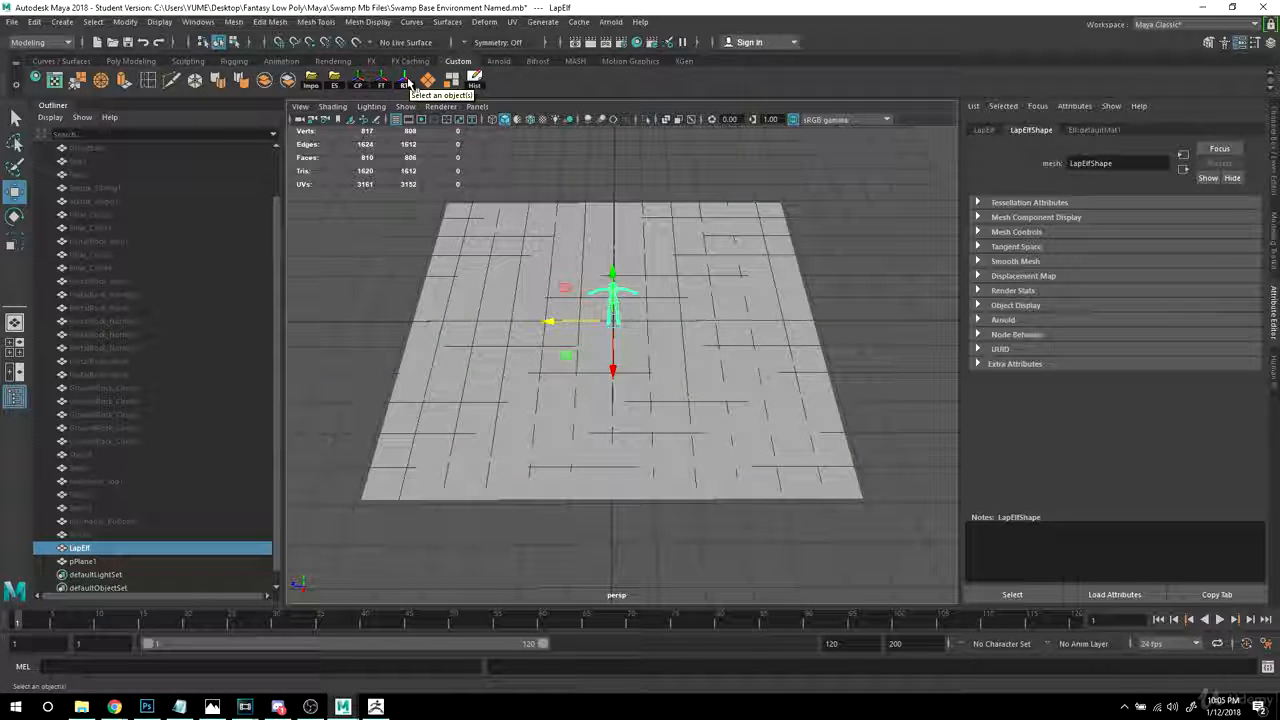
- Examine the elf up close and from a distance to judge its proportions and its size against the ground plane
alt+right_drag(678, 197, 600, 250)
alt+drag(480, 310, 545, 366)
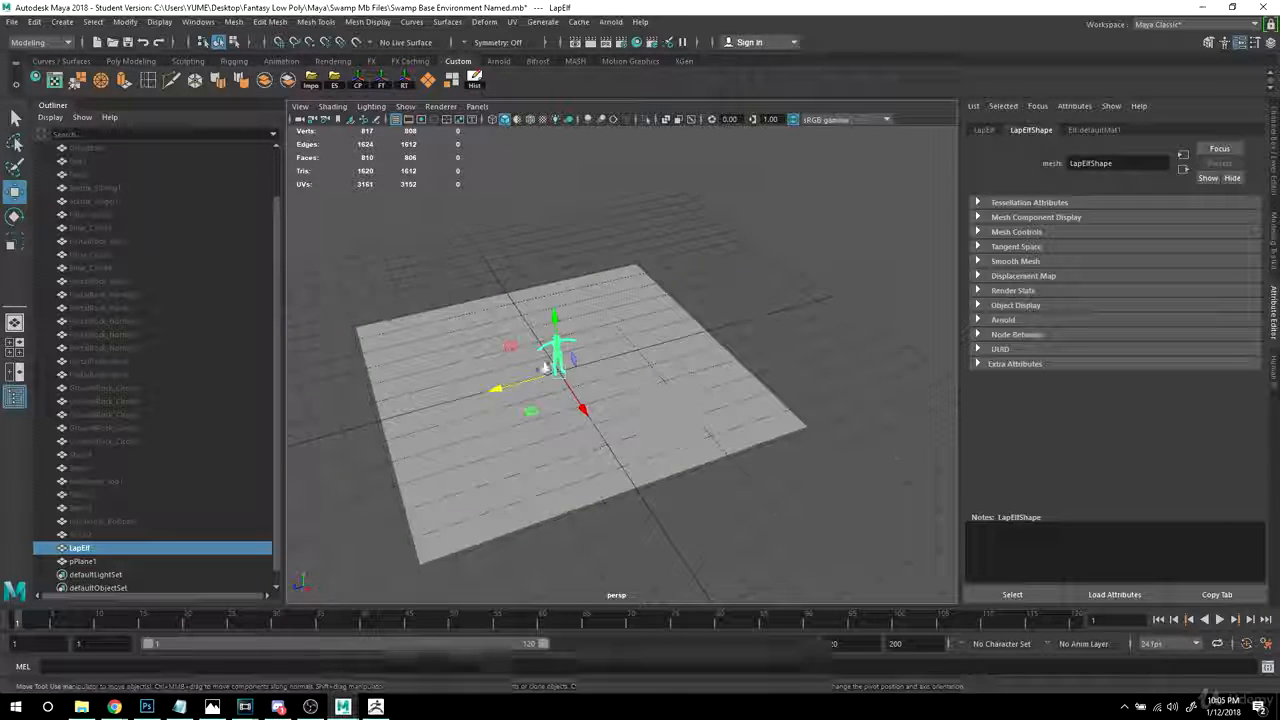
alt+right_drag(545, 366, 762, 398)
key(f)
alt+drag(915, 462, 851, 423)
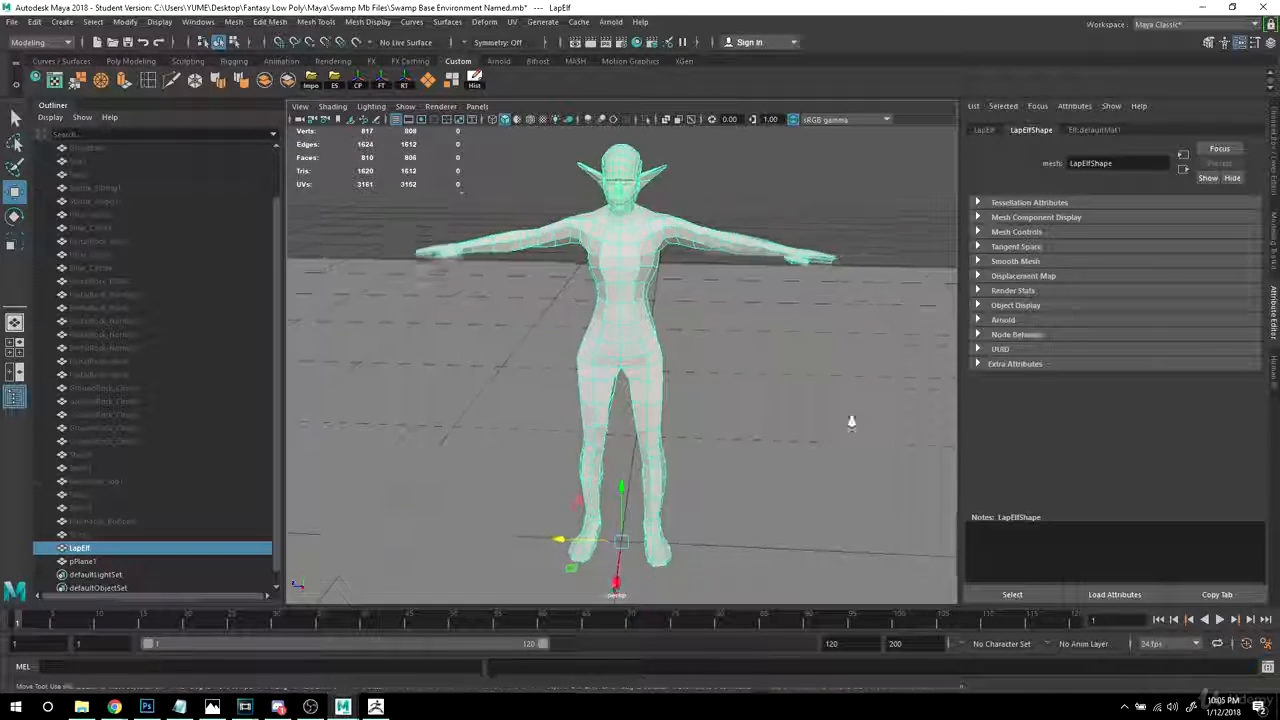
alt+right_drag(851, 423, 782, 424)
alt+drag(782, 424, 780, 406)
alt+right_drag(780, 406, 778, 484)
alt+drag(778, 484, 789, 438)
alt+right_drag(789, 438, 868, 440)
mouse_move(868, 440)
alt+mouse_down()
mouse_move(680, 420)
mouse_move(868, 425)
alt+mouse_up()
alt+right_drag(868, 425, 547, 350)
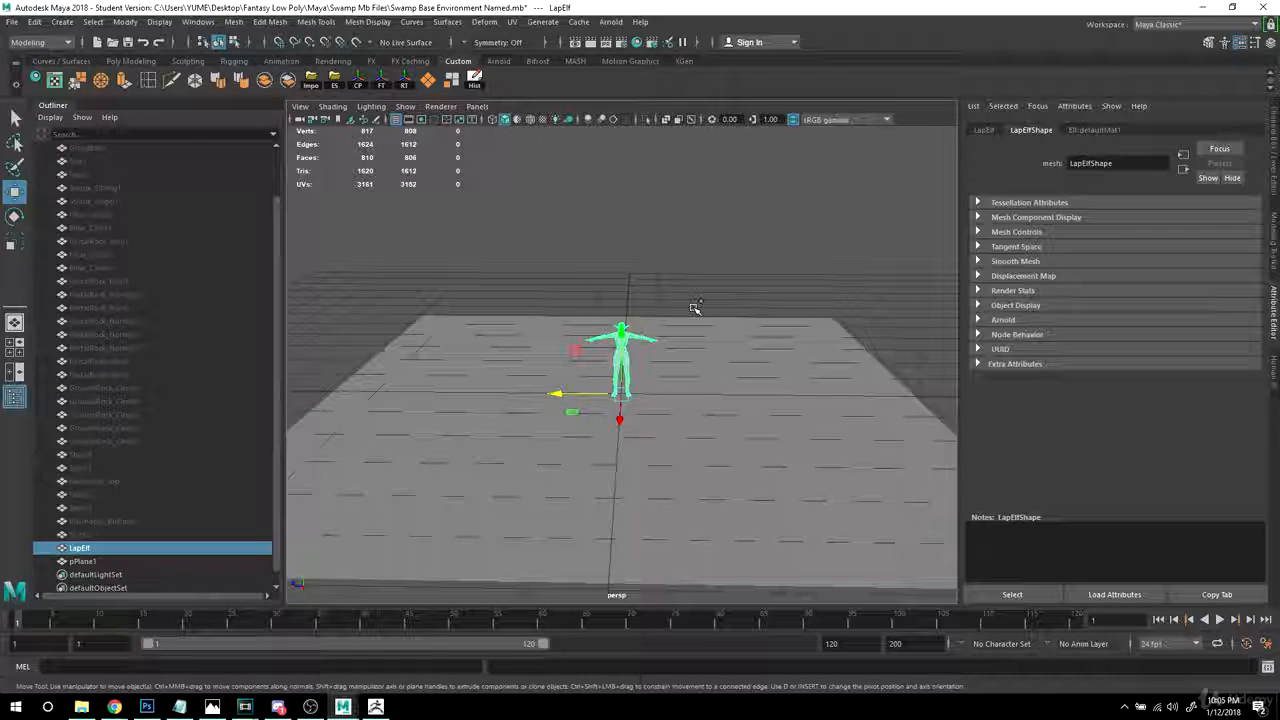
- Unhide the last hidden environment models and move the elf forward and about 8.6 units along Z, beside the seated statue
key(ctrl+shift+h)
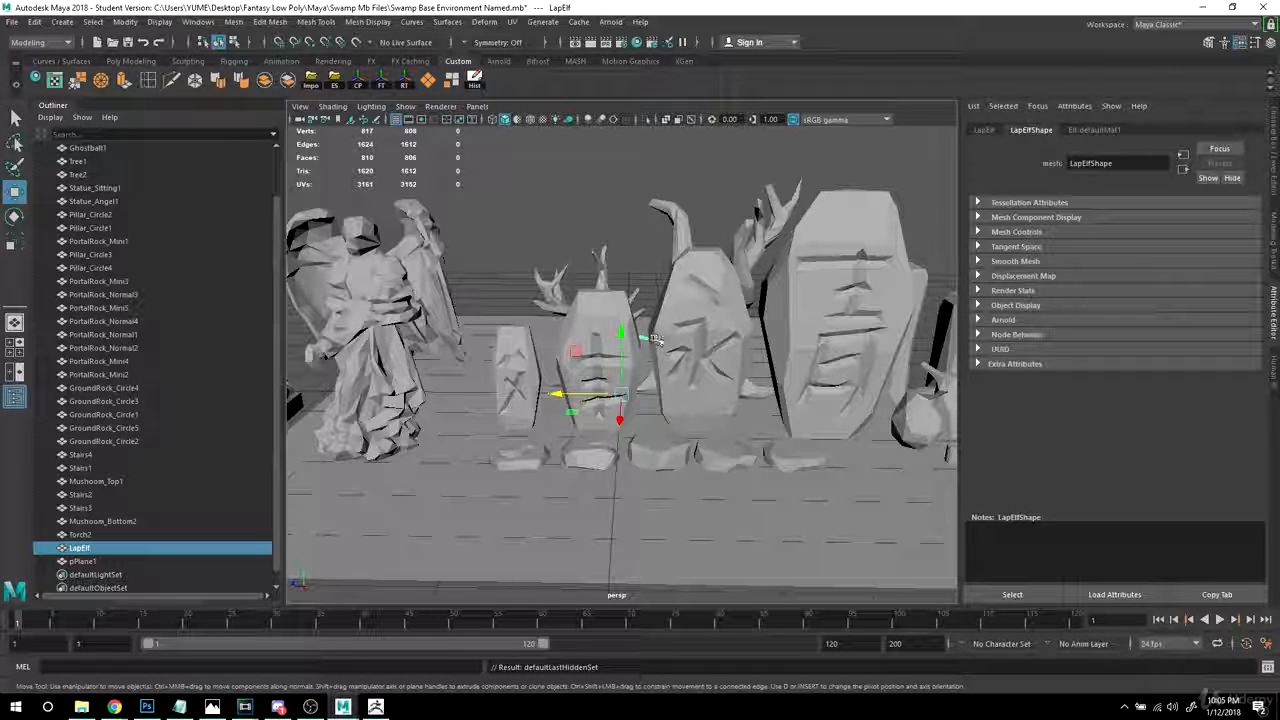
alt+drag(655, 340, 640, 430)
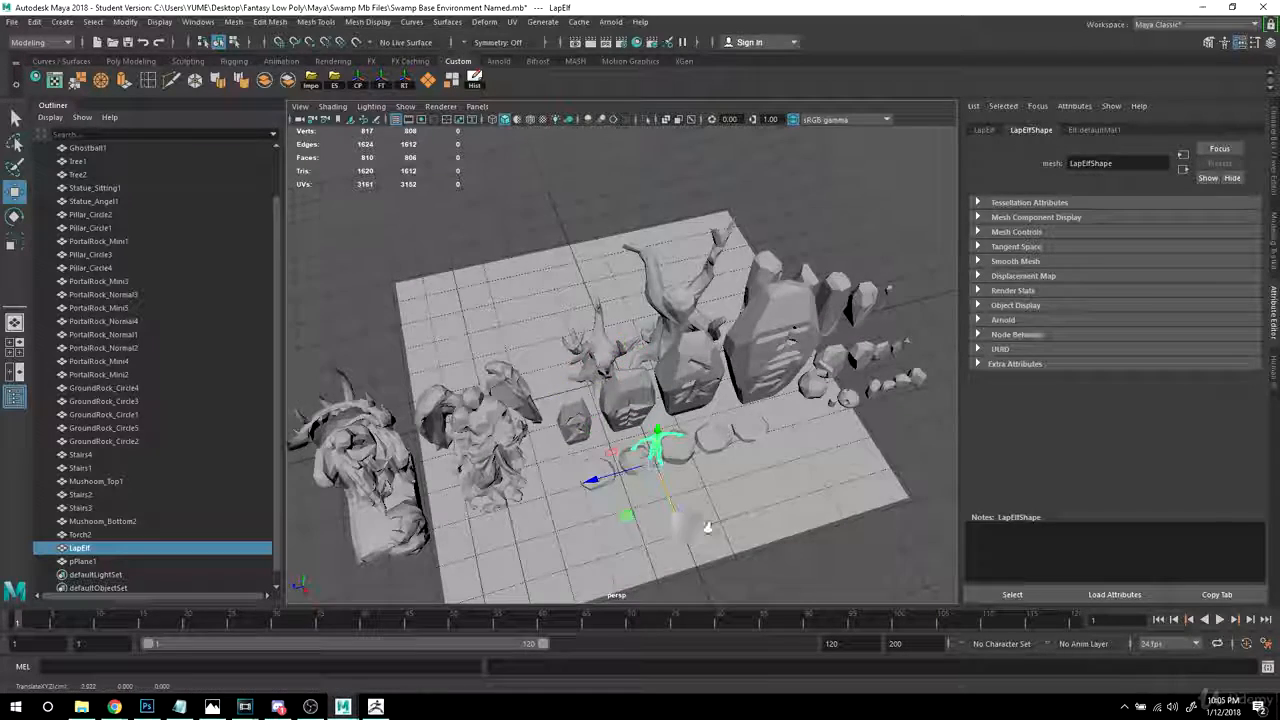
scroll(708, 527, down, 3)
alt+middle_drag(708, 527, 756, 492)
drag(643, 421, 427, 469)
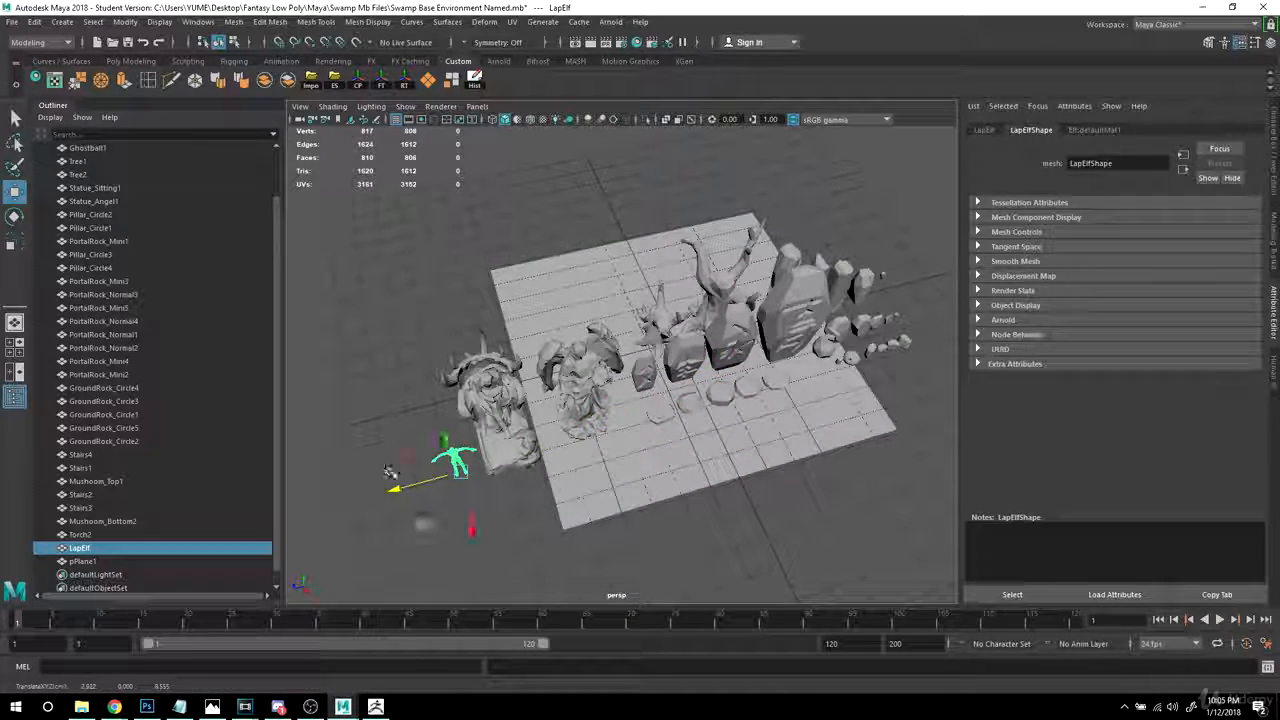
click(532, 547)
alt+drag(616, 514, 523, 480)
scroll(560, 480, up, 3)
alt+middle_drag(614, 479, 788, 448)
alt+drag(696, 476, 660, 480)
scroll(640, 400, down, 5)
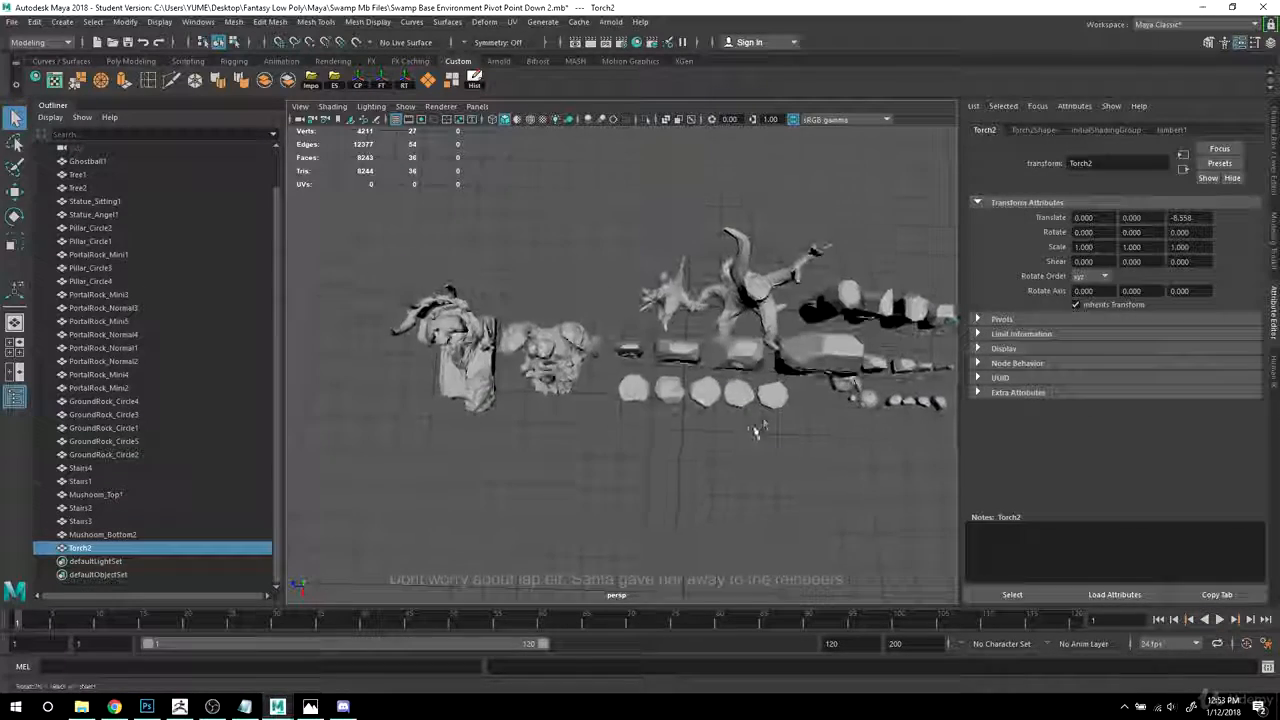
- Add the command that deletes construction history on all objects as a shortcut on the Custom shelf
alt+drag(700, 400, 675, 420)
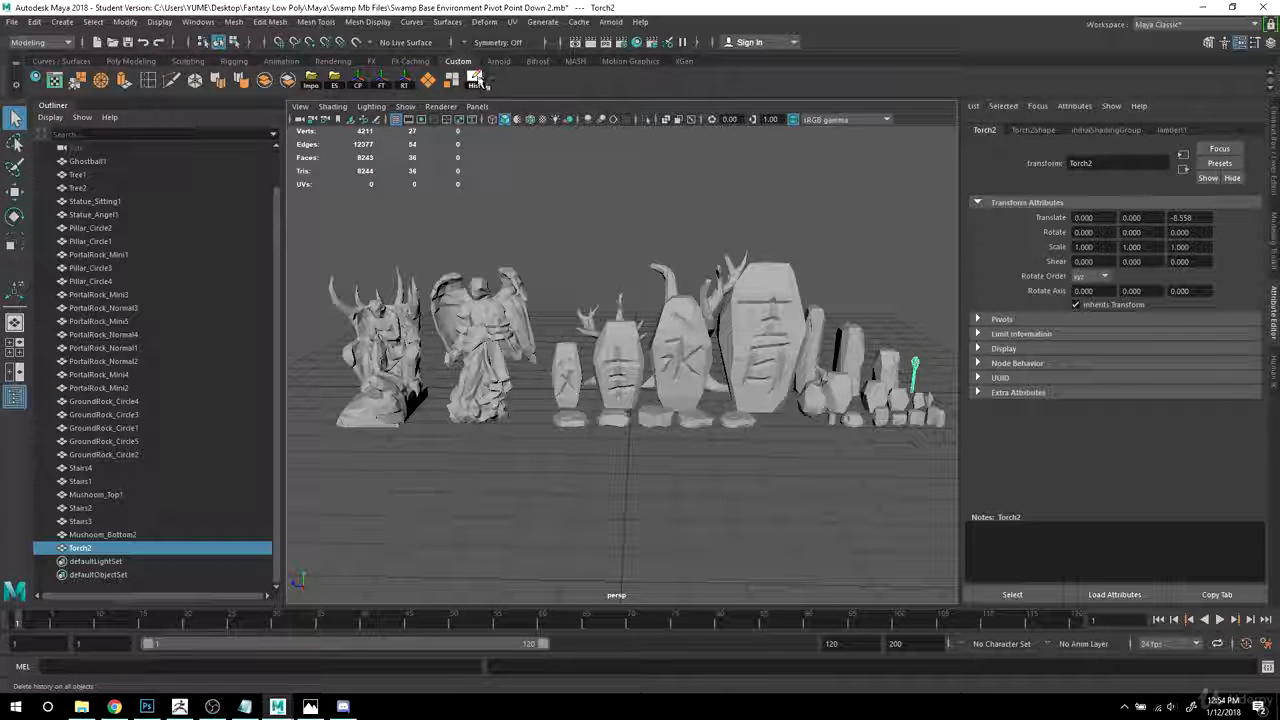
click(38, 22)
mouse_move(90, 193)
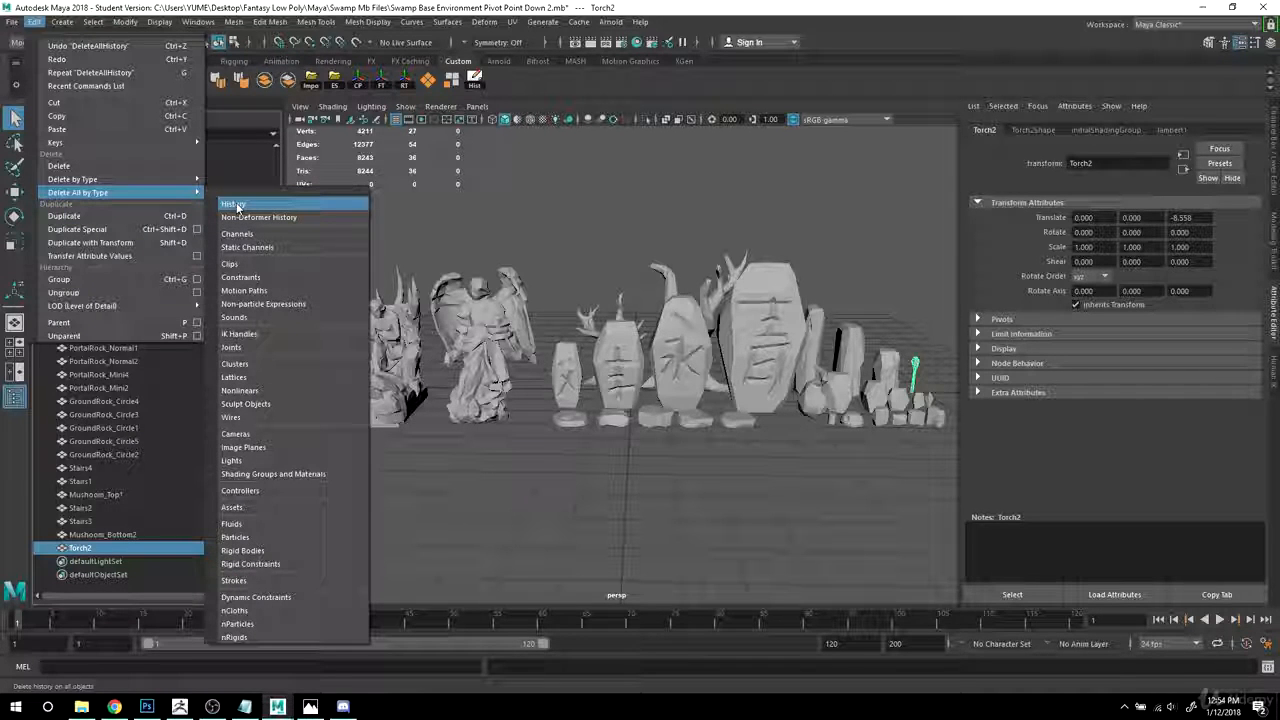
click(238, 207)
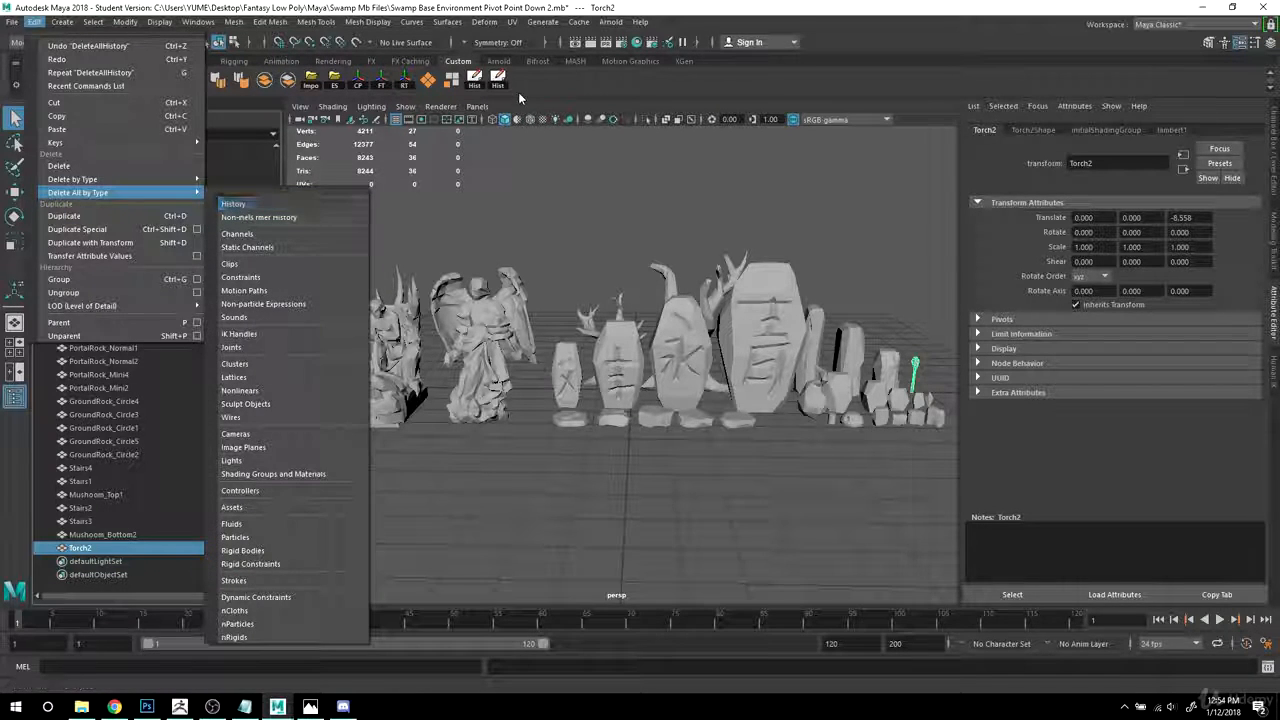
- Save the scene as Swamp Base Environment Named.mb in the Swamp Mb Files folder, continuing past the student version notice
scroll(675, 257, down, 4)
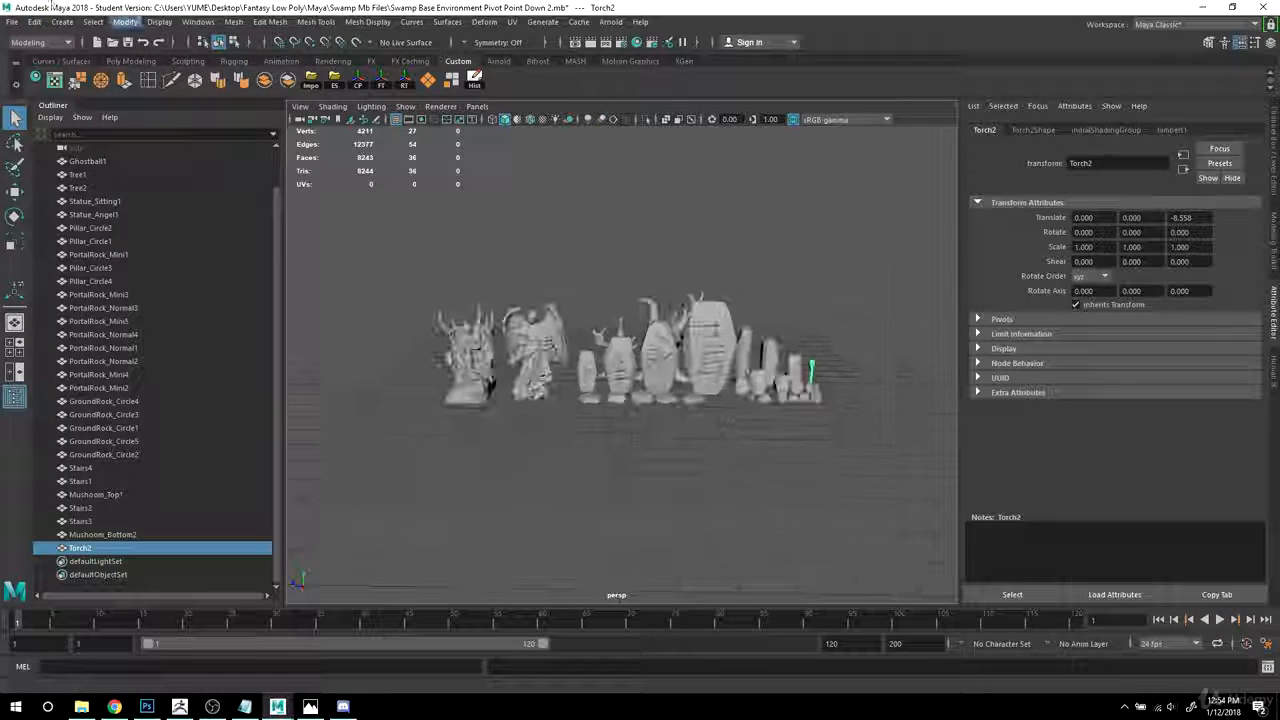
click(12, 22)
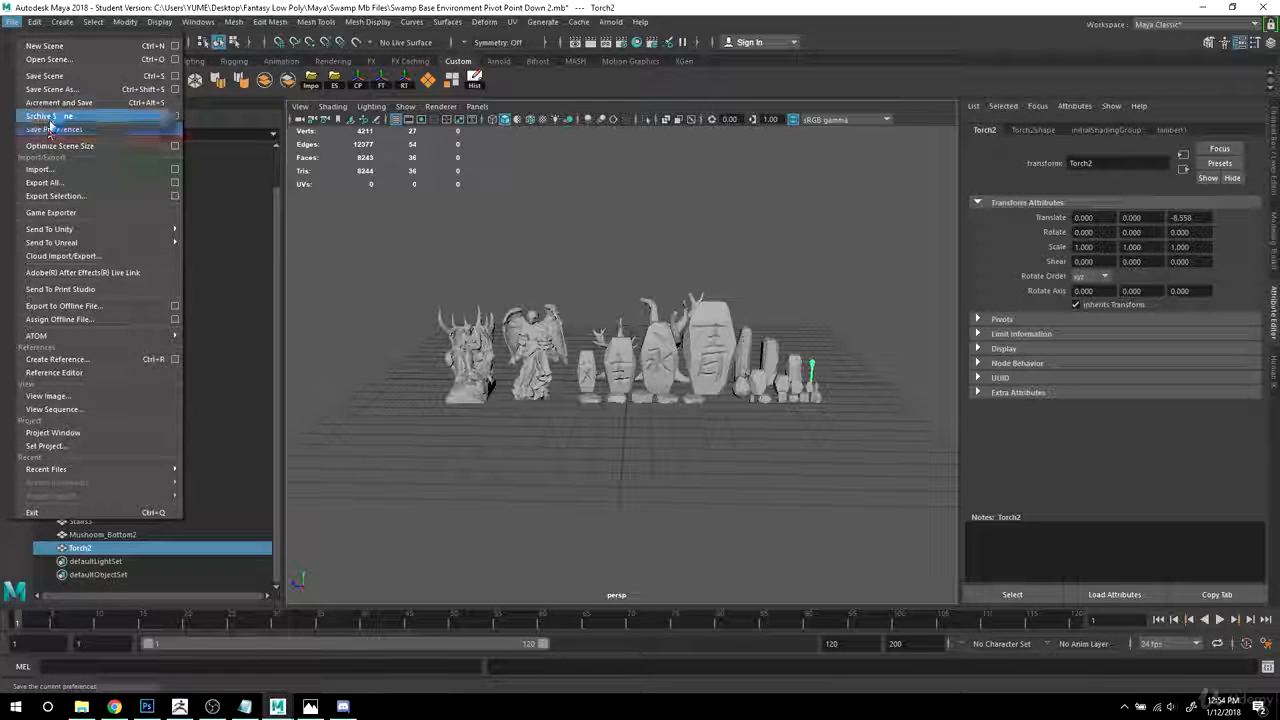
click(52, 89)
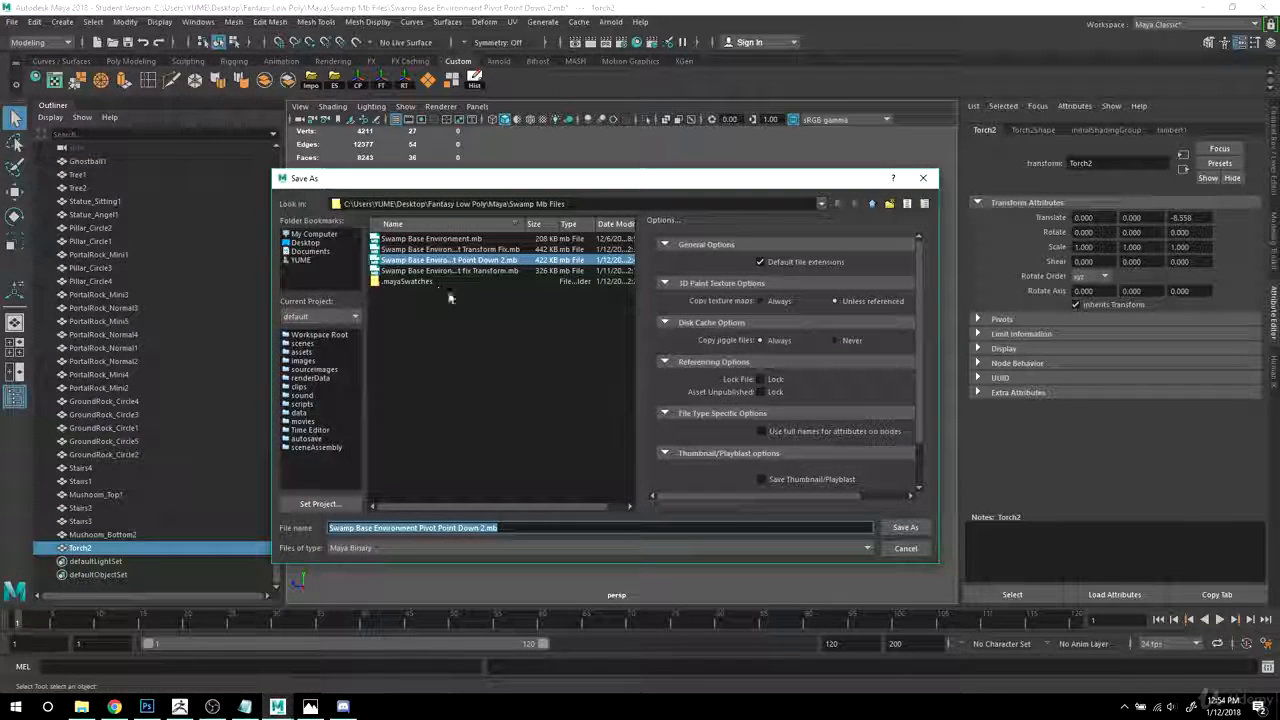
click(484, 528)
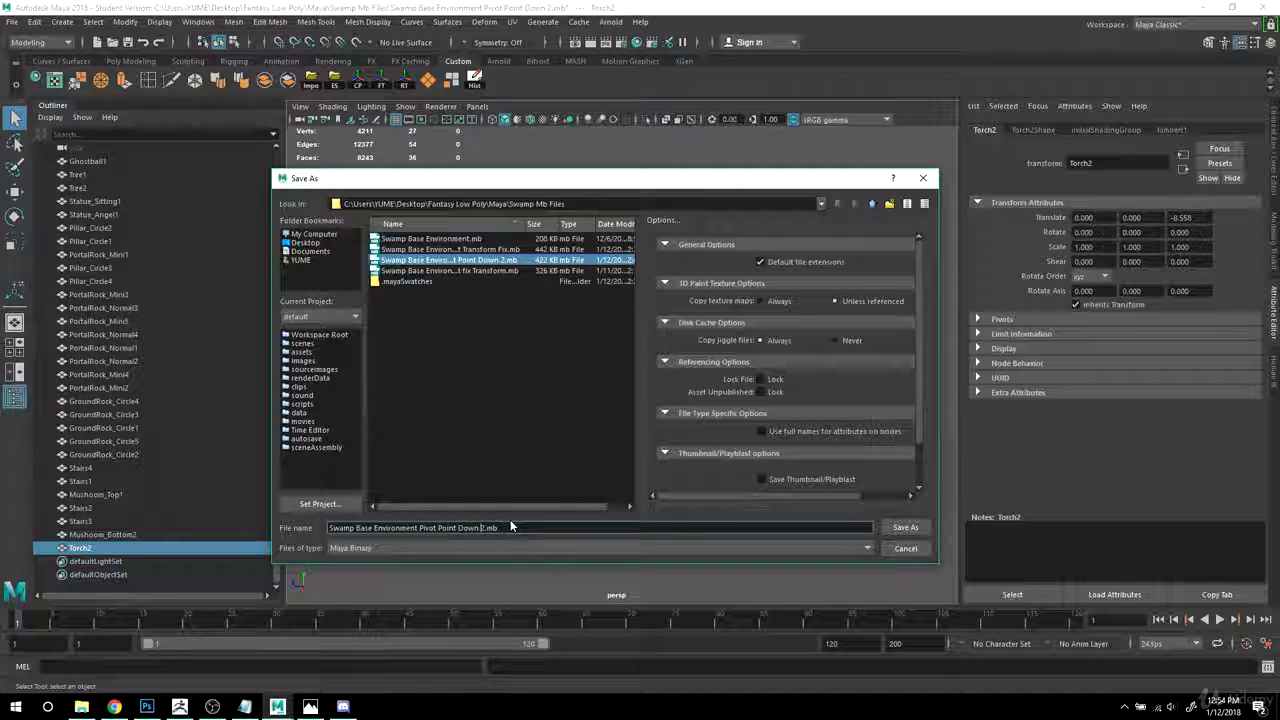
key(BackSpace)
key(BackSpace)
key(BackSpace)
key(BackSpace)
key(BackSpace)
key(BackSpace)
key(BackSpace)
key(BackSpace)
key(BackSpace)
key(BackSpace)
key(BackSpace)
key(BackSpace)
key(BackSpace)
key(BackSpace)
key(BackSpace)
key(BackSpace)
key(BackSpace)
key(BackSpace)
key(BackSpace)
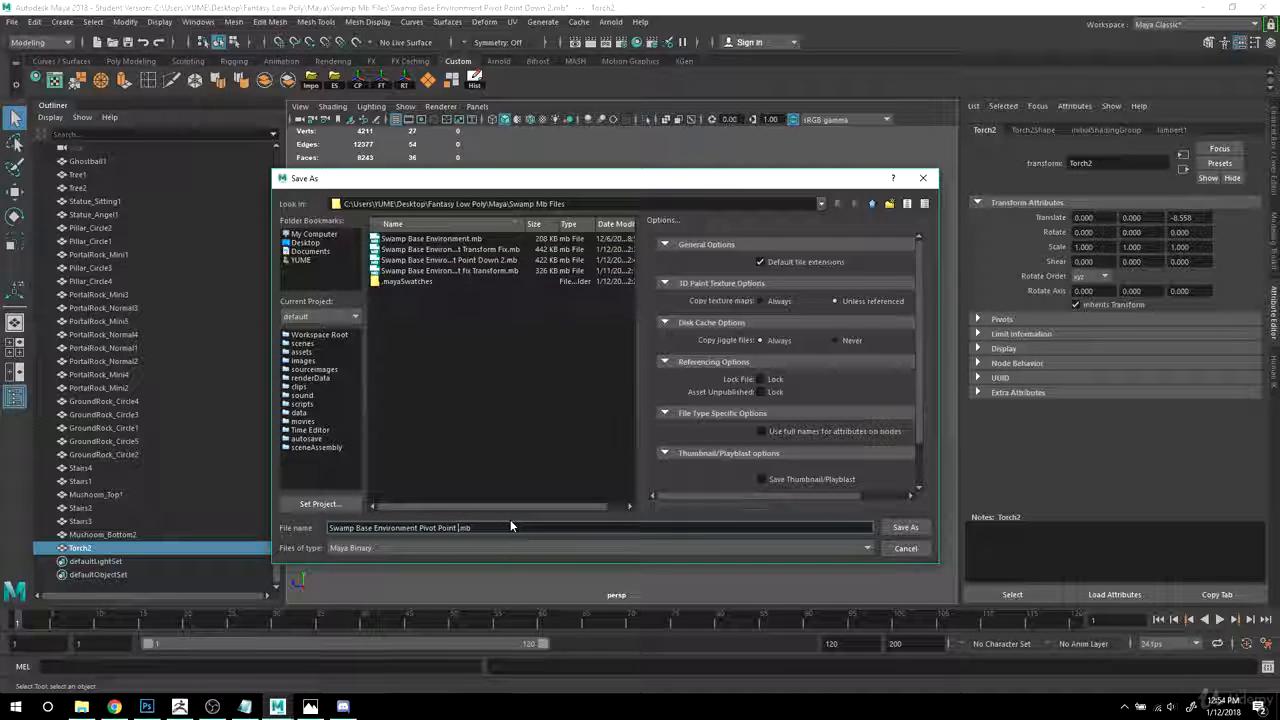
text(Named)
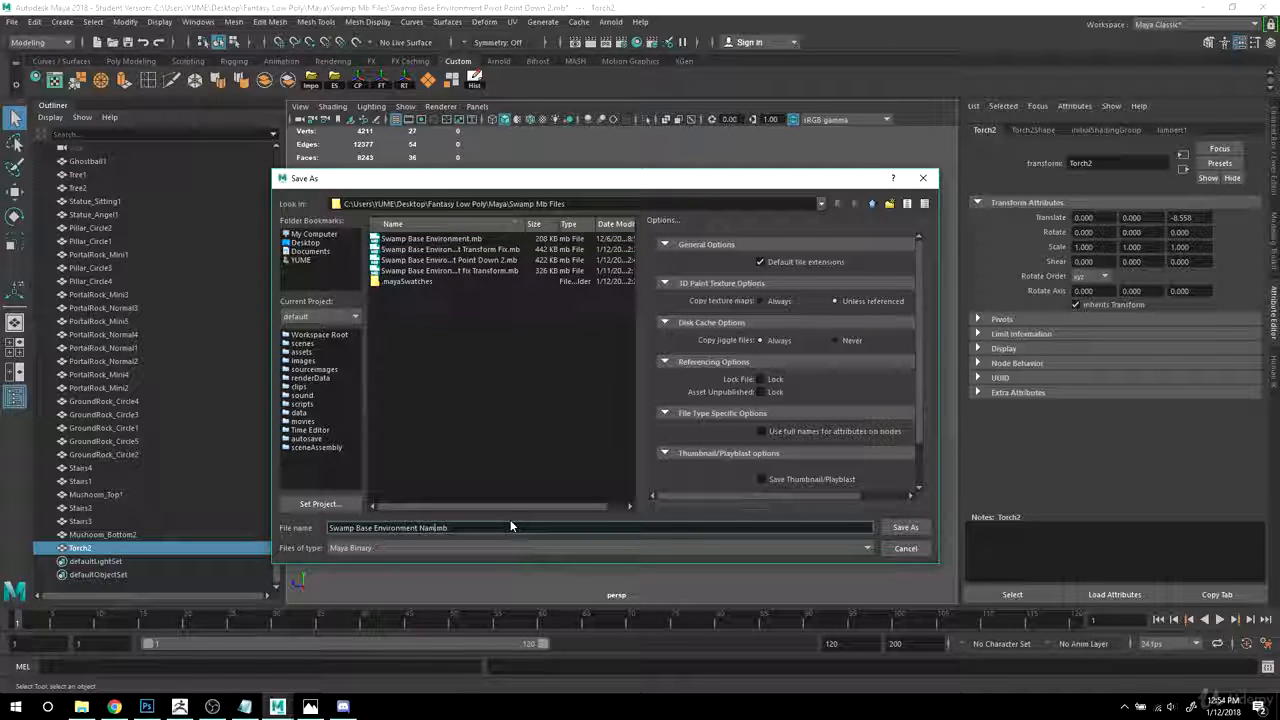
click(907, 530)
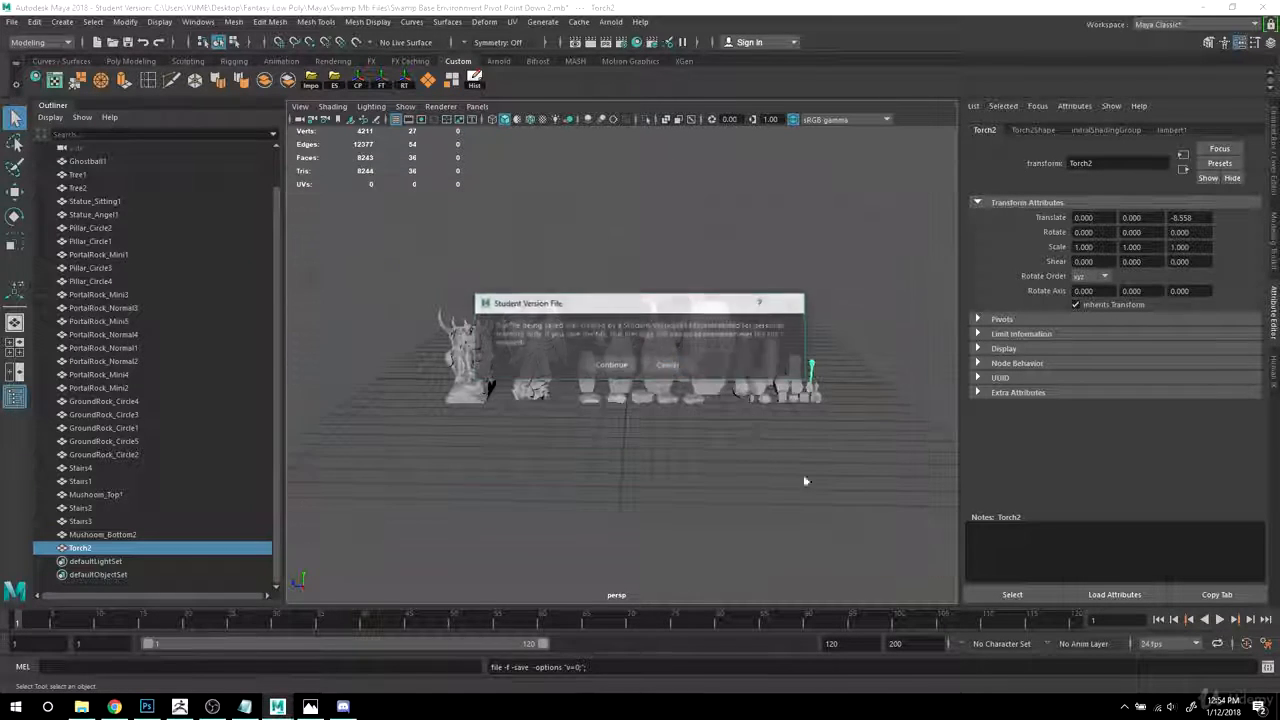
key(Return)
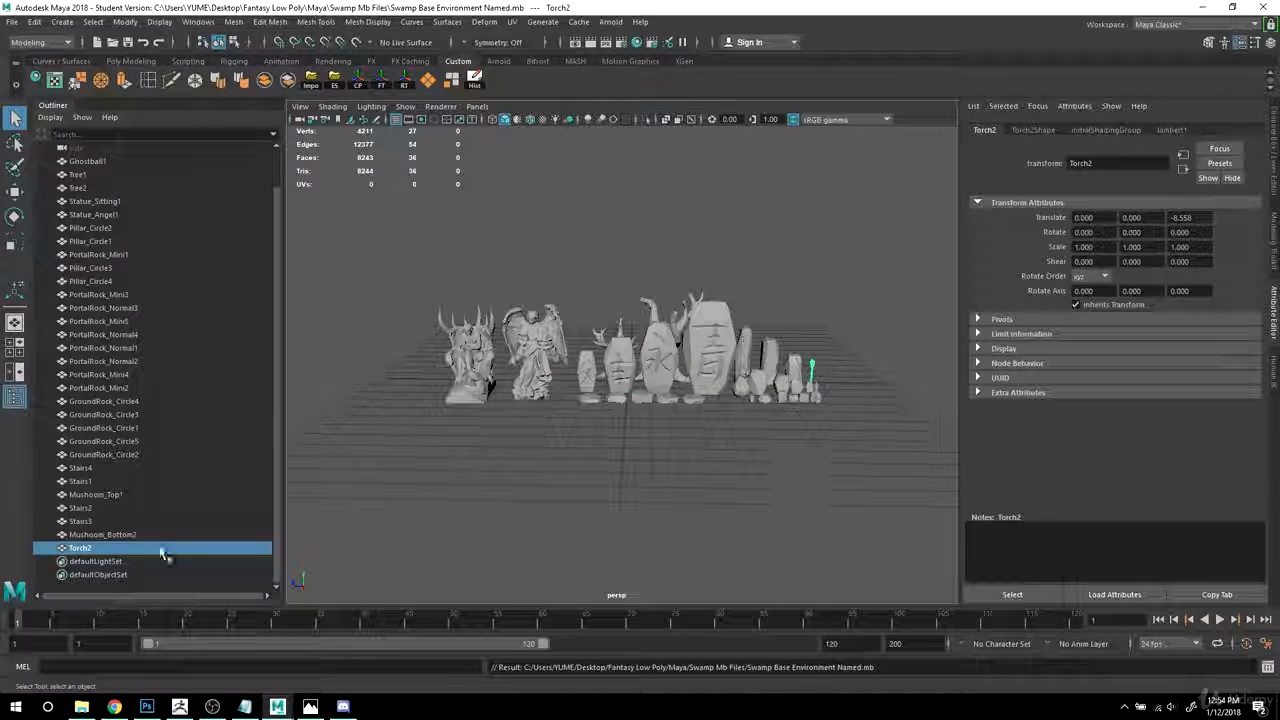